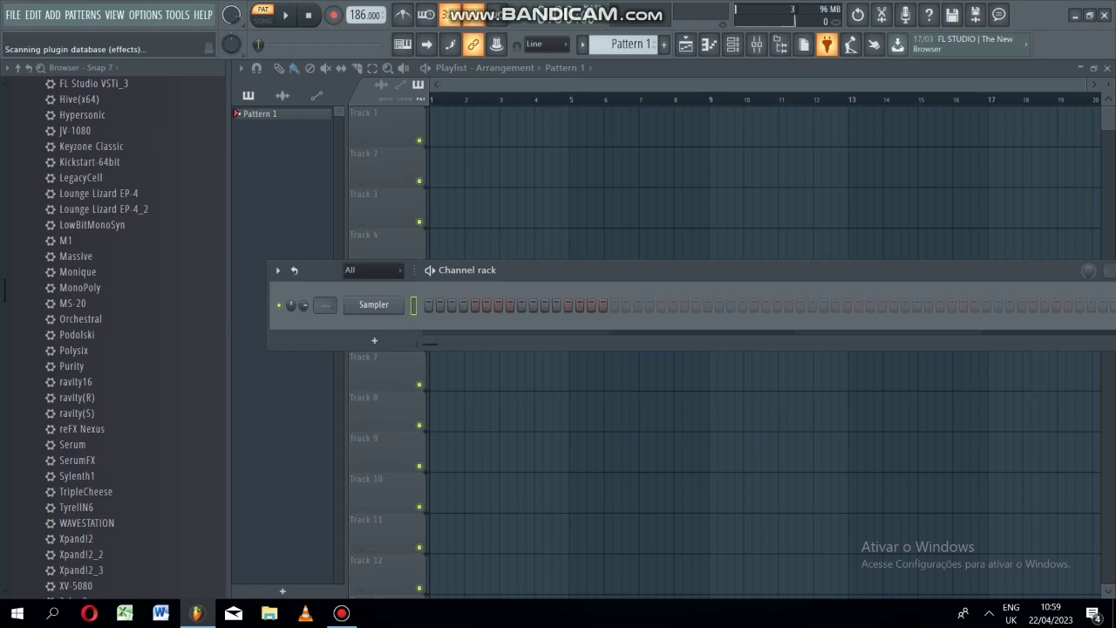
Add an FL Keys channel from the plugin picker and play a test note on its keyboard.
key("F8")
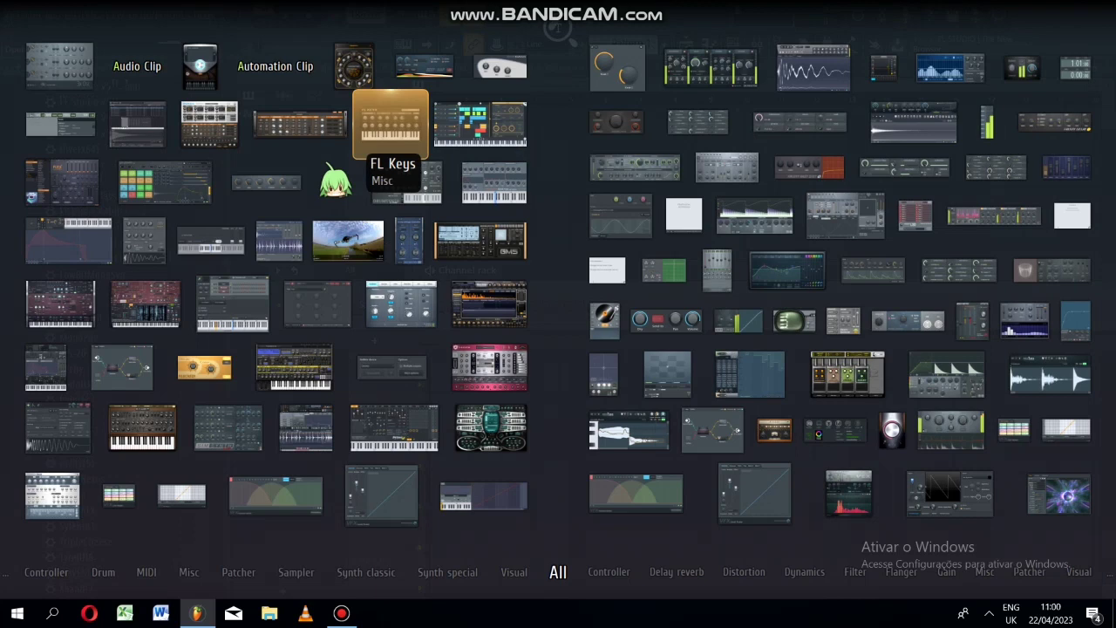
left_click(390, 122)
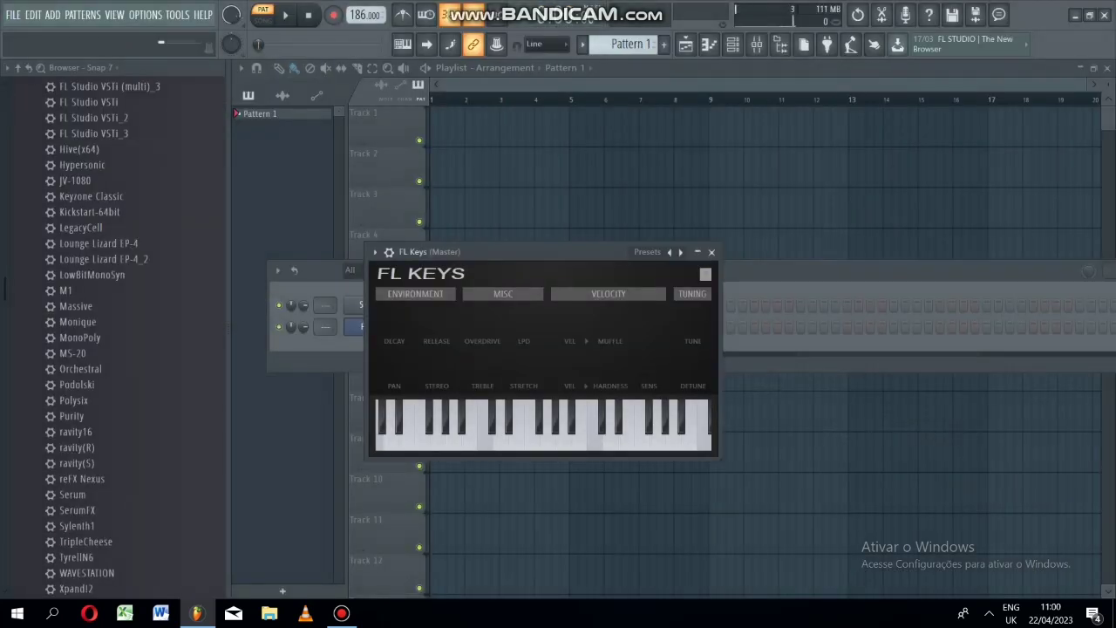
left_click(647, 252)
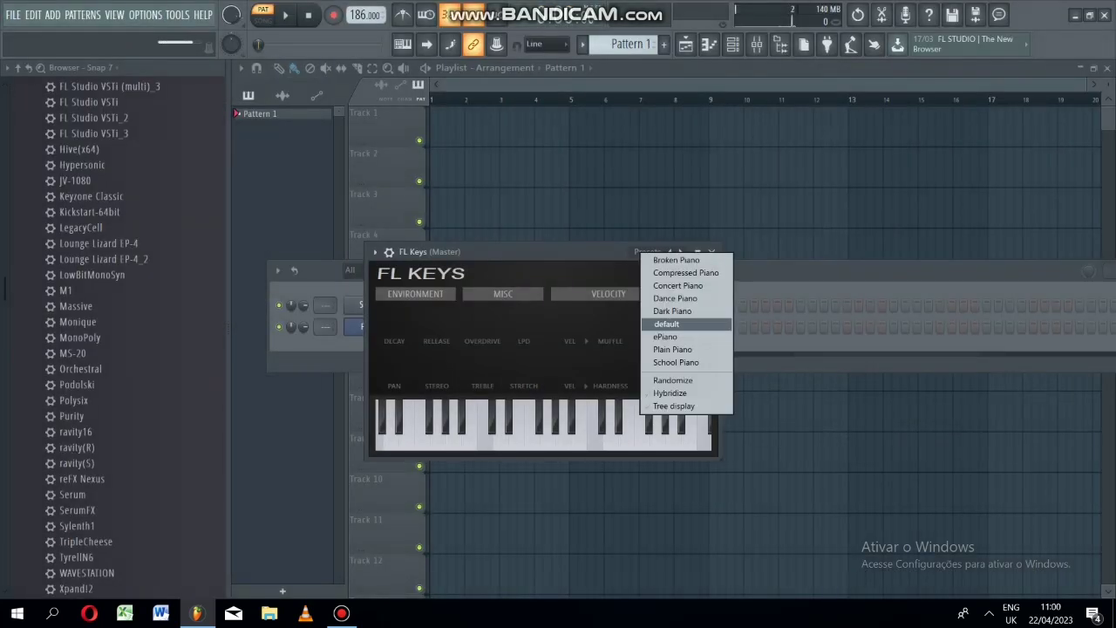
left_click(667, 325)
left_click_drag(594, 440, 580, 440)
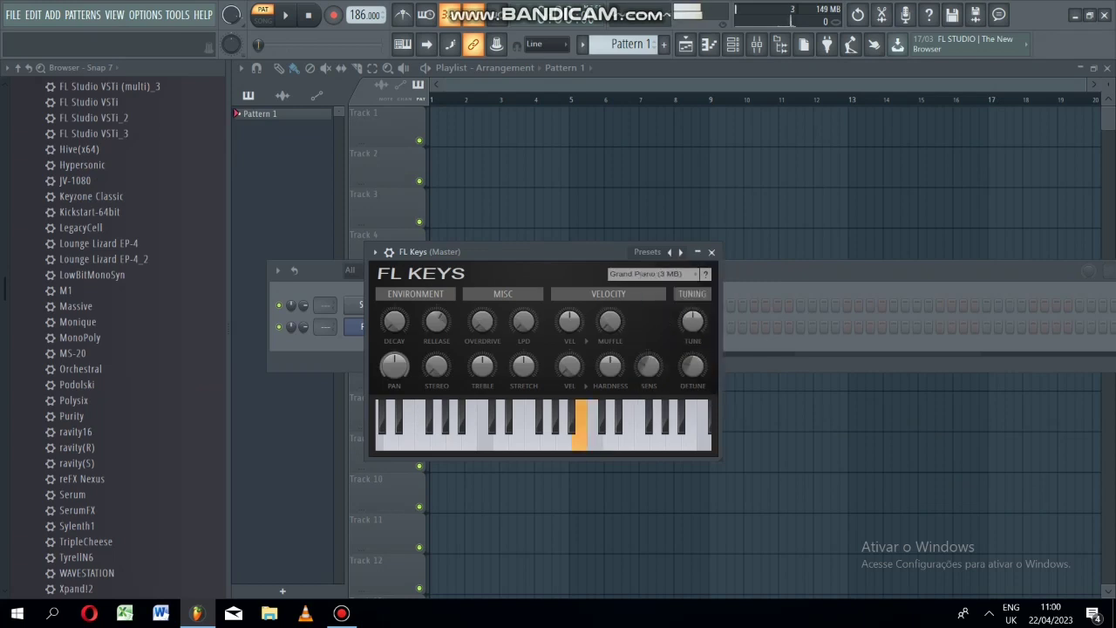
Load the default preset in FL Keys and set its wavetable to Grand Piano (3 MB).
left_click(647, 252)
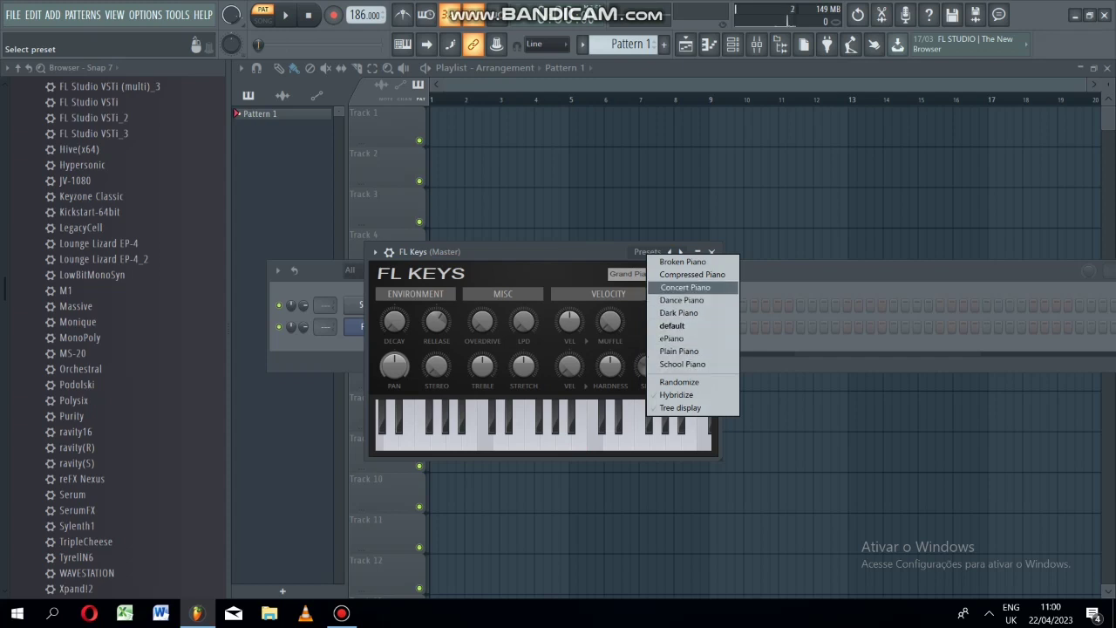
left_click(689, 325)
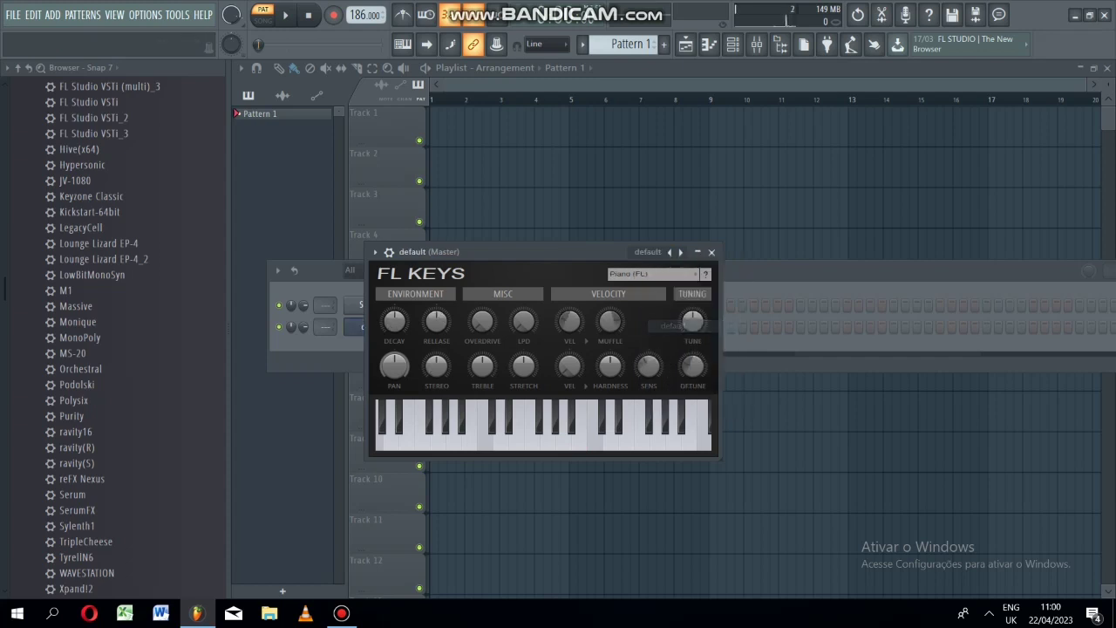
left_click(539, 419)
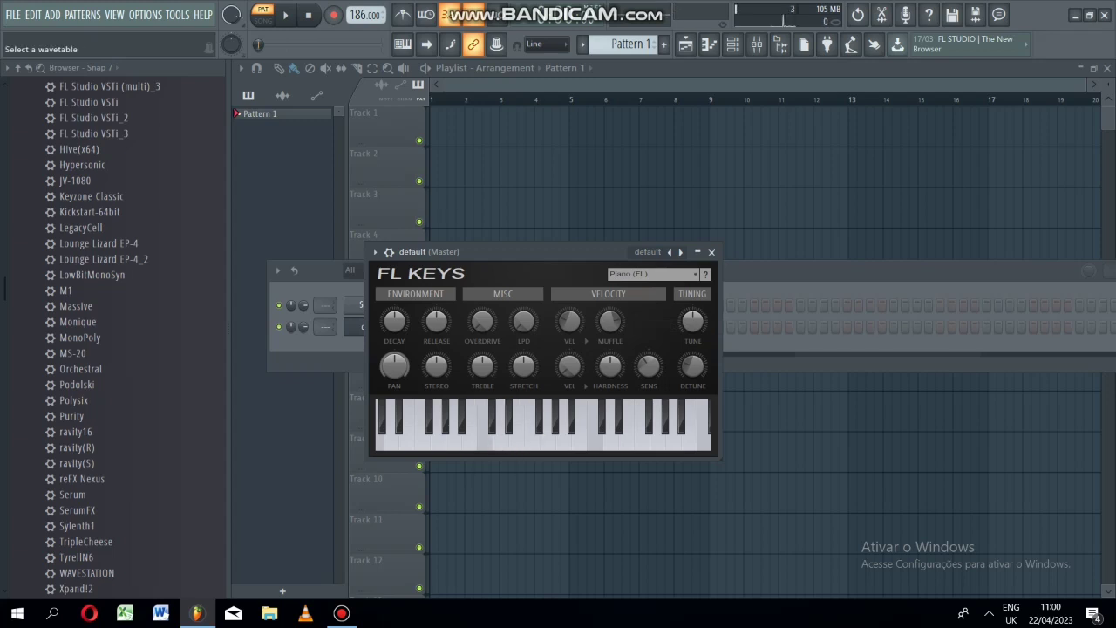
left_click(653, 273)
left_click(647, 303)
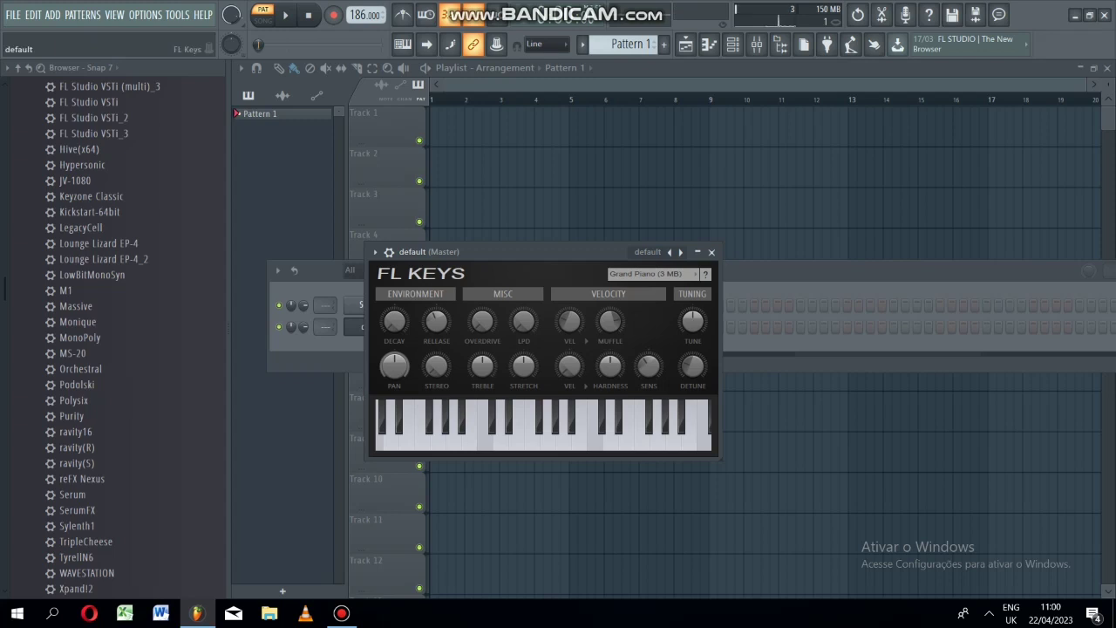
In the FL Keys channel's piano roll, draw a four-step E5 note at the start of bar 1, followed by an equally long F5, and play them.
left_click(354, 327)
right_click(374, 326)
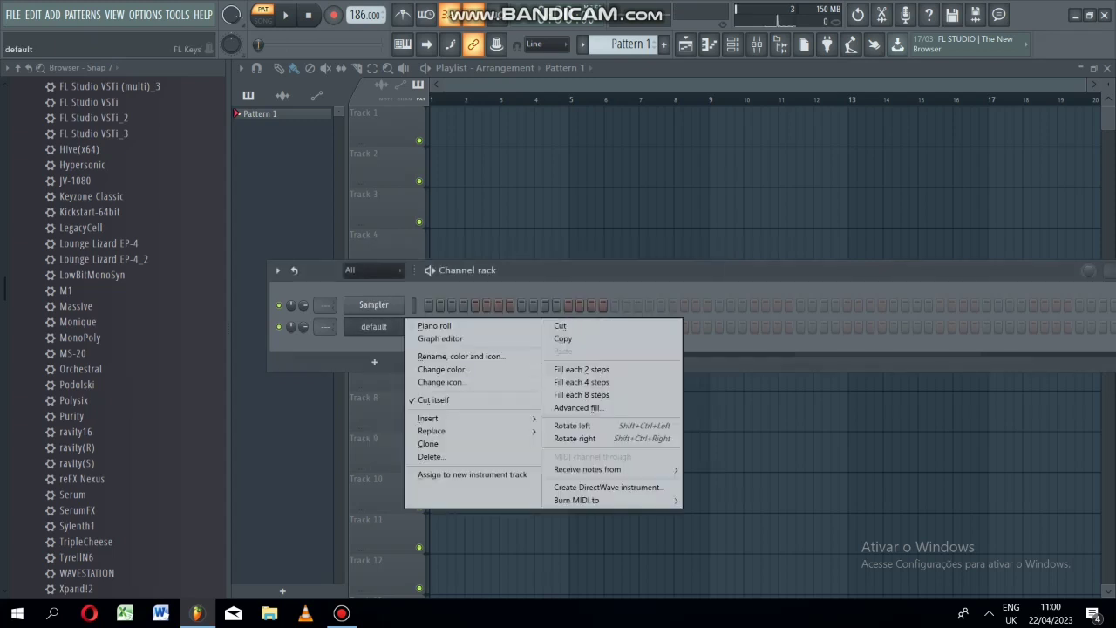
left_click(434, 325)
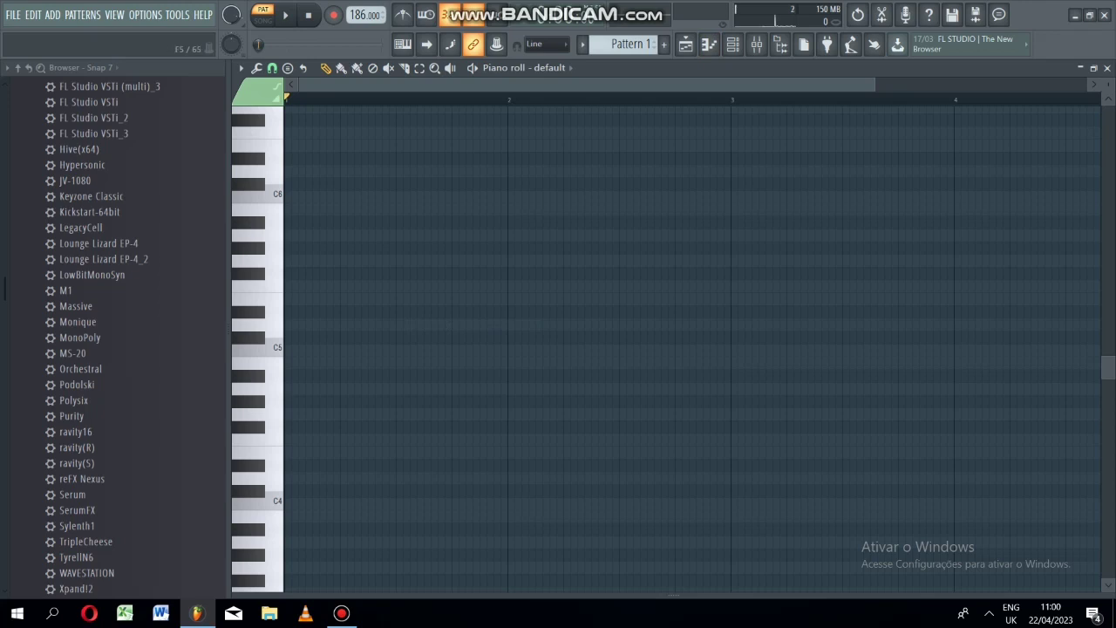
left_click(266, 299)
left_click(289, 299)
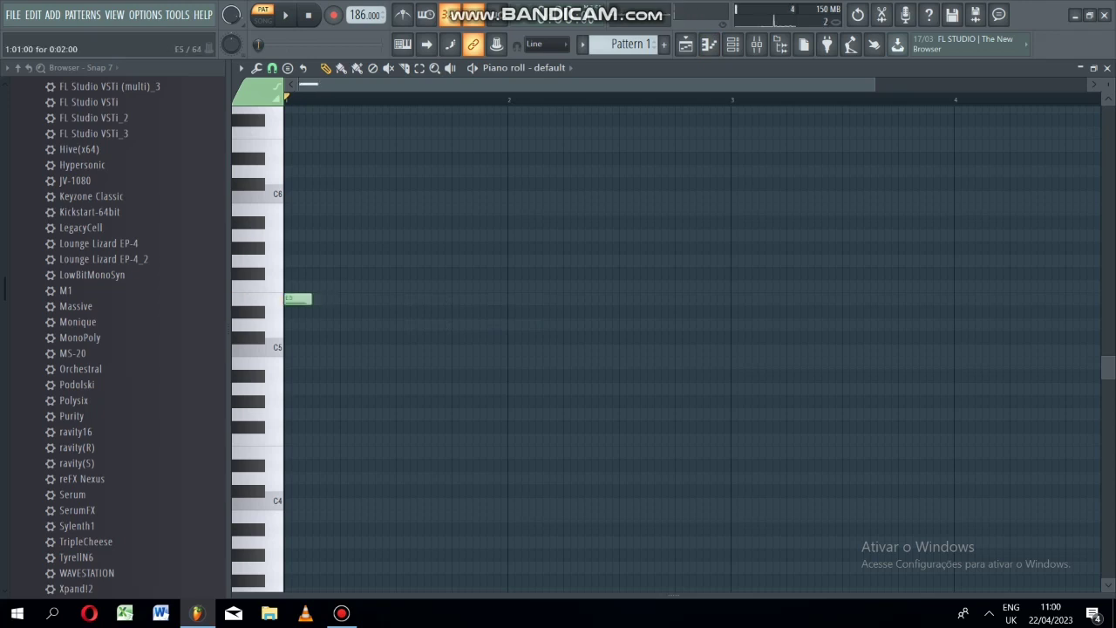
left_click_drag(310, 299, 332, 299)
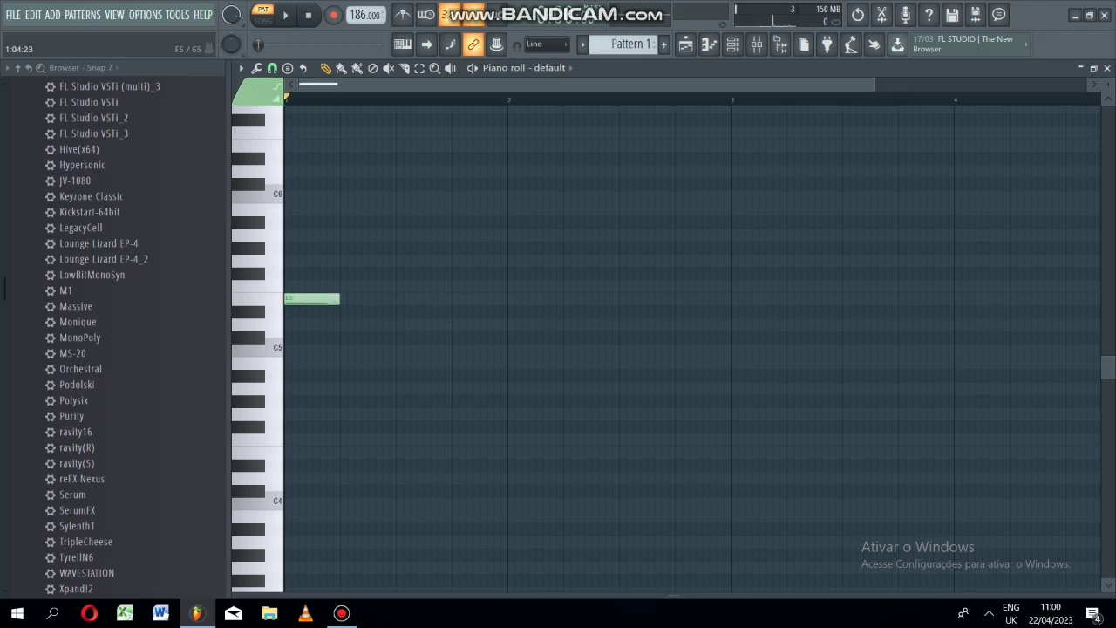
left_click(341, 286)
left_click(286, 15)
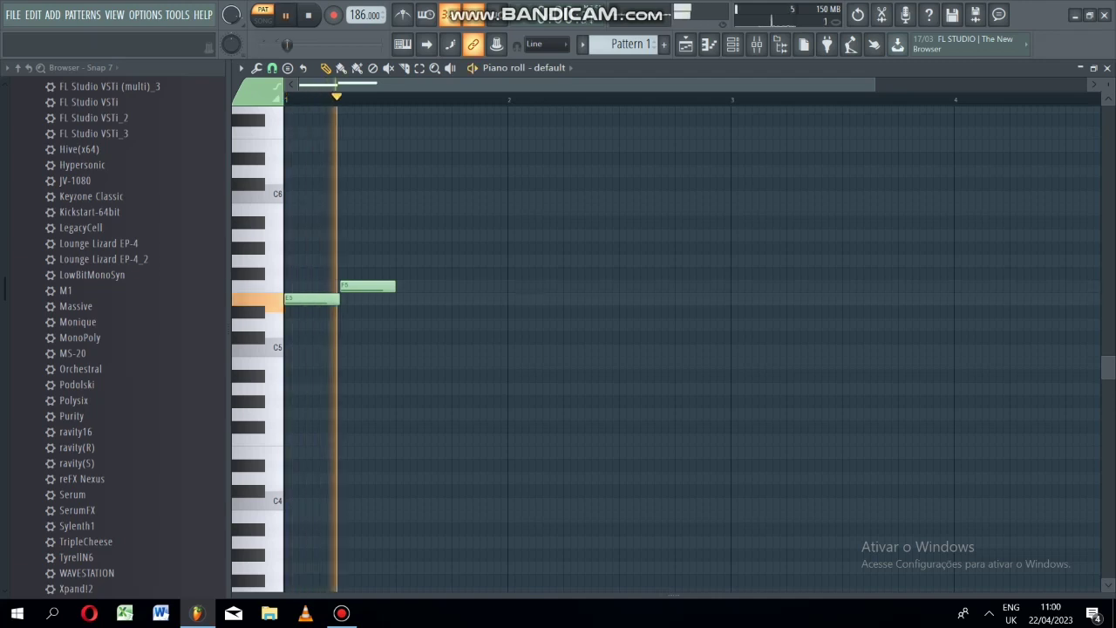
key("space")
Complete bar 1 with four-step B4 and E4 notes placed end to end after the F5, and play the pattern.
left_click(402, 362)
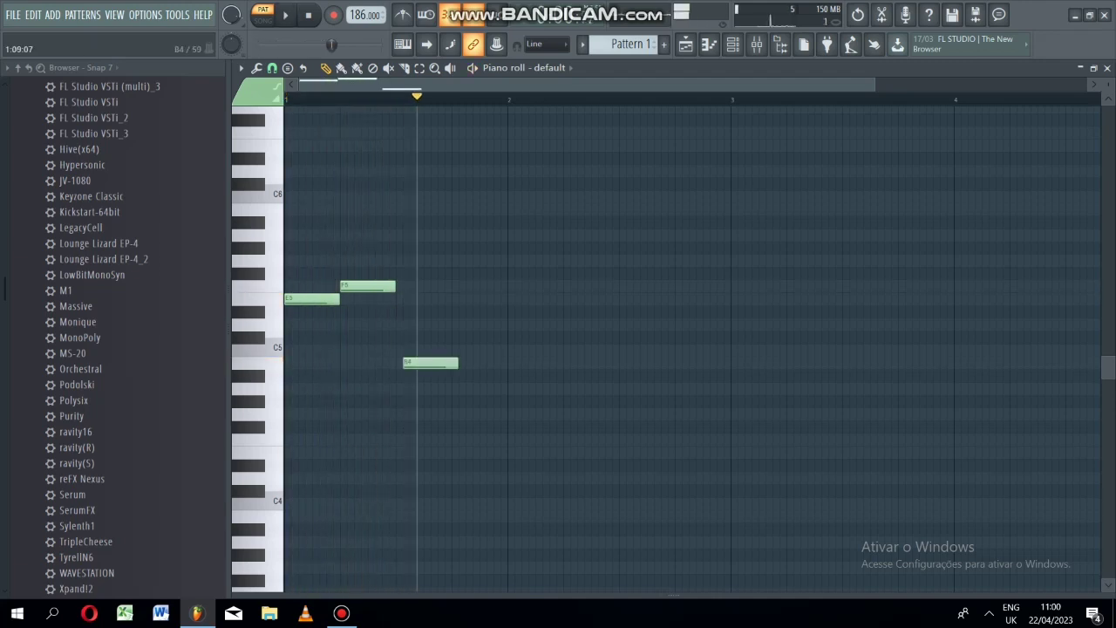
left_click_drag(433, 376, 457, 451)
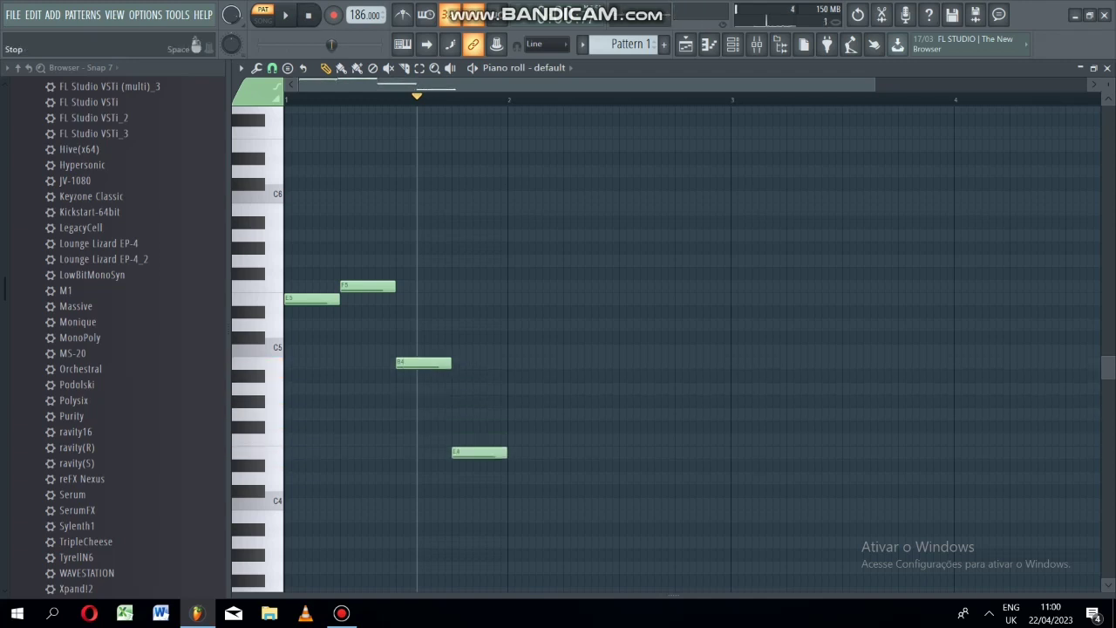
key("space")
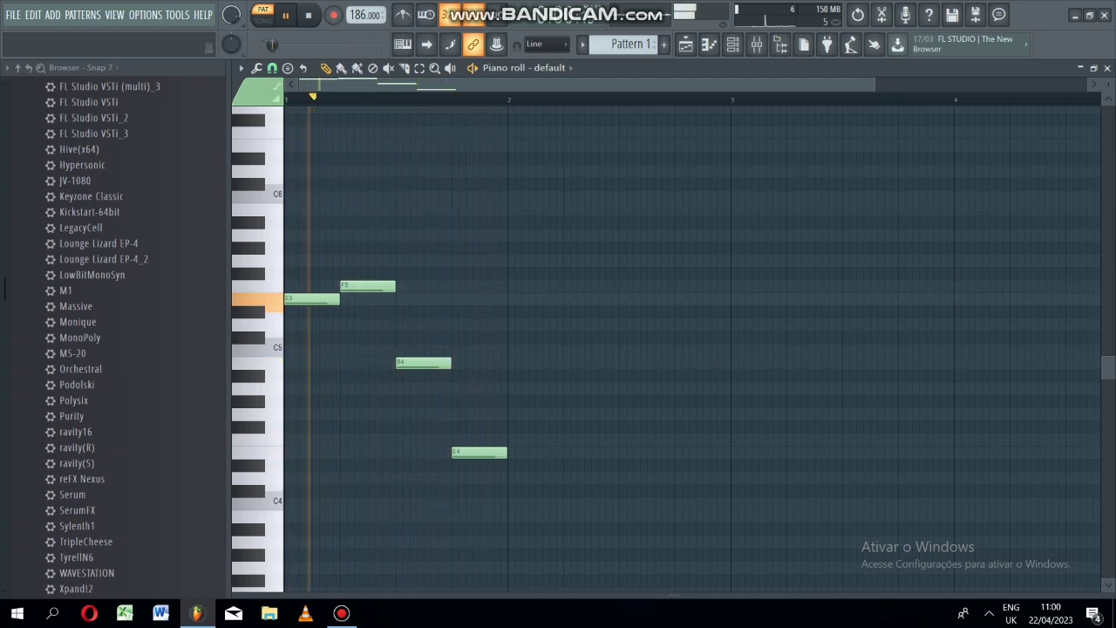
key("space")
key("space")
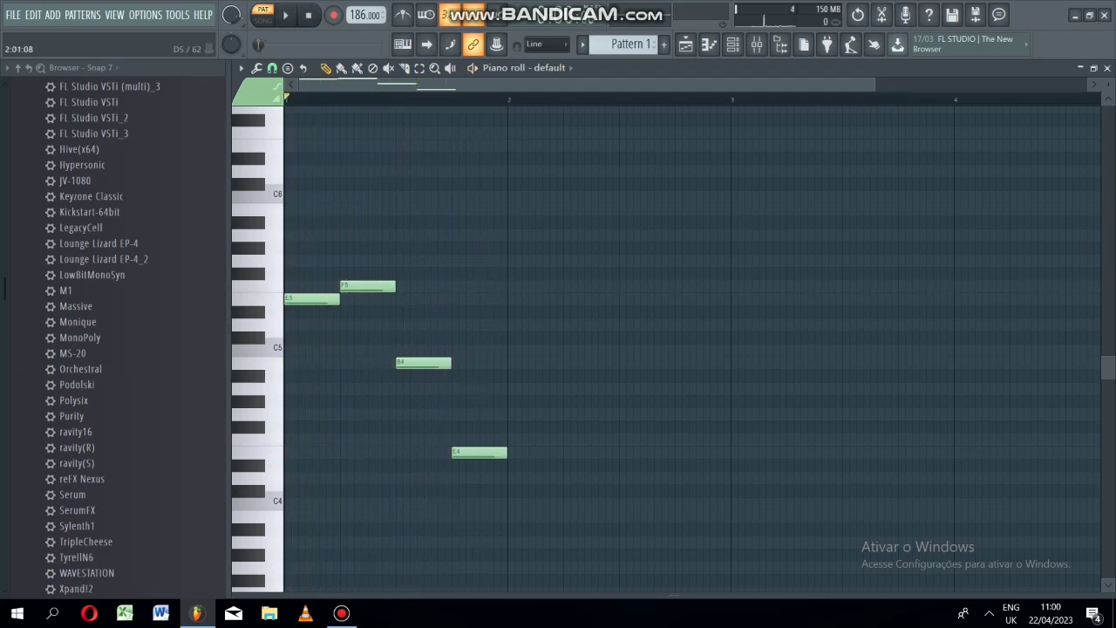
Add a four-step A4 note at the start of bar 2 and play the pattern.
left_click_drag(511, 389, 510, 389)
key("space")
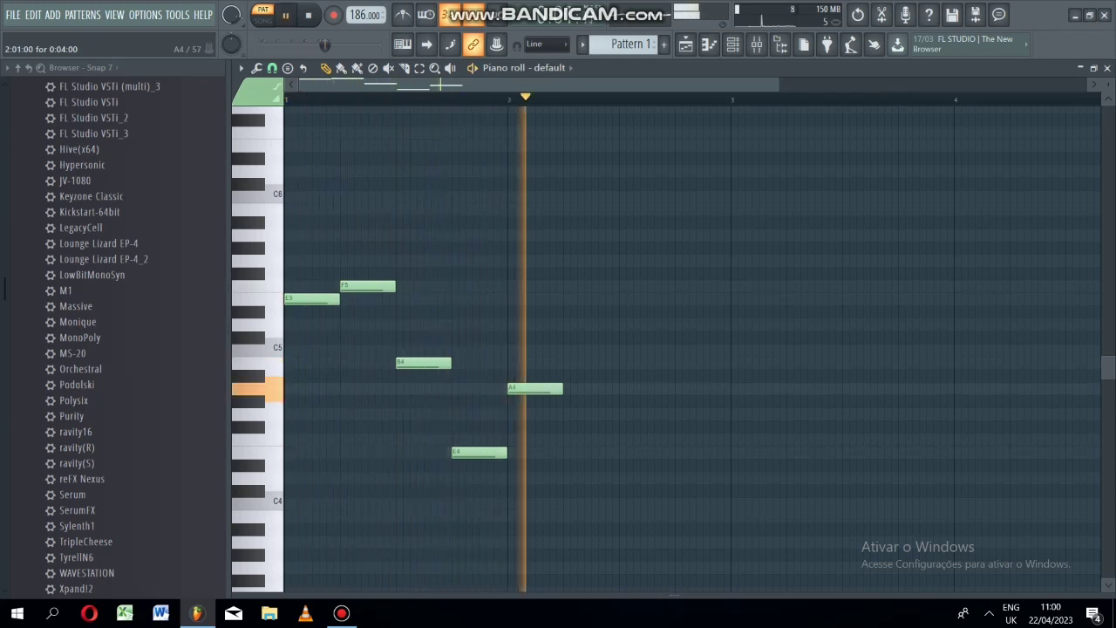
key("space")
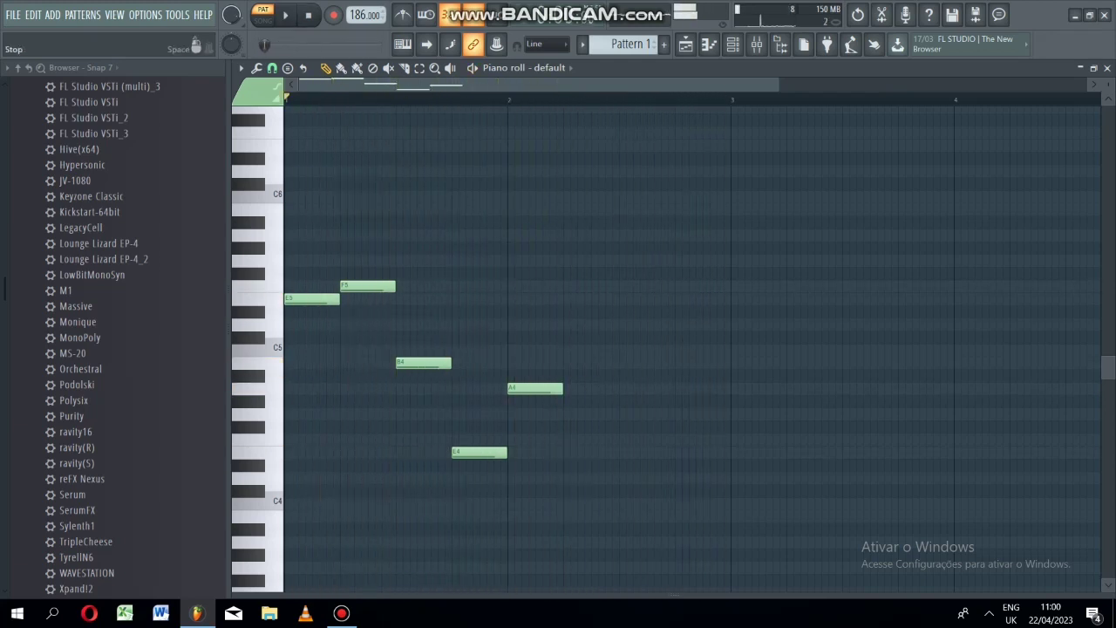
Delete the E4 note at the end of bar 1, audition the B4 note, and place an E4 note there again.
left_click(481, 453)
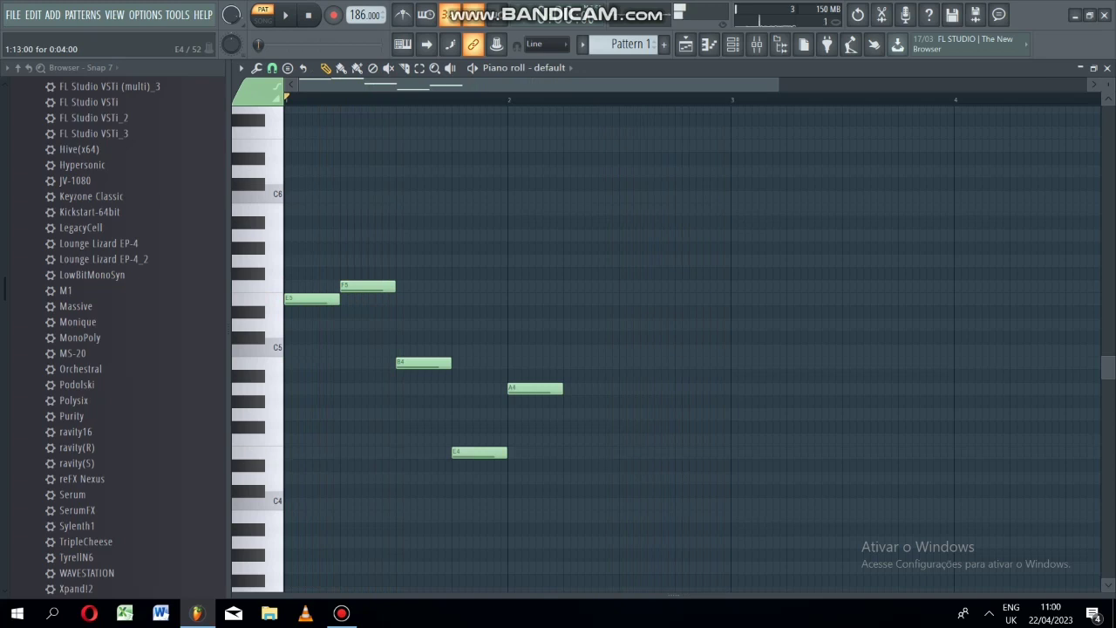
right_click(486, 453)
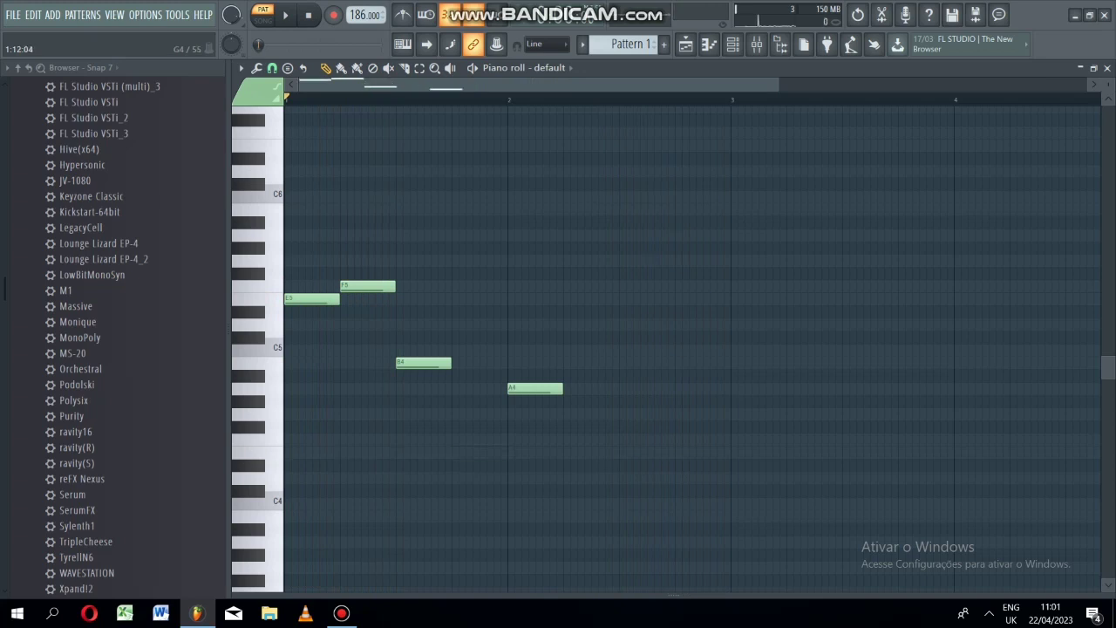
left_click(423, 363)
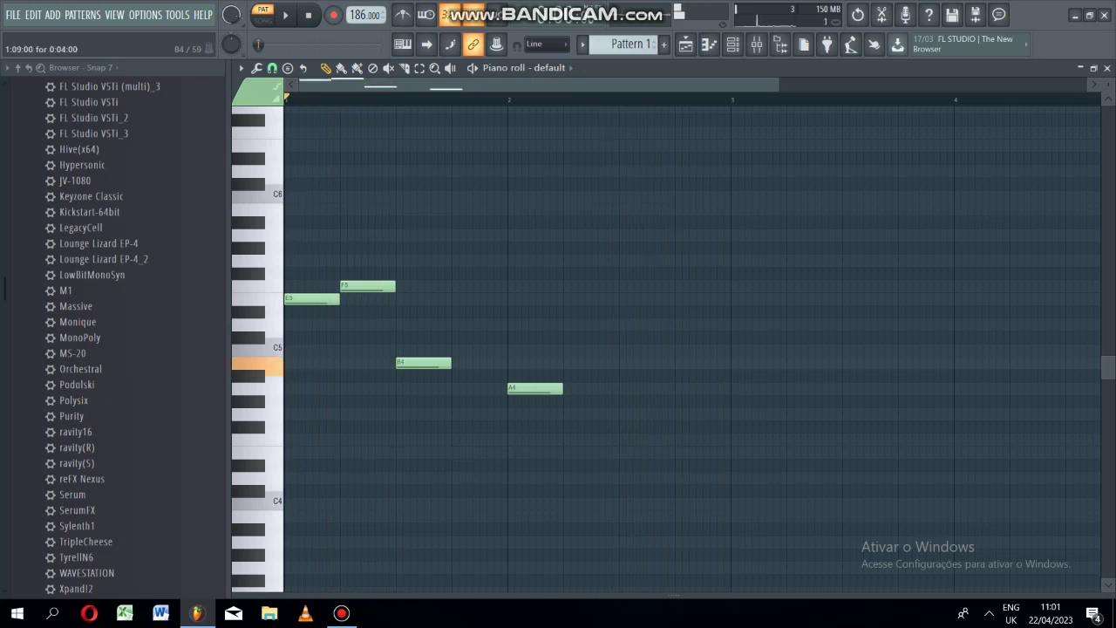
left_click(423, 362)
left_click(468, 452)
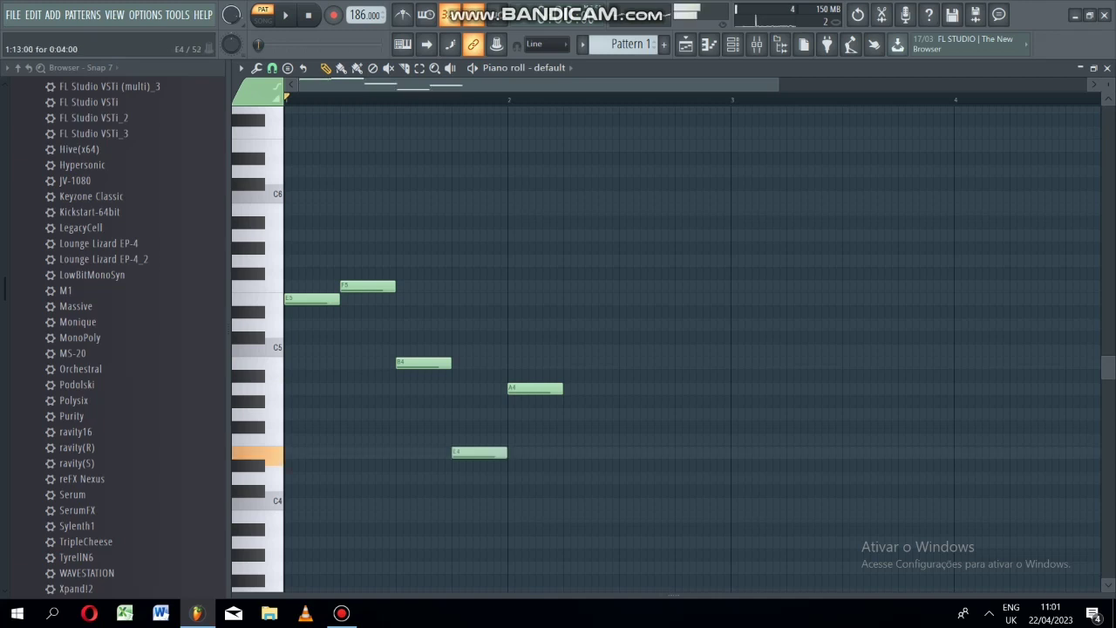
Move the note at the start of bar 2 down to F4 and play the pattern.
left_click_drag(525, 388, 533, 439)
left_click(525, 427)
key("space")
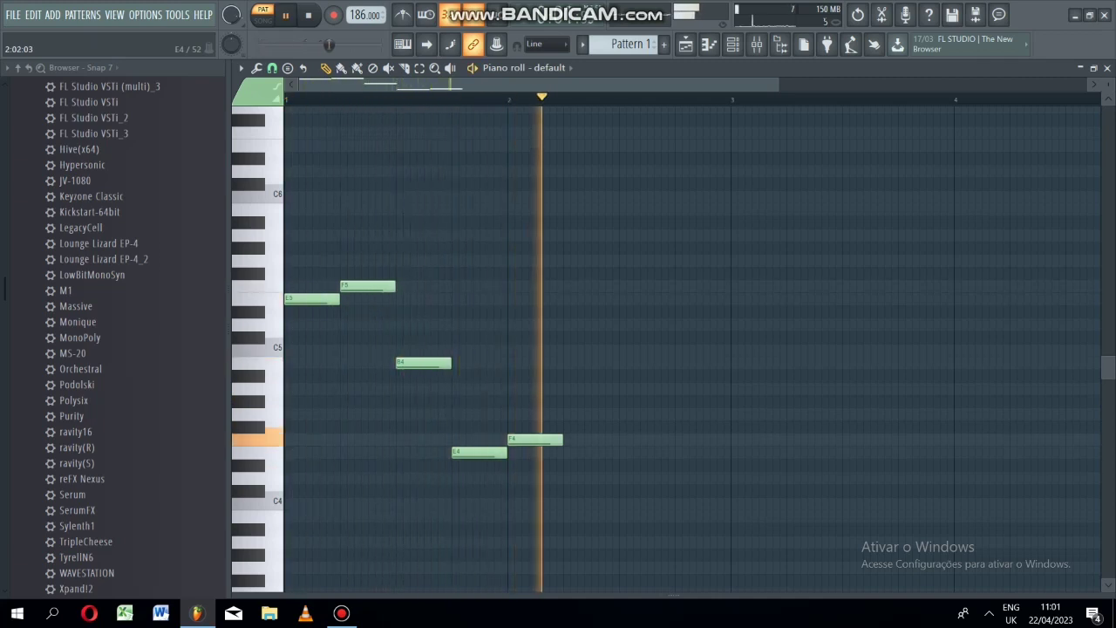
key("space")
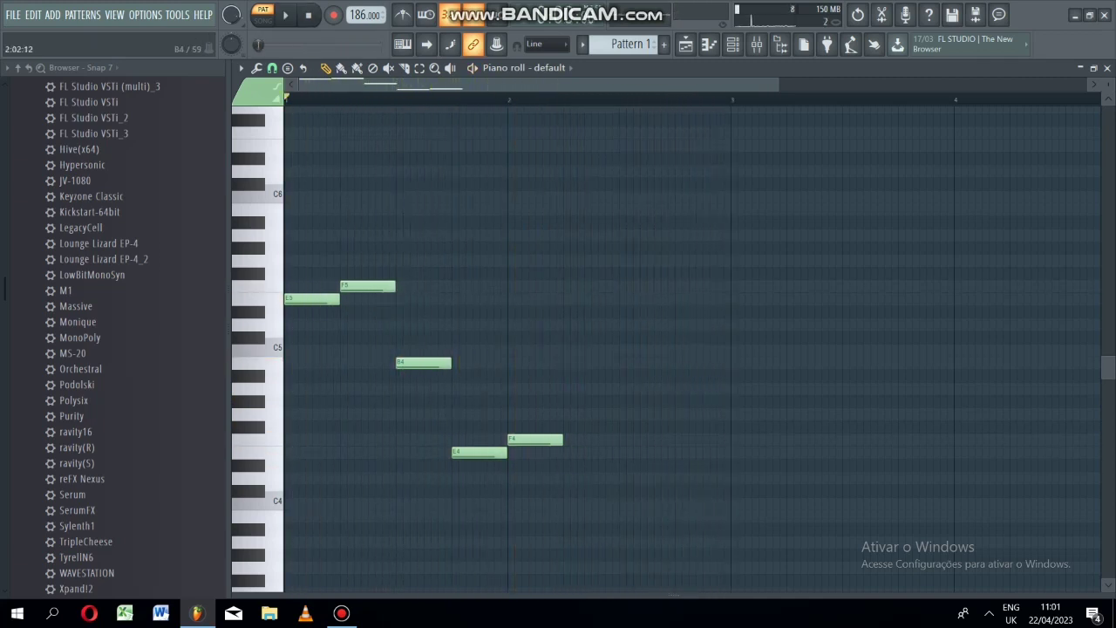
Fill the rest of bar 2 with consecutive four-step B4, A4 and G4 notes, and play the melody.
left_click(575, 363)
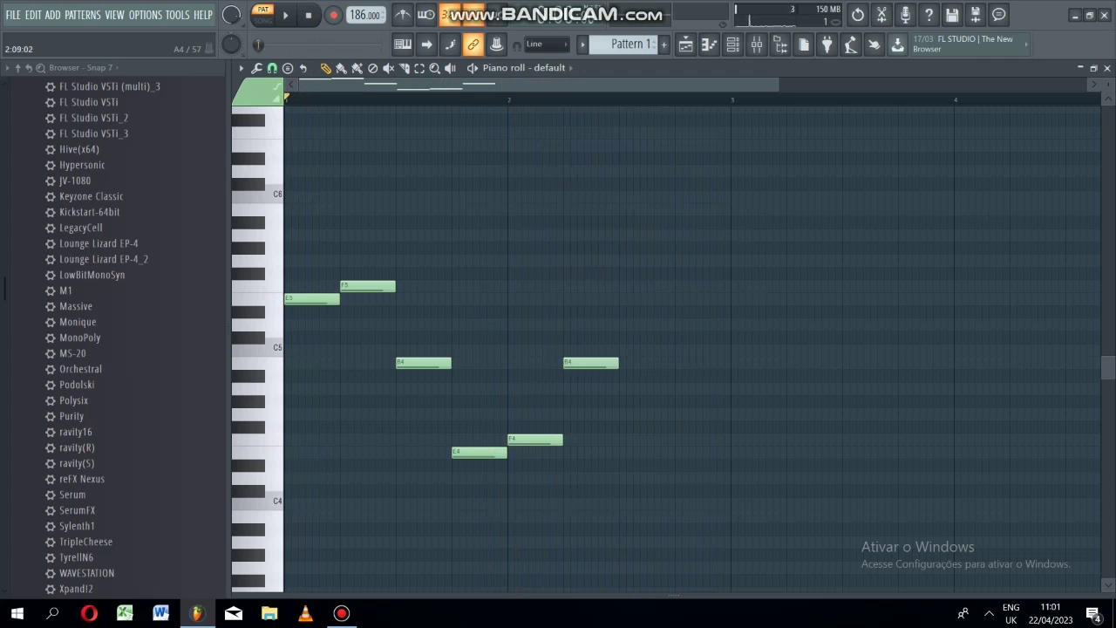
left_click(624, 389)
left_click(680, 414)
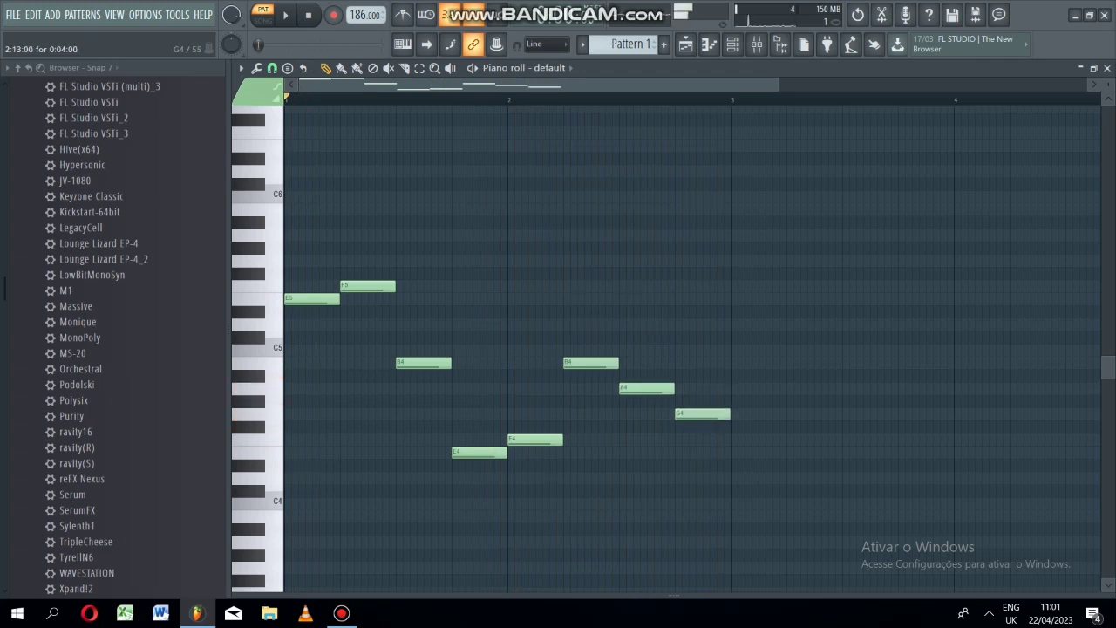
key("space")
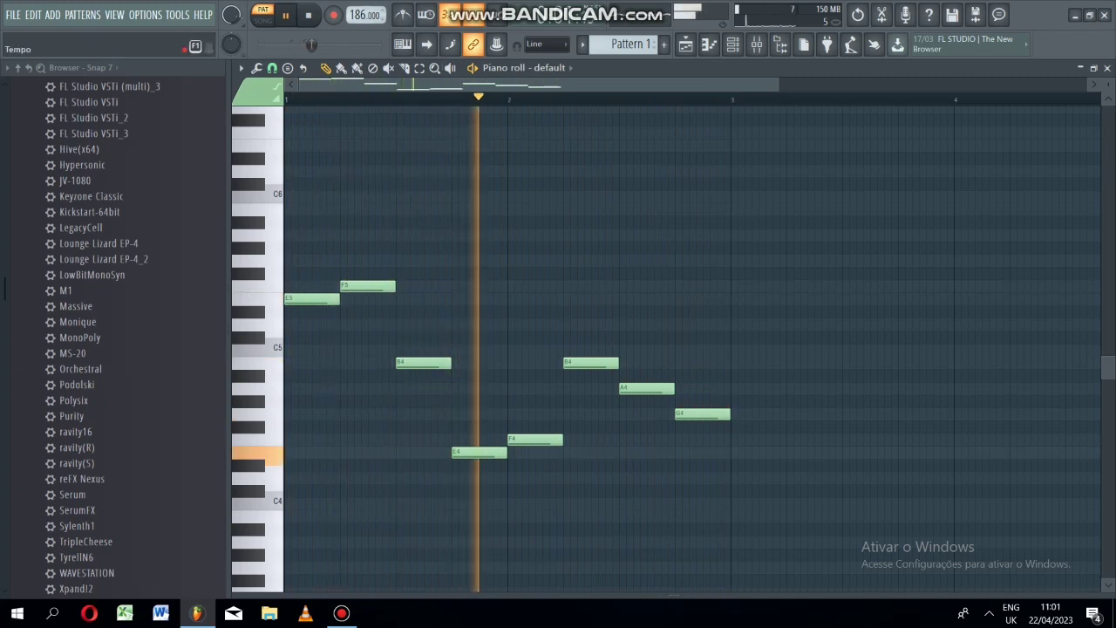
key("space")
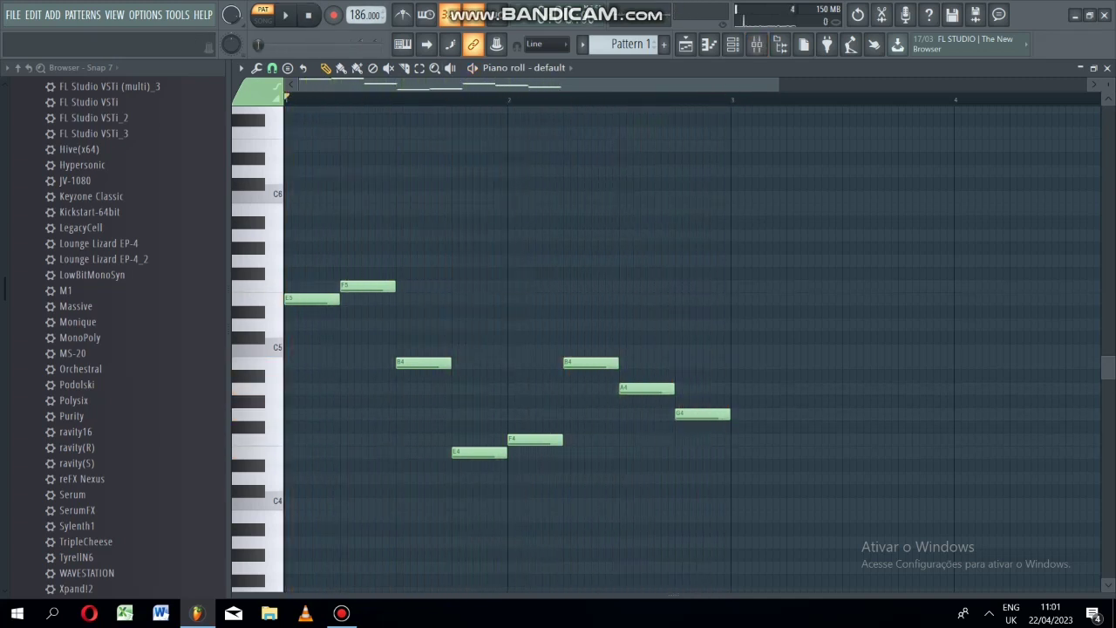
Duplicate the whole two-bar melody into bars 3 and 4 and play the pattern.
left_click_drag(777, 85, 936, 84)
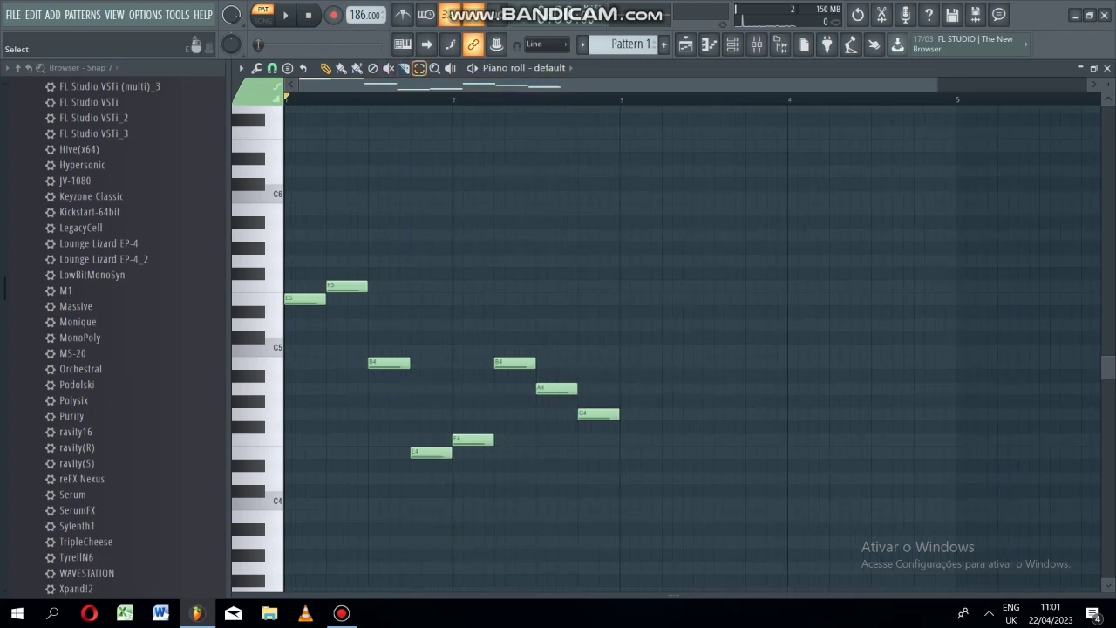
key("ctrl+a")
scroll(640, 350, "down", 1)
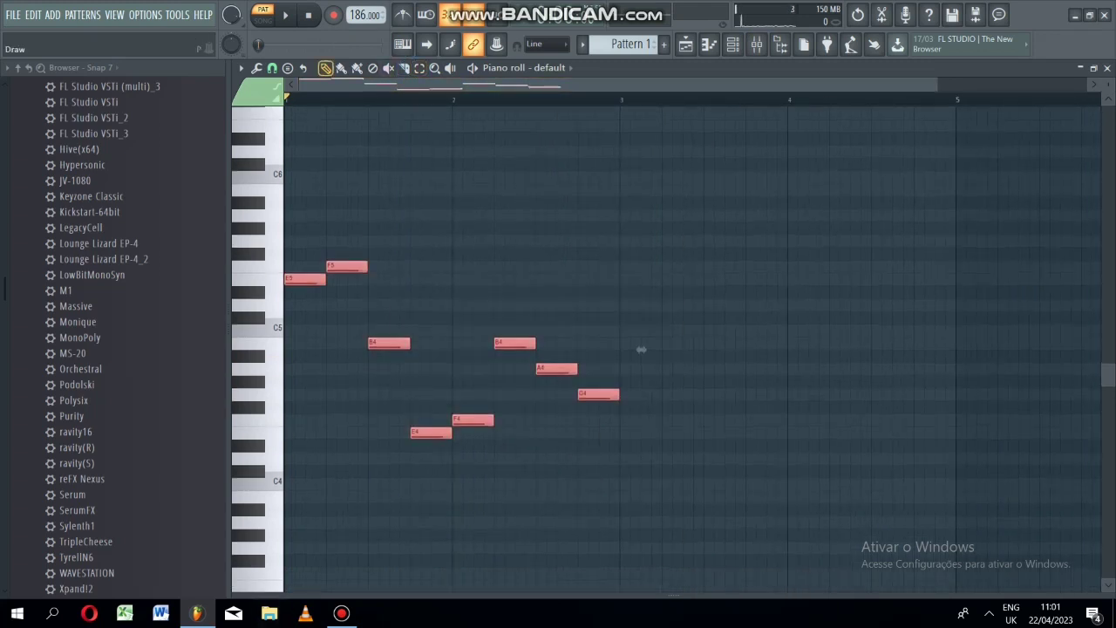
key("ctrl+b")
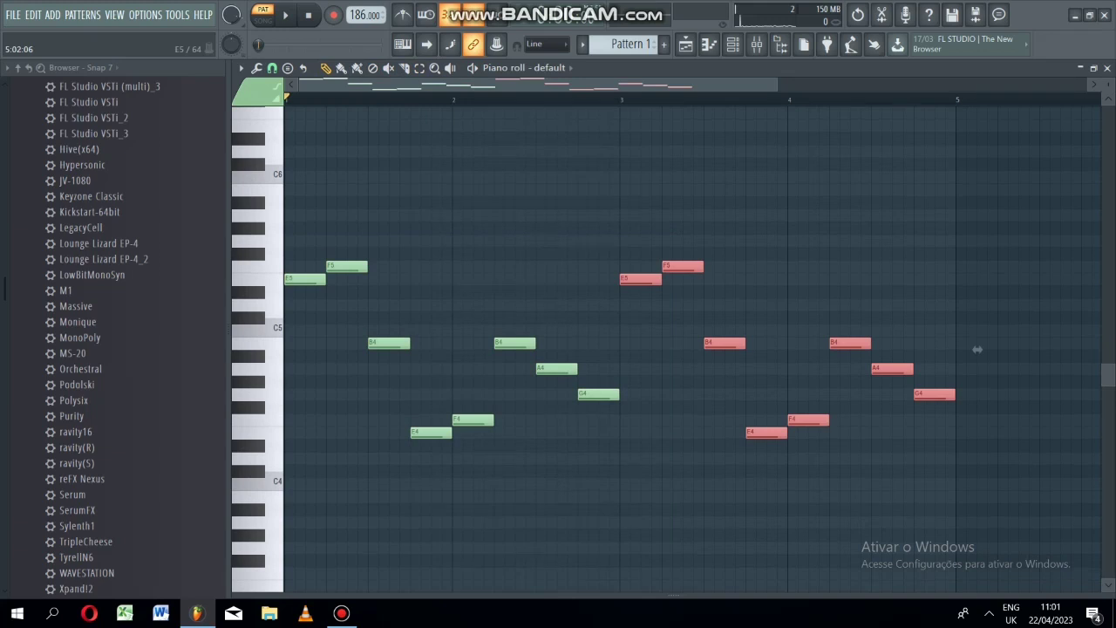
scroll(977, 349, "down", 5)
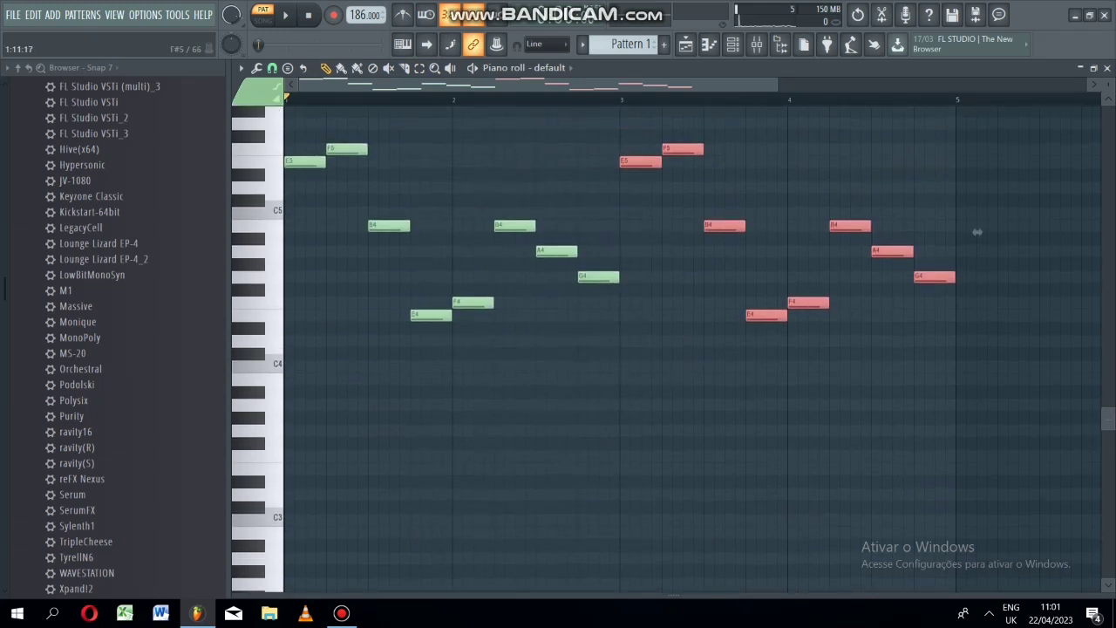
key("space")
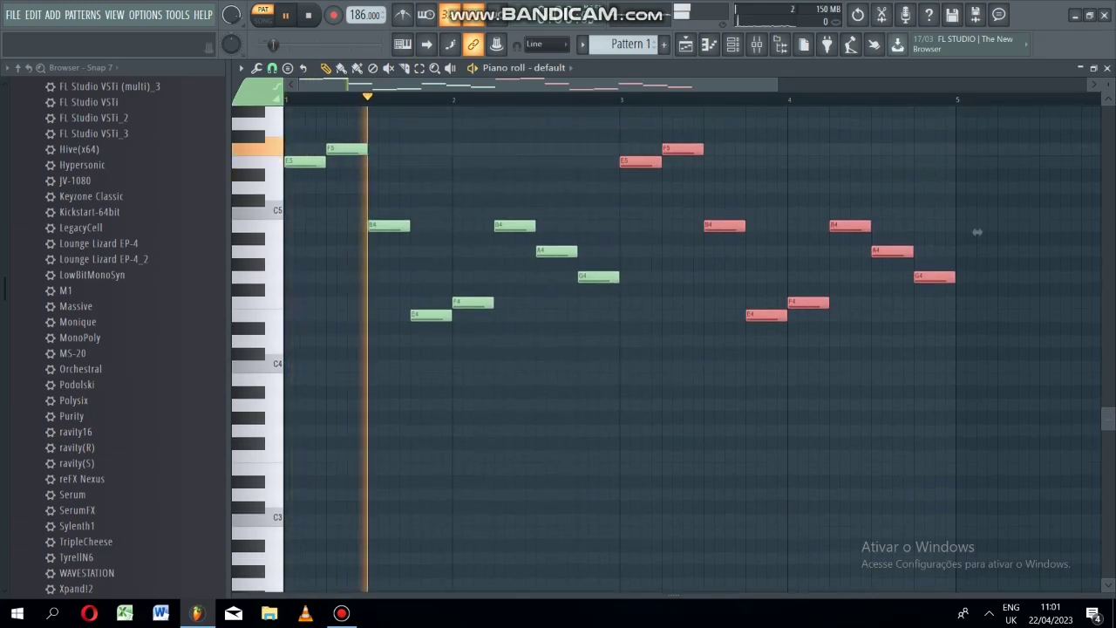
key("space")
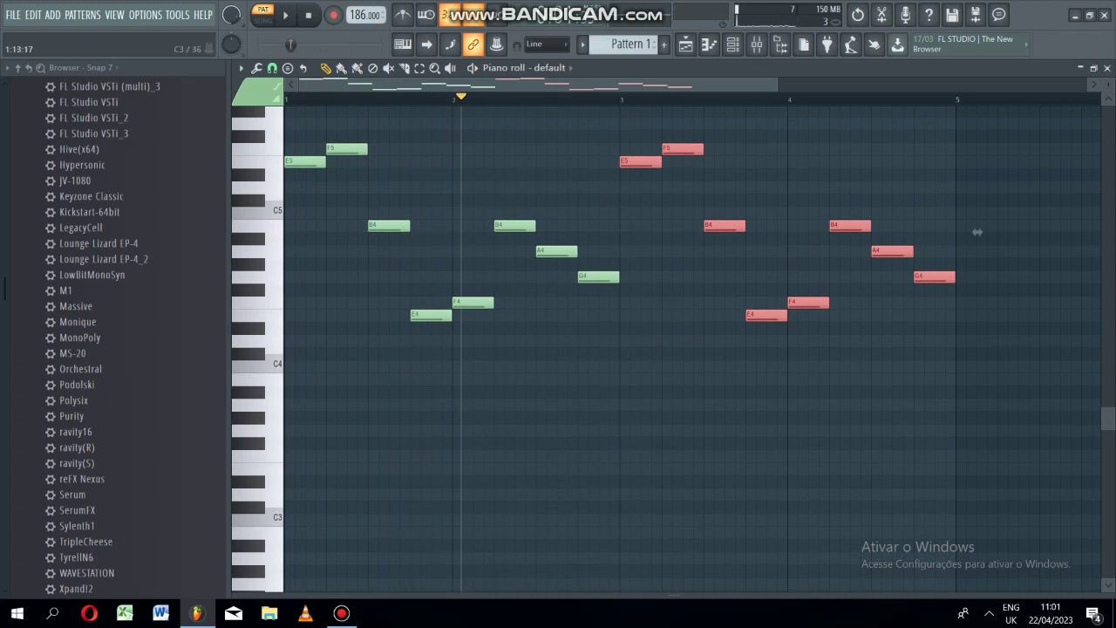
Try a low E2 note at the end of bar 1 and an F2 note at the start of bar 2, and play the pattern.
left_click_drag(401, 581, 422, 539)
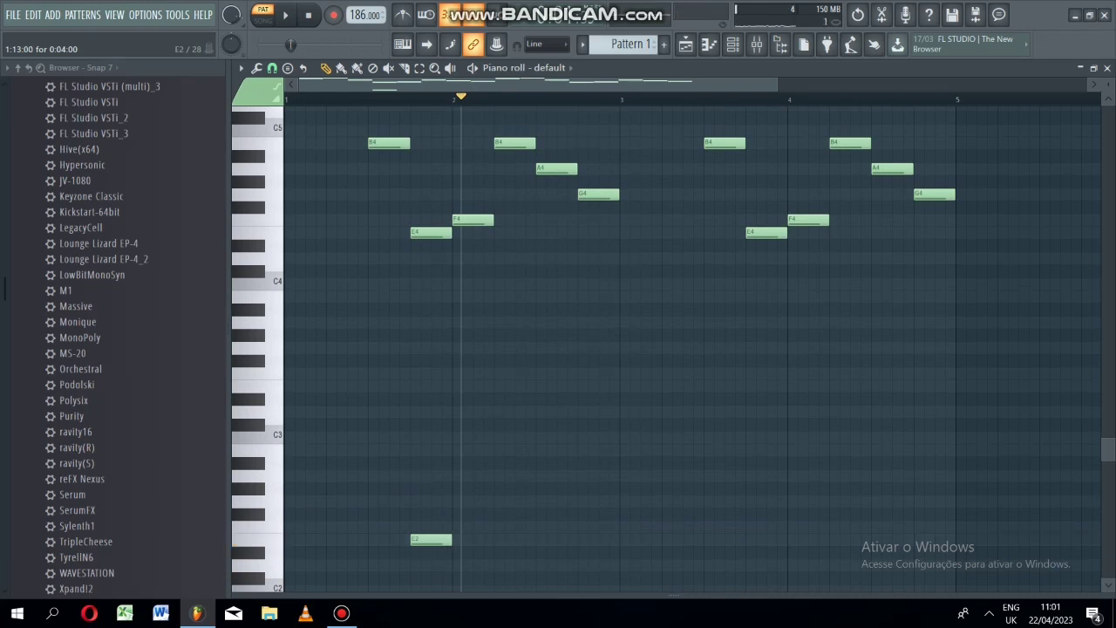
left_click(456, 527)
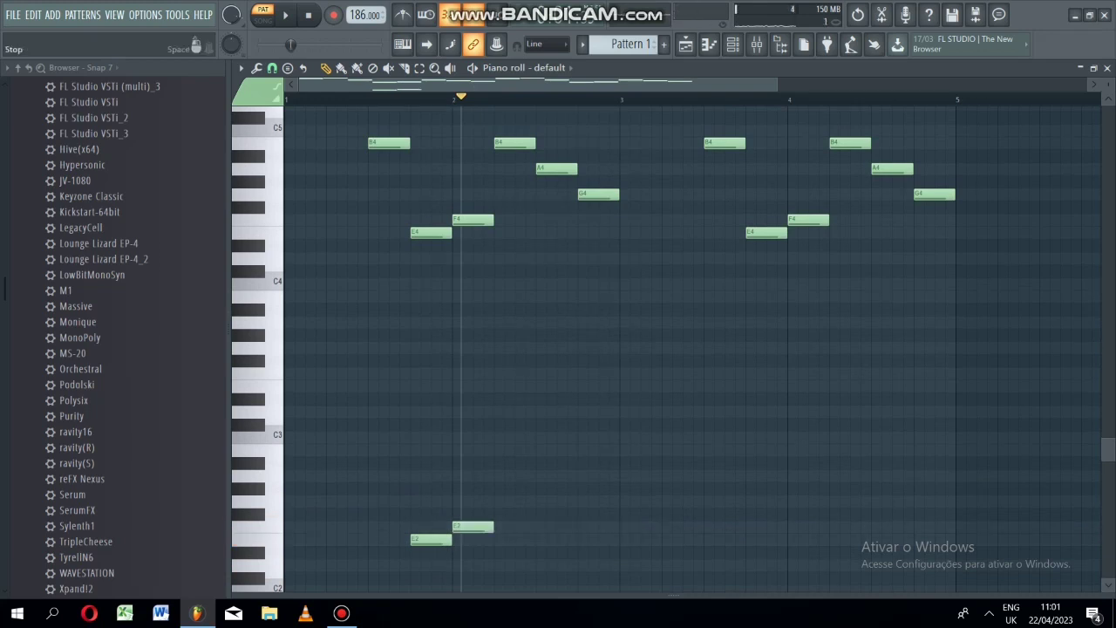
left_click(309, 15)
left_click(285, 15)
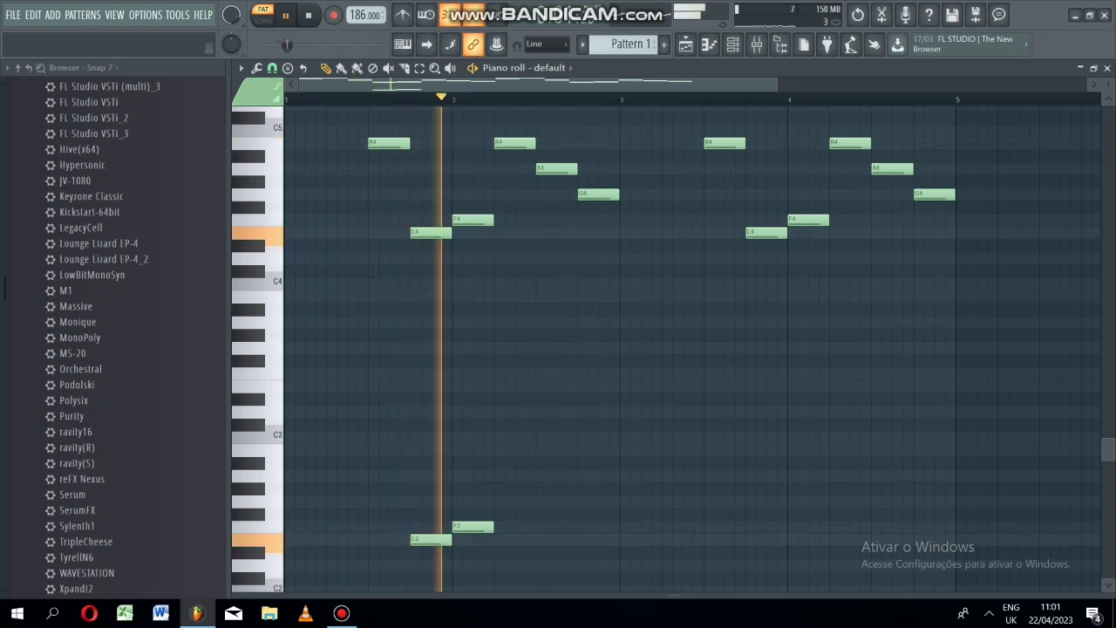
key("space")
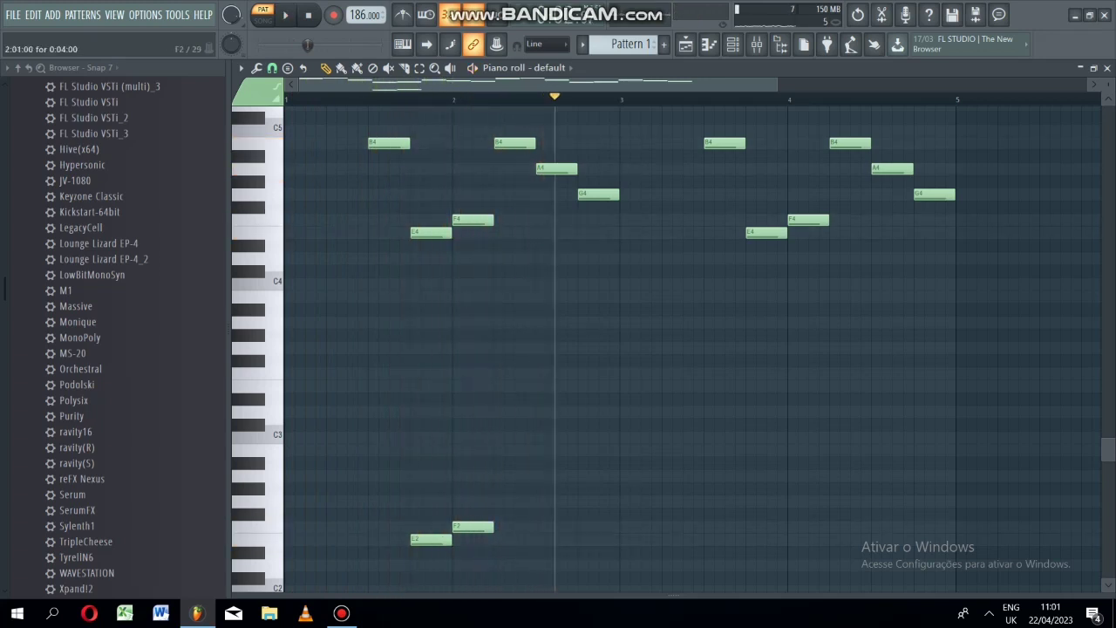
Delete the low E2 and F2 notes and play the melody without them.
right_click(462, 526)
right_click(434, 539)
left_click(308, 14)
left_click(285, 15)
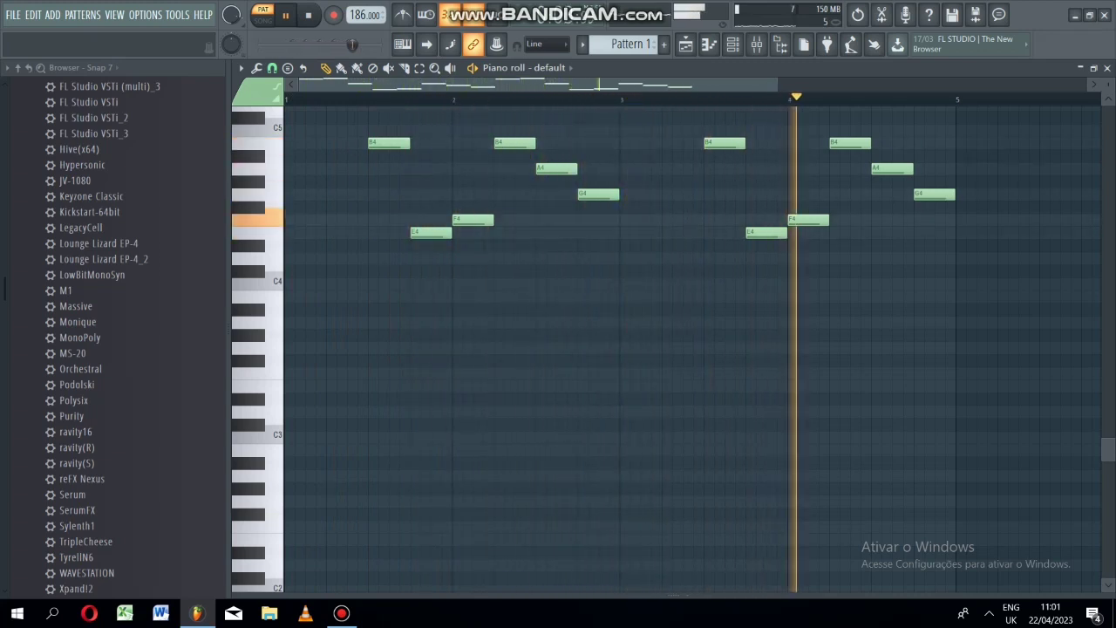
key("space")
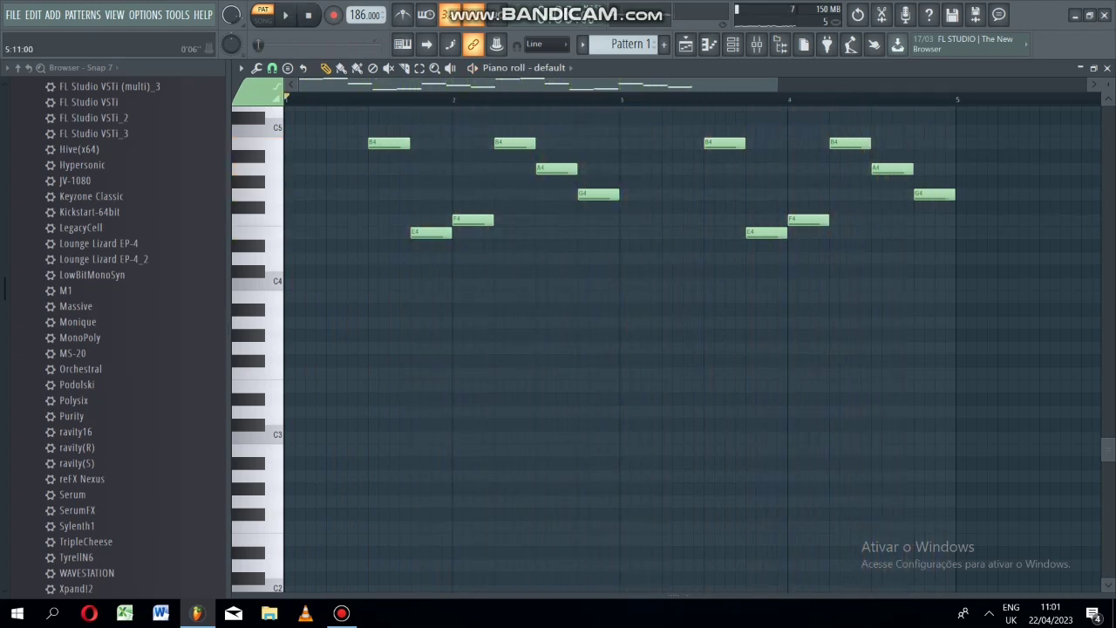
Close the piano roll and add the Purity plugin as a new channel in the channel rack.
left_click(1107, 67)
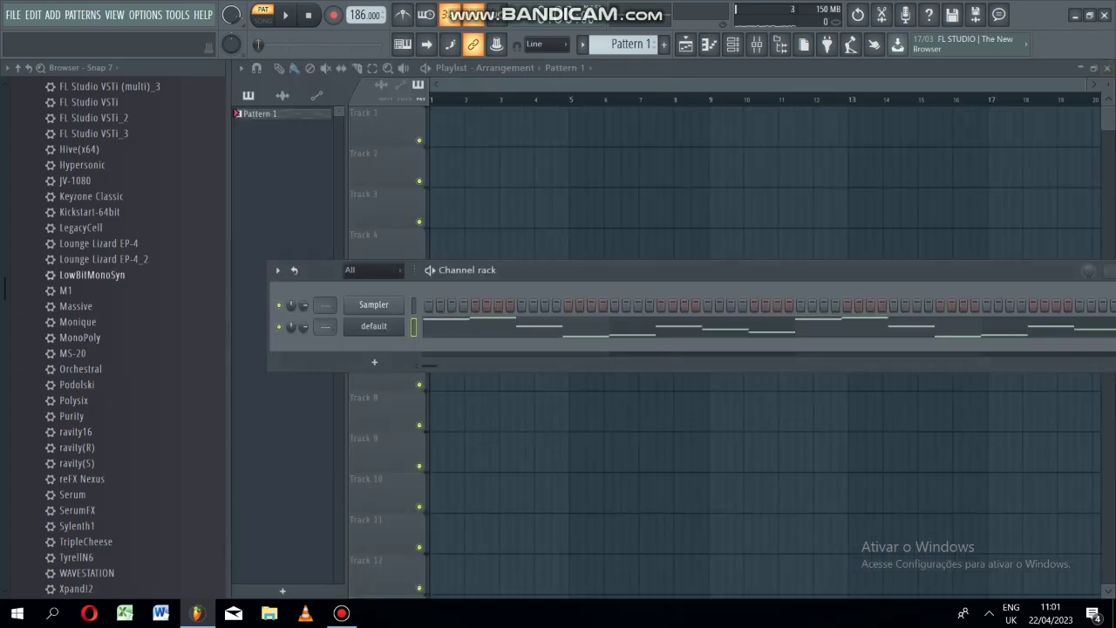
scroll(87, 275, "down", 10)
scroll(113, 331, "up", 5)
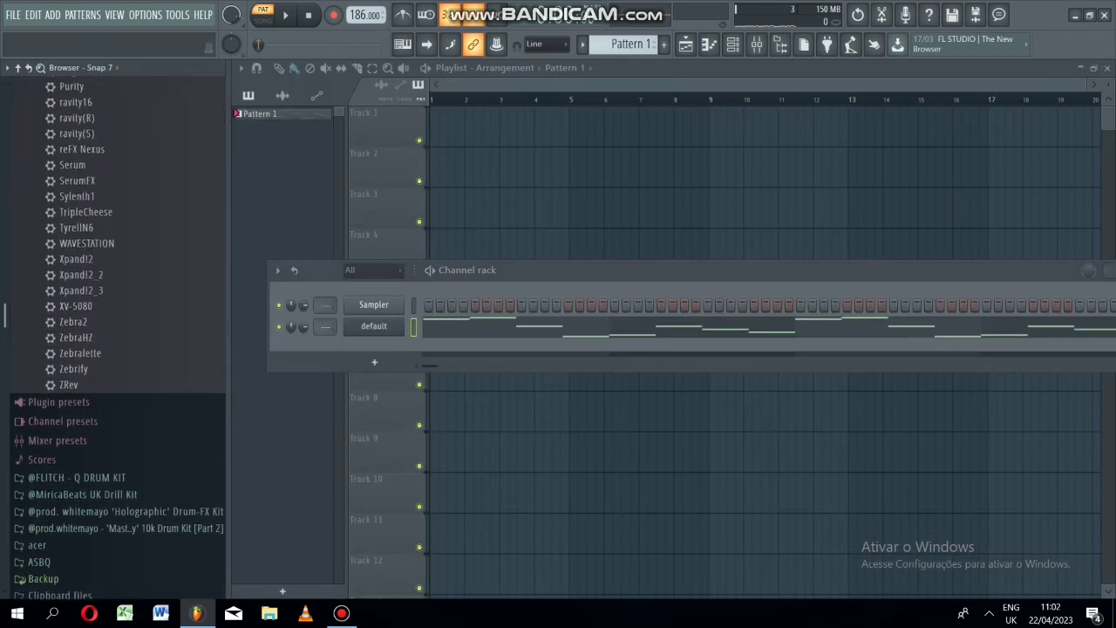
scroll(87, 261, "up", 4)
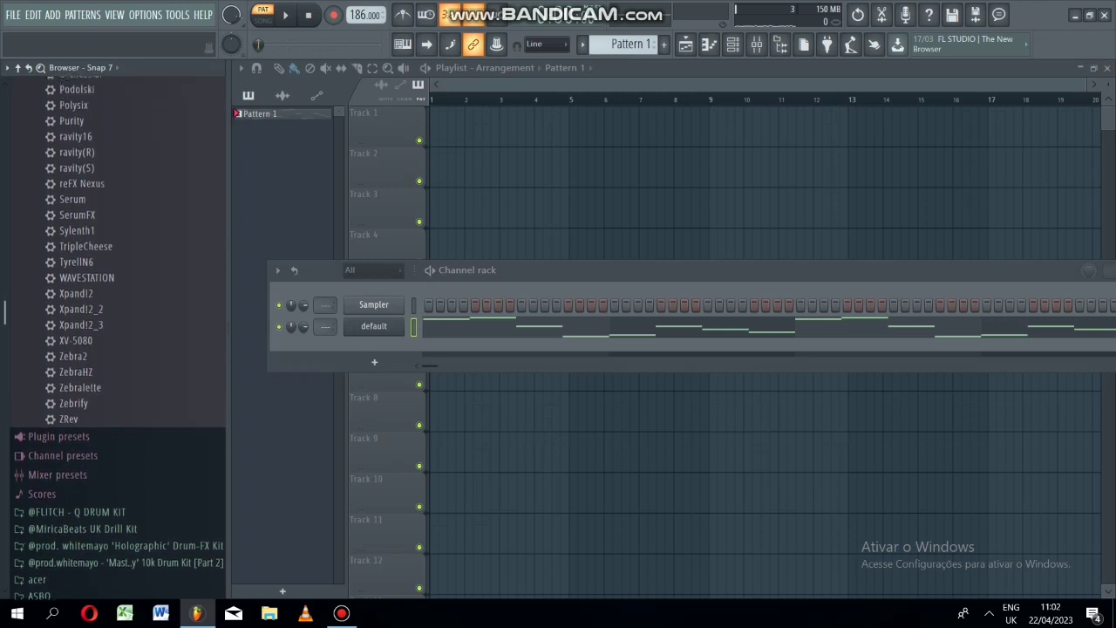
left_click_drag(77, 151, 380, 375)
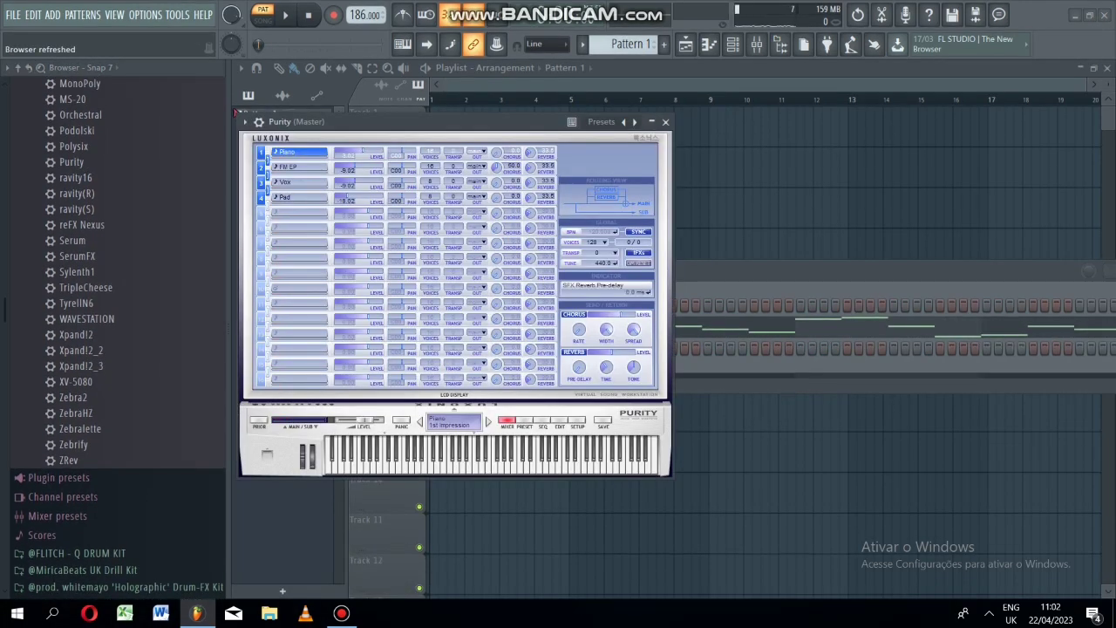
Load the Cheep Lead preset from Purity's Lead Synth category and minimize the plugin window.
left_click(525, 420)
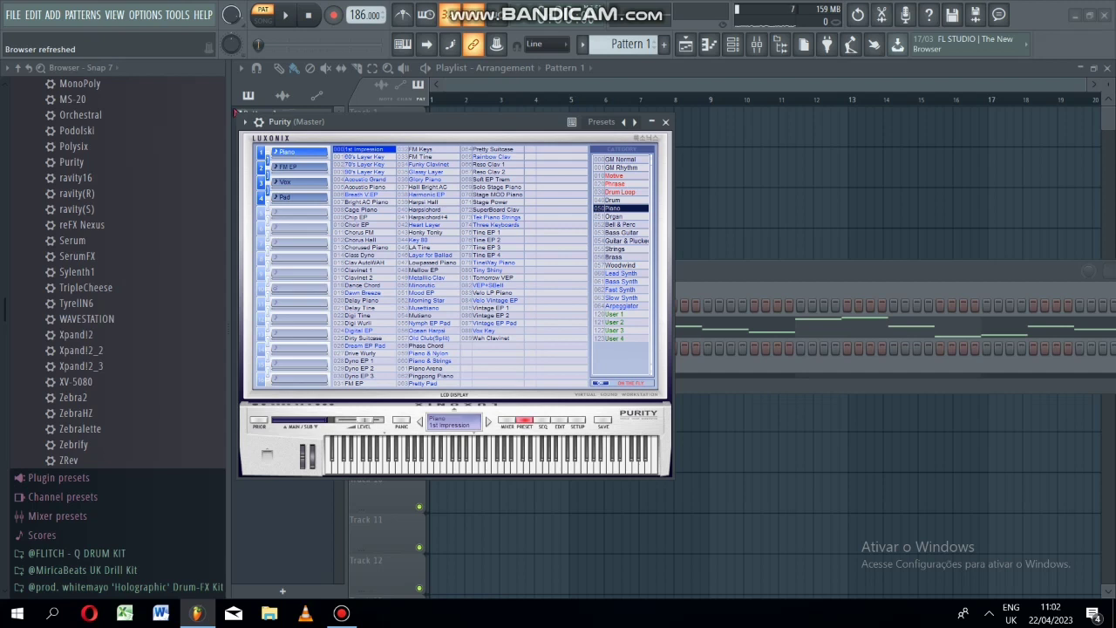
left_click(622, 274)
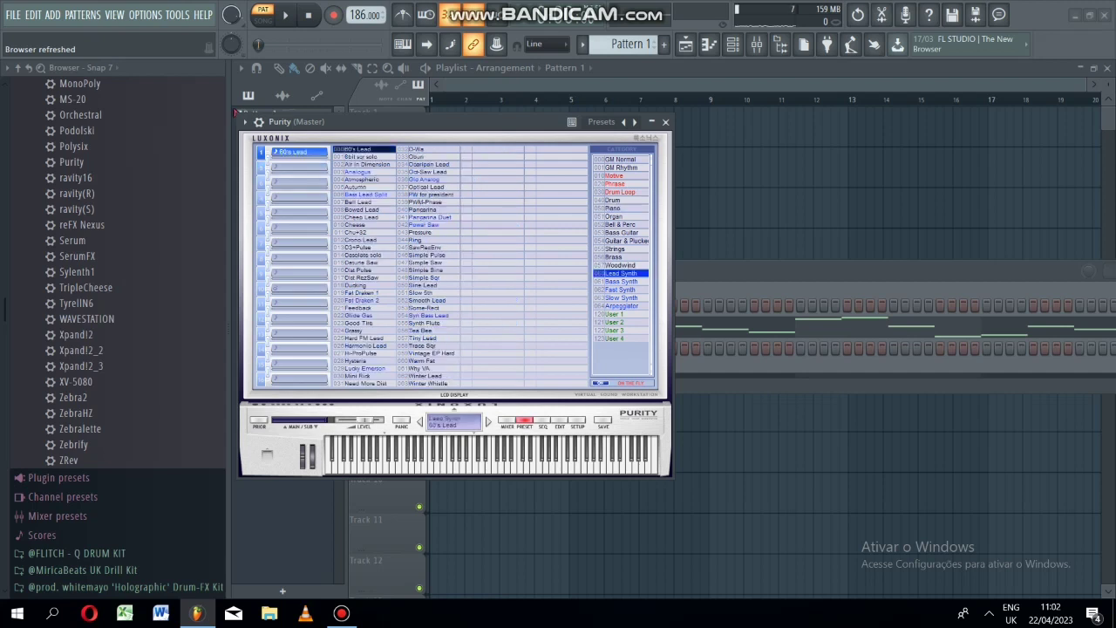
left_click(361, 217)
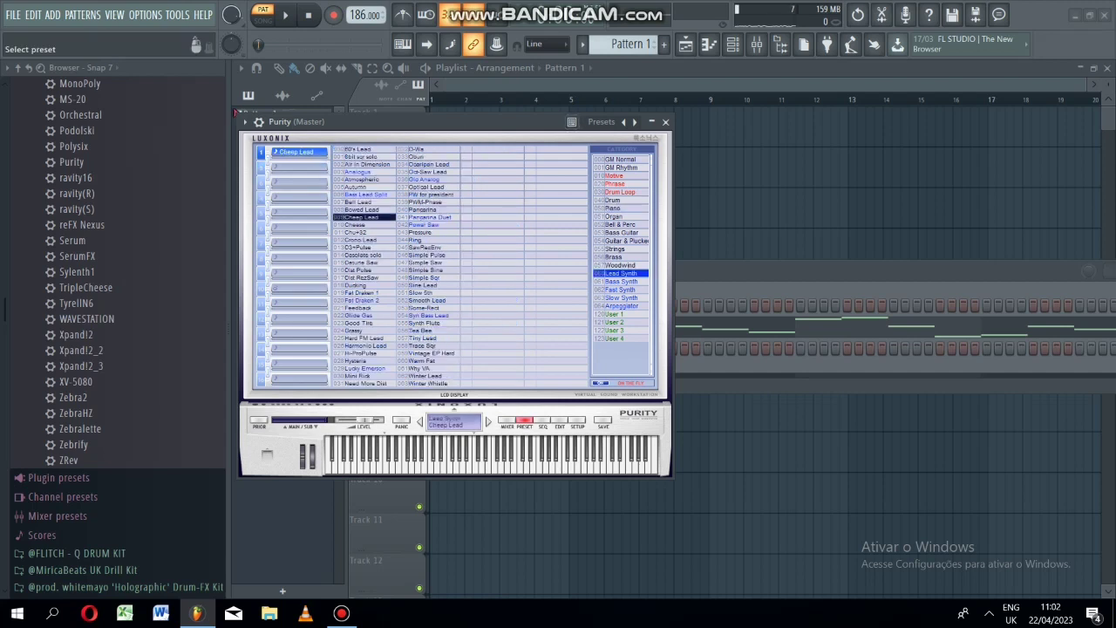
left_click(651, 122)
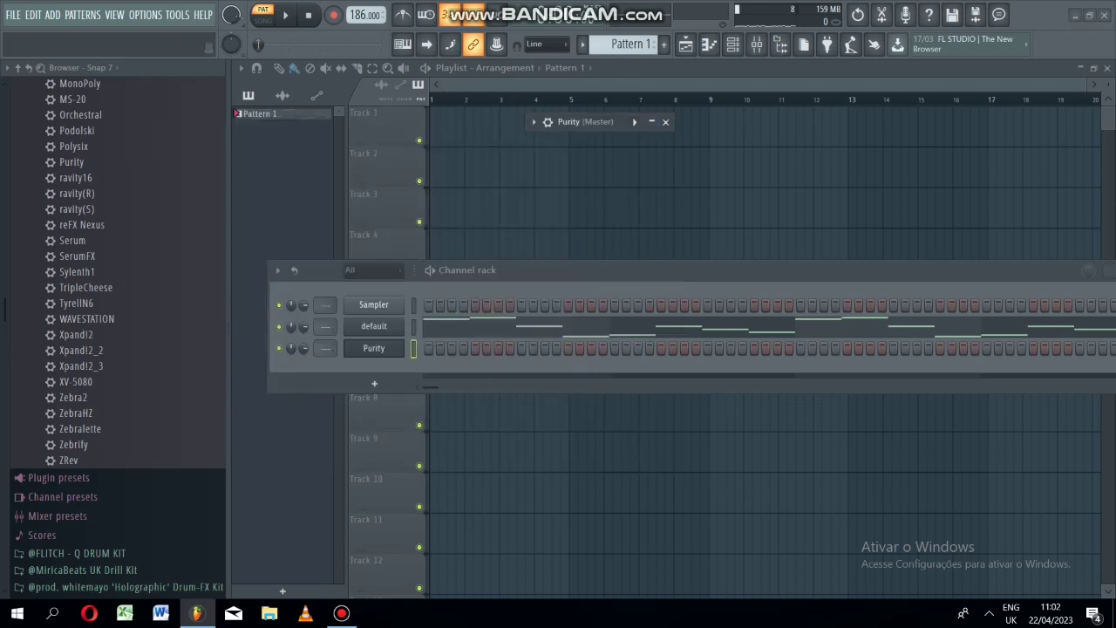
Open the Purity channel's piano roll and place an eight-step E5 note at the start of bar 1.
right_click(403, 344)
left_click(434, 347)
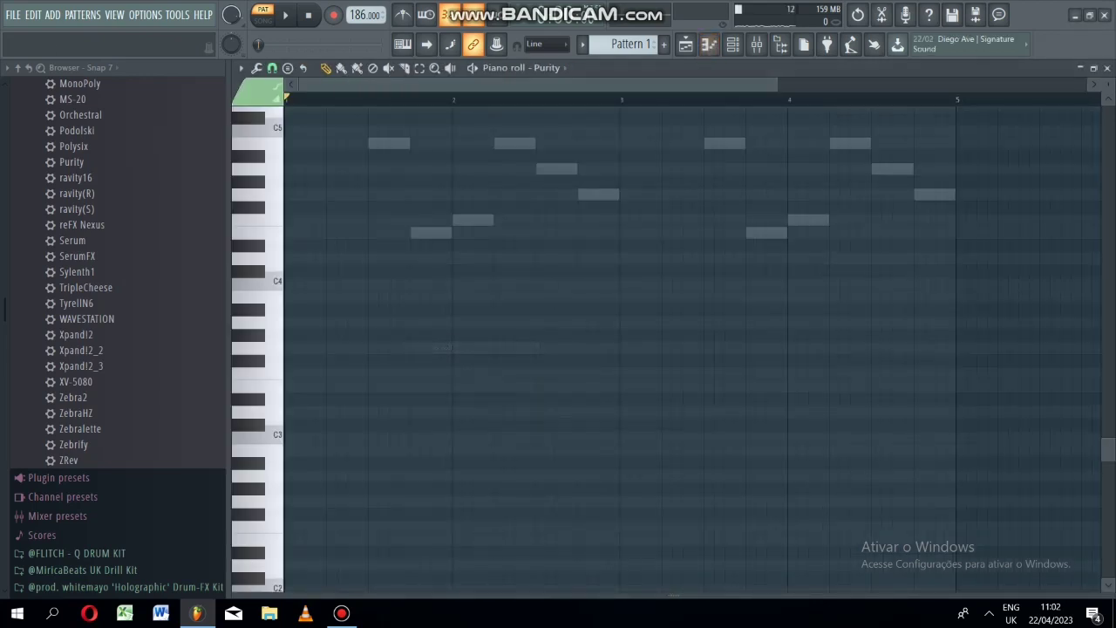
scroll(373, 302, "up", 4)
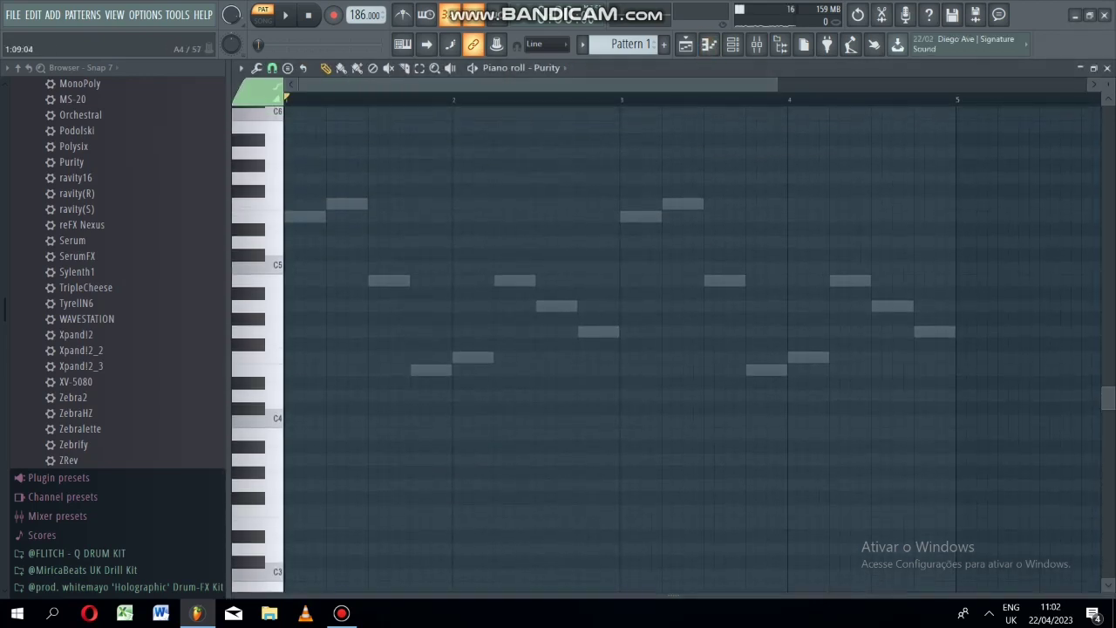
left_click(291, 216)
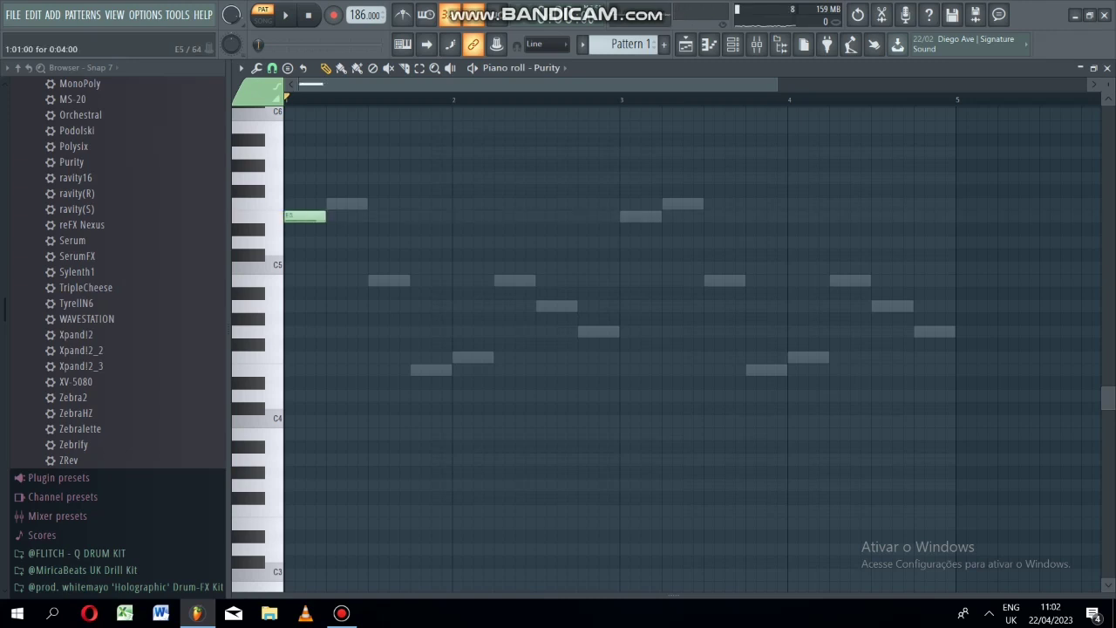
left_click_drag(324, 217, 364, 225)
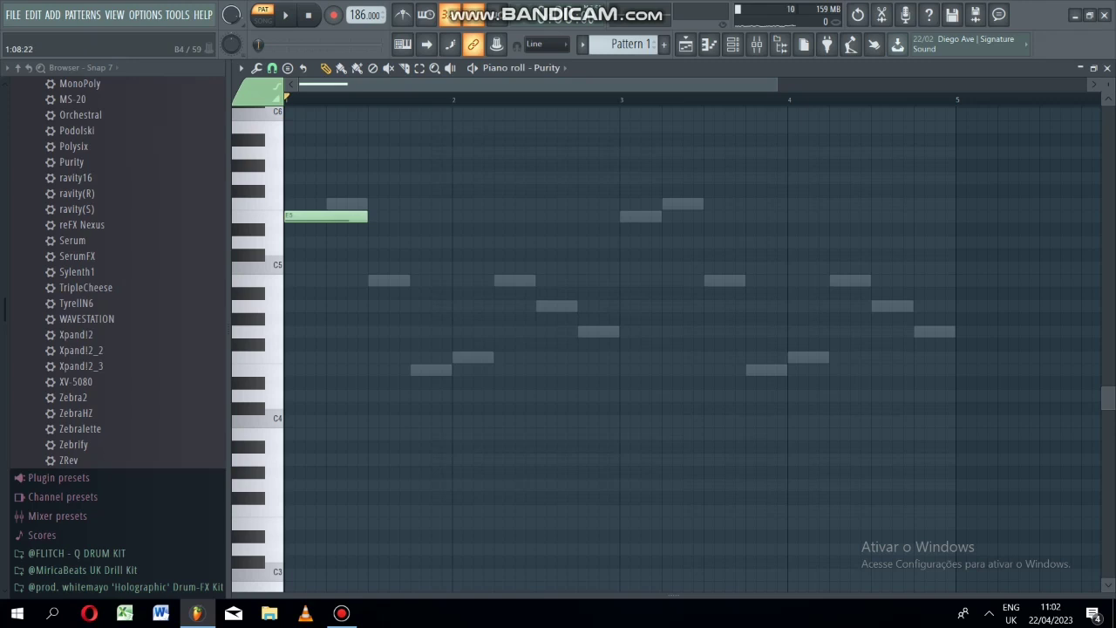
Place a two-step B4 note directly after the long E5 note and play the pattern.
left_click(375, 280)
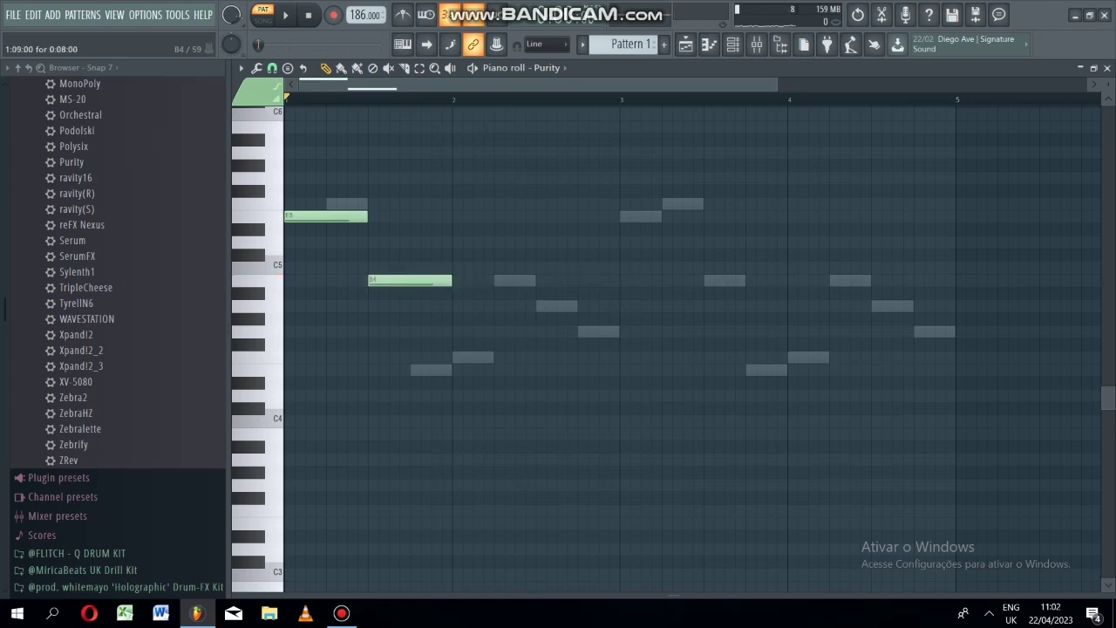
left_click_drag(449, 280, 386, 281)
key("space")
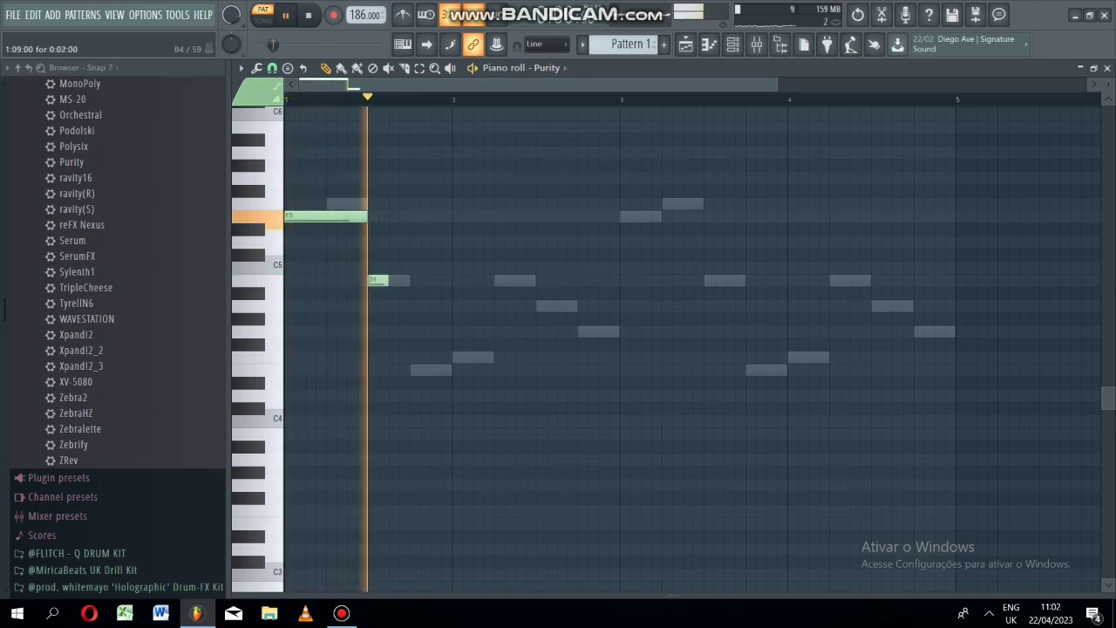
key("space")
key("space")
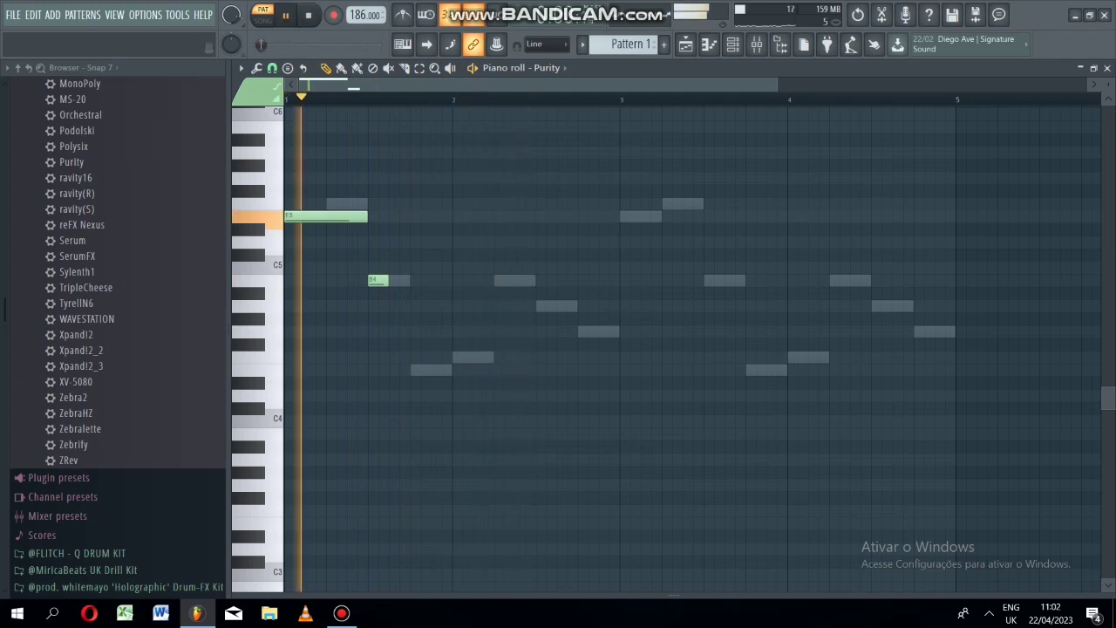
key("ctrl+space")
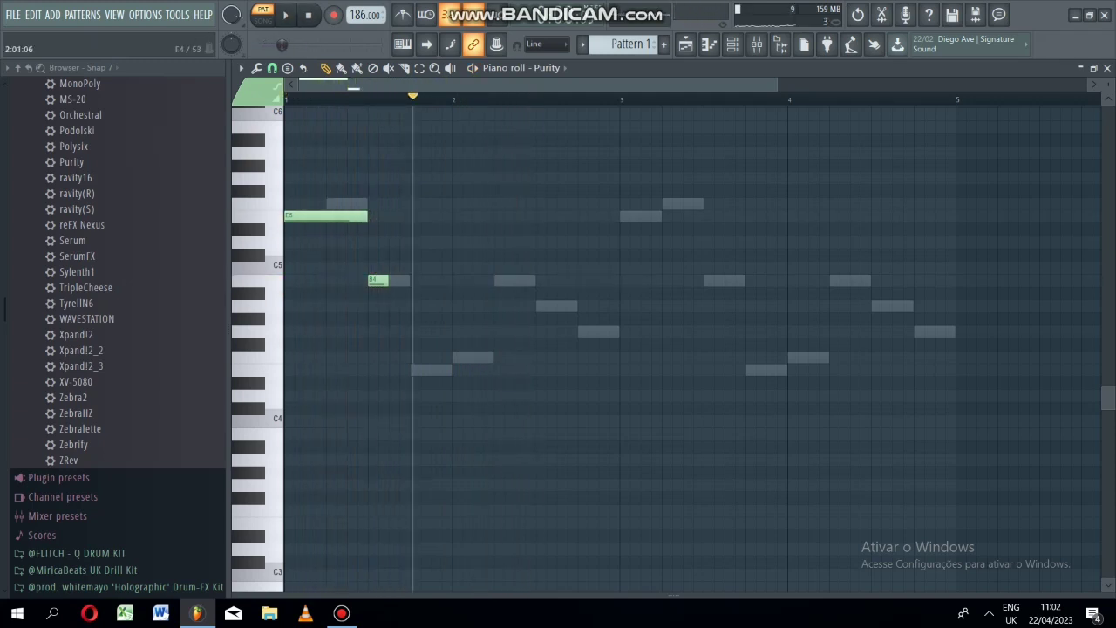
Fill bar 2 of the Purity part with consecutive four-step F4, B4, C5 and G4 notes.
left_click(458, 357)
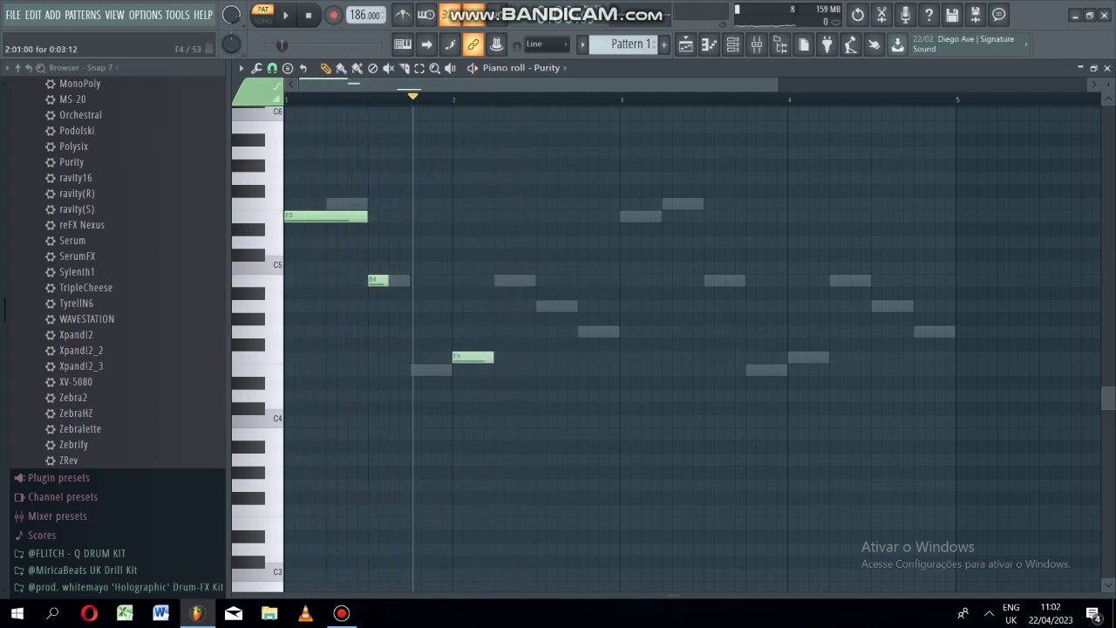
left_click(501, 280)
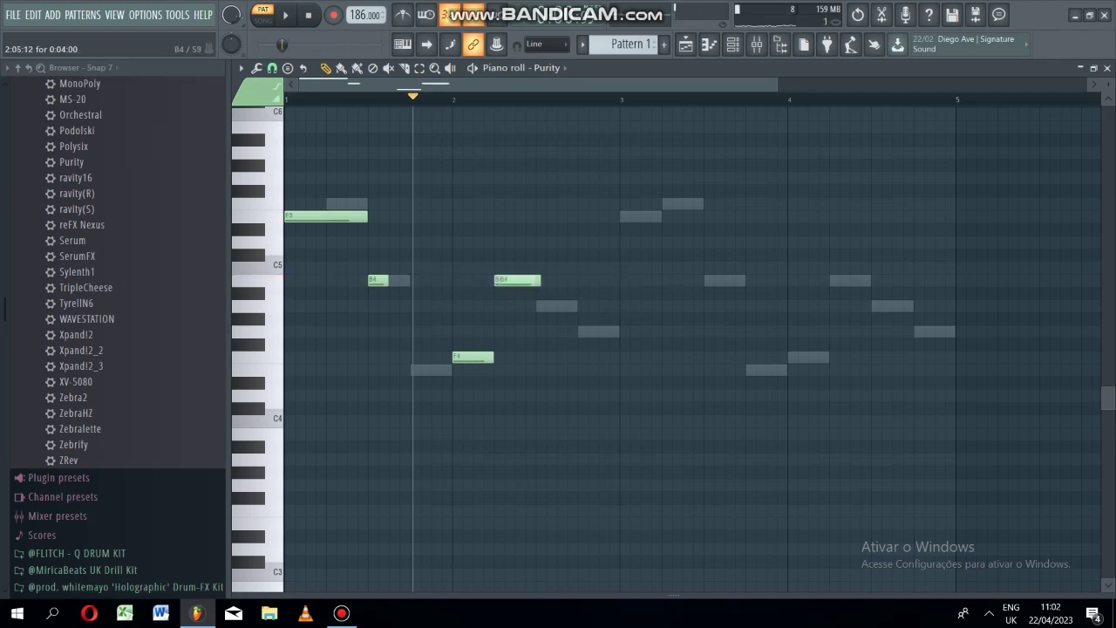
right_click(510, 279)
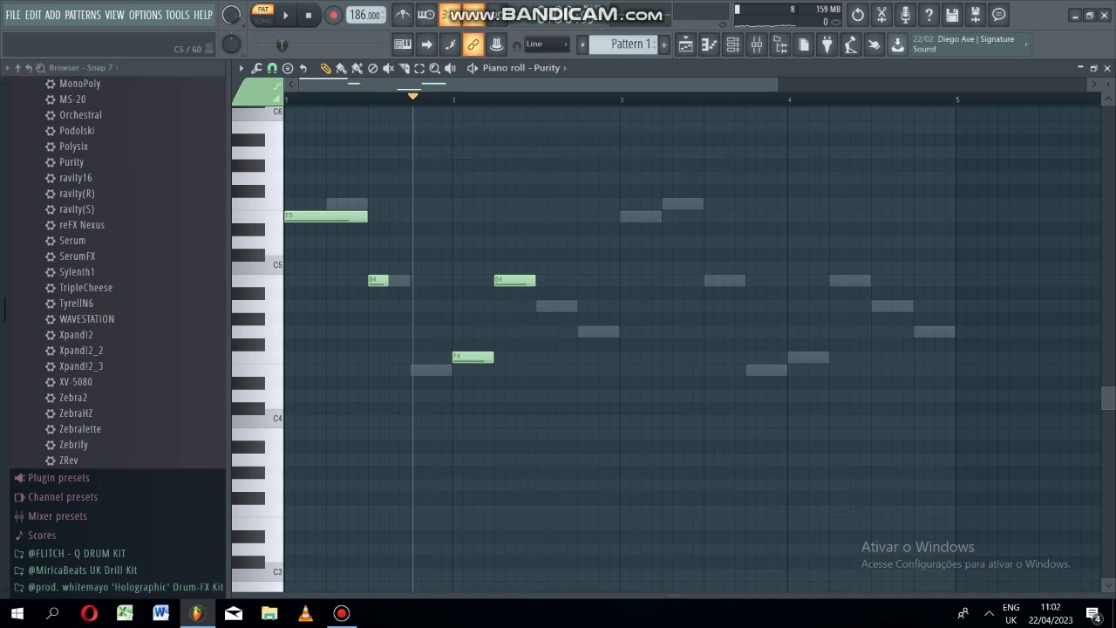
left_click(540, 267)
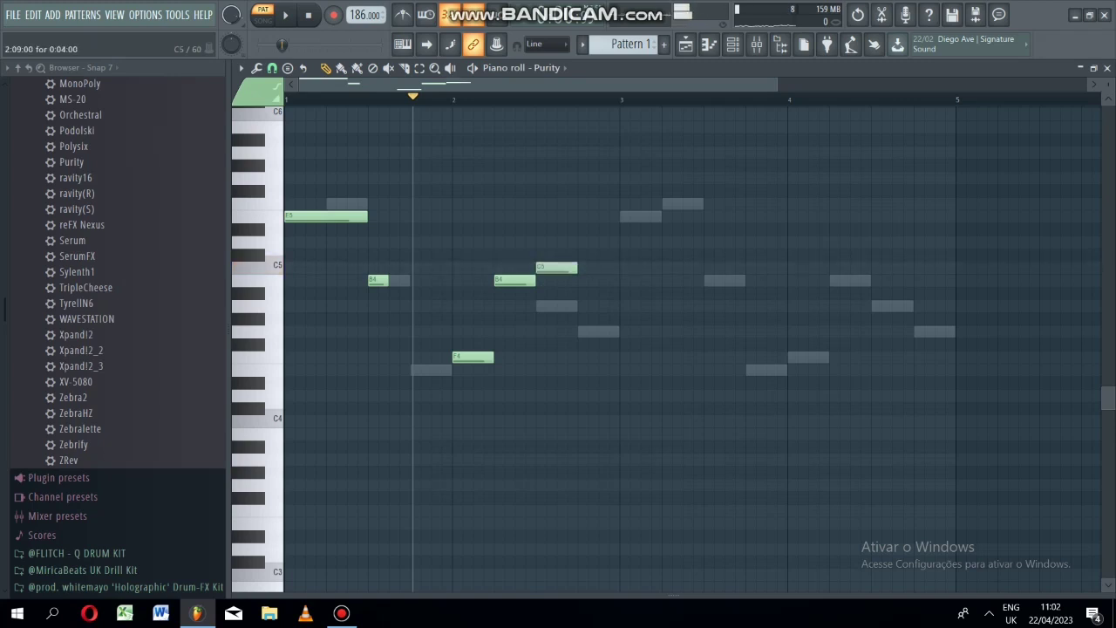
left_click(586, 331)
left_click_drag(593, 331, 587, 331)
left_click(309, 15)
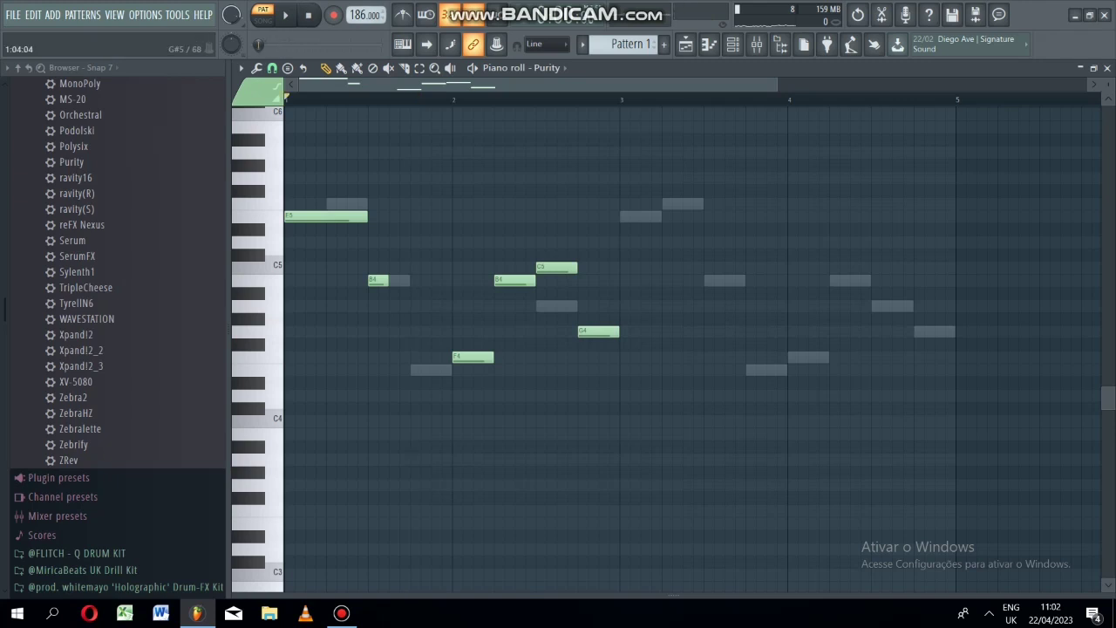
Raise the long first note to F5 and the short bar 1 note to E5 while auditioning the pattern.
left_click(326, 216)
left_click_drag(326, 216, 326, 204)
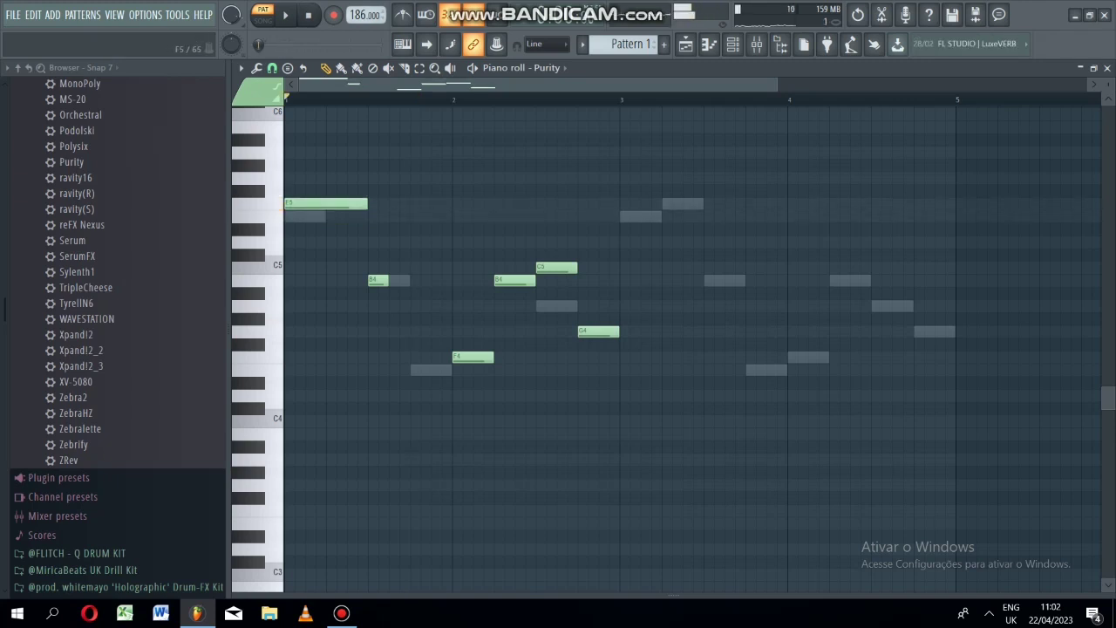
key("space")
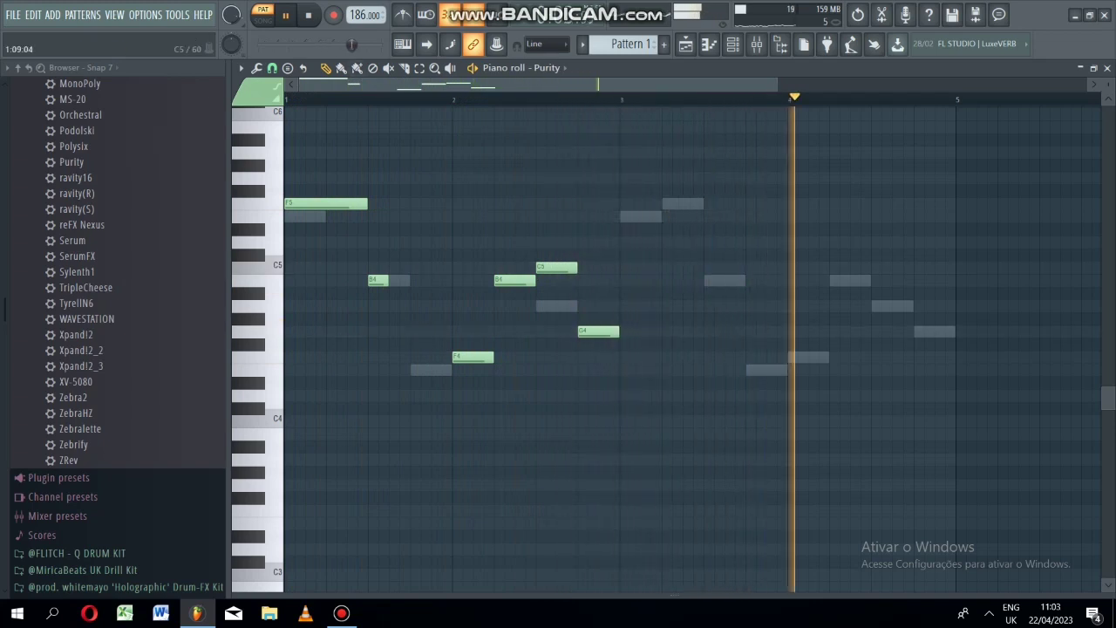
left_click_drag(375, 280, 377, 216)
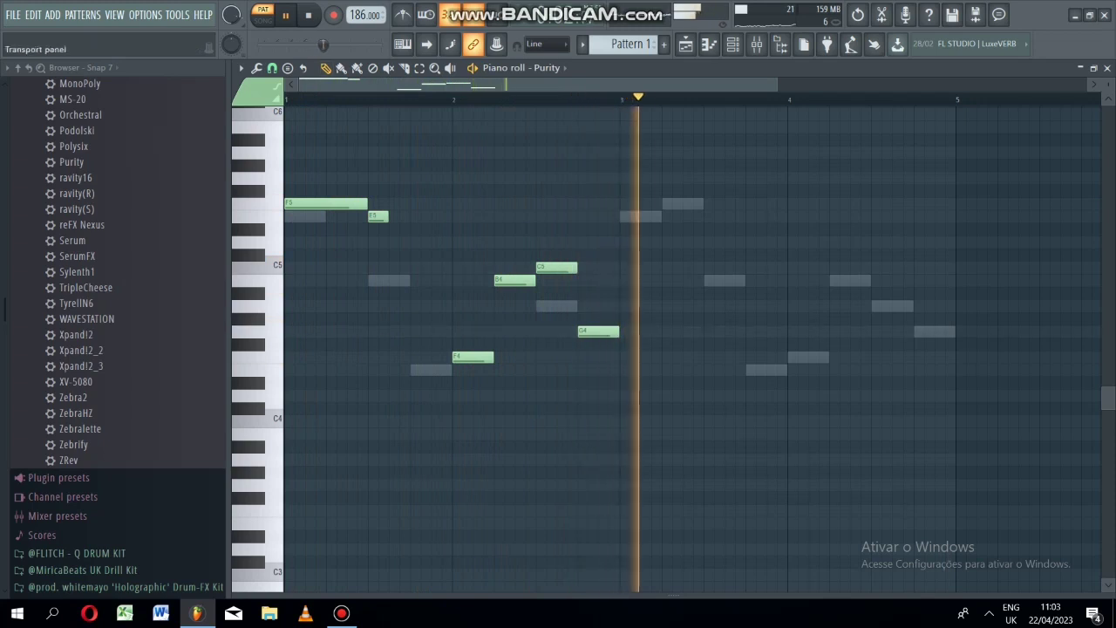
key("space")
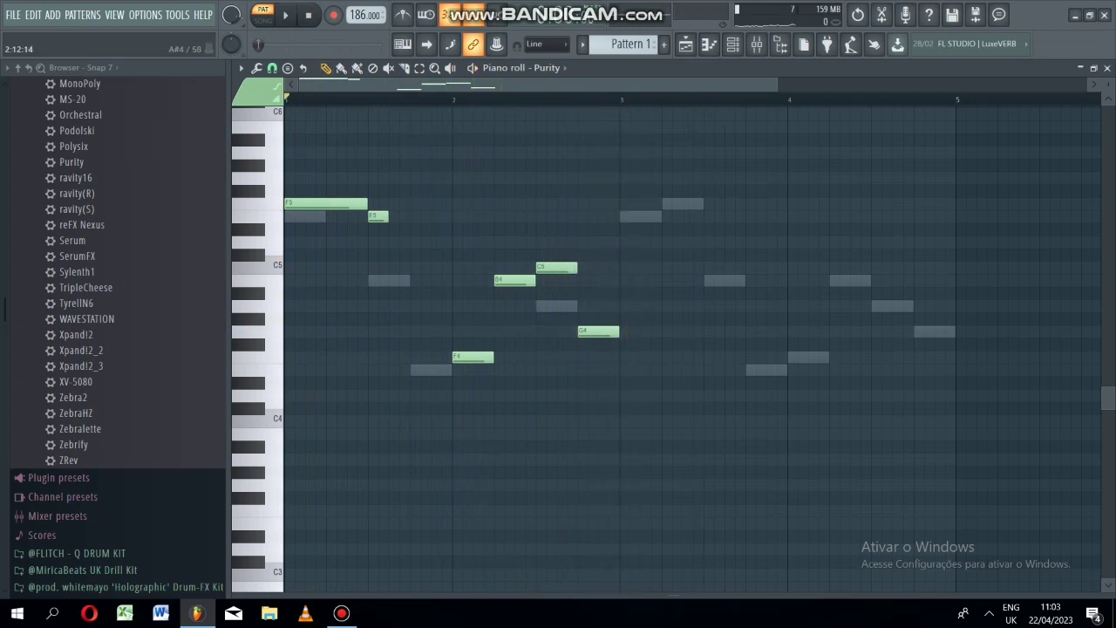
Move the long first note back down to E5 and the short note to B4, and play the pattern.
left_click_drag(345, 204, 346, 217)
left_click_drag(378, 216, 377, 279)
key("space")
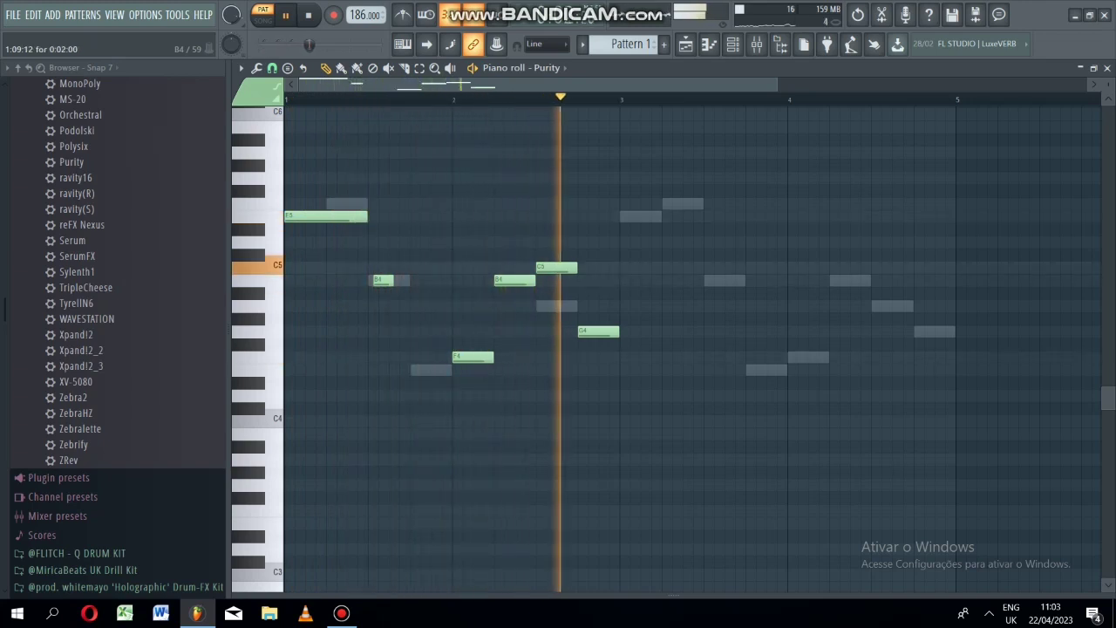
left_click(307, 15)
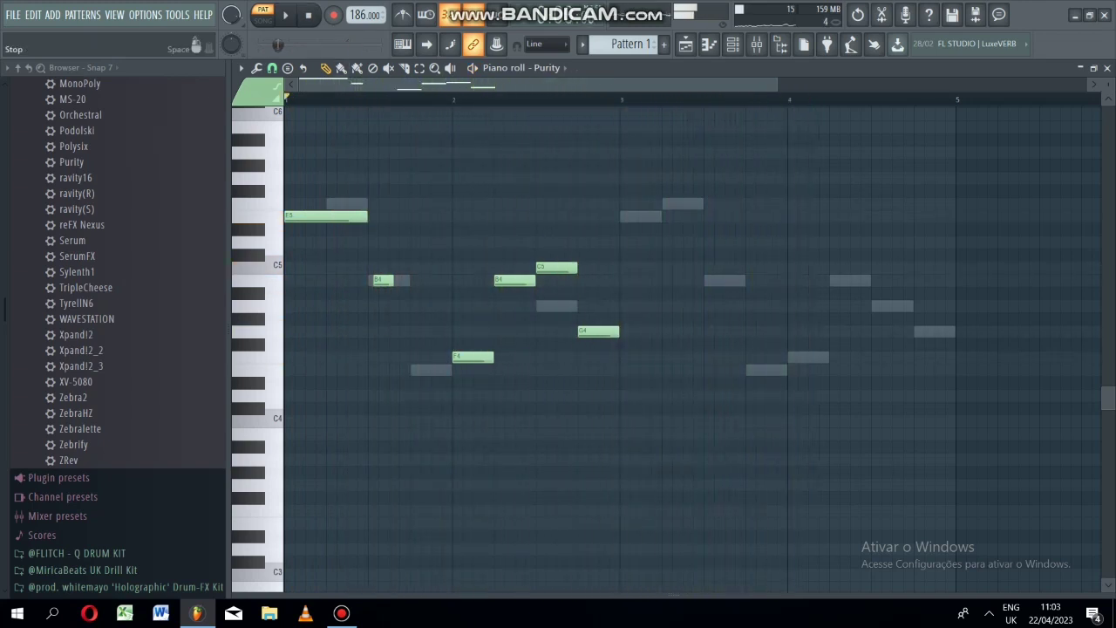
Move the long first note up to F5 and the two-step note to E5, starting directly after it.
left_click_drag(327, 216, 327, 204)
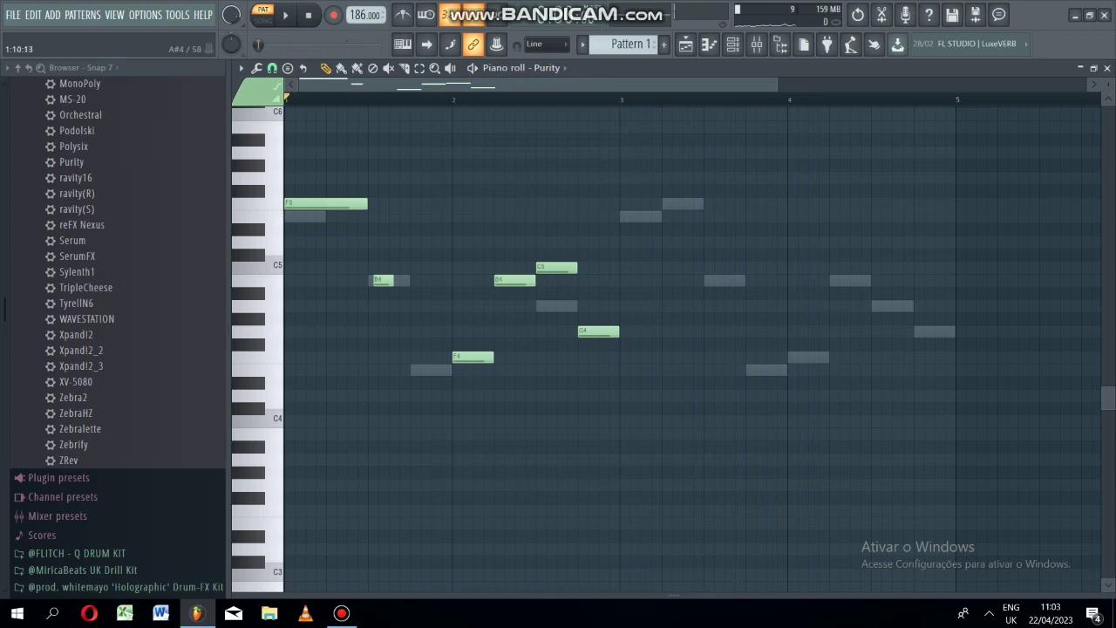
left_click_drag(383, 280, 378, 216)
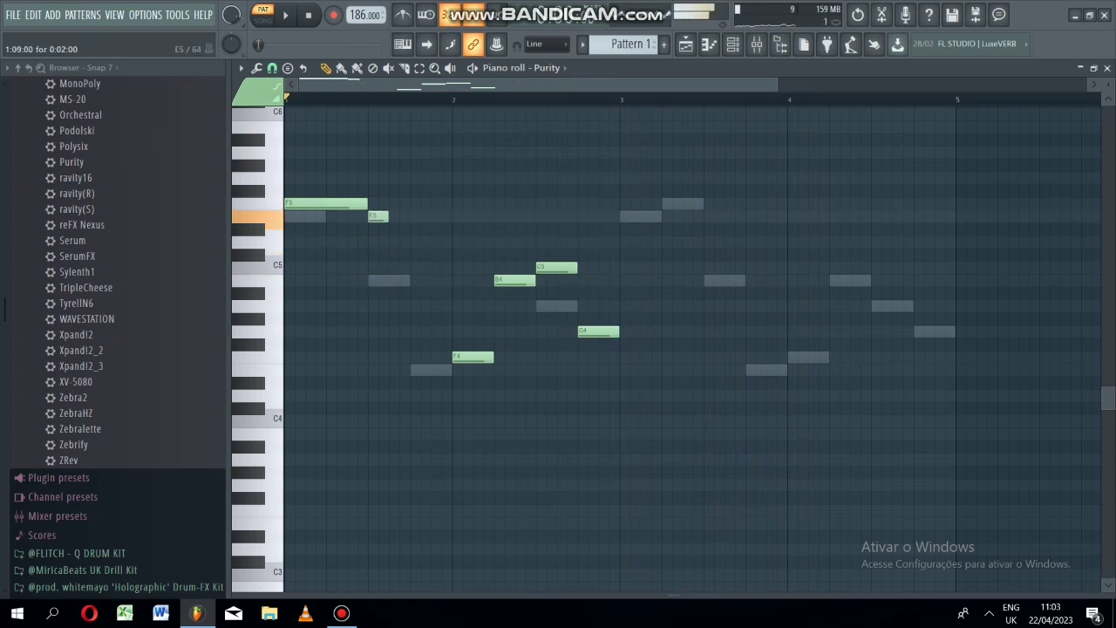
Add a four-step A4 note on step 13 of bar 1 in the Purity part, auditioning the pattern.
key("space")
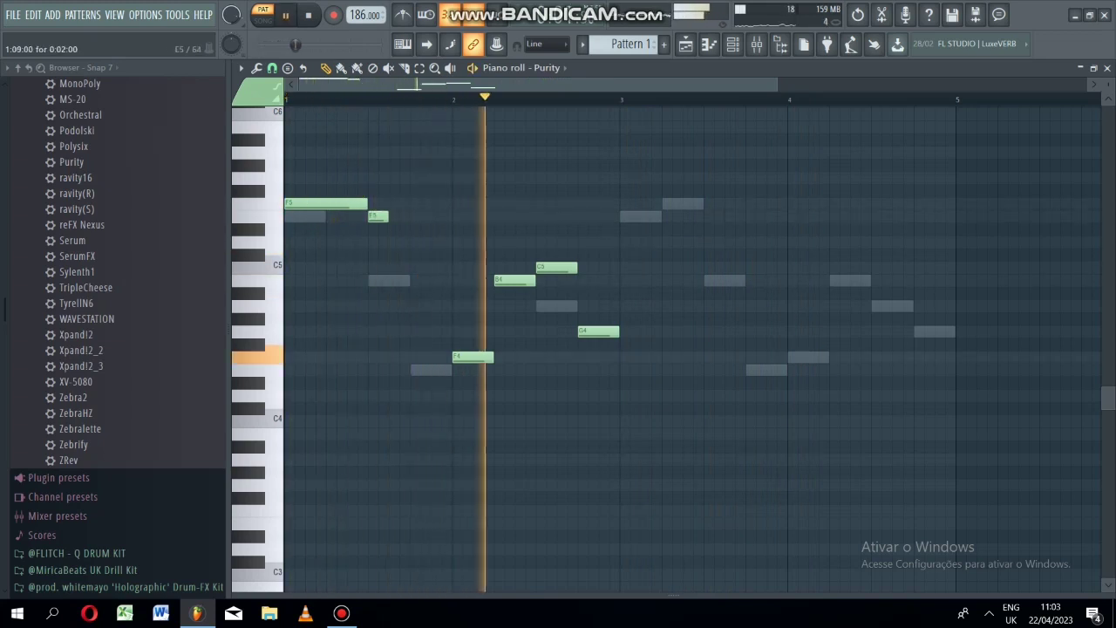
key("space")
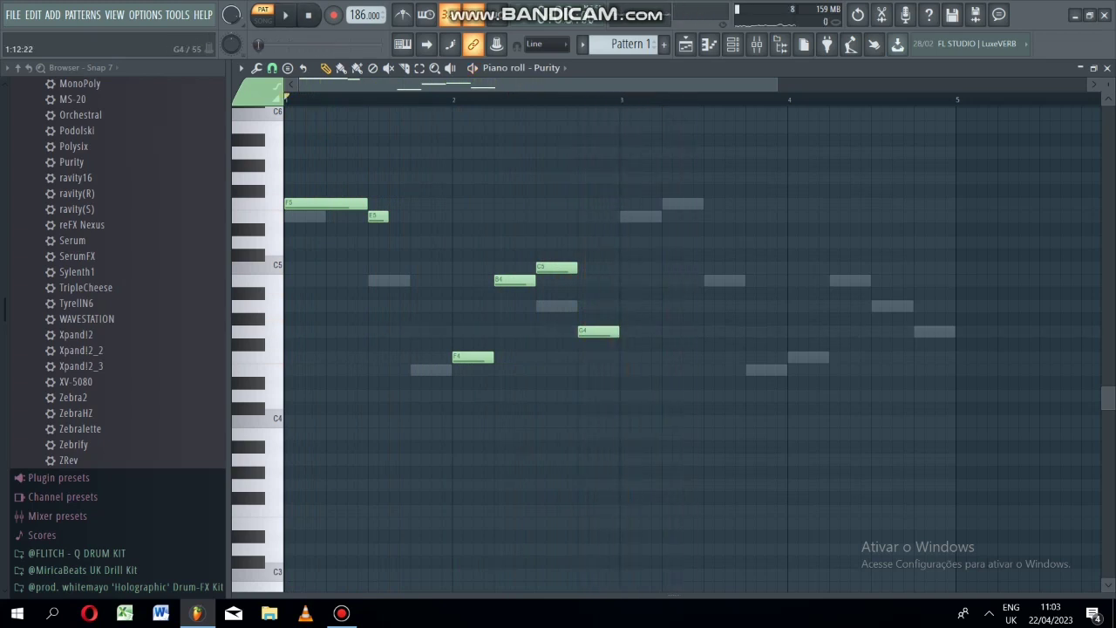
left_click(411, 306)
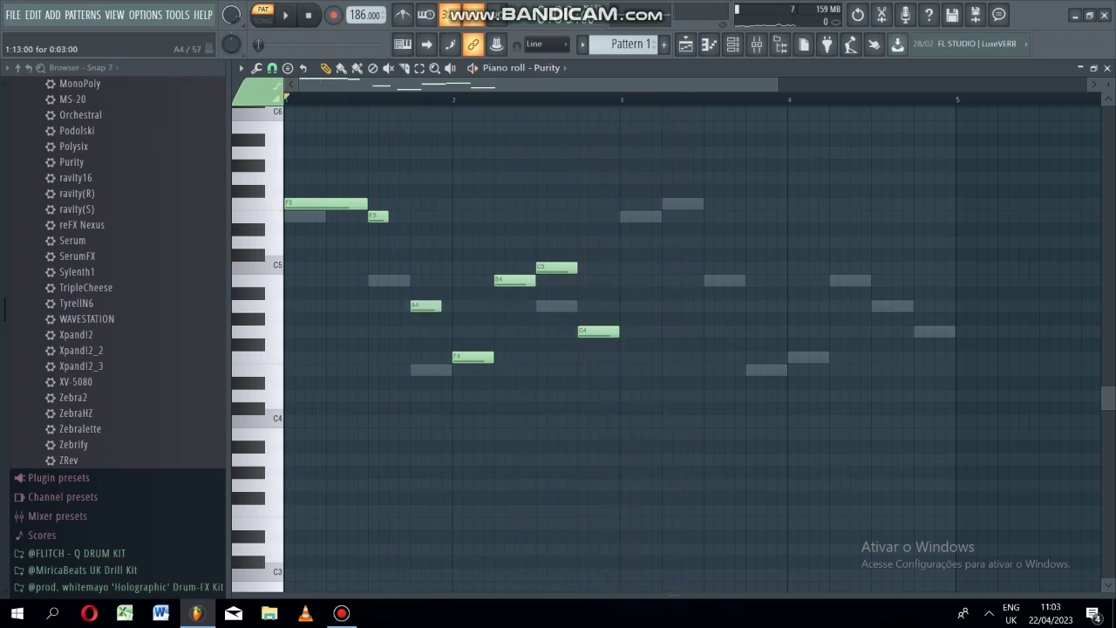
key("space")
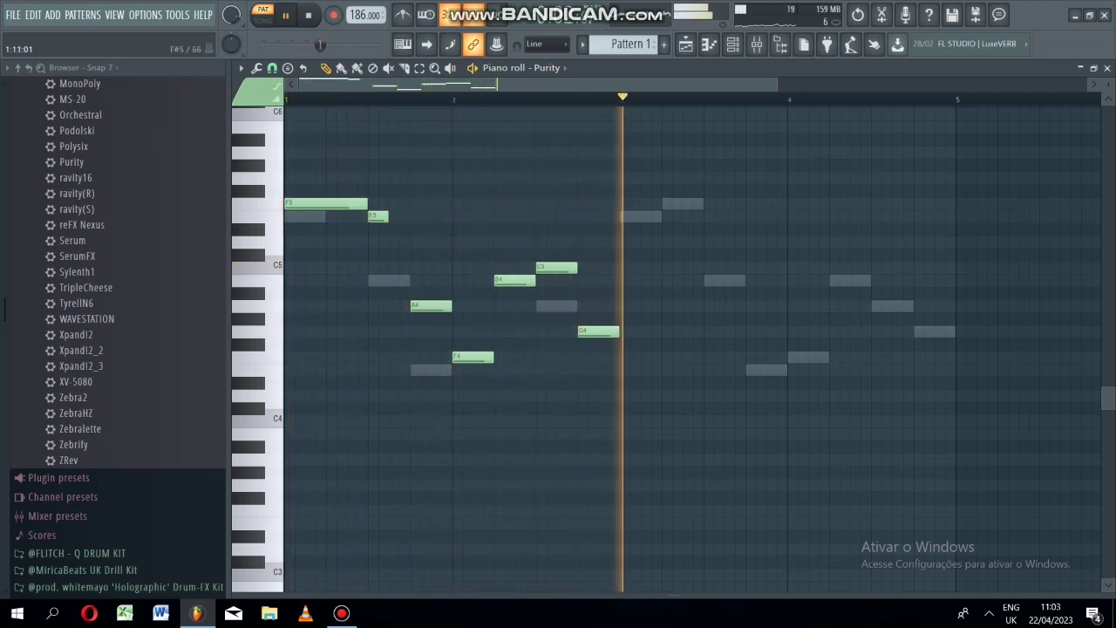
left_click(308, 15)
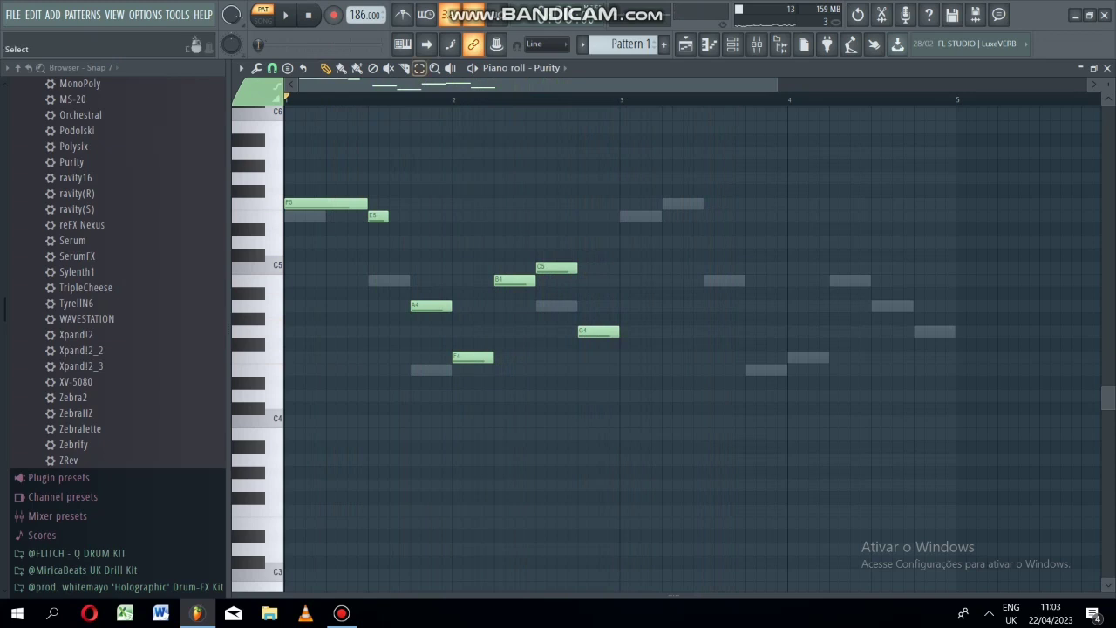
Duplicate all the Purity notes of bars 1 and 2 into bars 3 and 4, and close the piano roll.
key("ctrl+a")
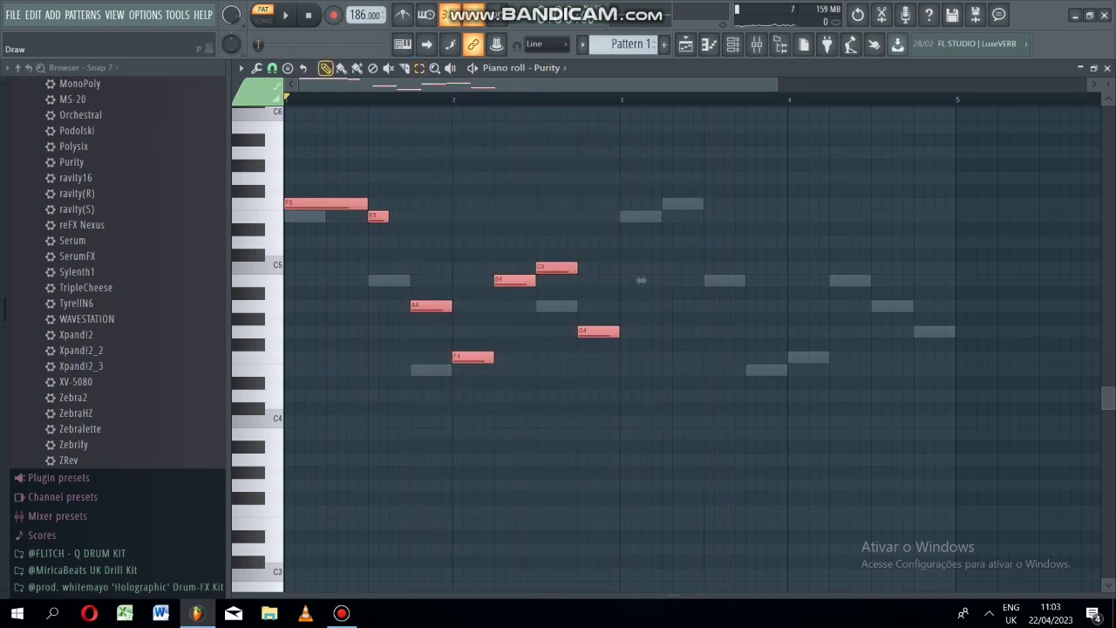
key("ctrl+b")
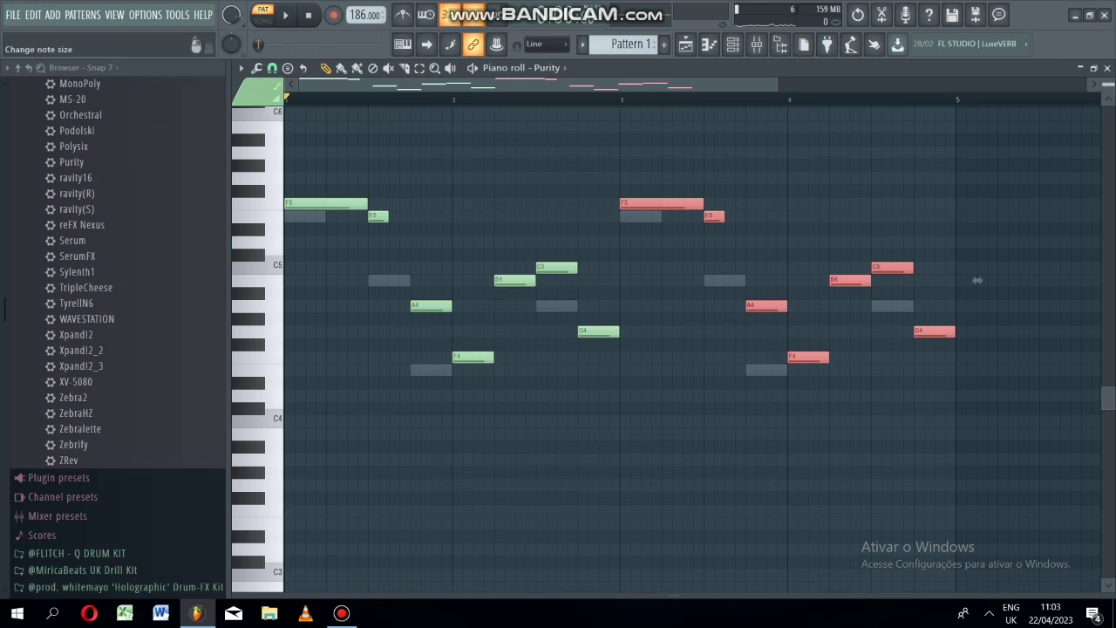
key("F7")
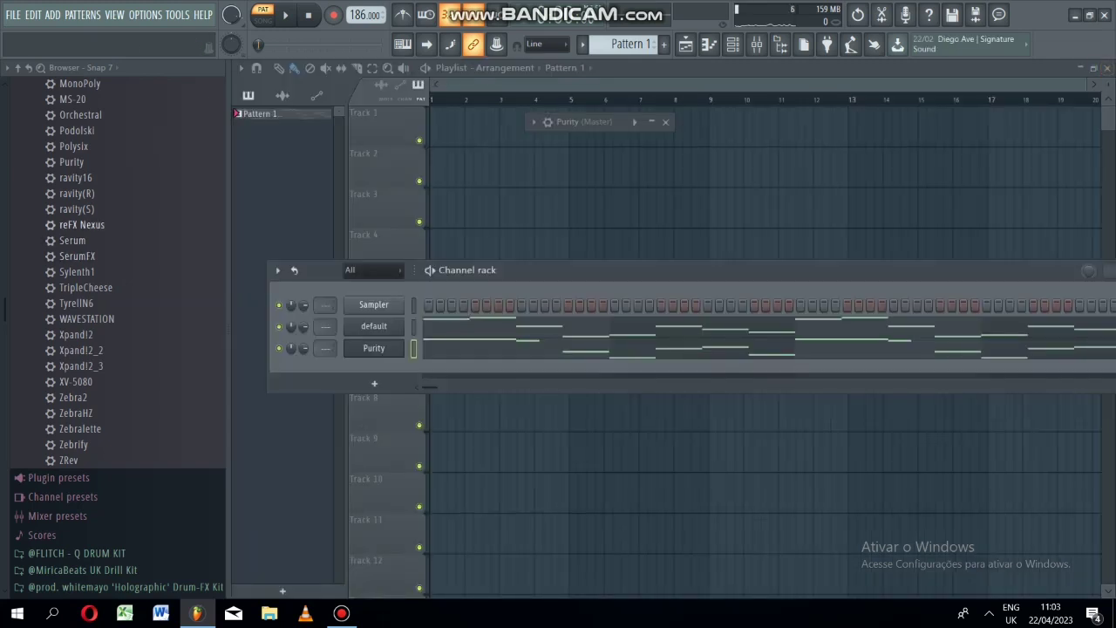
Add reFX Nexus as a new channel and open its Single Layer Pads category.
left_click_drag(81, 224, 353, 402)
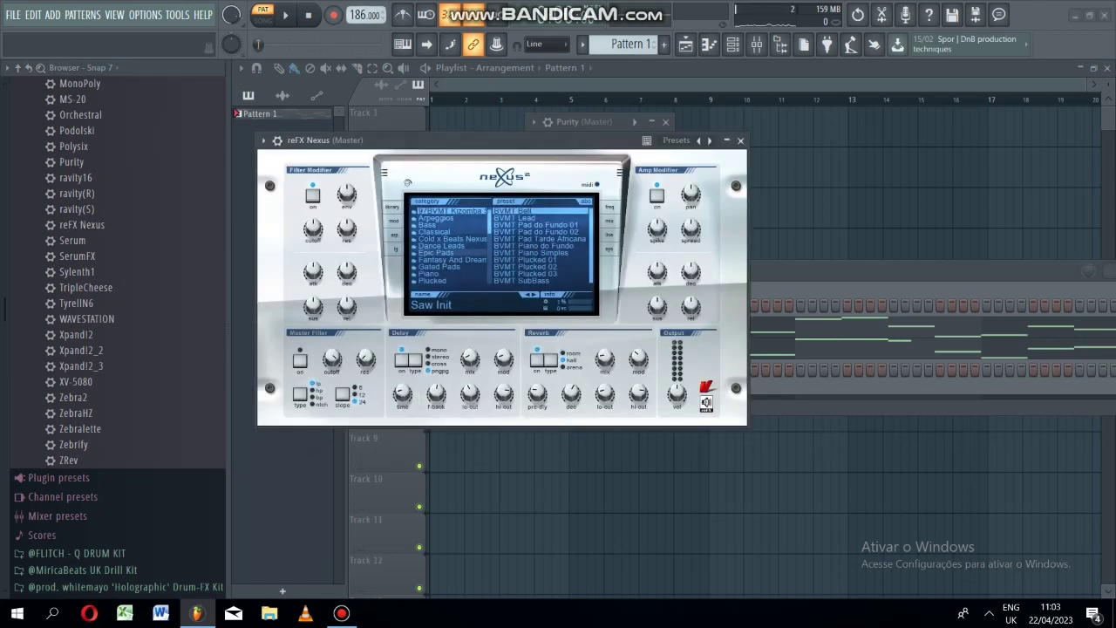
left_click(428, 225)
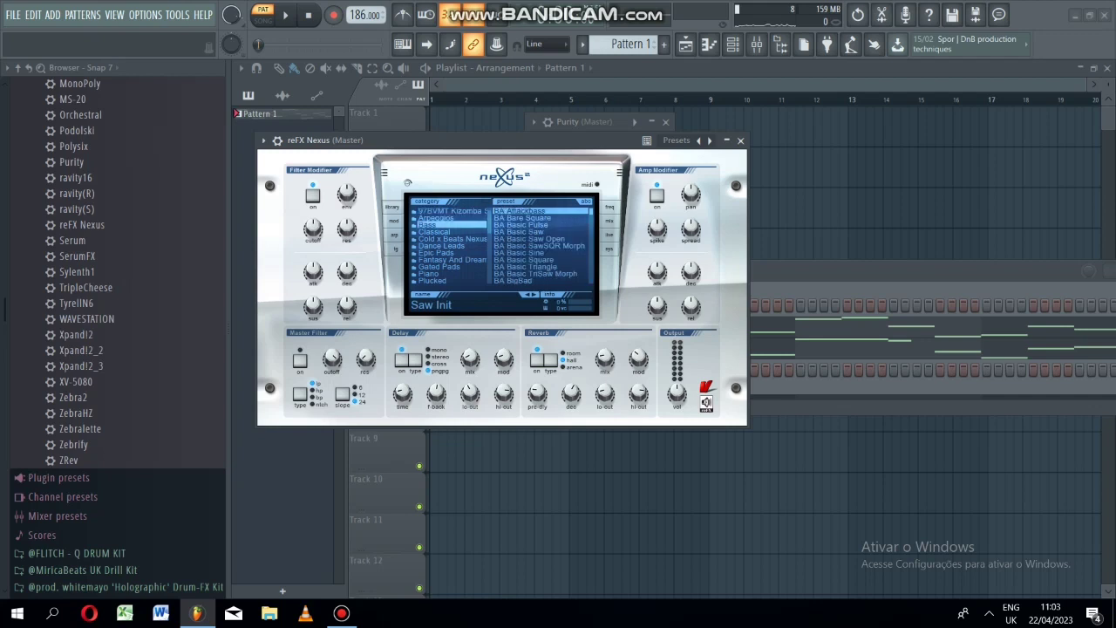
scroll(440, 232, "down", 5)
left_click(452, 252)
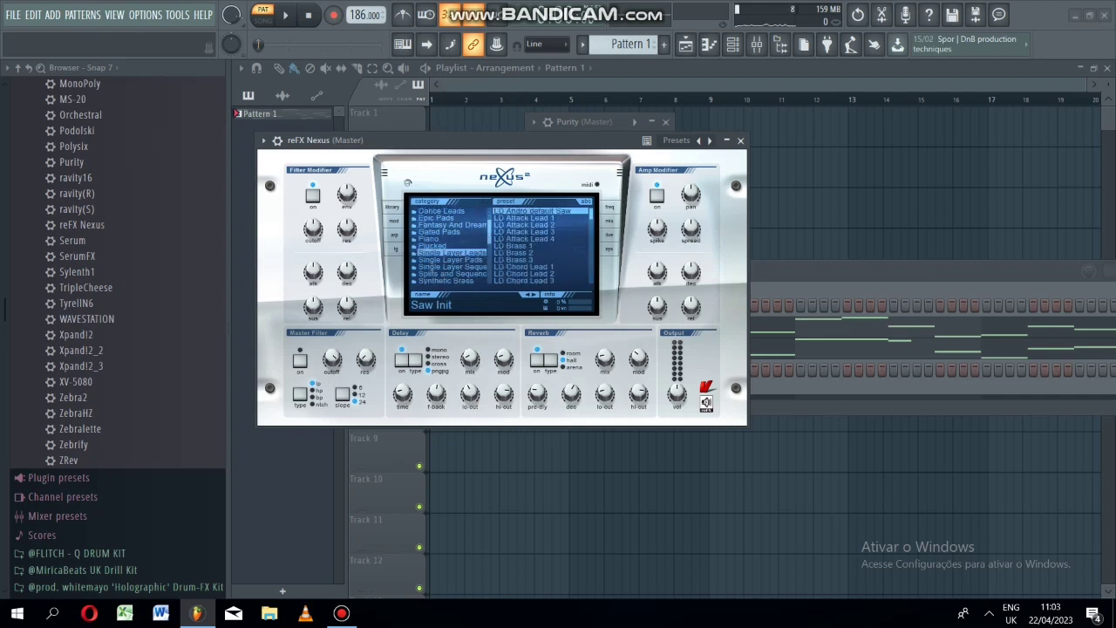
left_click(451, 260)
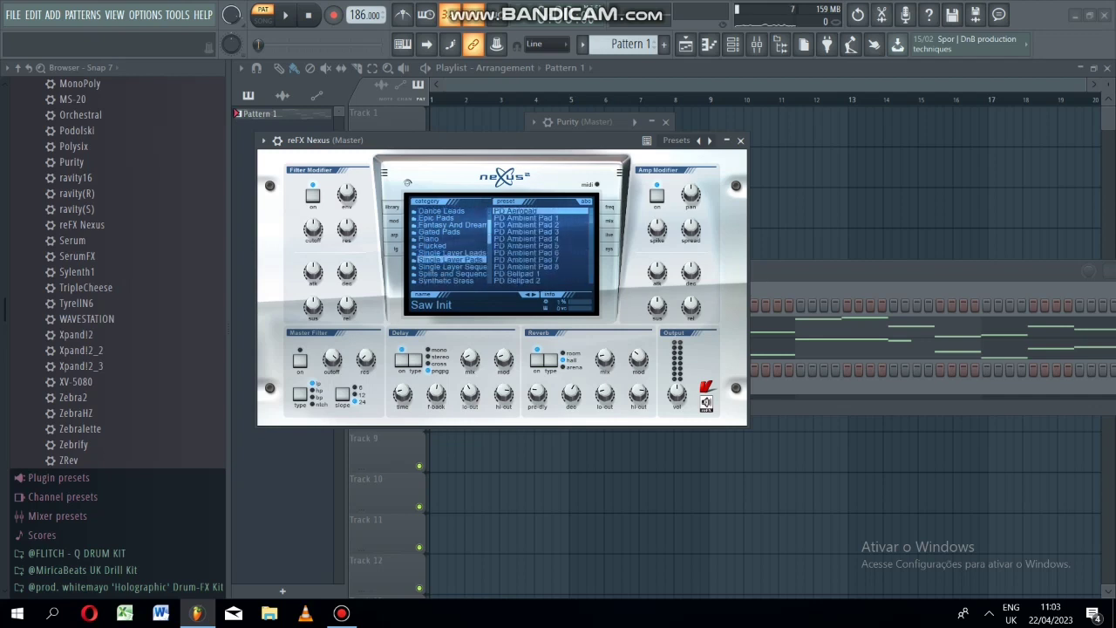
Load the PD Saw Pad 1 preset in Nexus and close the plugin window.
scroll(540, 246, "down", 5)
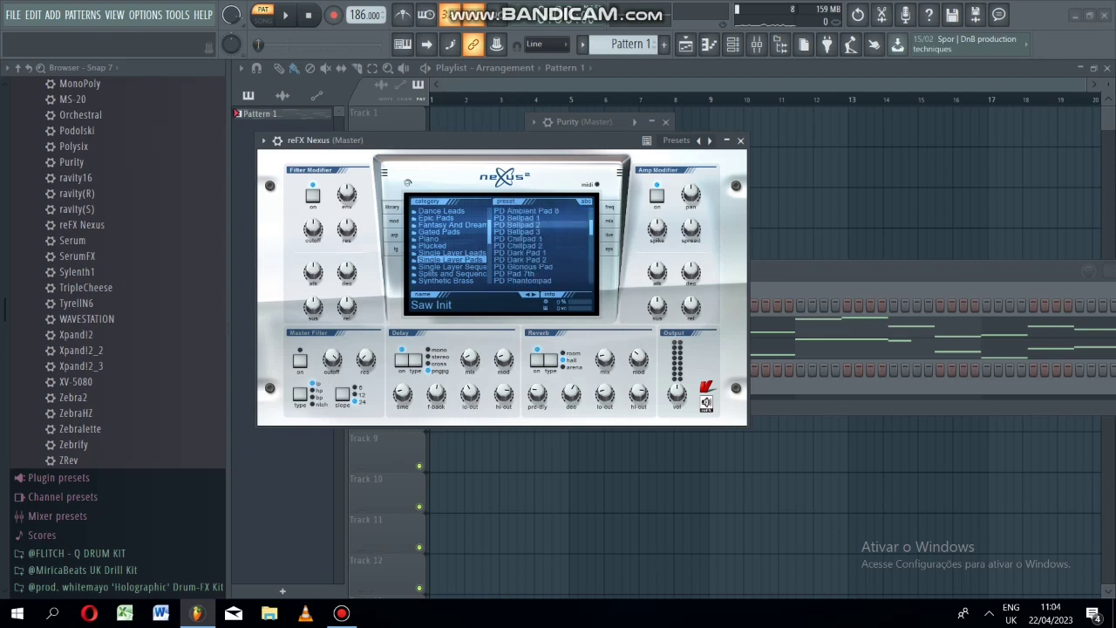
scroll(532, 245, "down", 5)
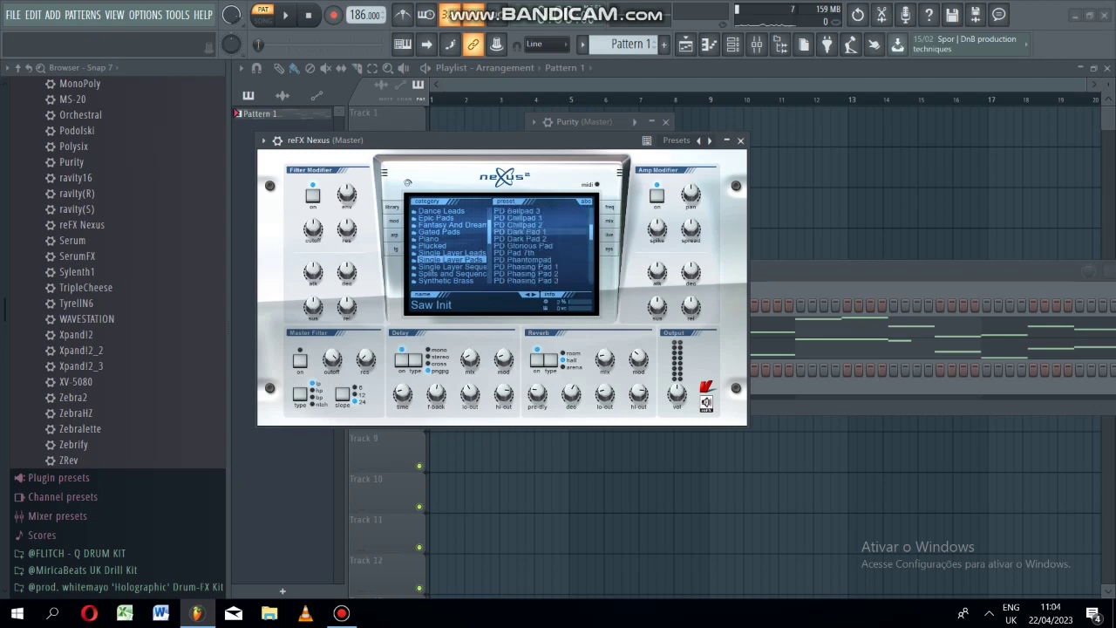
scroll(532, 239, "down", 1)
left_click(532, 232)
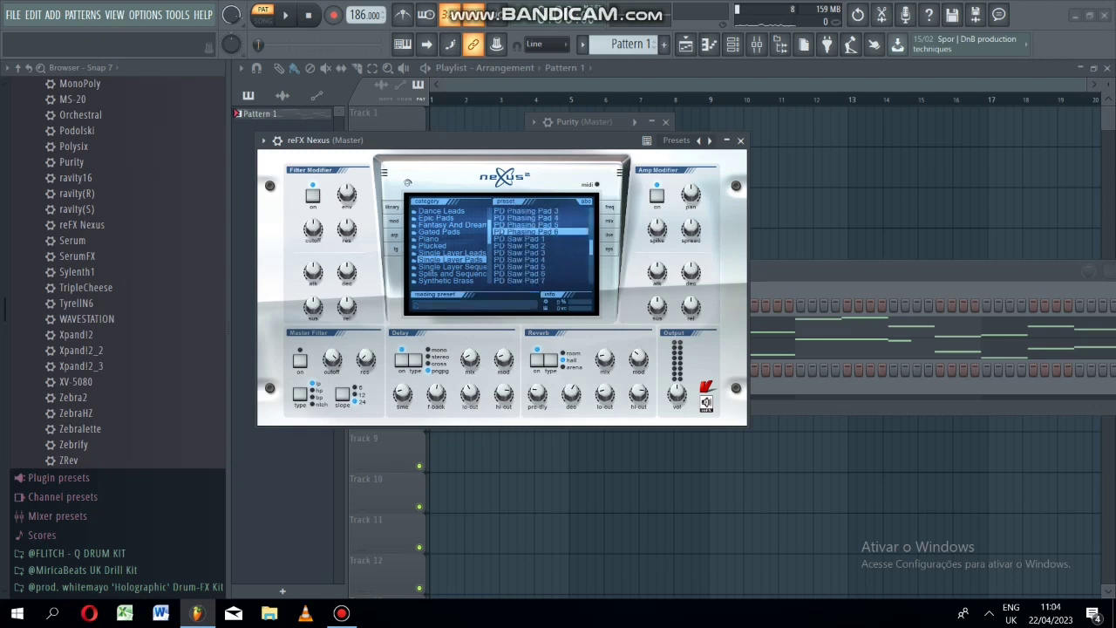
left_click(534, 239)
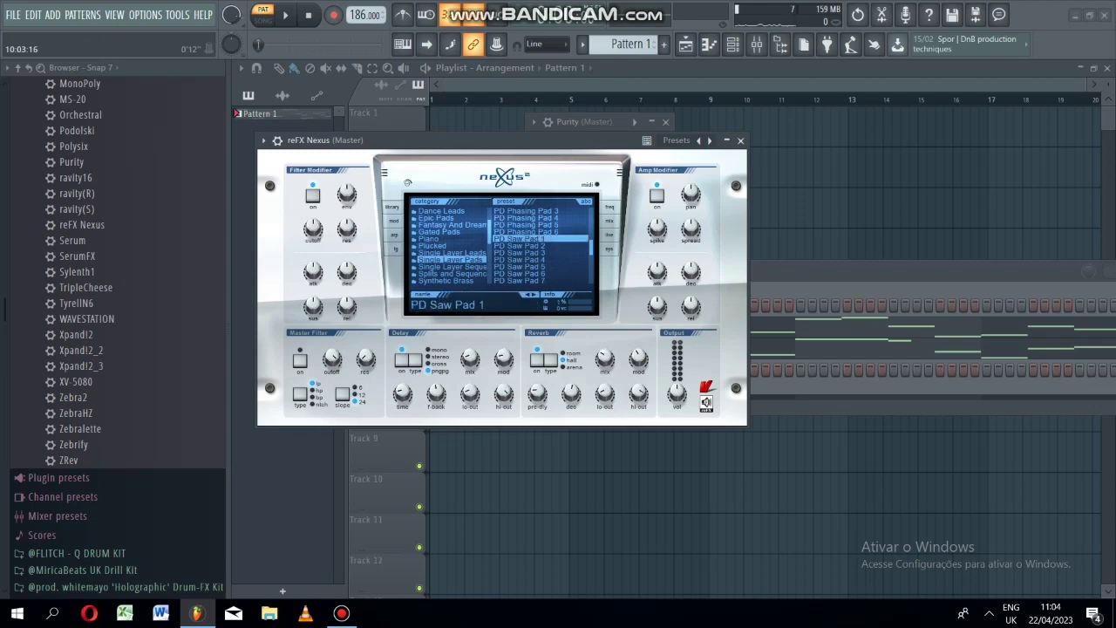
left_click(740, 140)
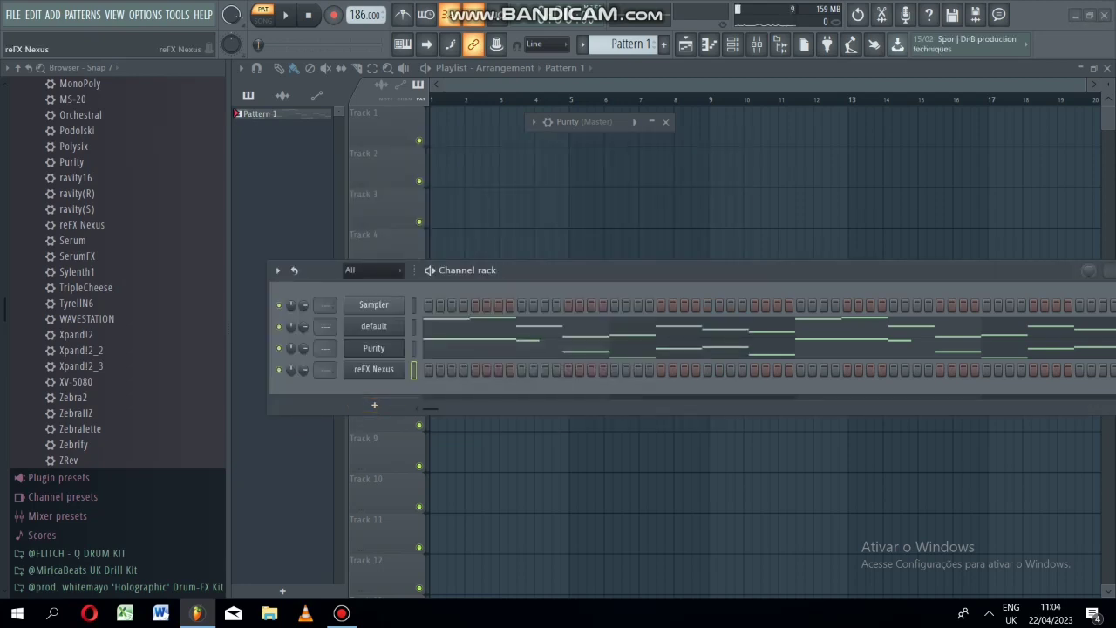
Open the reFX Nexus piano roll and draw a 12-step E6 note at the start of bar 1.
right_click(400, 366)
left_click(435, 368)
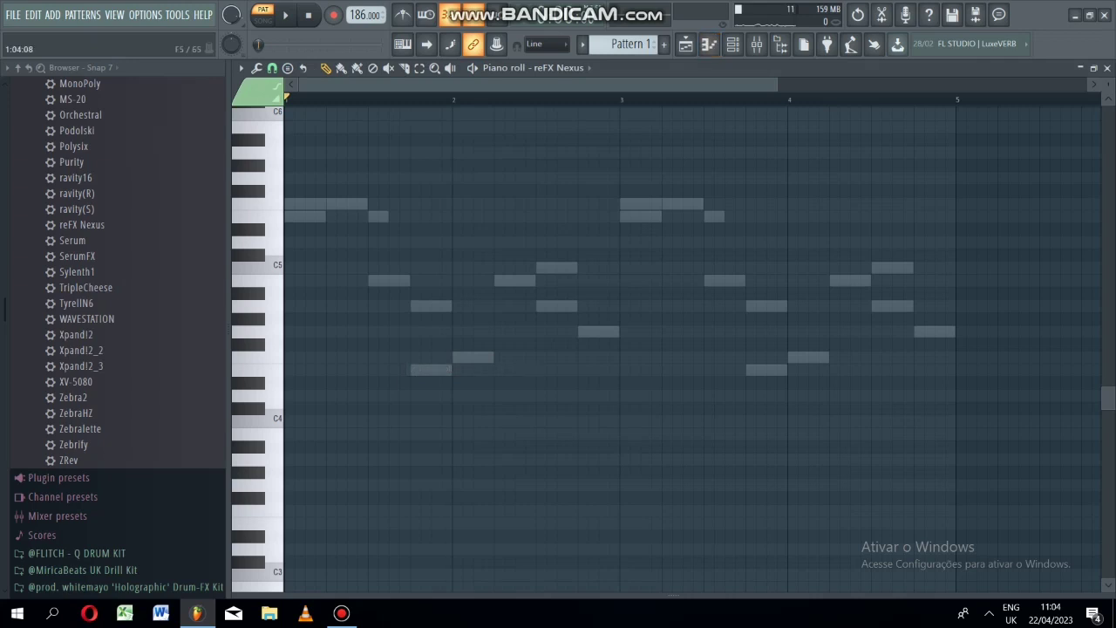
scroll(689, 340, "up", 4)
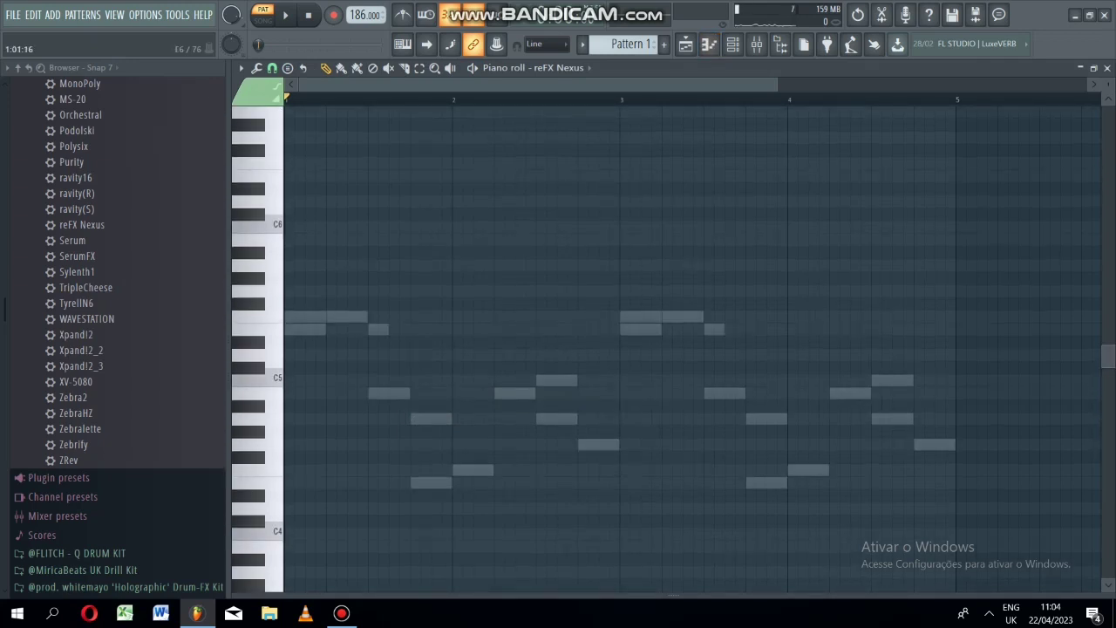
left_click(291, 176)
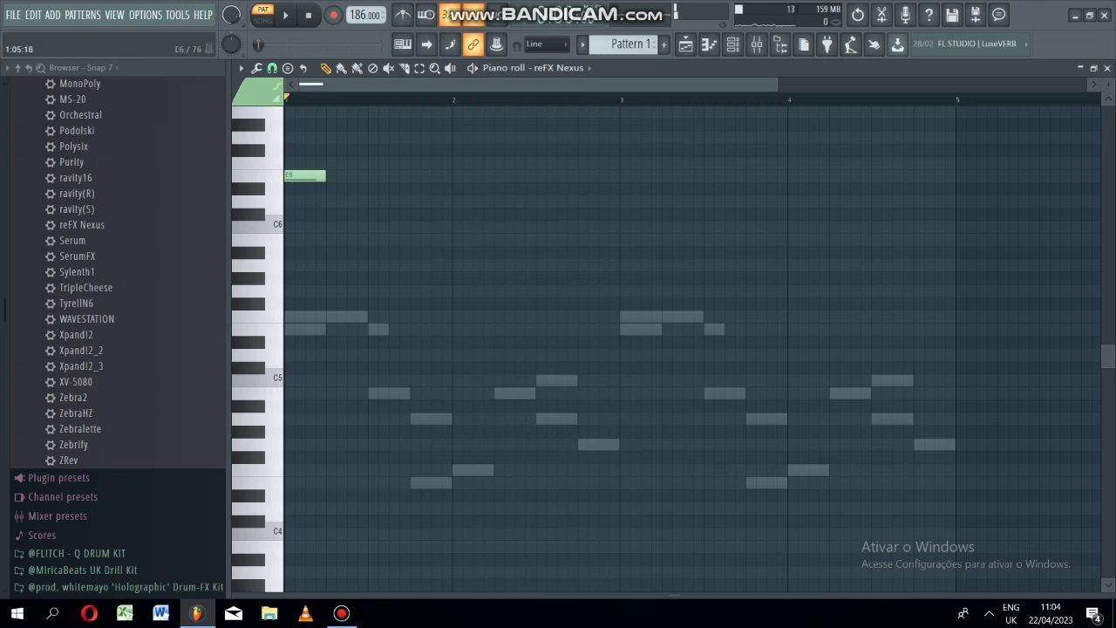
left_click_drag(324, 175, 431, 175)
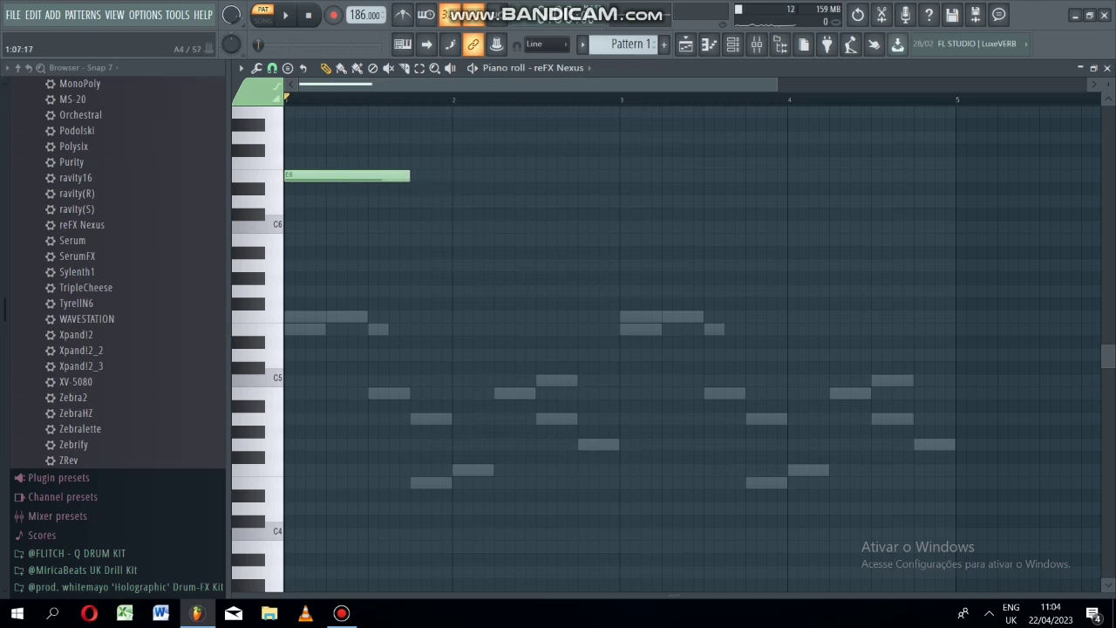
Stack 12-step B5, A5, G5 and B4 notes under the E6 note to build a chord.
left_click_drag(312, 394, 300, 240)
left_click_drag(305, 406, 301, 265)
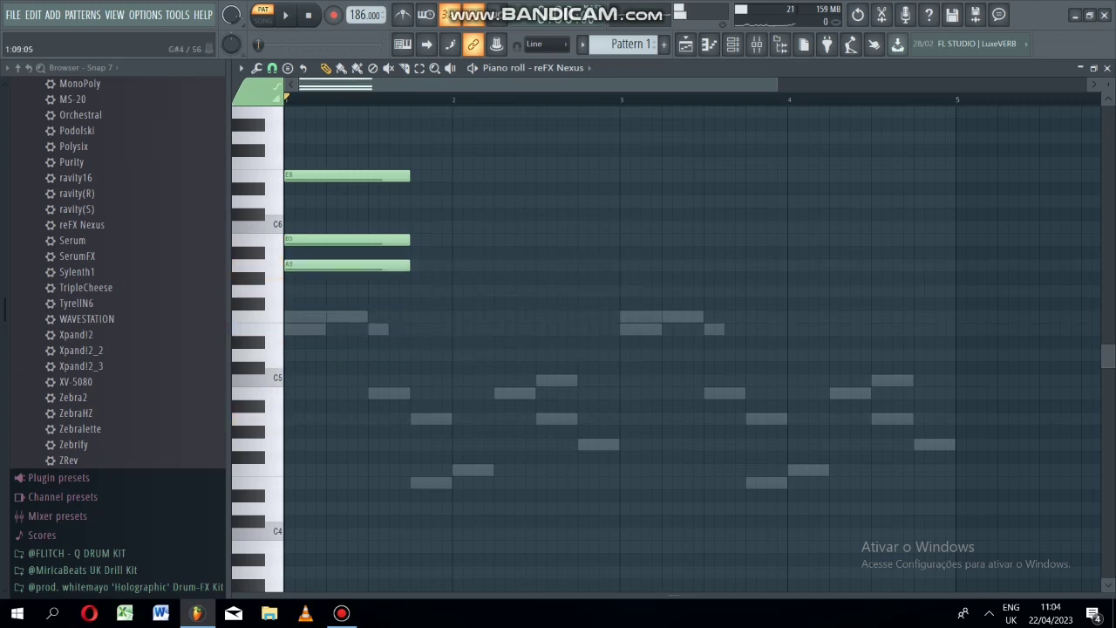
left_click_drag(300, 442, 301, 290)
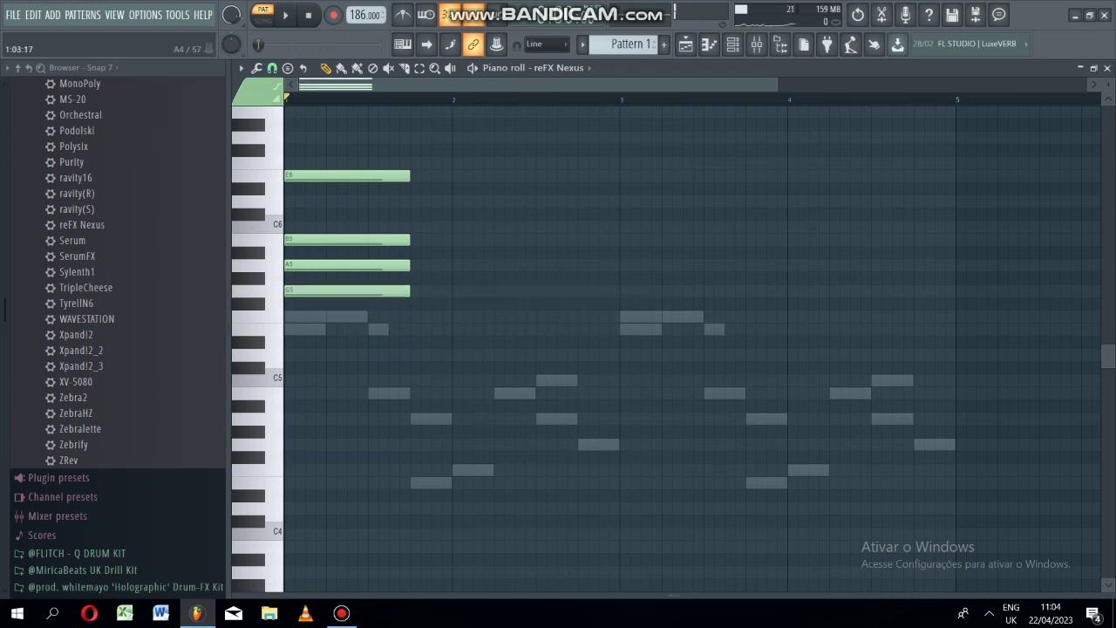
left_click(300, 419)
left_click_drag(301, 418, 301, 393)
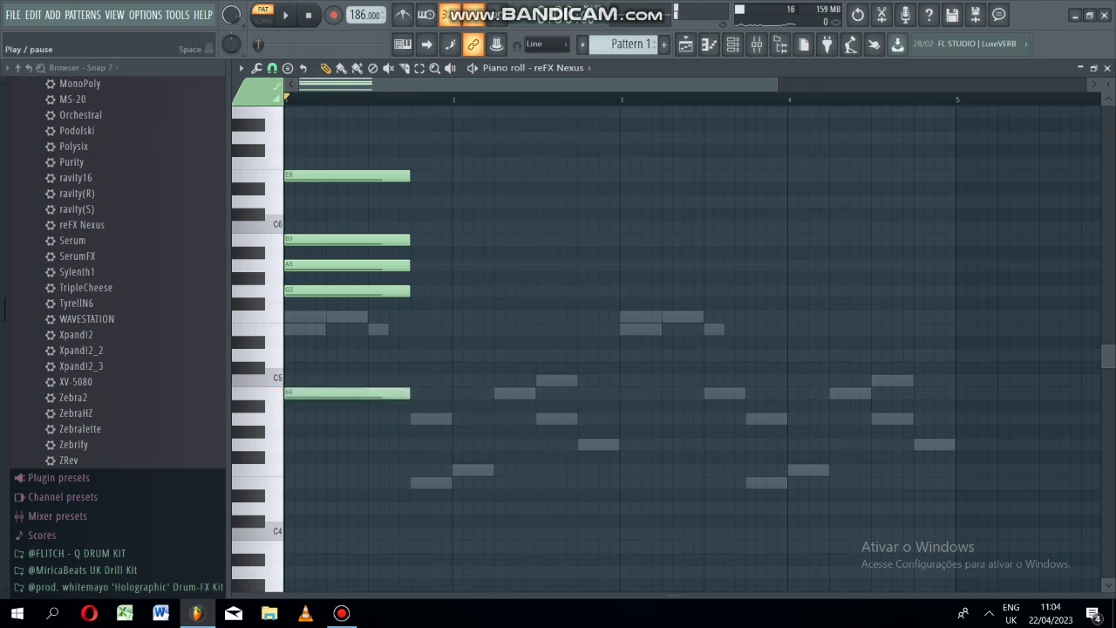
Audition the Nexus chord and lower its G5 note to E5.
left_click(285, 15)
left_click(308, 15)
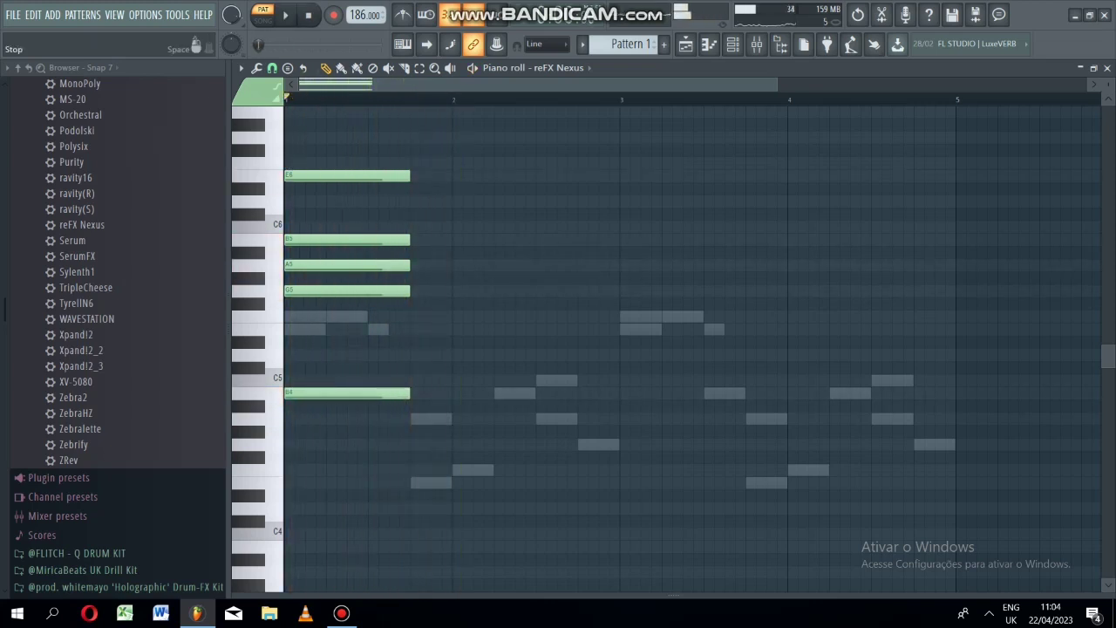
key("space")
key("space")
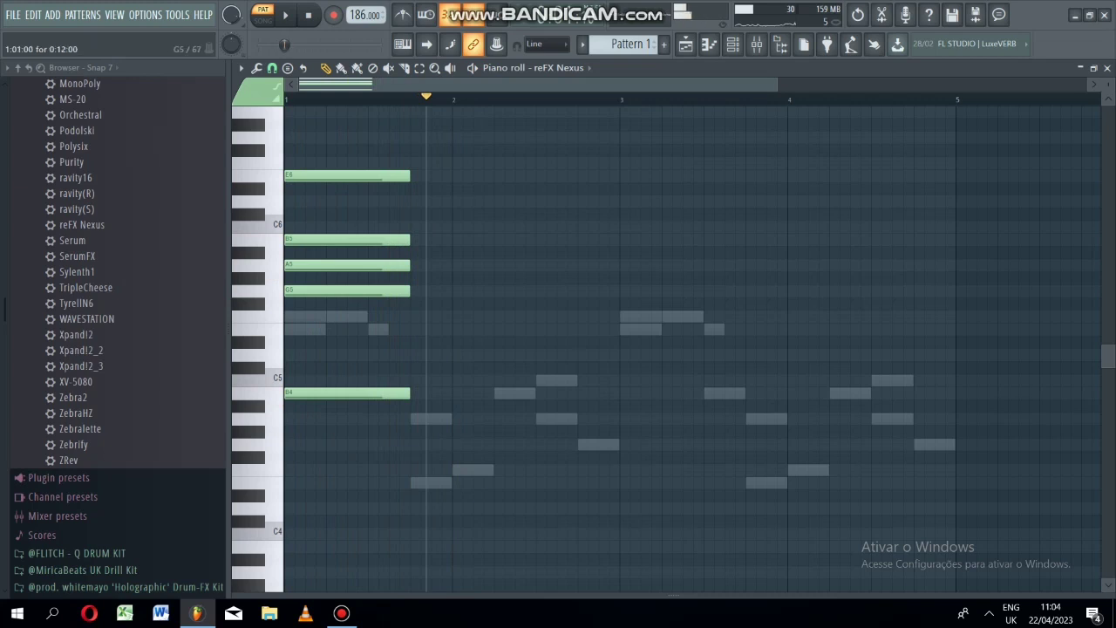
left_click_drag(301, 291, 301, 328)
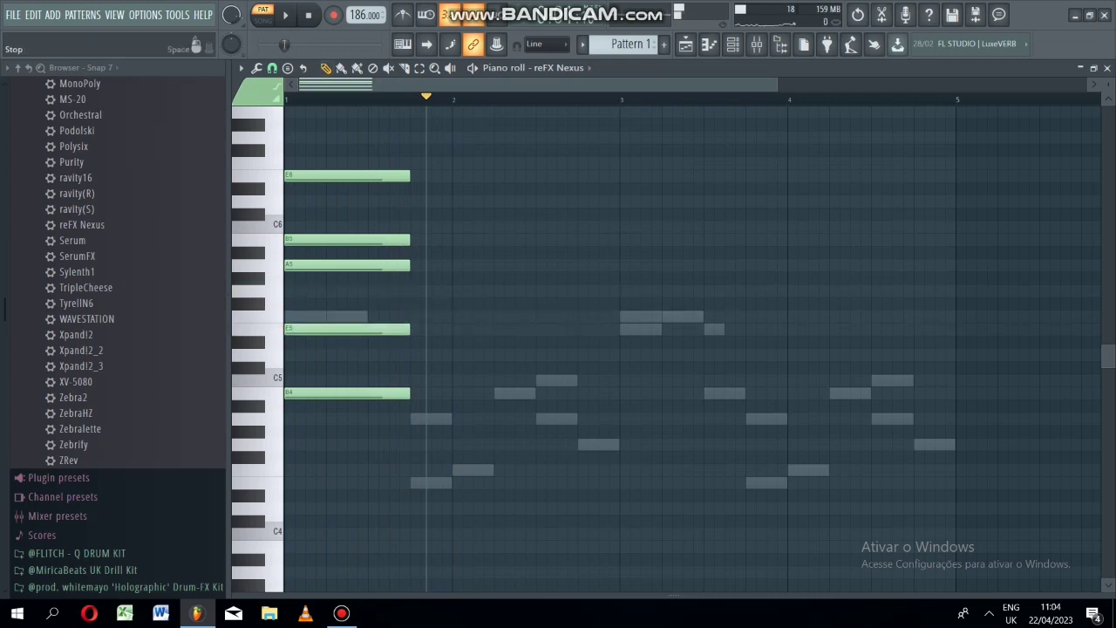
key("space")
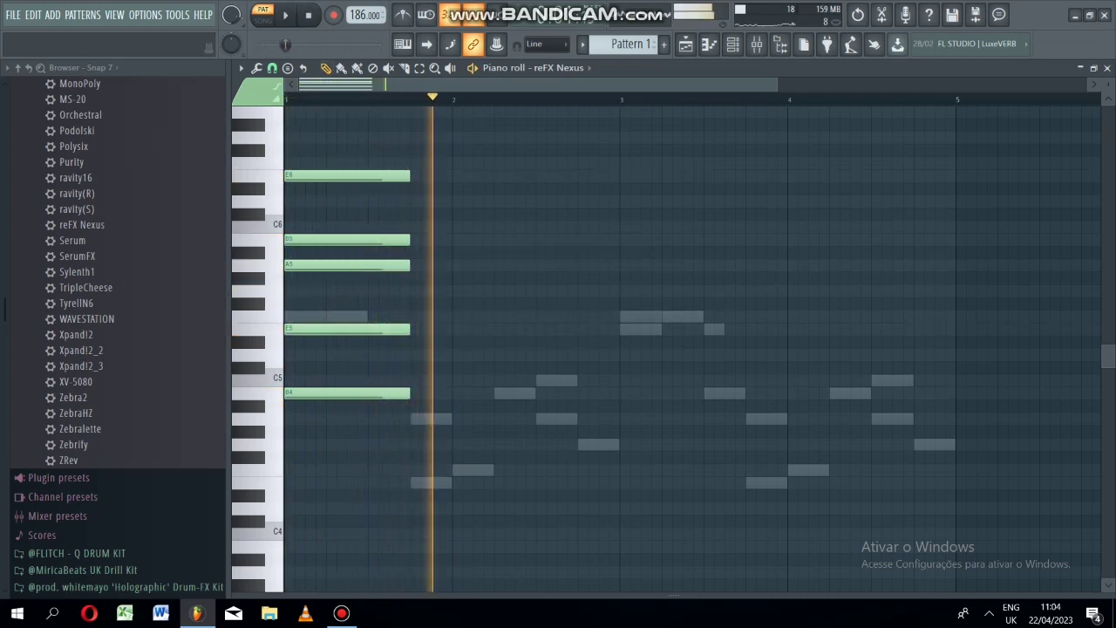
key("space")
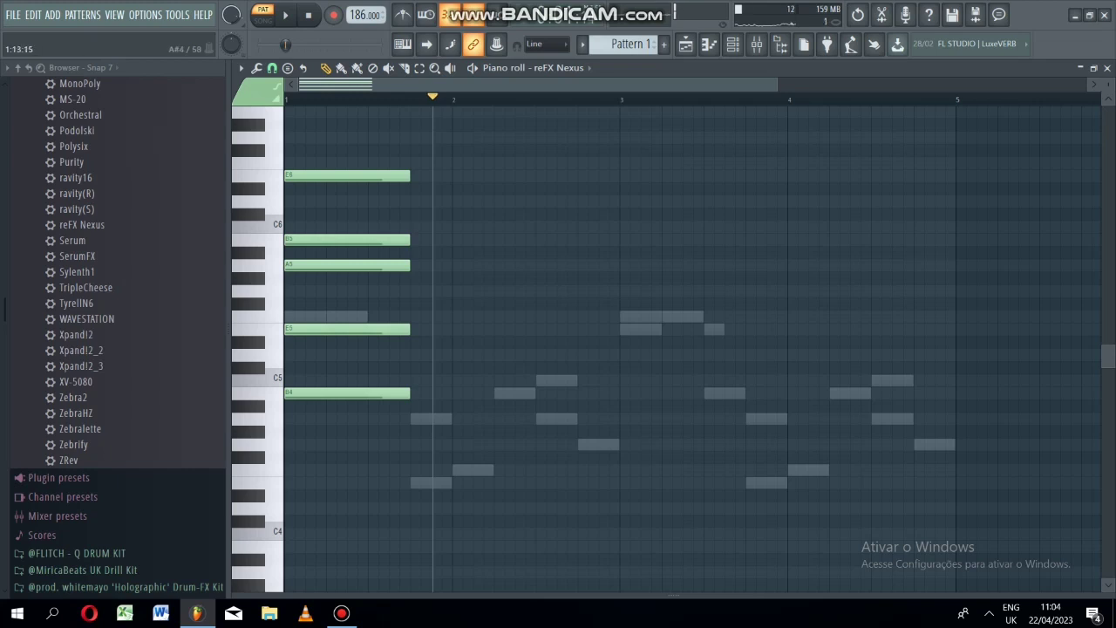
Try a 12-step C#6 note starting on step 5, and clear all notes from the Nexus piano roll.
left_click_drag(390, 418, 350, 214)
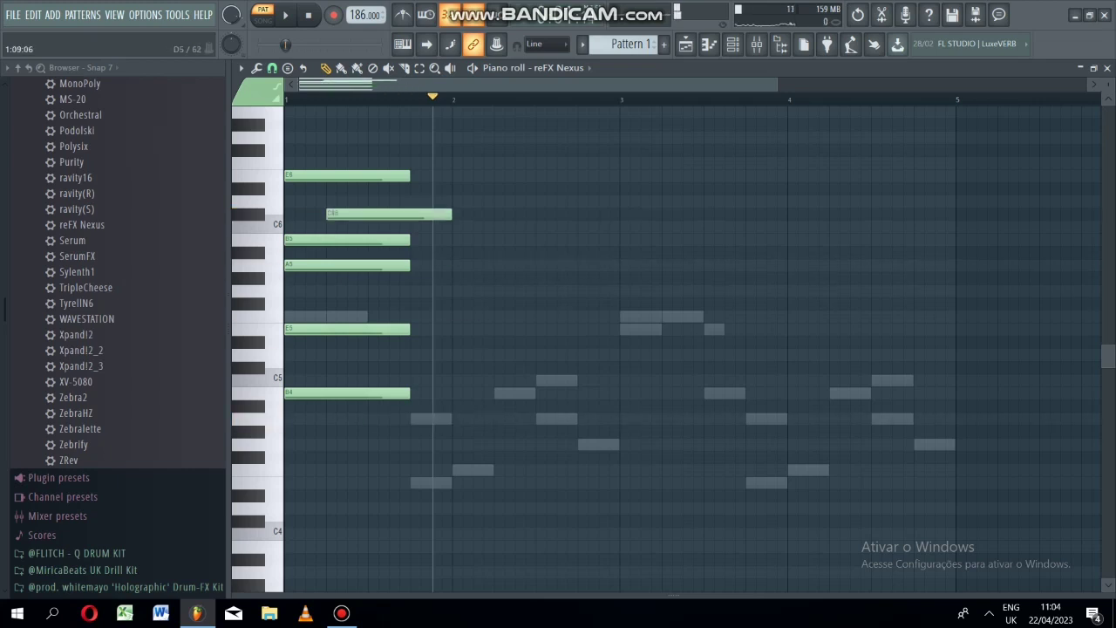
right_click(362, 328)
right_click(361, 265)
right_click(361, 240)
right_click(362, 214)
right_click(366, 393)
key("ctrl+alt+z")
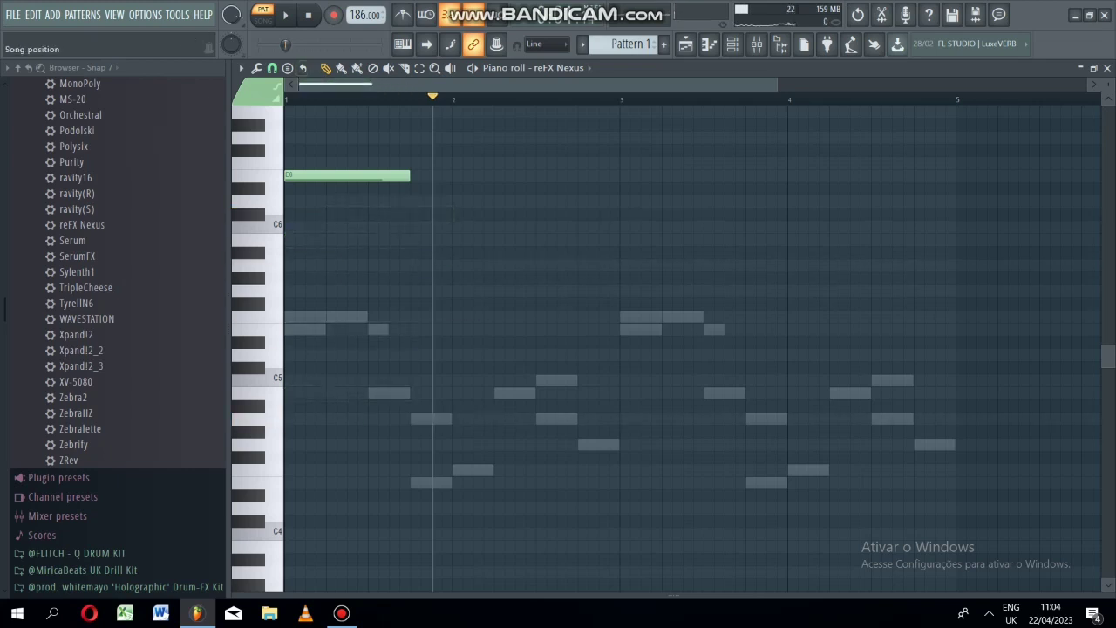
key("ctrl+alt+z")
key("ctrl+alt+z")
key("ctrl+alt+z")
key("ctrl+alt+z")
key("ctrl+alt+z")
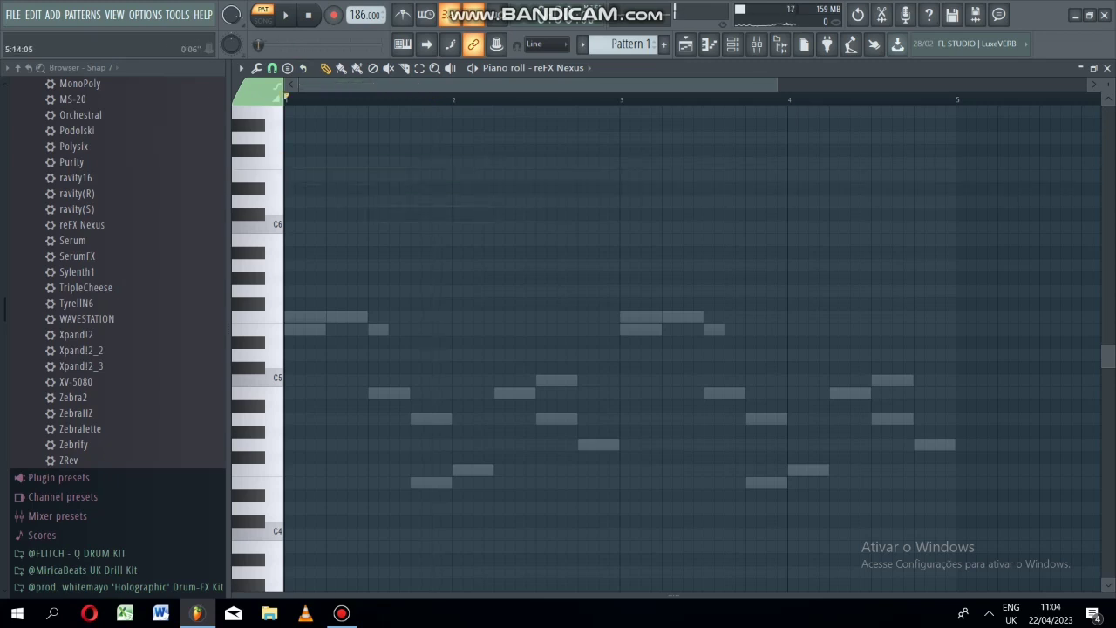
Close the Nexus piano roll, clone the Purity channel, and open the piano roll of the Purity #2 clone.
left_click(1106, 67)
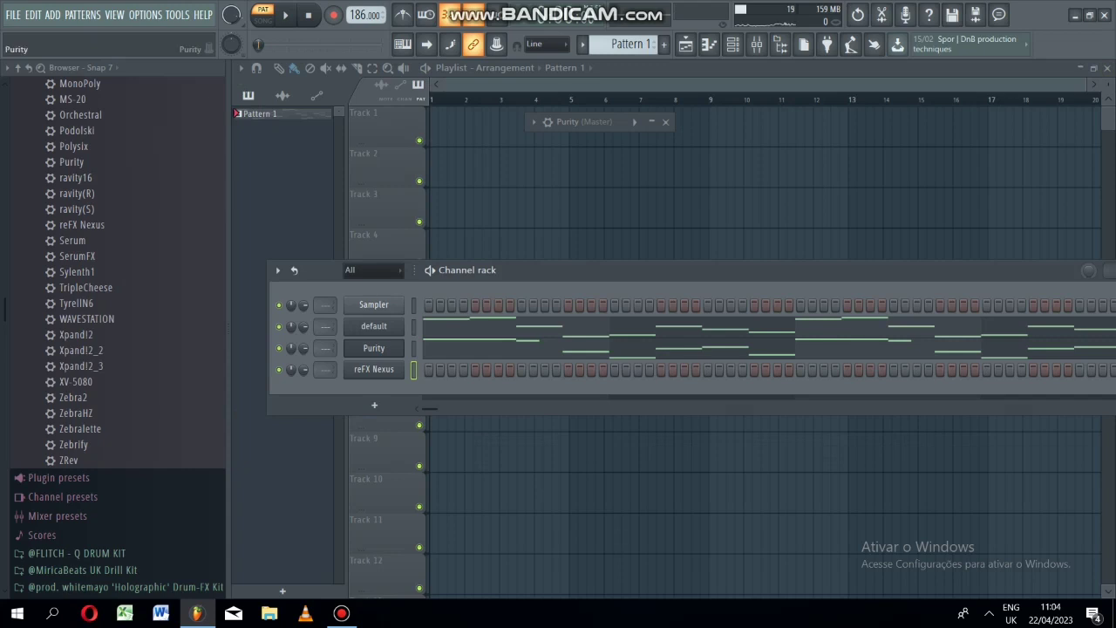
right_click(401, 344)
left_click(428, 465)
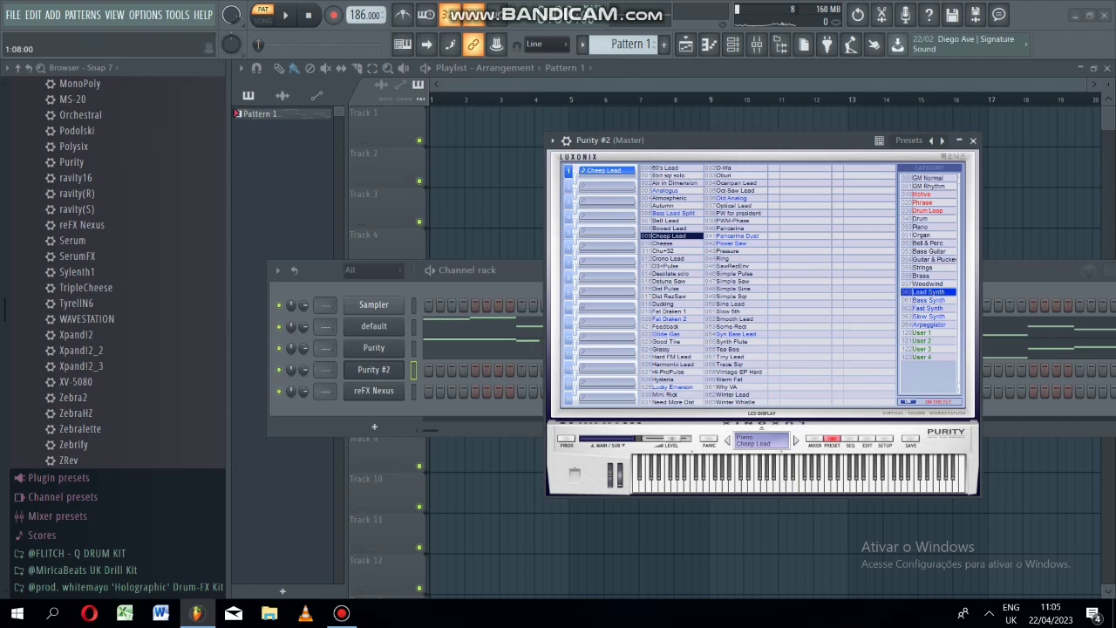
right_click(405, 366)
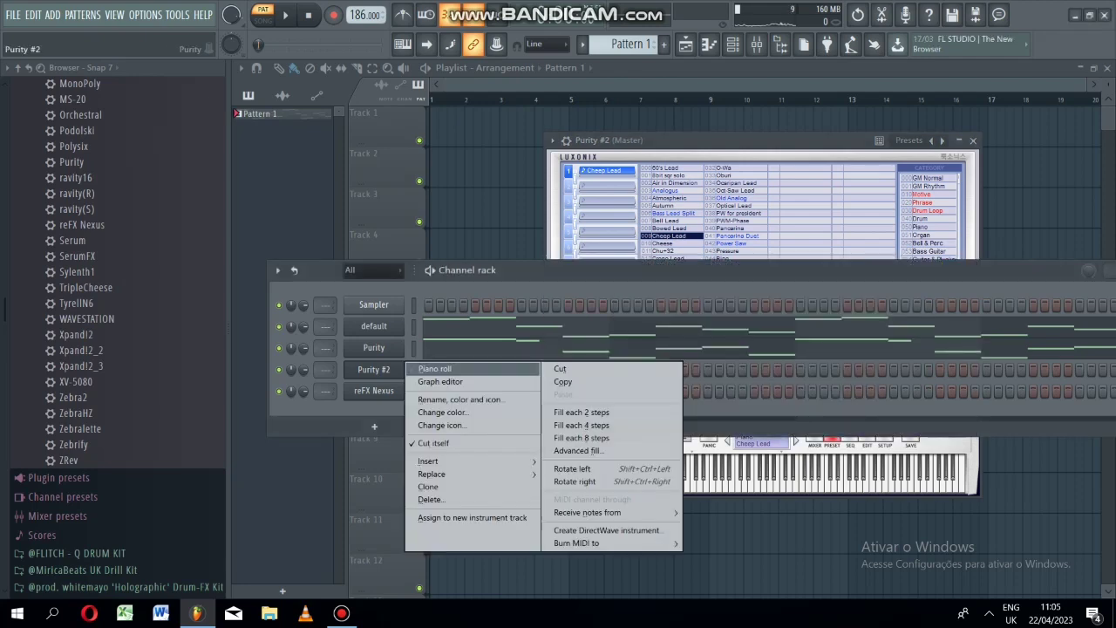
left_click(436, 369)
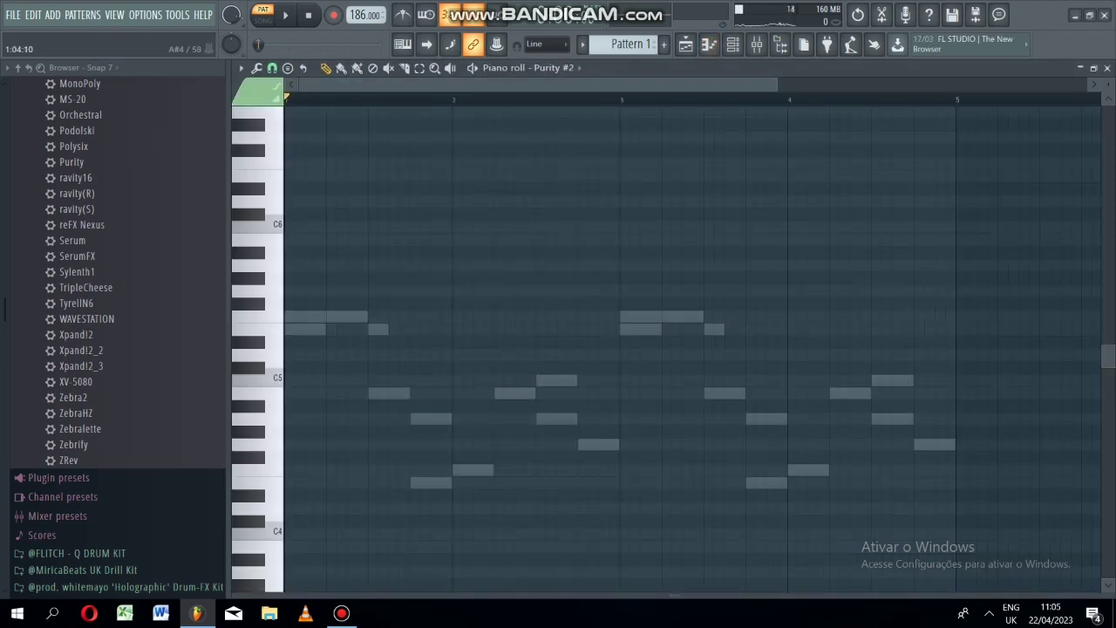
Try 3-step A6 and G6 notes on step 13 of bars 1 and 2, and audition them with the pattern.
left_click(262, 419)
left_click(287, 419)
left_click_drag(407, 420, 426, 223)
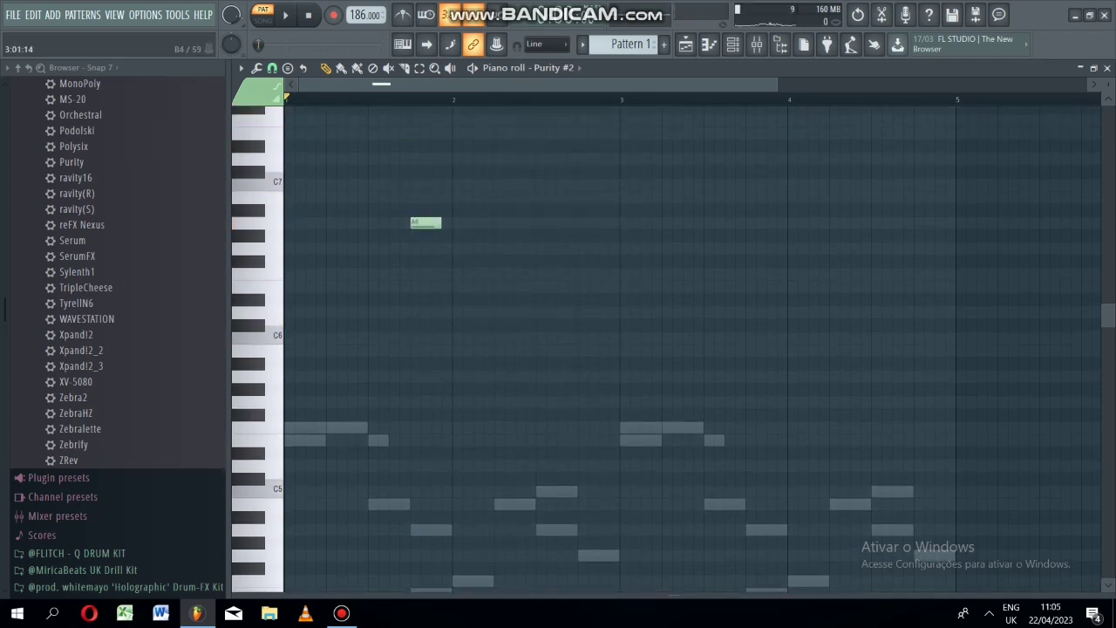
scroll(610, 348, "down", 3)
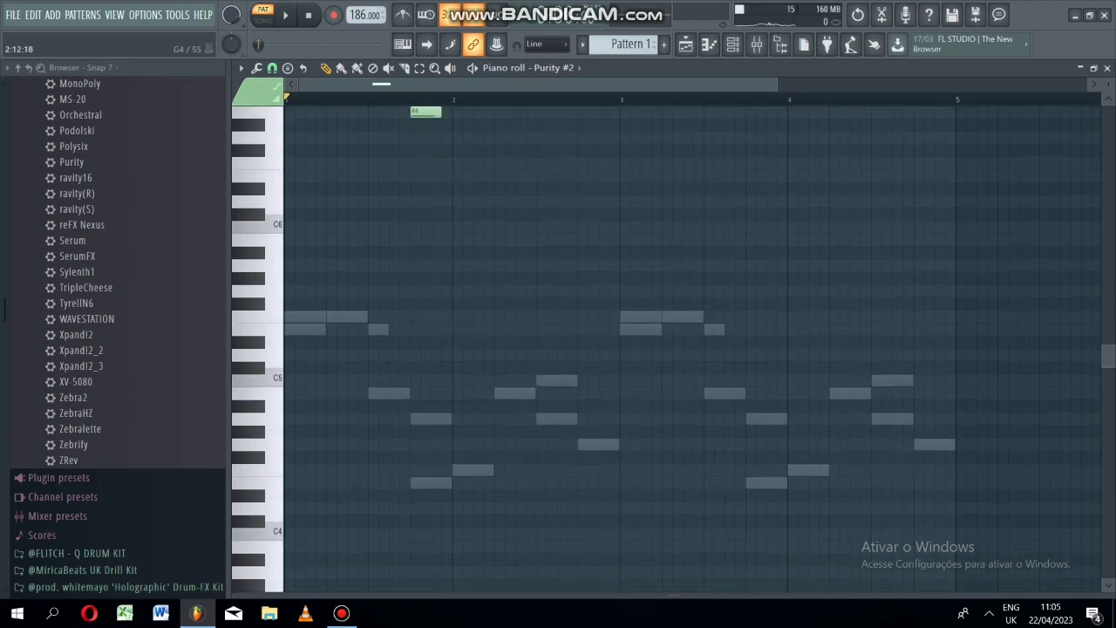
left_click(586, 444)
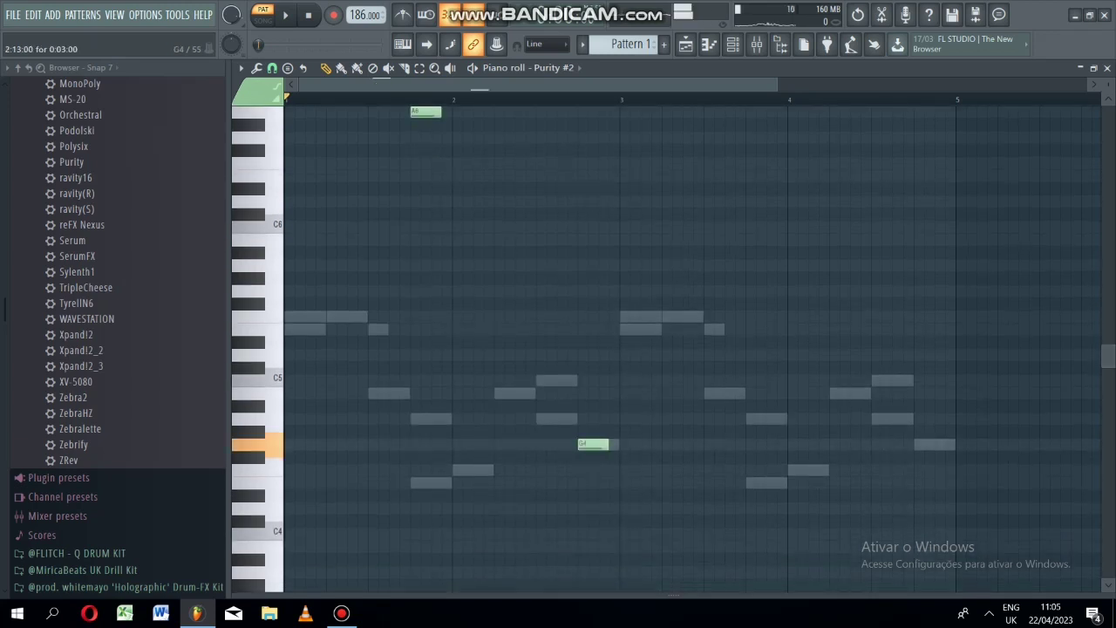
right_click(593, 443)
left_click(592, 136)
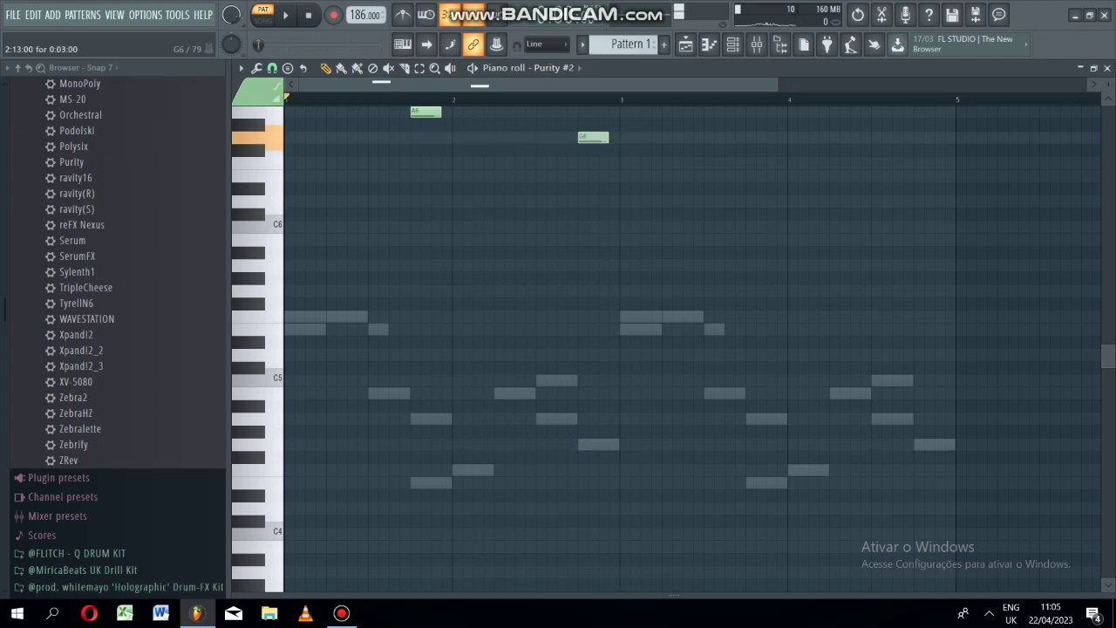
key("space")
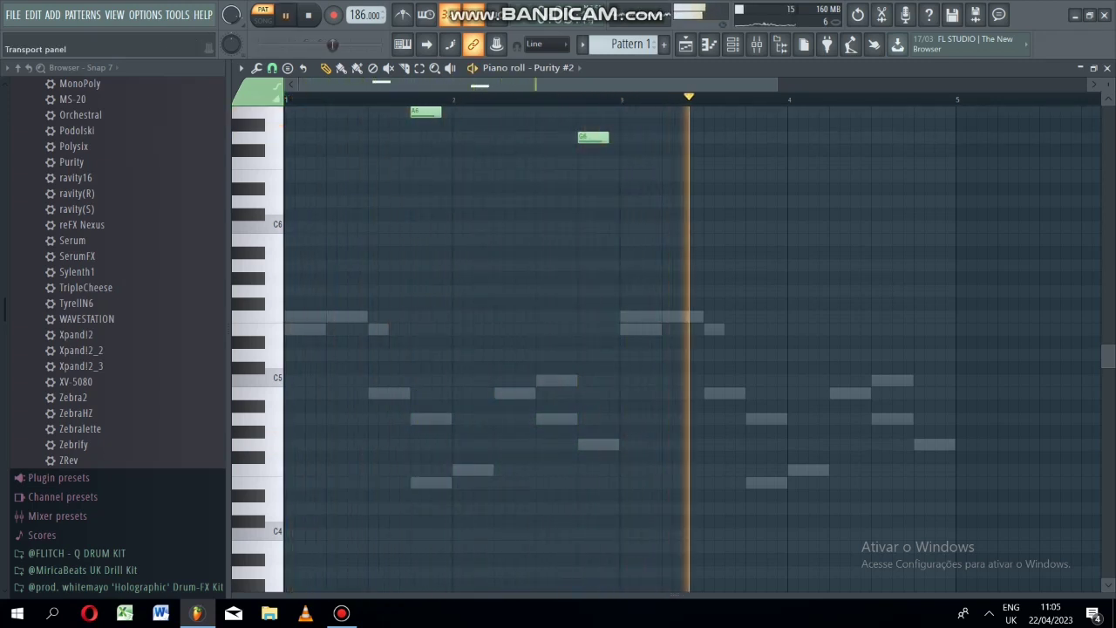
key("space")
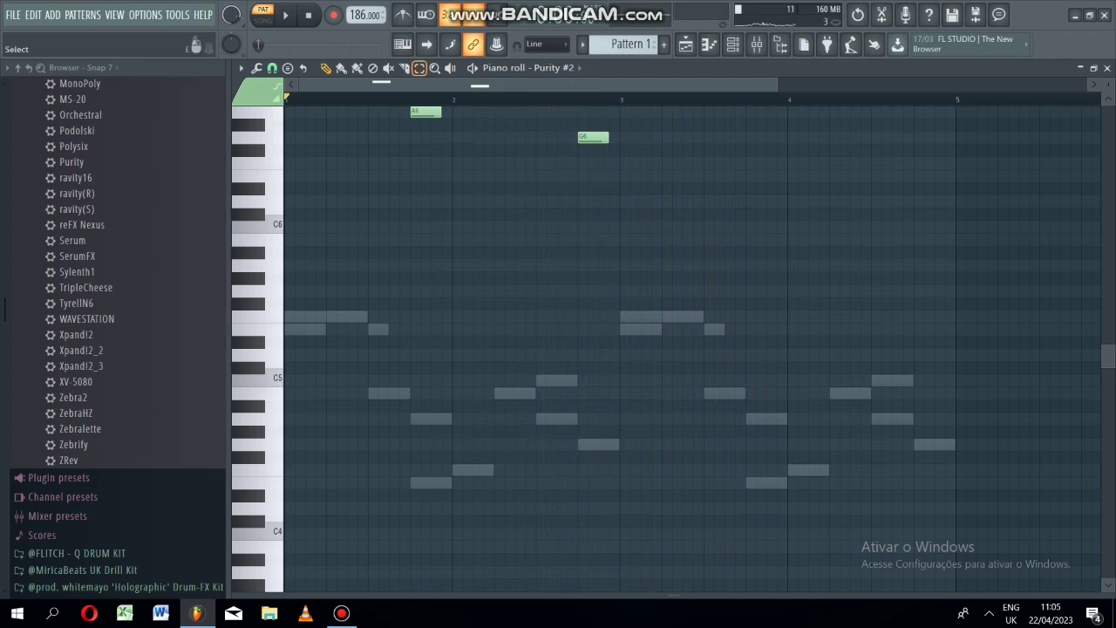
Try both Purity #2 notes an octave lower at A5 and G5, and clear them from the piano roll.
left_click_drag(410, 106, 673, 245)
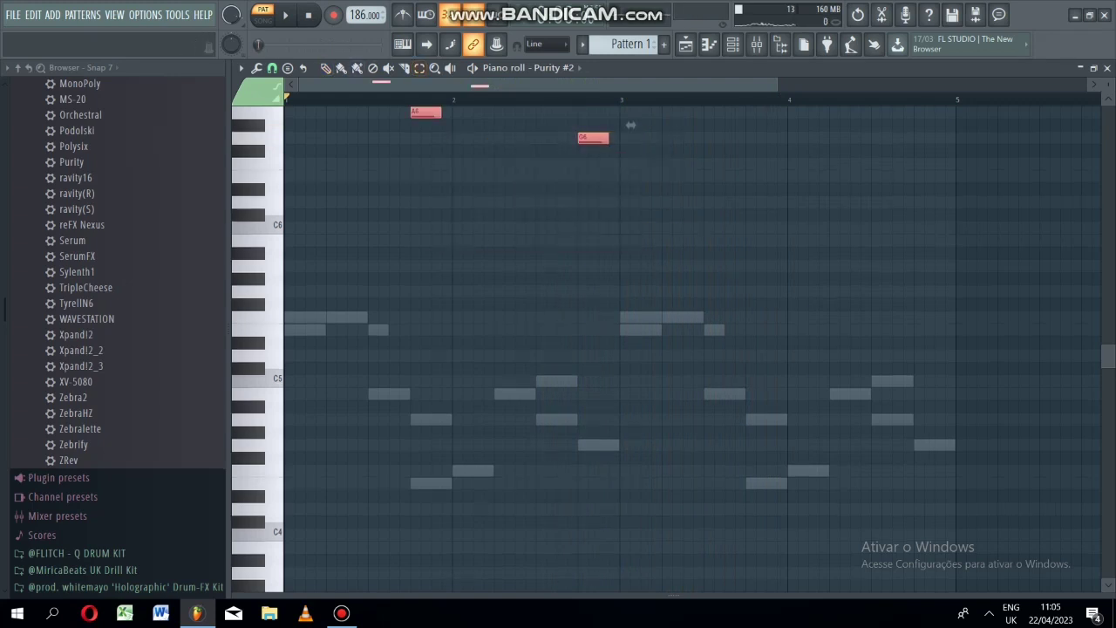
left_click_drag(631, 125, 625, 279)
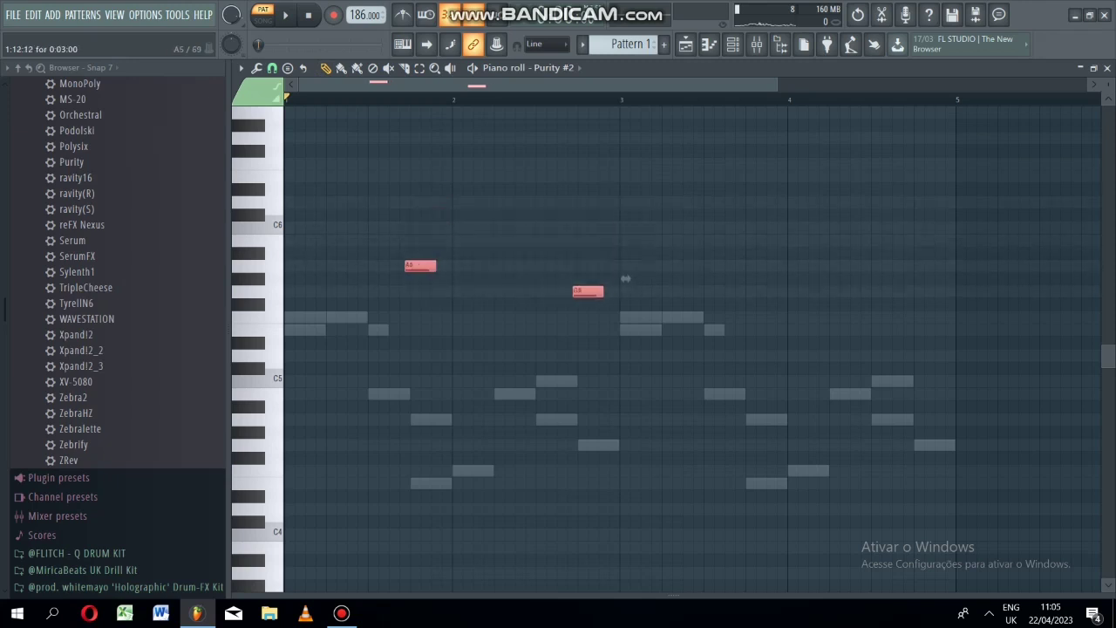
key("space")
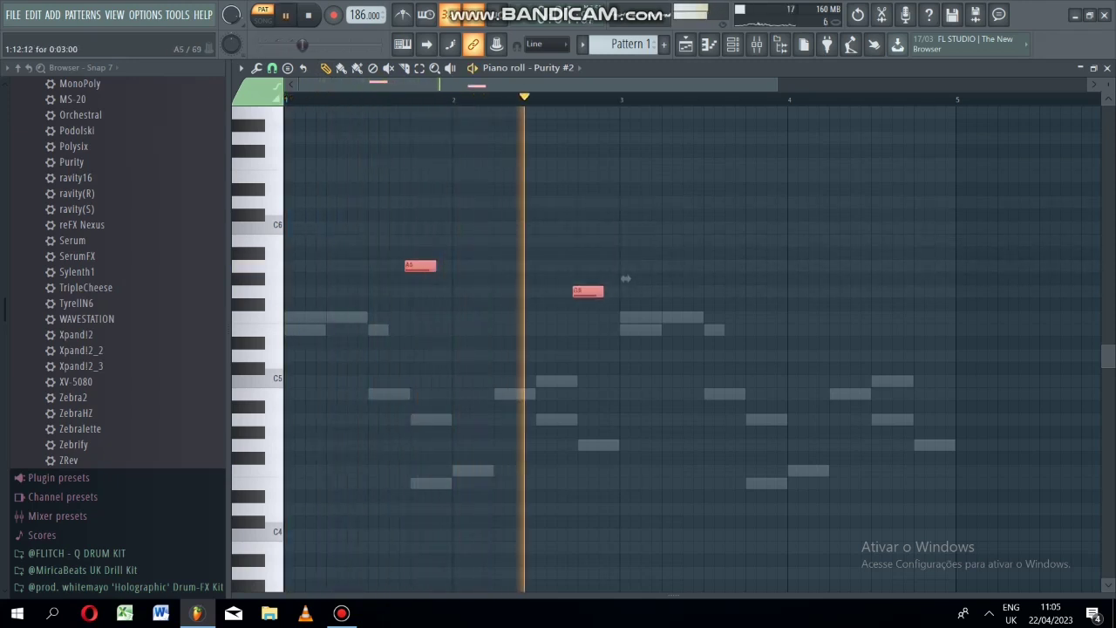
left_click_drag(625, 279, 630, 279)
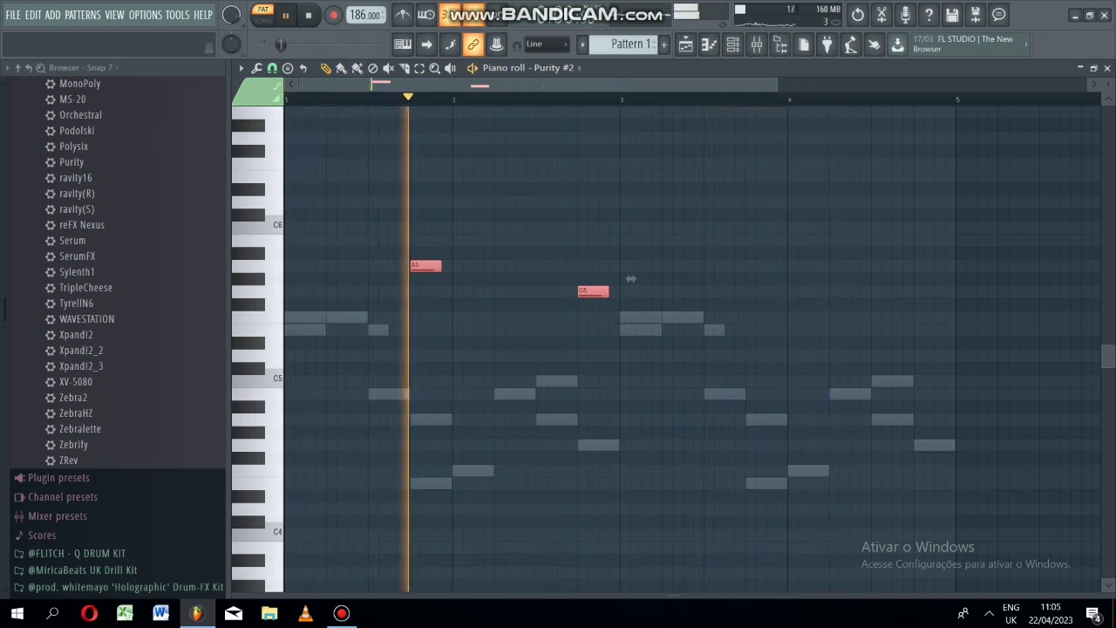
key("ctrl+space")
left_click(683, 368, "ctrl")
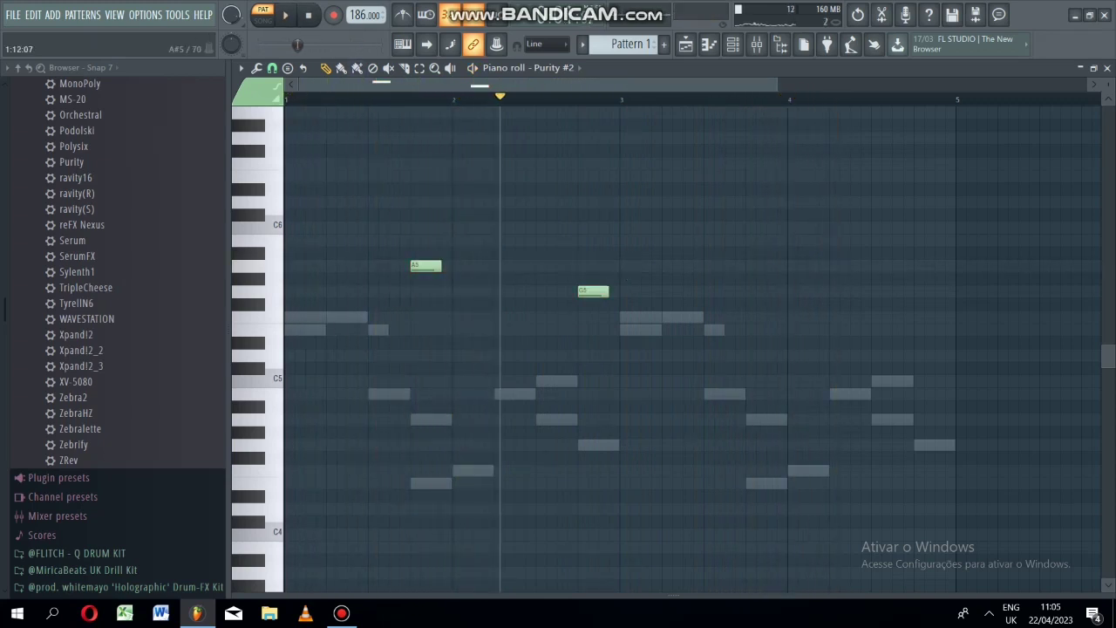
right_click(429, 266)
right_click(603, 291)
Draw a 3-step E6 note on step 13 of bar 1 and a 3-step C6 note on step 13 of bar 2.
left_click(424, 419)
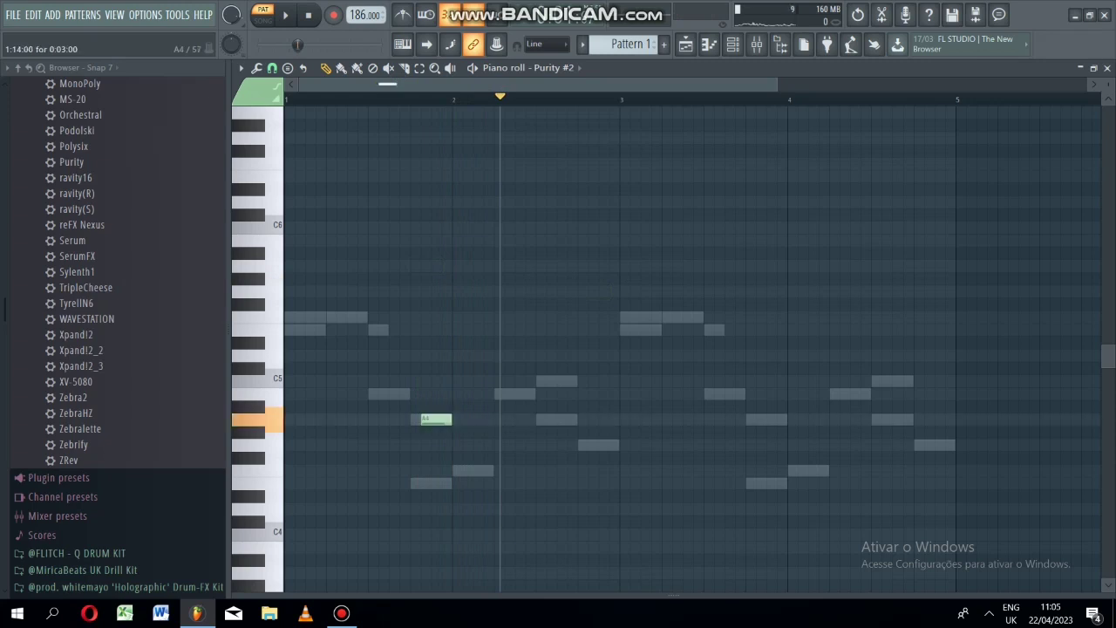
left_click_drag(427, 419, 426, 482)
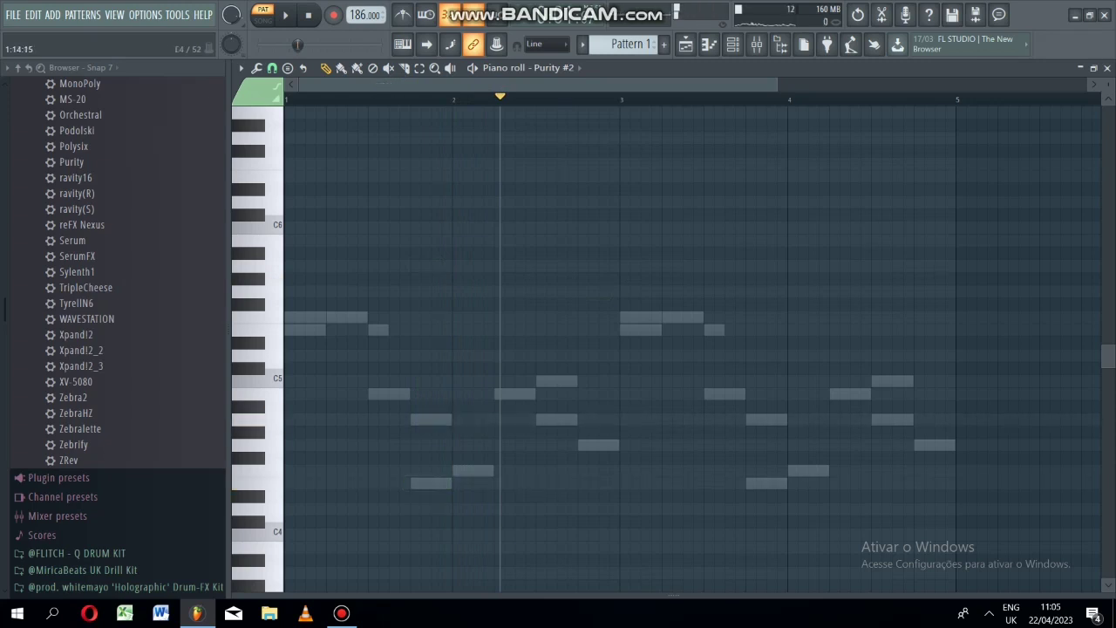
left_click(426, 176)
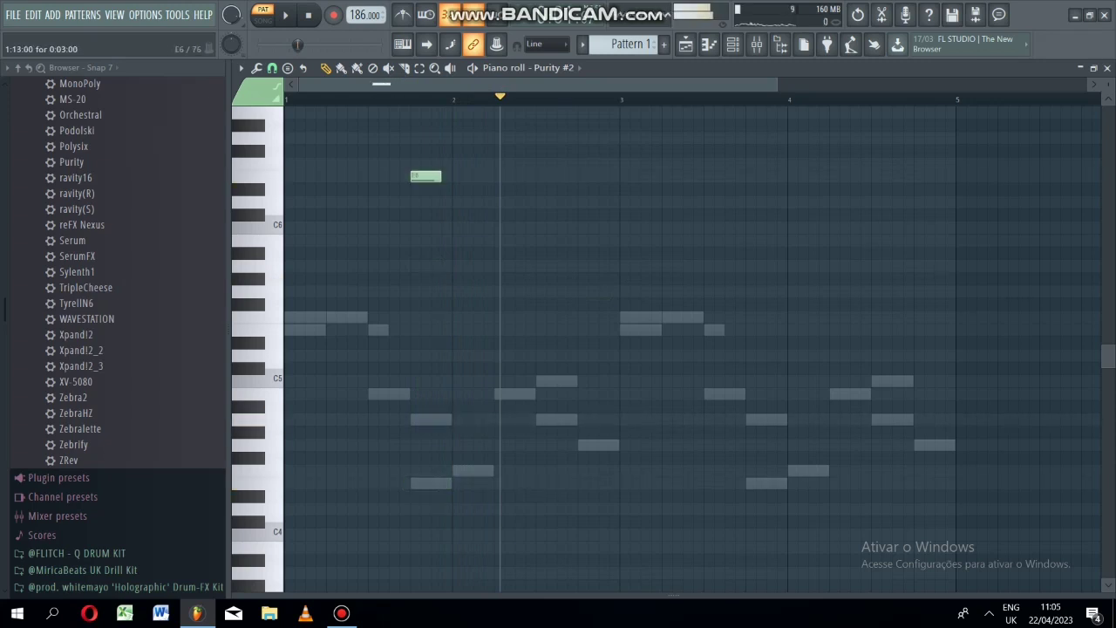
left_click(551, 419)
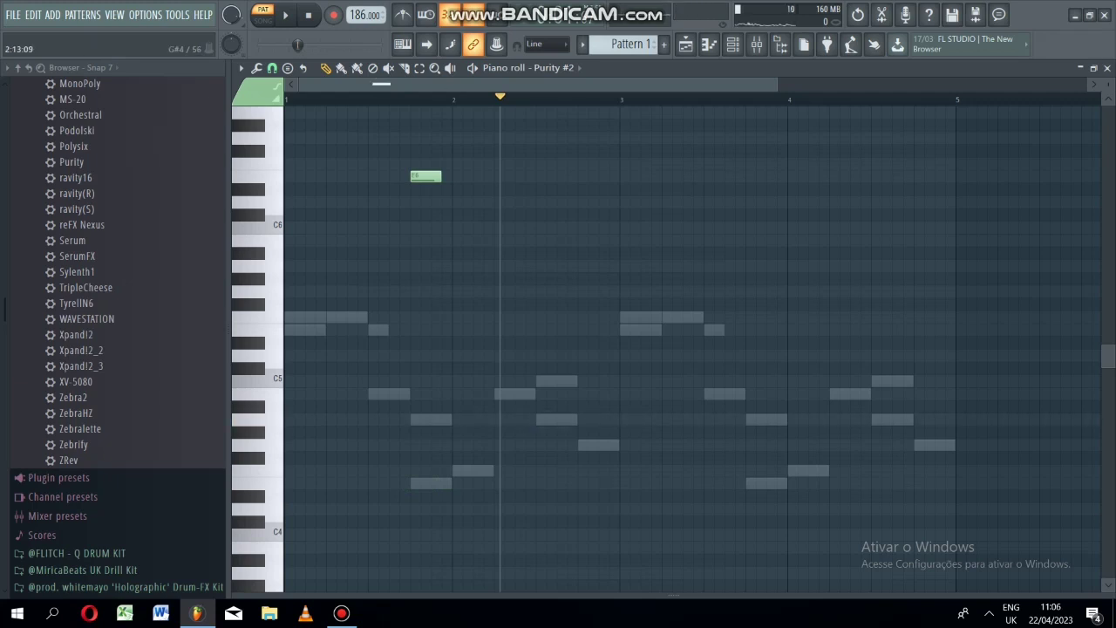
left_click(593, 381)
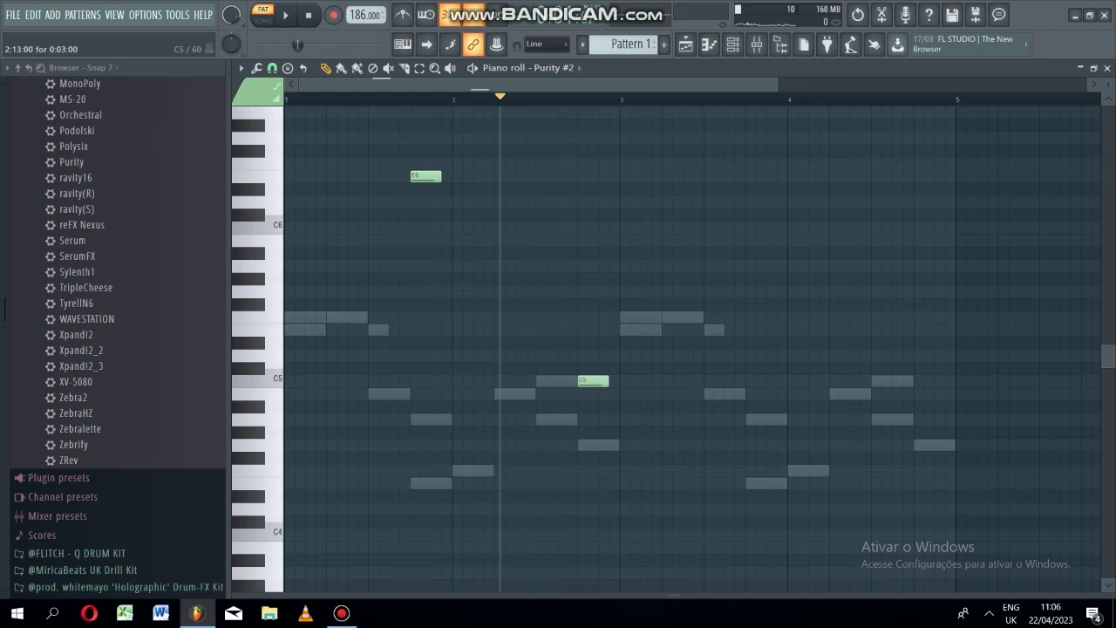
right_click(598, 381)
mouse_move(585, 241)
left_mouse_down()
mouse_move(587, 201)
mouse_move(582, 227)
left_mouse_up()
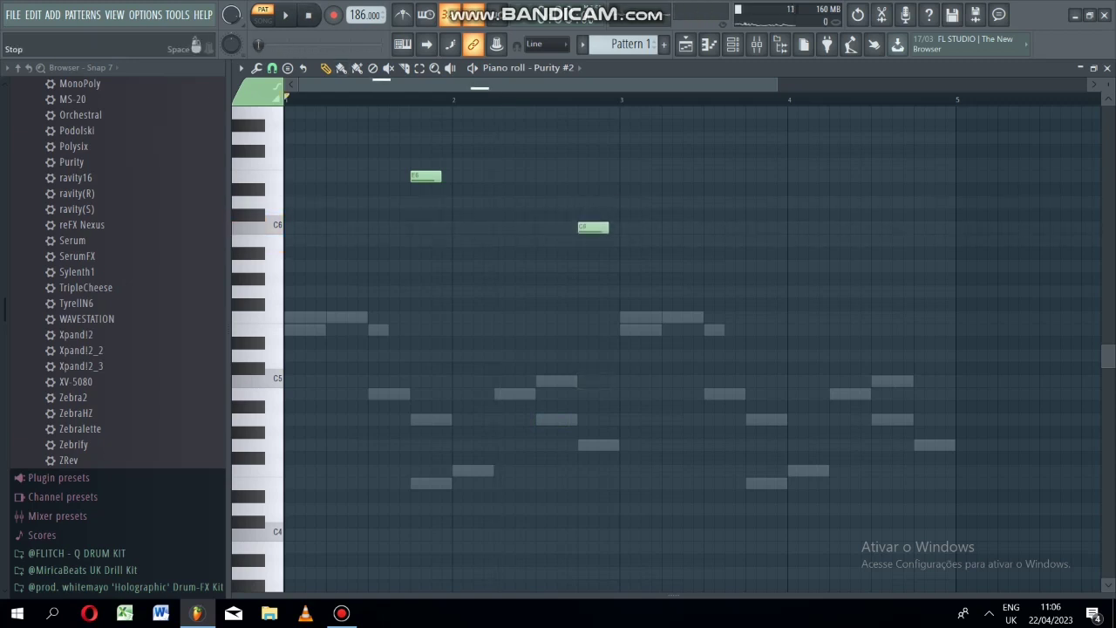
Audition the pattern and repeat the E6 and C6 notes on step 13 of bars 3 and 4.
key("space")
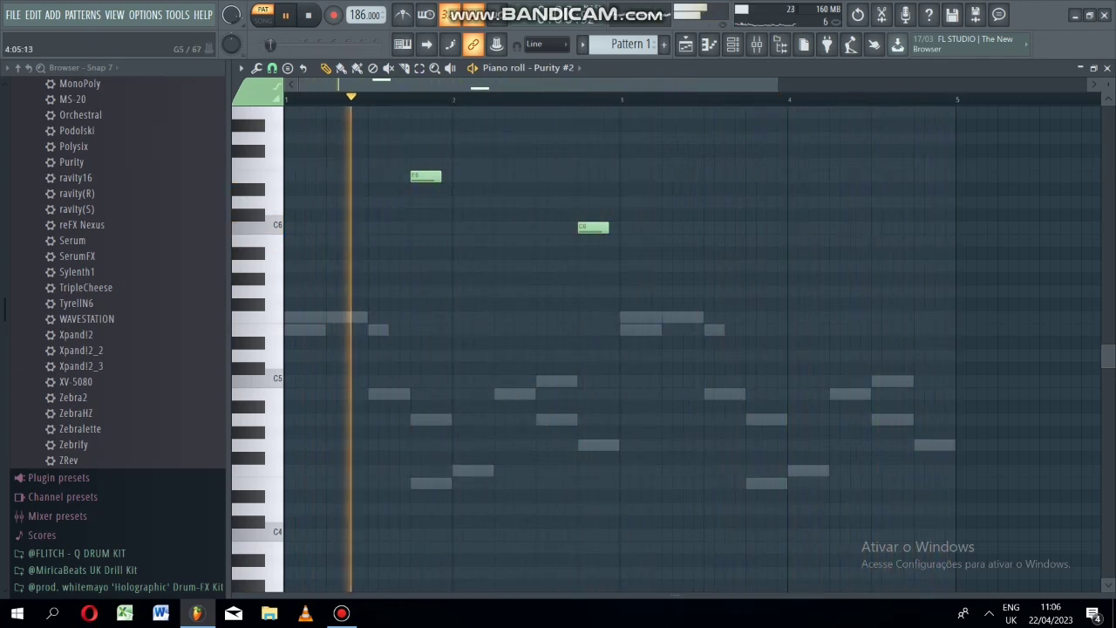
left_click(751, 176)
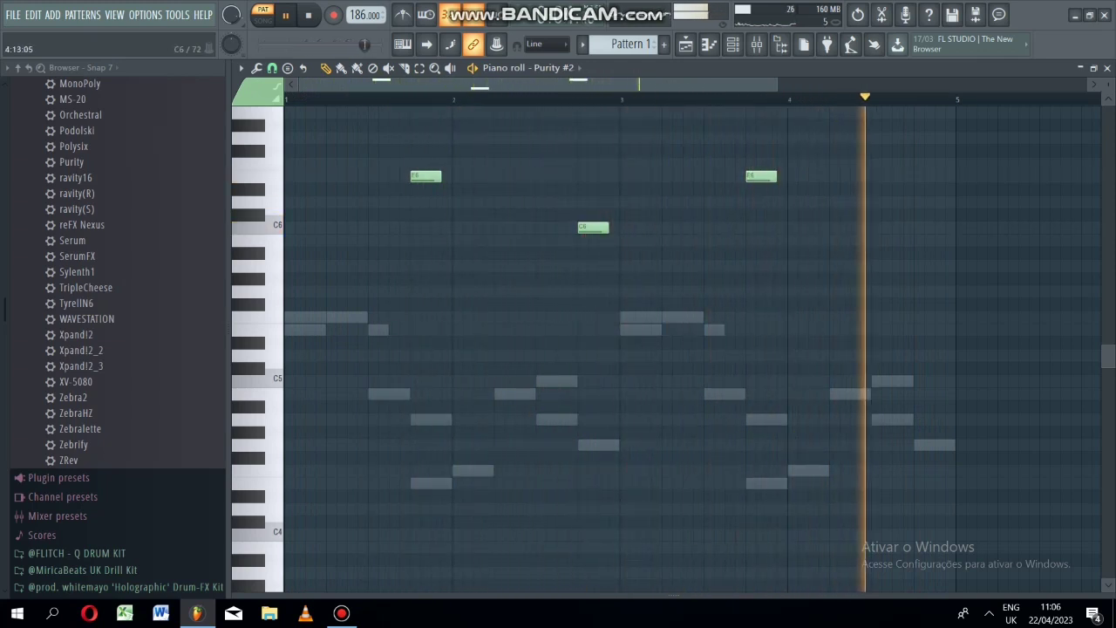
left_click(1106, 67)
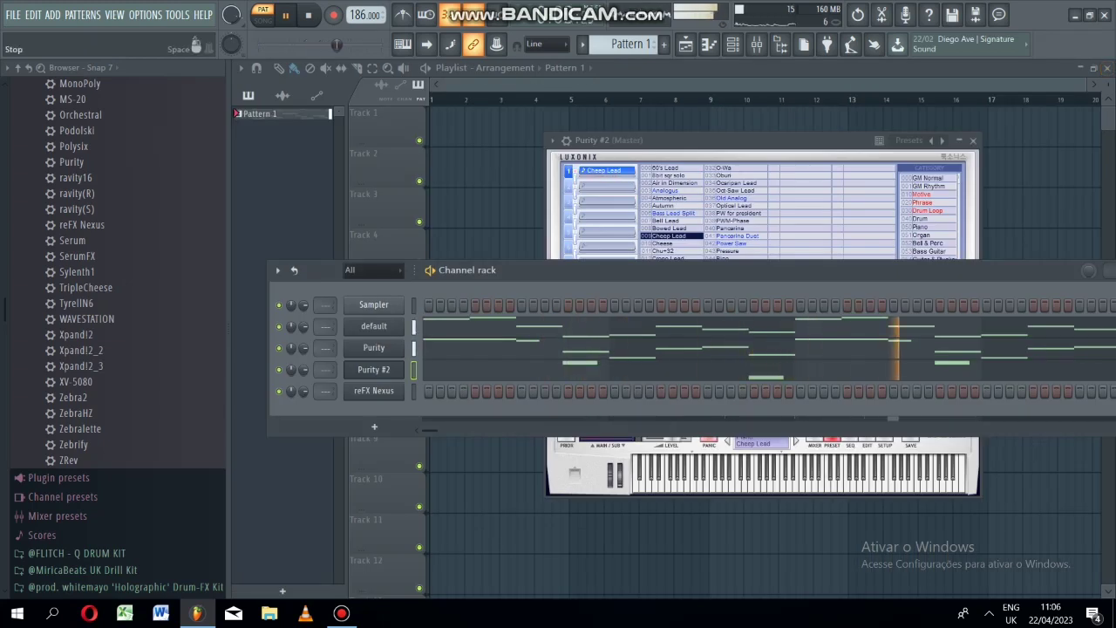
key("space")
Open the default channel's piano roll and try an 8-step E3 bass note at the start of bar 1.
left_click(487, 321)
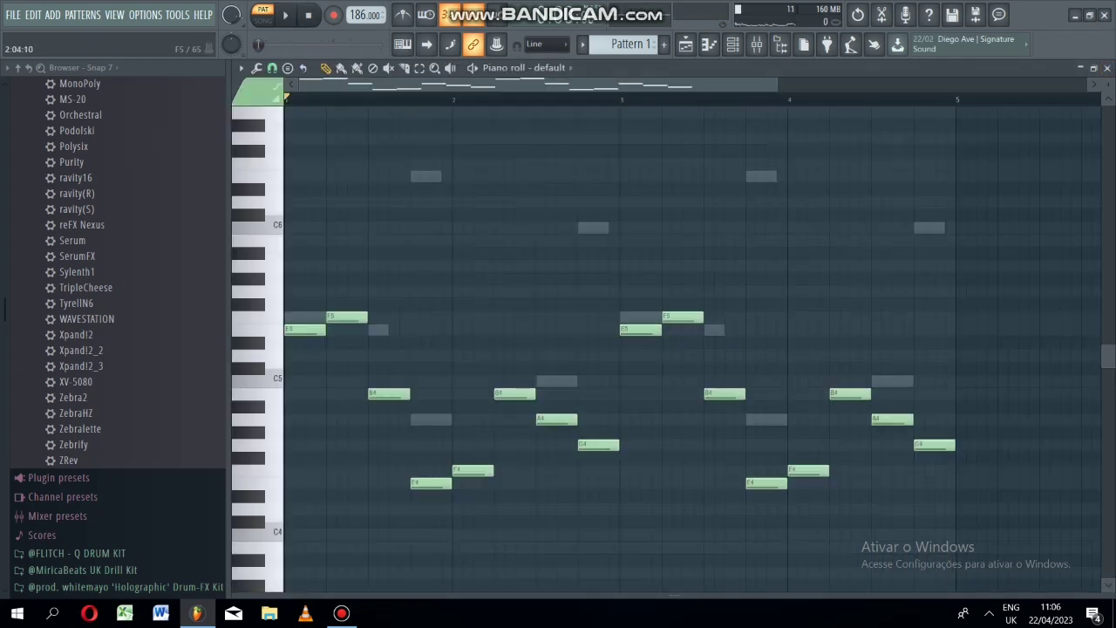
left_click(327, 331)
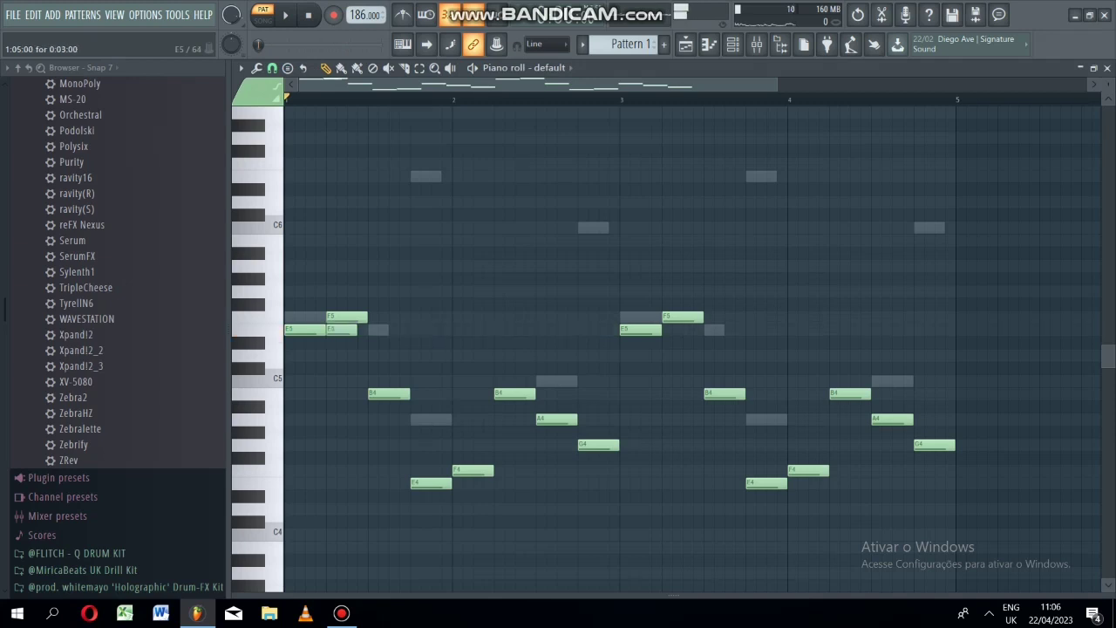
right_click(327, 330)
left_click_drag(293, 547, 366, 543)
key("space")
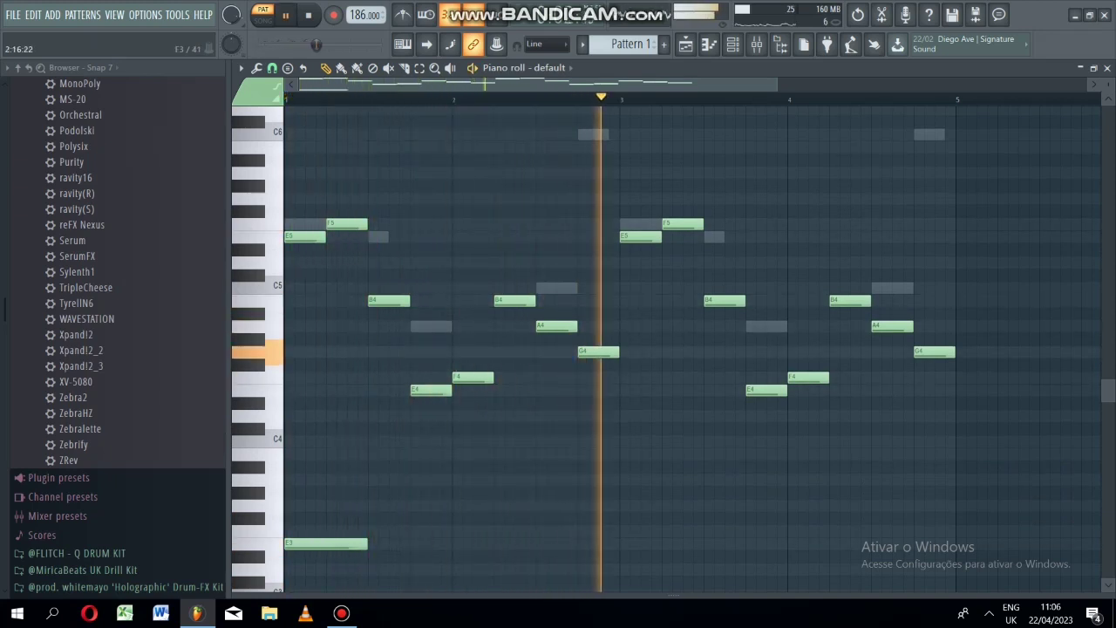
Try an 8-step F3 note at the start of bar 3, and delete both bass notes from the default channel.
left_click(626, 544)
left_click_drag(660, 543, 660, 531)
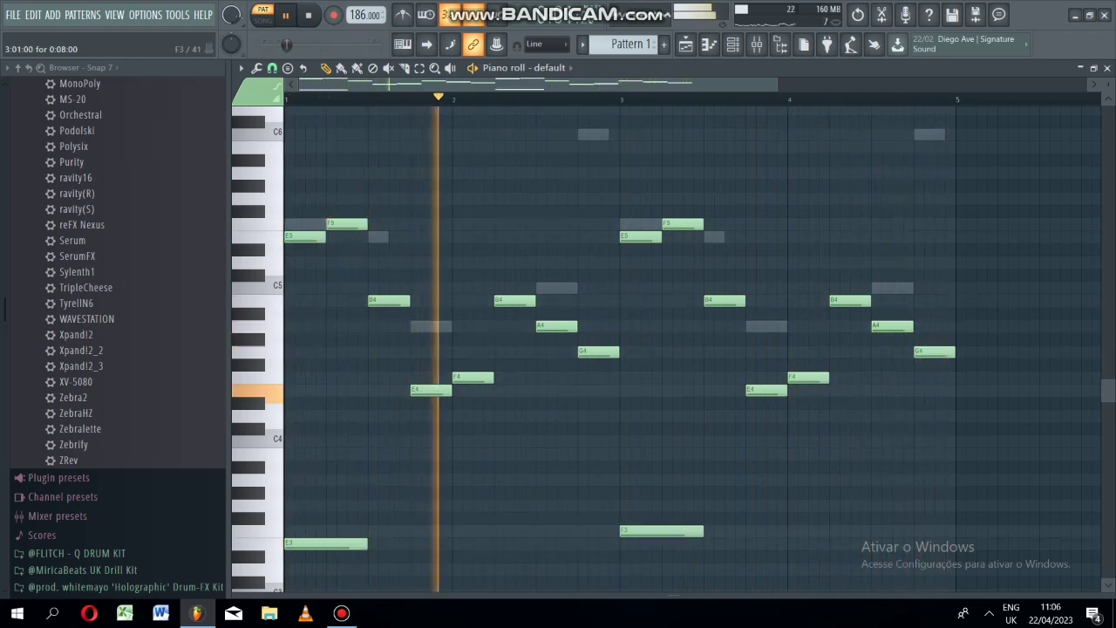
right_click(658, 531)
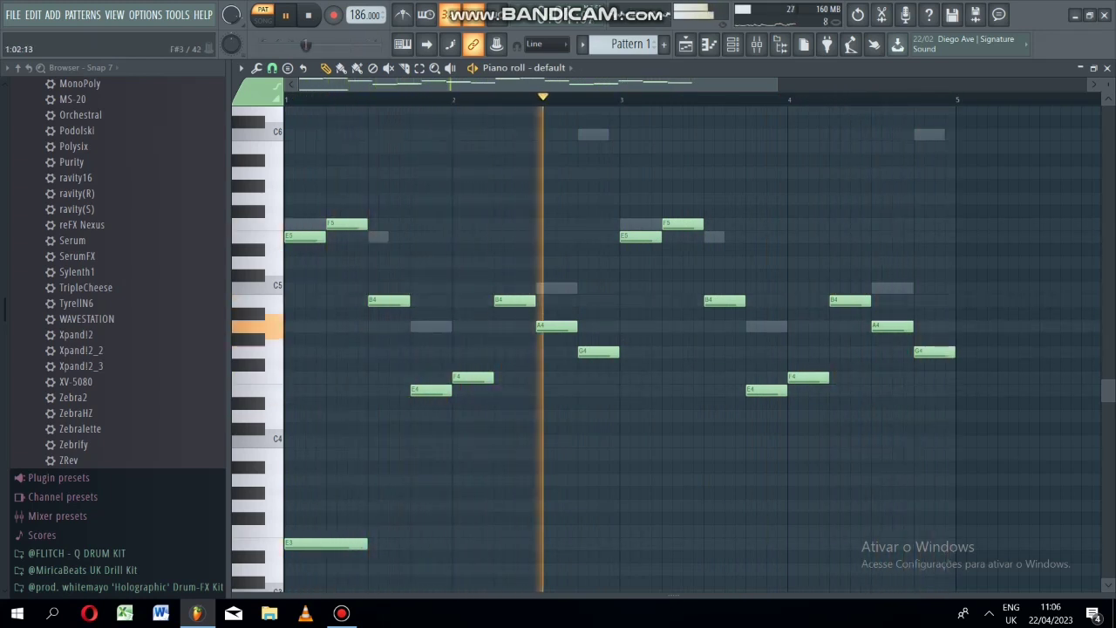
right_click(342, 544)
key("space")
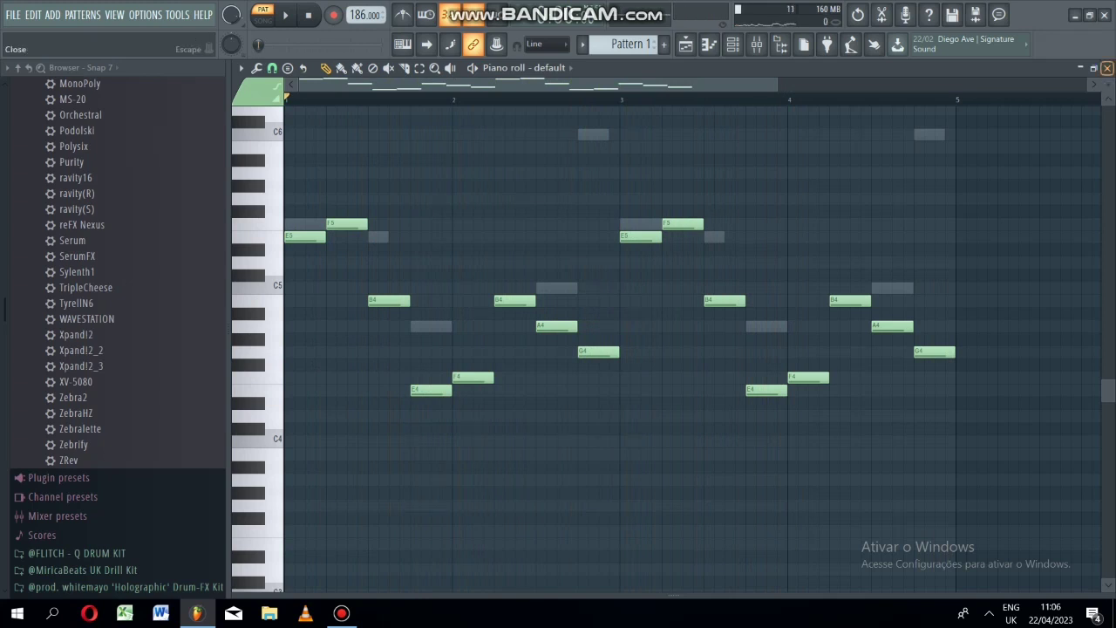
left_click(1107, 68)
Open the reFX Nexus piano roll and draw 8-step E6 and F5 notes at the start of bar 1.
right_click(392, 390)
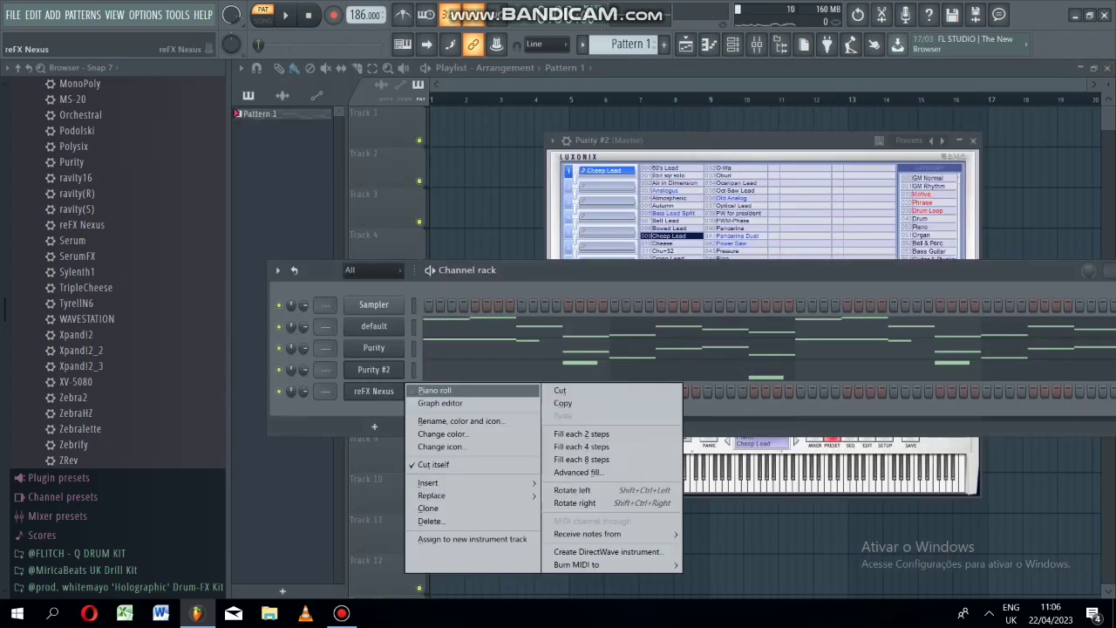
left_click(434, 390)
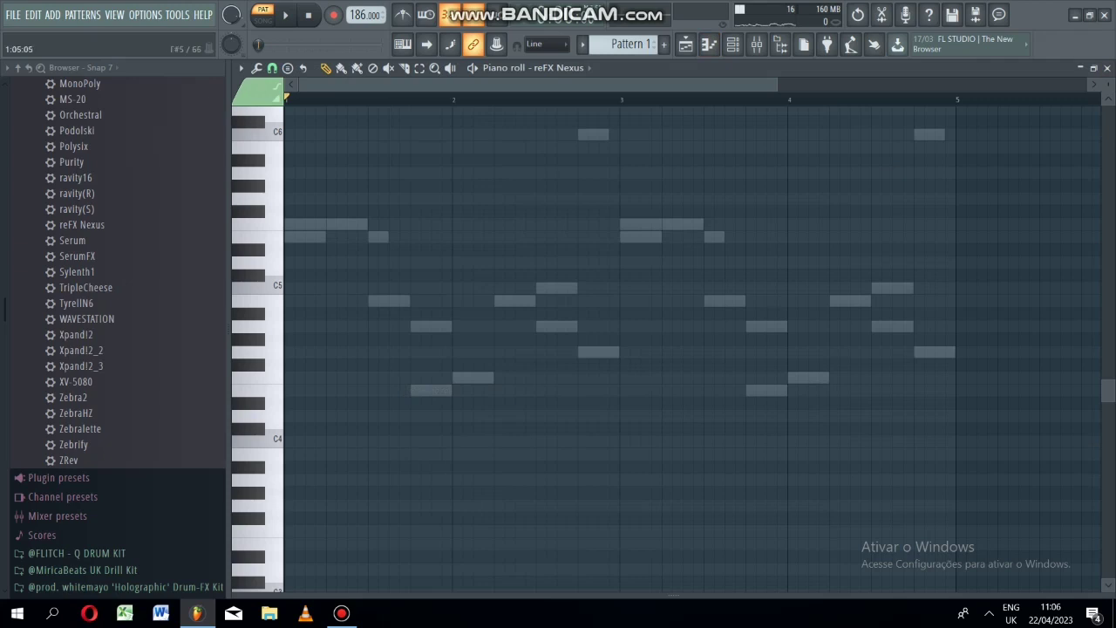
left_click(299, 136)
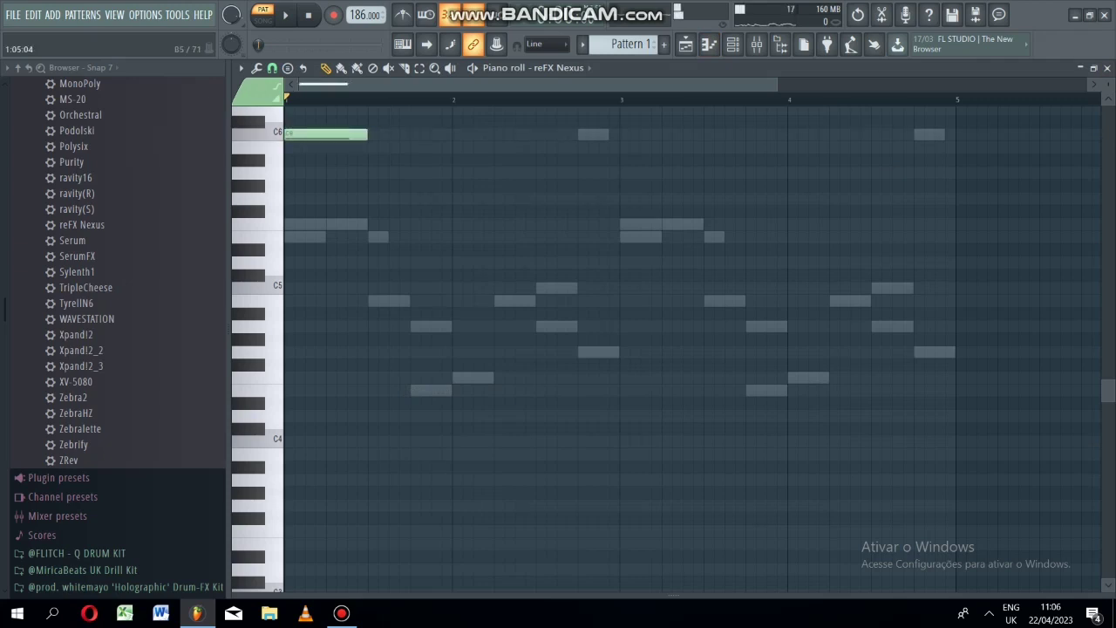
mouse_move(297, 134)
left_mouse_down()
mouse_move(297, 236)
mouse_move(297, 110)
mouse_move(296, 153)
mouse_move(297, 139)
left_mouse_up()
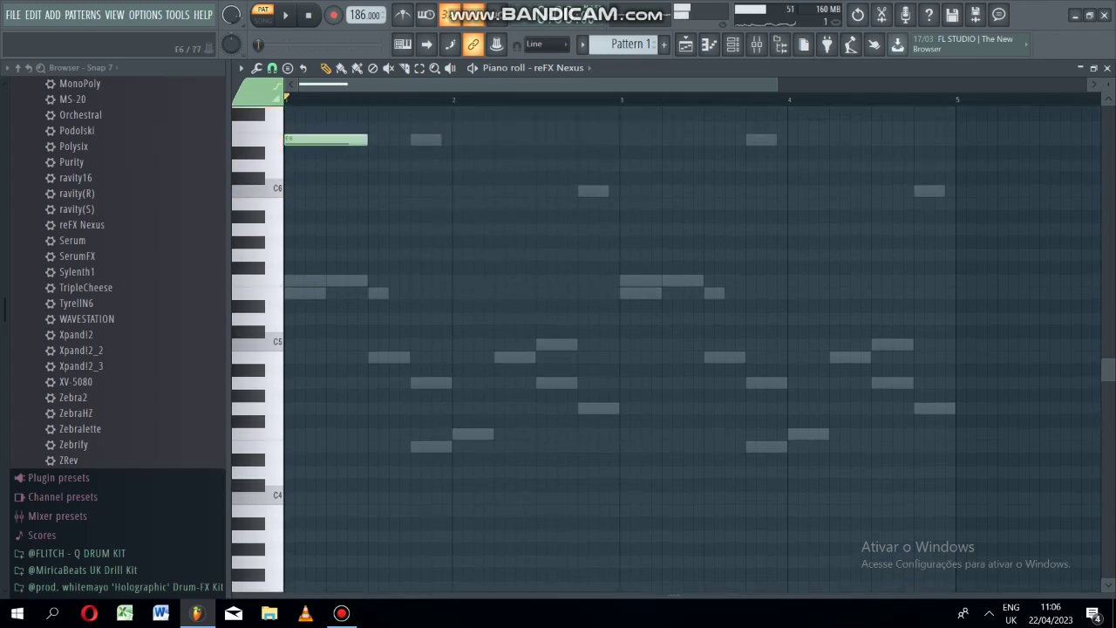
left_click(296, 280)
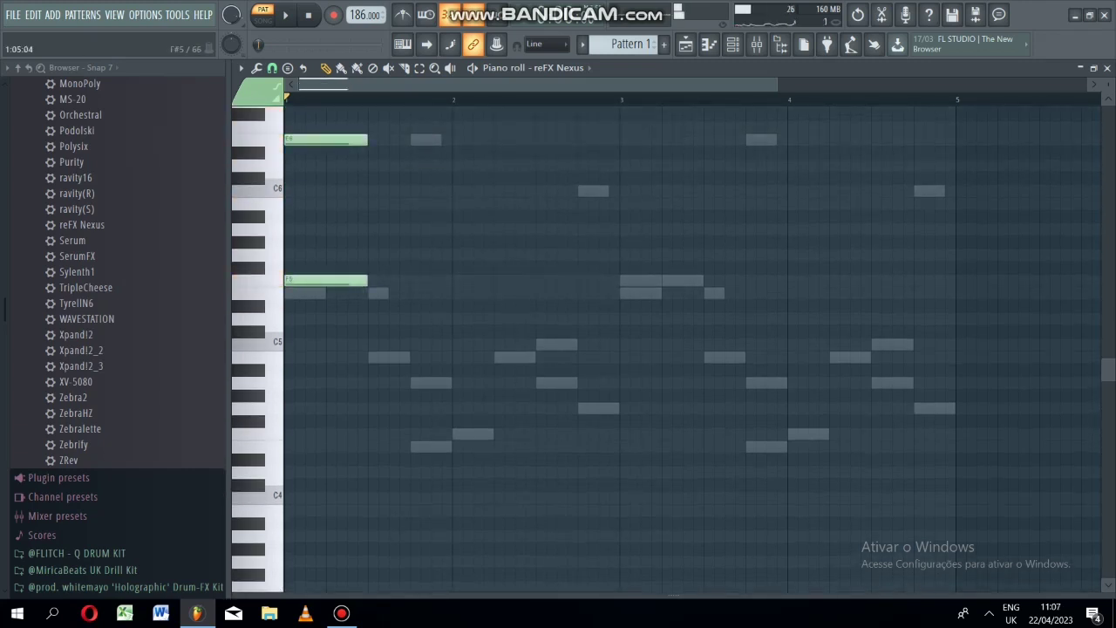
Build a six-note, 8-step chord of E6, B5, A5, F5, B4 and E4 at the start of bar 1 and audition it.
left_click_drag(297, 280, 296, 203)
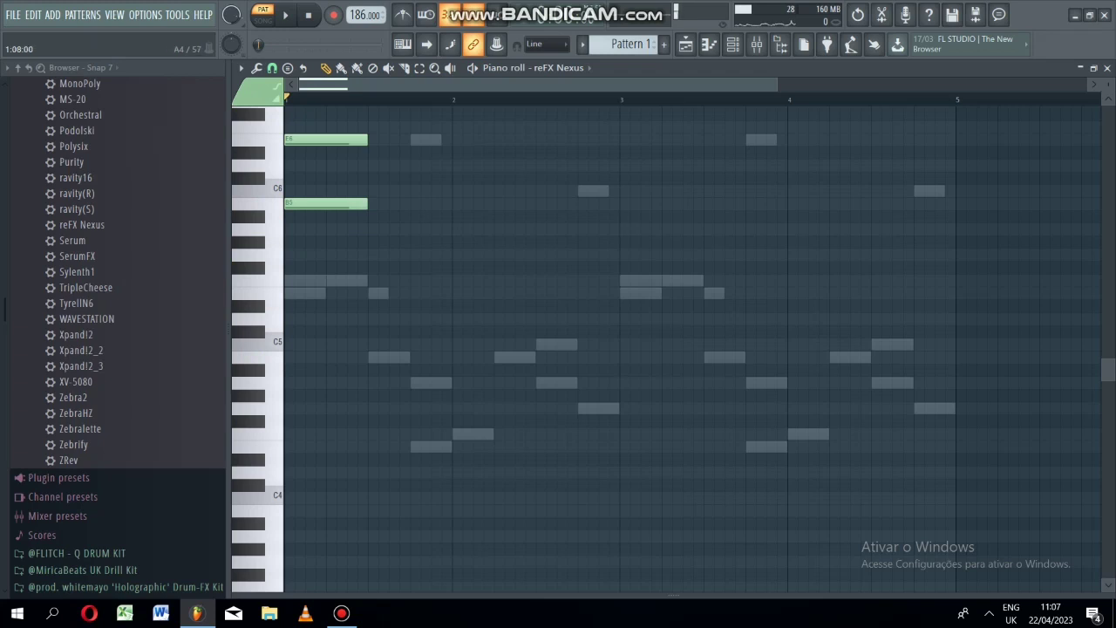
left_click_drag(363, 395, 297, 229)
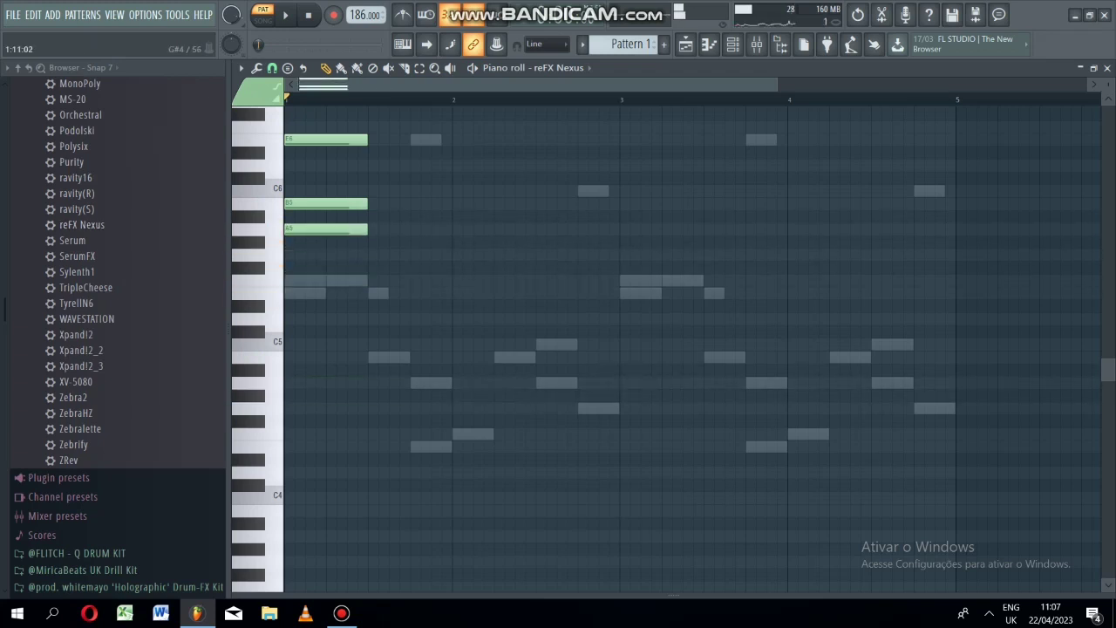
left_click(297, 409)
left_click_drag(296, 409, 296, 279)
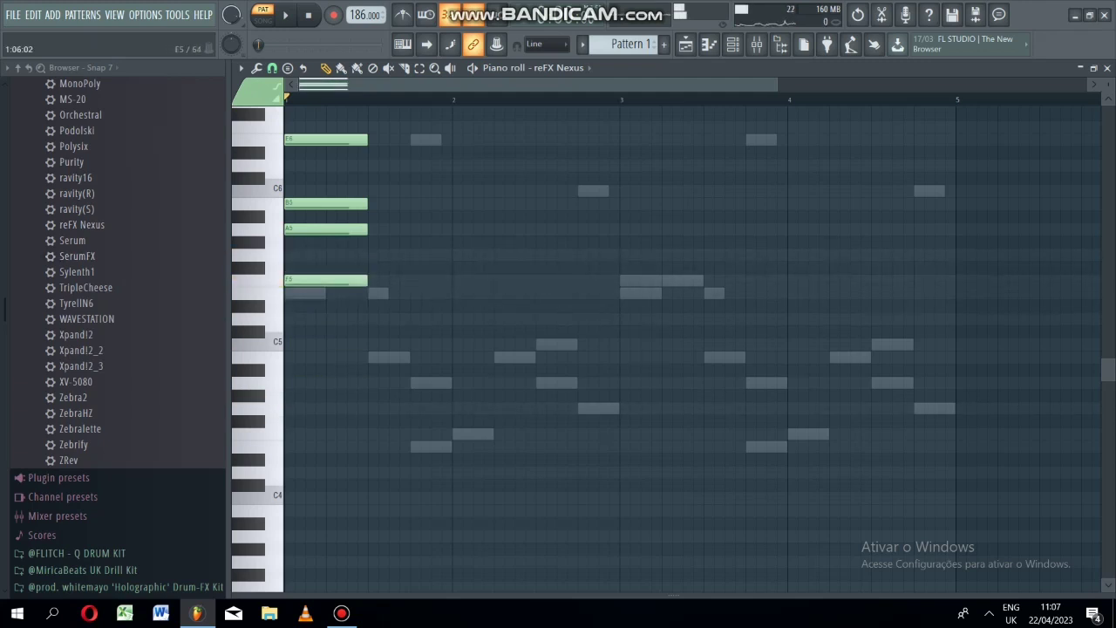
left_click(296, 356)
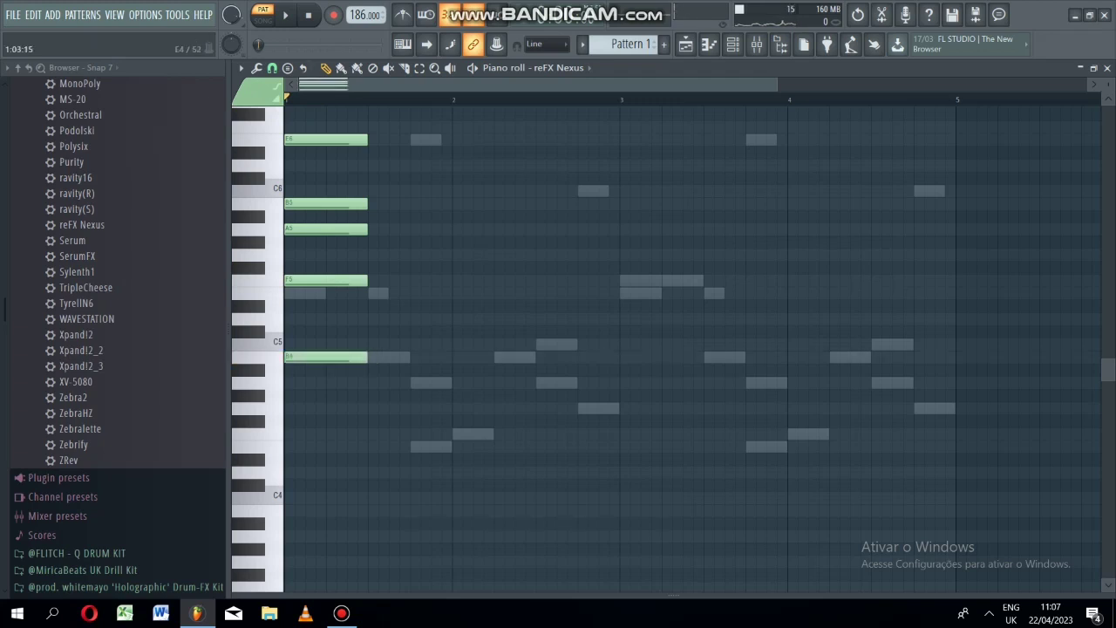
left_click(297, 445)
left_click(285, 15)
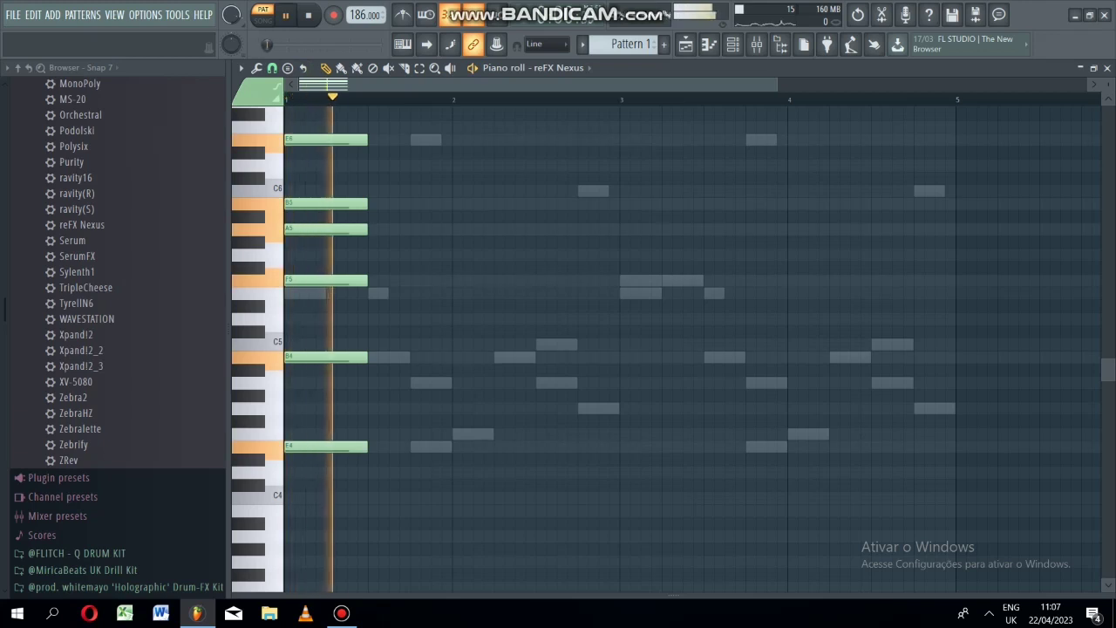
left_click(285, 15)
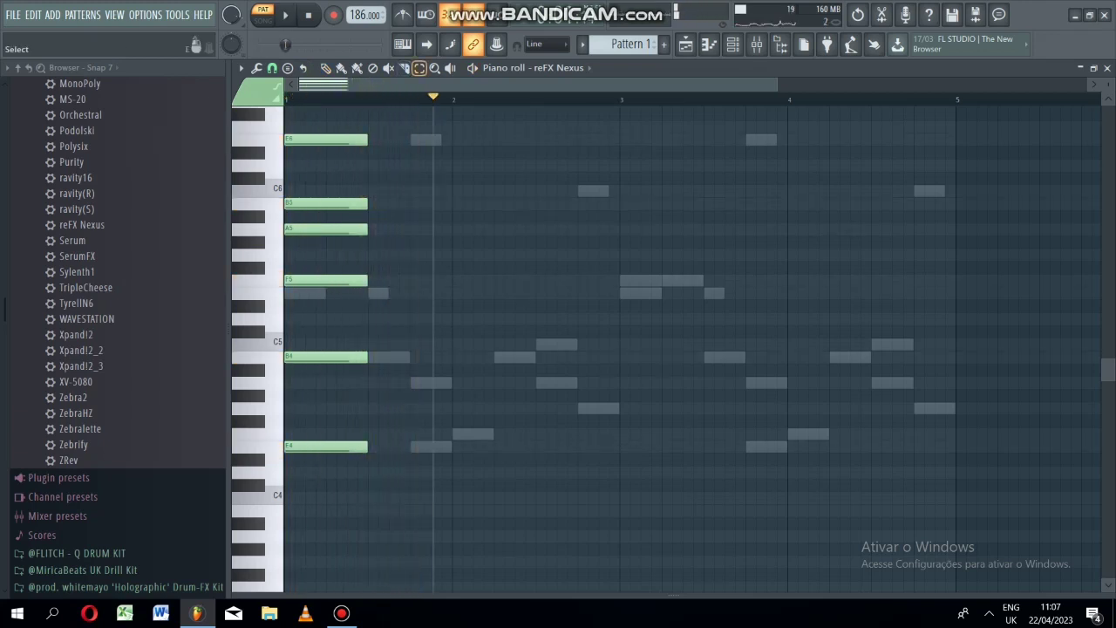
Stretch all chord notes in bar 1 to 12 steps, raise the B5 note to C6, and play the result.
key("ctrl+a")
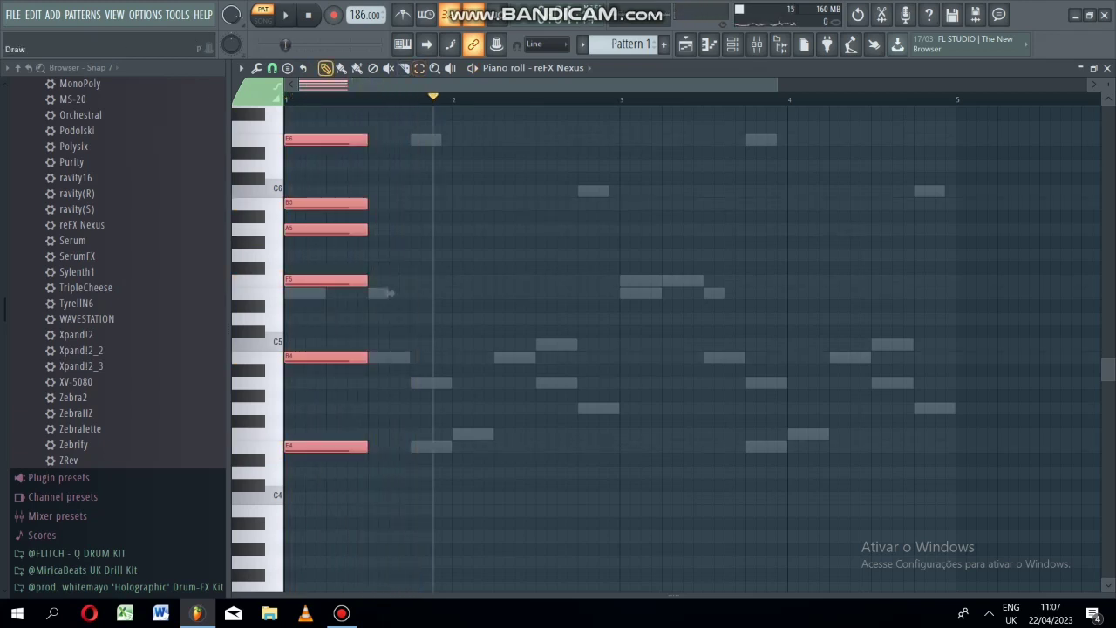
left_click_drag(365, 140, 407, 139)
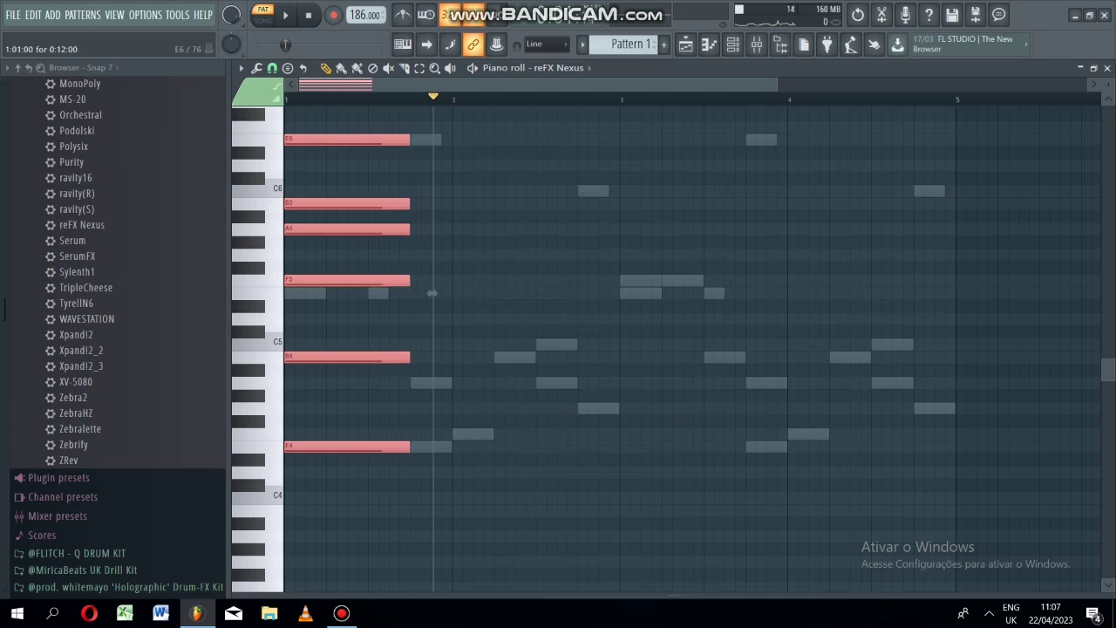
left_click(419, 164)
left_click_drag(349, 203, 348, 190)
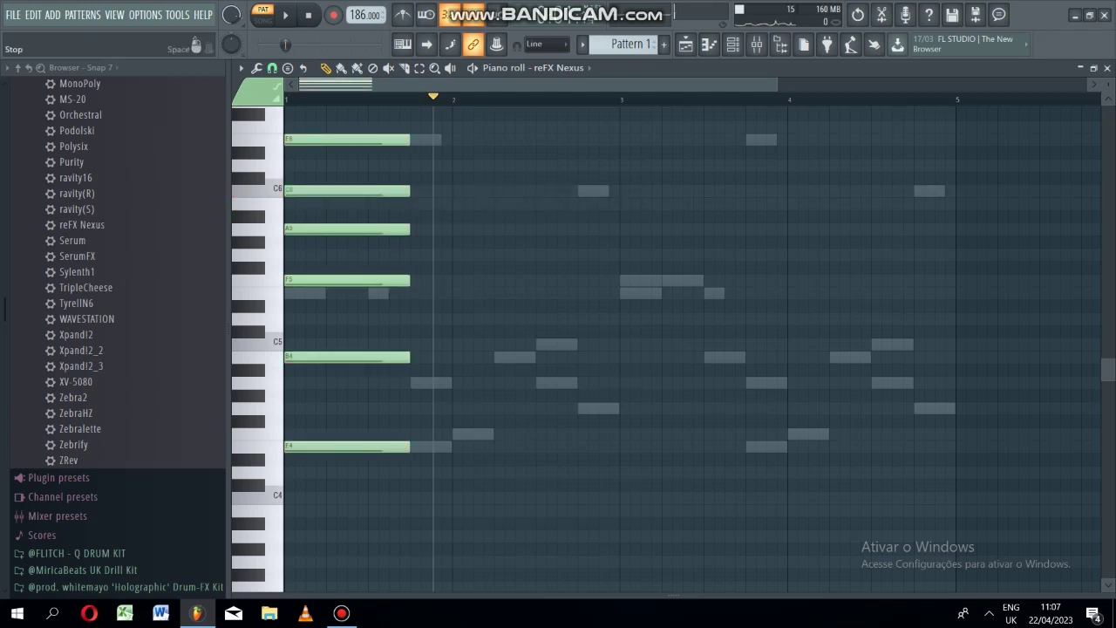
key("space")
key("space")
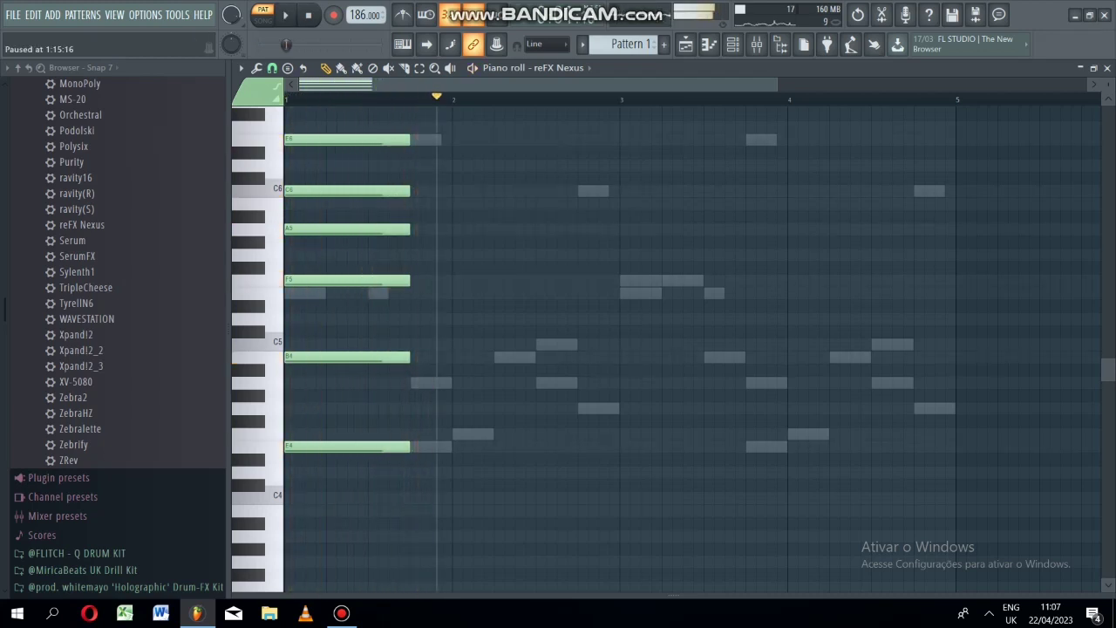
Delete all notes from the reFX Nexus piano roll.
left_click_drag(428, 473, 310, 74)
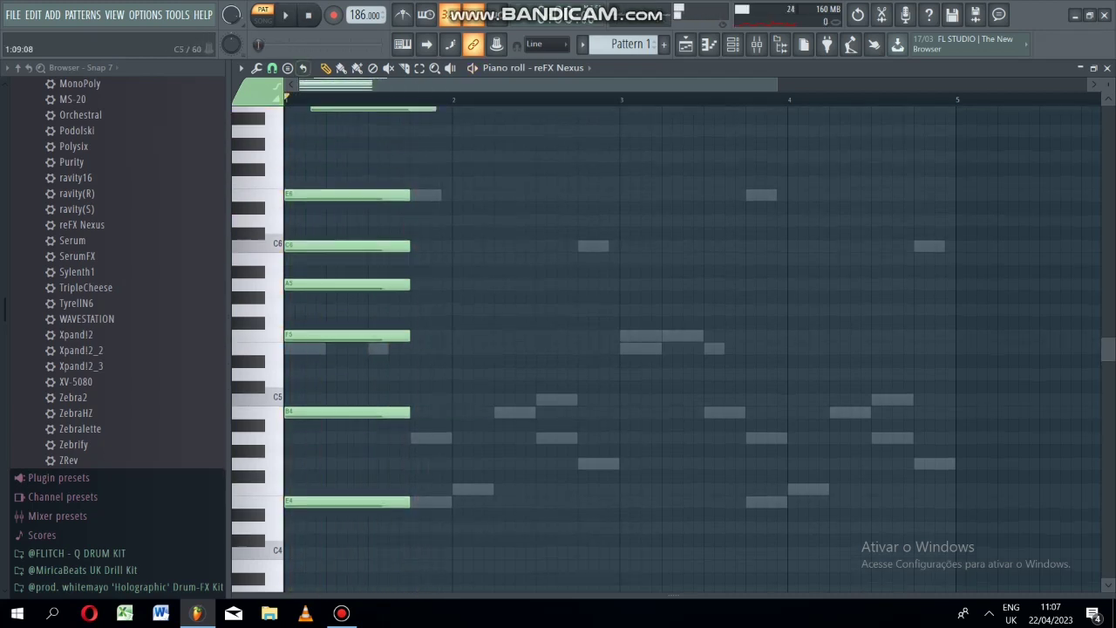
scroll(691, 349, "up", 7)
key("Delete")
scroll(1042, 210, "down", 12)
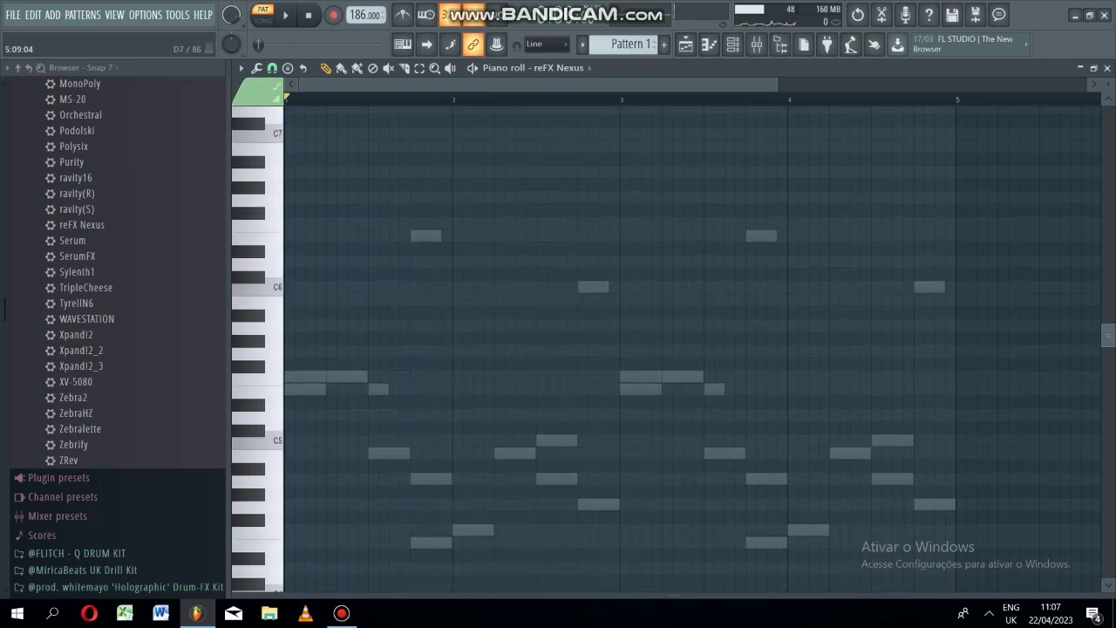
scroll(688, 348, "up", 3)
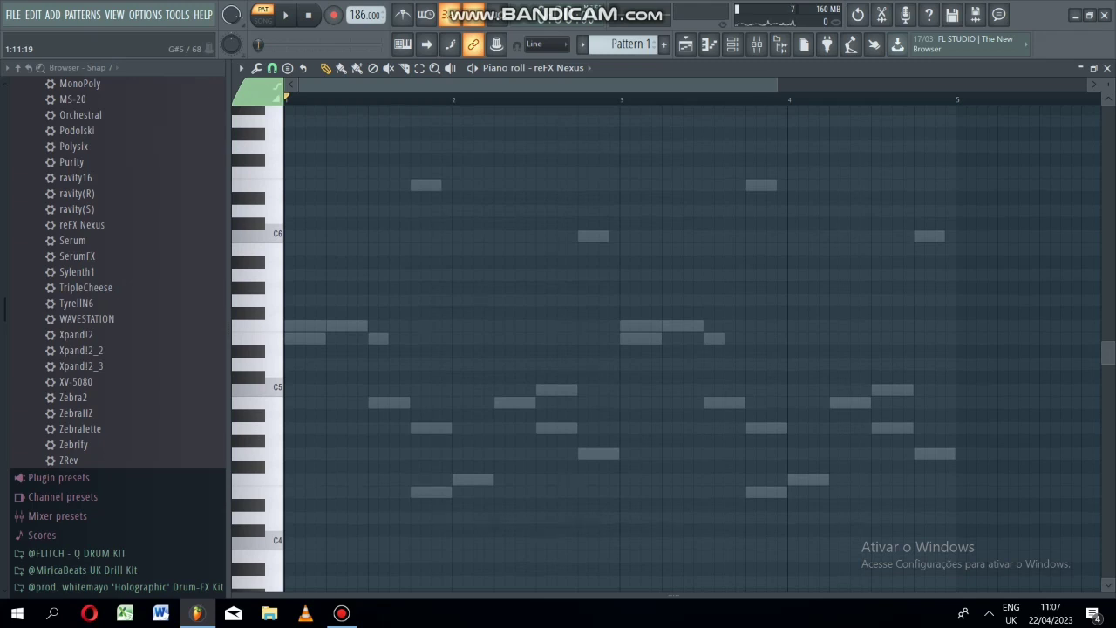
Draw a 12-step chord of E6, C6, E5, B4 and G4 at the start of bar 1 and audition it.
left_click_drag(302, 185, 288, 185)
left_click_drag(295, 236, 287, 236)
left_click_drag(302, 287, 296, 338)
left_click(296, 287)
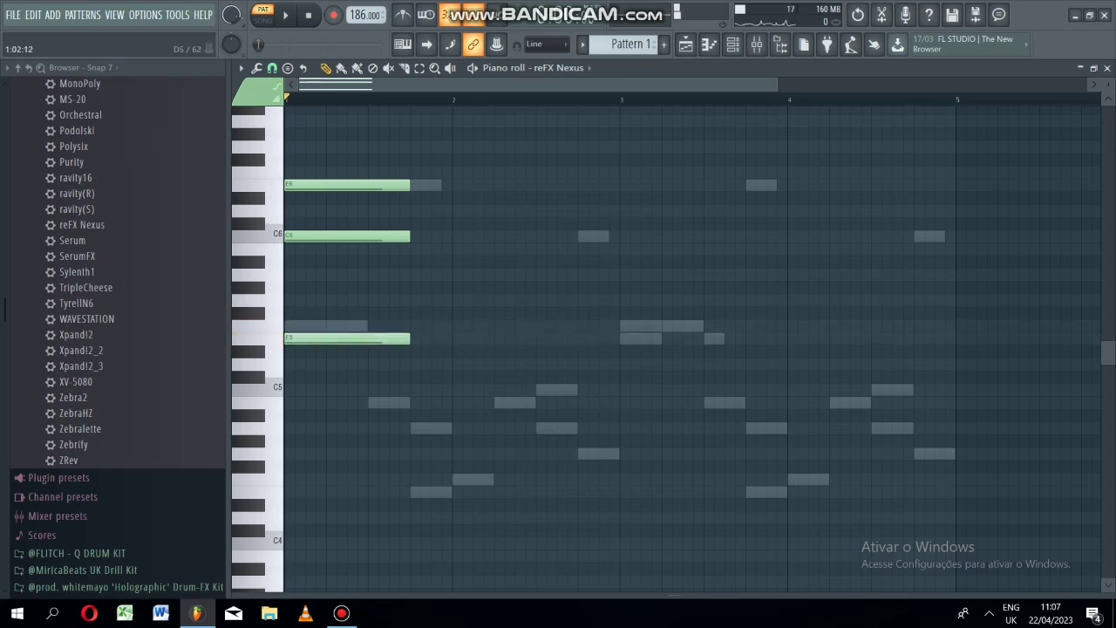
left_click(295, 402)
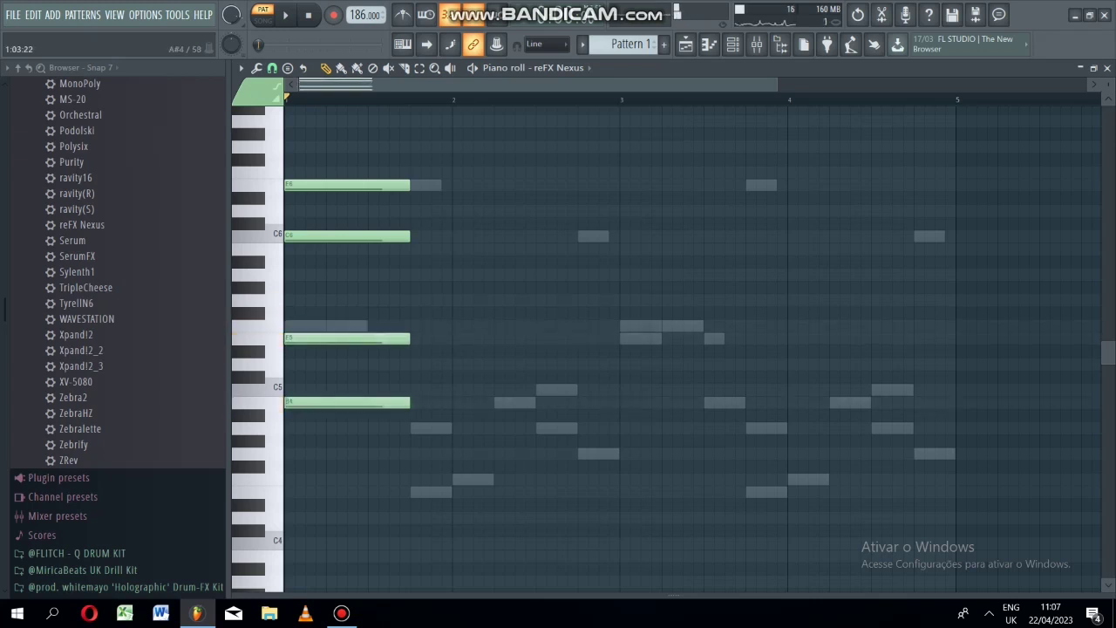
left_click(296, 453)
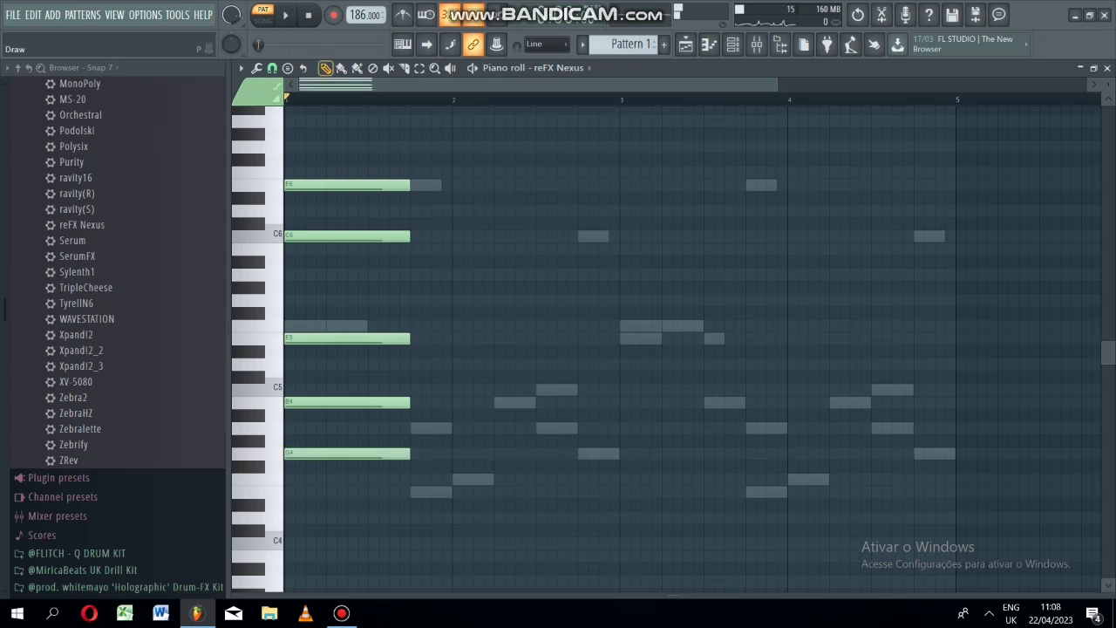
key("space")
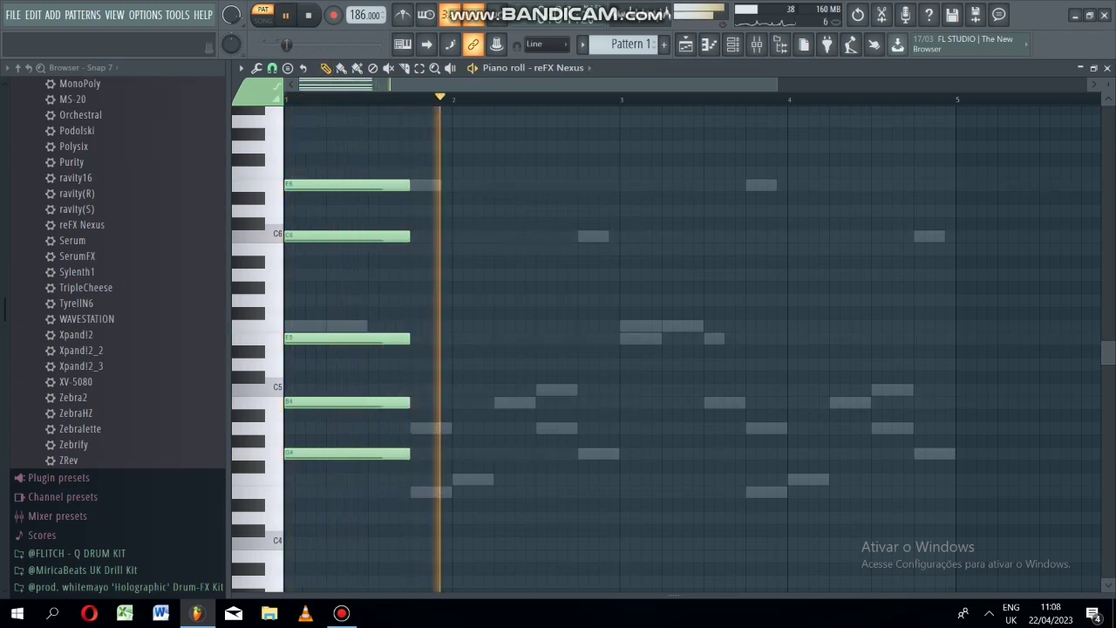
key("space")
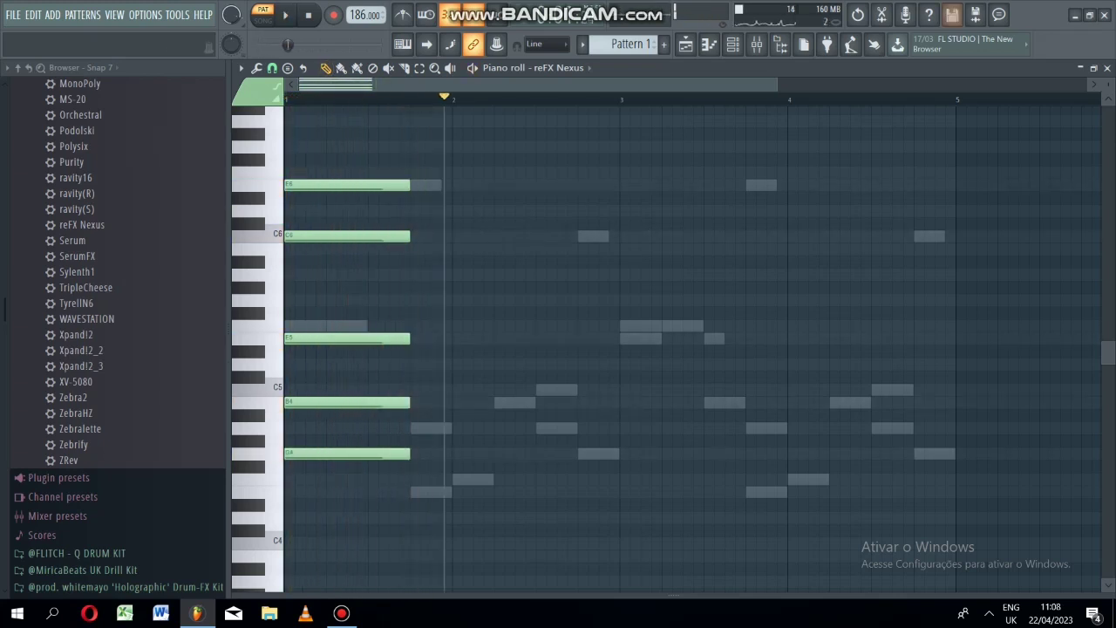
Try a second 12-step chord of D6, B5, G5, E5 and C5 from step 13 of bar 1 and play it.
left_click(417, 210)
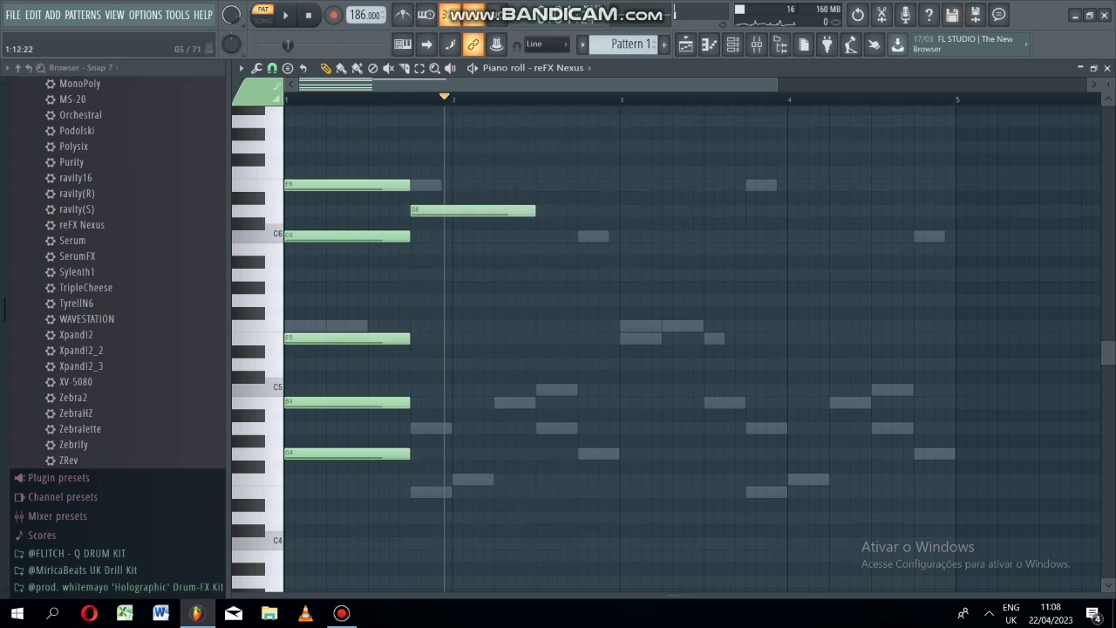
left_click(416, 248)
left_click(422, 300)
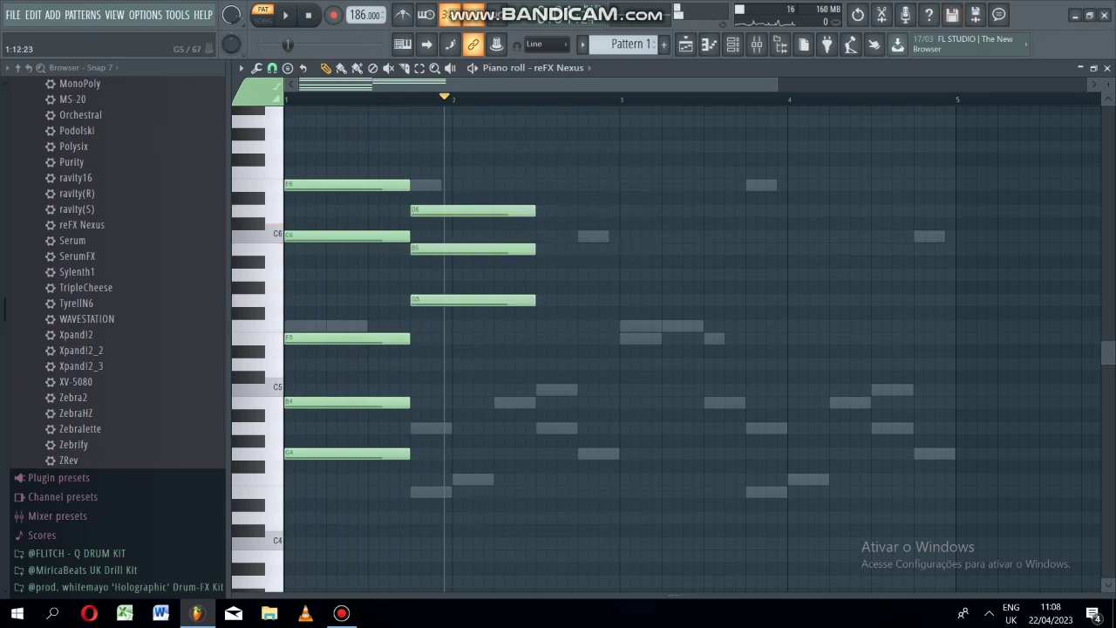
left_click(422, 339)
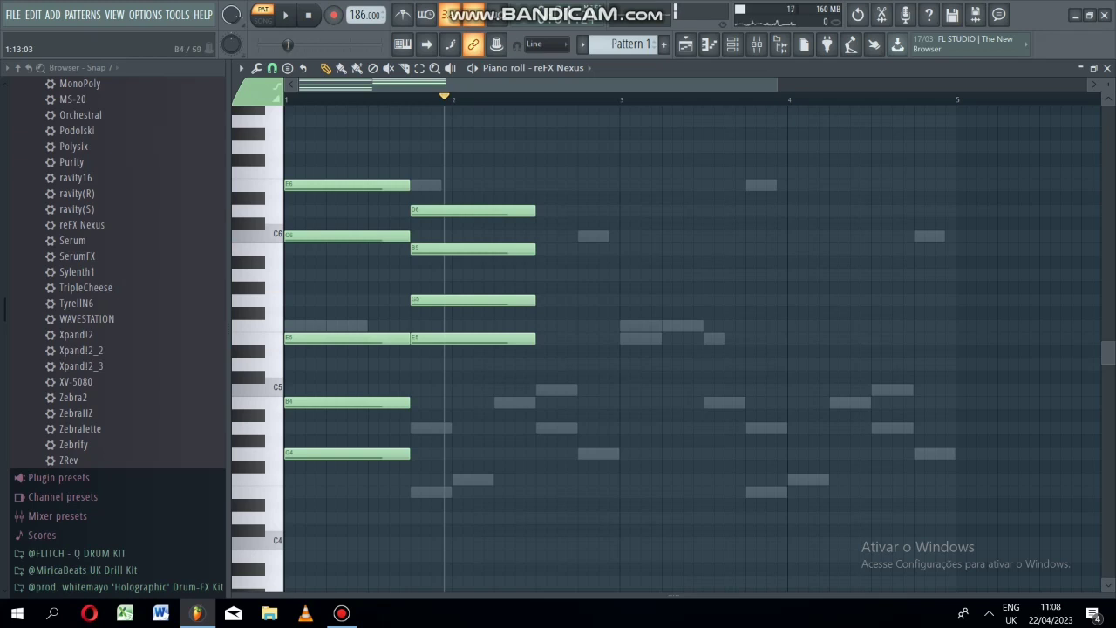
left_click(422, 376)
left_click_drag(427, 377, 427, 390)
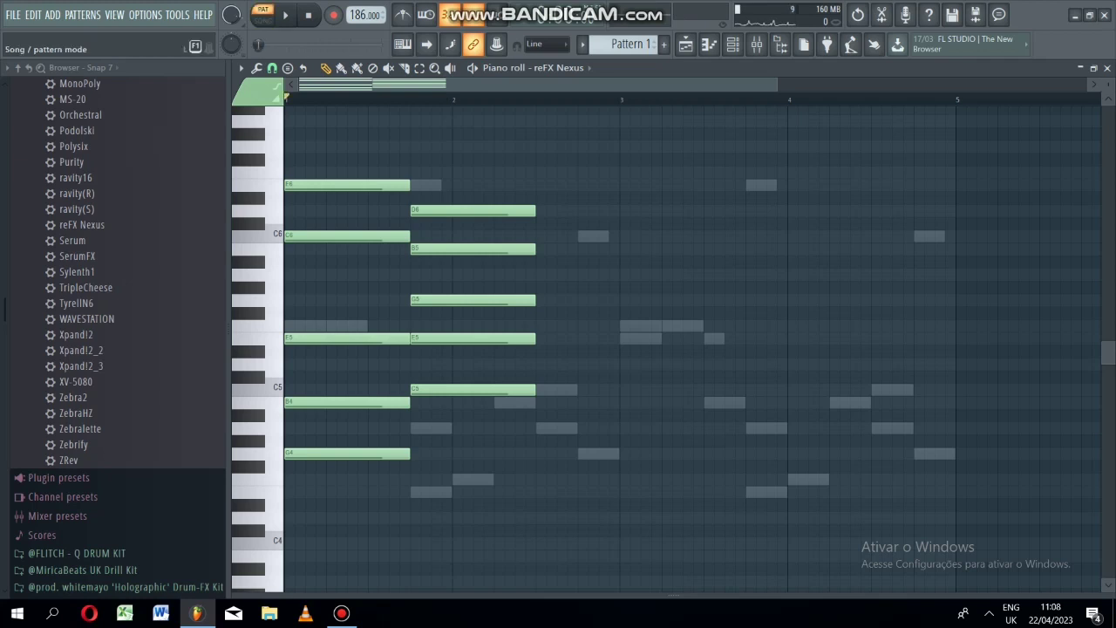
left_click(285, 15)
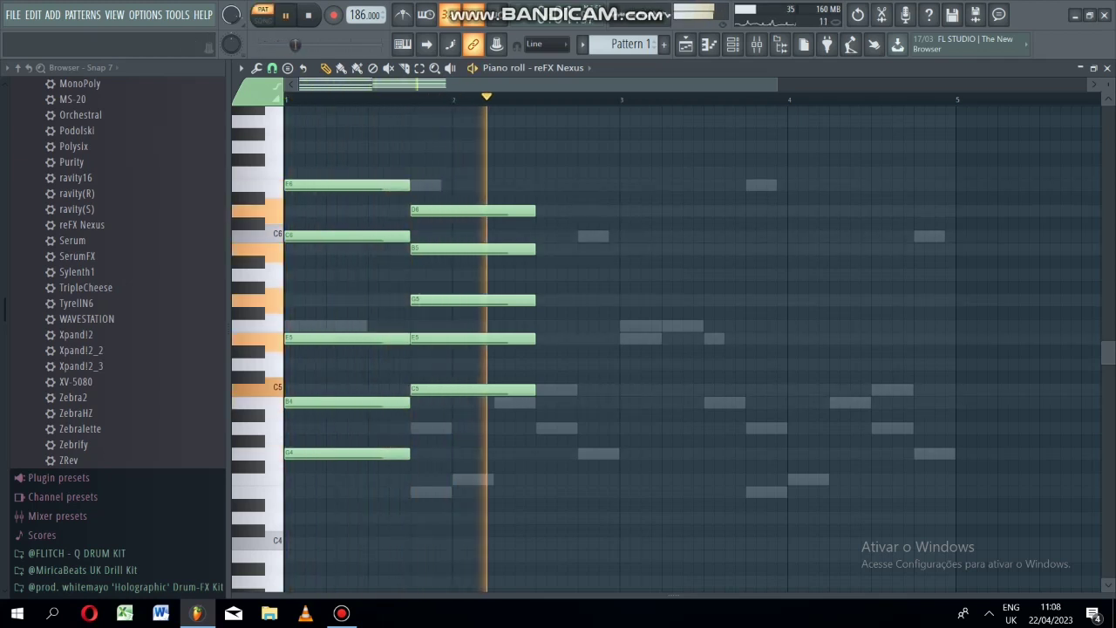
left_click(285, 15)
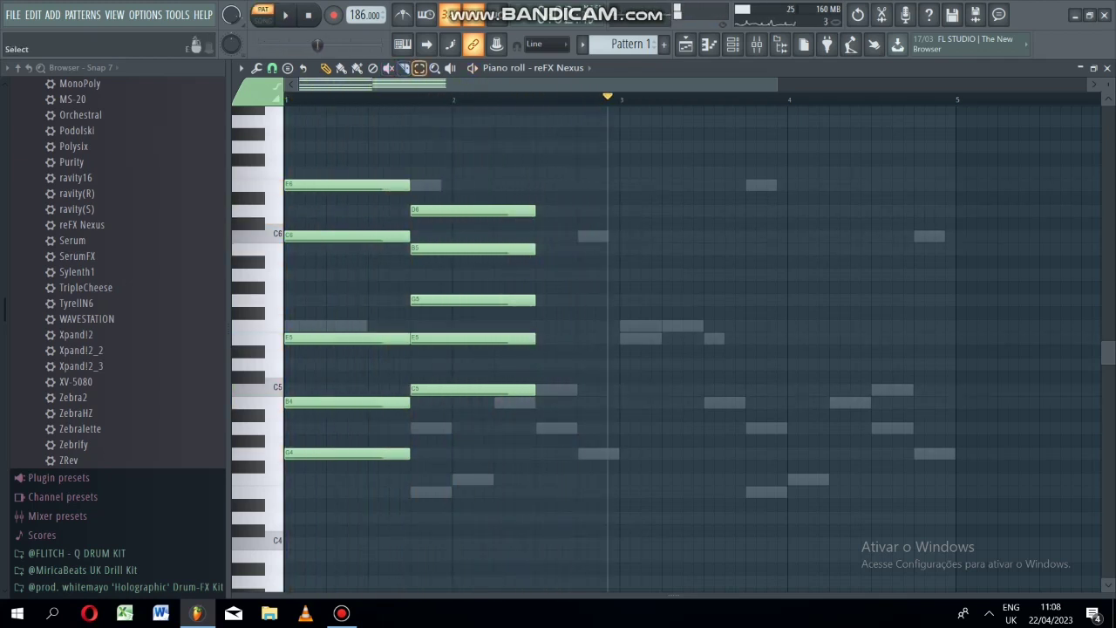
Delete the five notes of the second chord starting on step 13 of bar 1.
left_click(419, 68)
left_click_drag(564, 206, 499, 504)
left_click(557, 300)
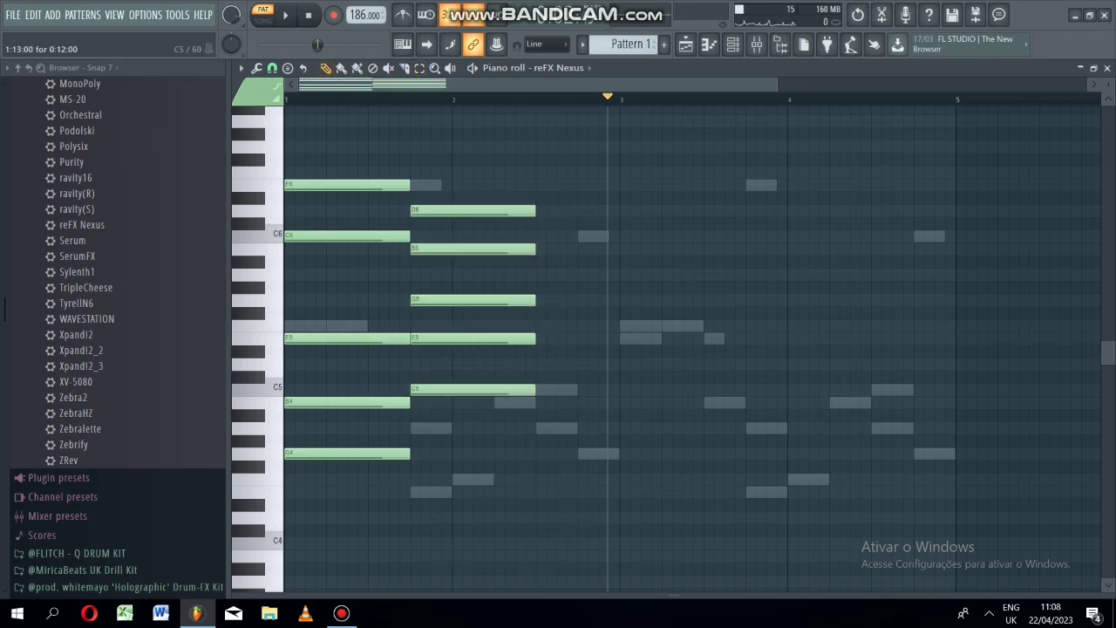
right_click(471, 389)
right_click(465, 339)
right_click(460, 300)
right_click(453, 249)
right_click(448, 211)
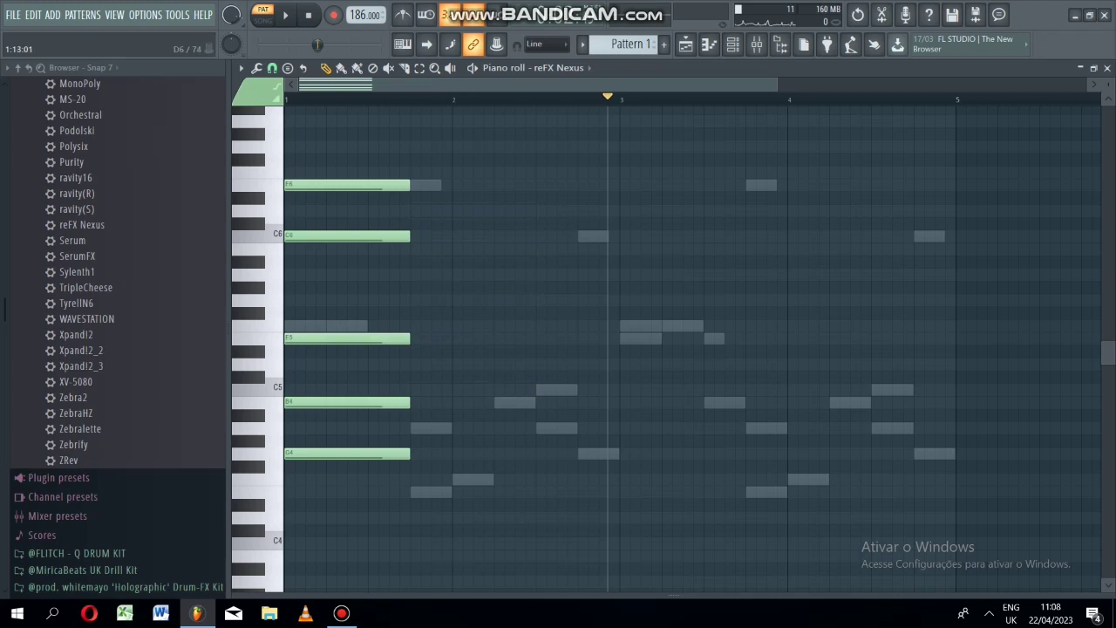
Place a 12-step D6 note on step 13 of bar 1 and add A5 to the first chord, trying and removing F#5.
left_click(415, 210)
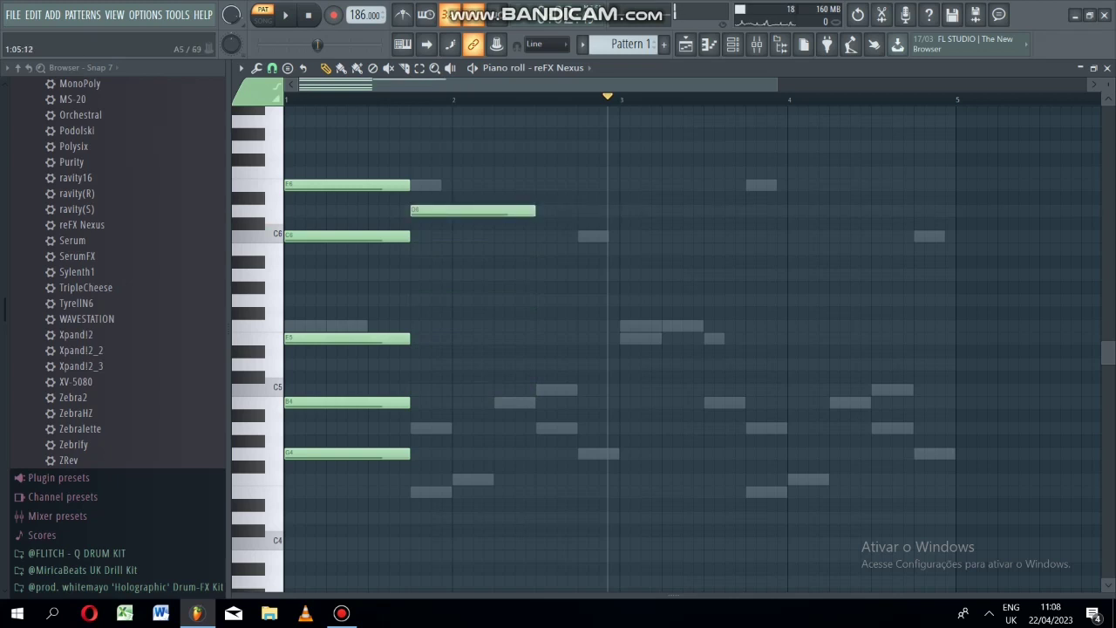
left_click(331, 262)
mouse_move(297, 262)
left_mouse_down()
mouse_move(297, 476)
mouse_move(296, 249)
mouse_move(296, 274)
left_mouse_up()
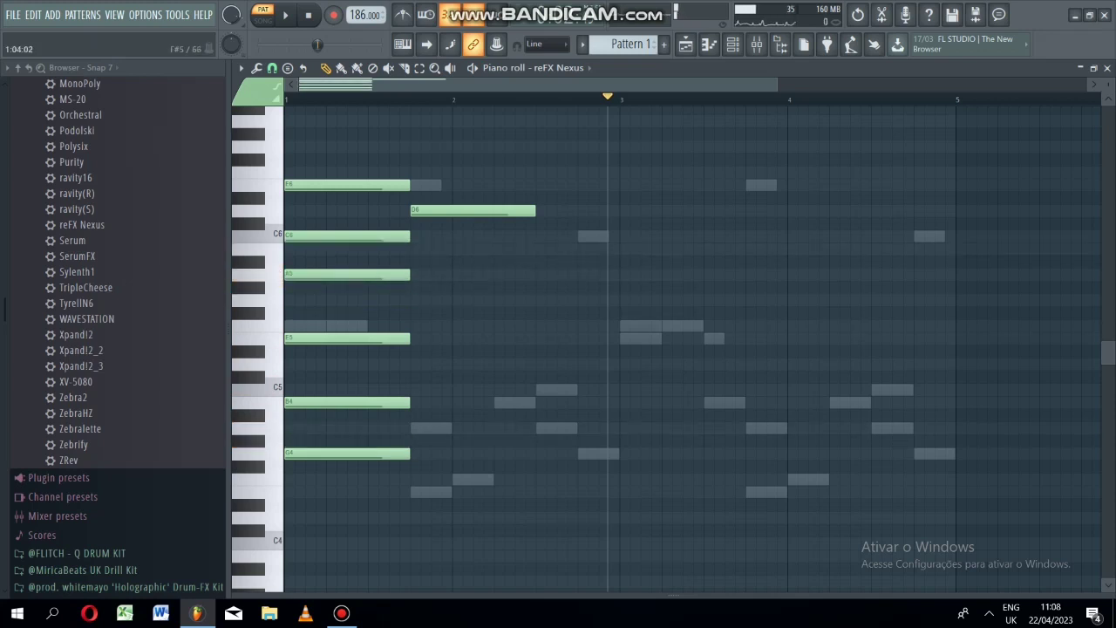
left_click_drag(315, 313, 294, 313)
left_click(294, 313)
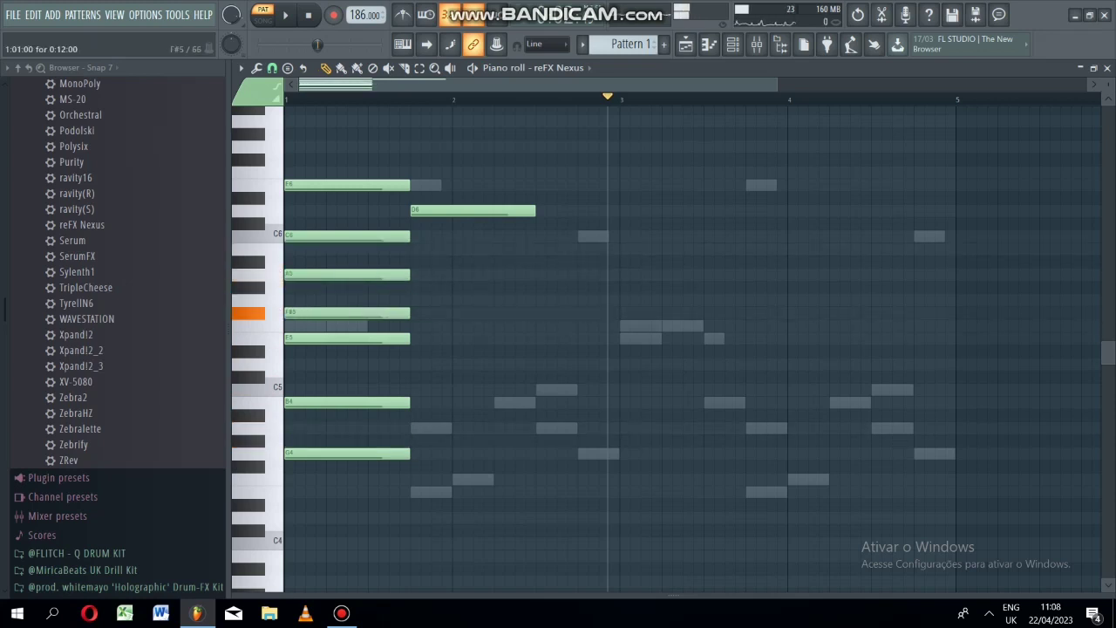
right_click(350, 313)
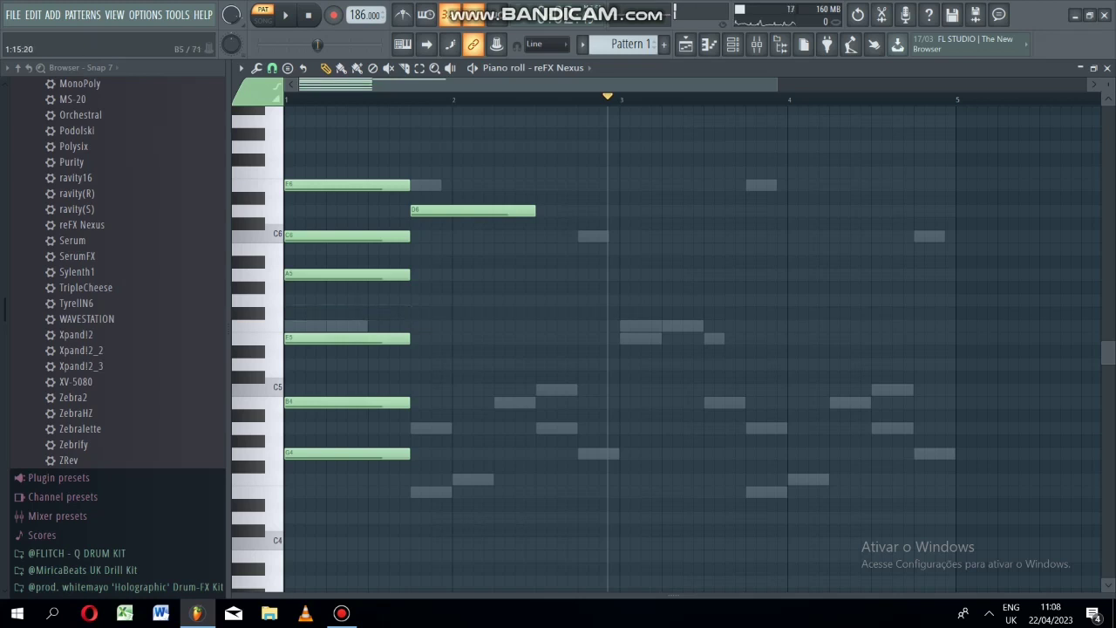
Complete the second chord under D6 on step 13 of bar 1 with 12-step C6, A5, F5, C5 and A4 notes.
left_click(415, 236)
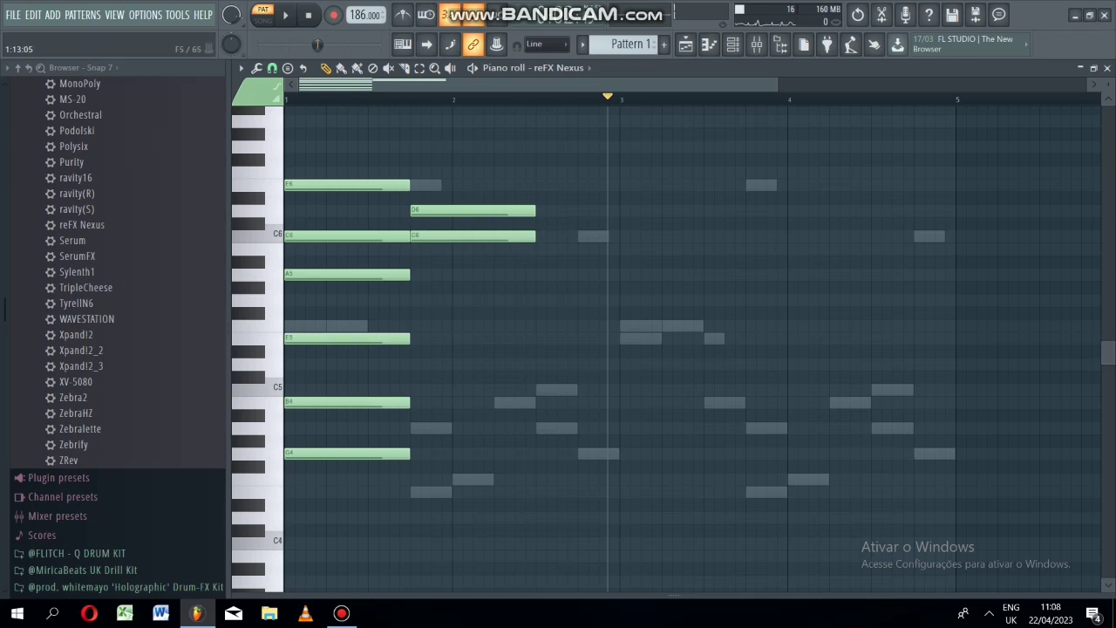
left_click_drag(416, 325, 416, 326)
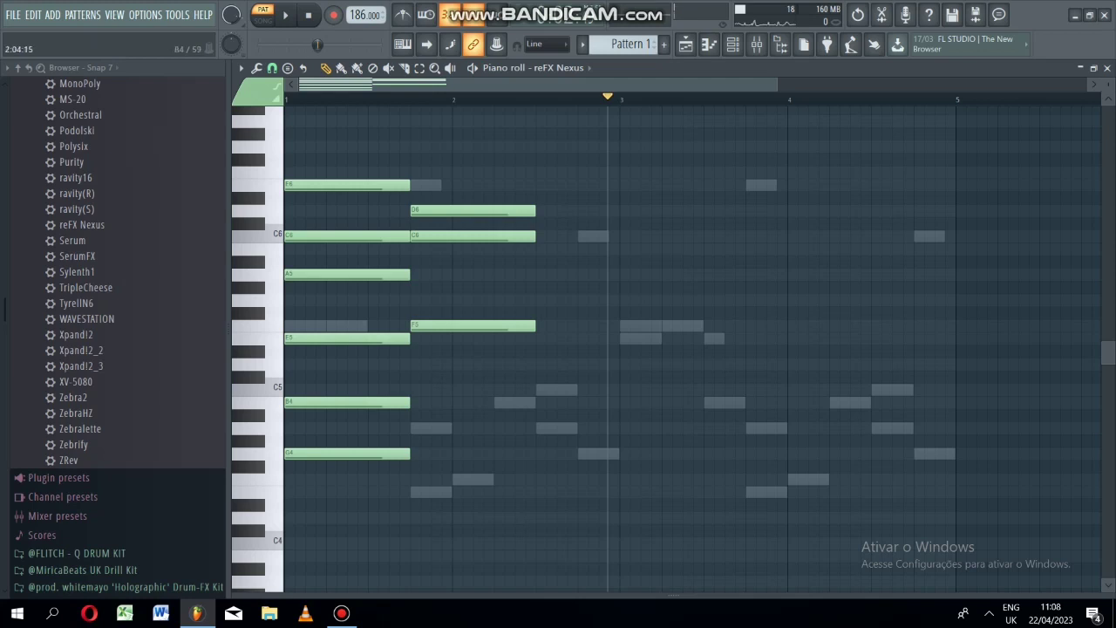
left_click(490, 401)
left_click_drag(544, 391, 416, 275)
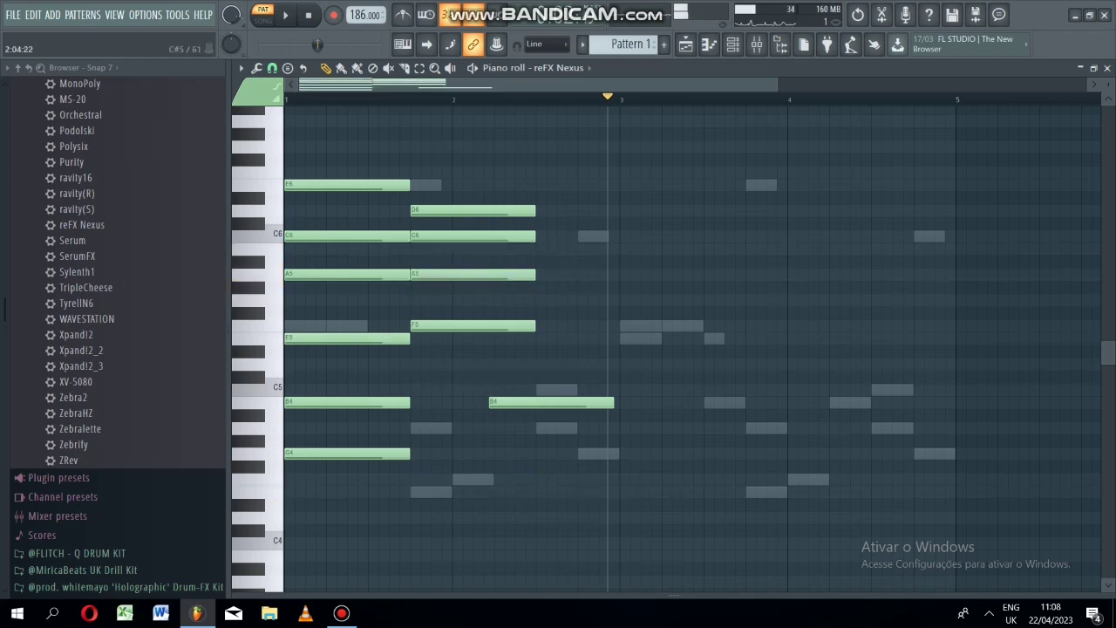
right_click(502, 402)
left_click(413, 428)
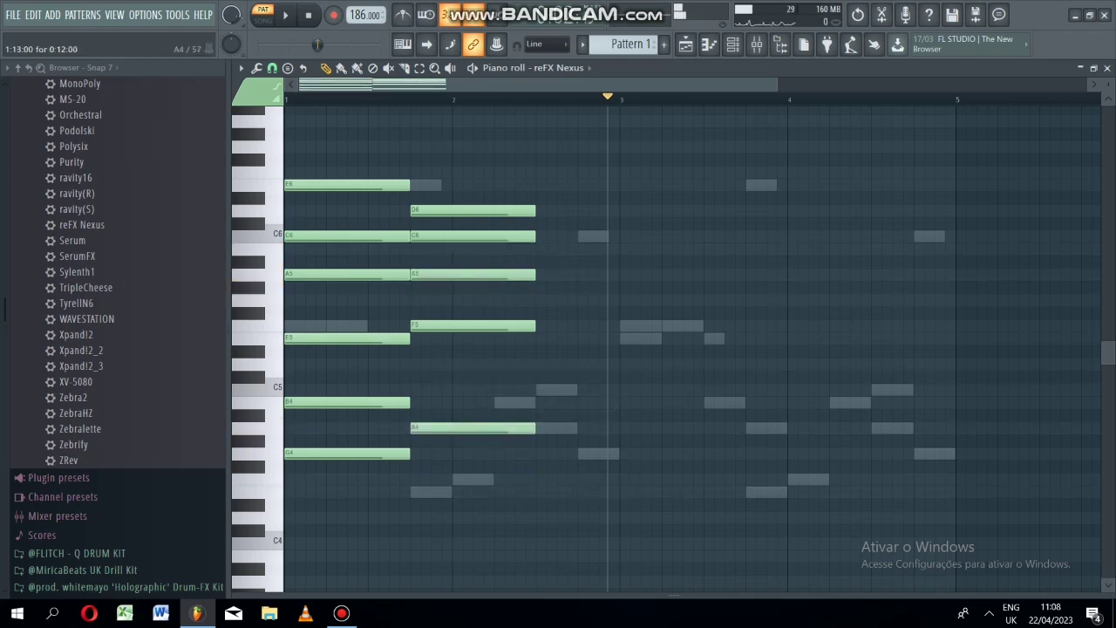
left_click(416, 390)
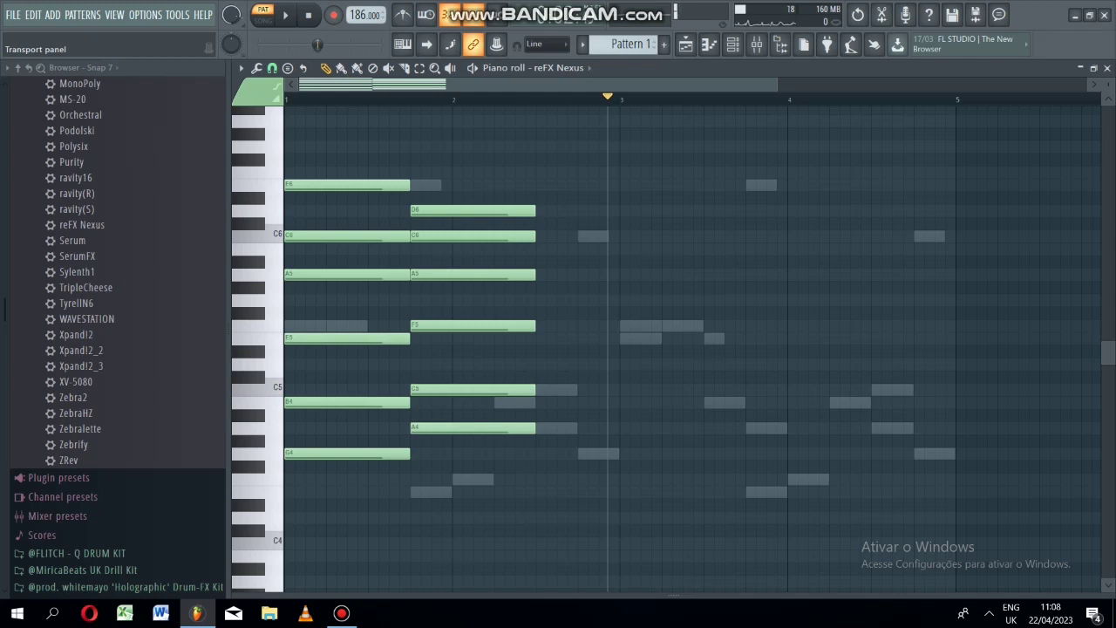
Play back the pattern to hear the first two reFX Nexus chords.
key("space")
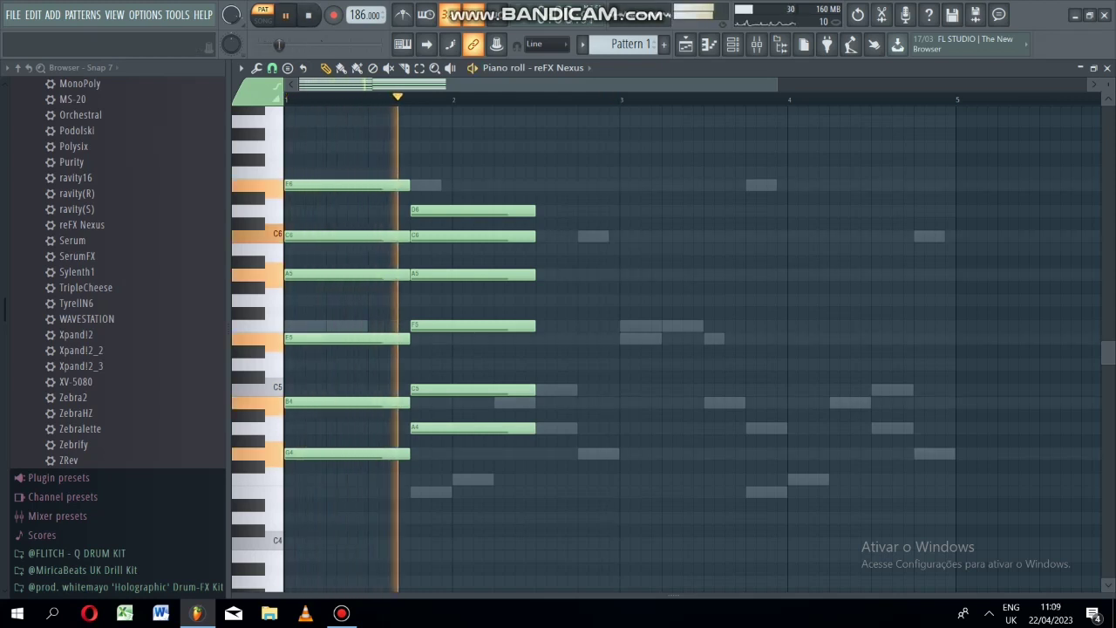
key("space")
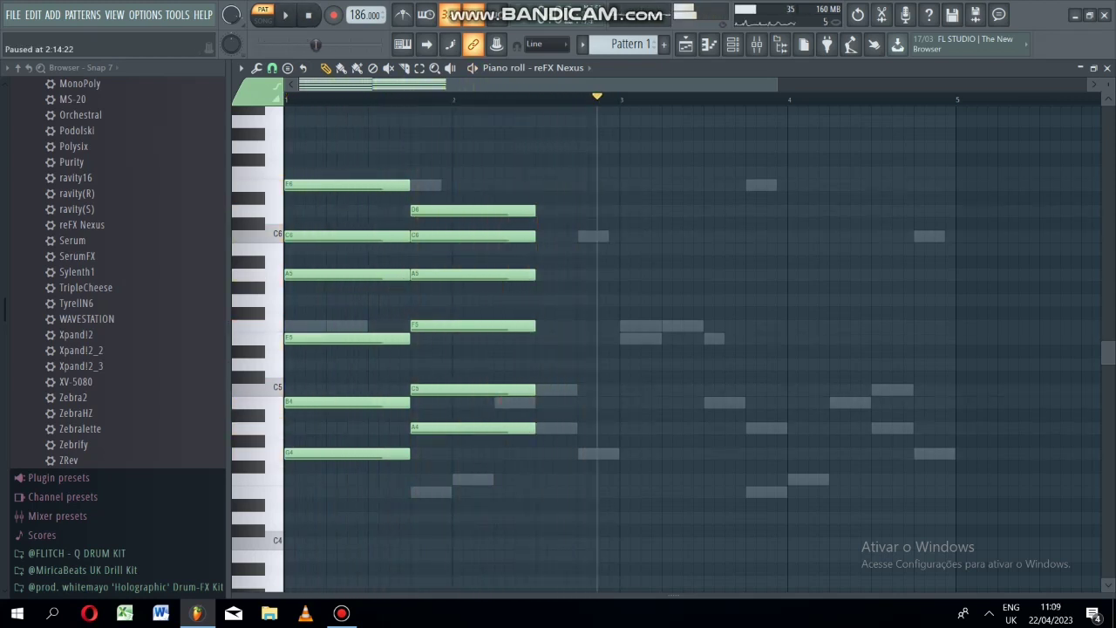
left_click(419, 68)
left_click_drag(549, 162, 465, 527)
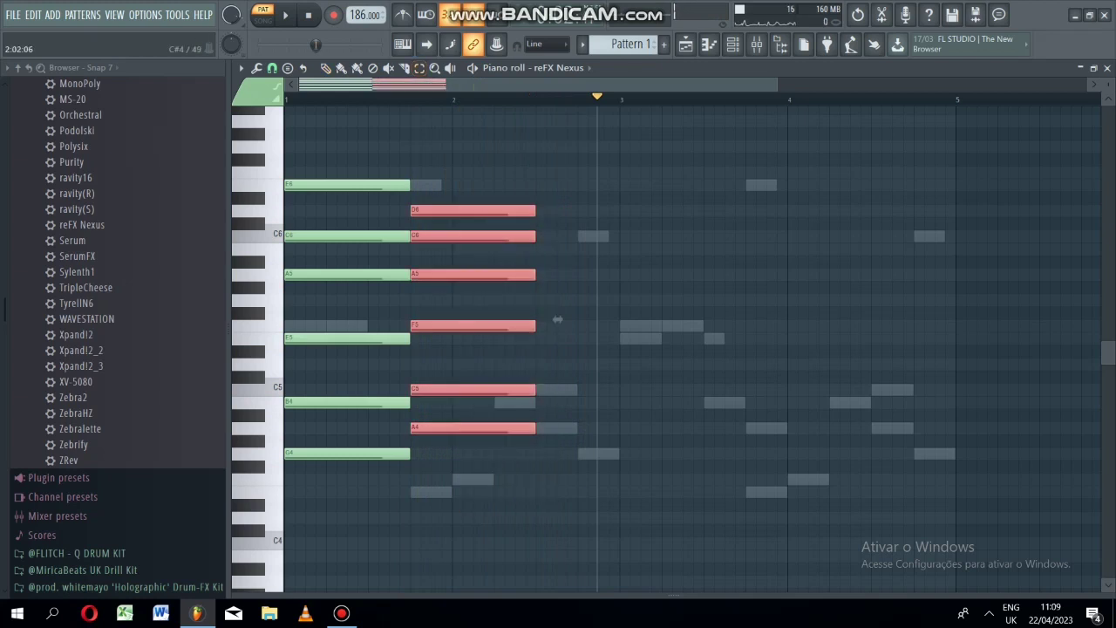
left_click(557, 320)
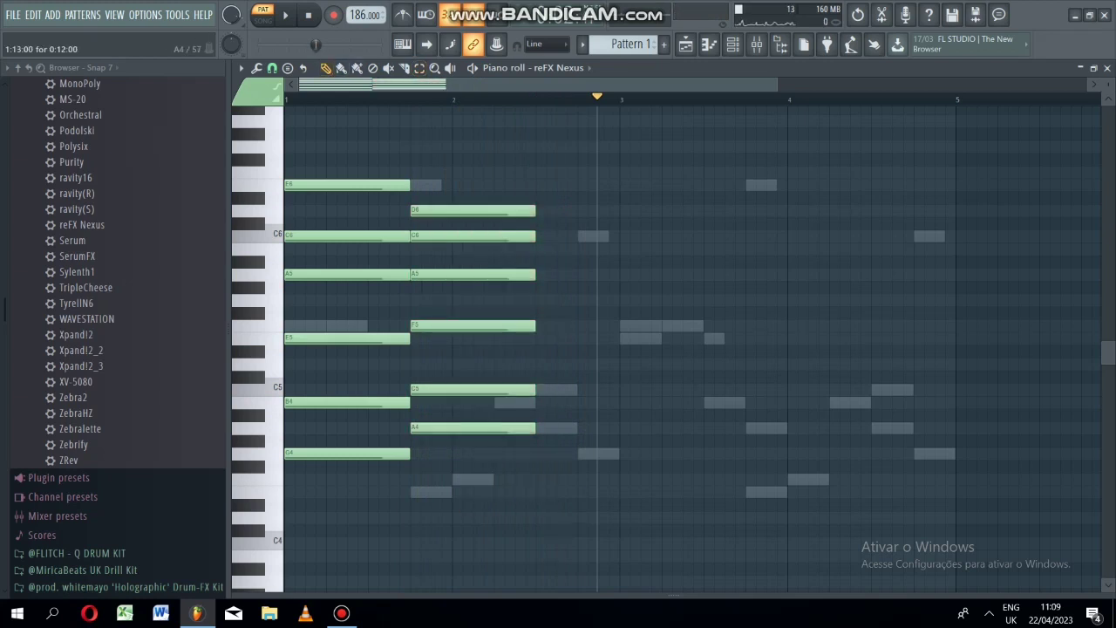
Add a 12-step E4 note beneath the second chord on step 13 of bar 1, keeping A4 in the chord.
left_click_drag(471, 427, 471, 491)
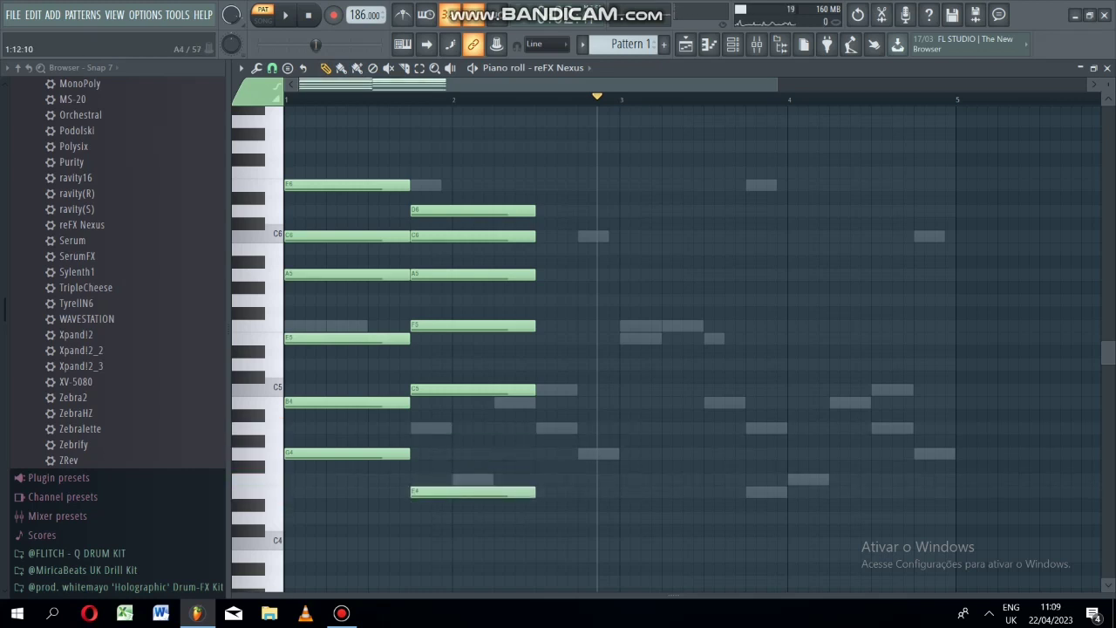
left_click(406, 428)
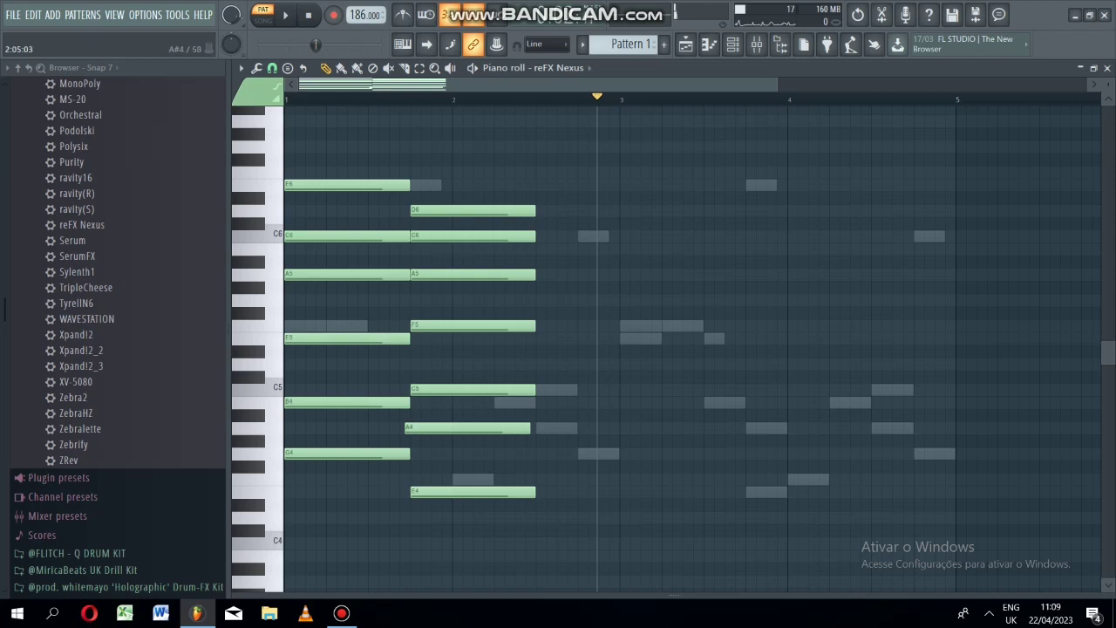
left_click_drag(471, 428, 476, 428)
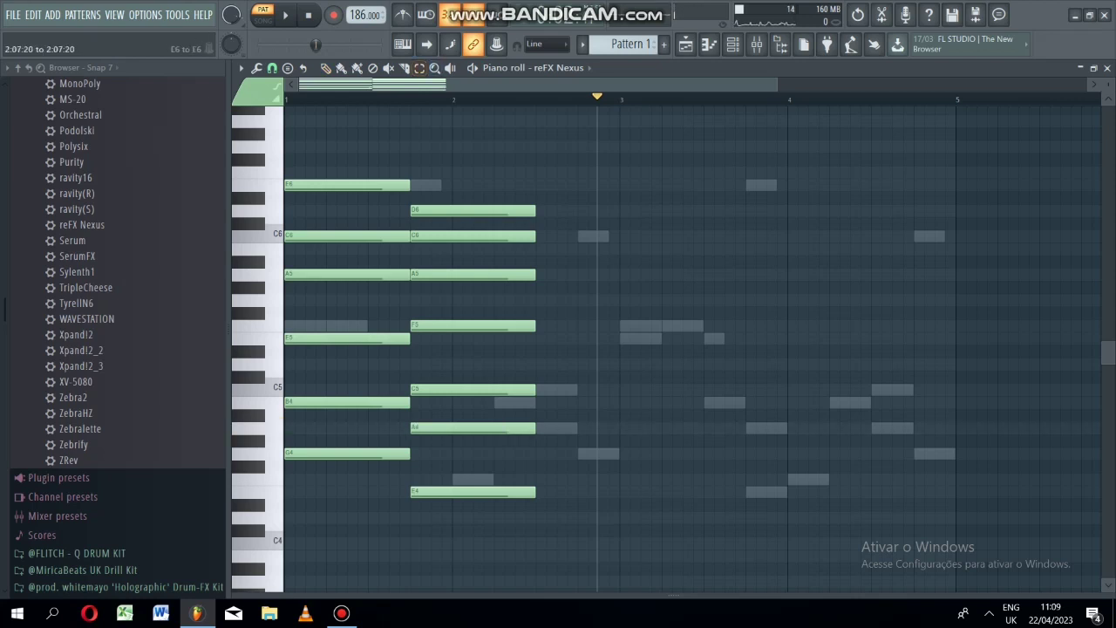
Lengthen all seven notes of the second chord to 20 steps, ending at bar 3, and play the result.
left_click_drag(524, 185, 514, 558)
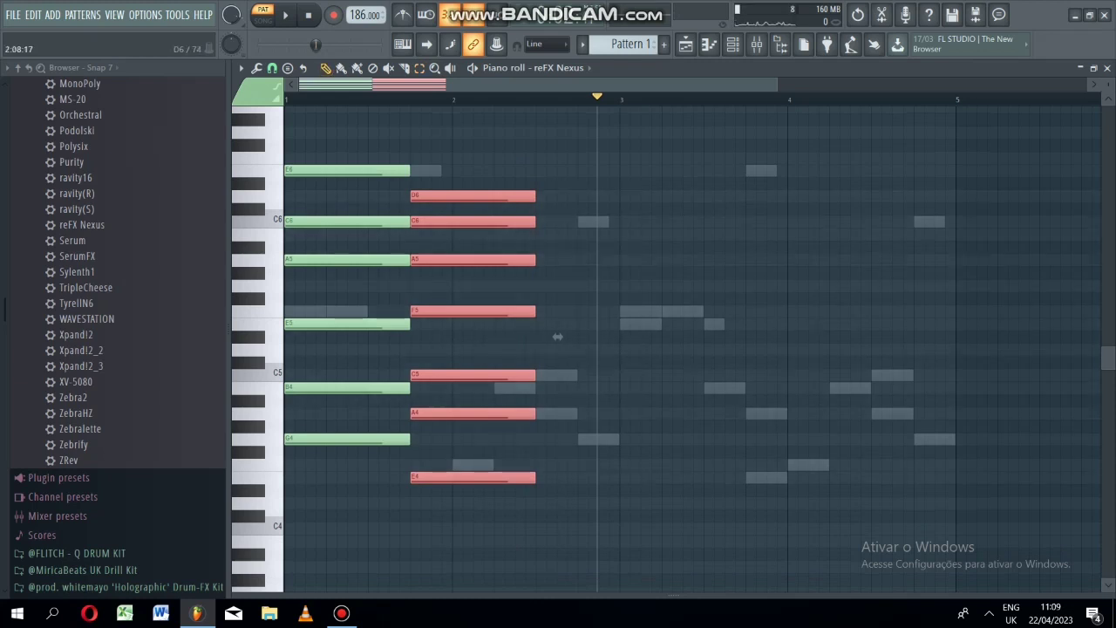
left_click_drag(557, 337, 641, 336)
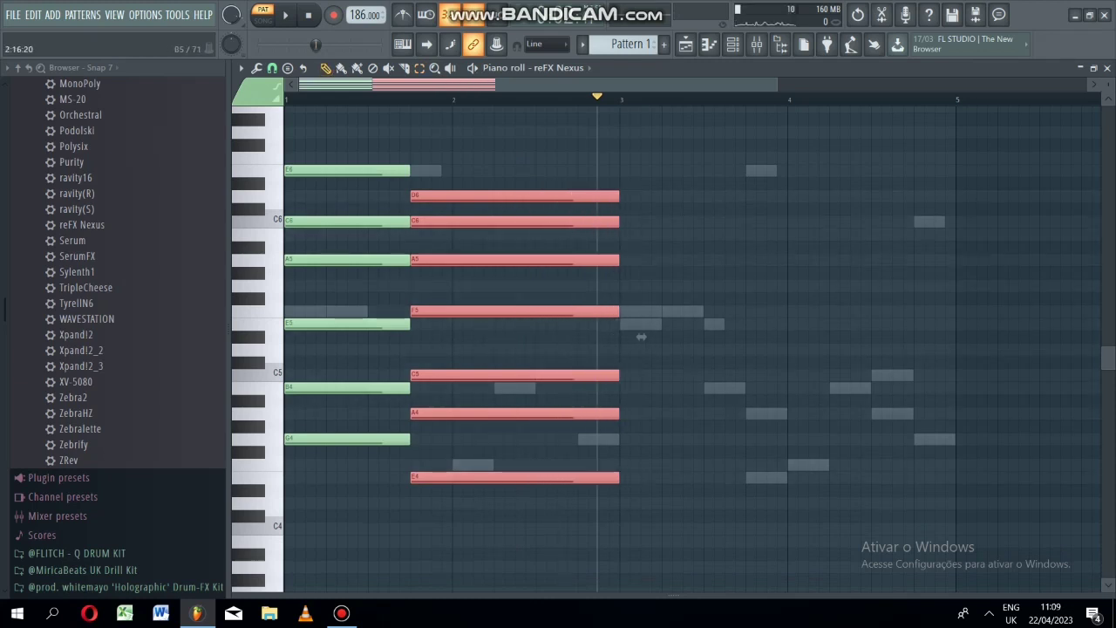
key("space")
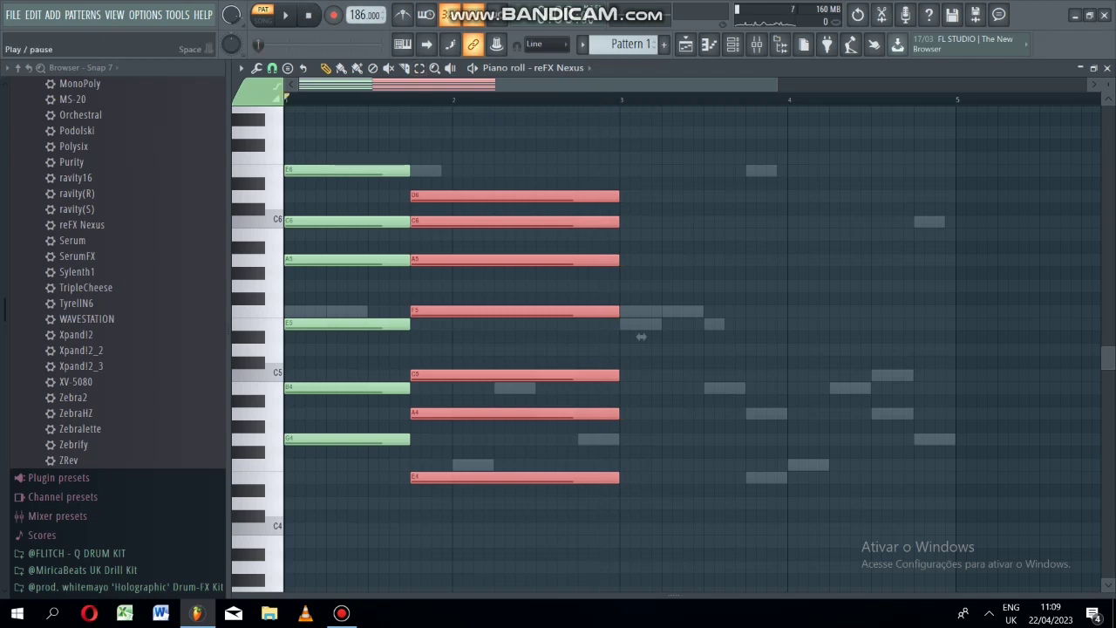
key("space")
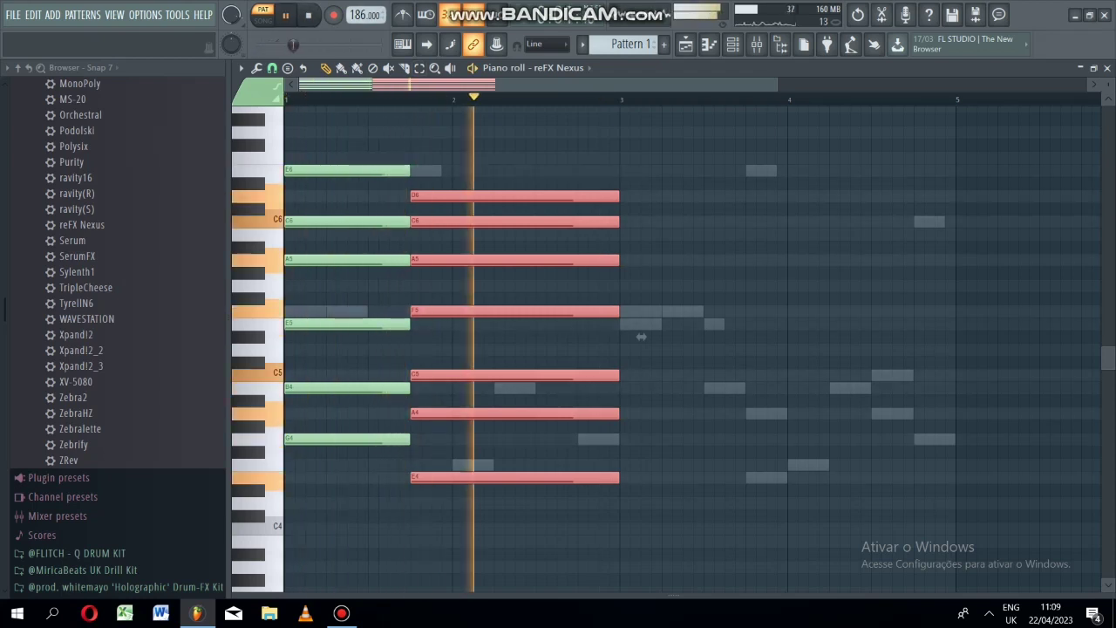
key("space")
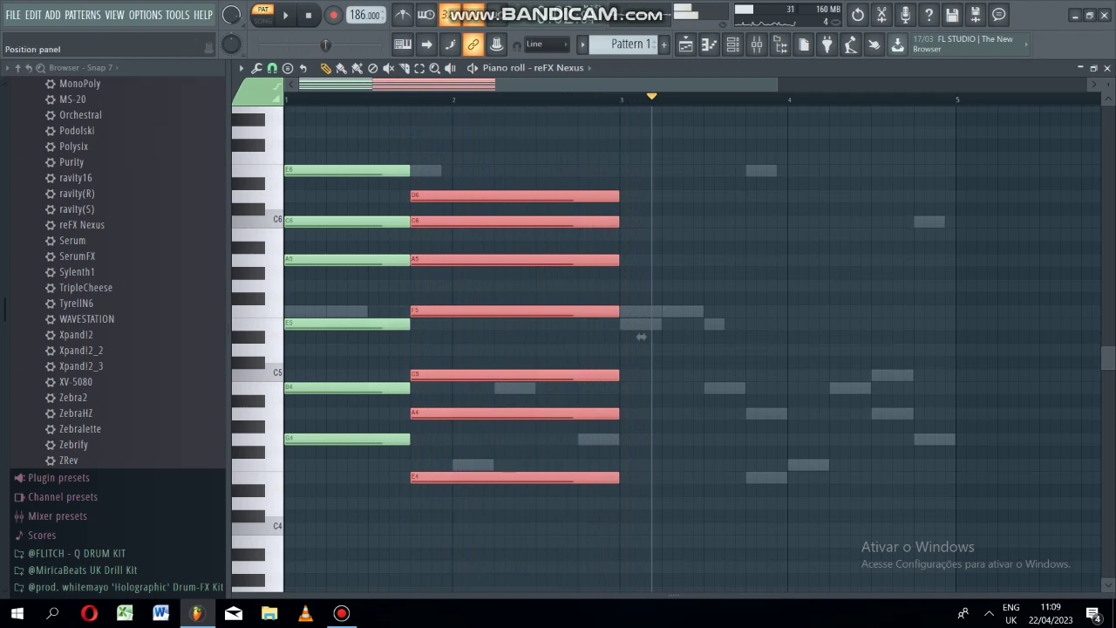
Duplicate both chords into bars 3 and 4, deselect the notes and close the piano roll.
key("ctrl+a")
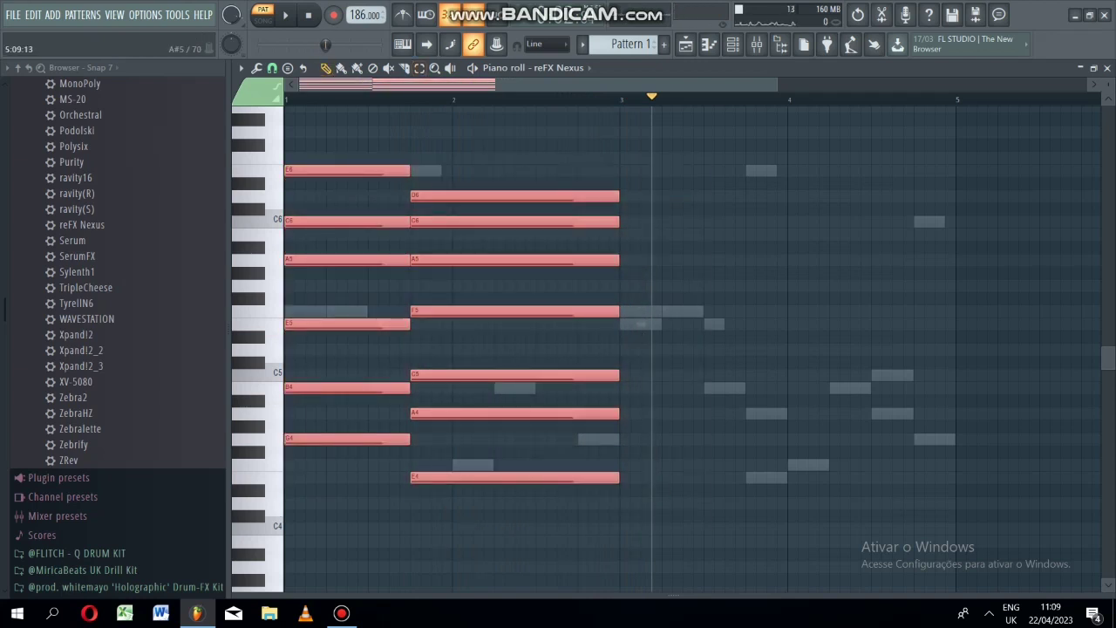
key("ctrl+b")
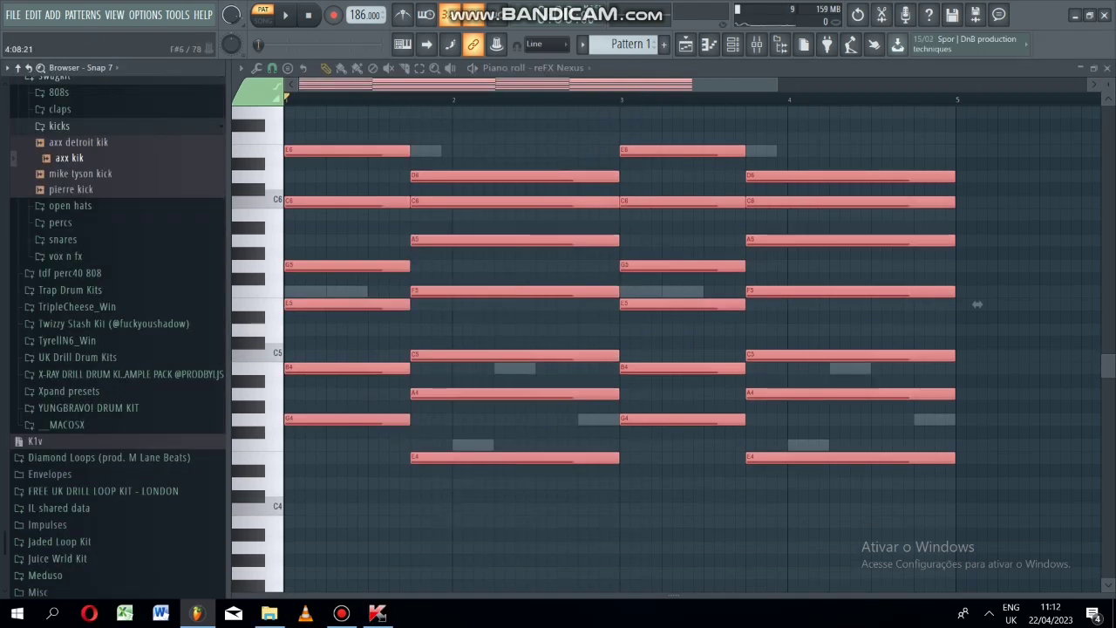
key("ctrl+d")
left_click(1106, 67)
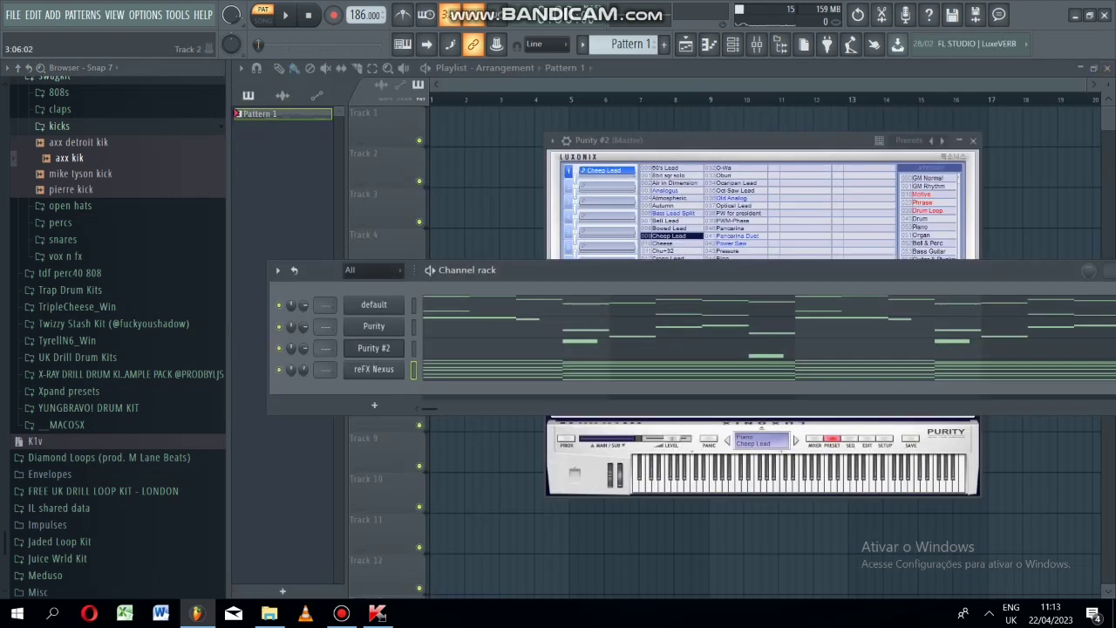
Look through the snare samples in the swagkit folder and collapse the kicks and snares folders again.
left_click(59, 126)
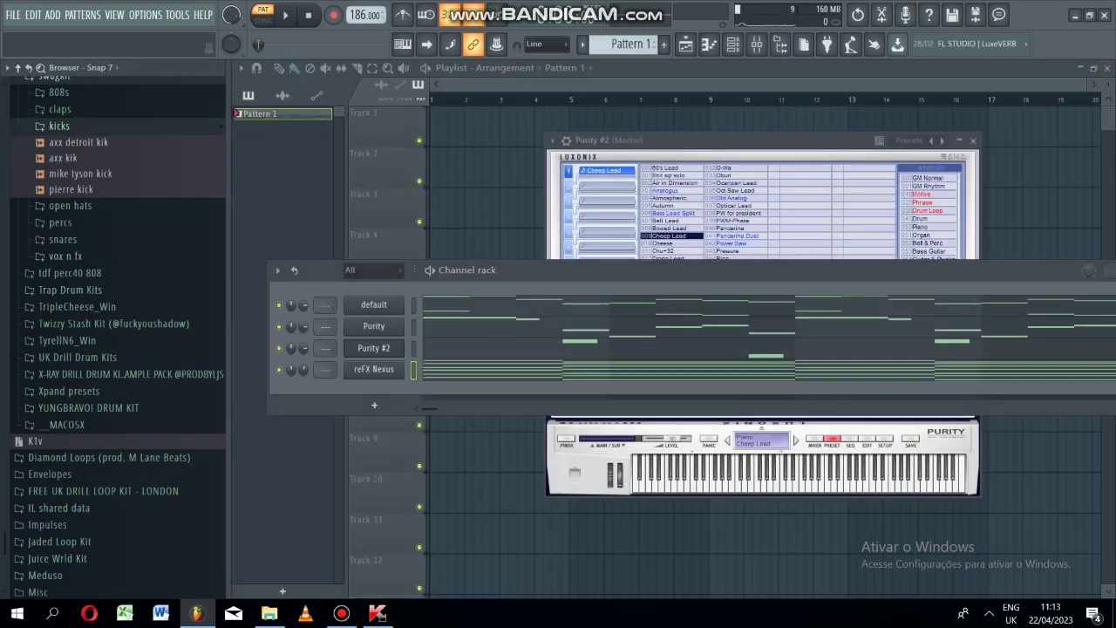
scroll(59, 126, "up", 5)
scroll(117, 338, "down", 3)
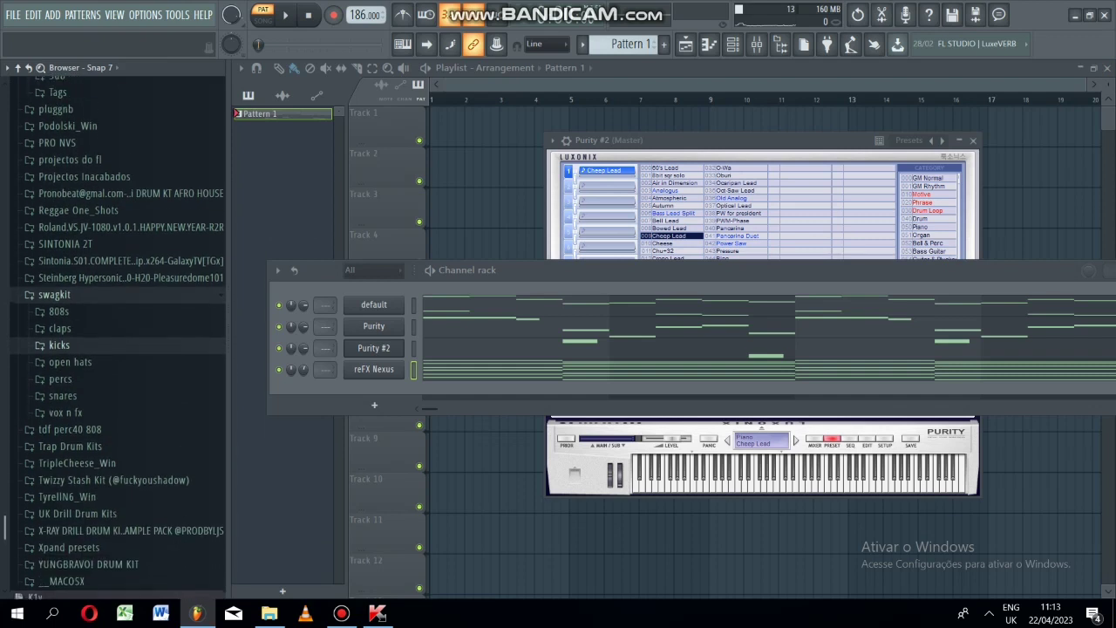
scroll(117, 338, "up", 3)
scroll(117, 338, "down", 2)
scroll(59, 395, "down", 2)
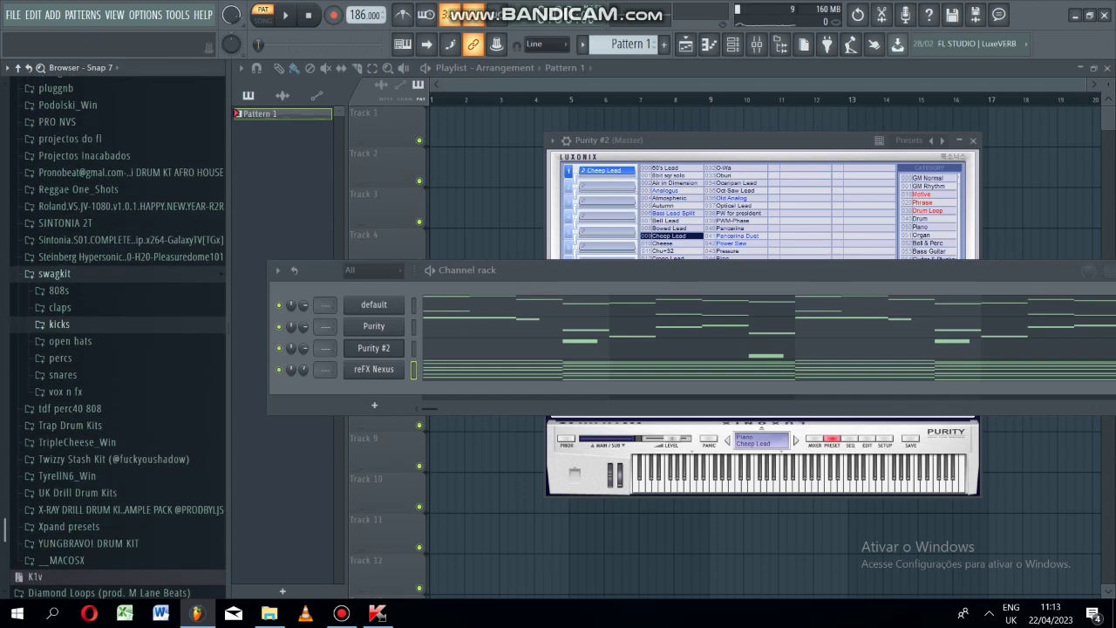
left_click(62, 375)
left_click(64, 391)
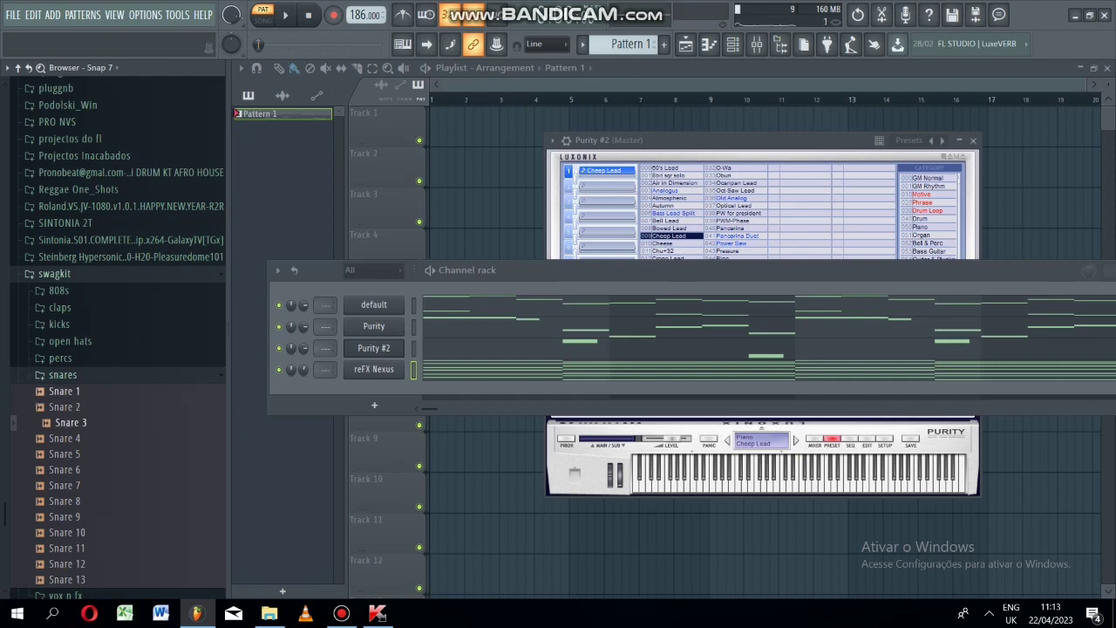
left_click(63, 375)
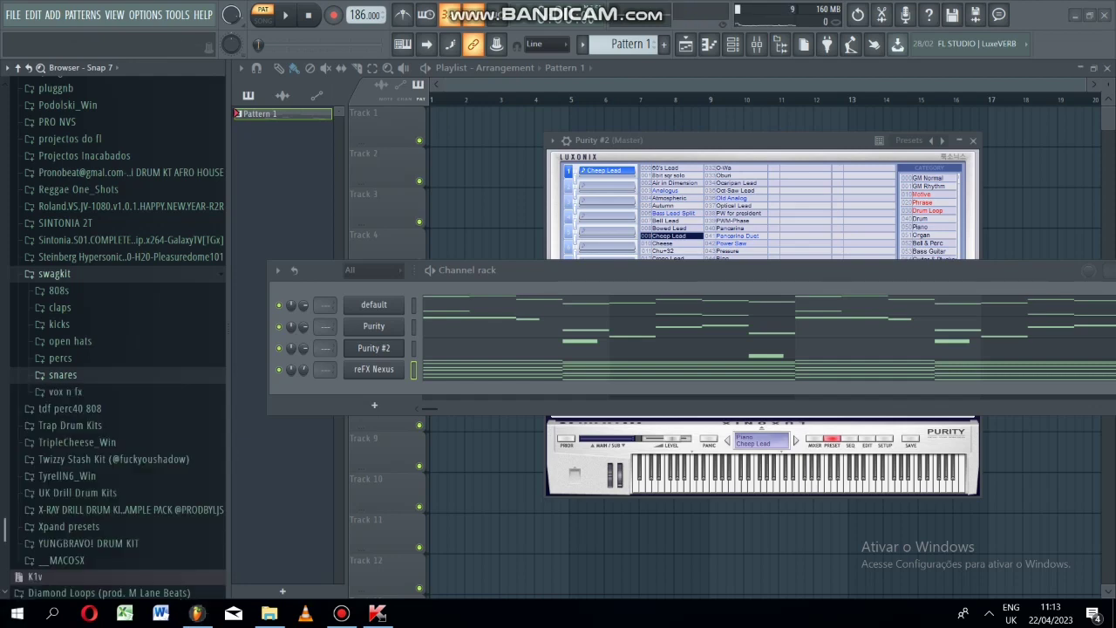
Open the Snares folder of the Lex Luger Drum Kit in Trap Drum Kits and preview Lex Snare (1).
scroll(114, 332, "up", 1)
scroll(113, 331, "down", 4)
scroll(113, 332, "down", 2)
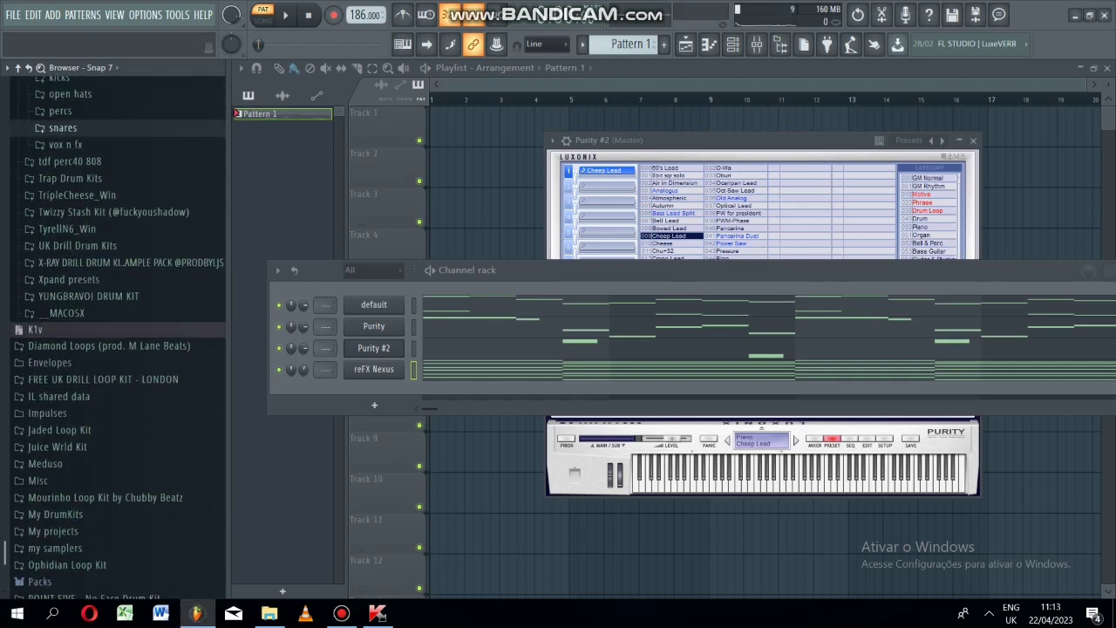
scroll(114, 331, "up", 3)
left_click(70, 254)
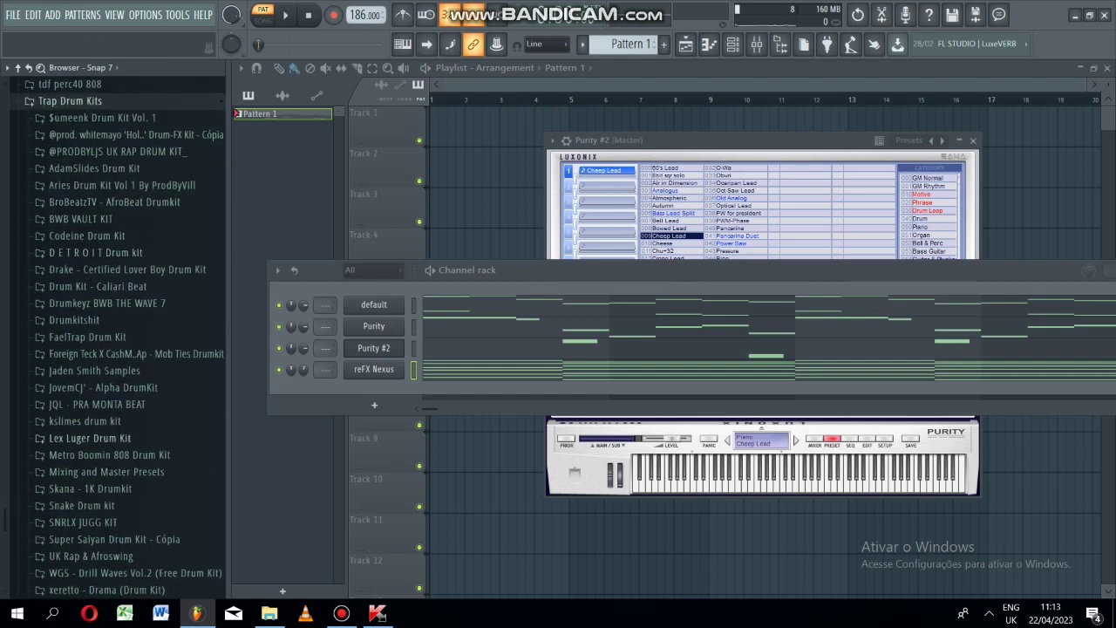
left_click(90, 438)
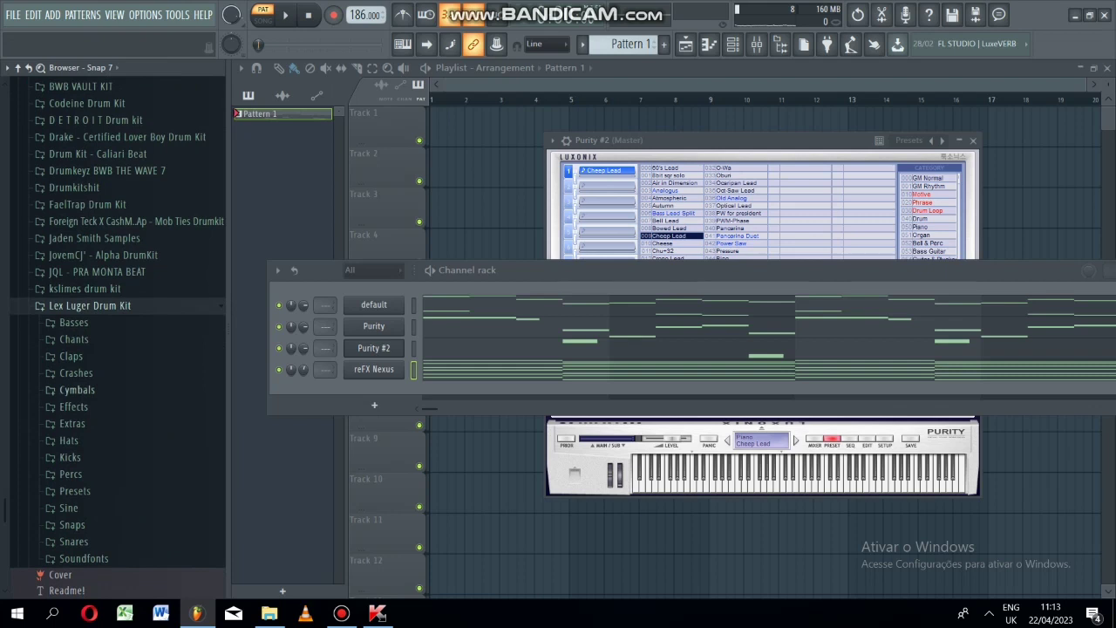
left_click(74, 541)
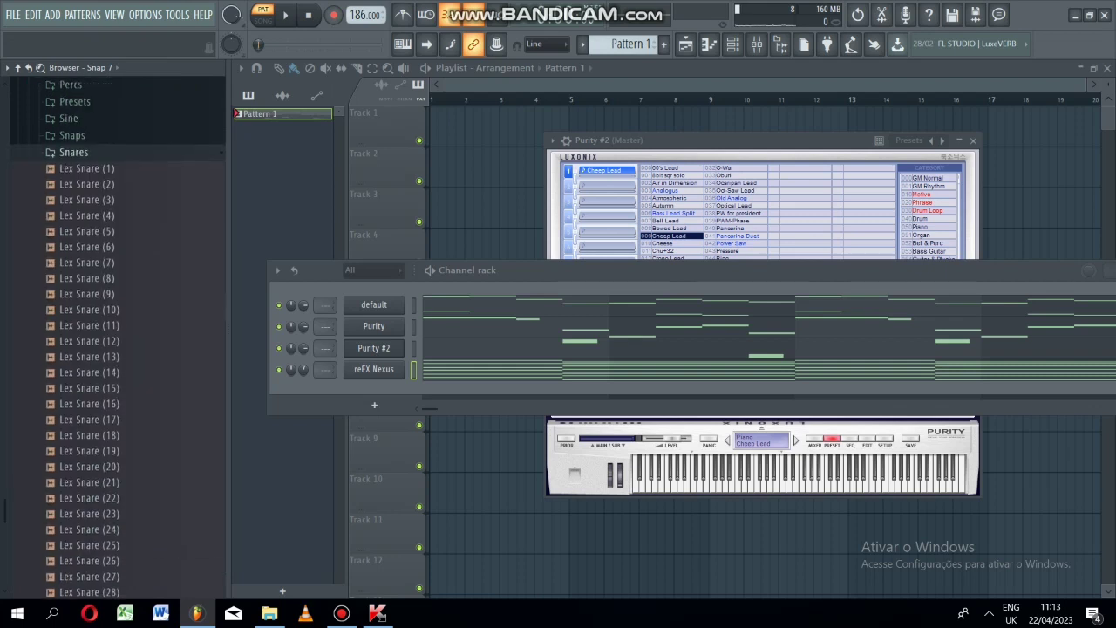
left_click(87, 166)
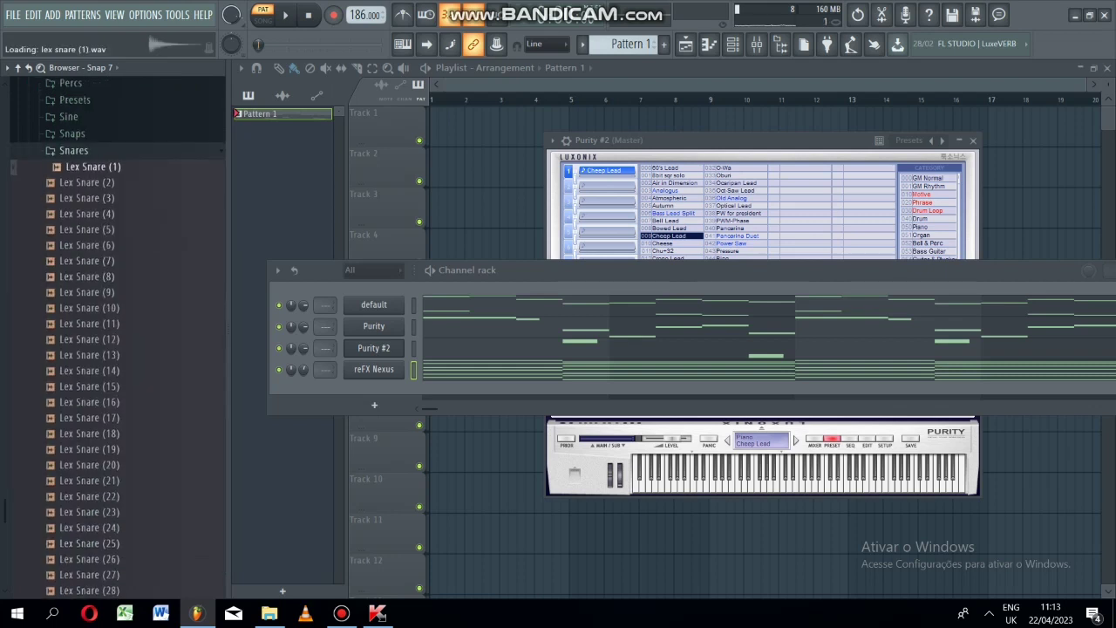
Audition the Lex Luger snares in reverse order from Lex Snare (27) to Lex Snare (17).
scroll(86, 170, "up", 5)
scroll(86, 170, "down", 4)
scroll(113, 331, "down", 3)
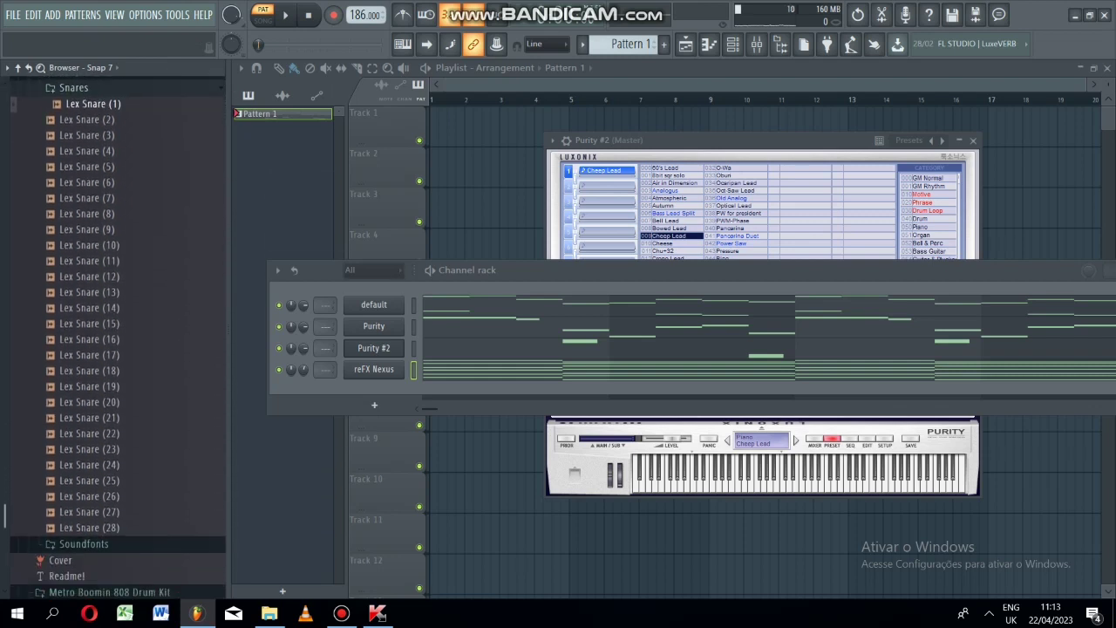
key("Up")
key("Up")
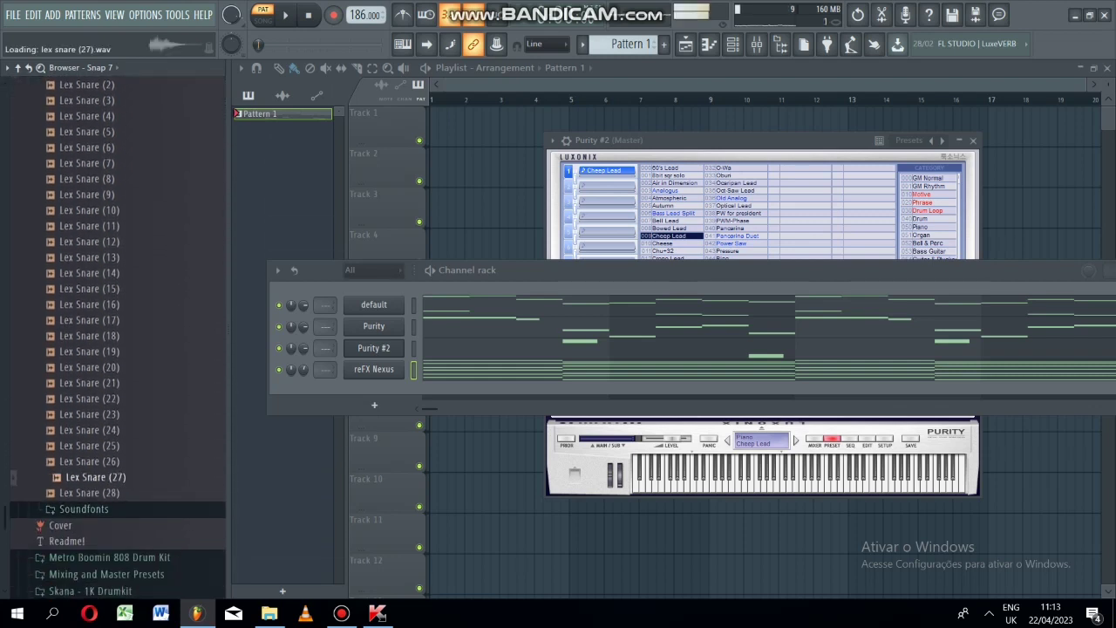
key("Up")
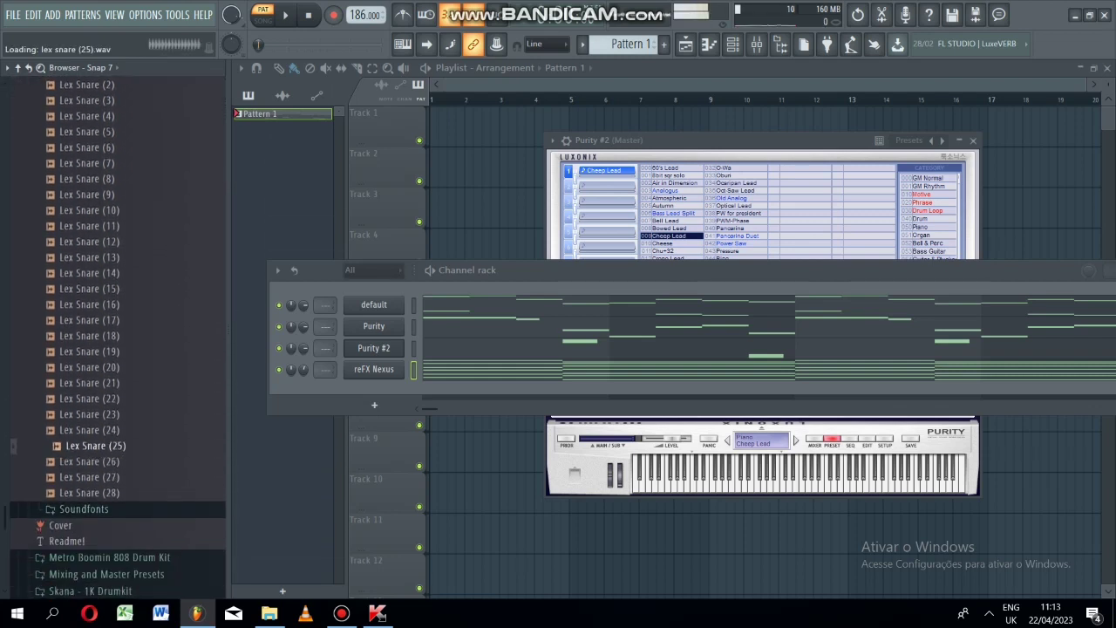
key("Up")
key("Up")
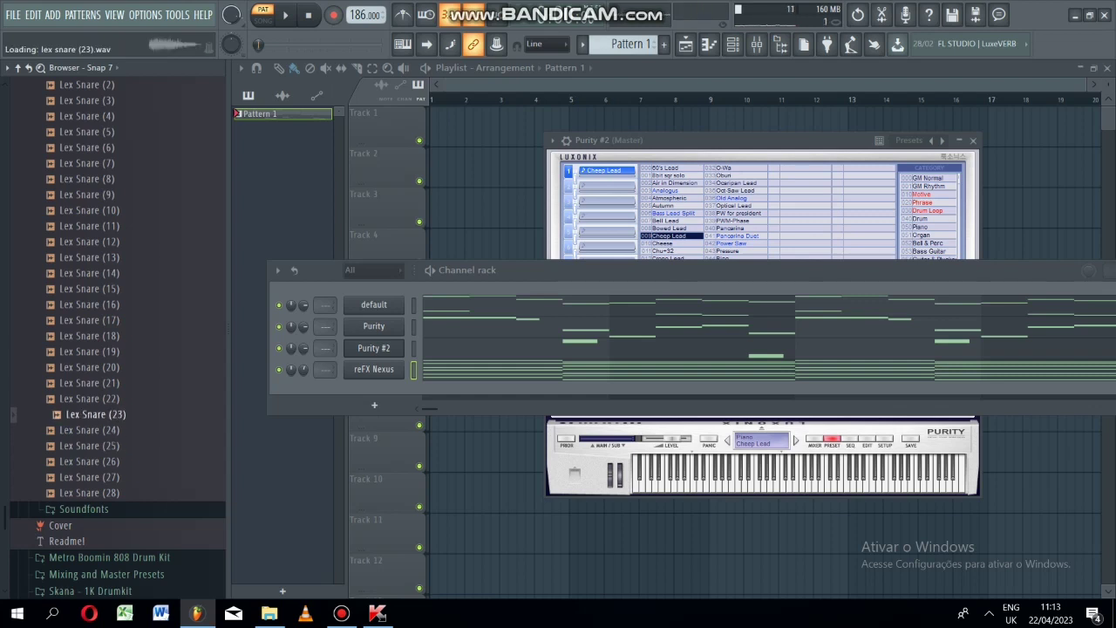
key("Up")
key("Up")
key("Up")
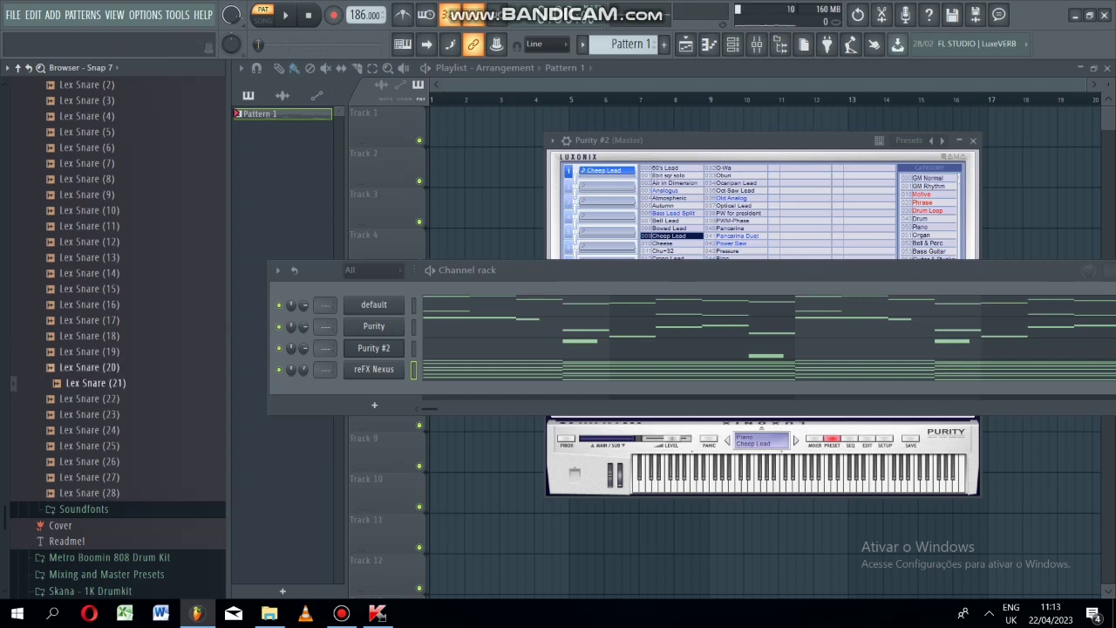
key("Up")
key("Up")
key("Up")
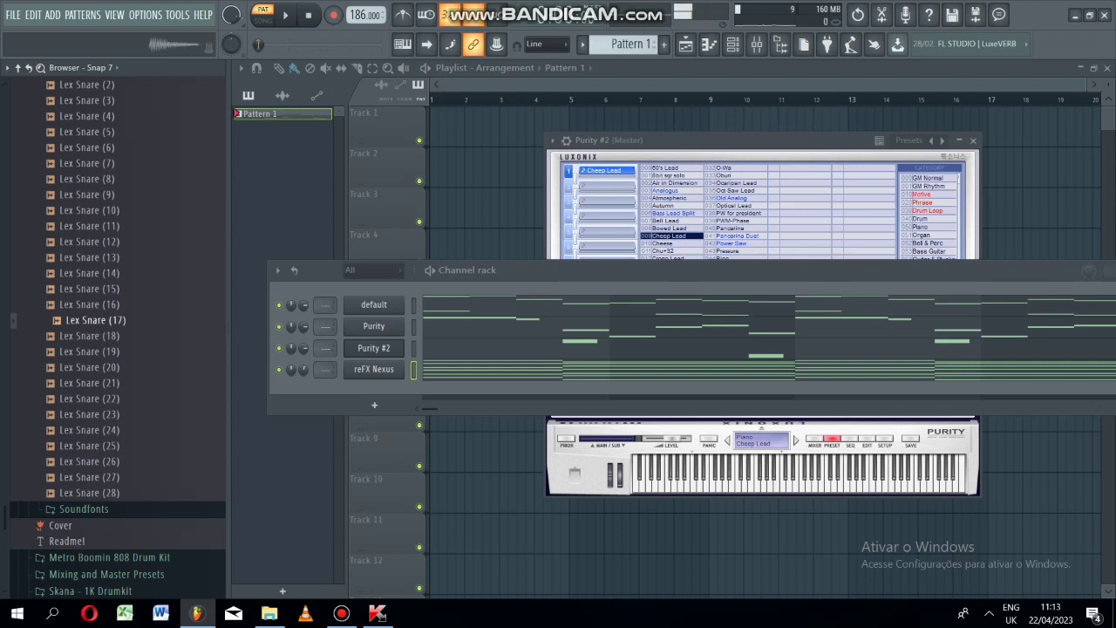
Add Lex Snare (17) as a new channel and open its piano roll with the velocity lane shown.
left_click_drag(96, 320, 335, 414)
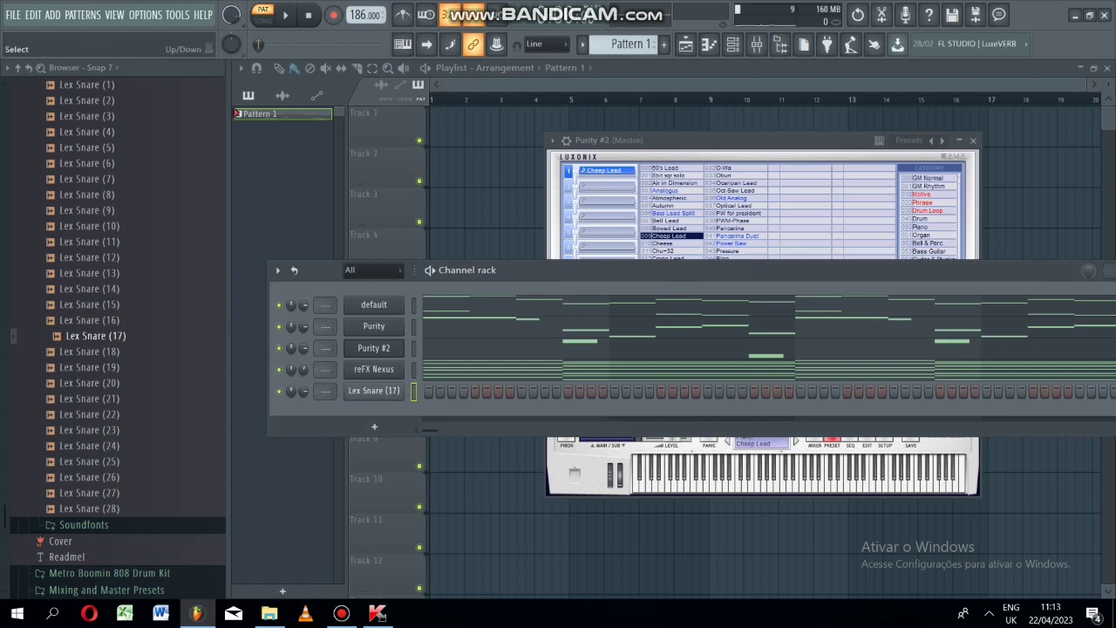
right_click(410, 388)
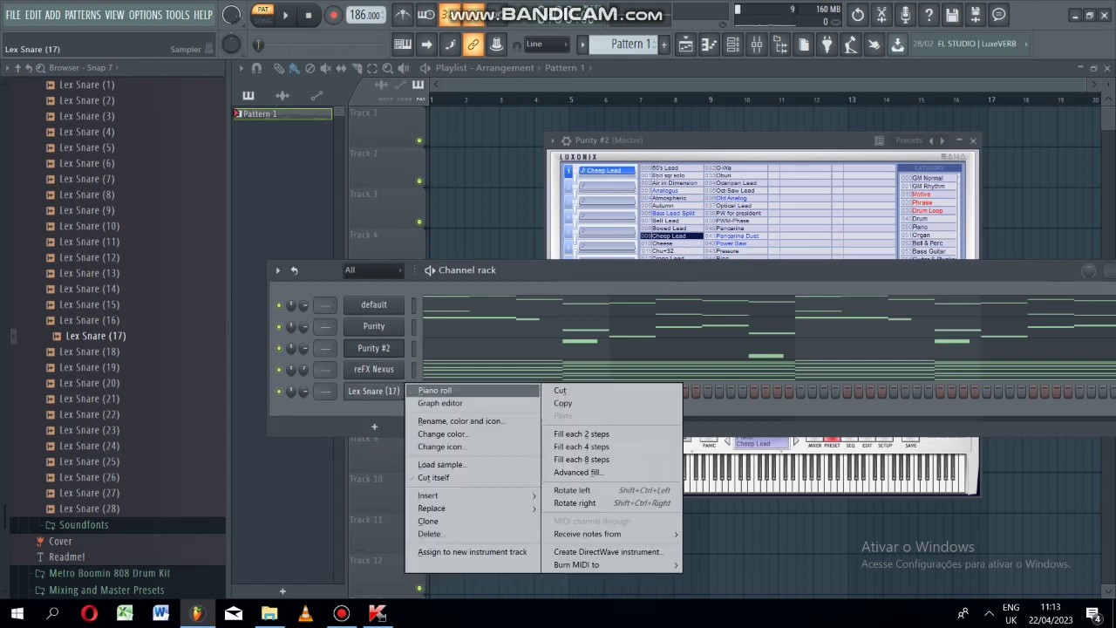
left_click(440, 392)
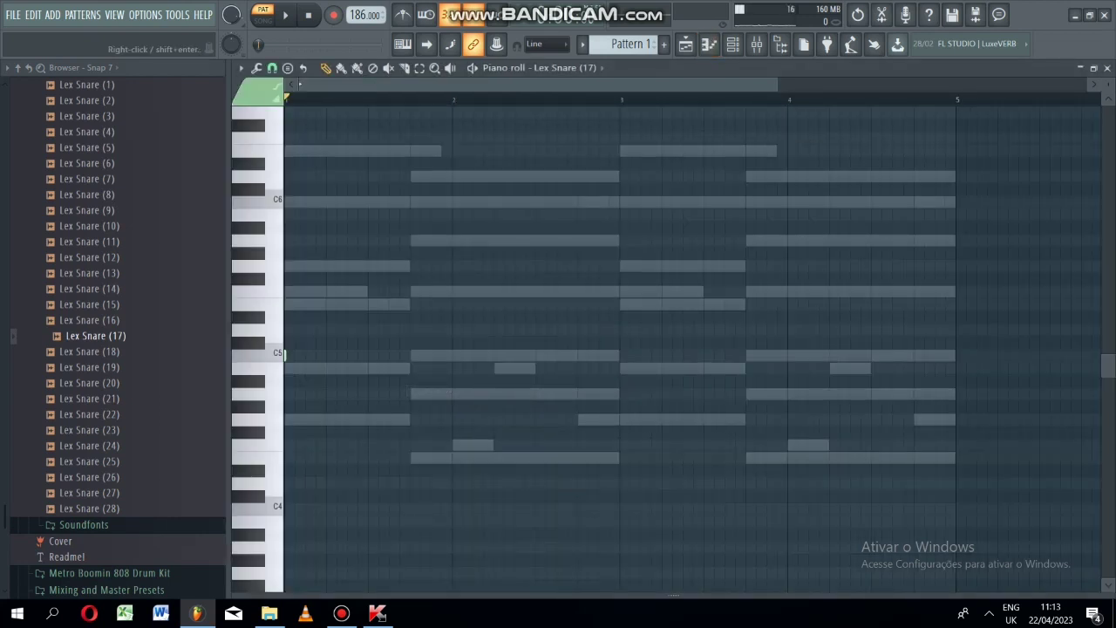
right_click(323, 596)
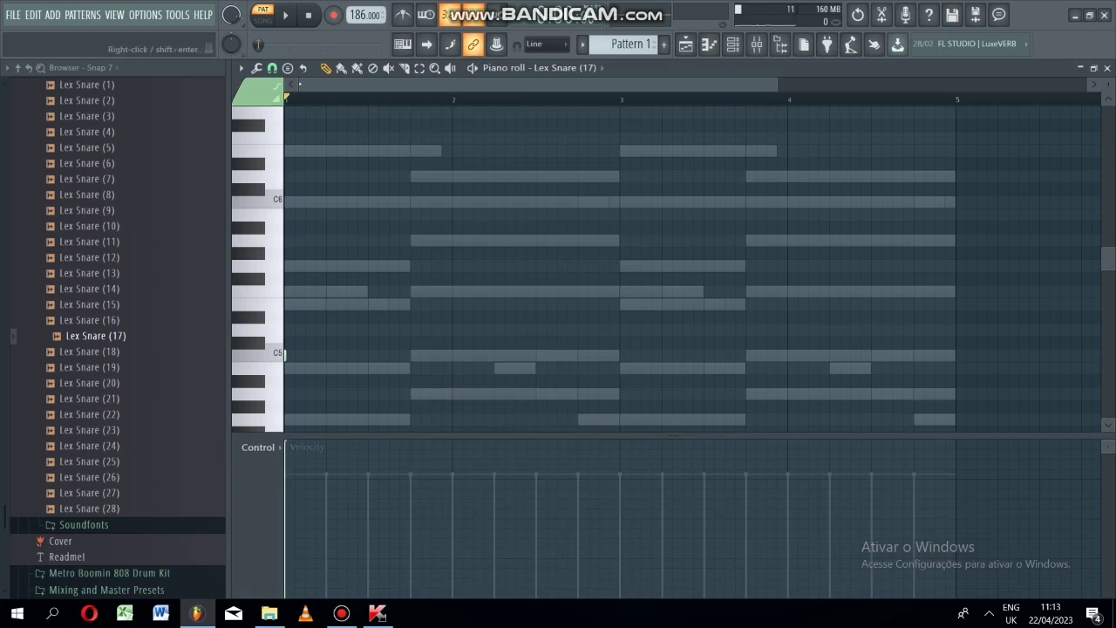
Try C5 snare hits at steps 7 and 13 of bar 1 and play the pattern back.
key("space")
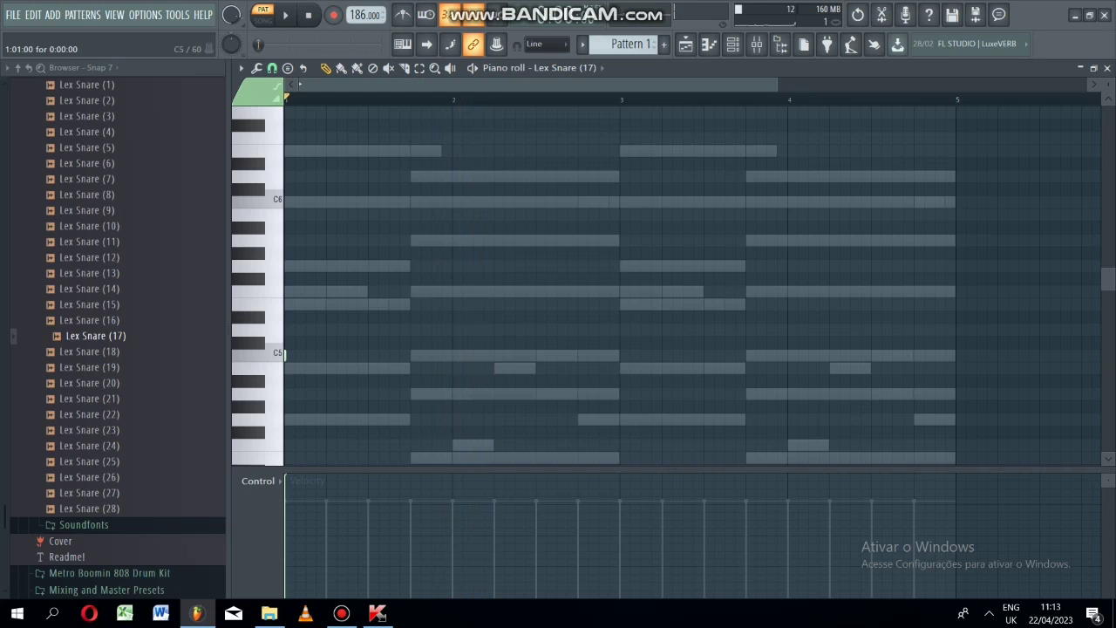
left_click(347, 355)
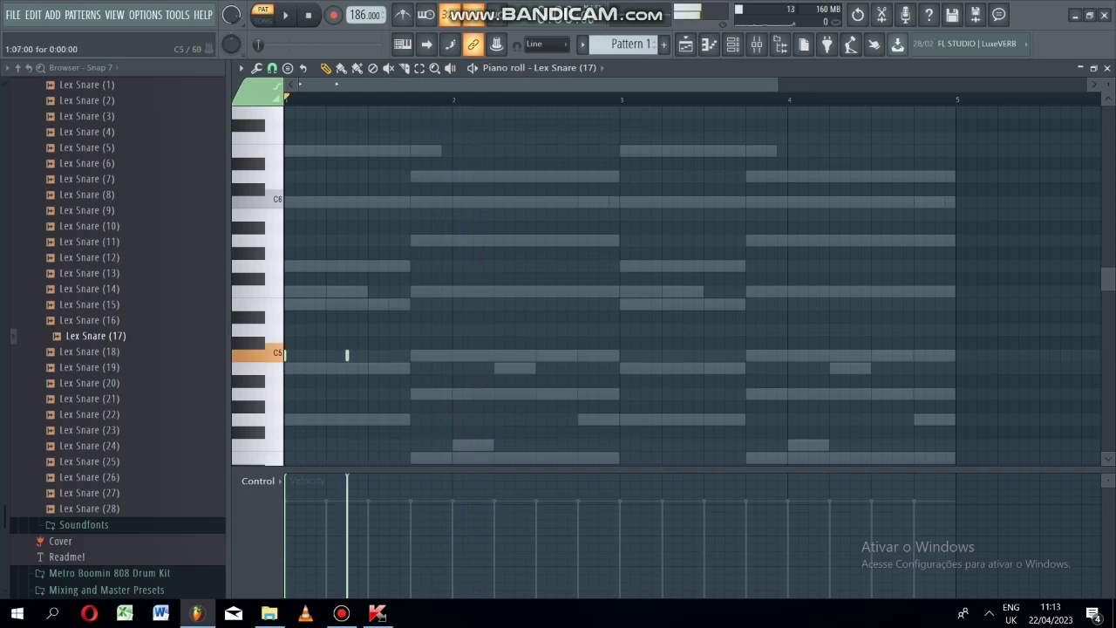
left_click(410, 354)
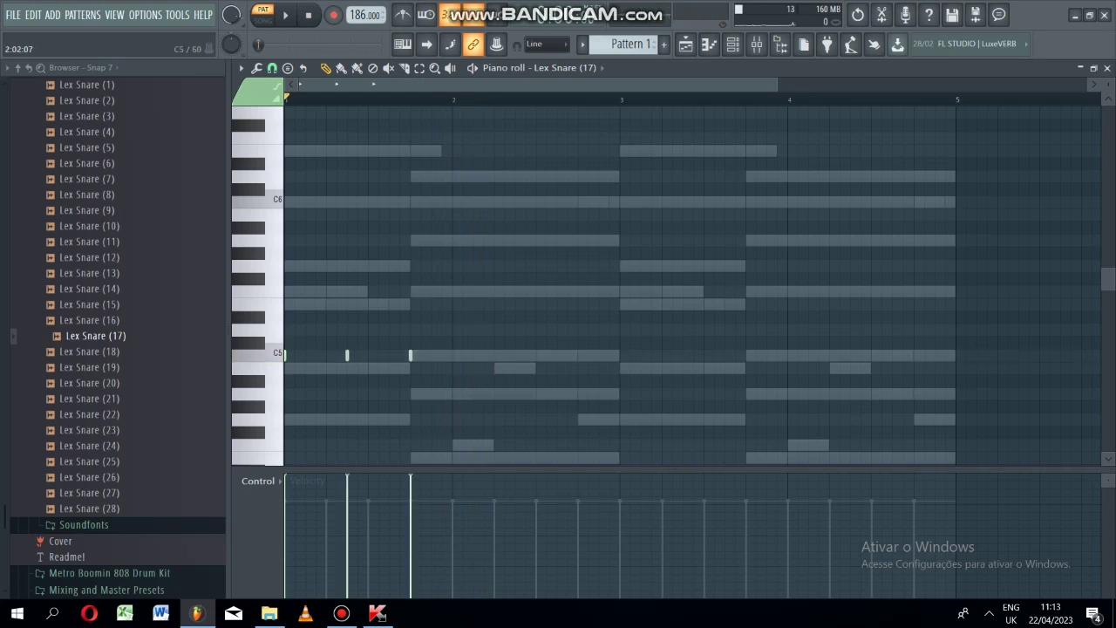
key("space")
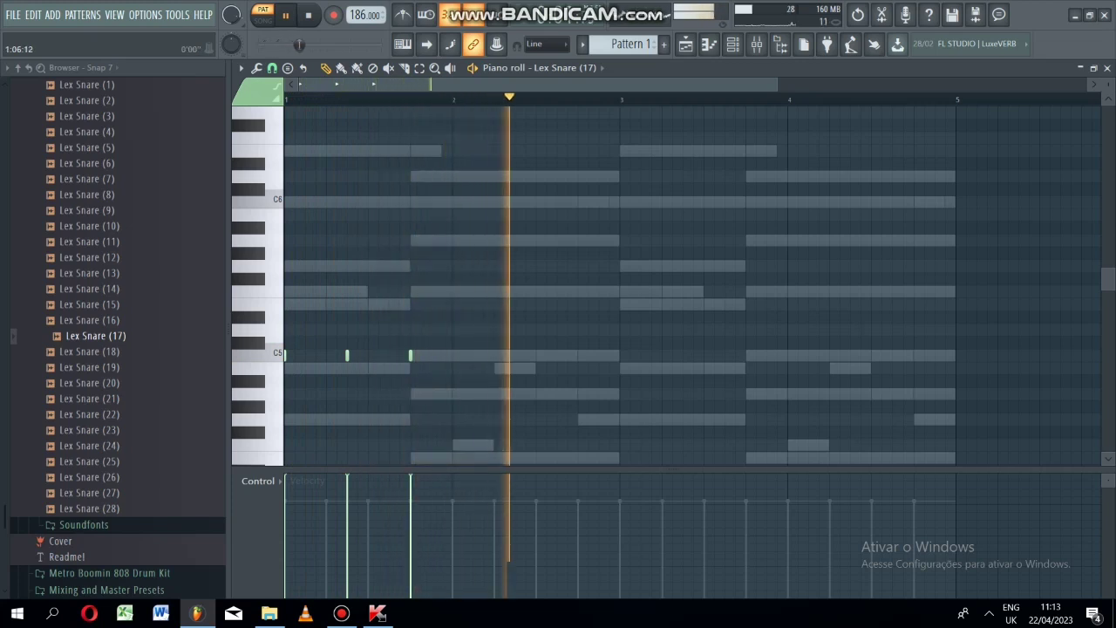
key("space")
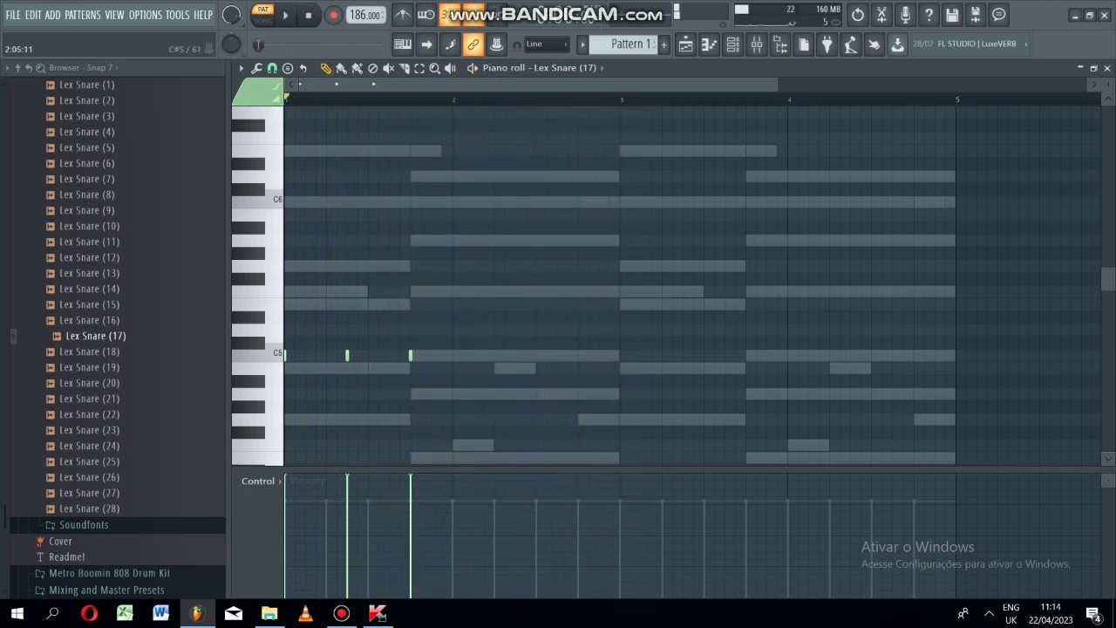
Place C5 snare hits at steps 3, 5 and 11 of bar 2 and play the pattern back.
left_click(489, 355)
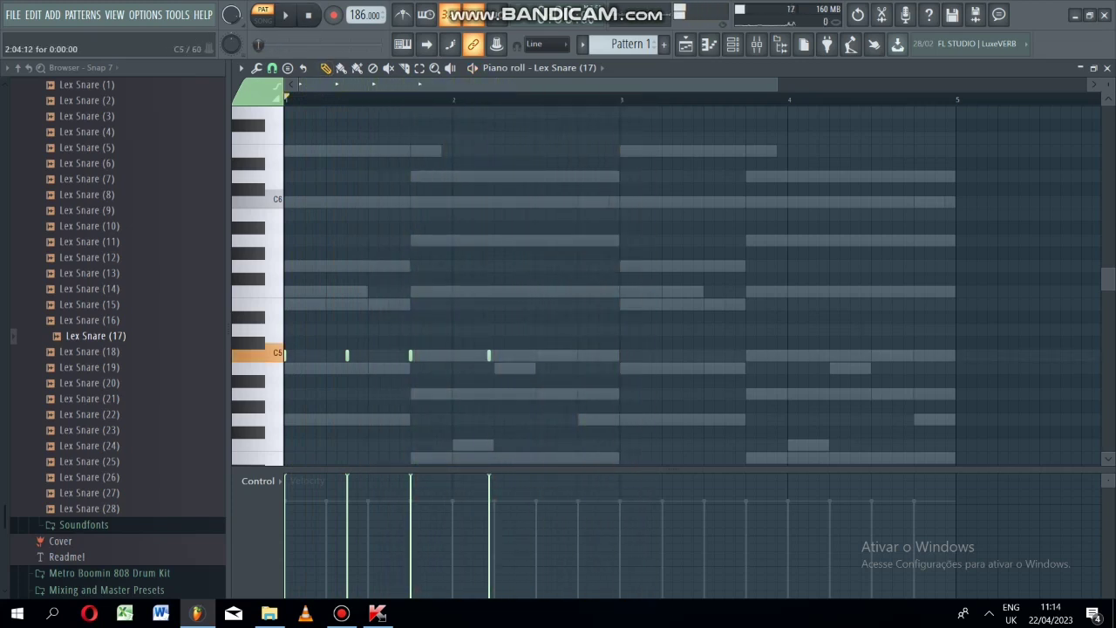
left_click_drag(489, 355, 495, 355)
left_click(473, 355)
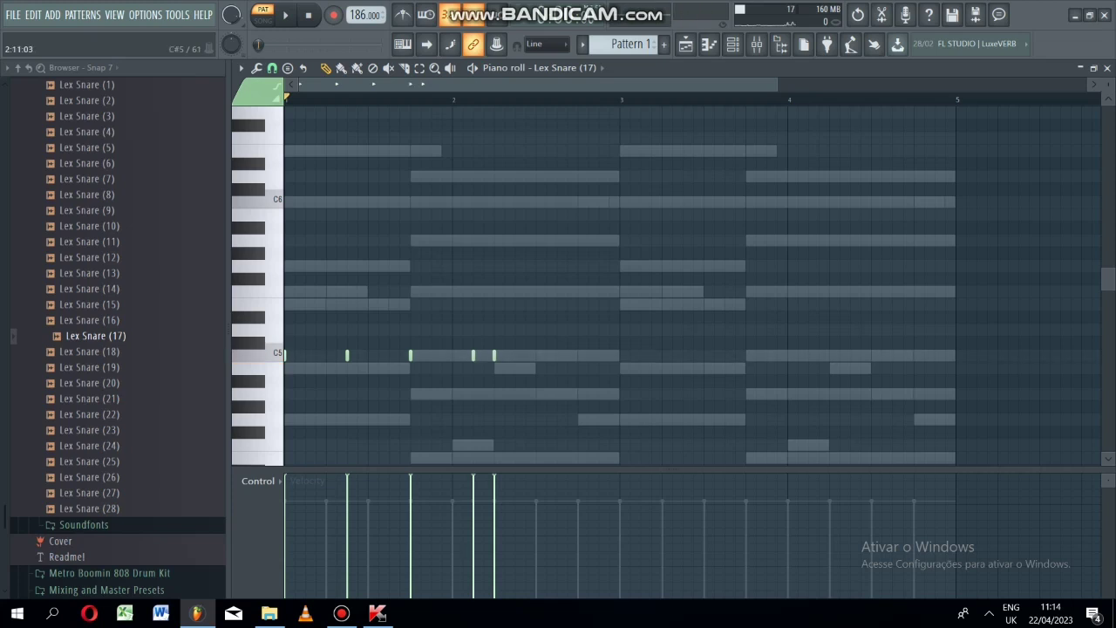
left_click(557, 355)
key("space")
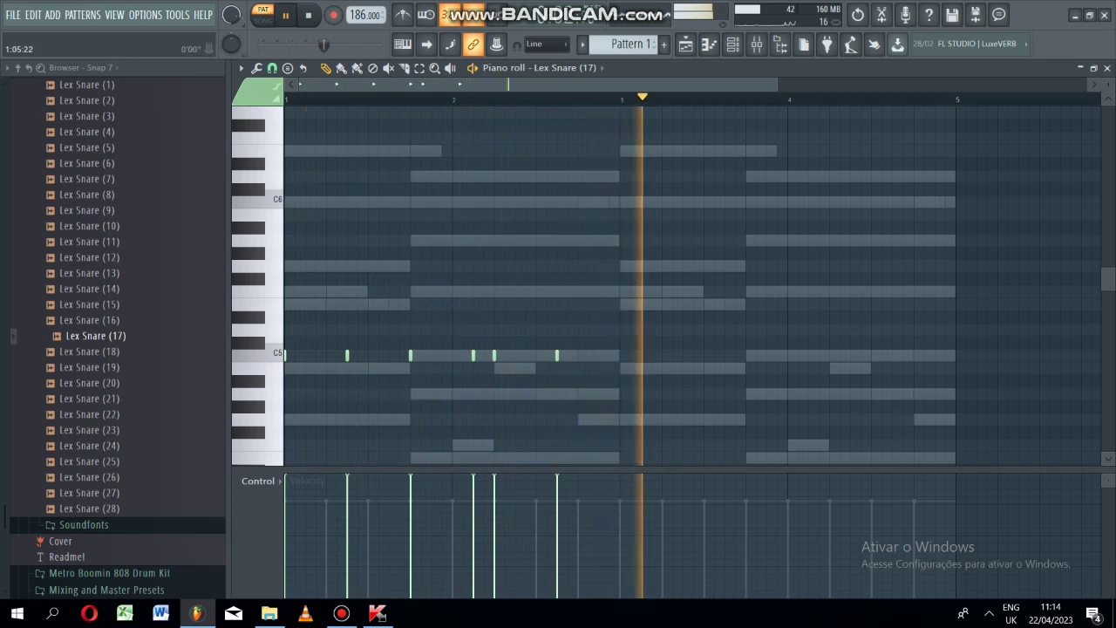
key("space")
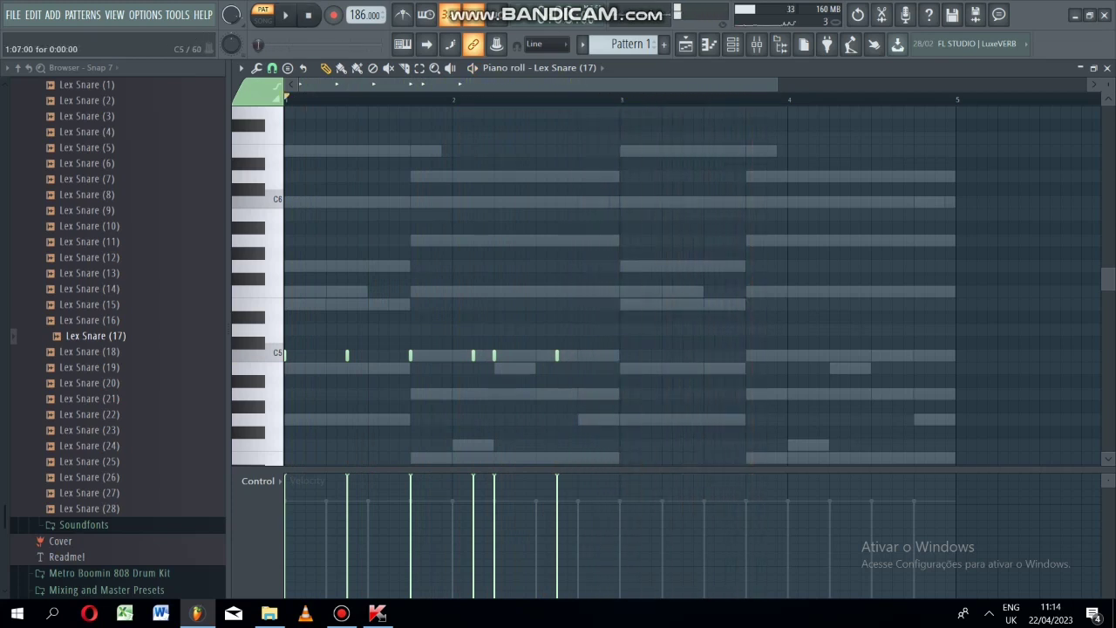
Remove the snare hits at steps 7 and 13 of bar 1, set the bar 2 step 3 hit's velocity to 70%, and play back.
right_click(348, 355)
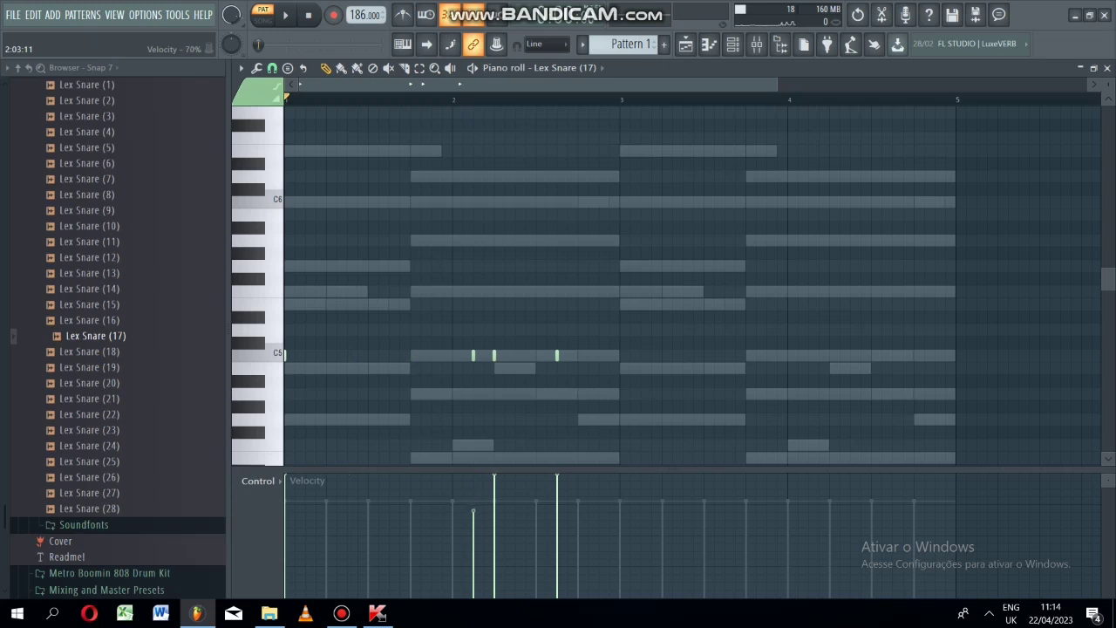
key("space")
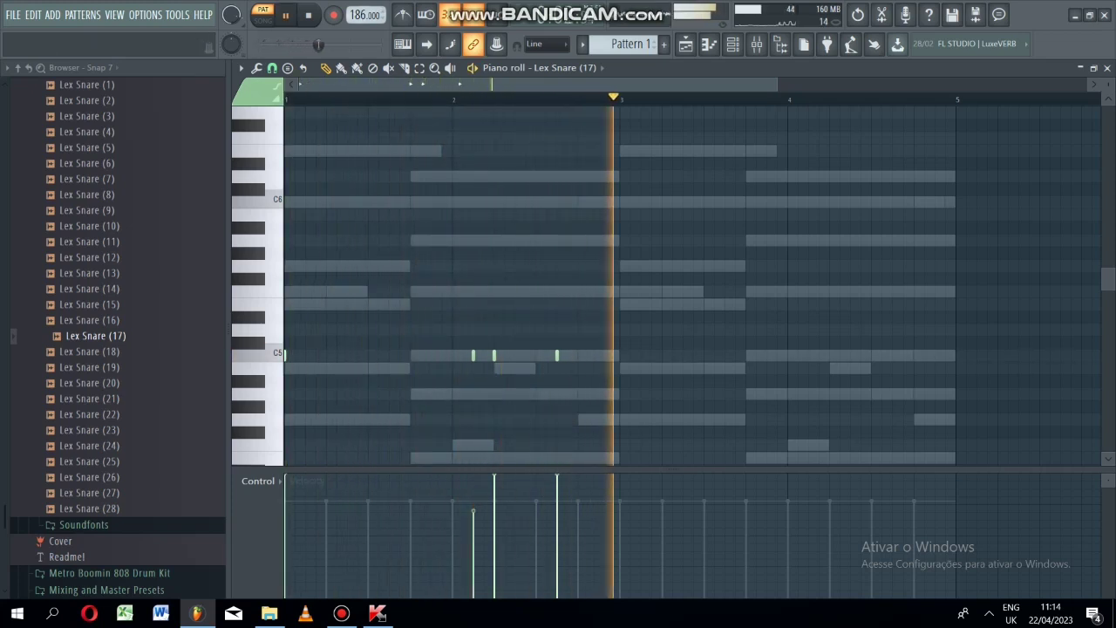
key("space")
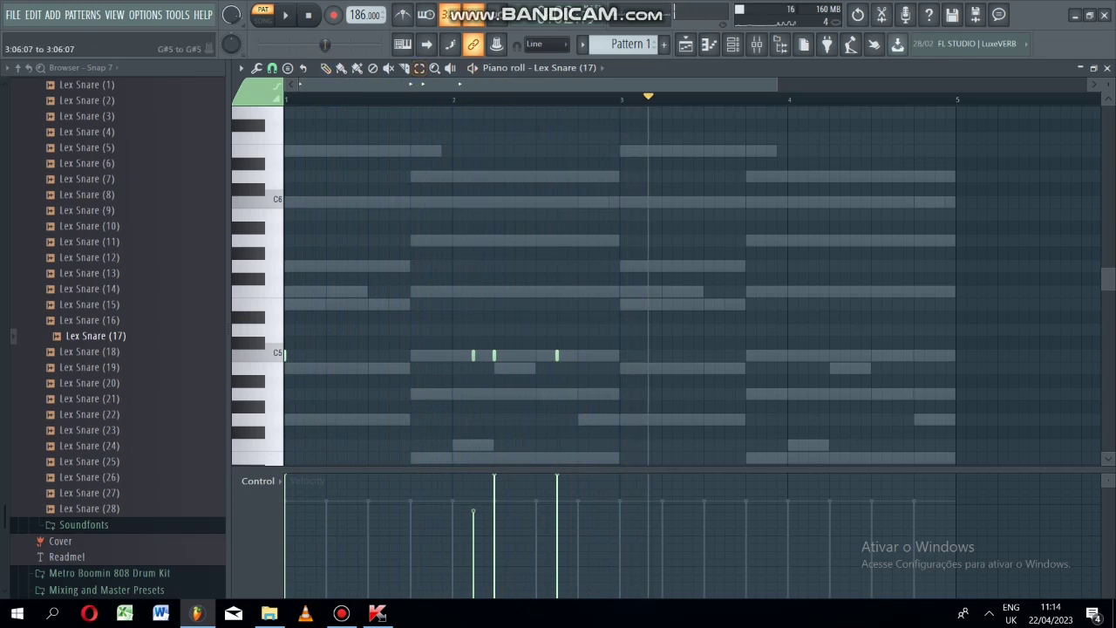
Duplicate all the snare hits and shift the copy so that it starts on the first beat of bar 3.
key("ctrl+a")
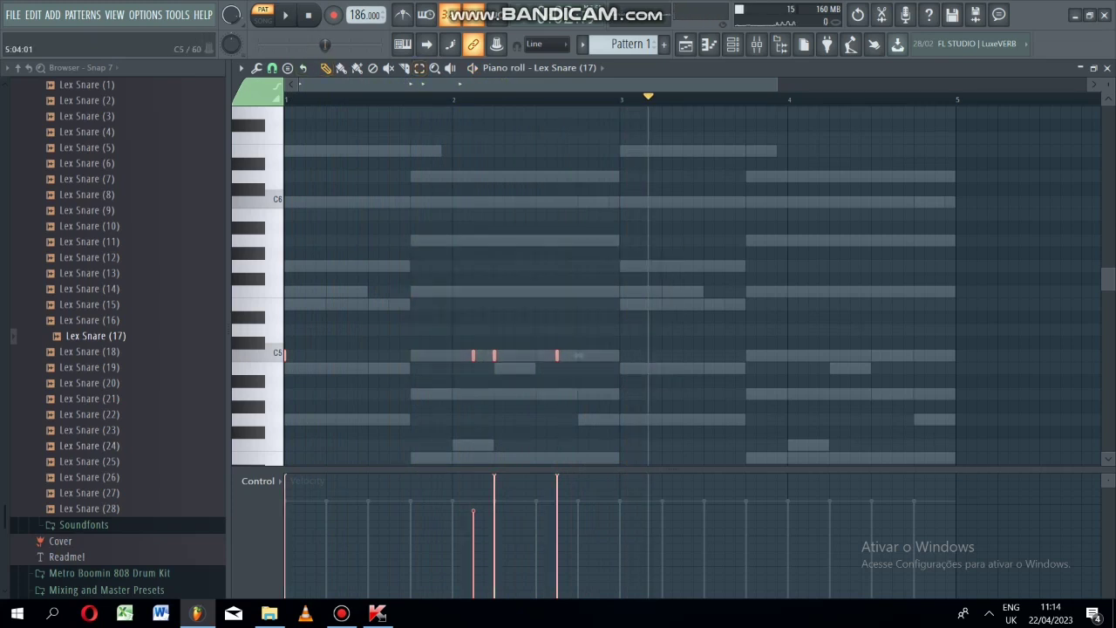
key("ctrl+b")
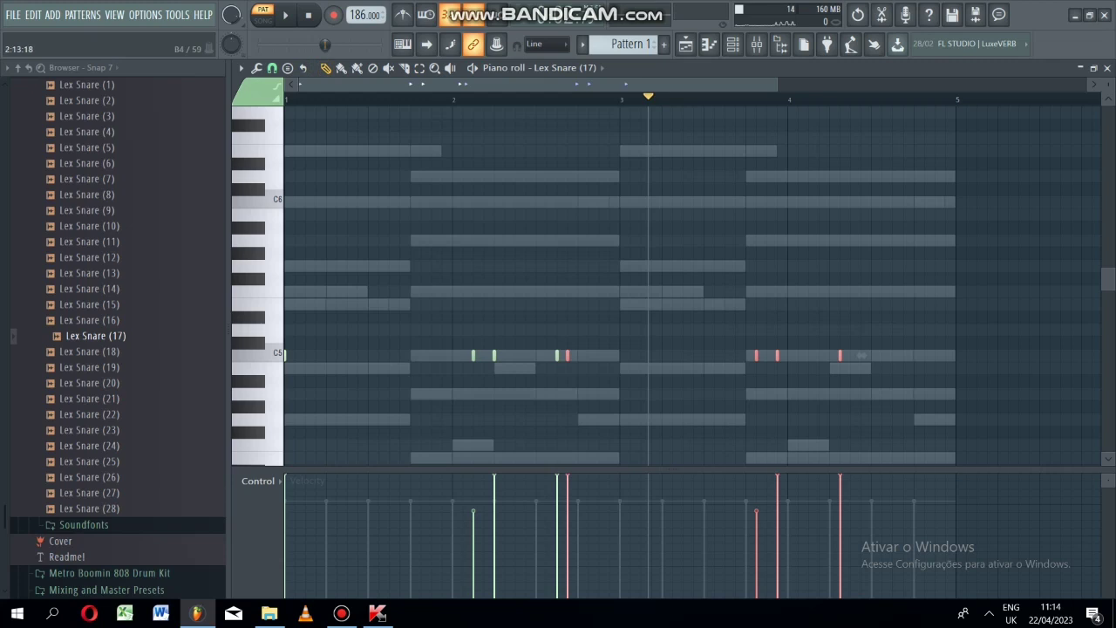
left_click_drag(568, 355, 619, 355)
left_click(751, 394)
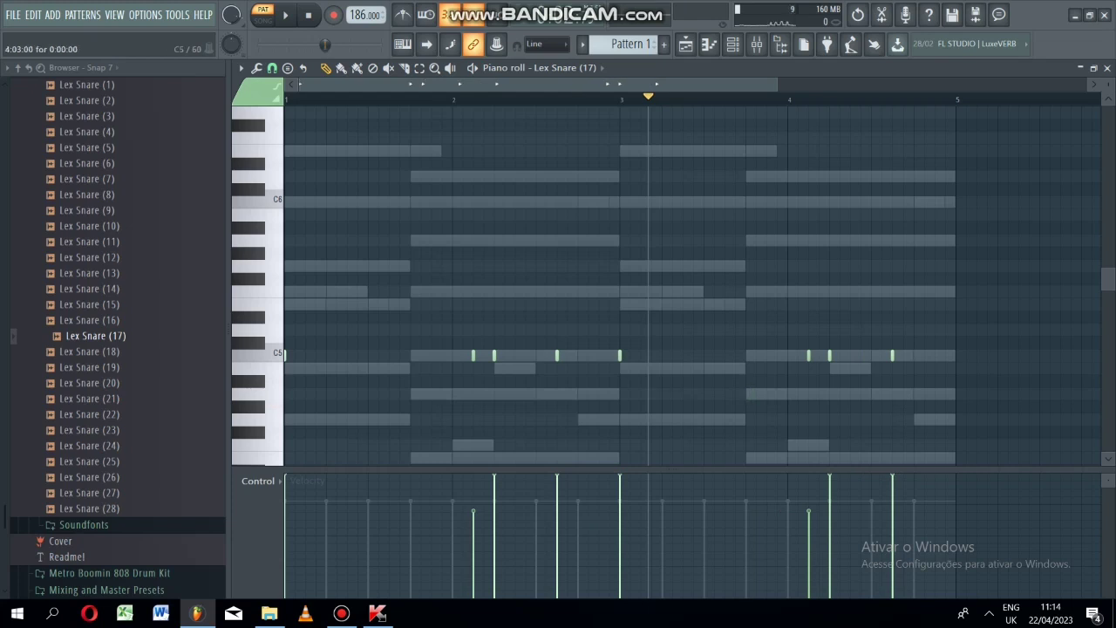
Add a softer C5 snare hit at step 11 and a full-velocity one at step 13 of bar 3, and play back.
left_click(724, 355)
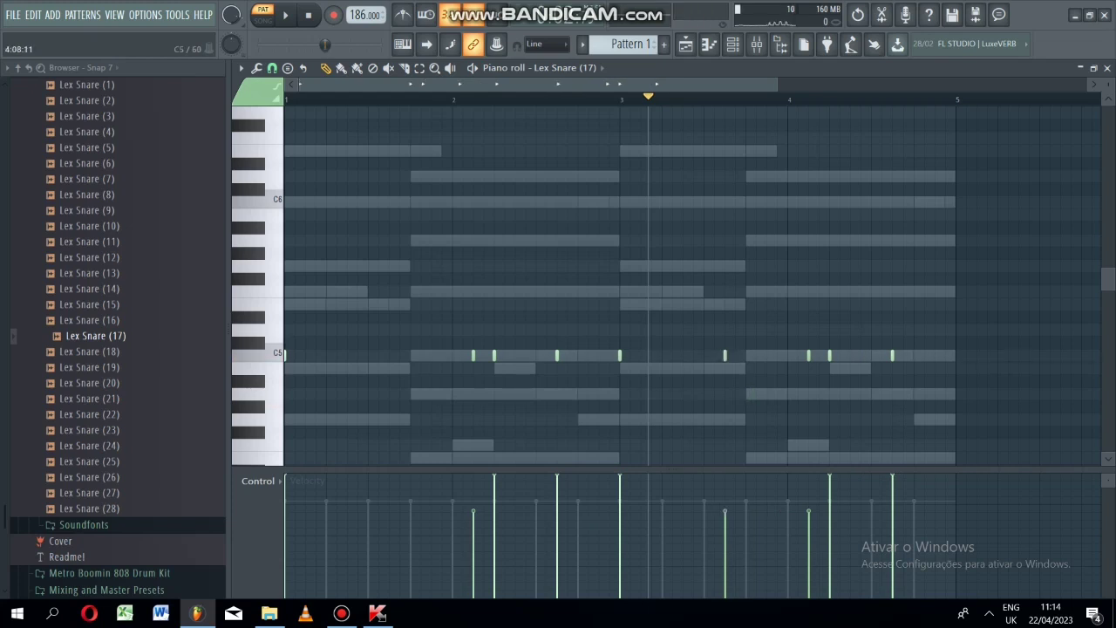
left_click(830, 354)
left_click(747, 355)
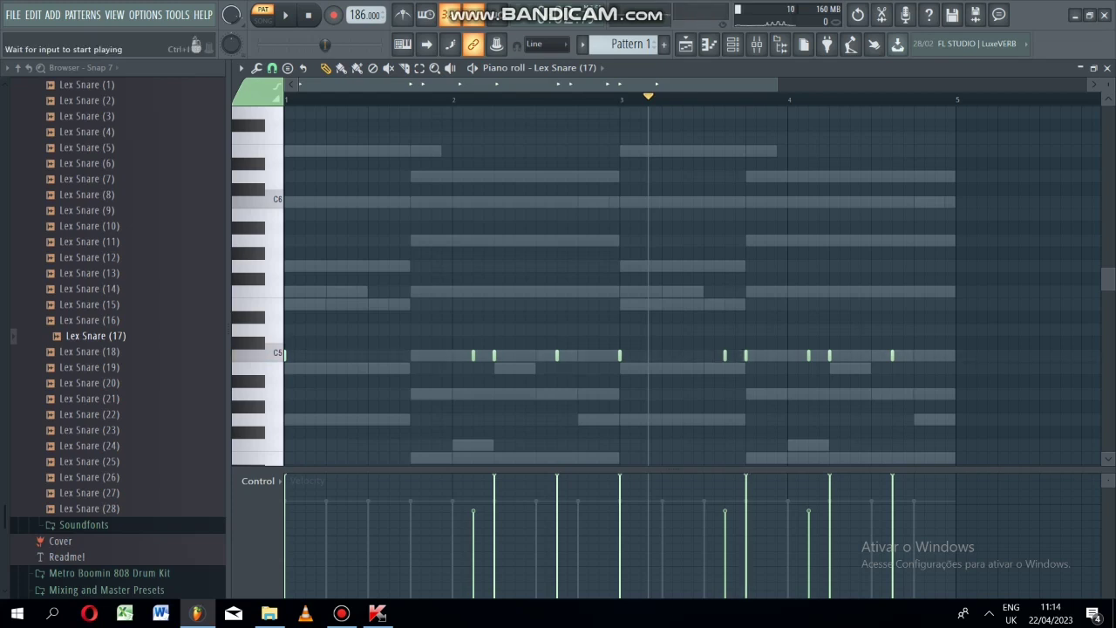
key("space")
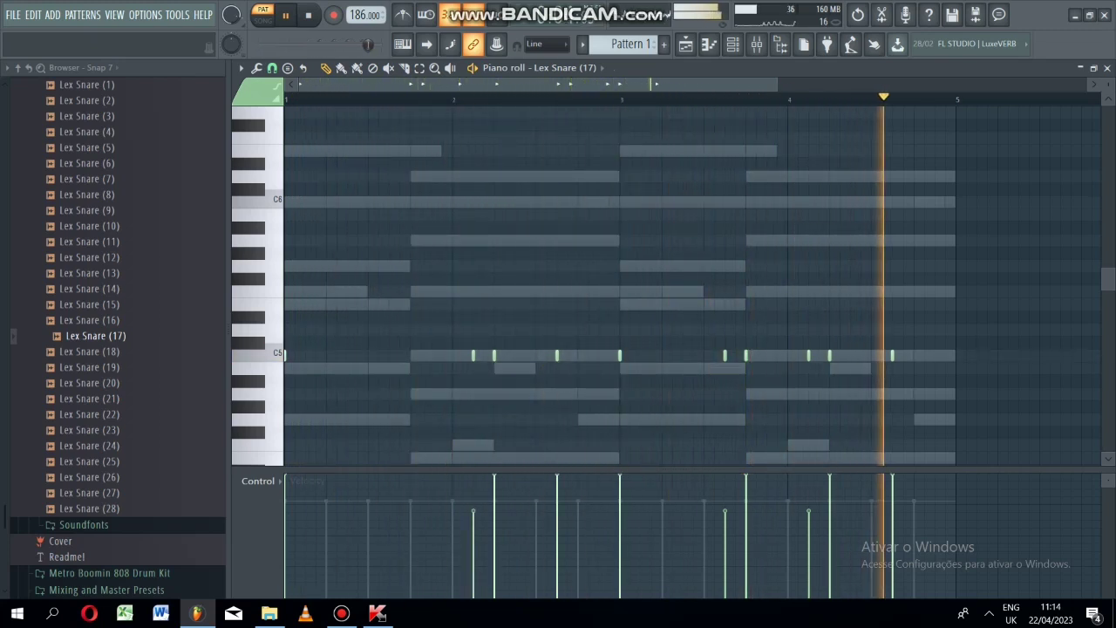
key("space")
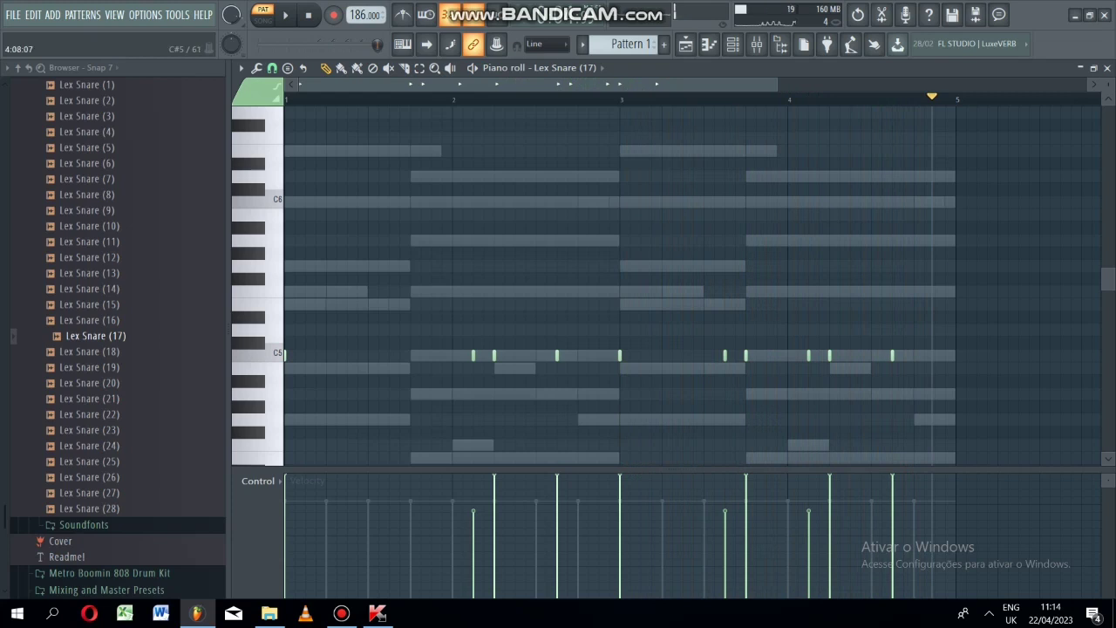
Try two extra C5 snare hits at steps 7 and 8 of bar 4 with lowered velocity and play the pattern.
left_click(872, 356)
left_click(850, 354)
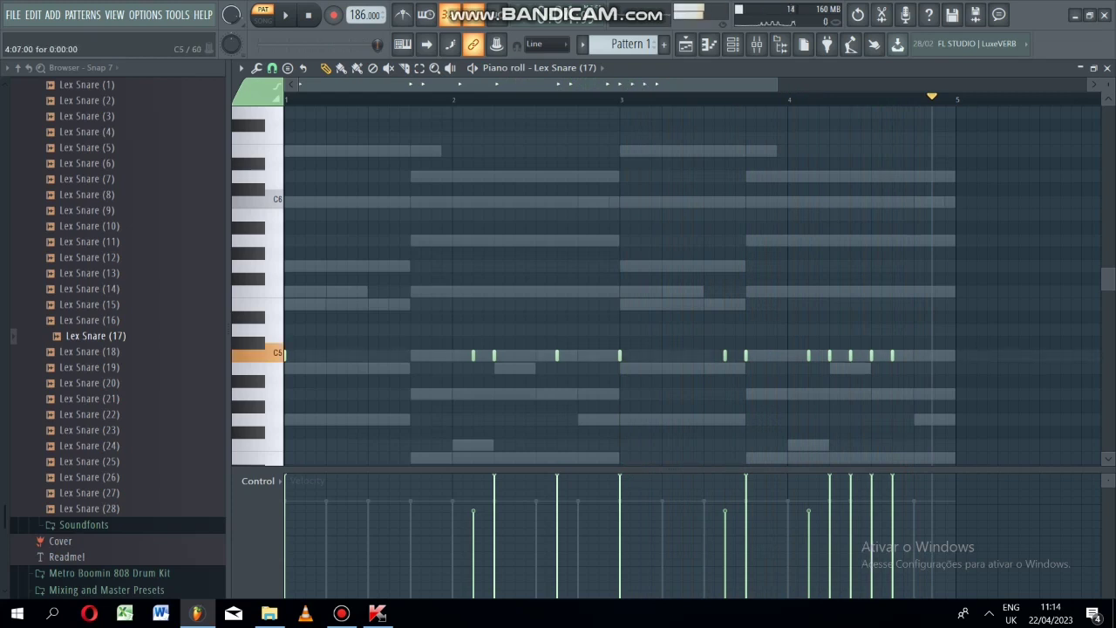
right_click(870, 354)
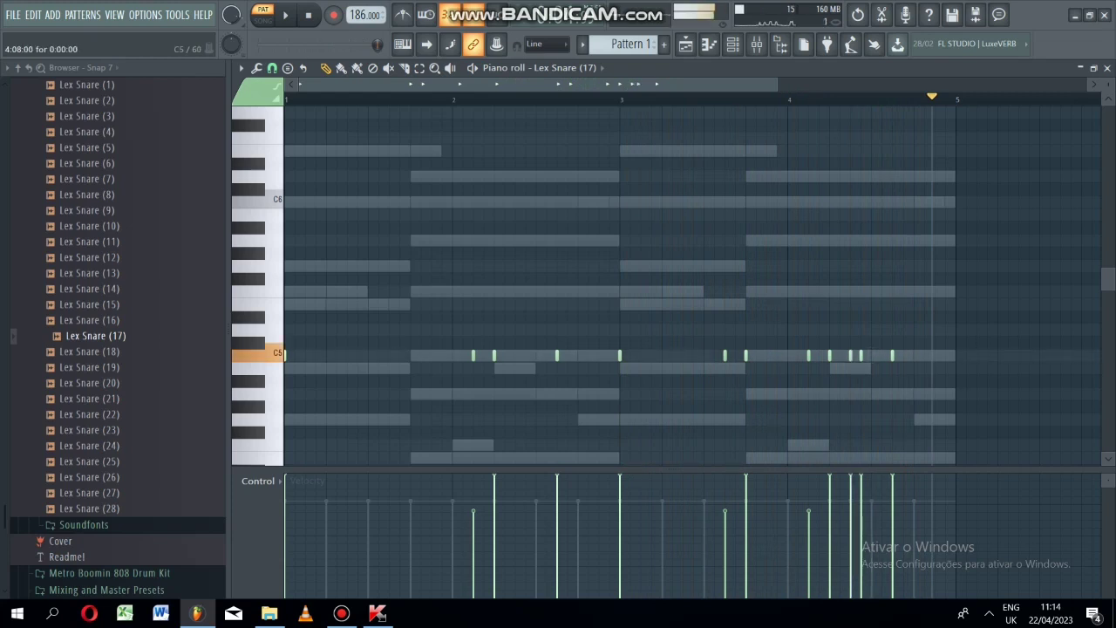
left_click(860, 355)
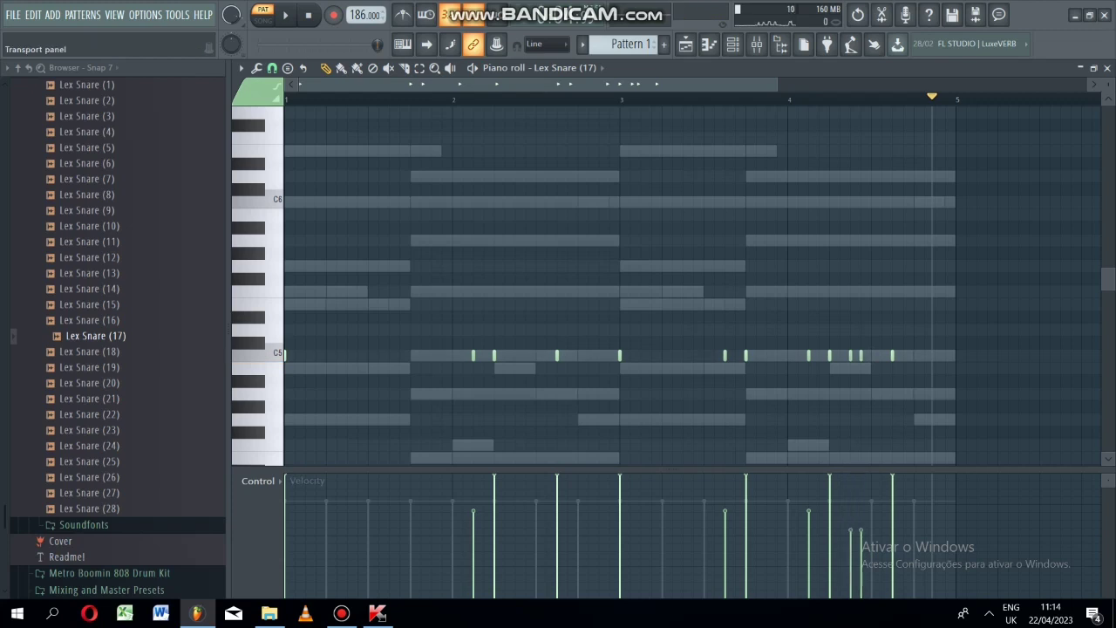
key("space")
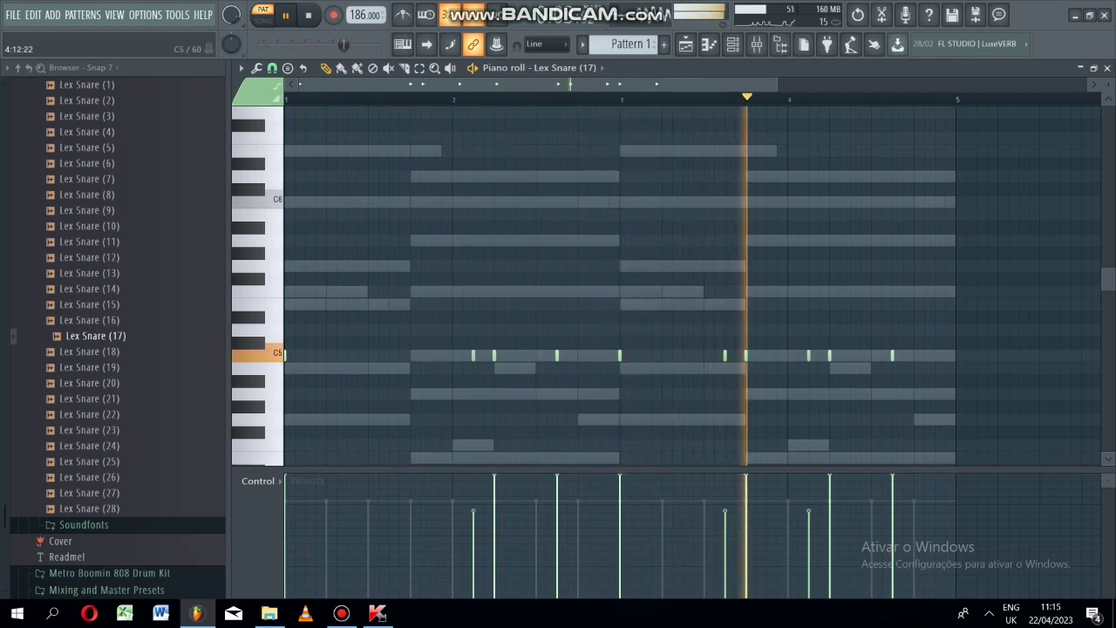
Add a C5 snare hit at step 15 of bar 4 with 80% velocity, and close the piano roll.
left_click(936, 356)
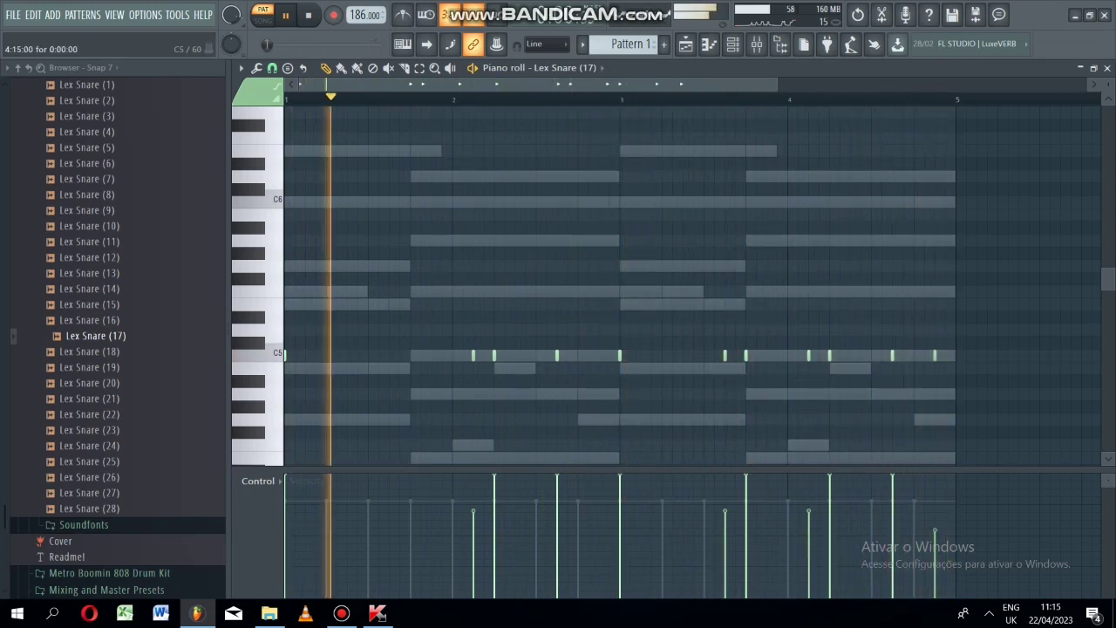
left_click(934, 503)
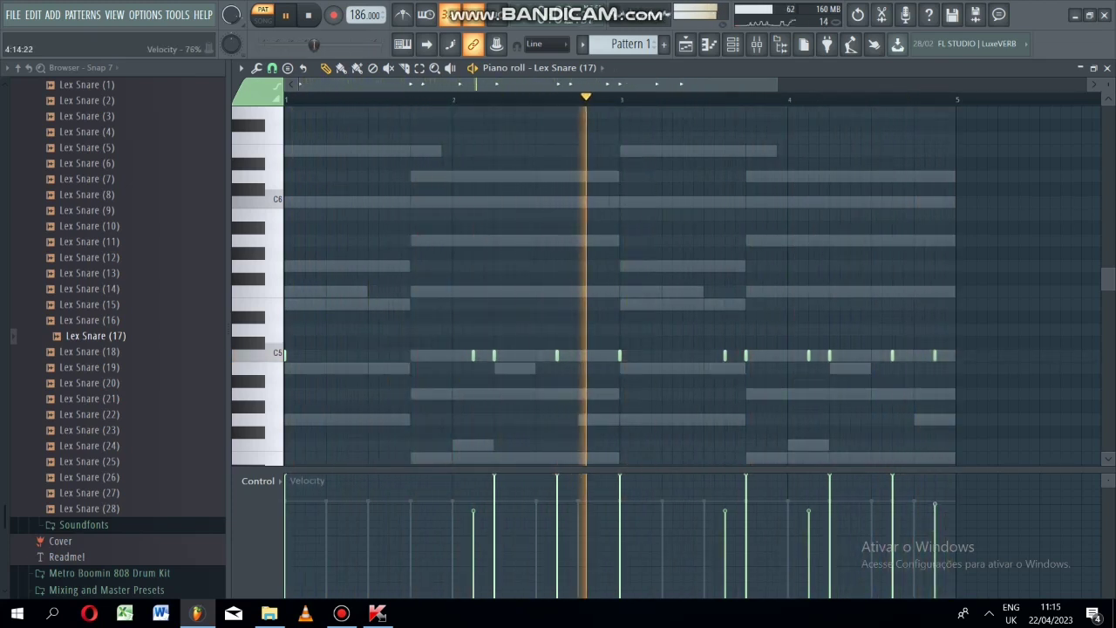
left_click_drag(935, 503, 935, 498)
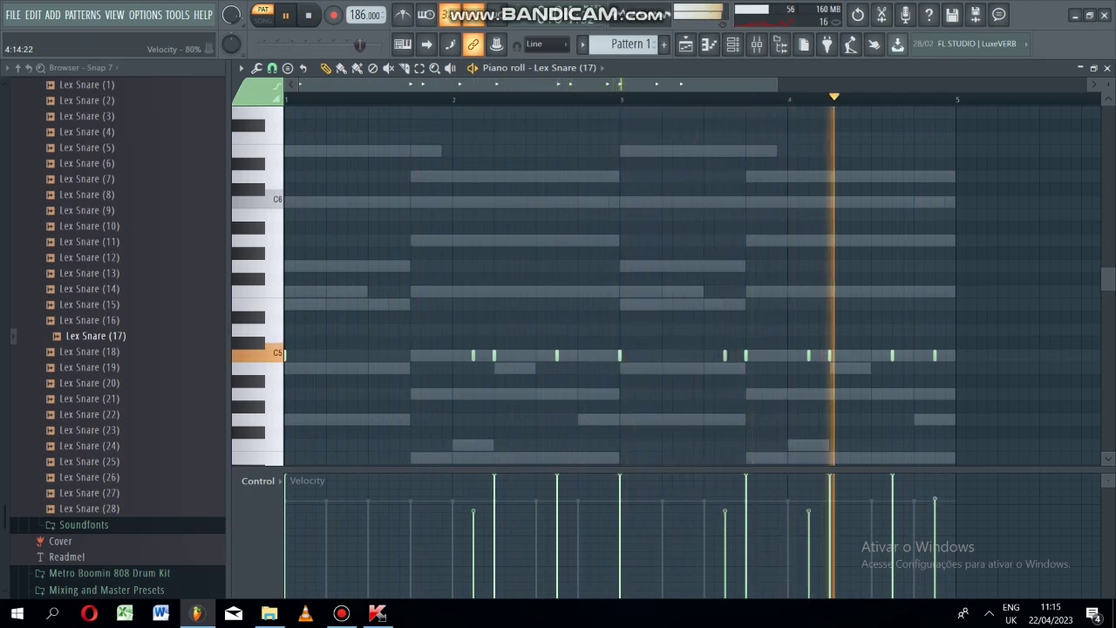
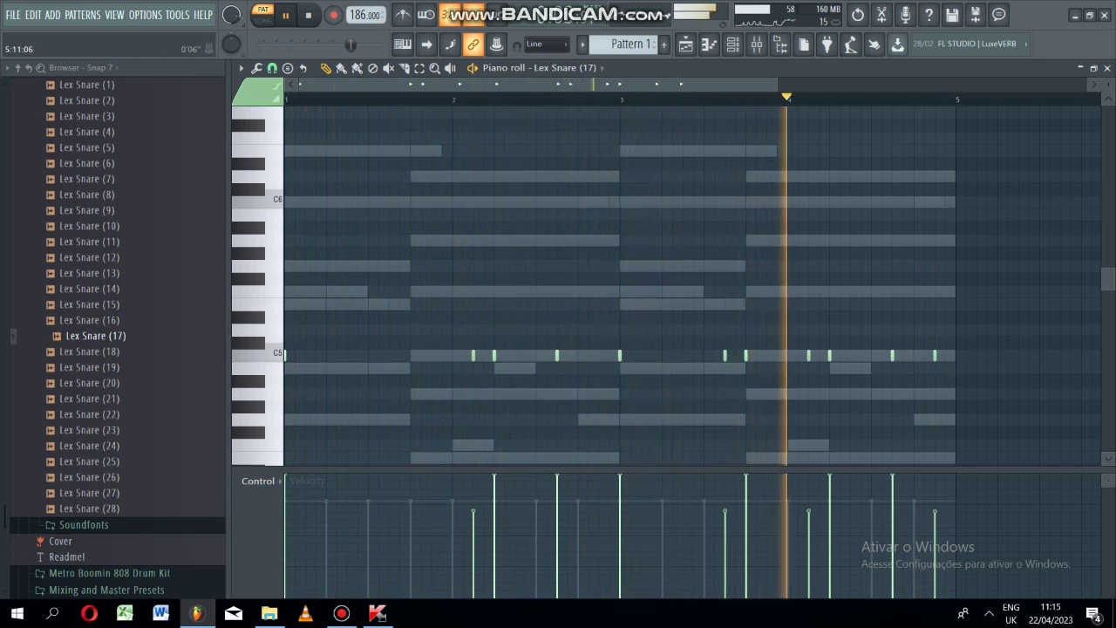
left_click(1106, 67)
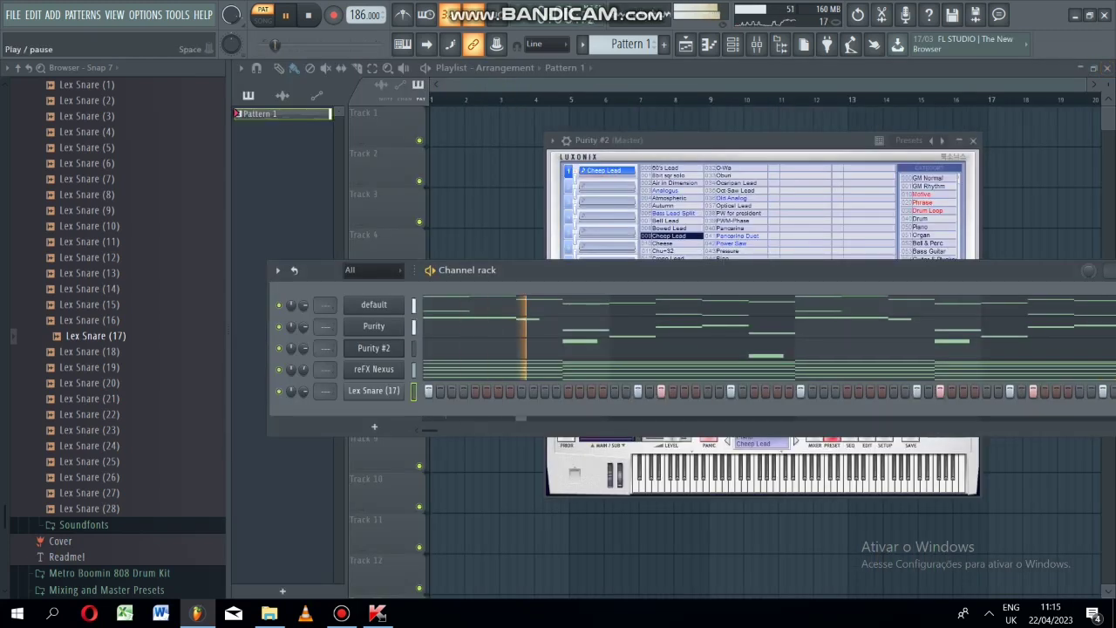
key("space")
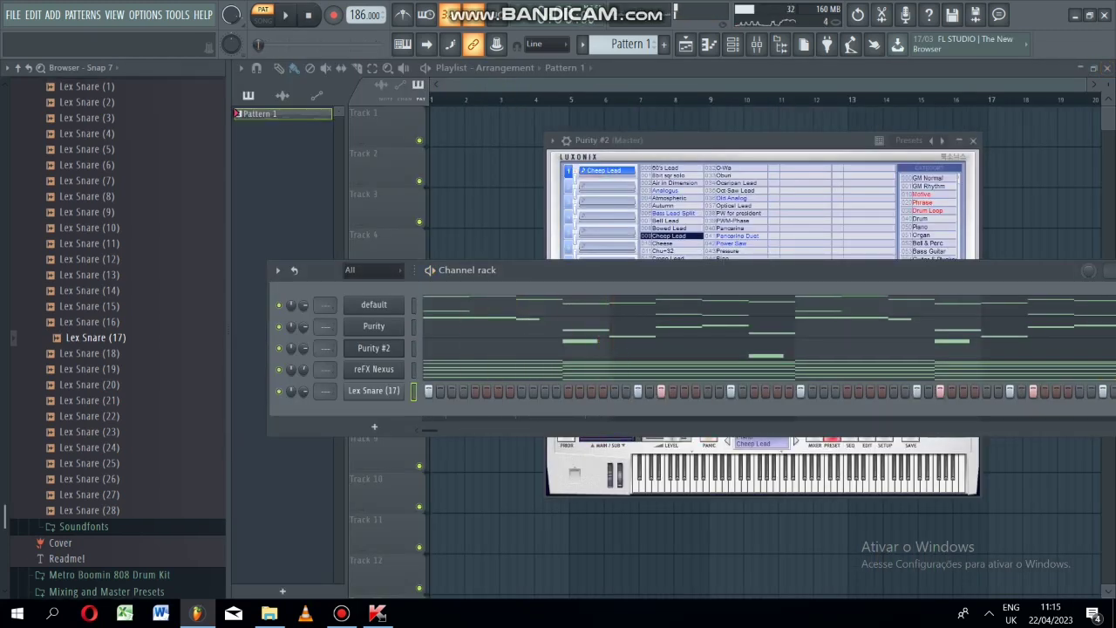
Collapse the Snares folder and preview Lex Clap (1) to Lex Clap (3) in the Lex Luger Claps folder.
scroll(118, 340, "up", 8)
left_click(74, 397)
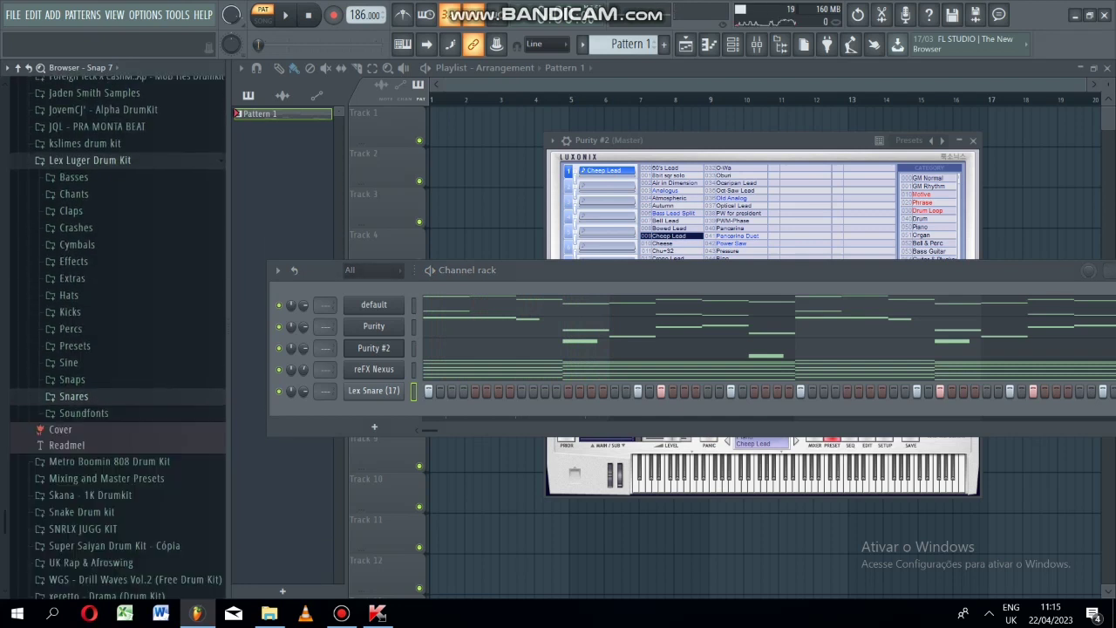
left_click(70, 210)
left_click(84, 226)
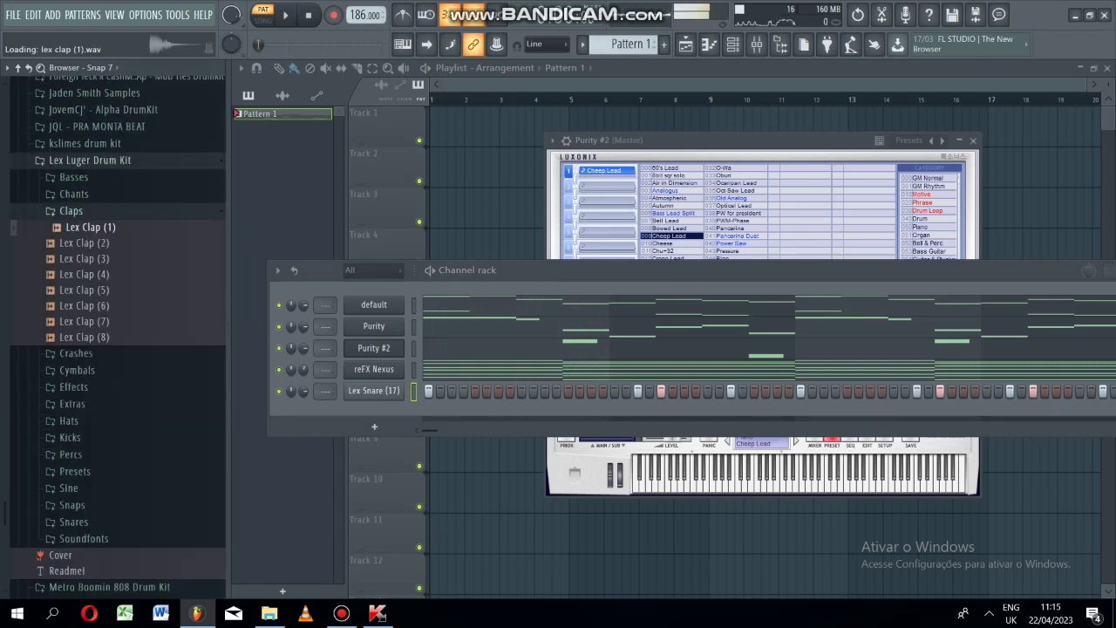
left_click(90, 242)
left_click(85, 259)
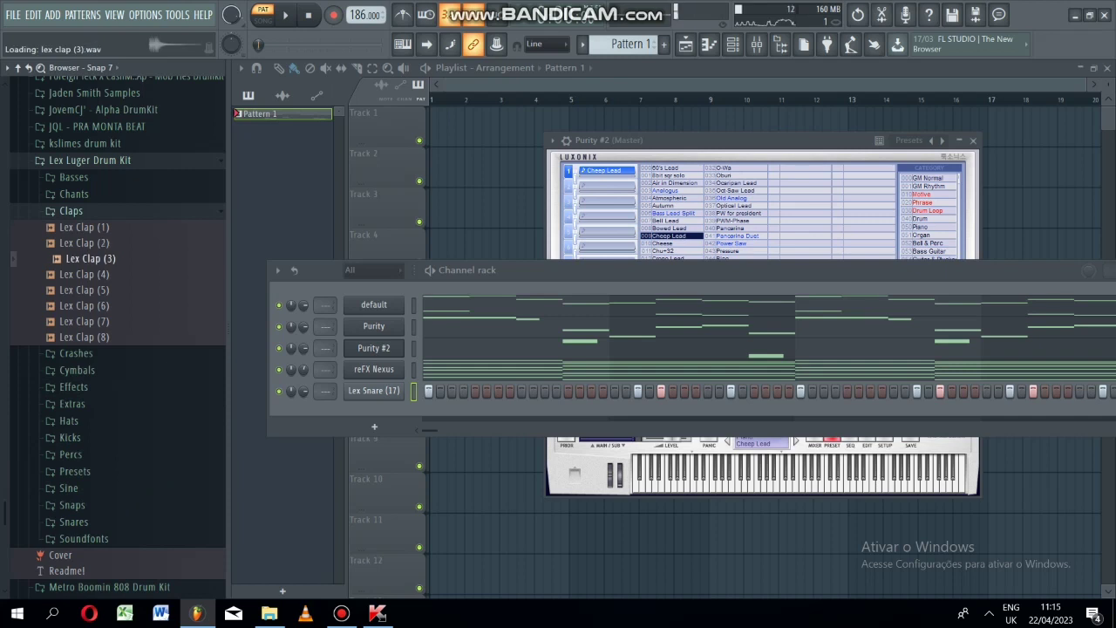
Collapse the Claps folder, expand the Chants folder and preview Lex Chant (1) to Lex Chant (5).
left_click(71, 211)
left_click(75, 193)
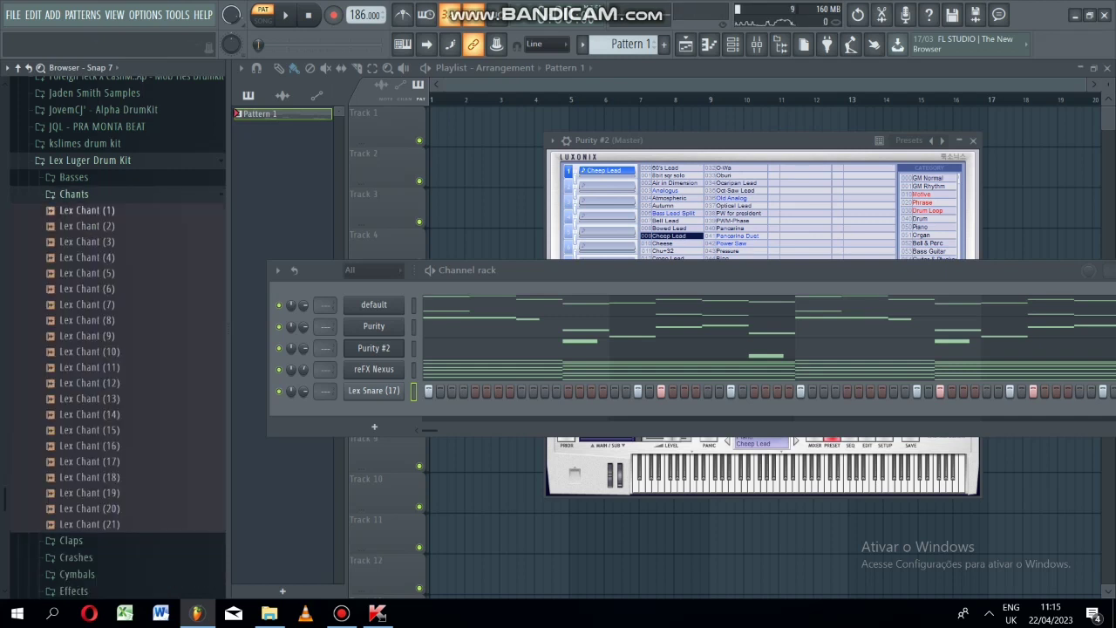
left_click(87, 210)
left_click(90, 226)
left_click(90, 242)
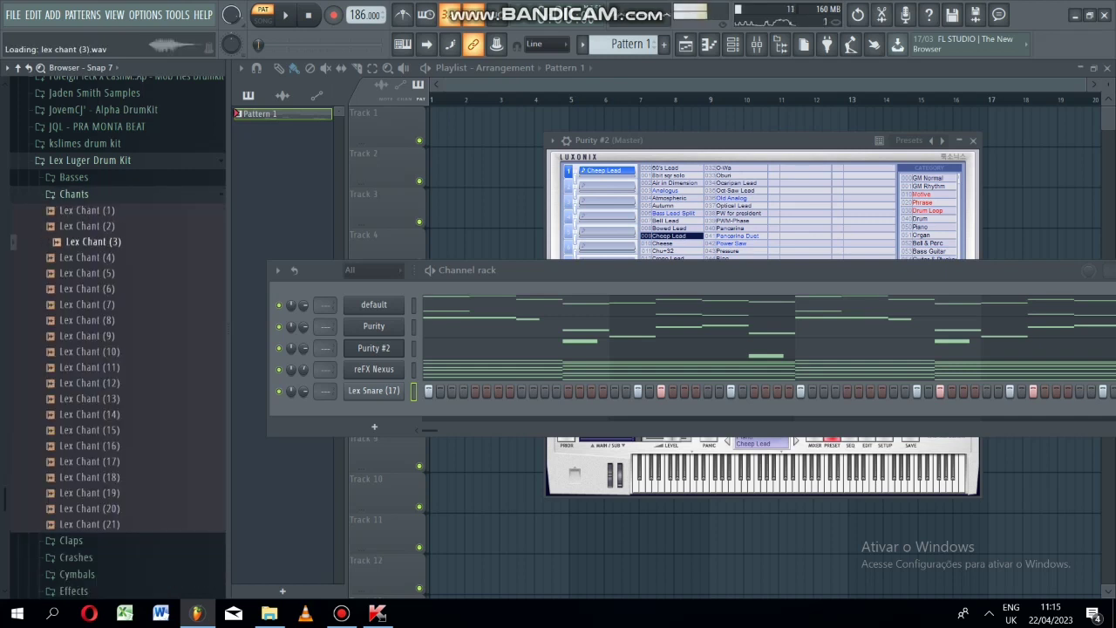
left_click(92, 257)
left_click(93, 273)
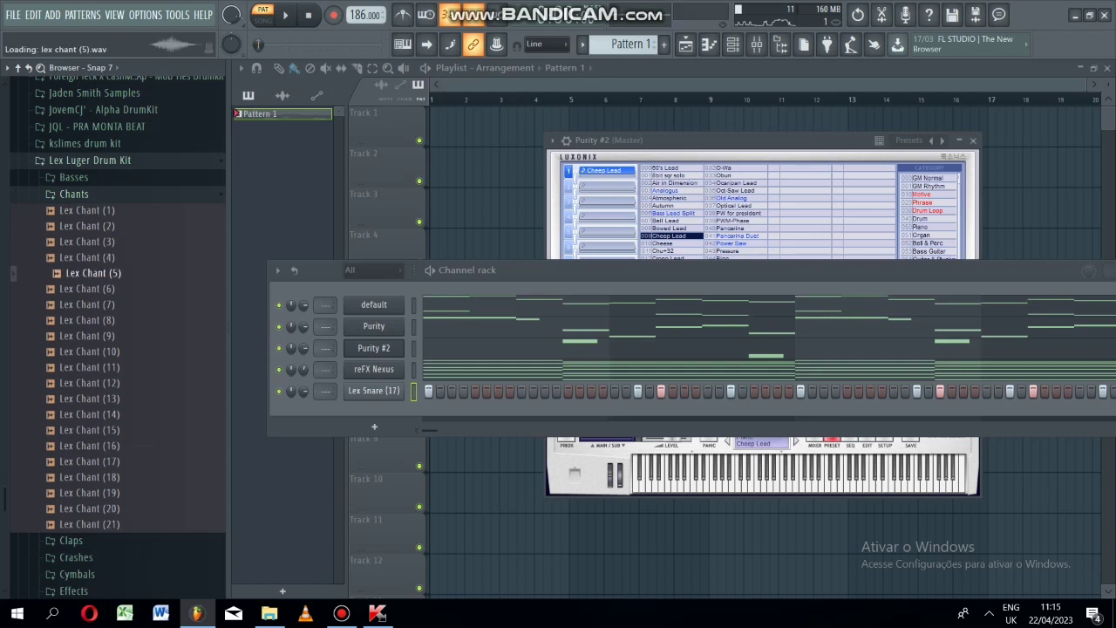
Preview Lex Chant (20) and (21), and go back through Lex Chant (19) down to (15).
left_click(89, 508)
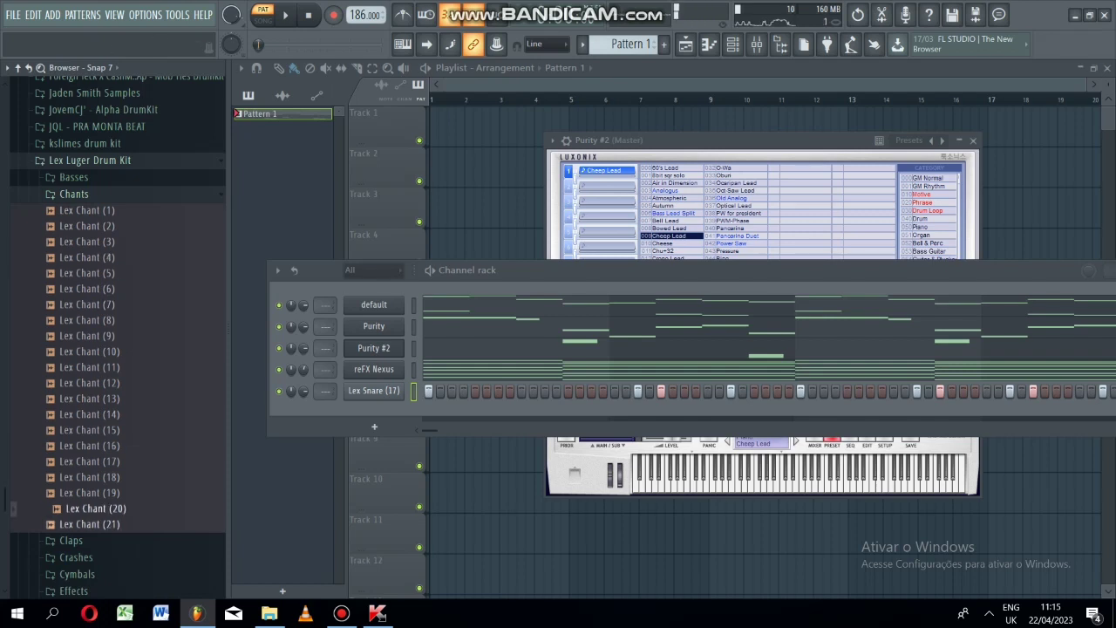
left_click(90, 524)
left_click(90, 493)
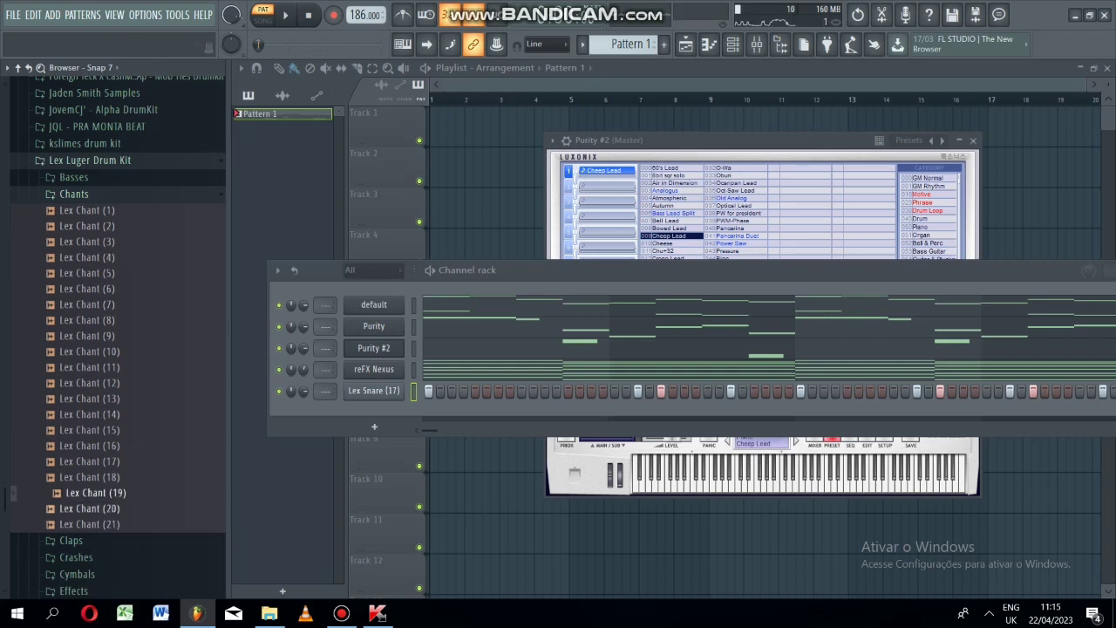
left_click(90, 477)
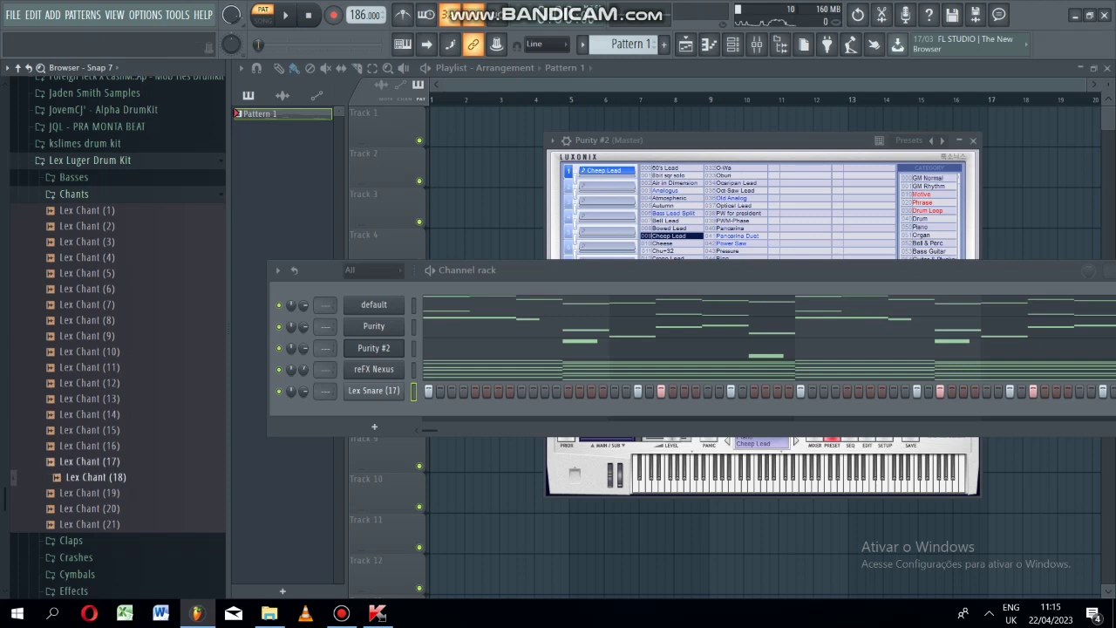
left_click(90, 461)
left_click(90, 446)
left_click(90, 429)
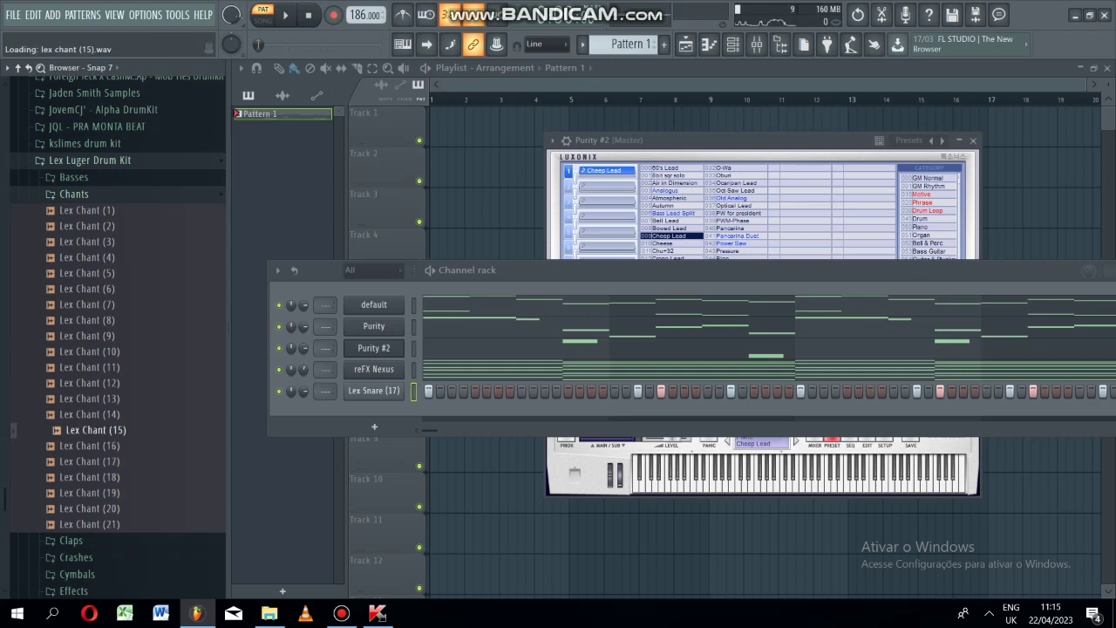
Add Lex Chant (15) as a new channel below the snare, raise its sample pitch and set time stretching to Auto.
left_click_drag(95, 430, 336, 429)
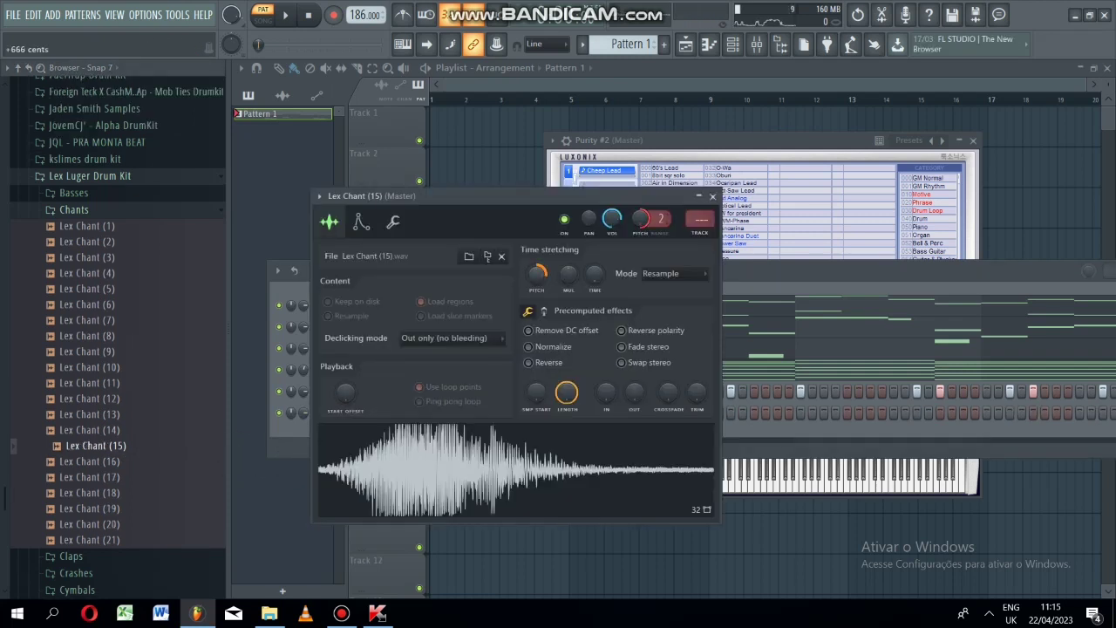
left_click(674, 273)
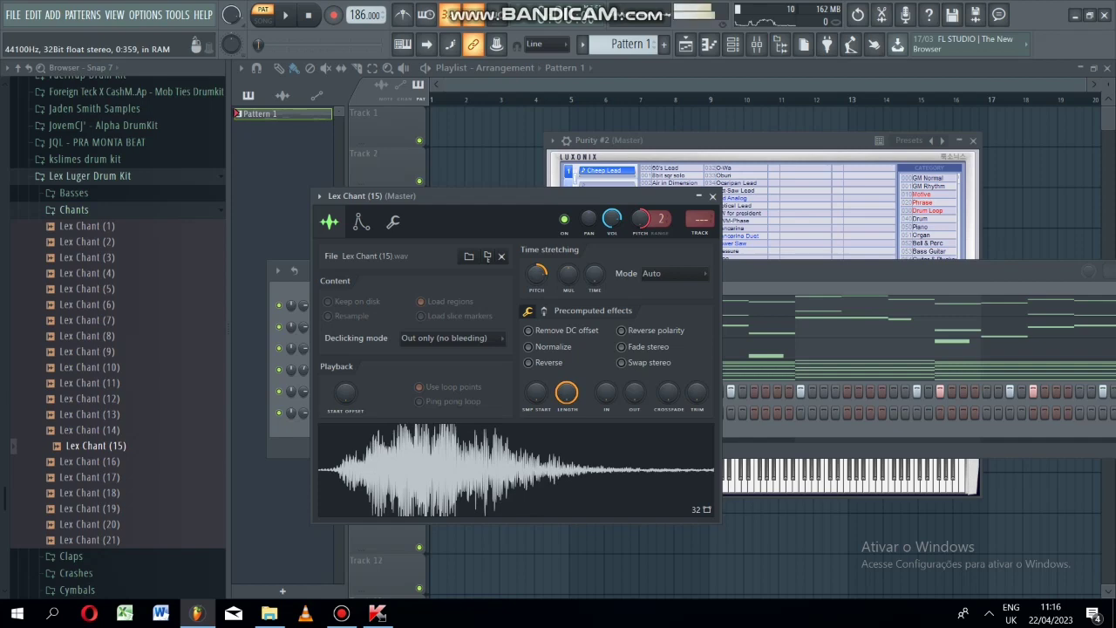
left_click(712, 196)
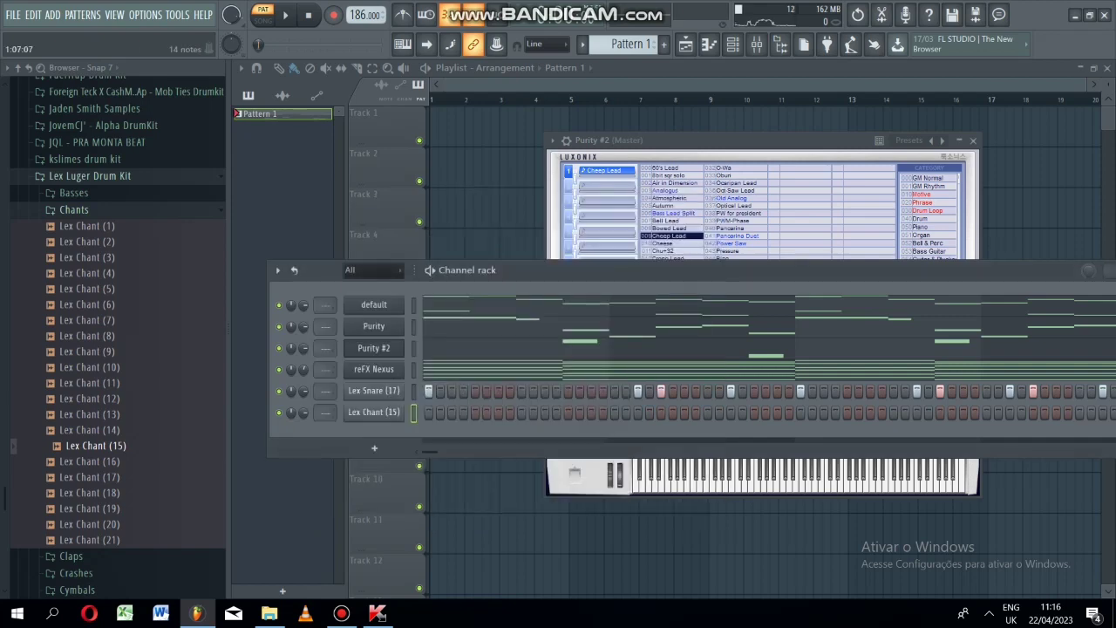
Add a fade-out to the Lex Chant (15) sample, preview it and close the sampler.
left_click(373, 411)
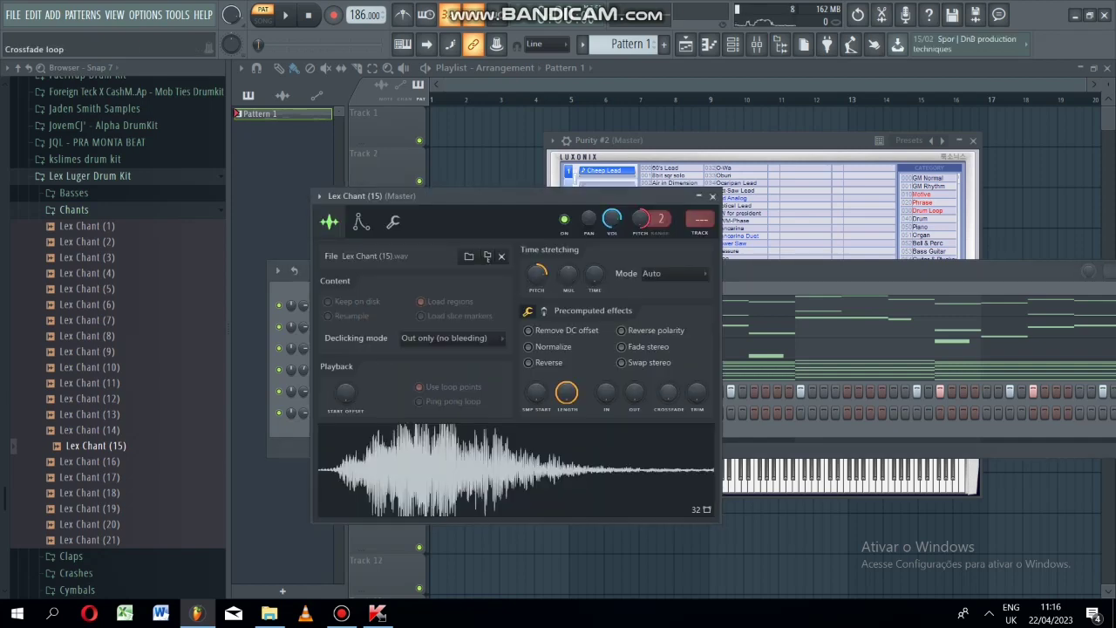
left_click_drag(634, 392, 634, 361)
left_click(610, 462)
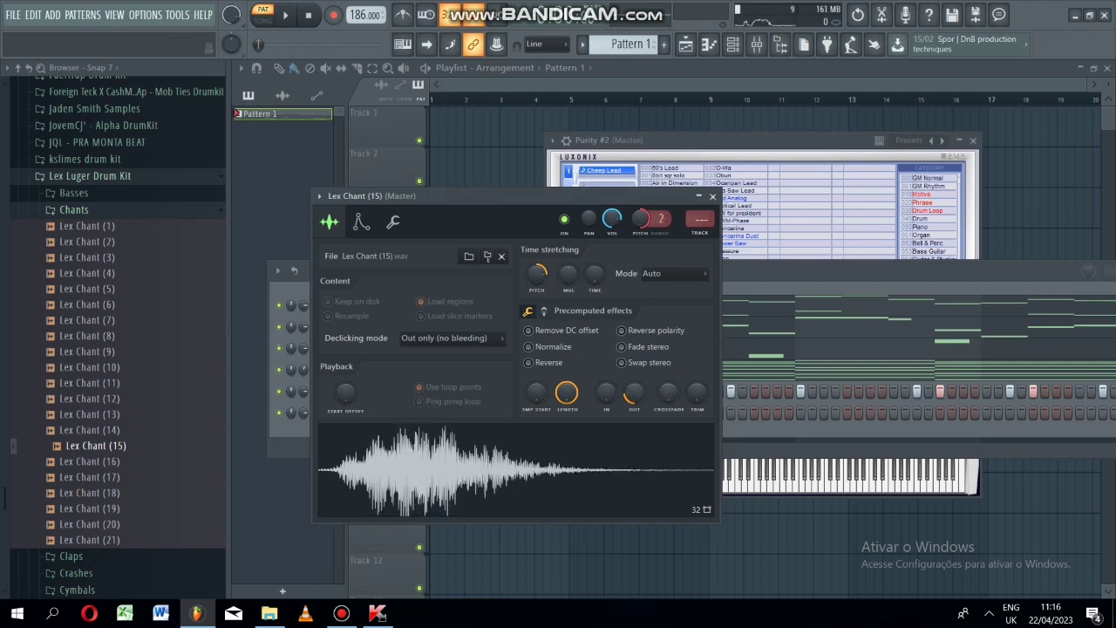
left_click(713, 196)
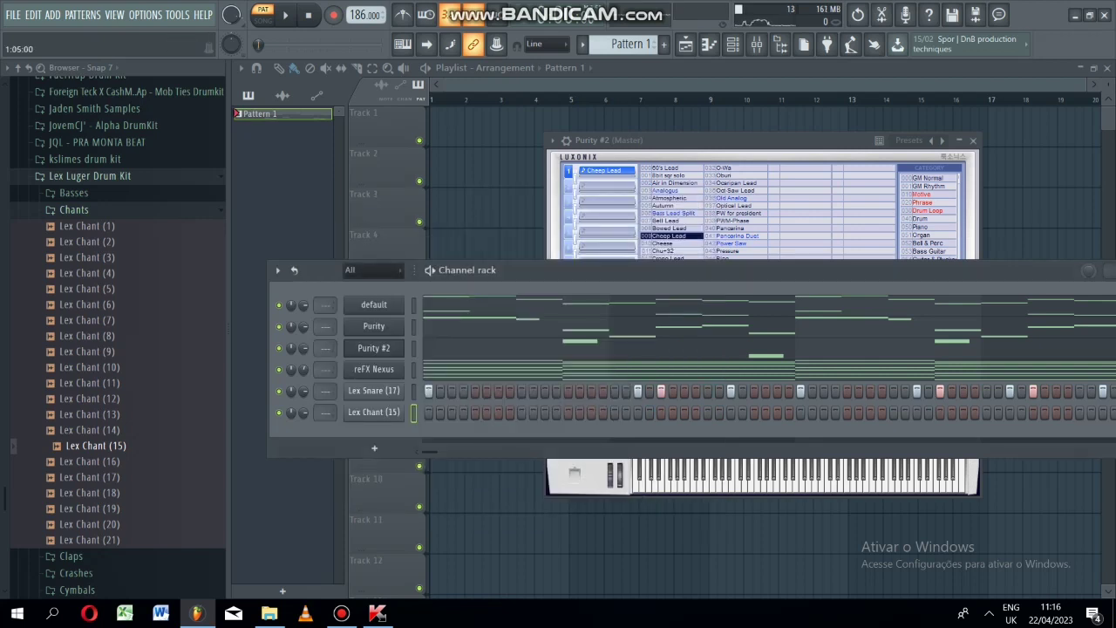
Place Lex Chant (15) hits on step 5 of bar 1, steps 5 and 13 of bar 2 and step 5 of bar 3, playing back.
left_click(475, 413)
key("space")
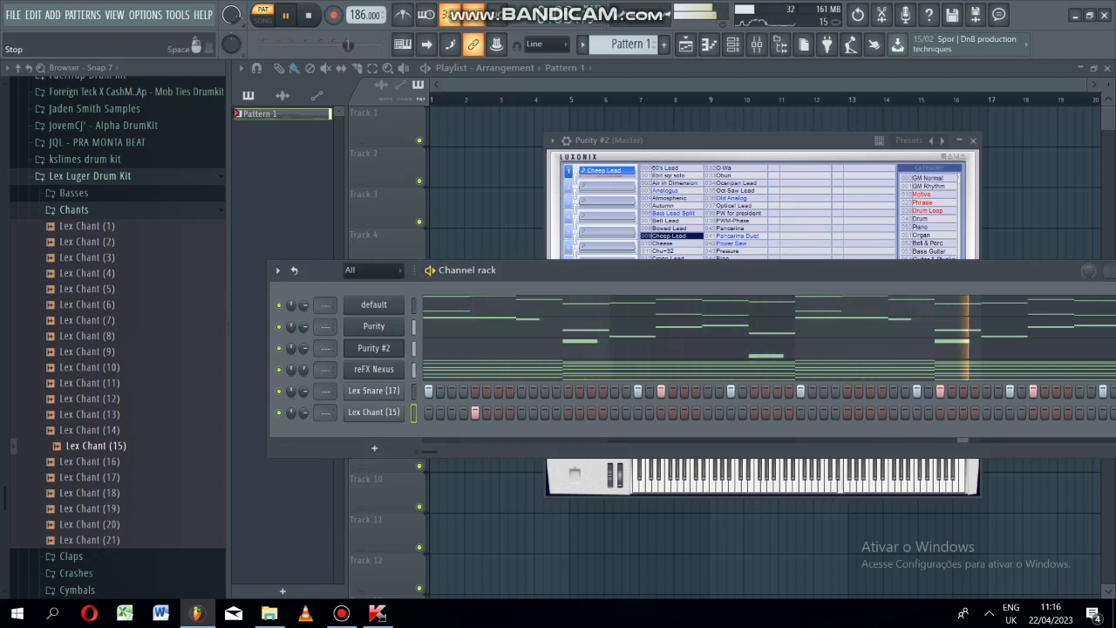
key("space")
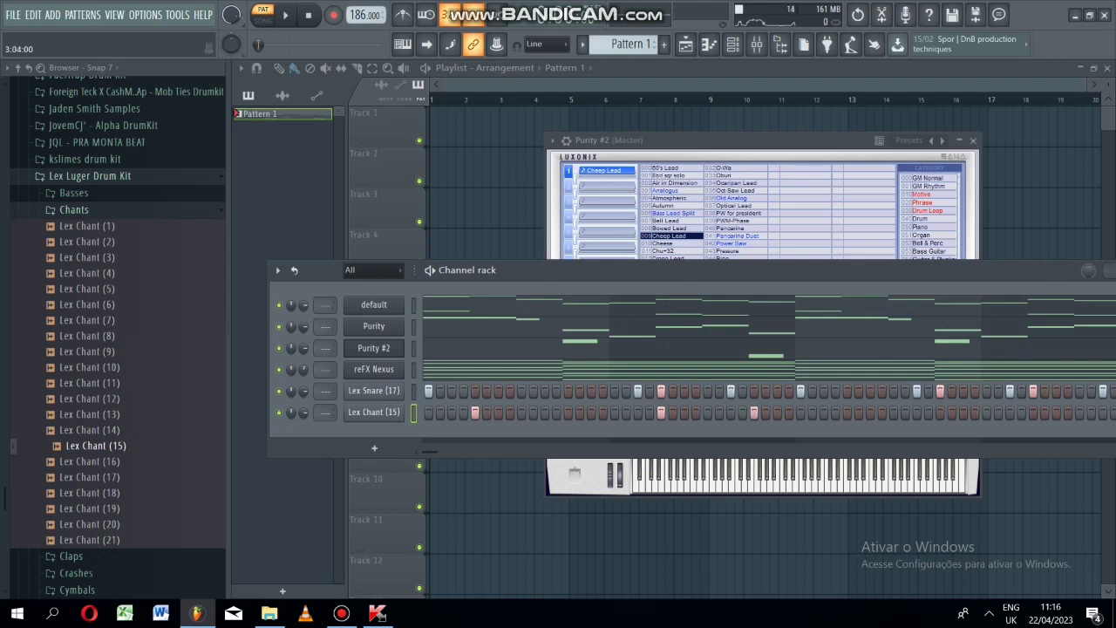
key("space")
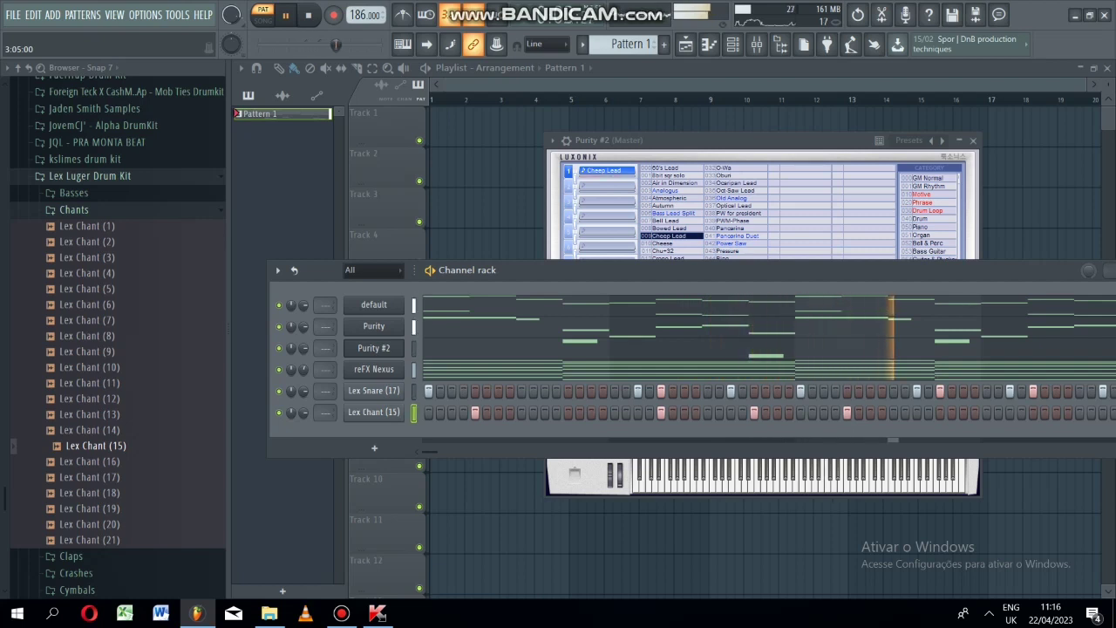
key("space")
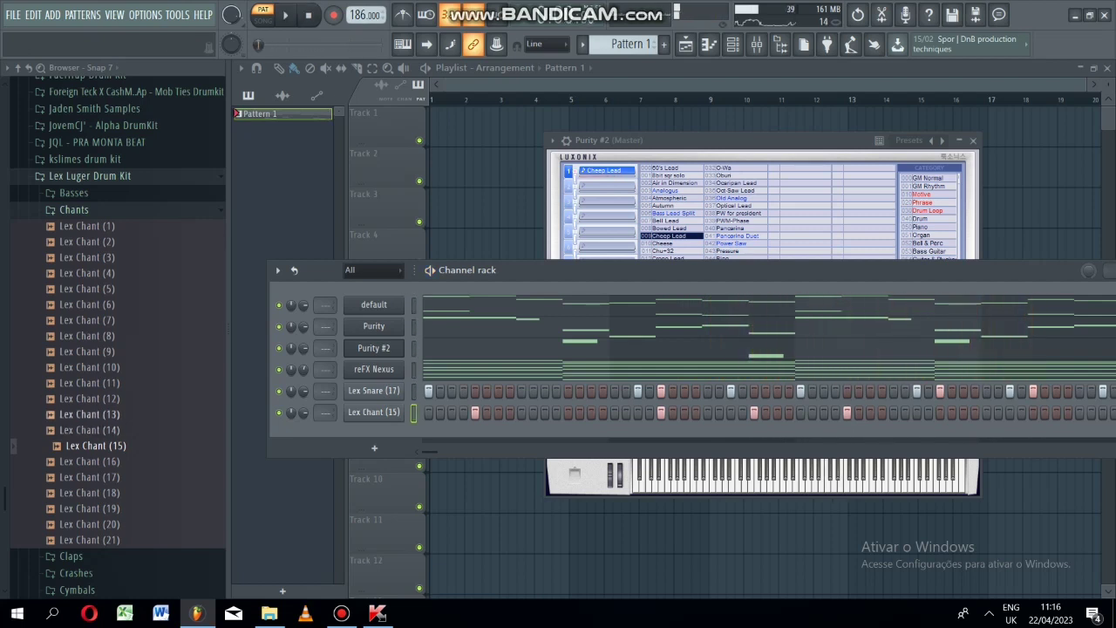
Preview Lex Chant (13) and (14), and go back up the list to Lex Chant (11).
left_click(89, 414)
key("Down")
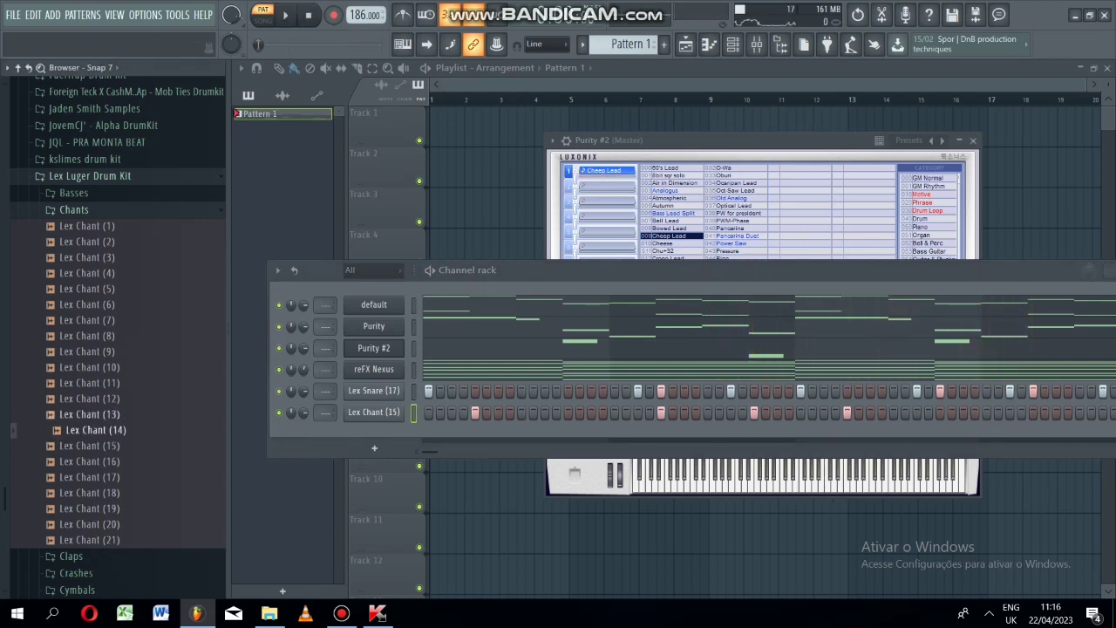
key("Up")
key("Up")
key("Up")
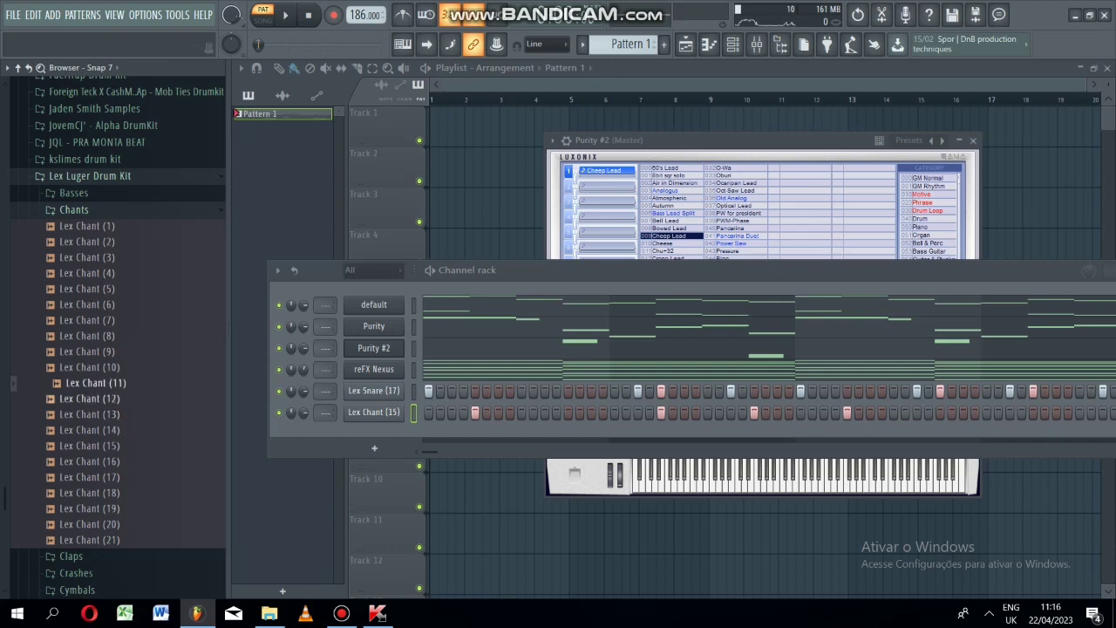
Replace the chant channel's sample with Lex Chant (12), toggle Normalize on and off, and reverse the sample.
left_click_drag(87, 399, 336, 453)
left_click_drag(357, 446, 360, 440)
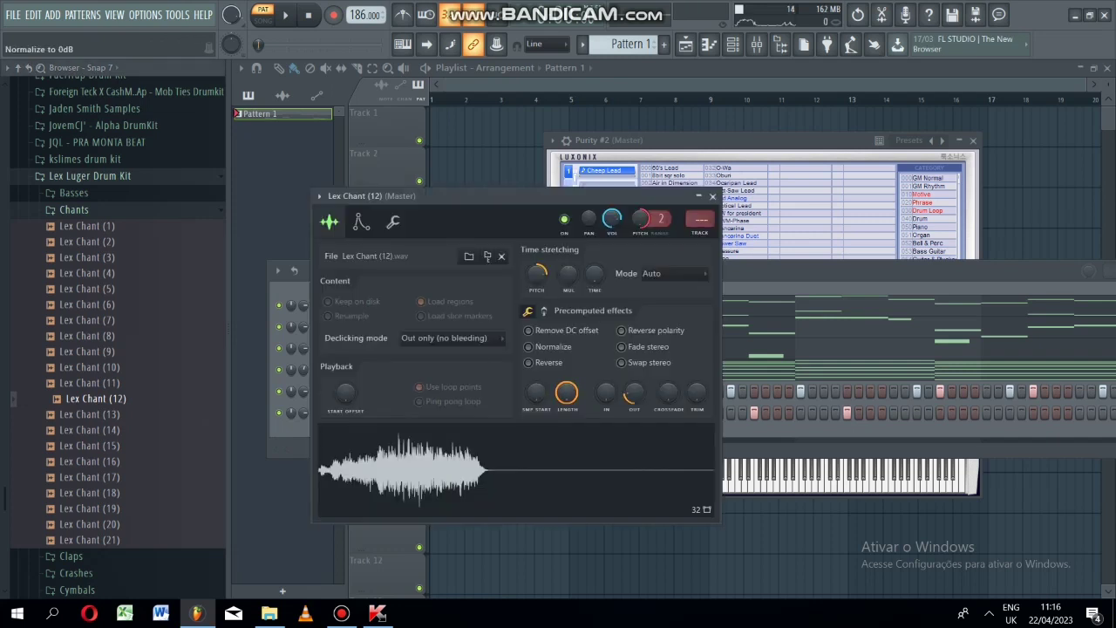
left_click(528, 346)
left_click(528, 346)
left_click(529, 361)
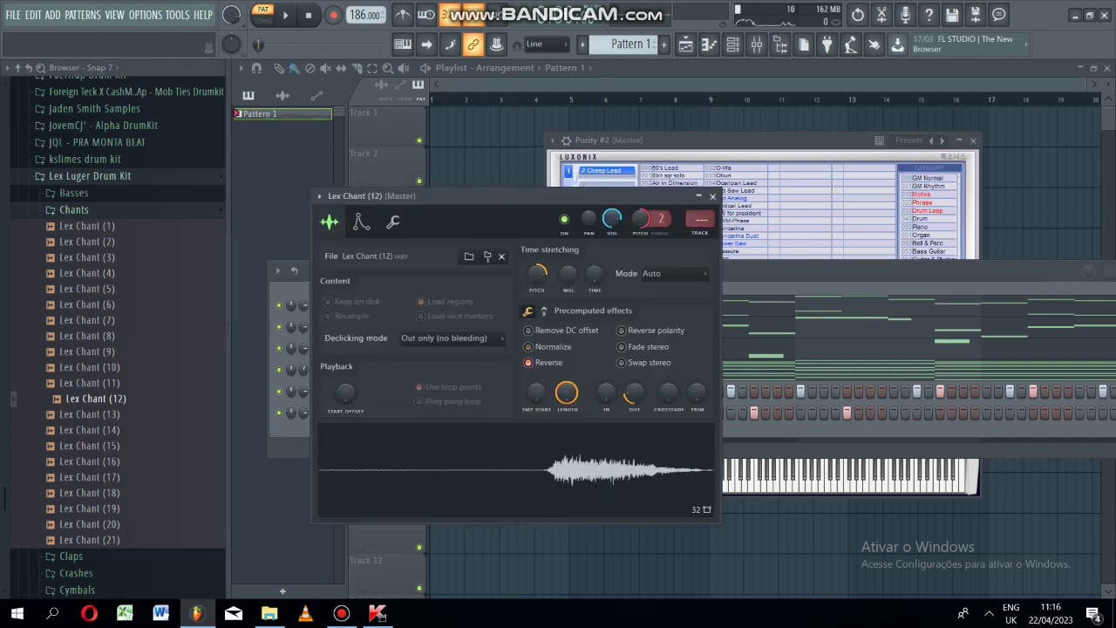
Remove the fade-out from the reversed Lex Chant (12), shorten its sample length and close the sampler.
mouse_move(536, 392)
left_mouse_down()
mouse_move(536, 338)
mouse_move(537, 397)
left_mouse_up()
left_click_drag(634, 392, 635, 418)
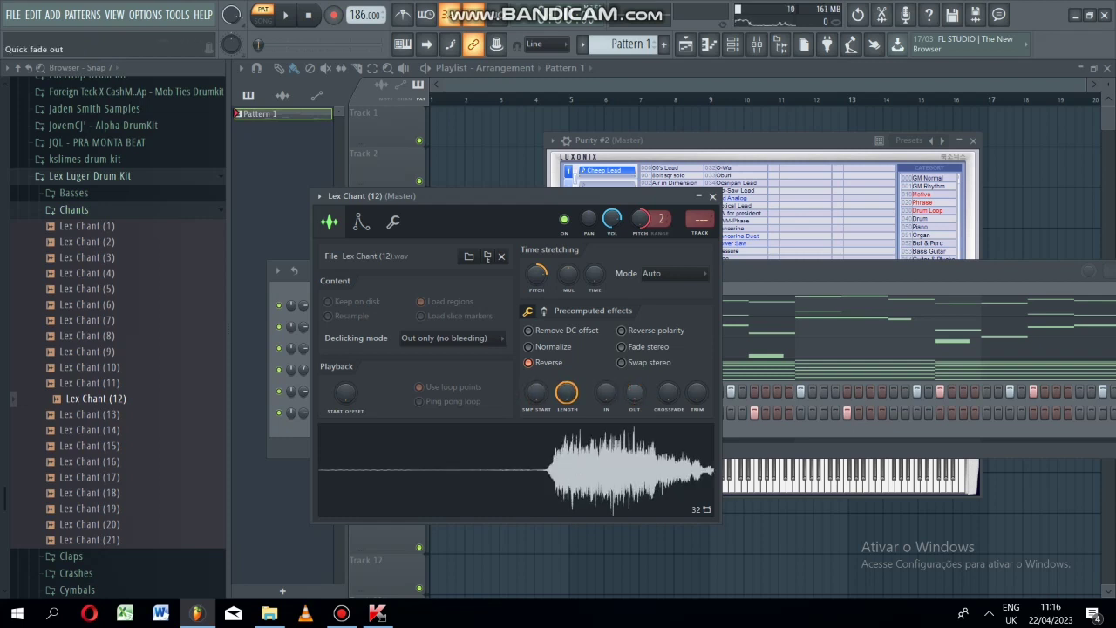
left_click_drag(566, 392, 566, 404)
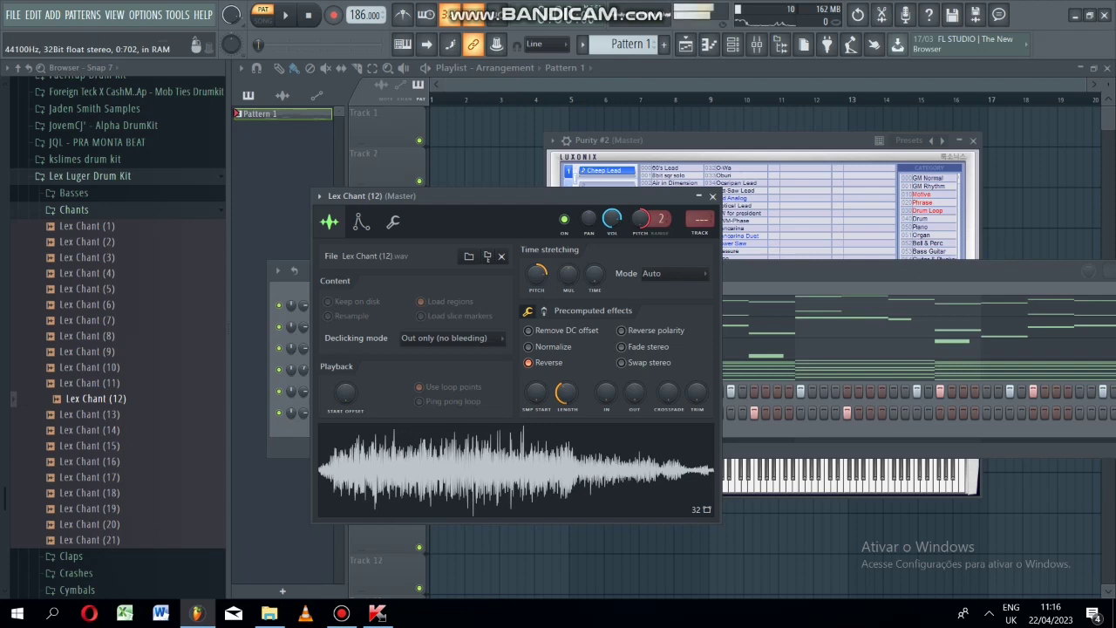
left_click(698, 195)
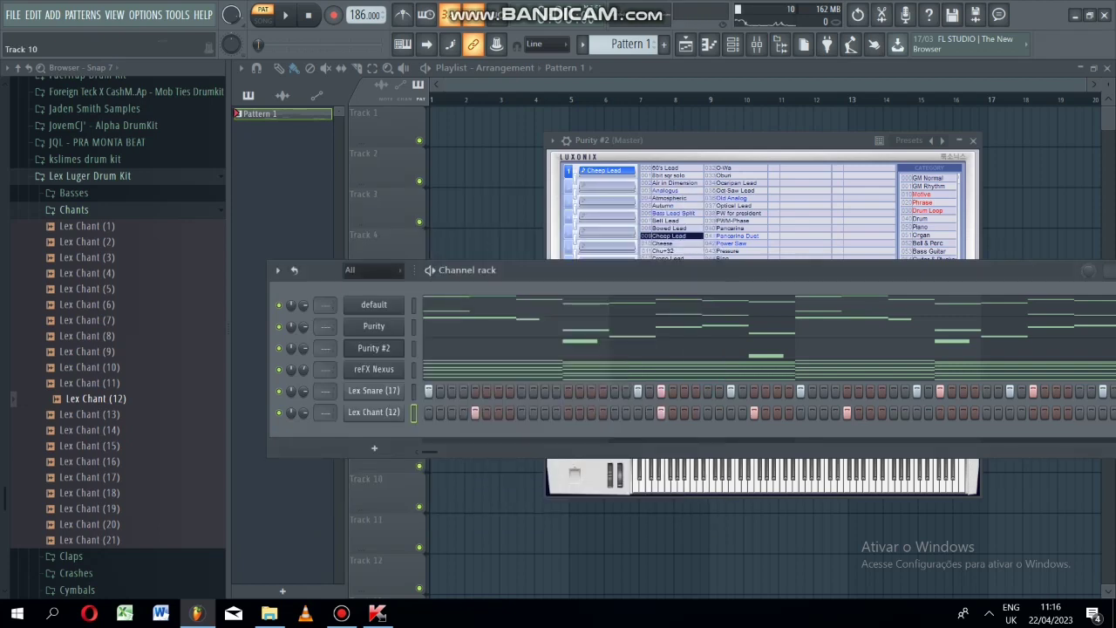
Delete the Lex Chant (12) channel from the channel rack.
right_click(374, 413)
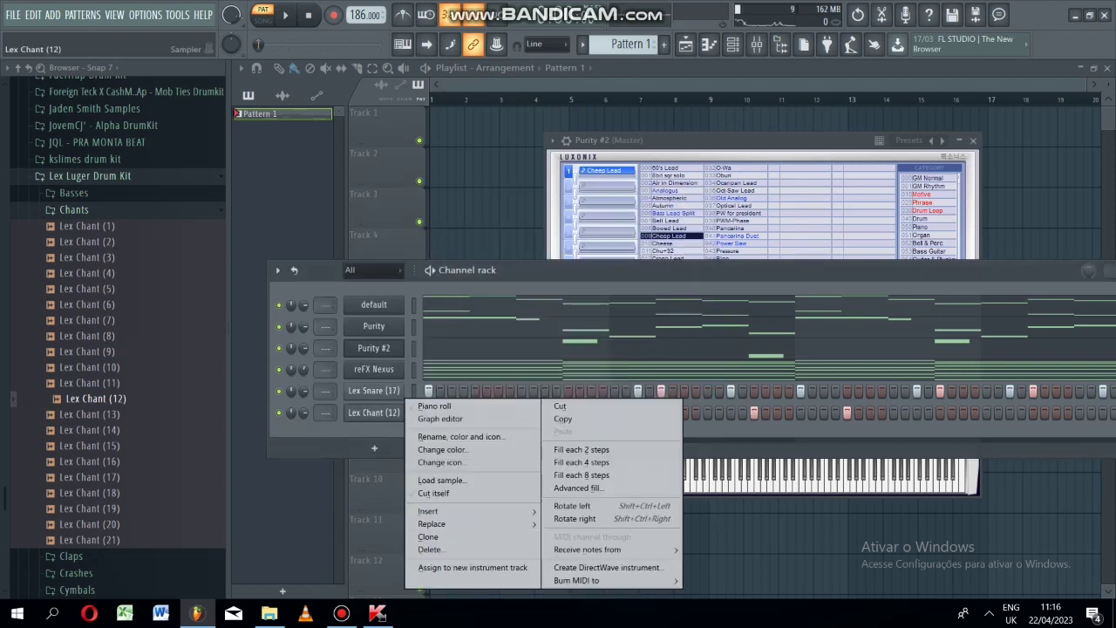
left_click(429, 549)
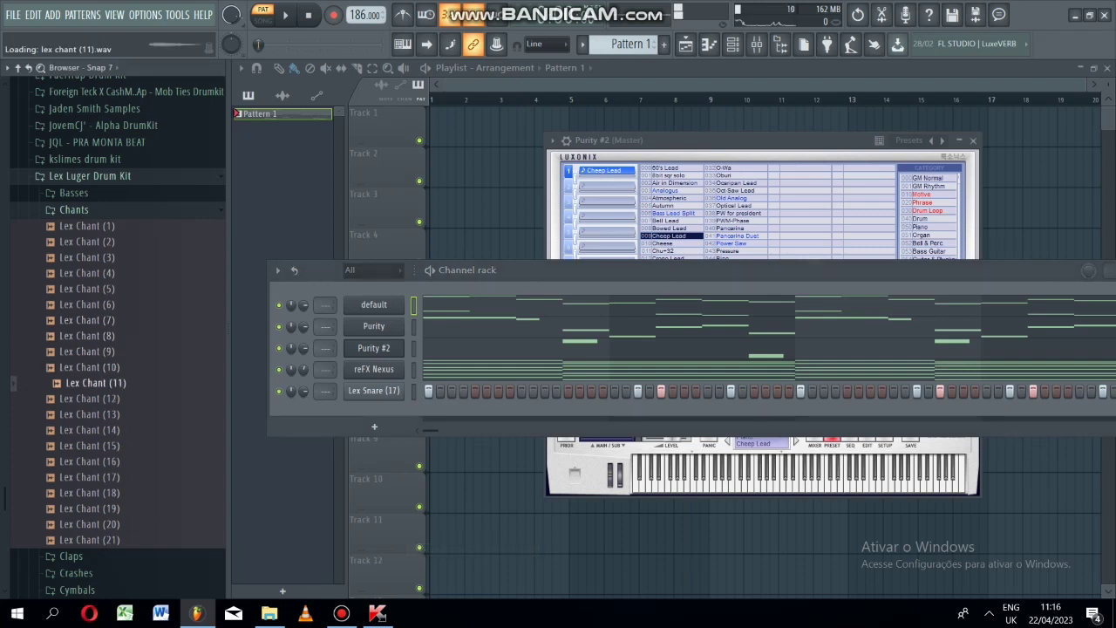
Preview the remaining chants from Lex Chant (11) up to the start of the list, plus Lex Chant (17).
key("Up")
key("Up")
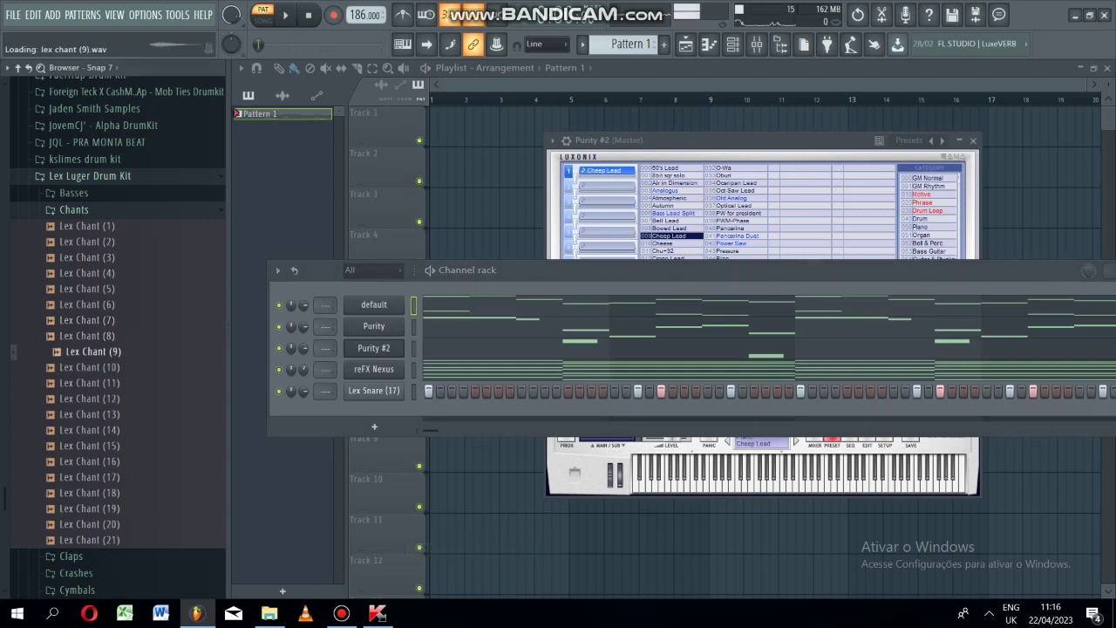
key("Up")
key("Up")
key("Up")
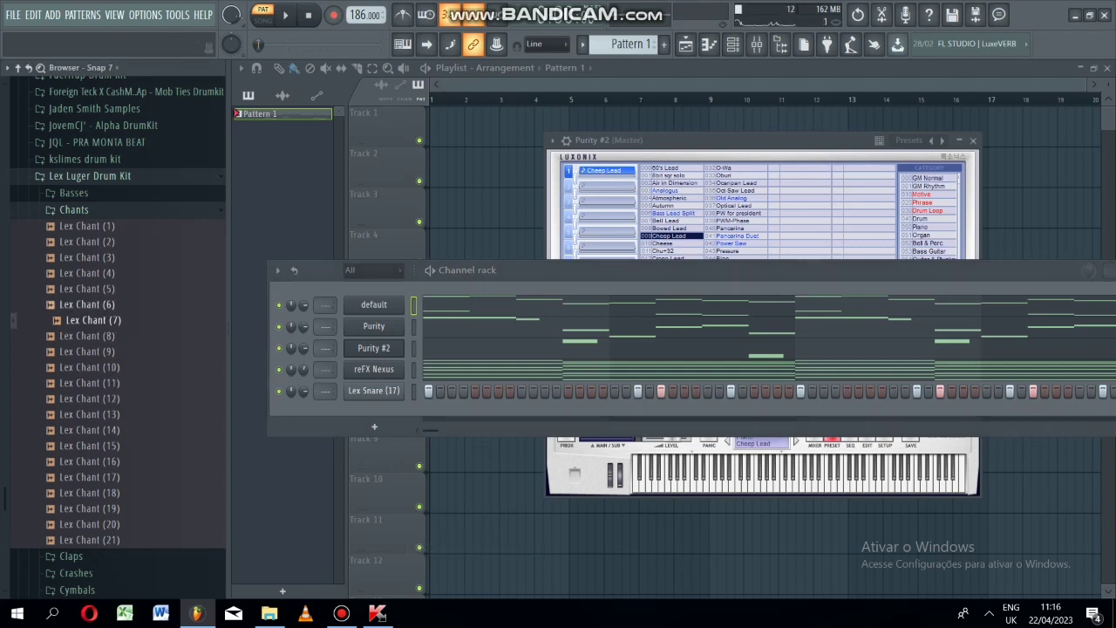
left_click(87, 305)
left_click(87, 289)
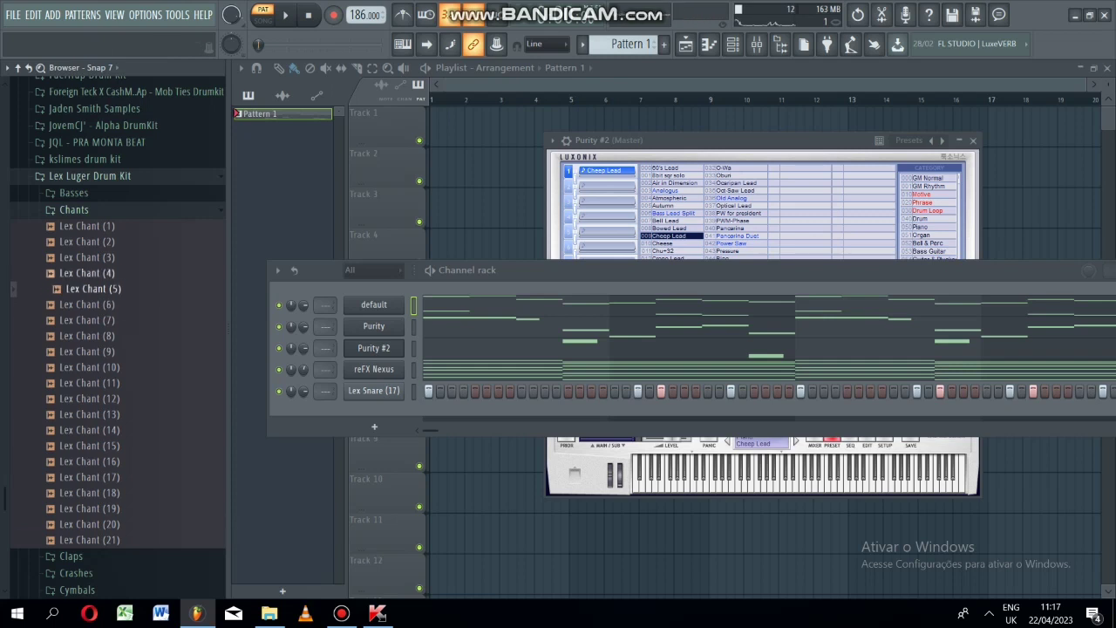
left_click(87, 257)
left_click(90, 477)
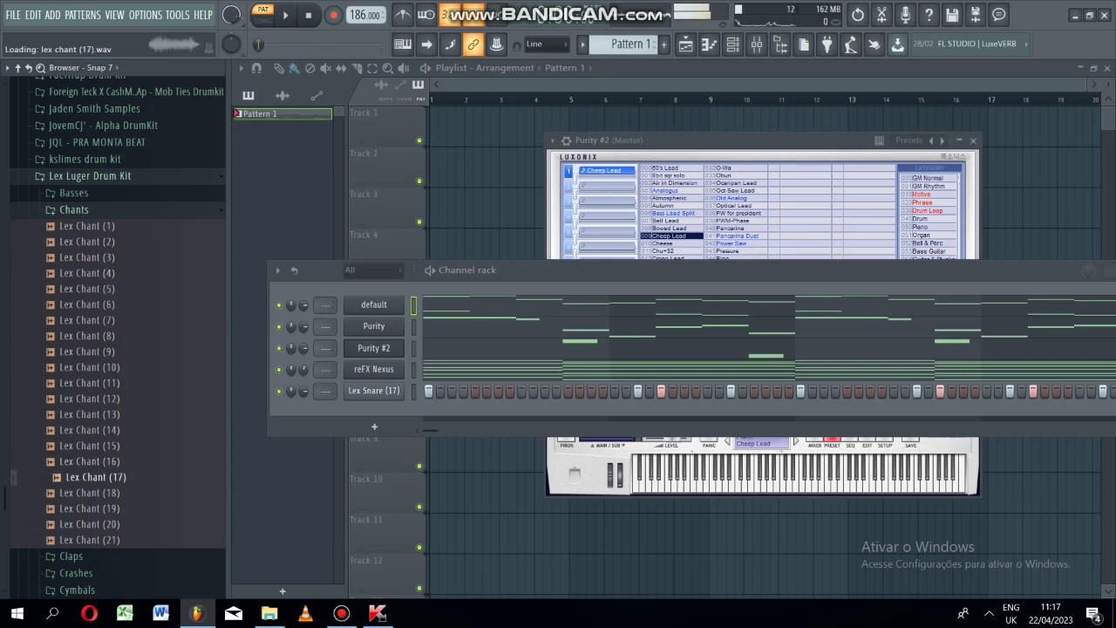
Collapse the Lex Luger Drum Kit folder and browse the other drum kit folders around swagkit.
left_click(90, 176)
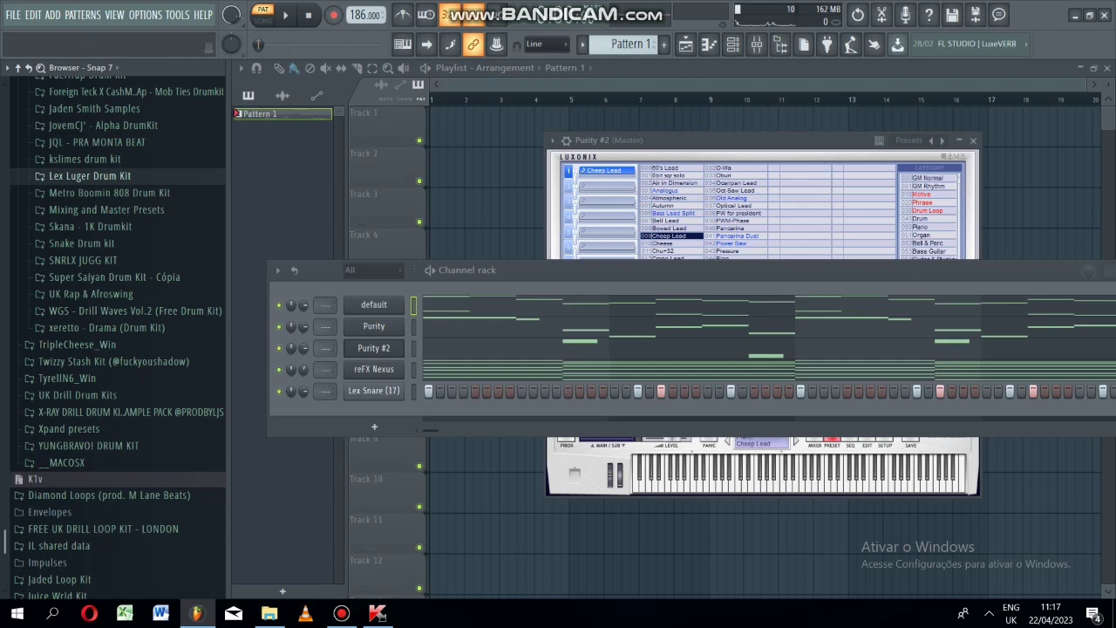
scroll(118, 337, "down", 10)
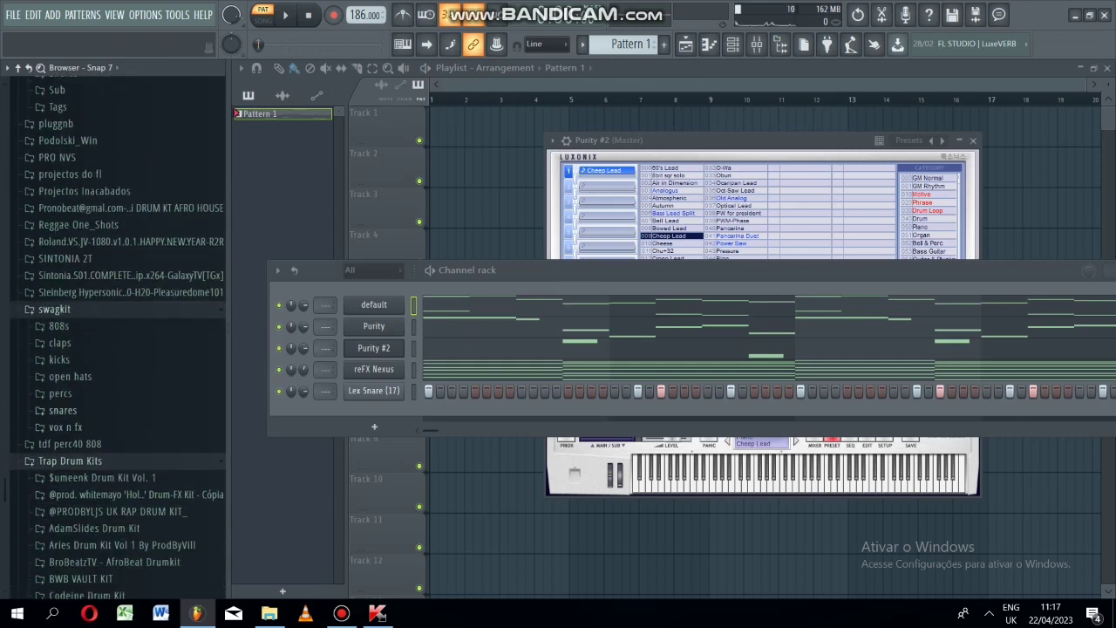
Open swagkit's vox n fx folder and audition its vocal samples, including hey (jerk) and send her ass home.
left_click(63, 410)
left_click(68, 403)
left_click(63, 385)
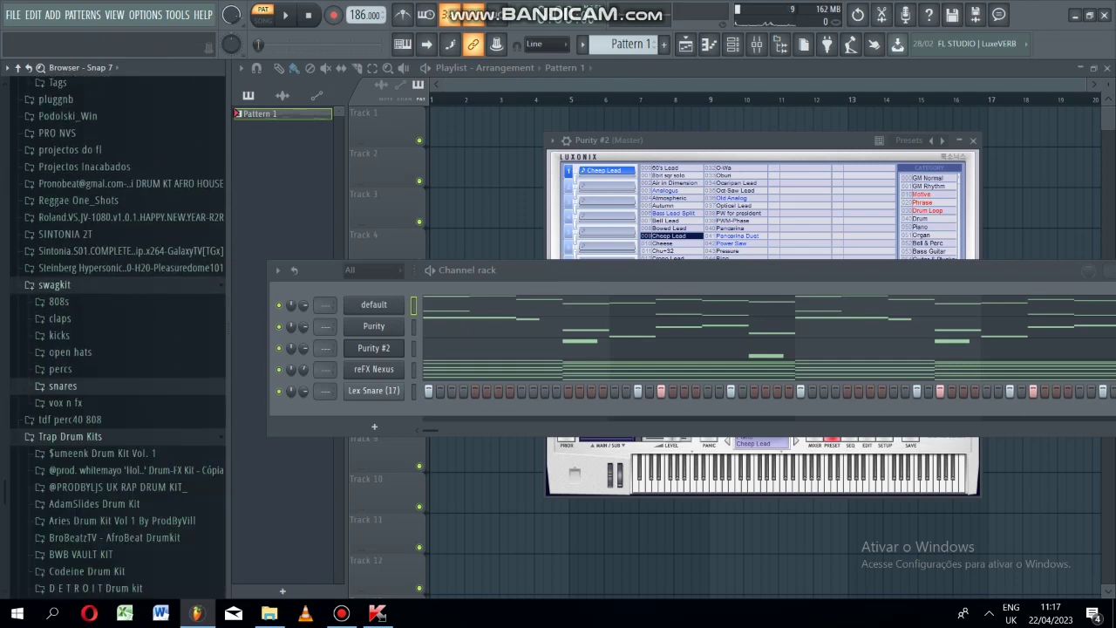
left_click(65, 402)
left_click(96, 434)
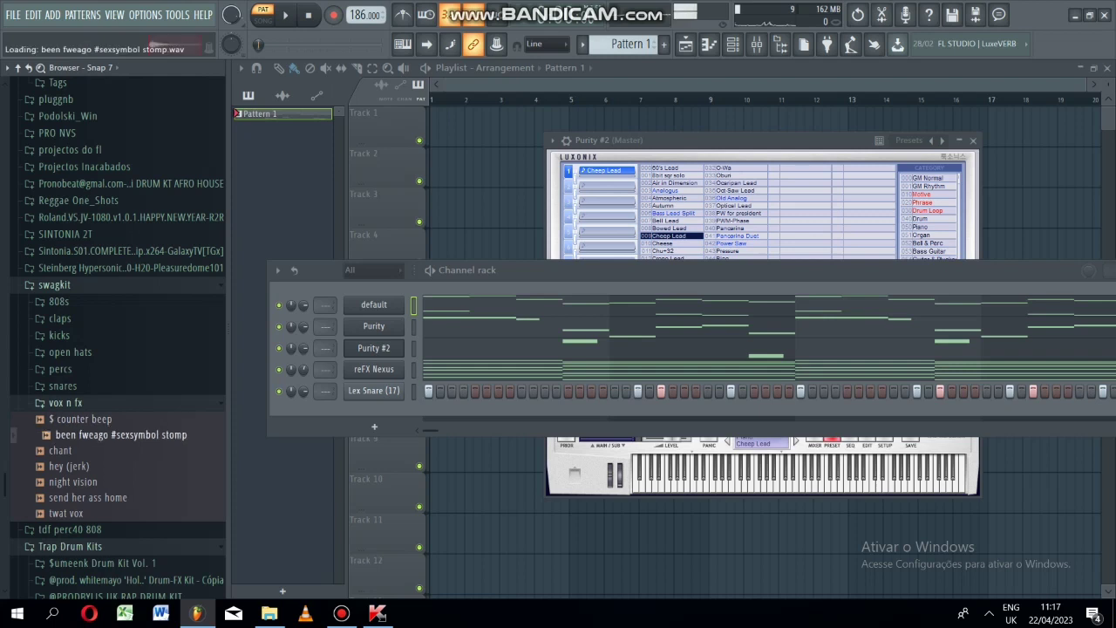
left_click(61, 451)
left_click(70, 466)
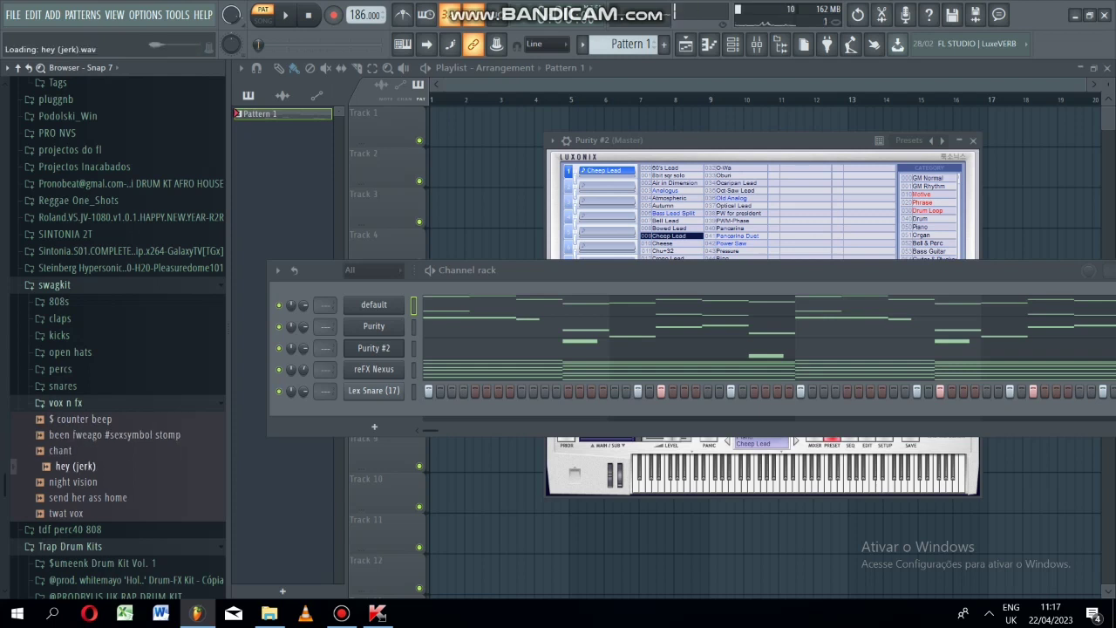
key("Down")
key("Down")
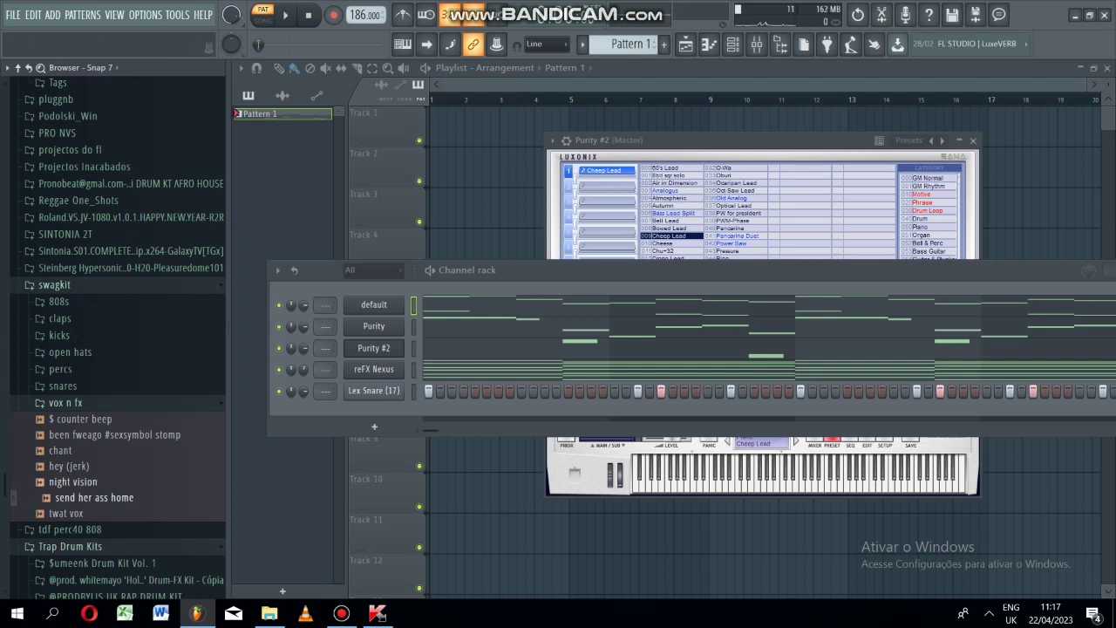
left_click(74, 482)
left_click(65, 403)
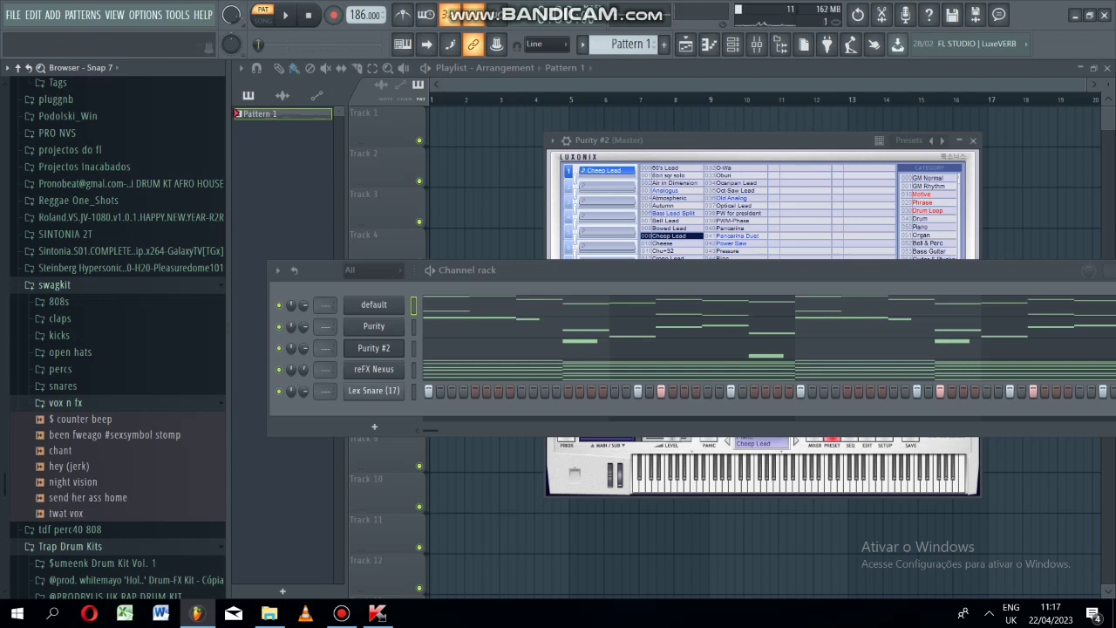
Open swagkit's open hats folder and audition the pearl and rambo open-hat samples.
key("Up")
key("Up")
key("Up")
key("Right")
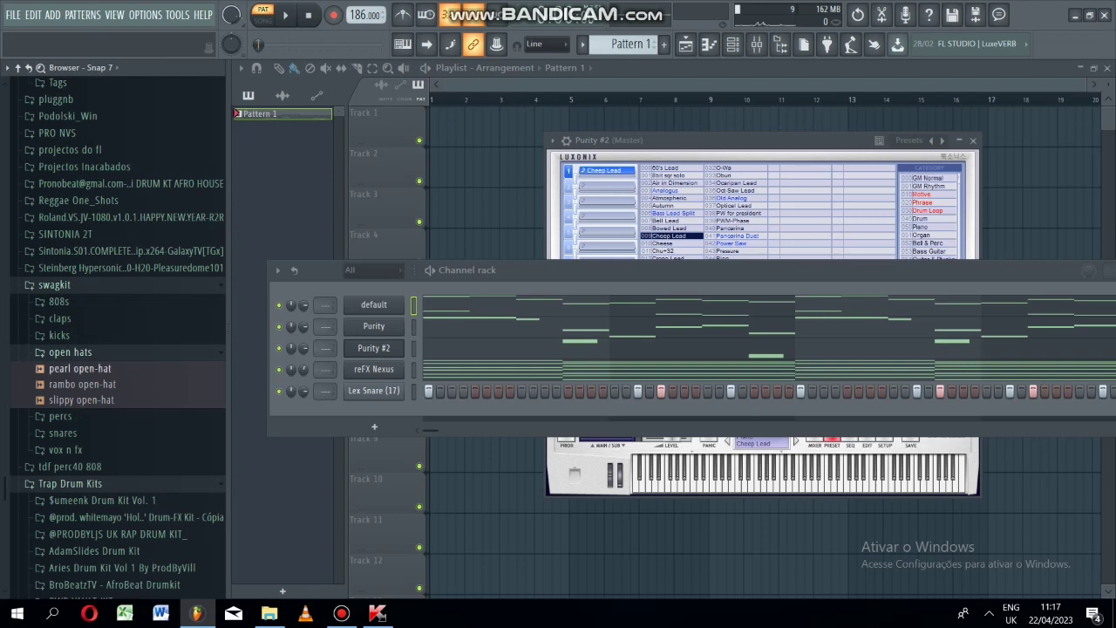
key("Down")
key("Down")
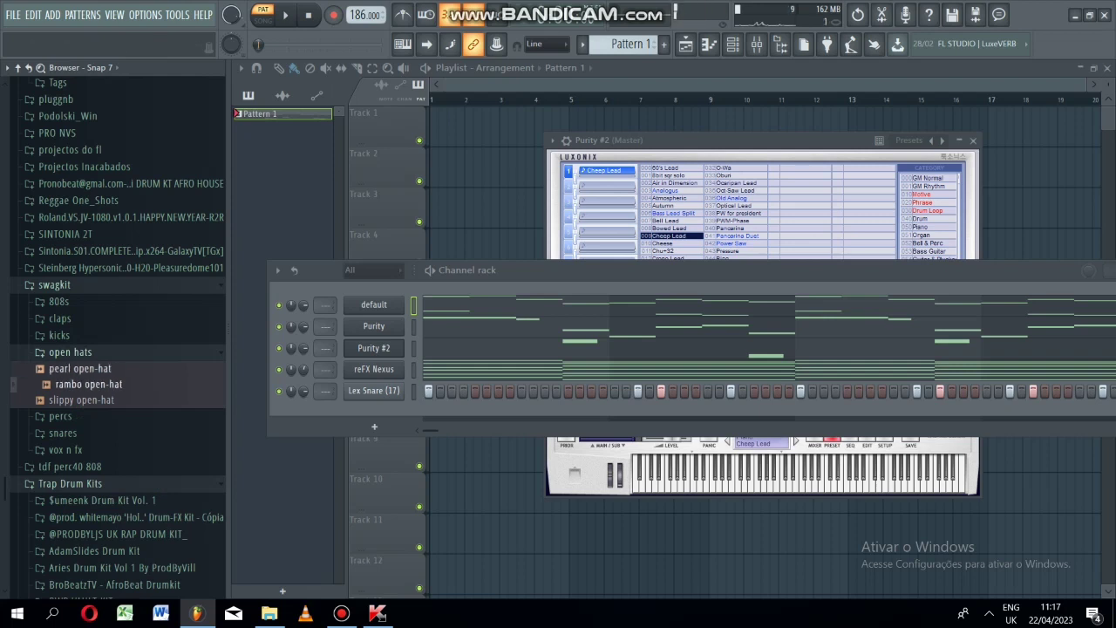
key("Up")
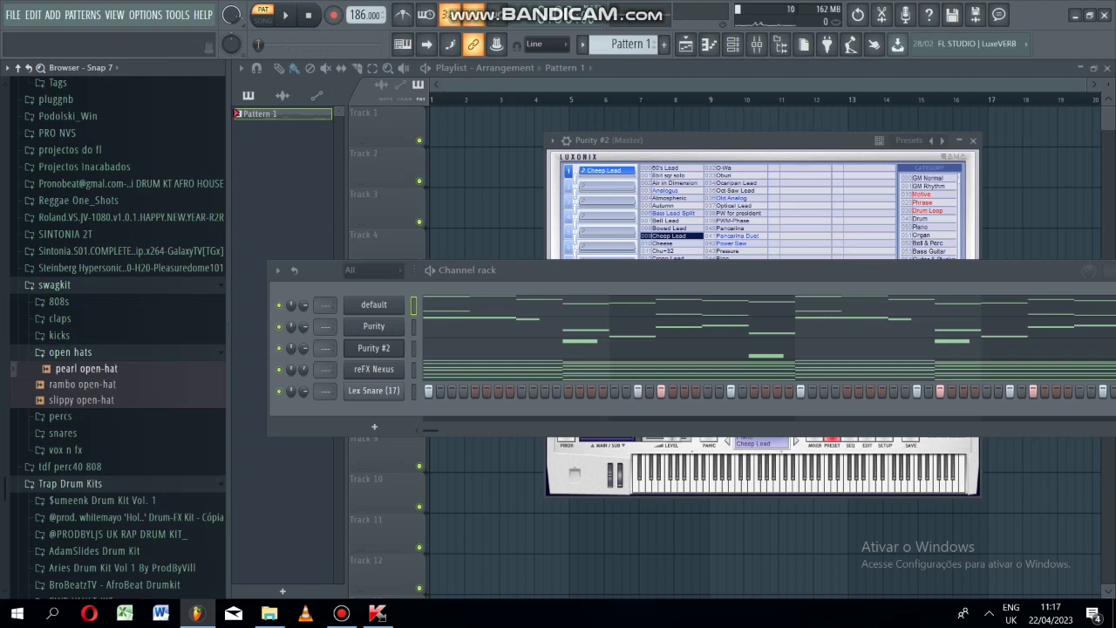
Add the pearl open-hat sample as a new channel in the Channel rack and adjust its volume.
key("Left")
key("Right")
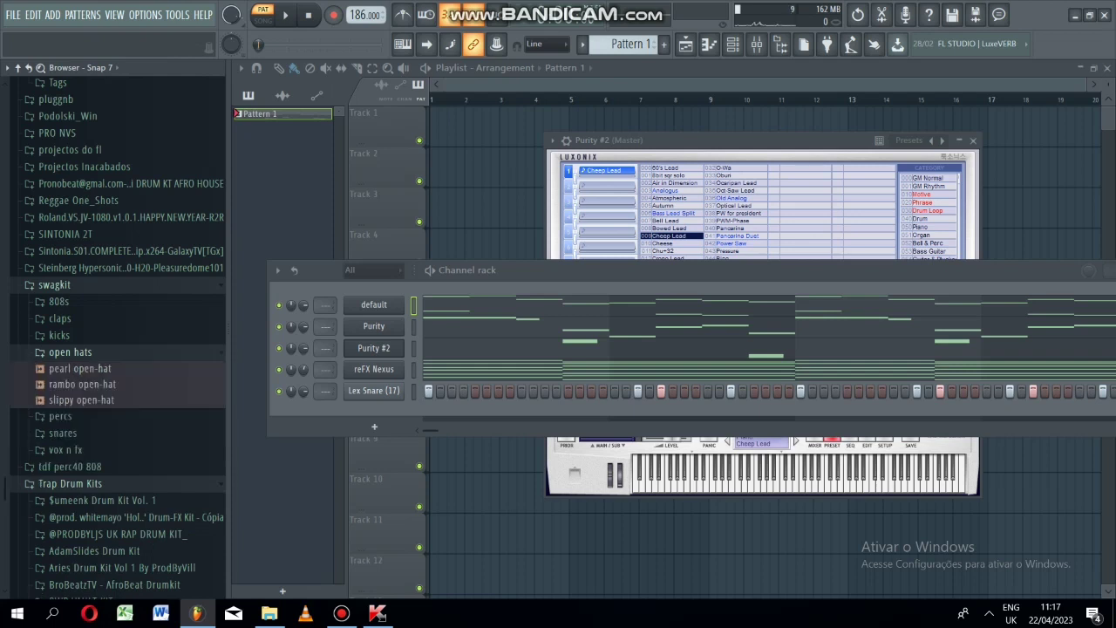
left_click_drag(79, 368, 366, 449)
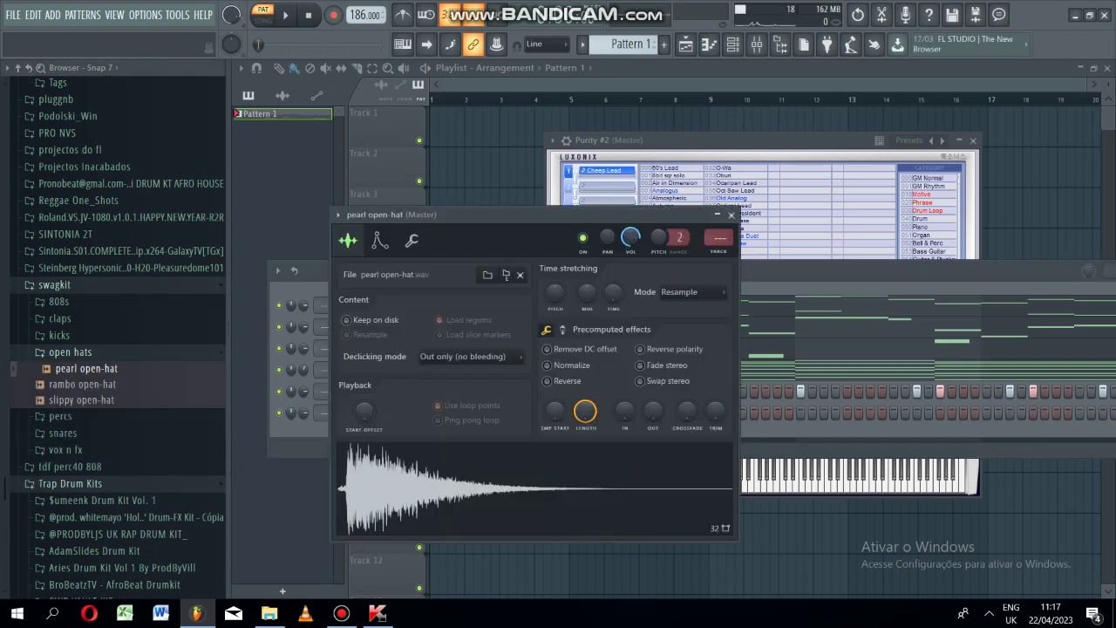
left_click(730, 214)
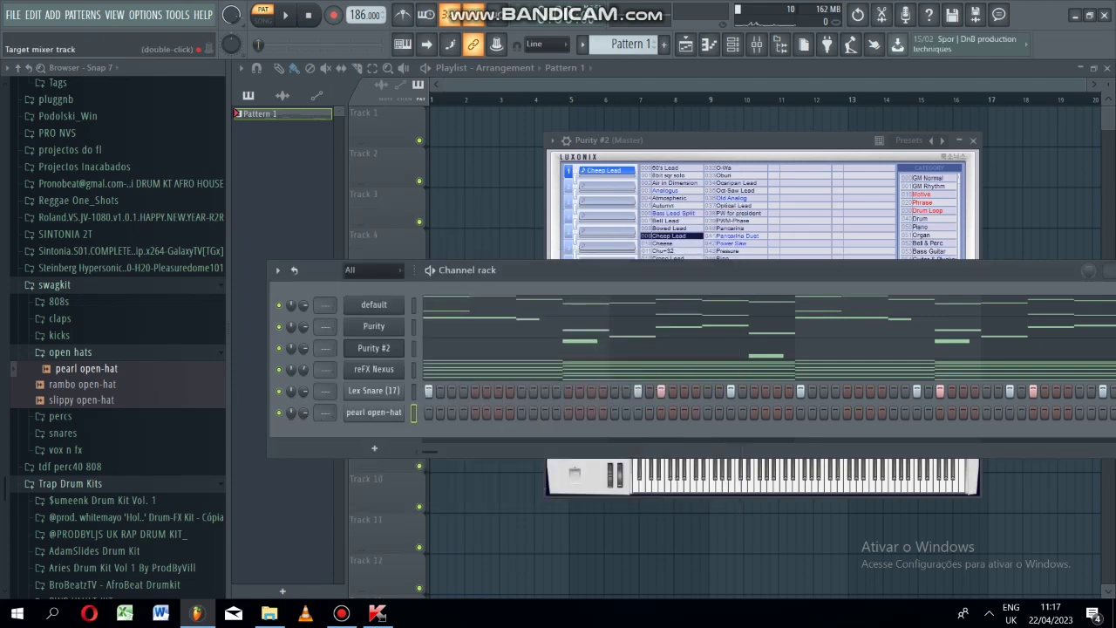
left_click_drag(303, 412, 303, 415)
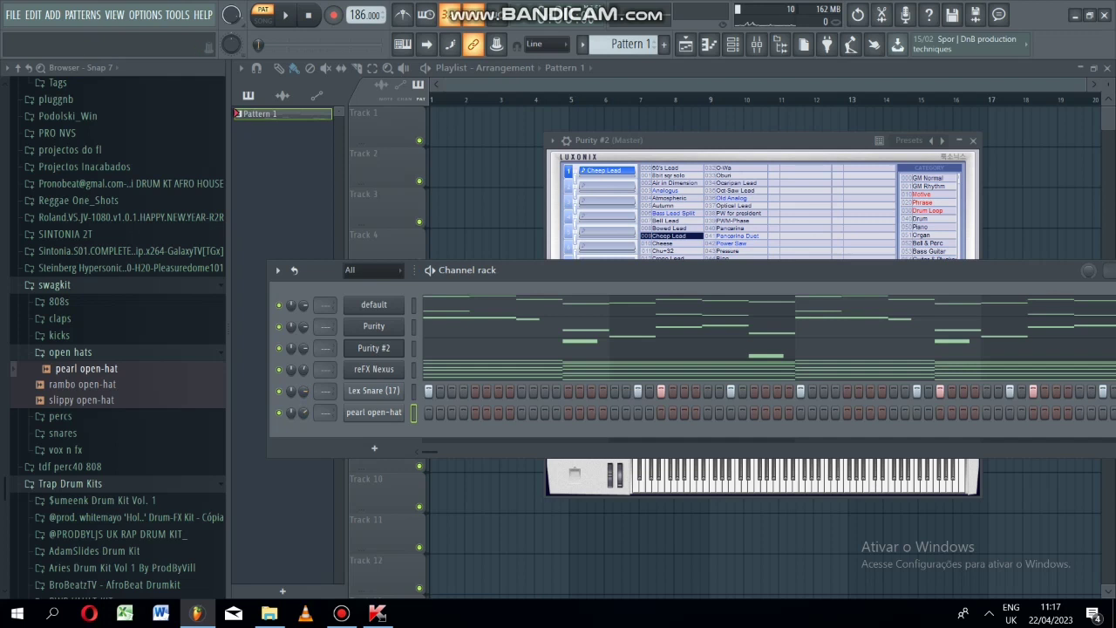
Open swagkit's claps folder and audition the clap samples from clap 1 to clap 10.
left_click(70, 353)
left_click(60, 319)
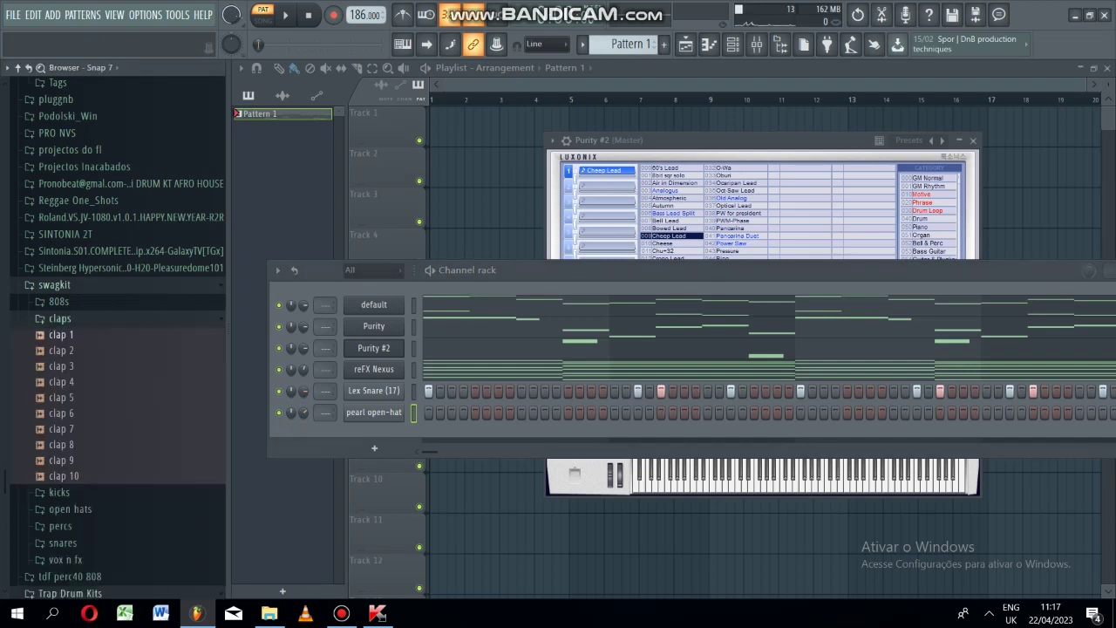
left_click(61, 335)
left_click(62, 350)
left_click(63, 366)
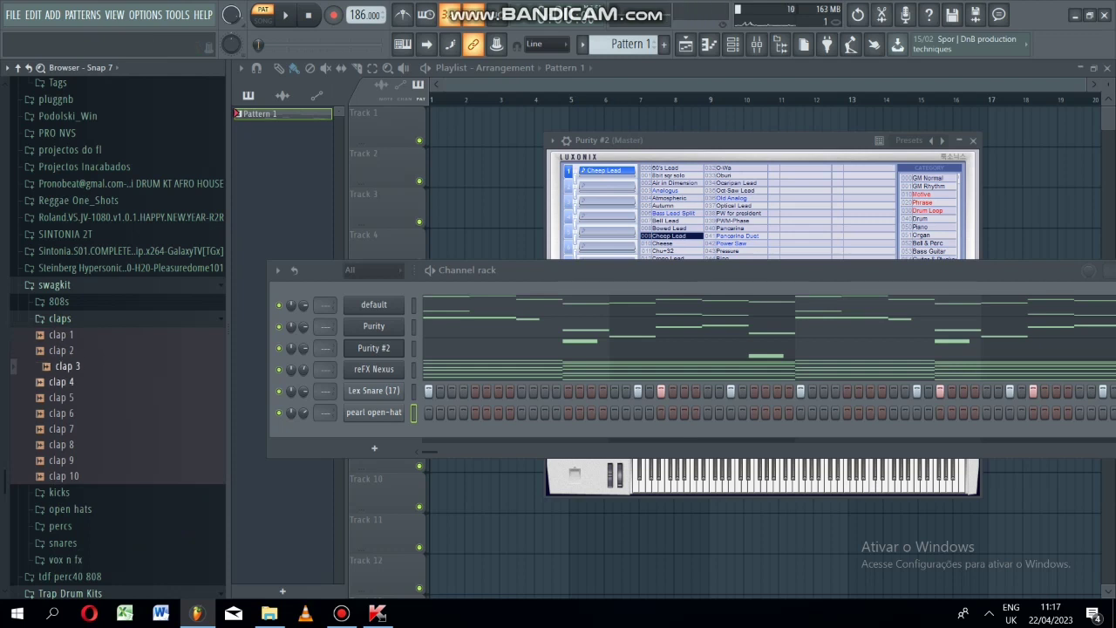
left_click(62, 398)
left_click(62, 413)
left_click(62, 429)
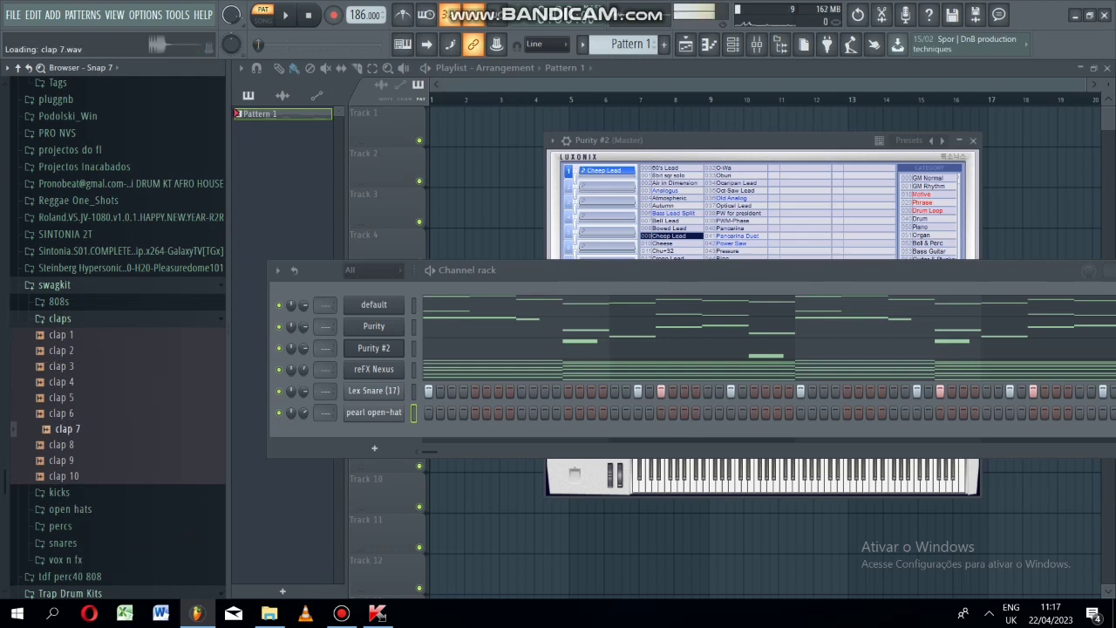
left_click(62, 444)
left_click(62, 444)
left_click(62, 460)
left_click(64, 476)
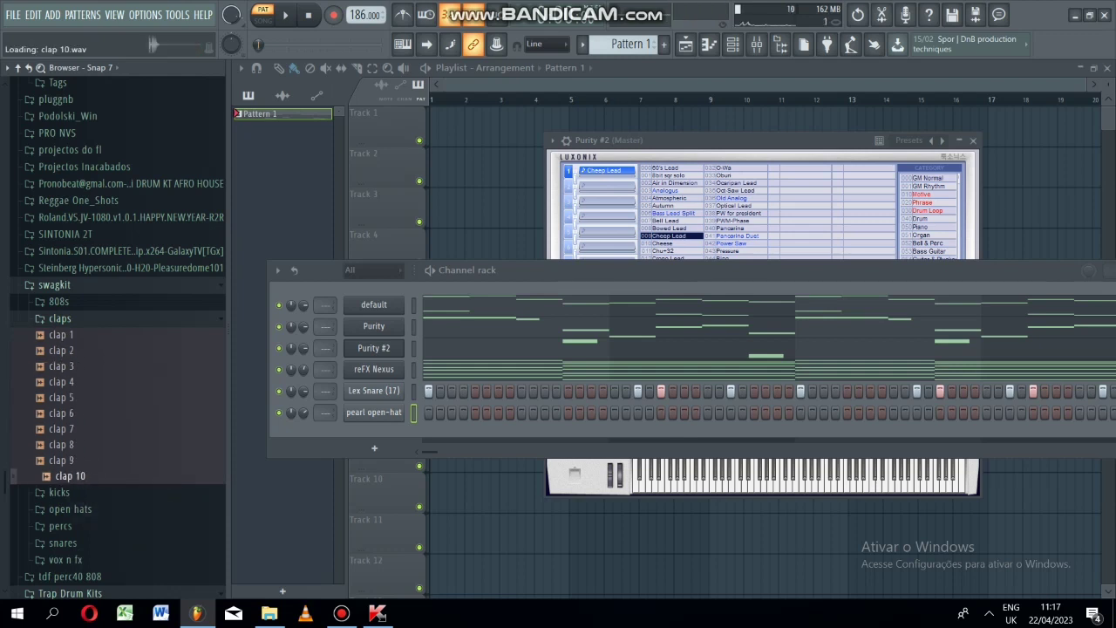
left_click(62, 334)
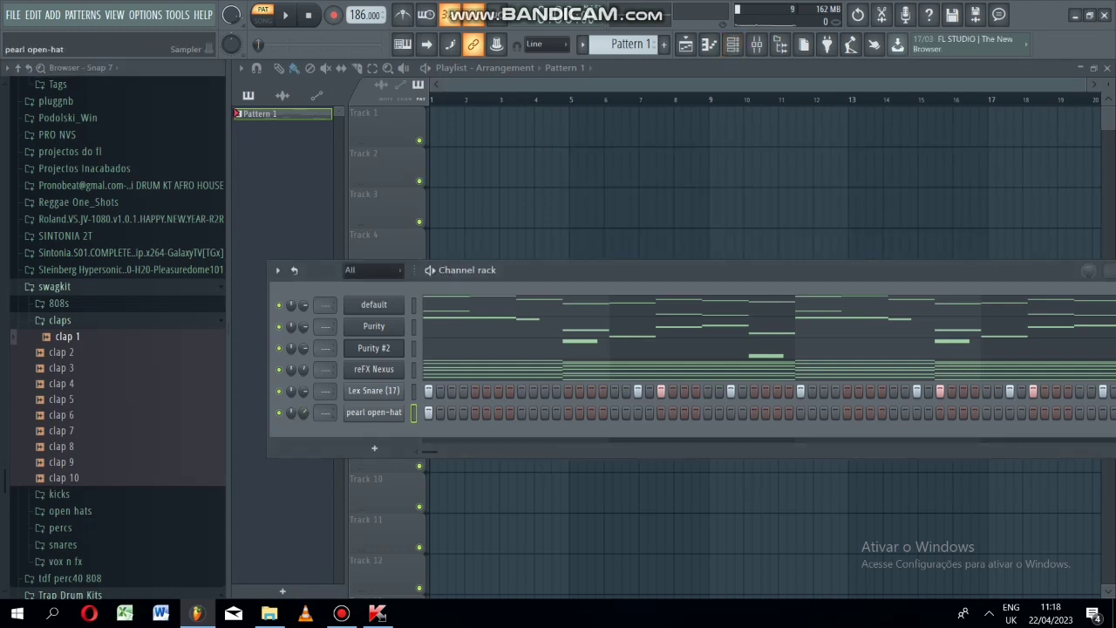
Play the pattern with the open hat, and delete the pearl open-hat channel.
key("space")
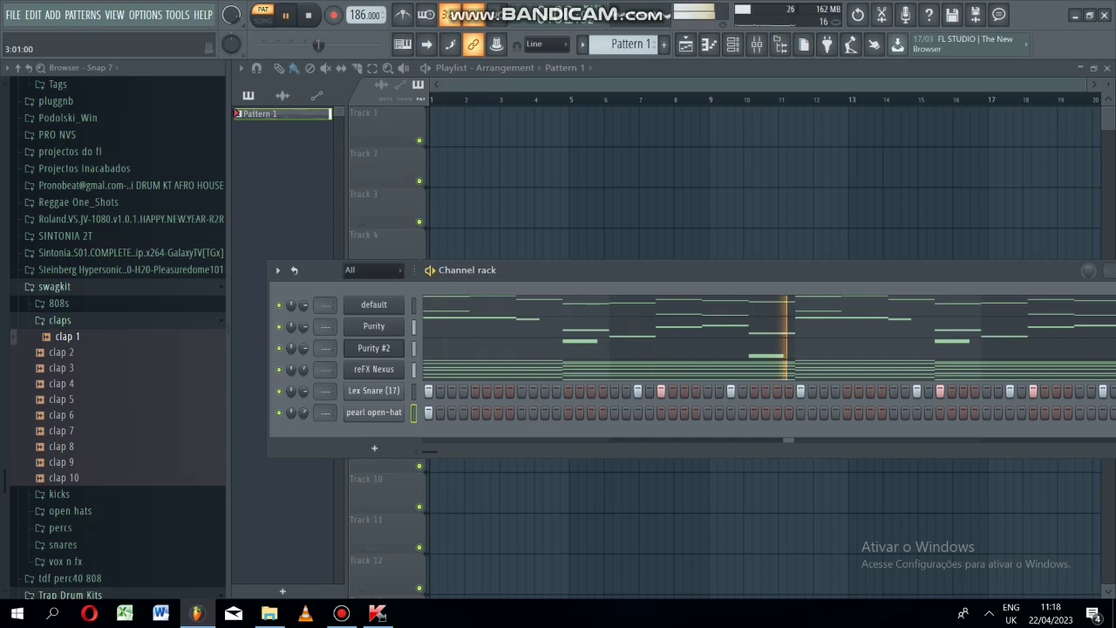
right_click(383, 411)
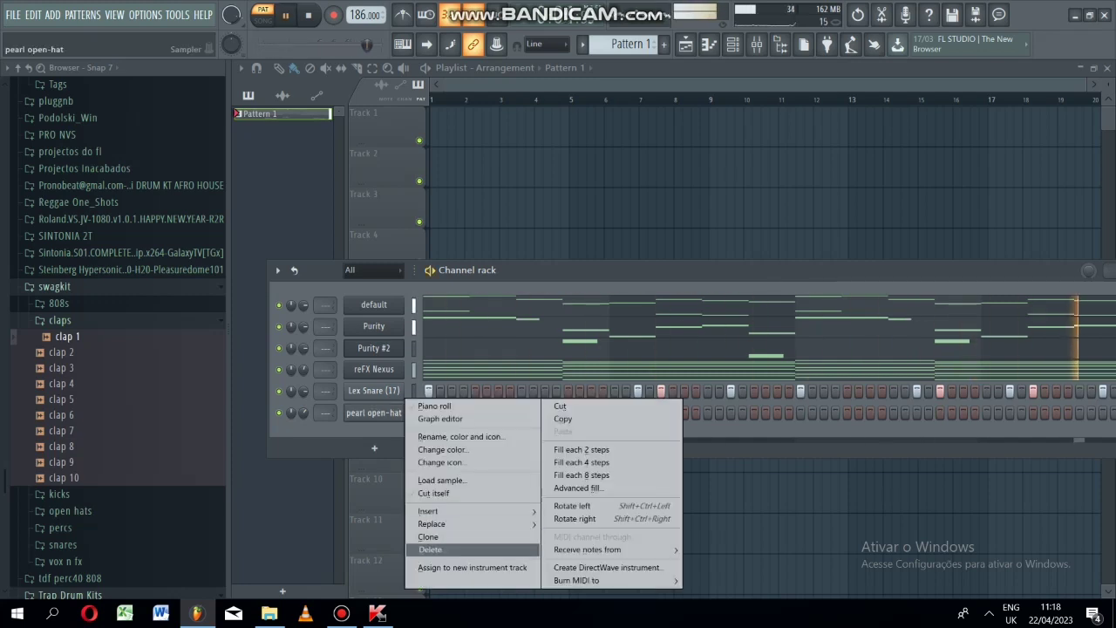
left_click(429, 549)
left_click(307, 15)
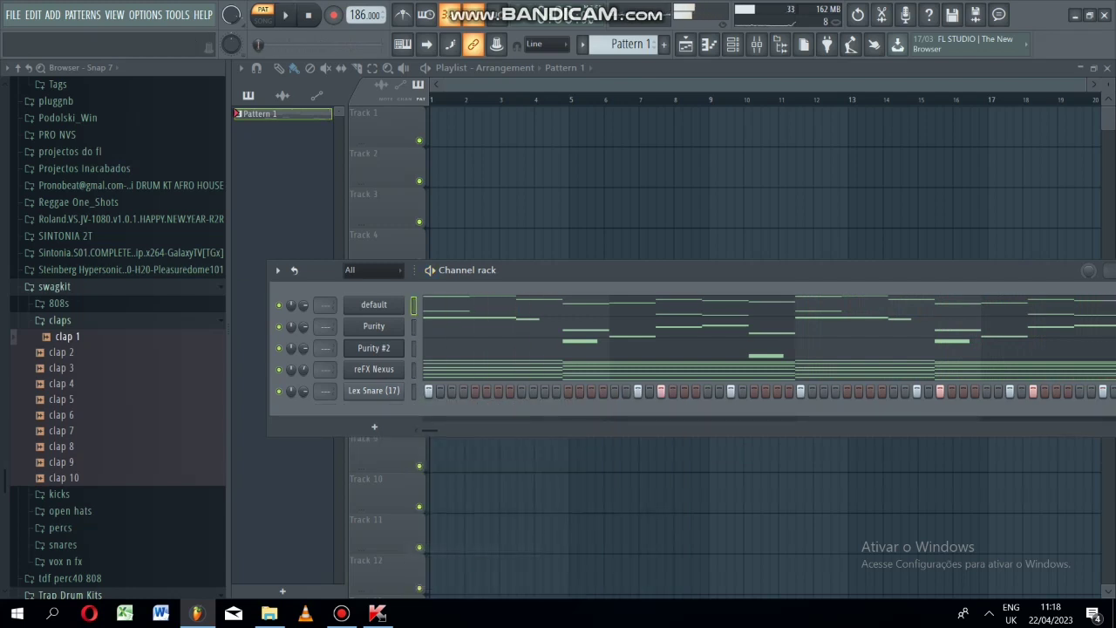
Move the Channel rack higher and add the clap 3 sample from swagkit's claps folder as a new channel.
left_click(60, 320)
left_click_drag(531, 270, 491, 158)
left_click(59, 320)
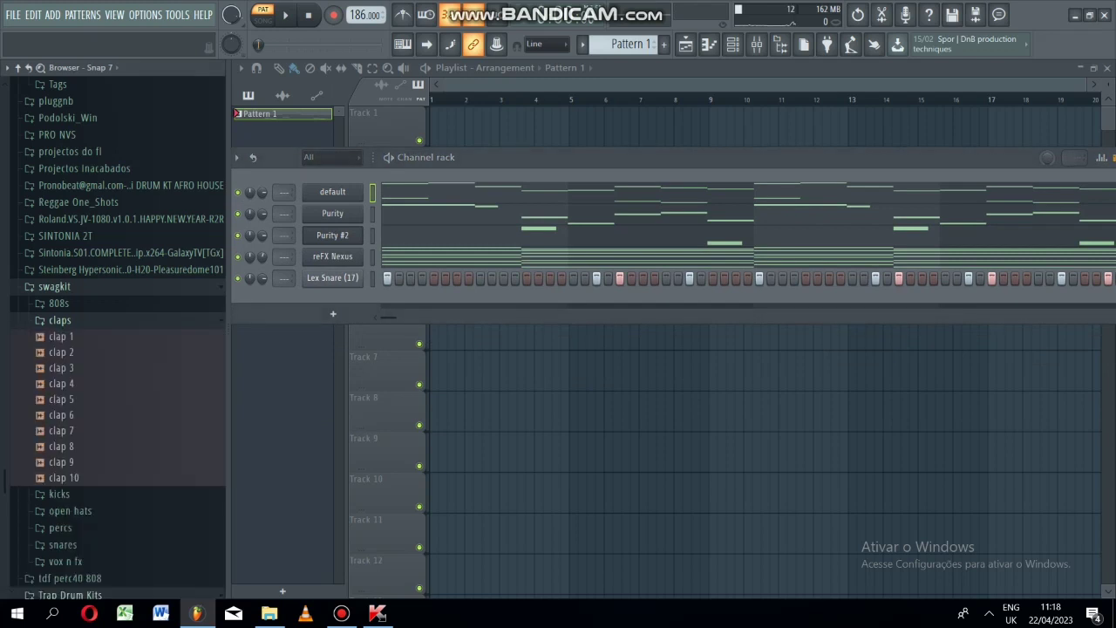
left_click(61, 399)
left_click(61, 368)
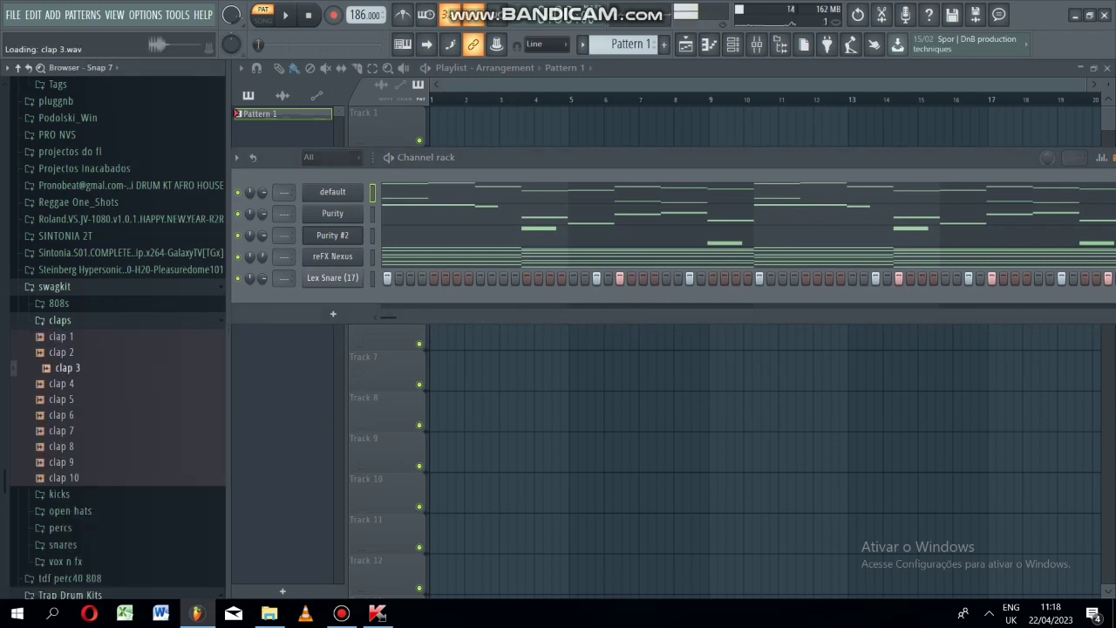
left_click(61, 352)
left_click_drag(61, 367, 338, 316)
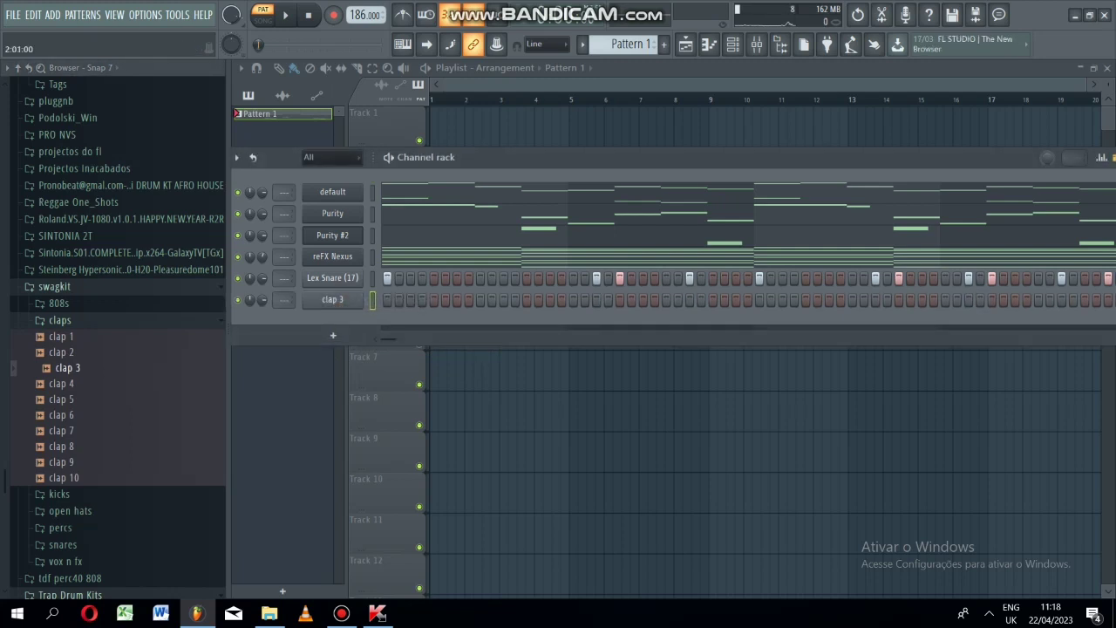
Place clap 3 hits on step 9 of bars 2 and 4, adding the bar 4 hit at C5 in the piano roll.
key("space")
left_click(665, 300)
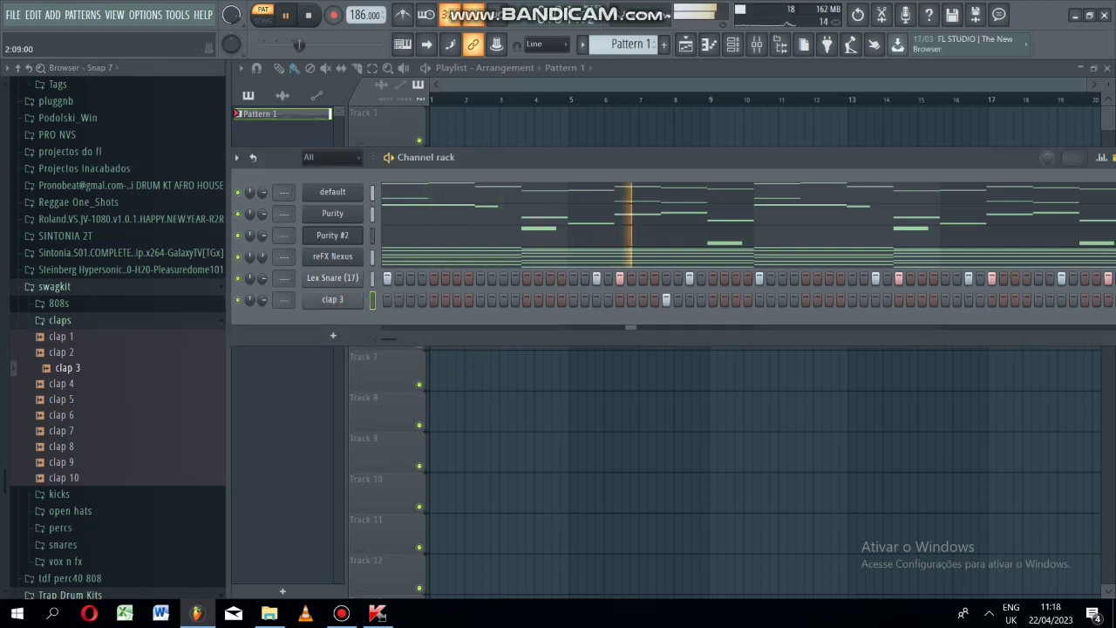
right_click(358, 299)
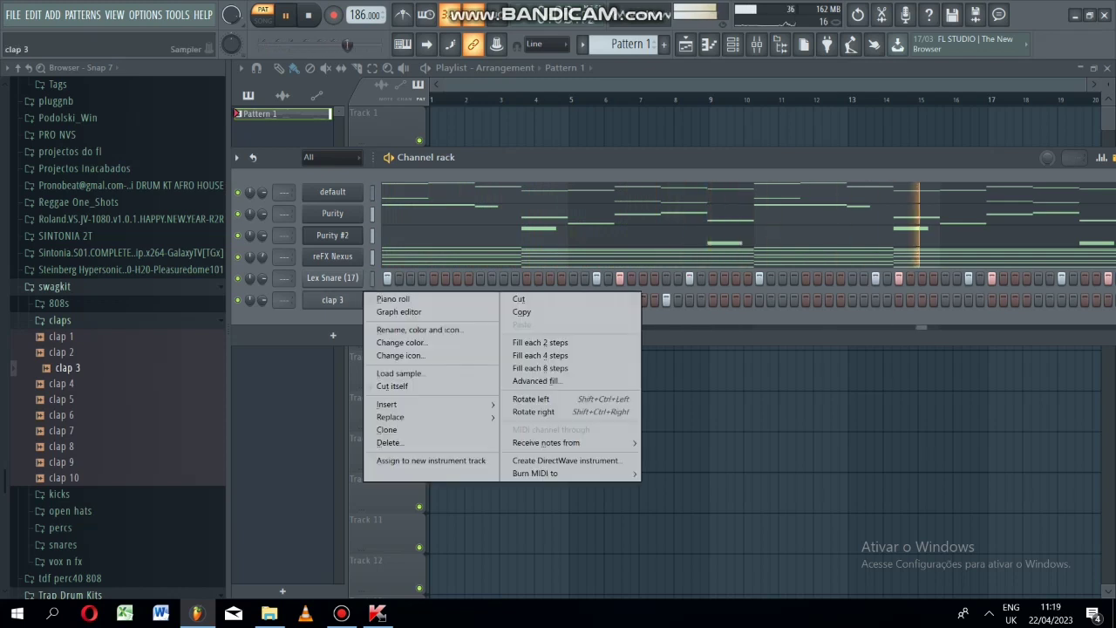
left_click(392, 298)
key("space")
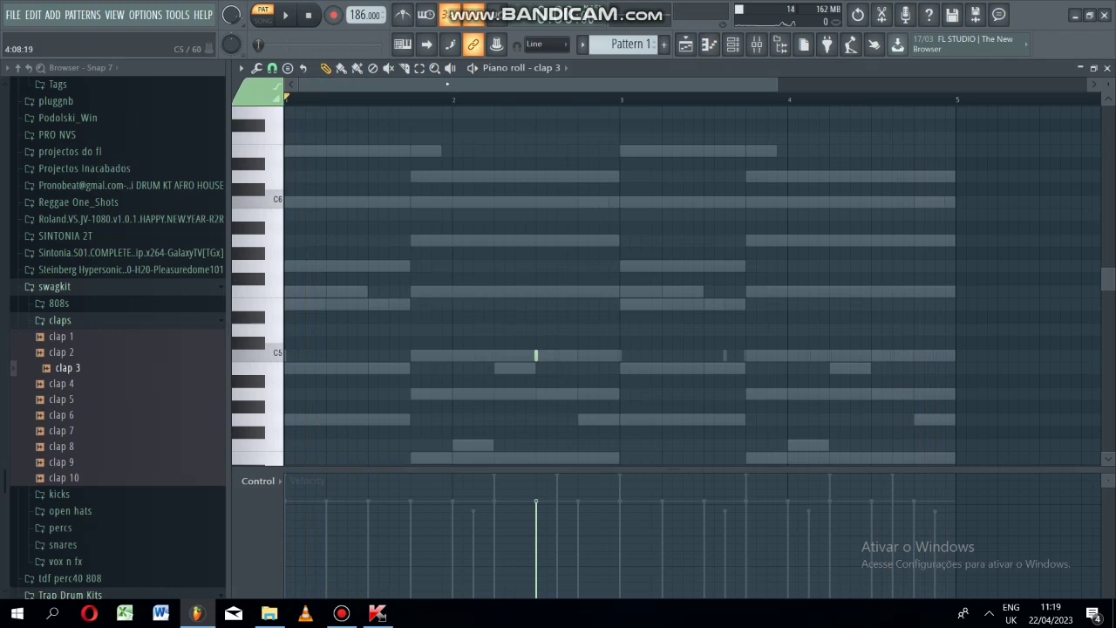
left_click(871, 355)
left_click(1106, 67)
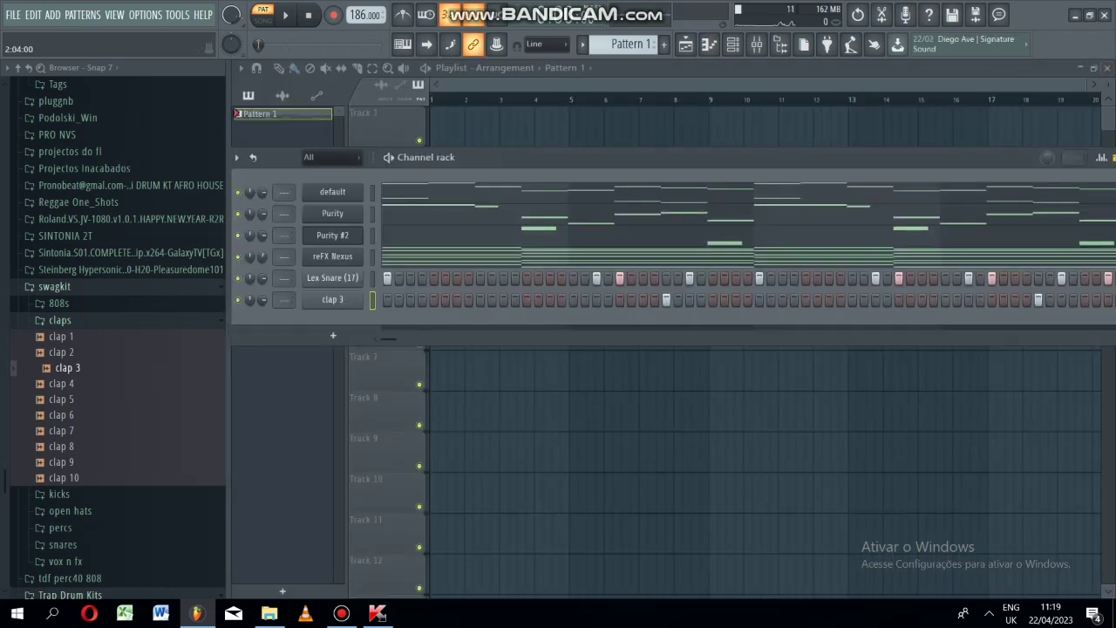
Add the axx kik sample from swagkit's kicks folder as a new channel above clap 3, with a hit on the first step.
left_click(60, 320)
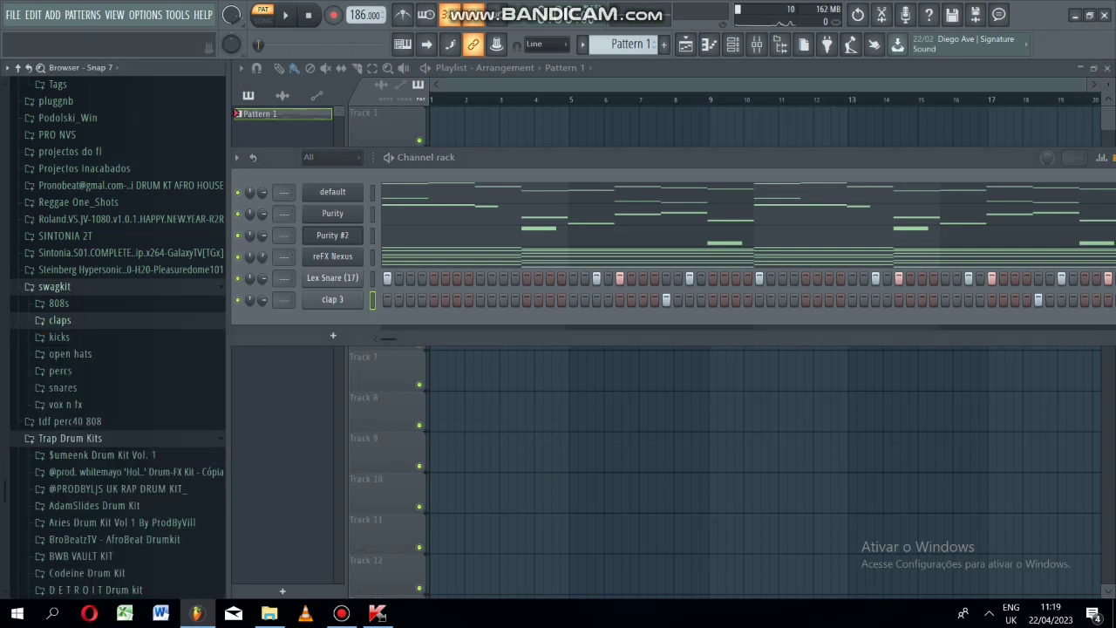
left_click(59, 337)
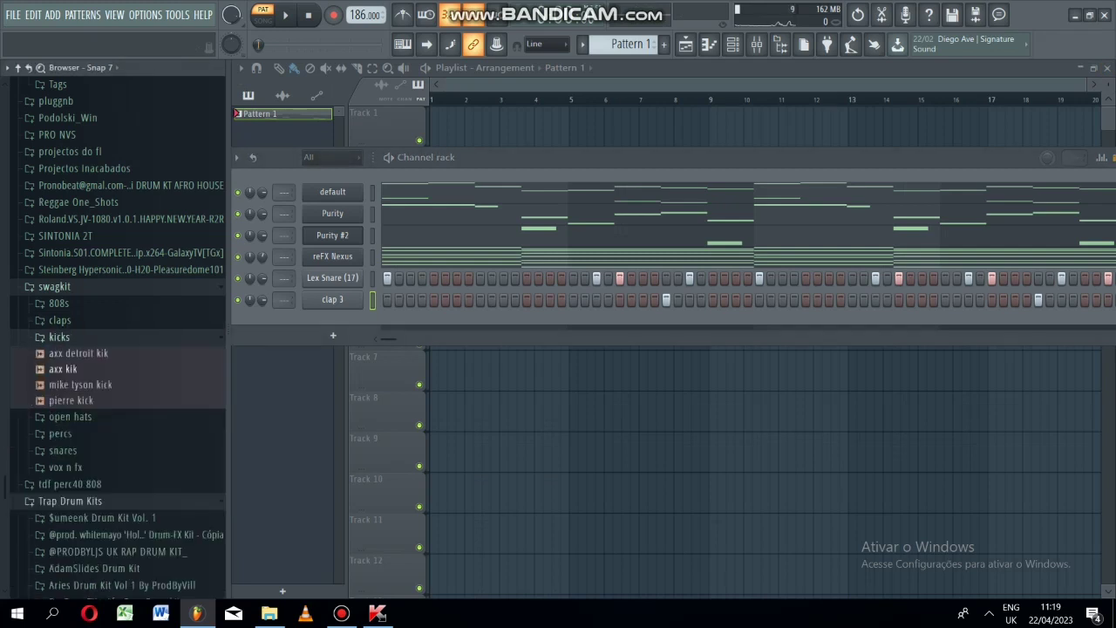
left_click_drag(62, 368, 336, 307)
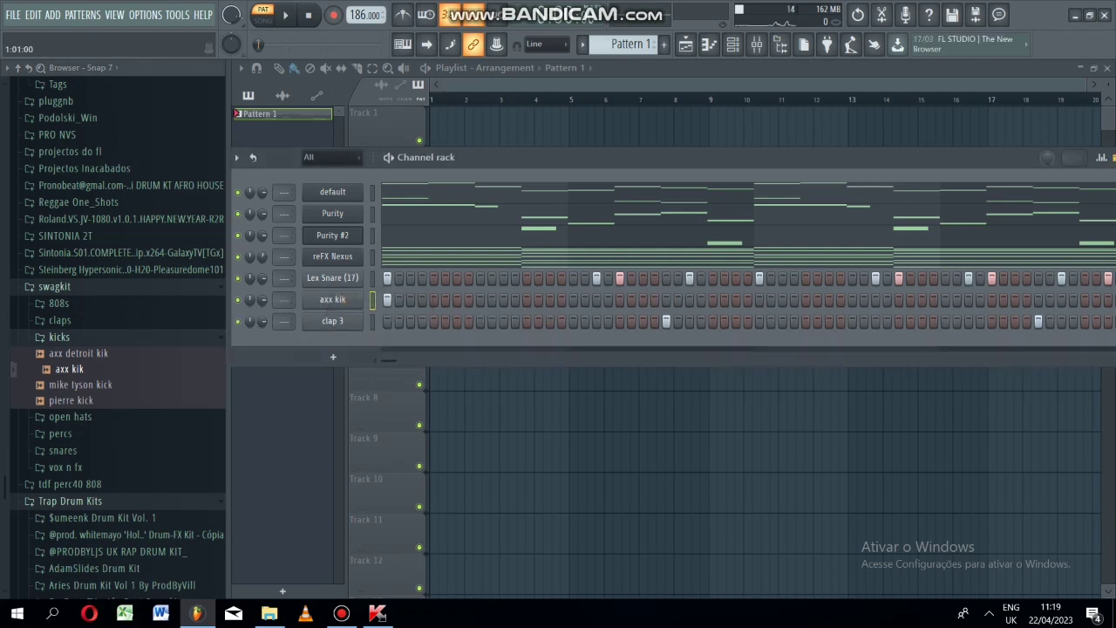
left_click(60, 336)
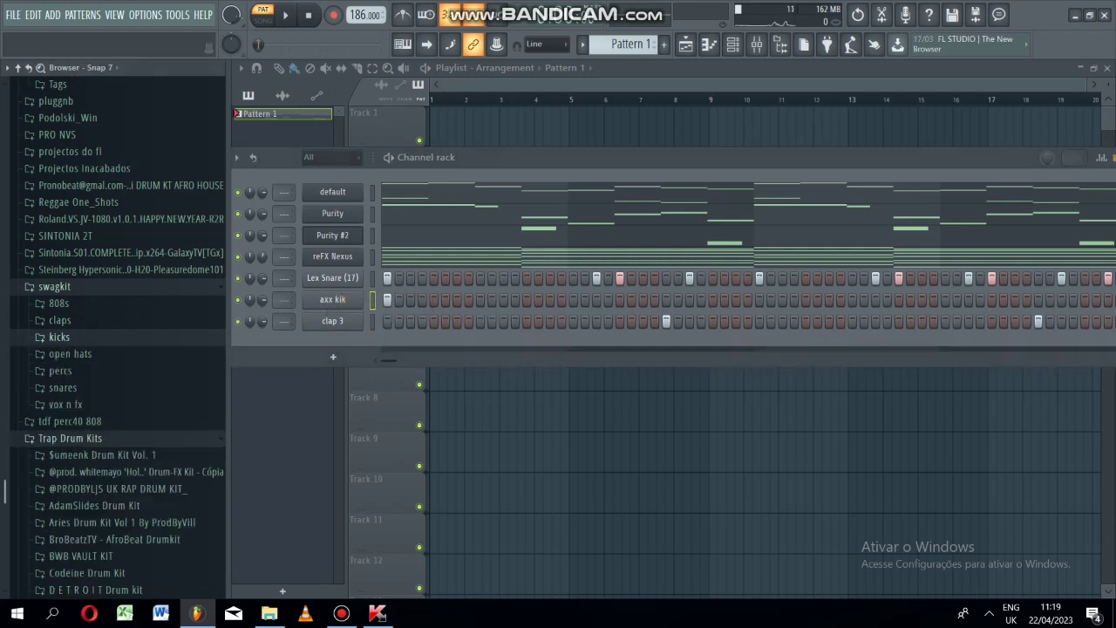
Add an axx kik hit on the first step of bar 3 and open swagkit's vox n fx folder.
scroll(60, 336, "down", 8)
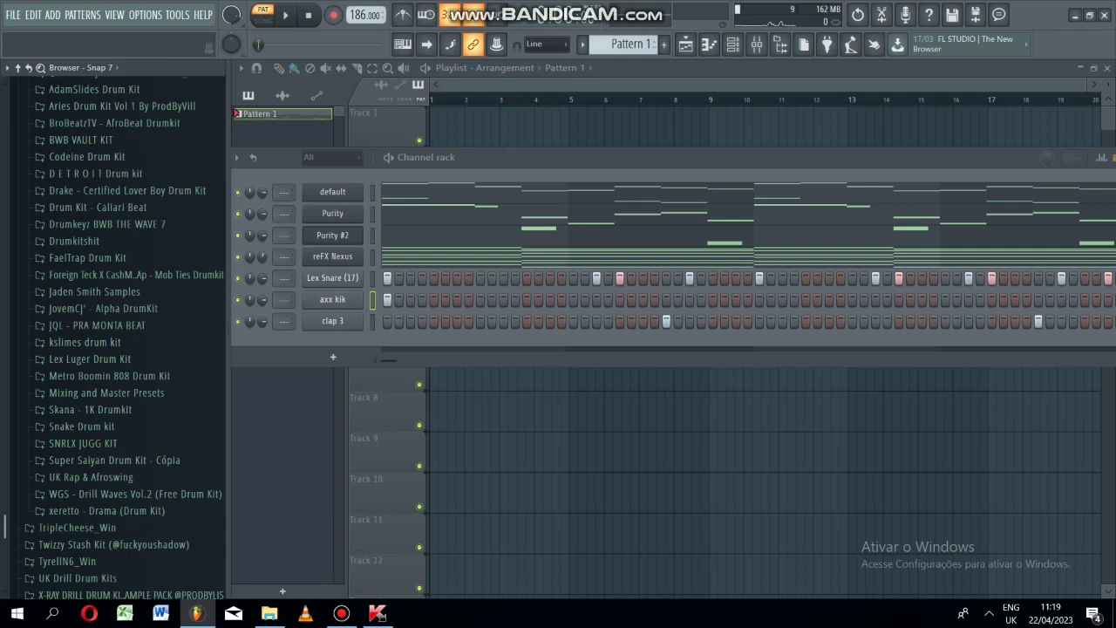
scroll(113, 340, "down", 5)
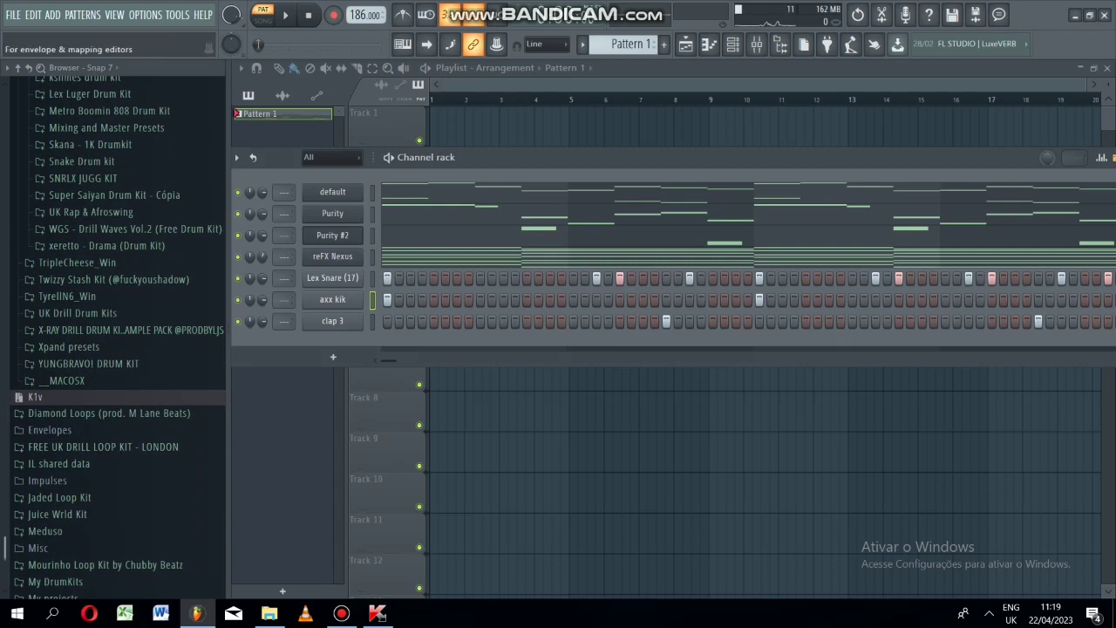
scroll(113, 340, "up", 5)
scroll(117, 338, "up", 9)
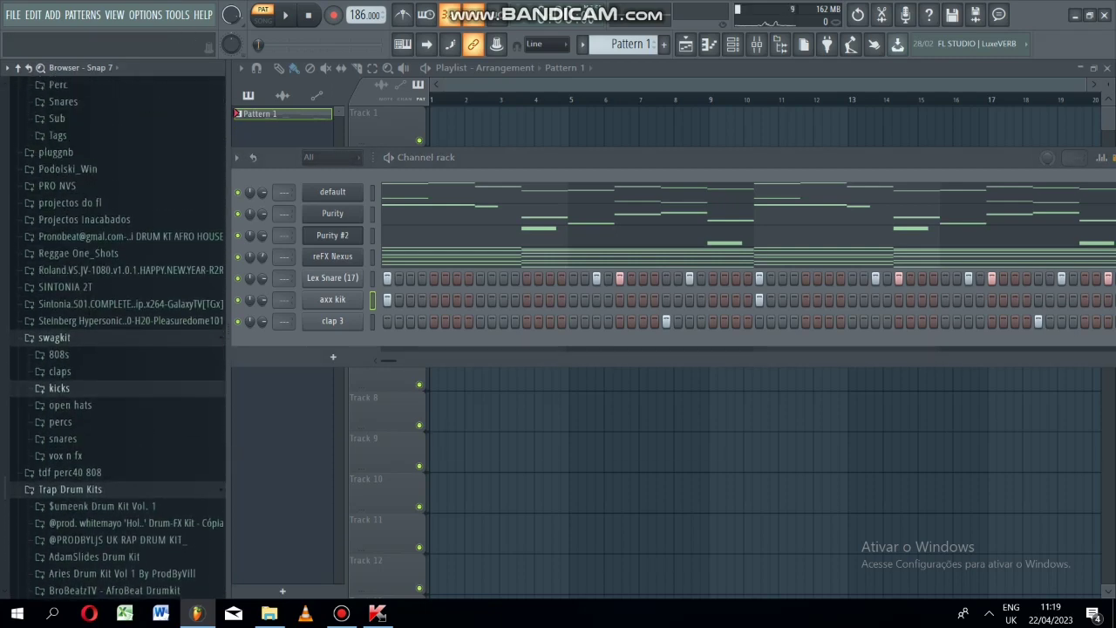
left_click(61, 460)
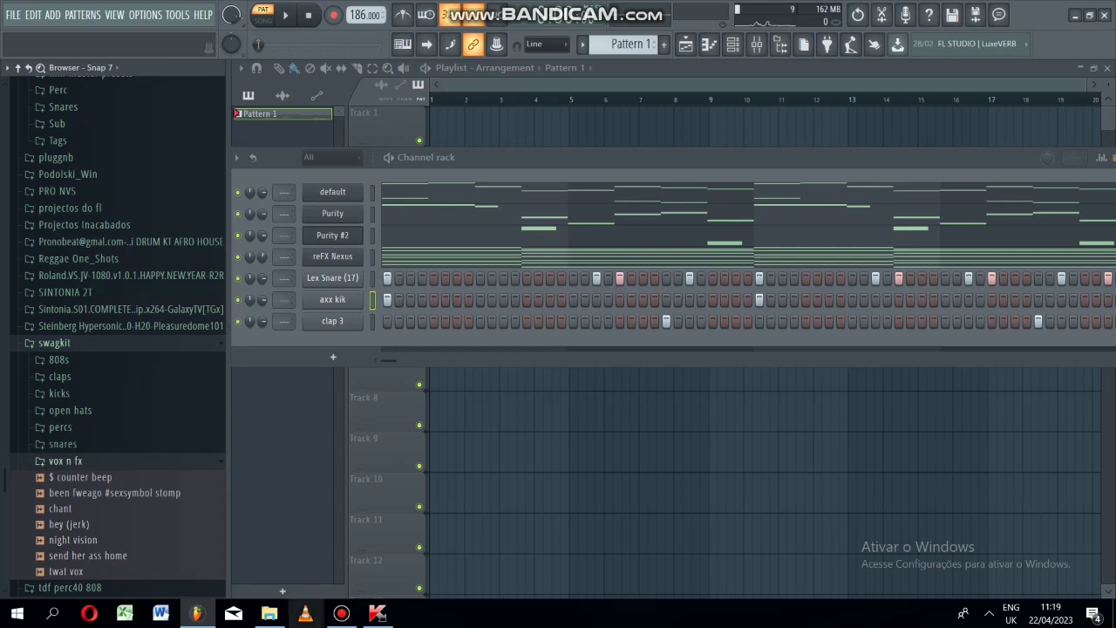
mouse_move(341, 612)
mouse_move(340, 541)
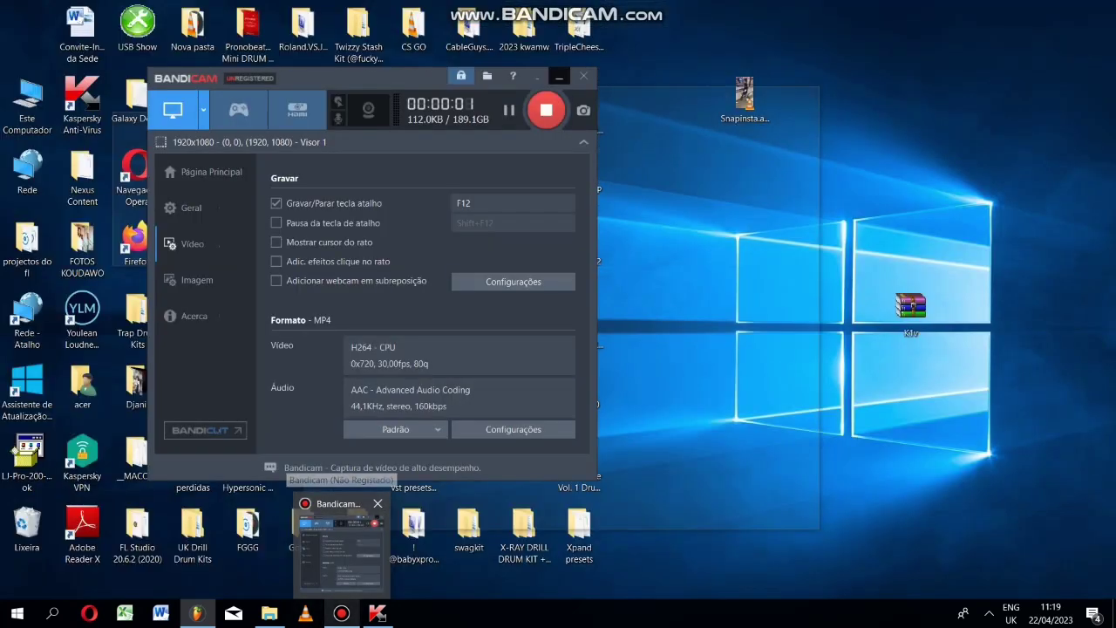
left_click(340, 540)
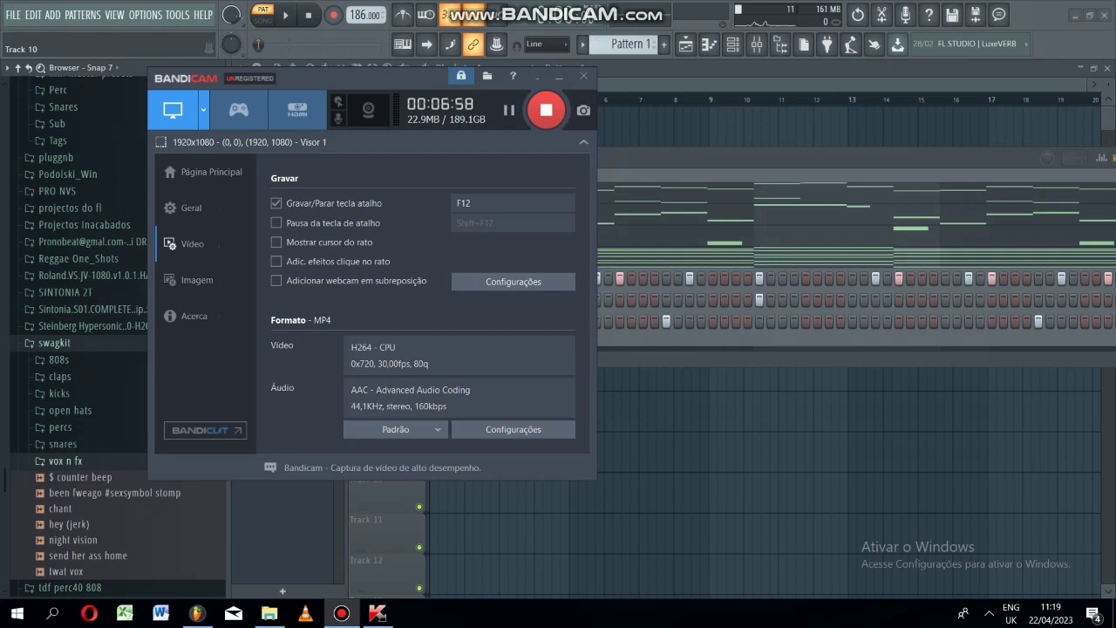
left_click(558, 76)
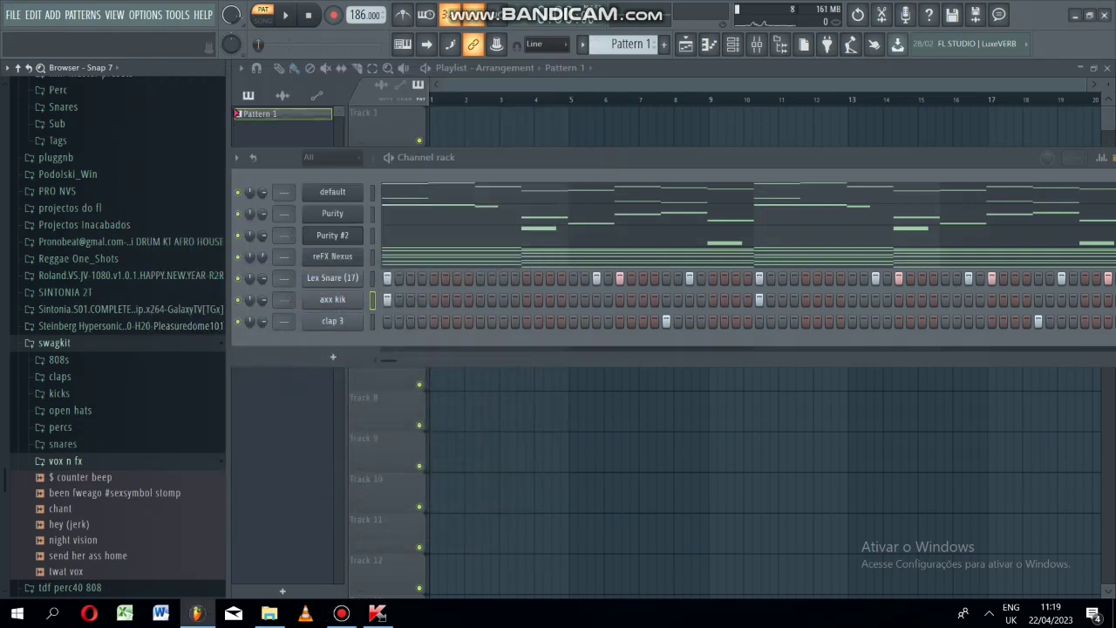
Add the been fweago #sexsymbol stomp sample as a channel with hits on the first steps of bars 1 and 3, and normalize it.
left_click_drag(114, 493, 326, 362)
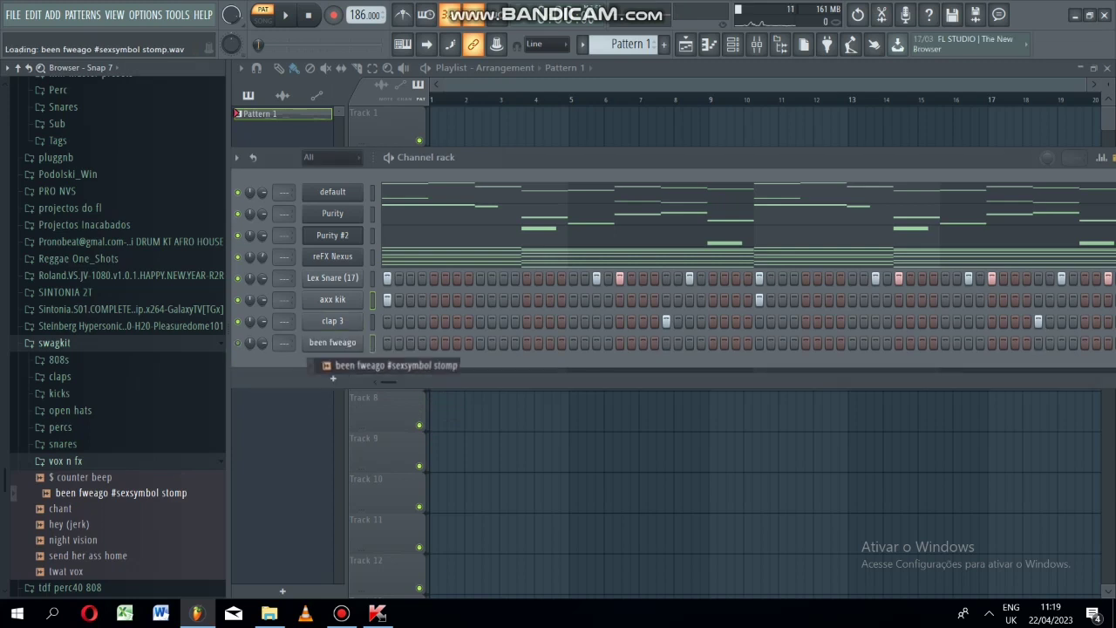
key("space")
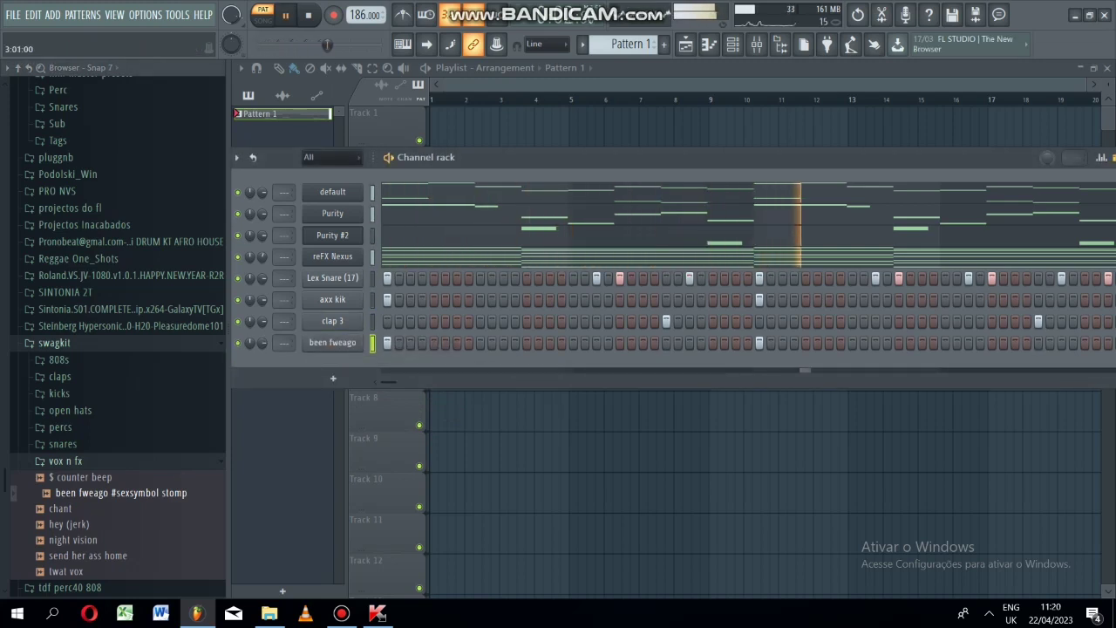
left_click(332, 343)
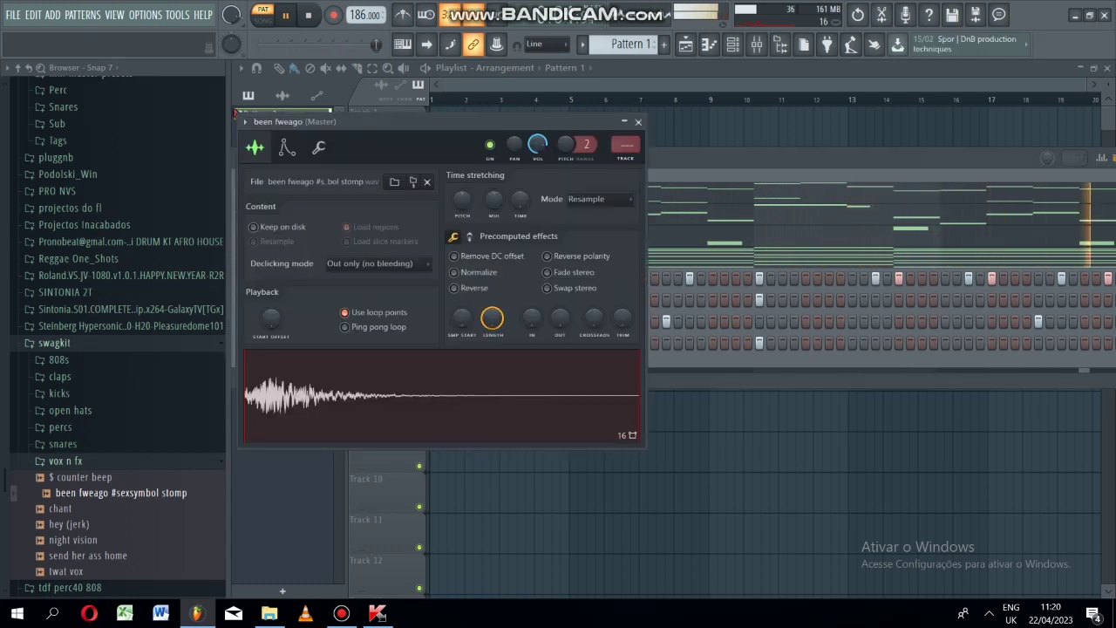
left_click(454, 272)
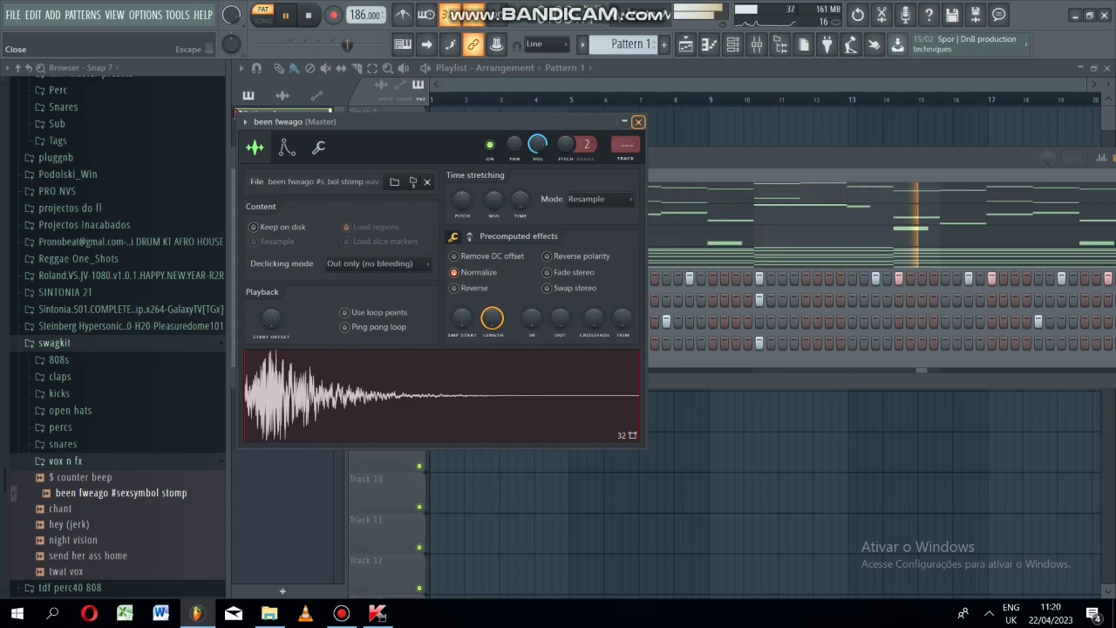
left_click(638, 122)
key("space")
Open the NxstyDZN UK Drill Kit Vol.2 folder inside UK Drill Drum Kits.
scroll(114, 331, "up", 15)
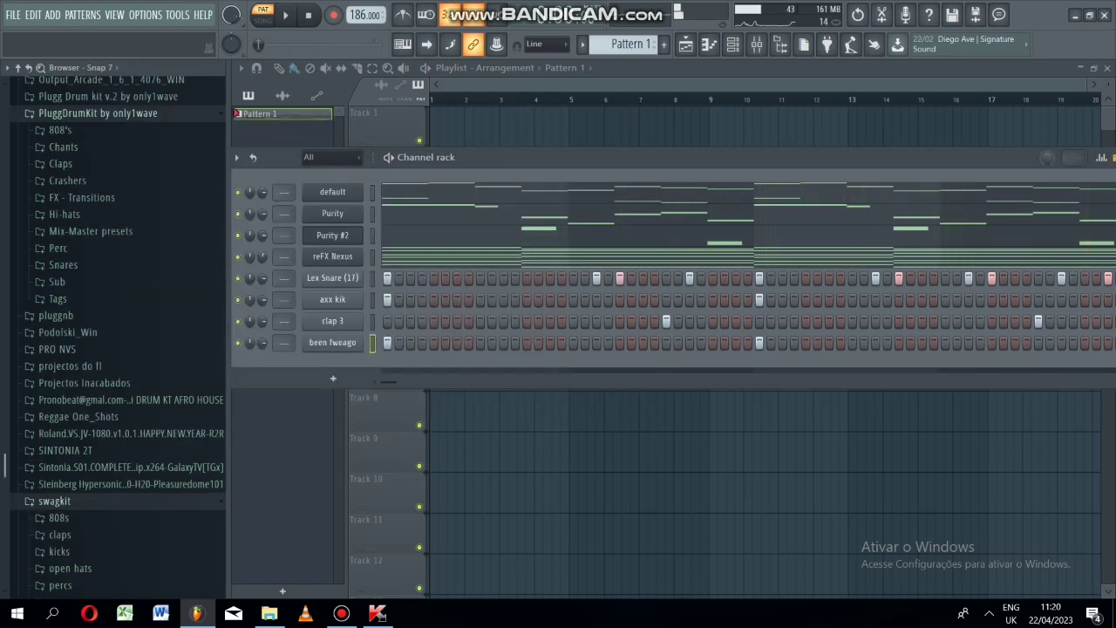
scroll(117, 338, "up", 5)
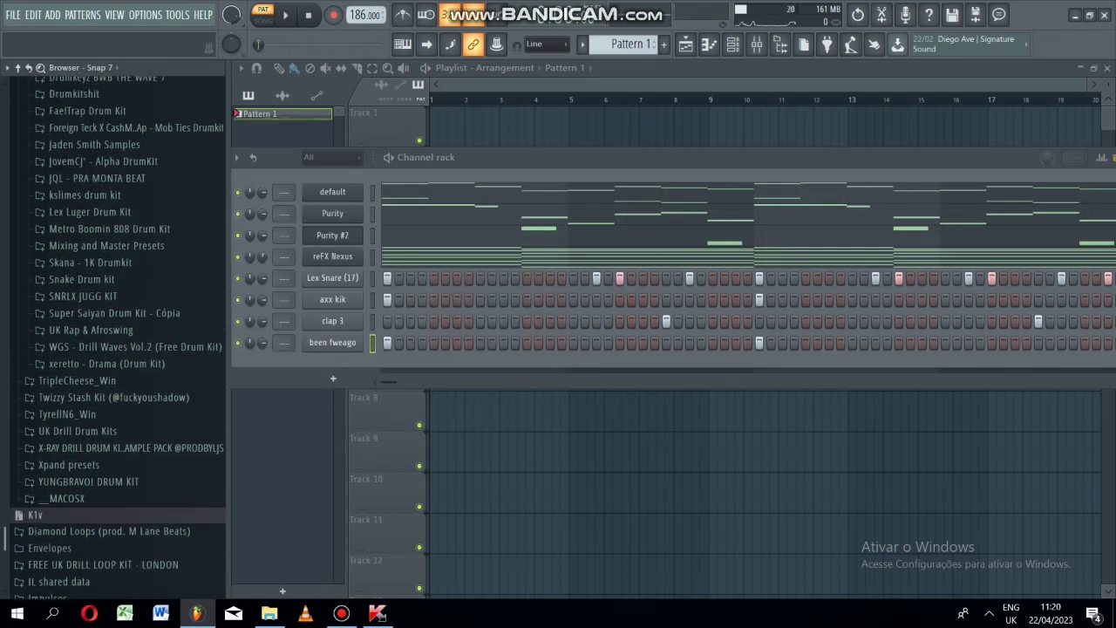
scroll(118, 338, "up", 1)
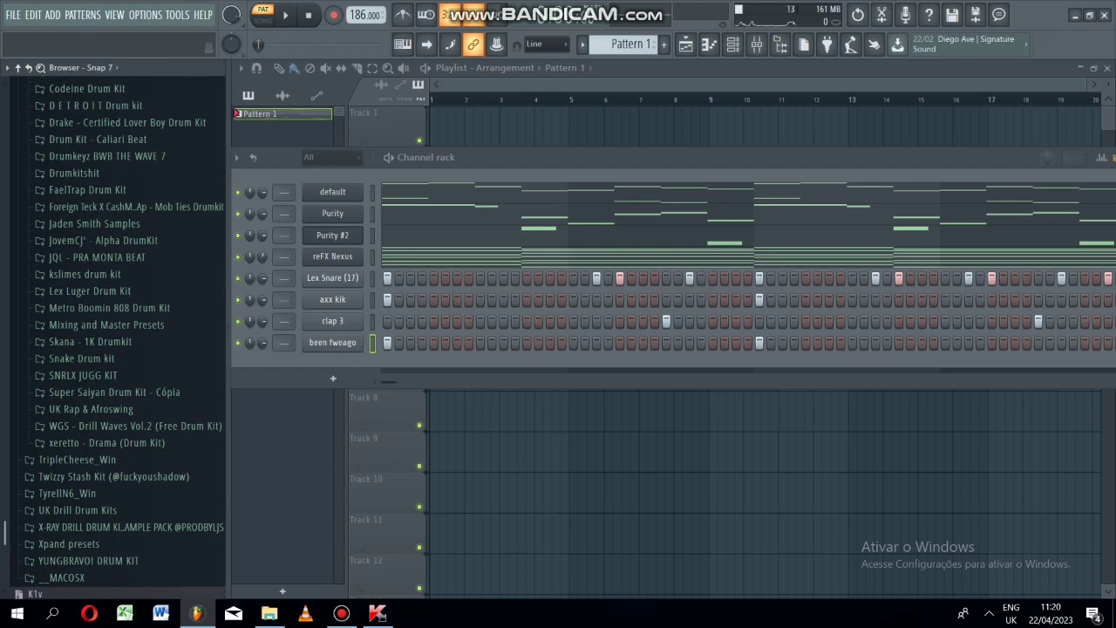
scroll(119, 337, "down", 2)
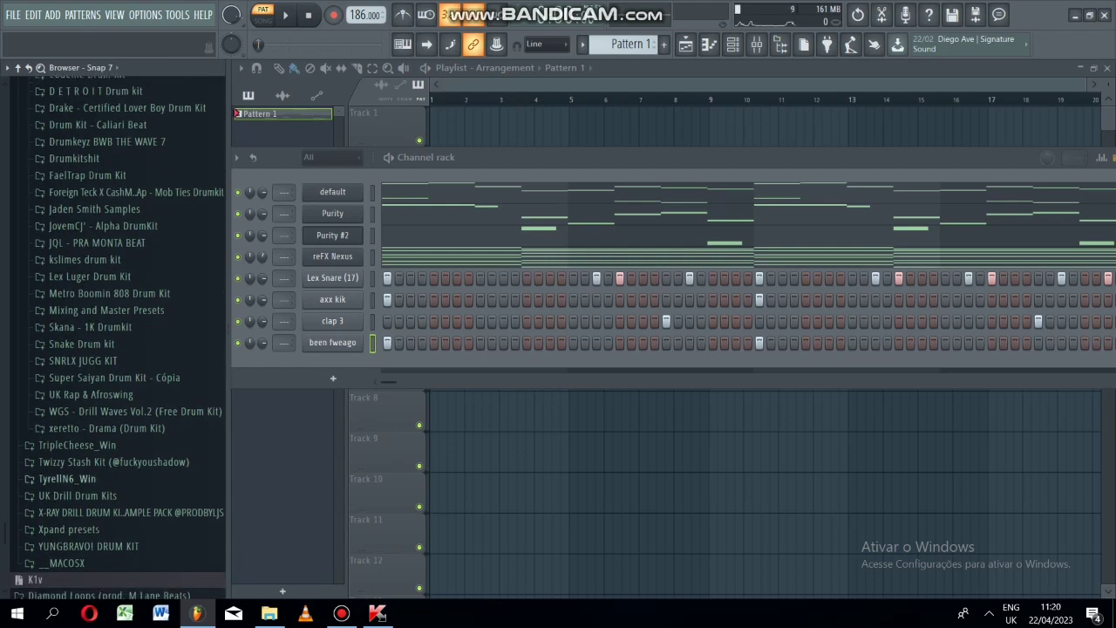
left_click(78, 495)
scroll(78, 495, "up", 3)
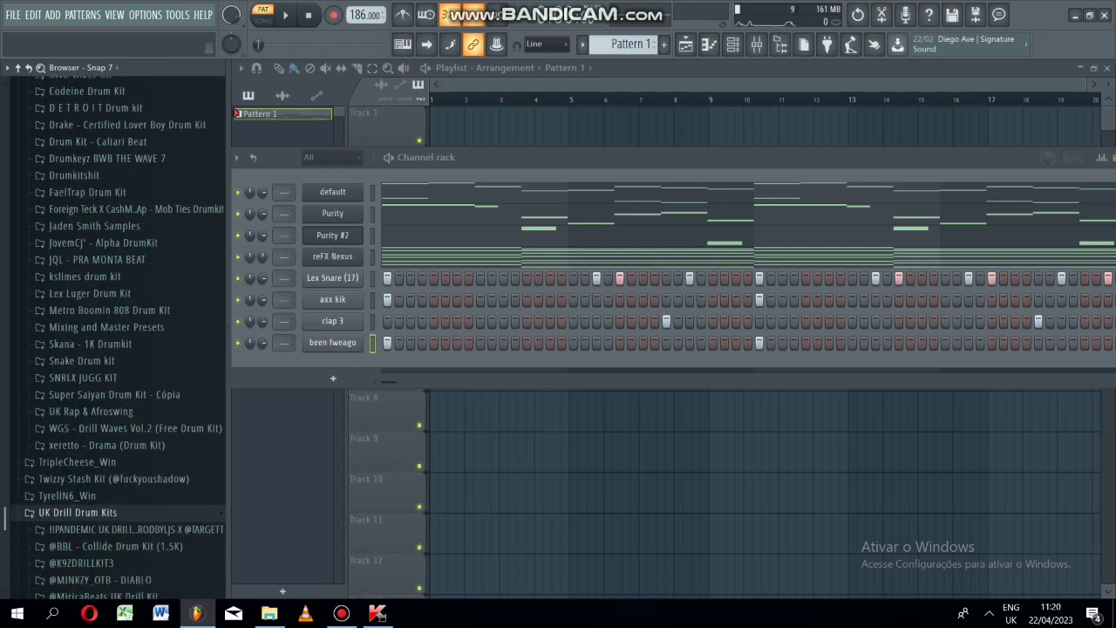
scroll(80, 503, "down", 4)
left_click(80, 470)
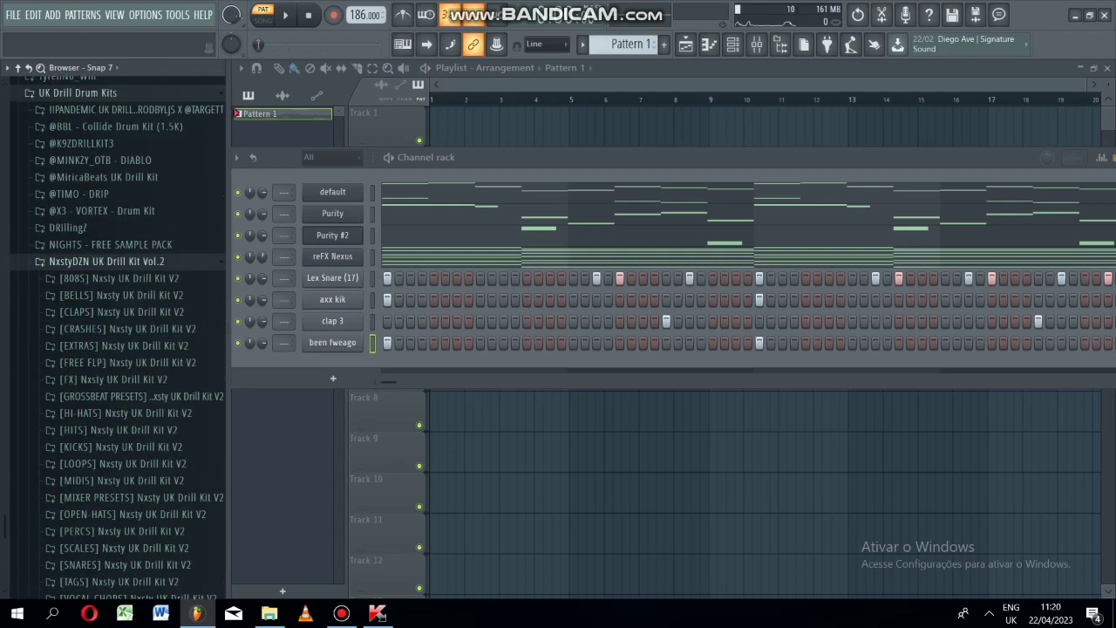
Open the Gun Shots folder inside the kit's [FX] Nxsty UK Drill Kit V2 folder.
scroll(117, 337, "down", 3)
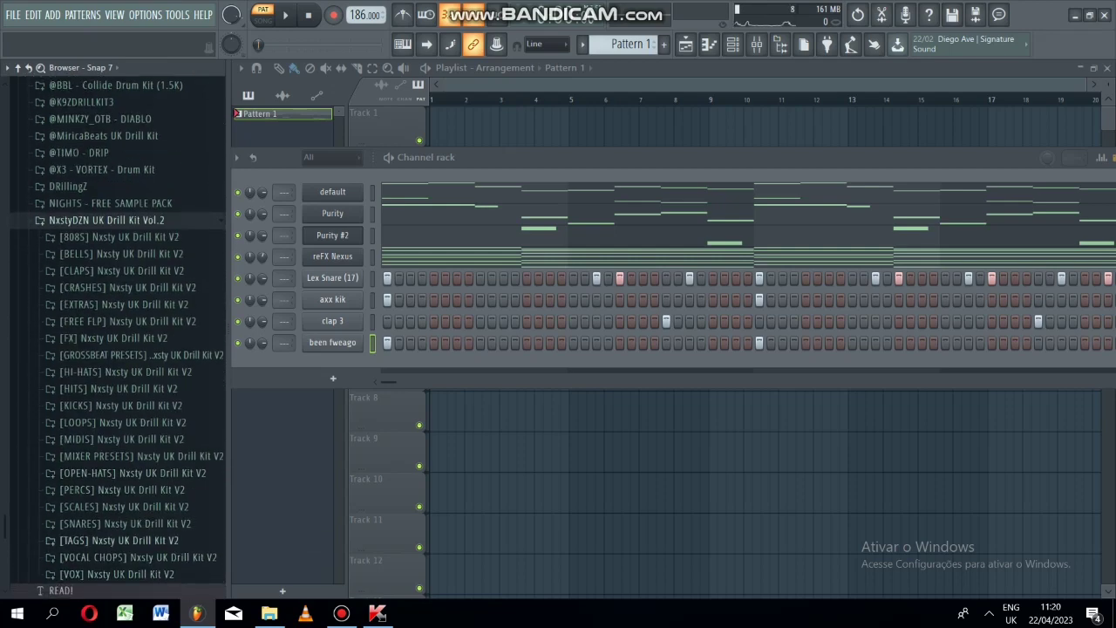
left_click(118, 540)
left_click(119, 539)
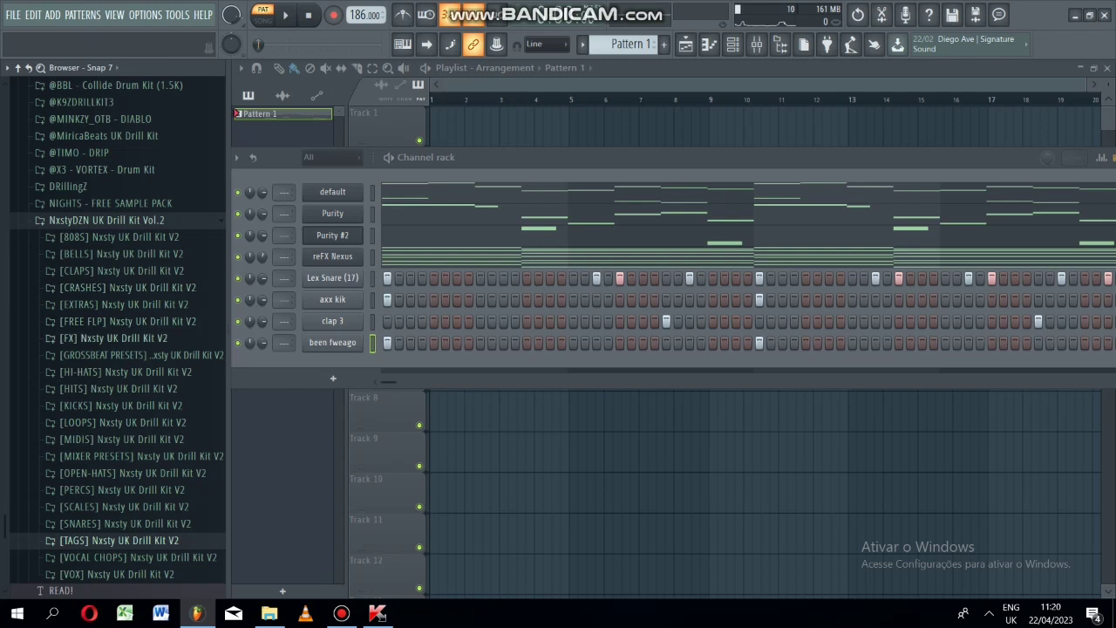
left_click(113, 337)
left_click(92, 354)
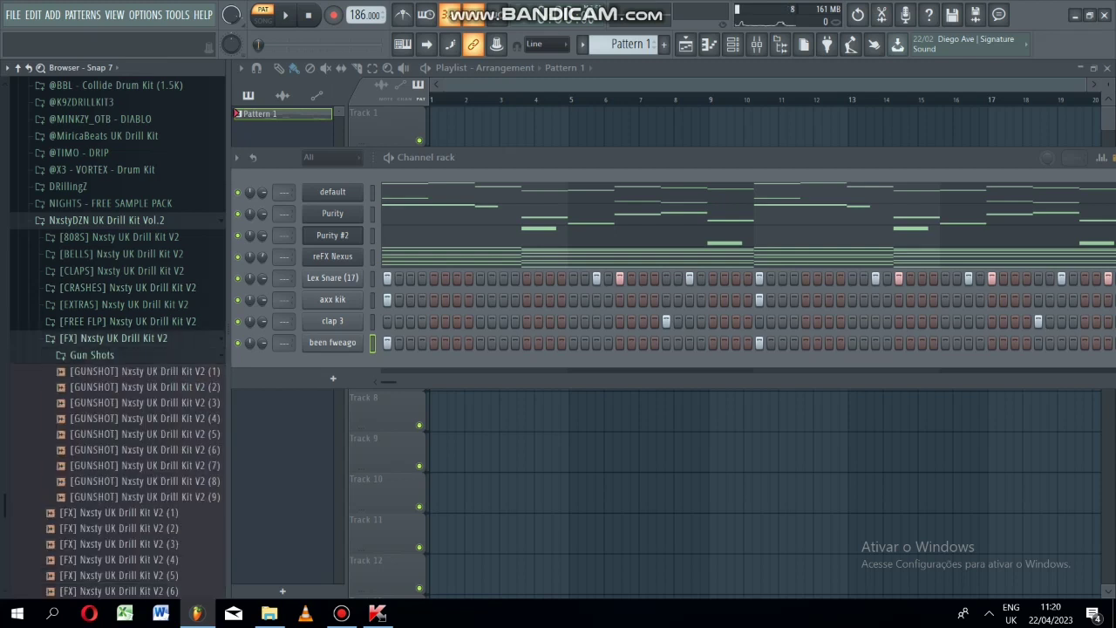
Audition the GUNSHOT samples 1 to 9, and listen to samples 8 and 7 again.
left_click(145, 371)
left_click(144, 387)
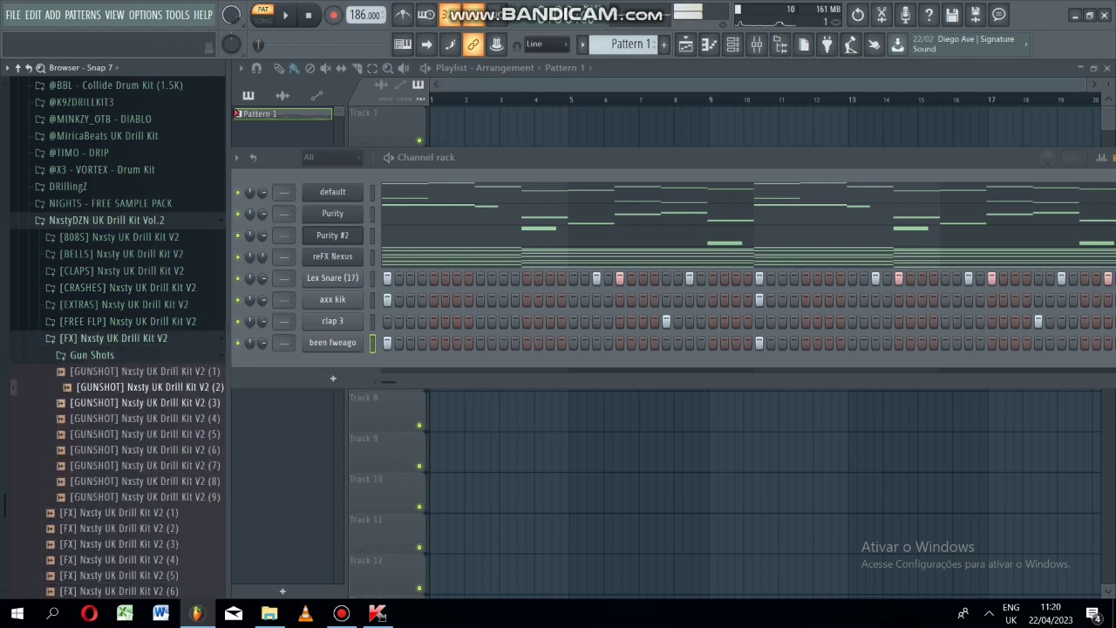
left_click(145, 403)
left_click(144, 419)
left_click(144, 434)
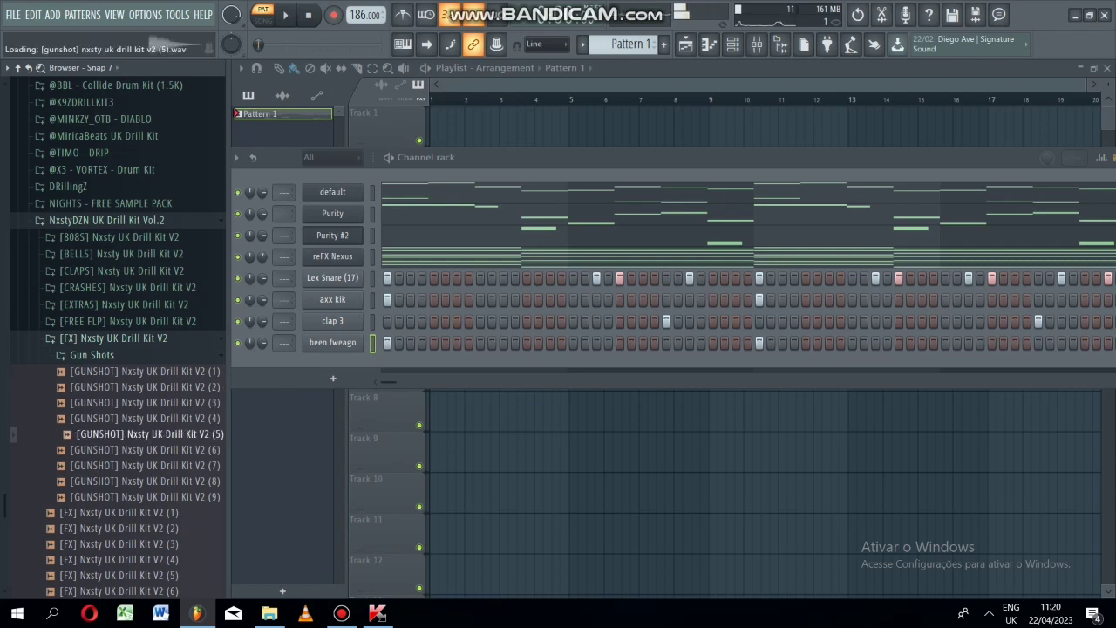
left_click(144, 450)
left_click(144, 466)
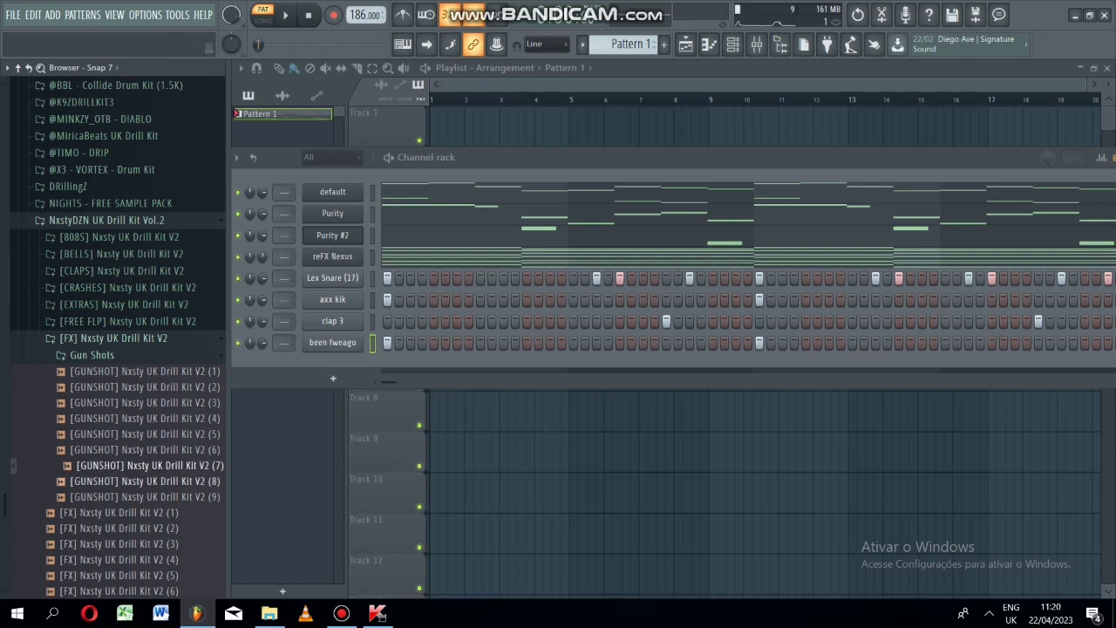
left_click(145, 481)
left_click(145, 496)
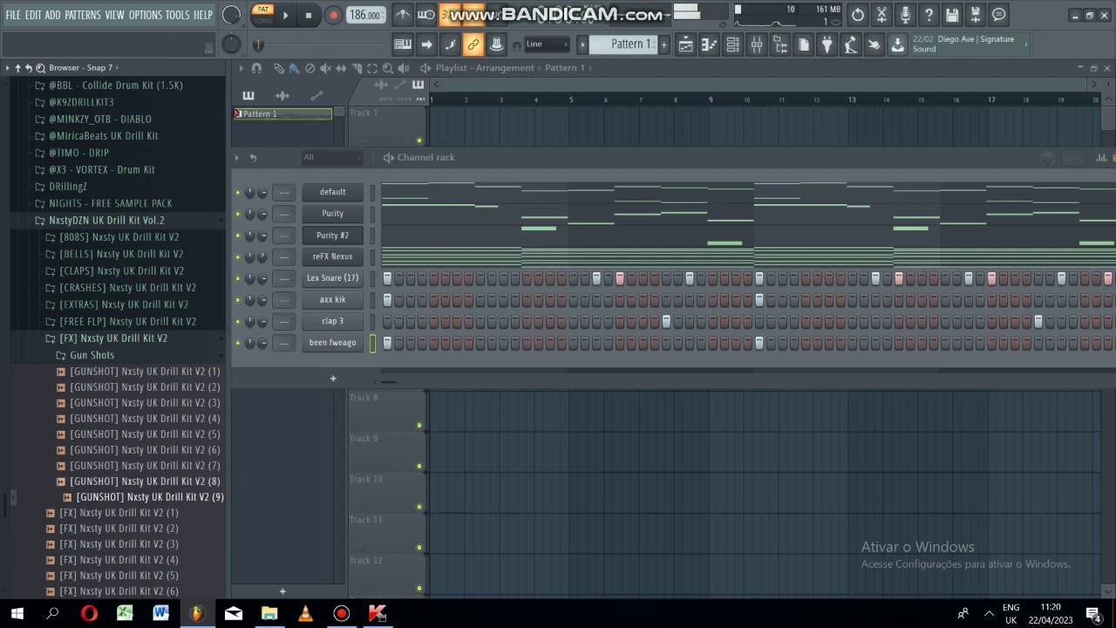
left_click(144, 481)
left_click(145, 465)
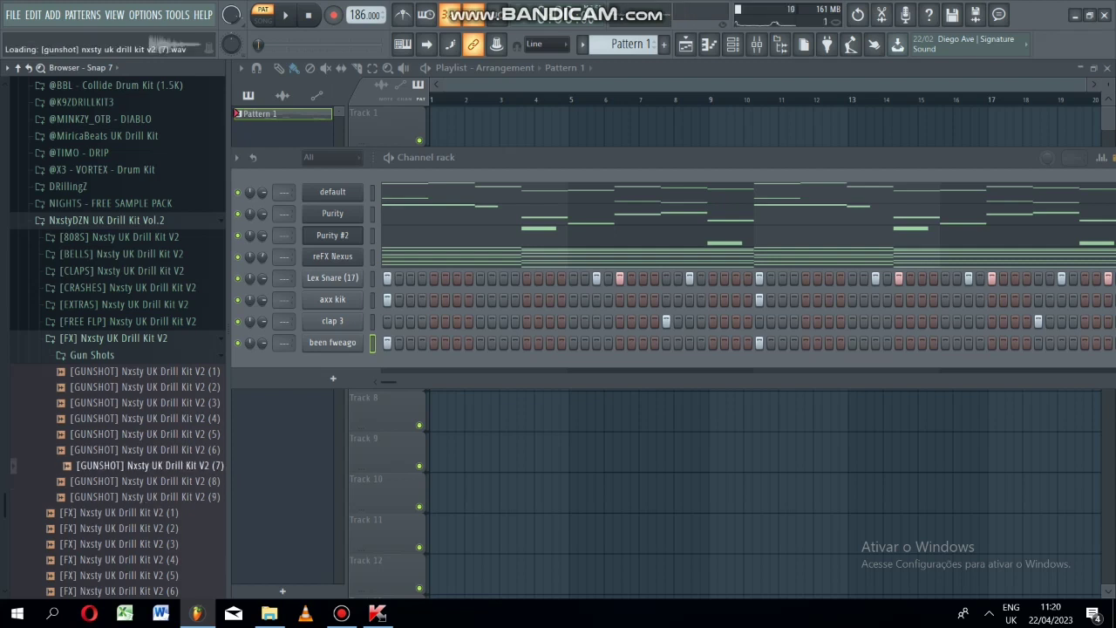
Add GUNSHOT sample 7 as a new channel with hits on the first steps of bars 1 and 3, and play the pattern.
left_click_drag(150, 464, 318, 383)
key("space")
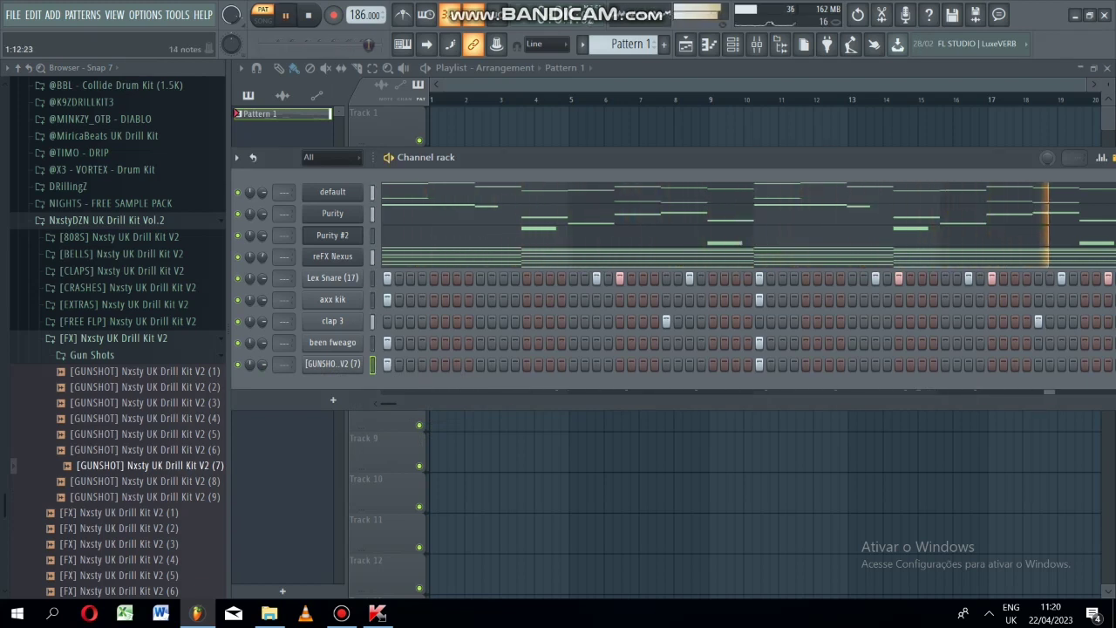
left_click(308, 14)
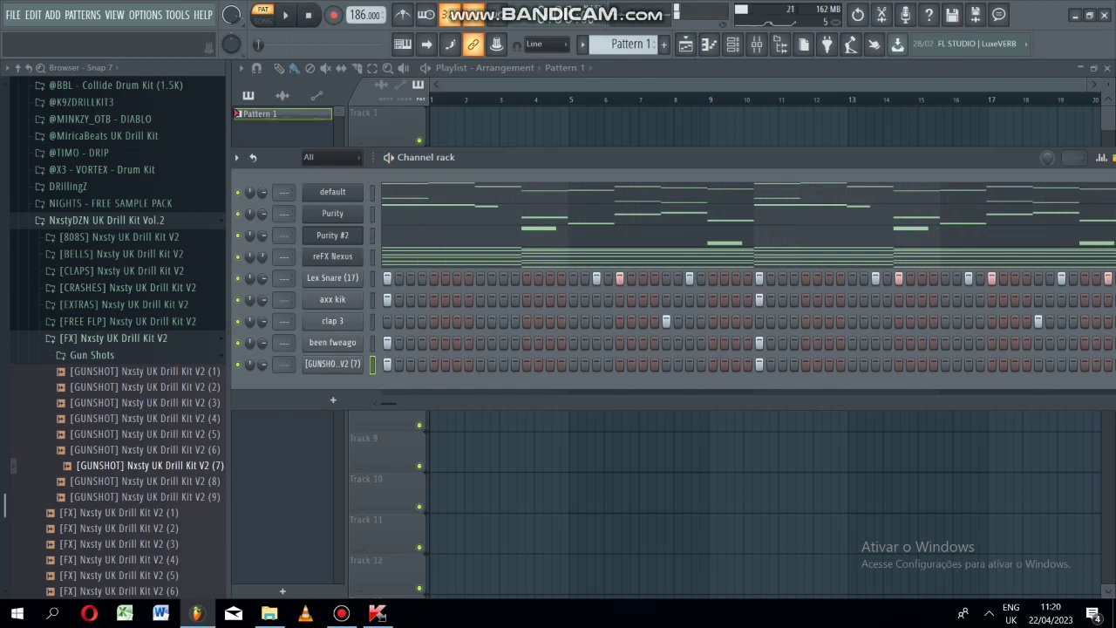
Add the hey (jerk) sample from swagkit's vox n fx folder as a new channel.
left_click_drag(4, 506, 4, 452)
scroll(118, 337, "up", 6)
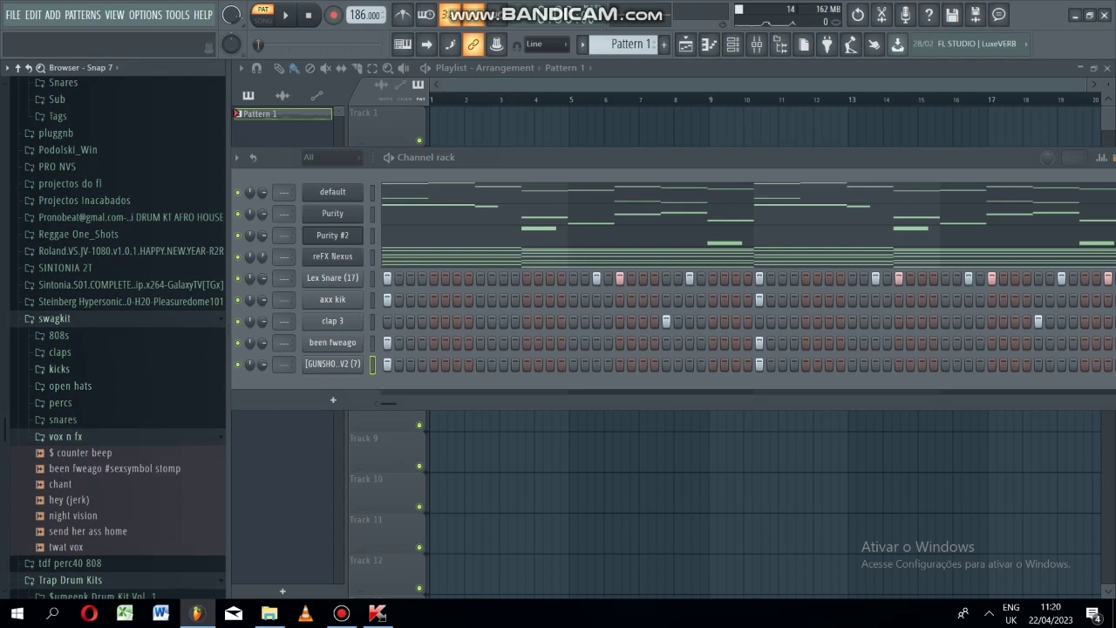
left_click(66, 437)
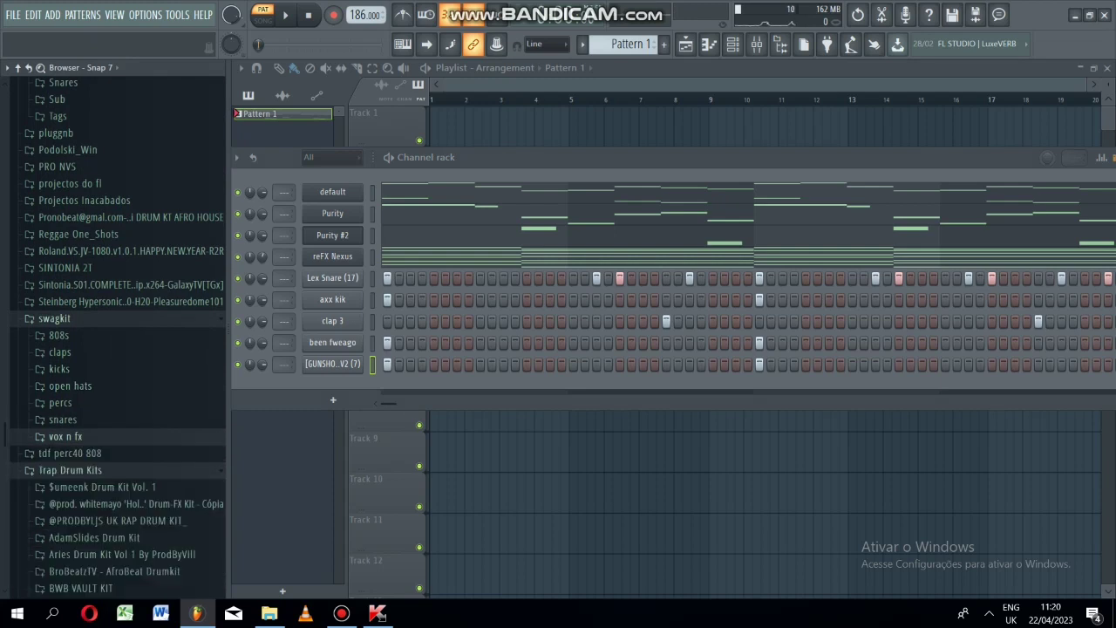
left_click(54, 319)
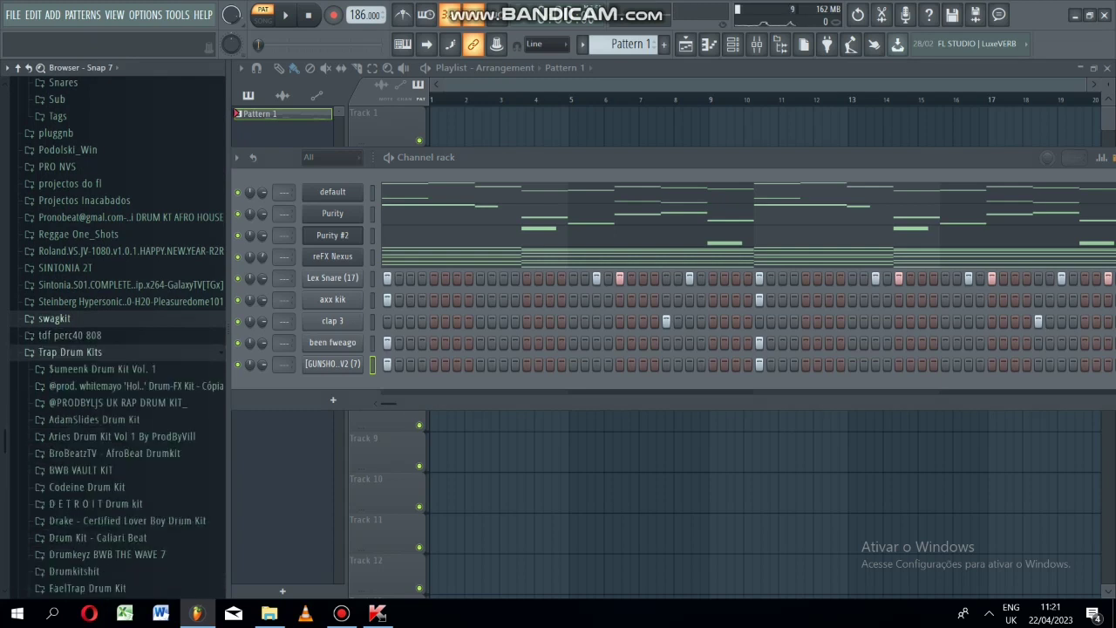
left_click(54, 319)
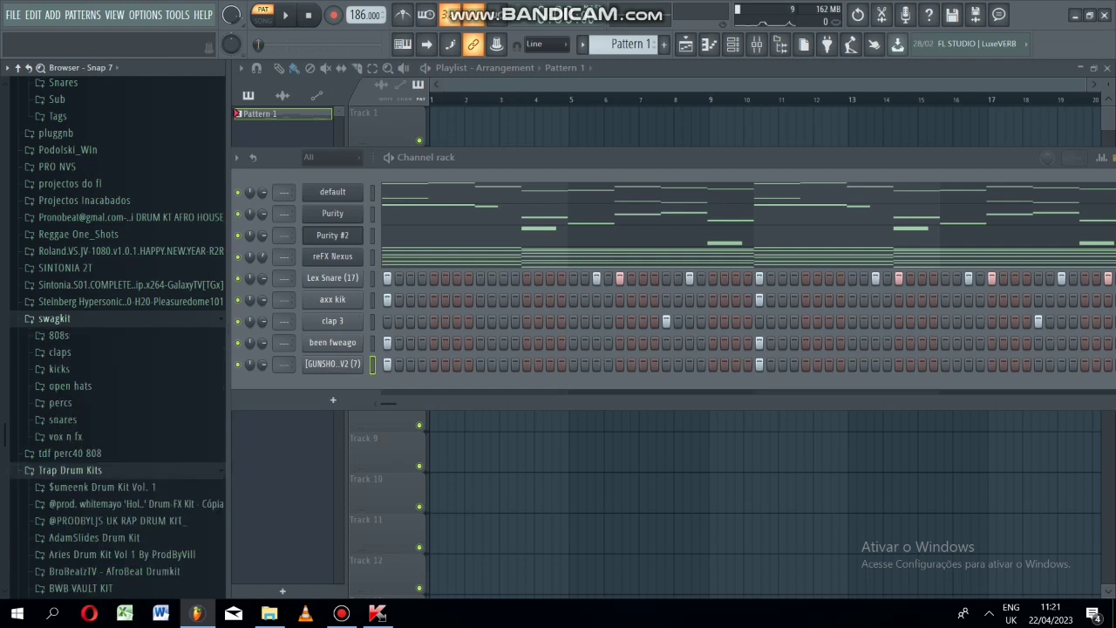
left_click(65, 436)
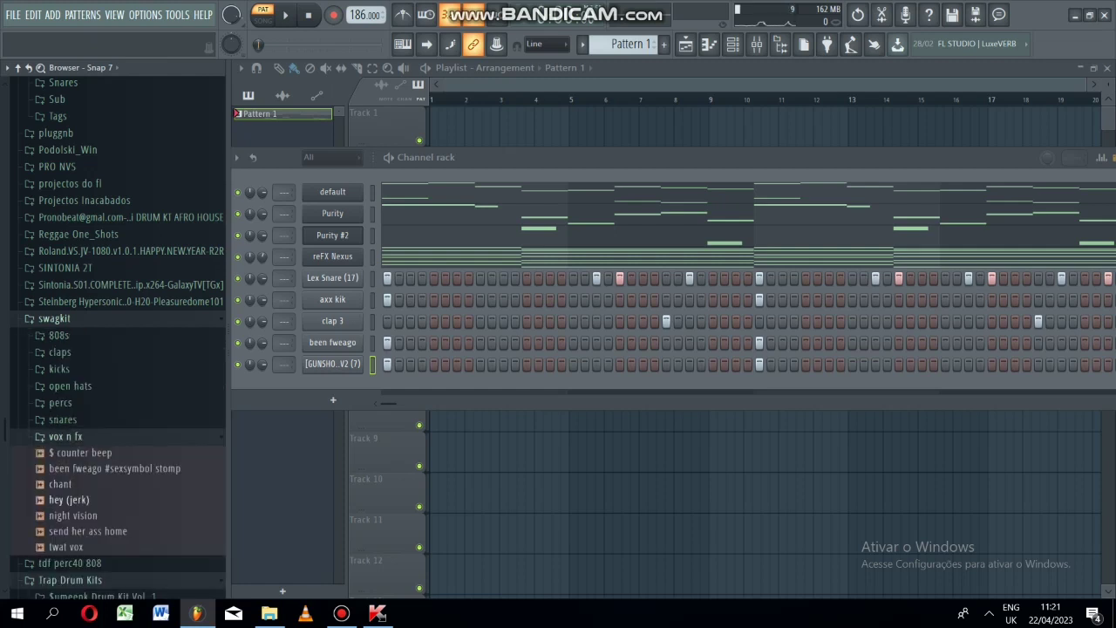
left_click_drag(75, 499, 377, 400)
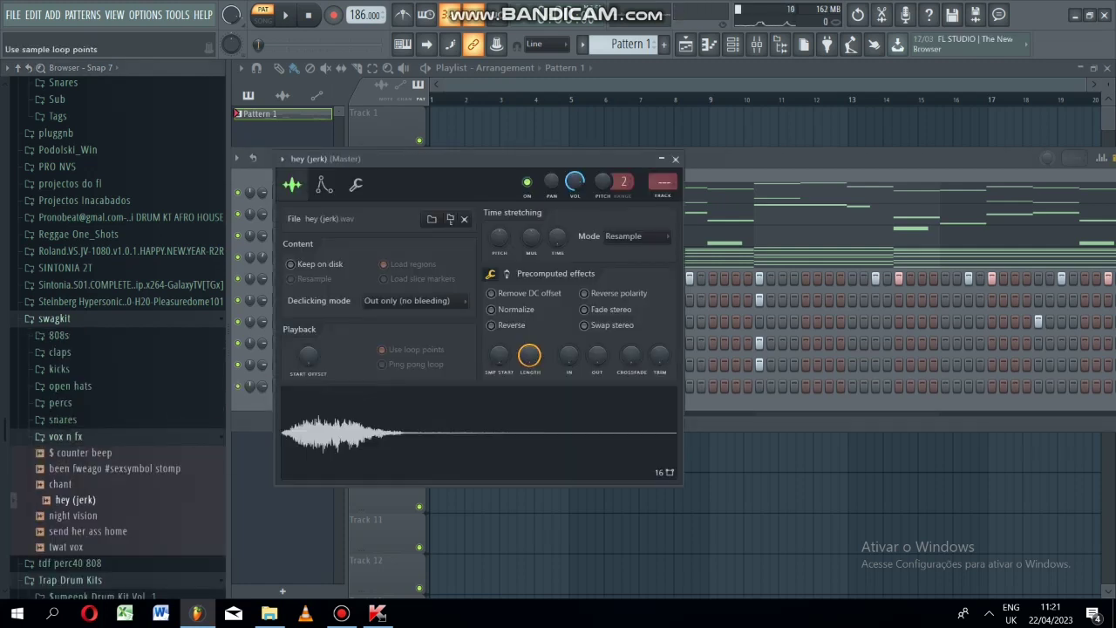
Normalize the hey (jerk) sample, raise its time-stretching pitch to about +480 cents, and set the stretch mode to Auto.
left_click(492, 308)
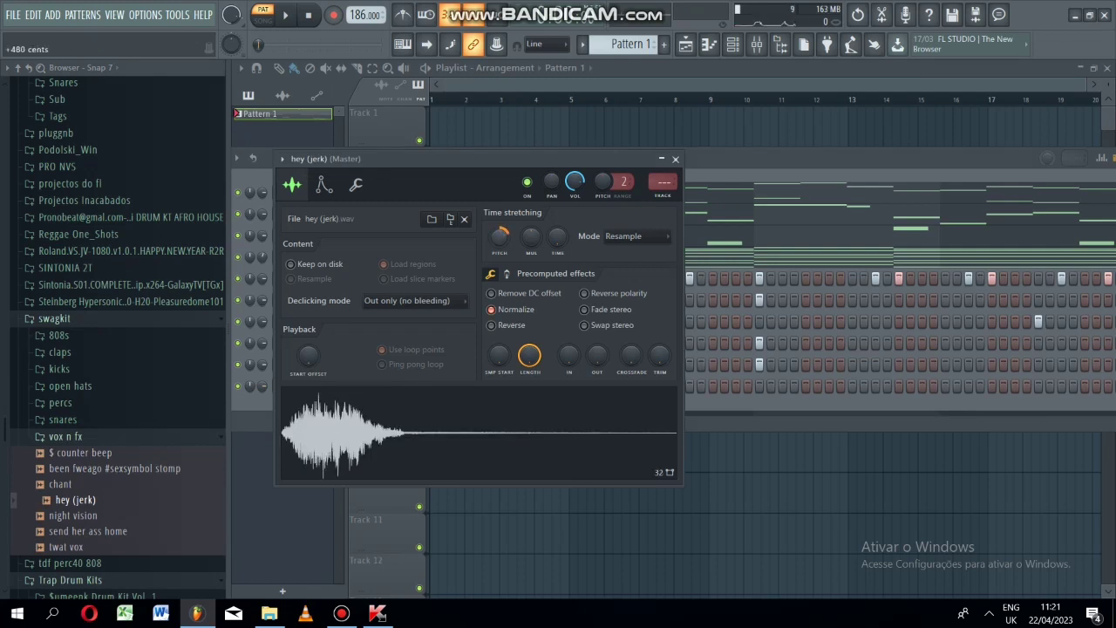
left_click_drag(500, 236, 500, 232)
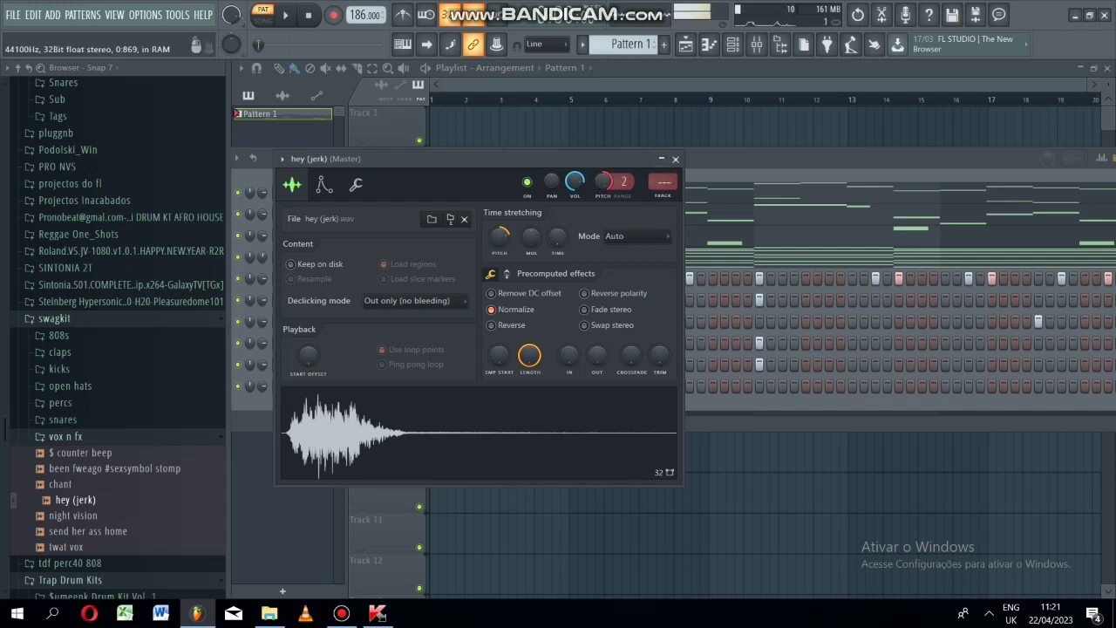
Program hey (jerk) hits on steps 5, 21, 29, 37, 53 and 61, and play the pattern.
left_click(674, 158)
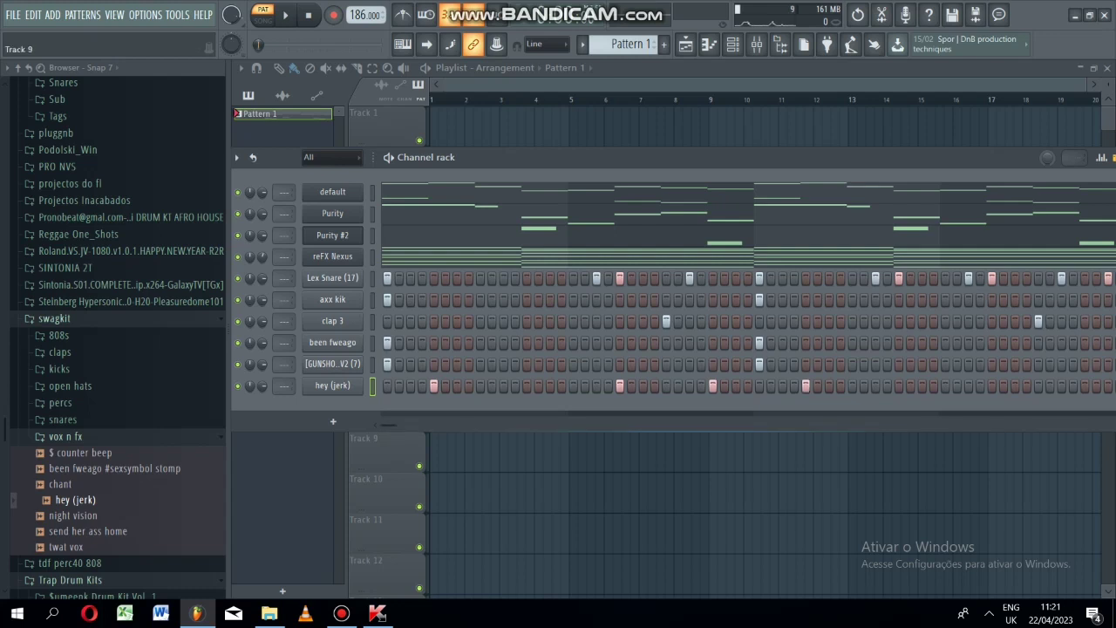
left_click_drag(387, 425, 402, 425)
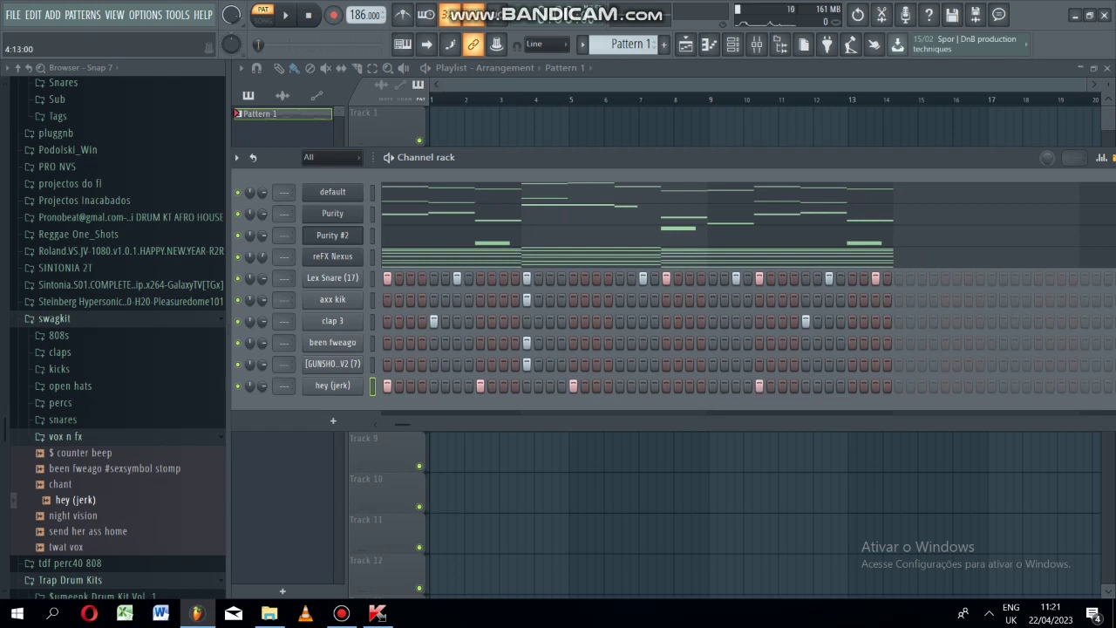
left_click(851, 386)
key("space")
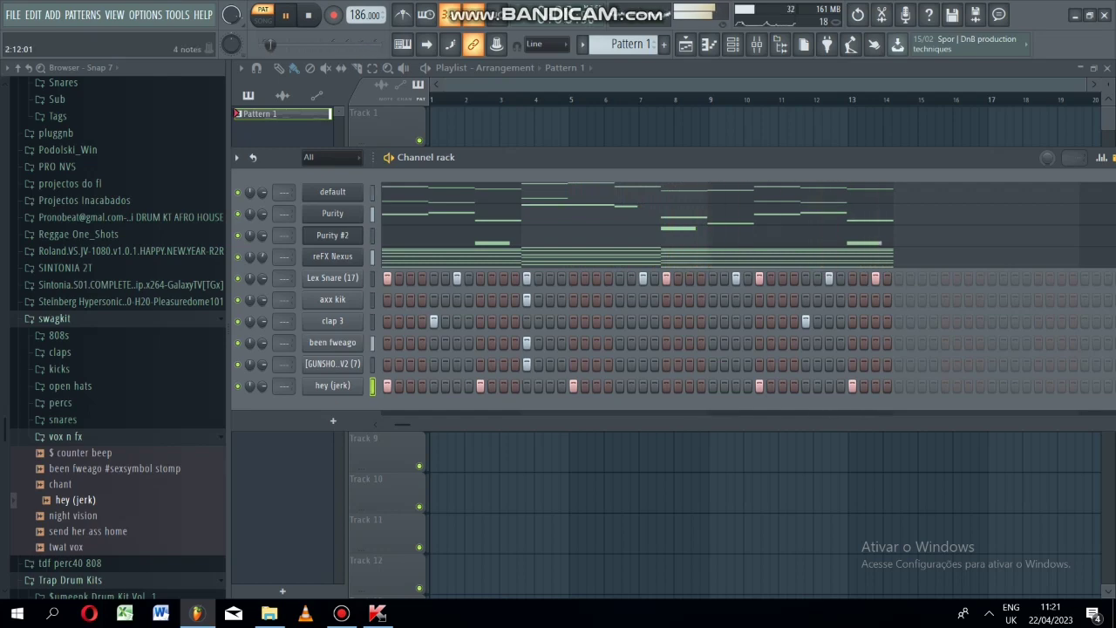
key("space")
Collapse the UK Drill Drum Kits folder and open the Basses folder of the Lex Luger Drum Kit.
scroll(118, 331, "down", 5)
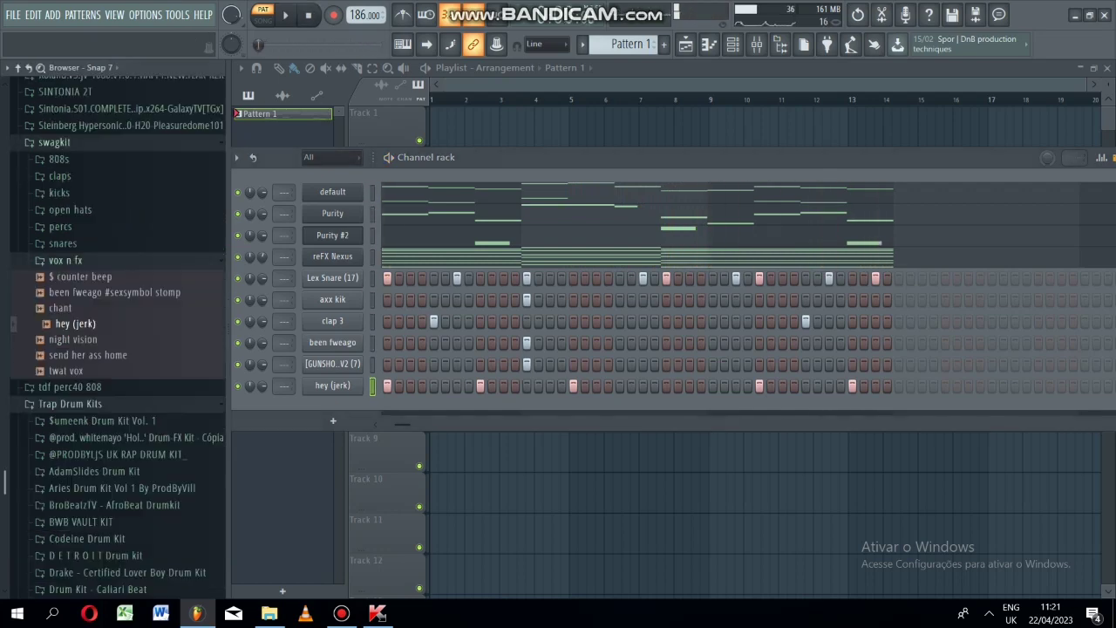
scroll(118, 335, "down", 15)
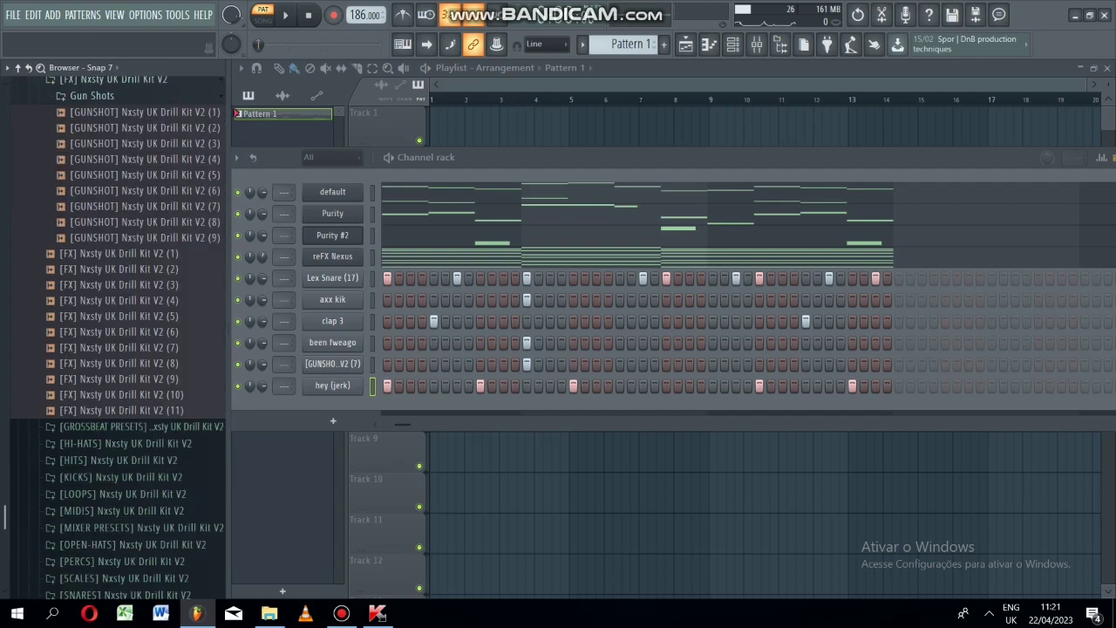
scroll(118, 287, "up", 9)
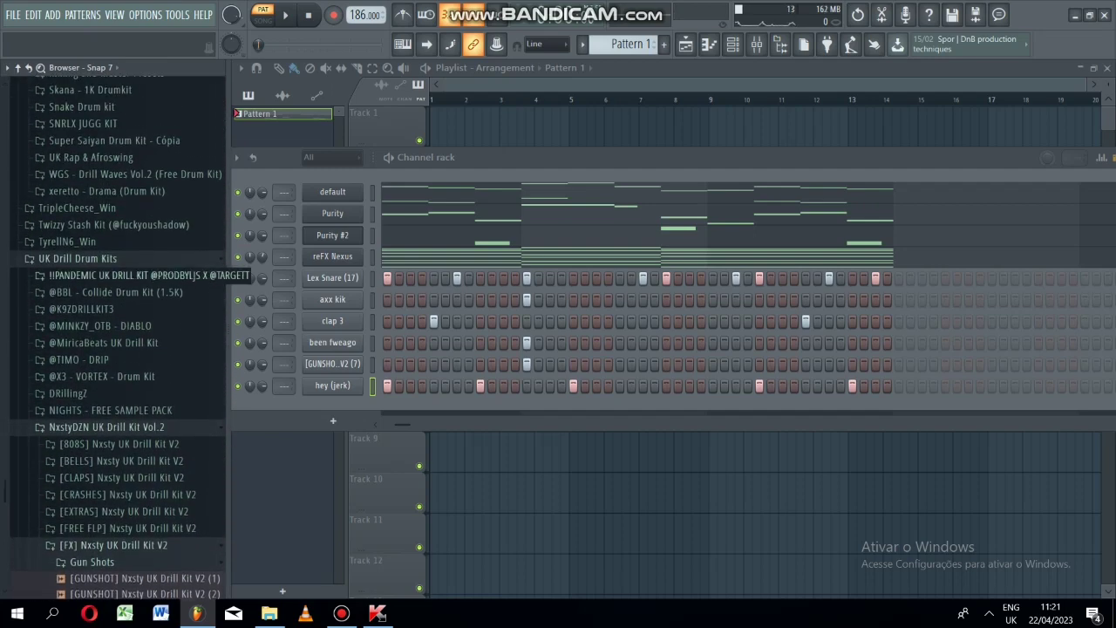
left_click(87, 259)
left_click_drag(5, 553, 6, 522)
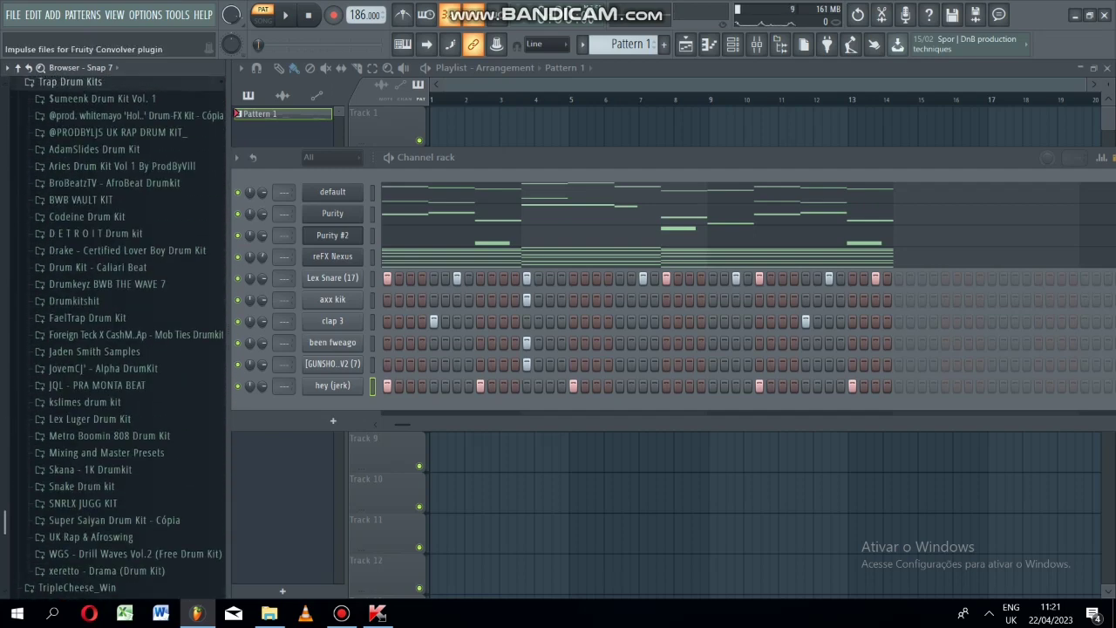
scroll(104, 489, "down", 3)
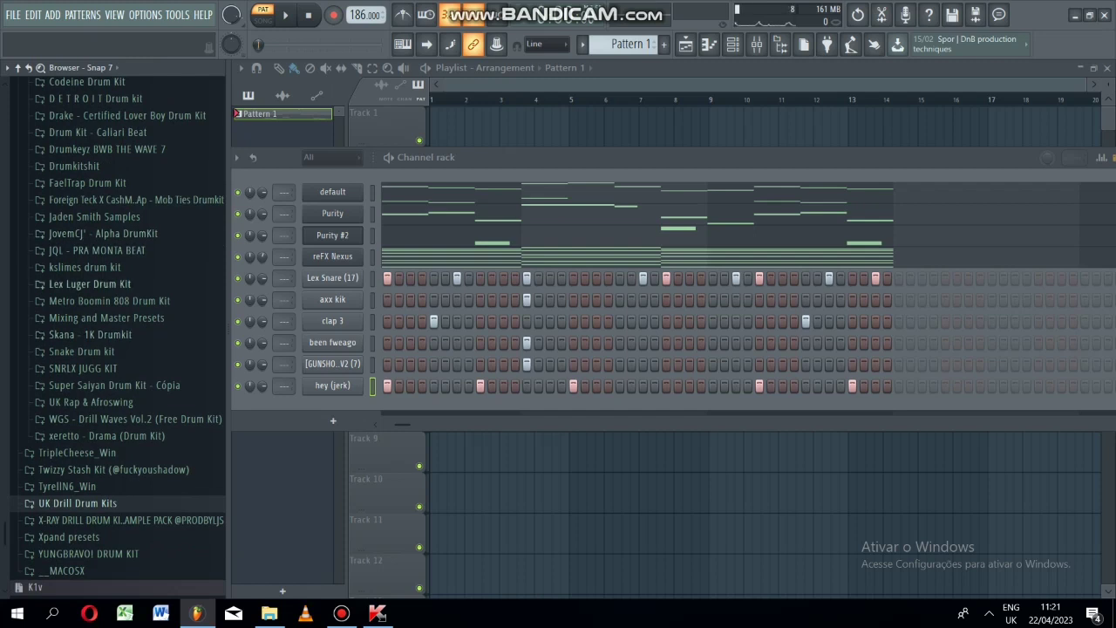
left_click(103, 283)
left_click(75, 301)
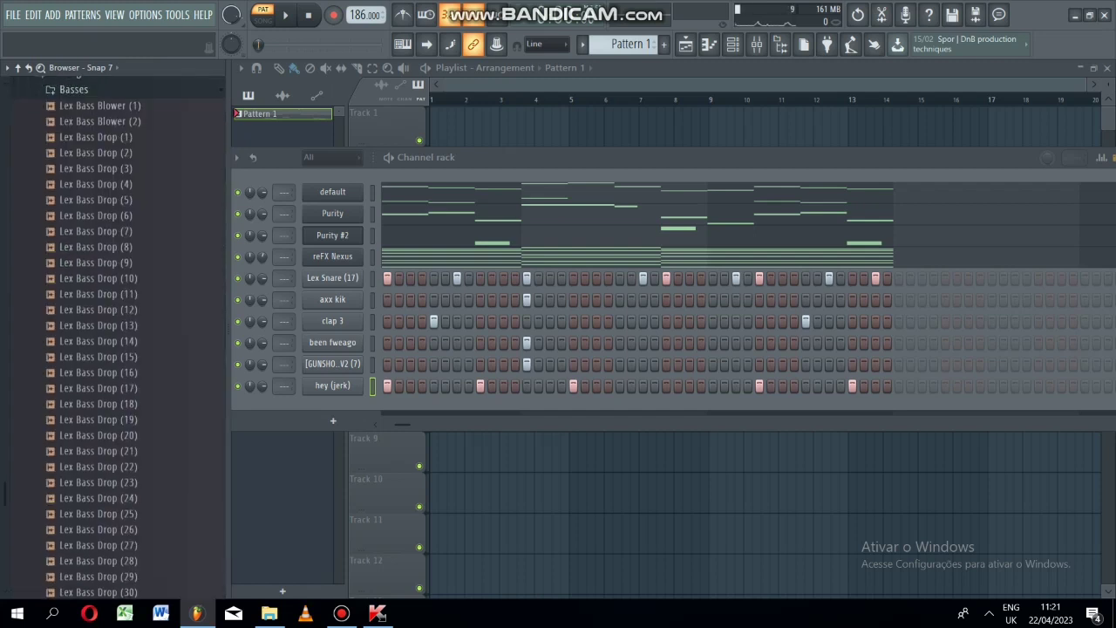
Audition several Lex Bass Drop samples, including 12, 10, 3 and 4, and collapse the Basses folder.
left_click(98, 336)
left_click(103, 304)
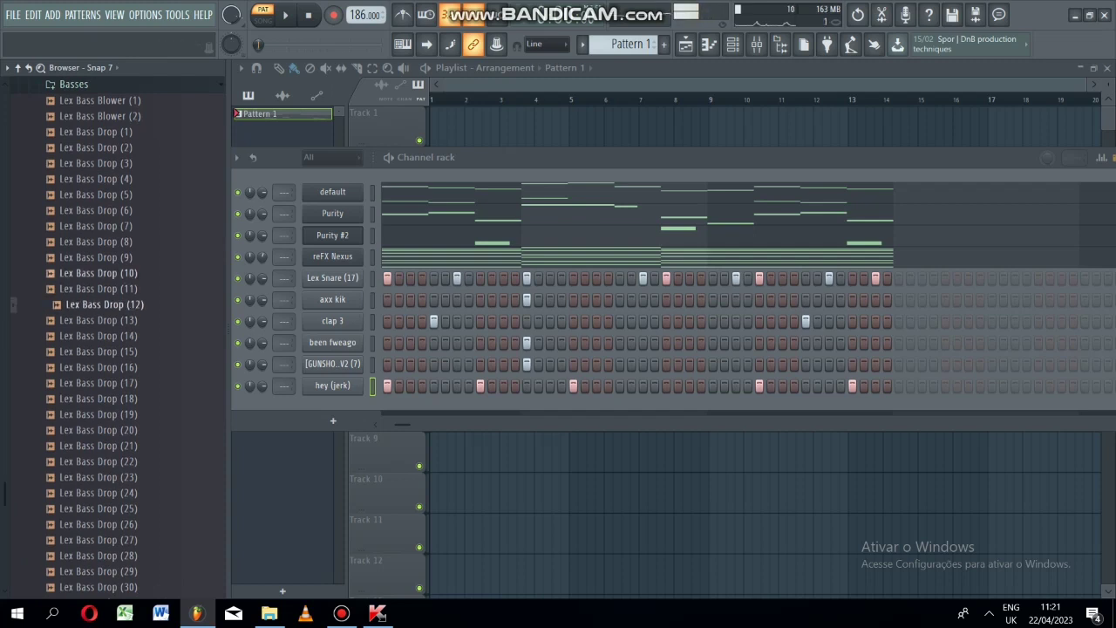
left_click(103, 272)
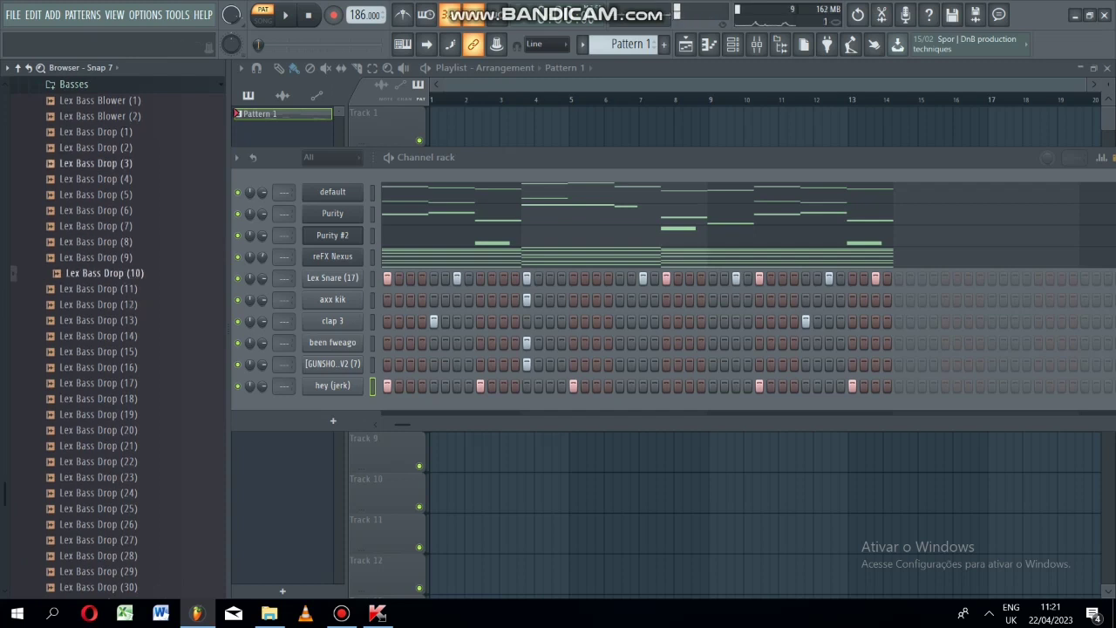
left_click(103, 163)
left_click(103, 179)
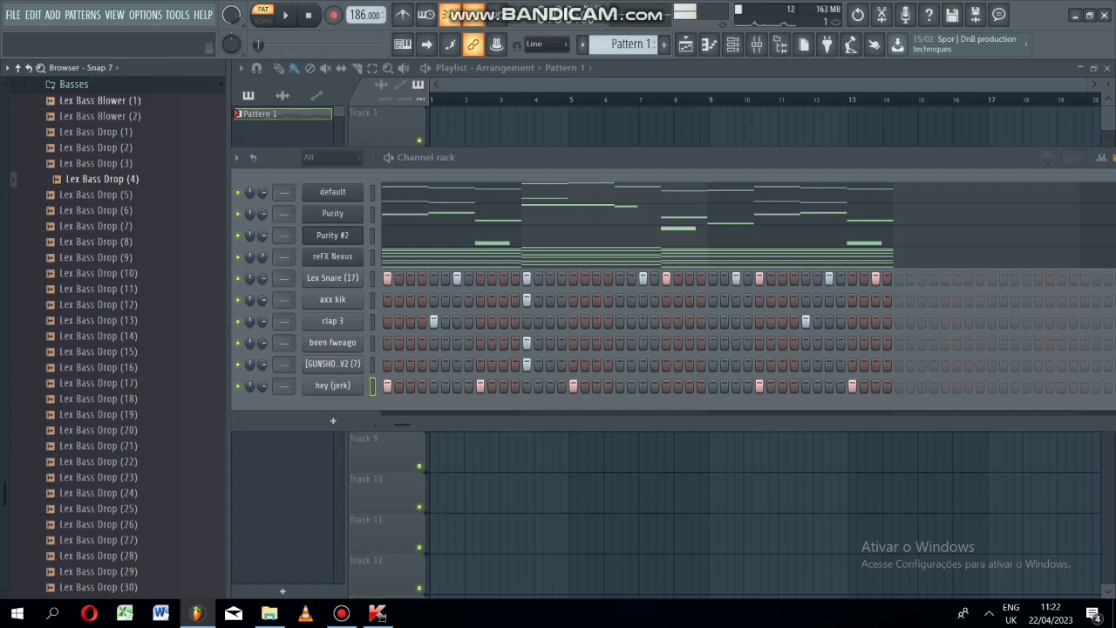
left_click(74, 85)
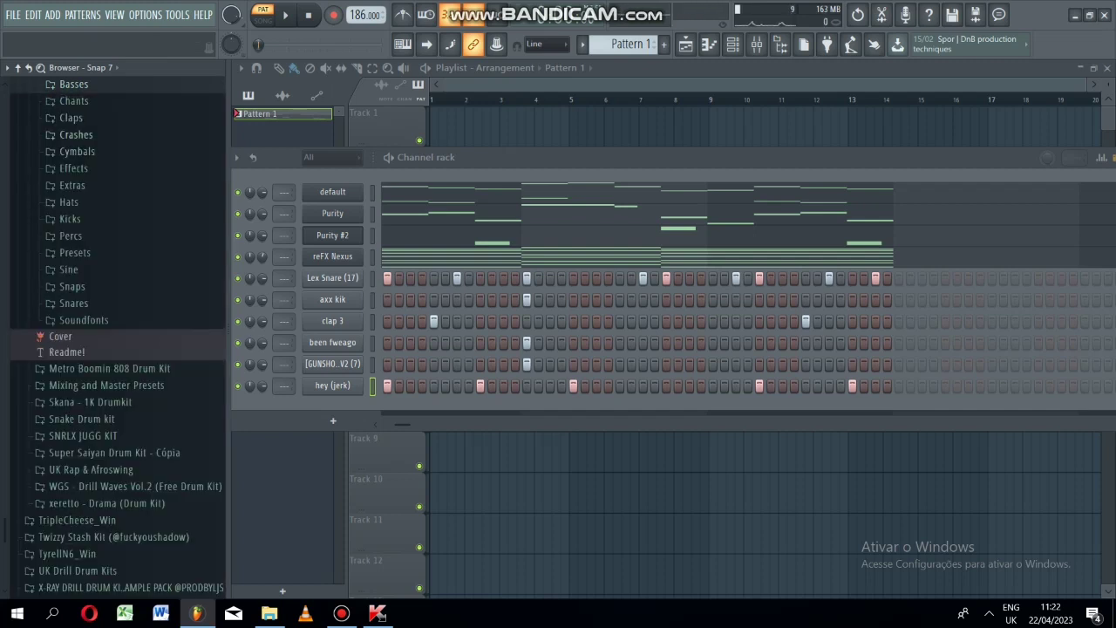
Audition the two Lex Crash samples in the Lex Luger kit's Crashes folder.
left_click(76, 135)
left_click(87, 151)
left_click(92, 167)
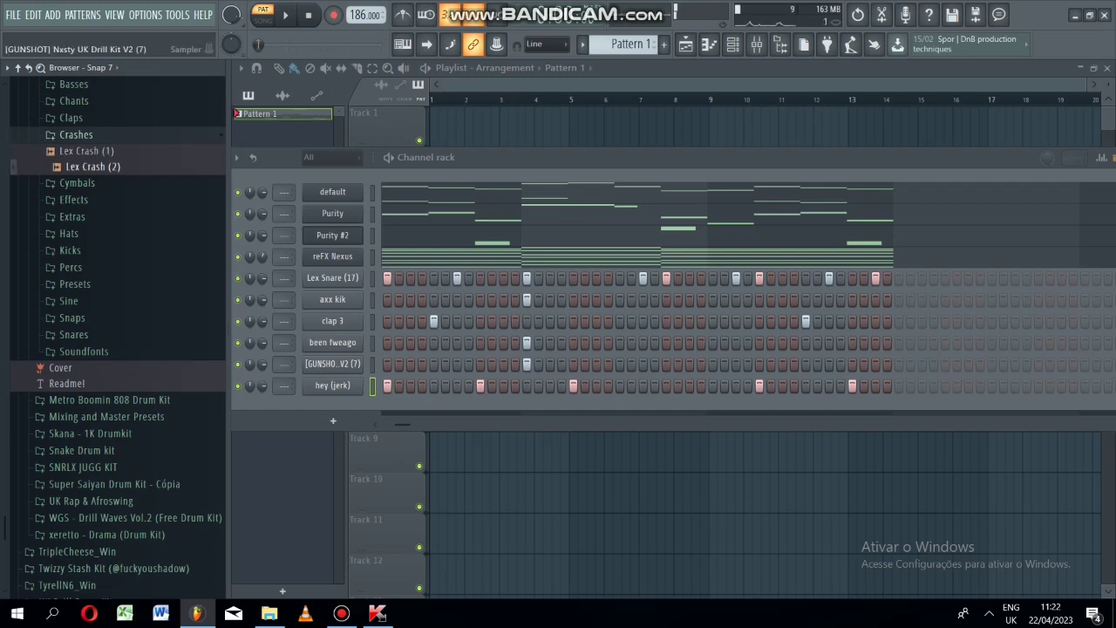
left_click_drag(402, 424, 388, 425)
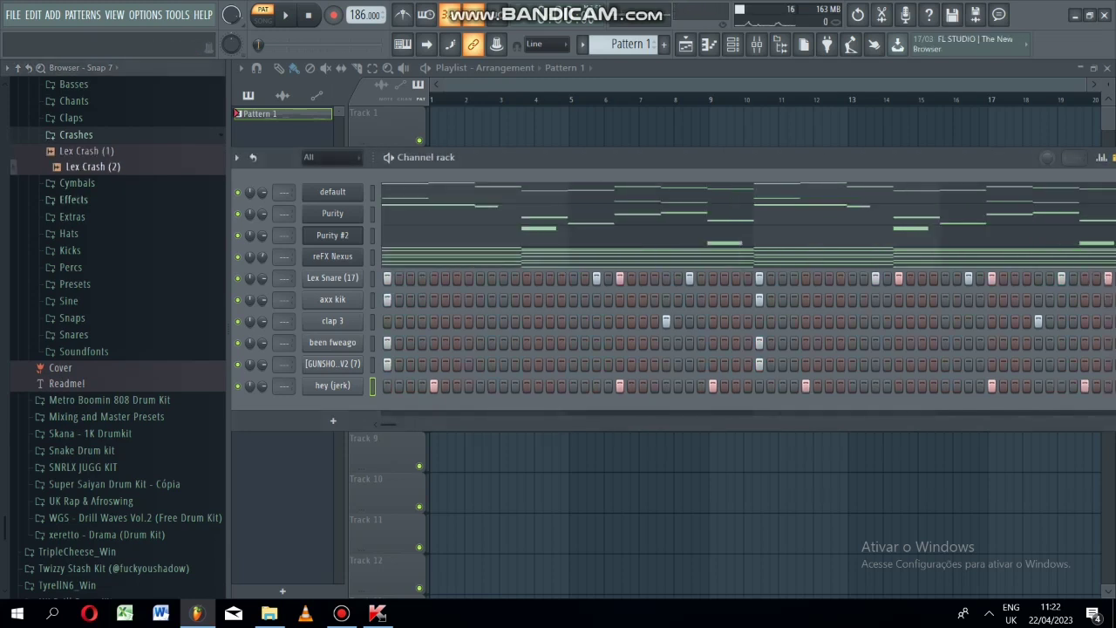
Audition open hats 1 and 2, kick 2 and hi-hats 1 and 2 from the Lex Luger kit's Extras folder.
left_click(72, 217)
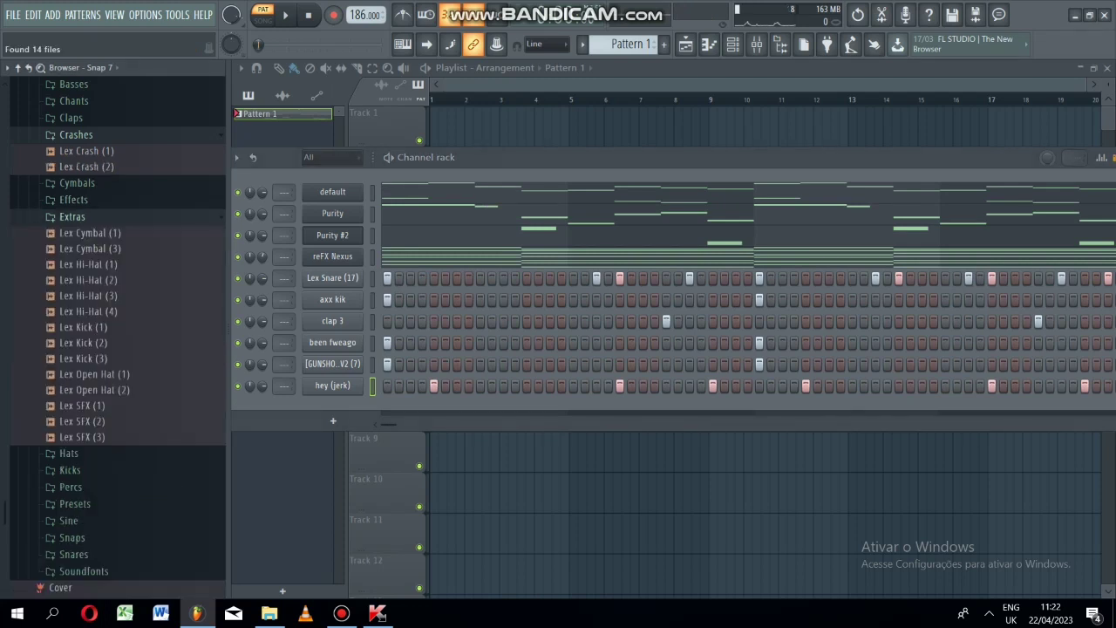
left_click(94, 373)
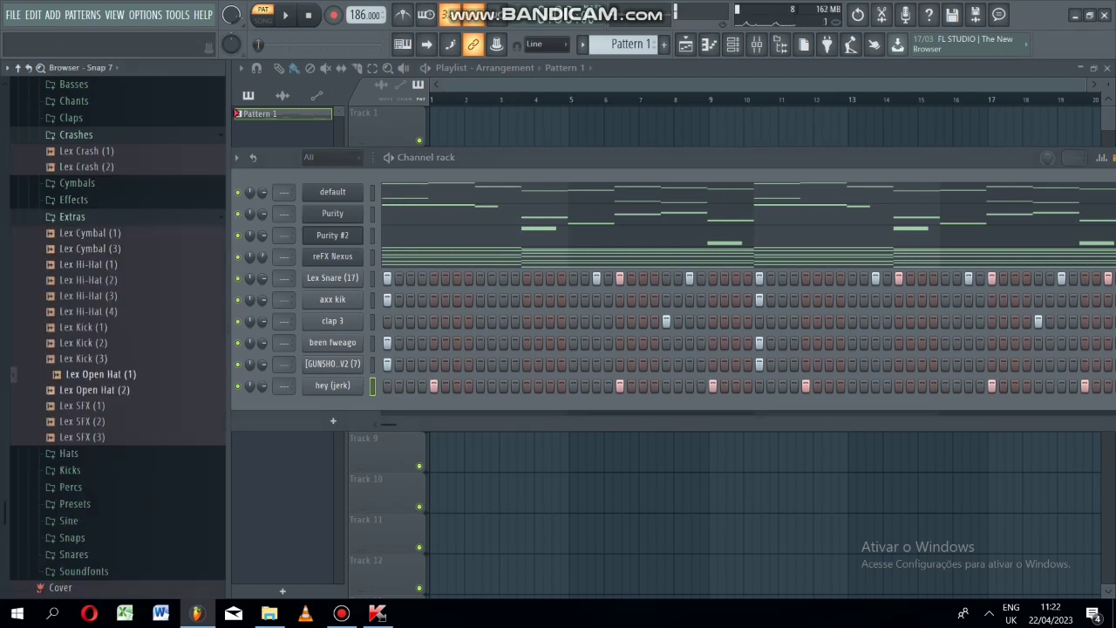
left_click(97, 390)
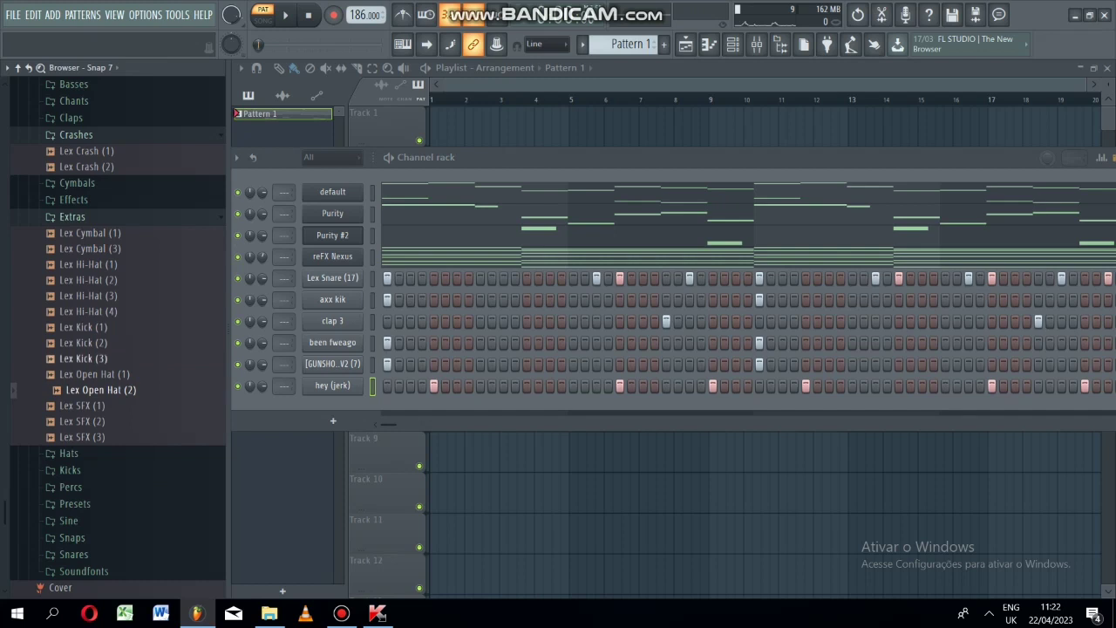
left_click(84, 343)
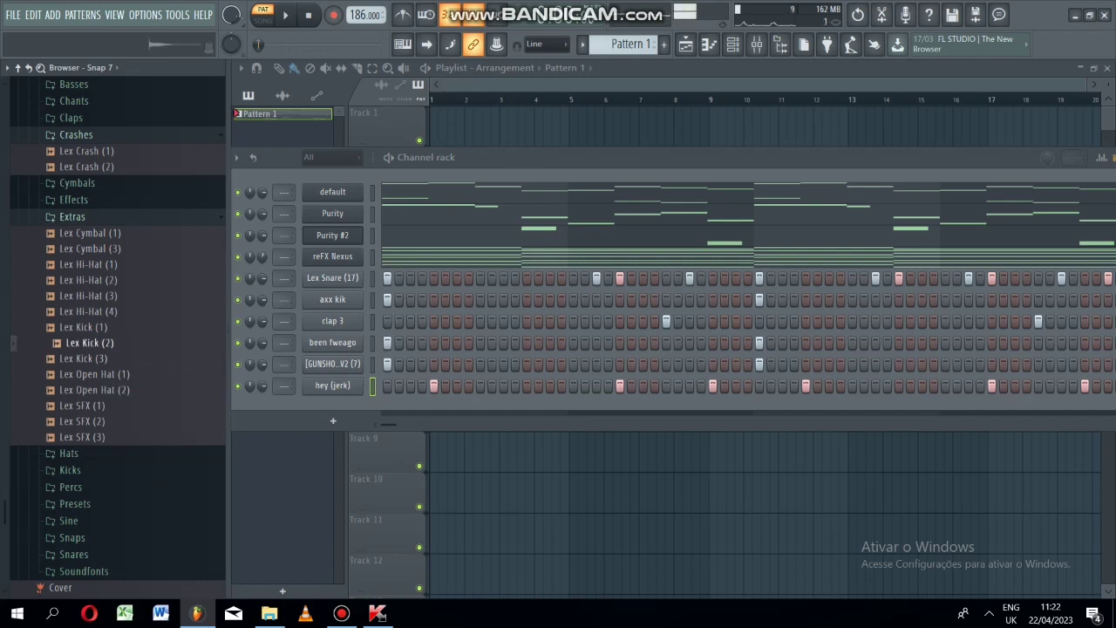
left_click(88, 264)
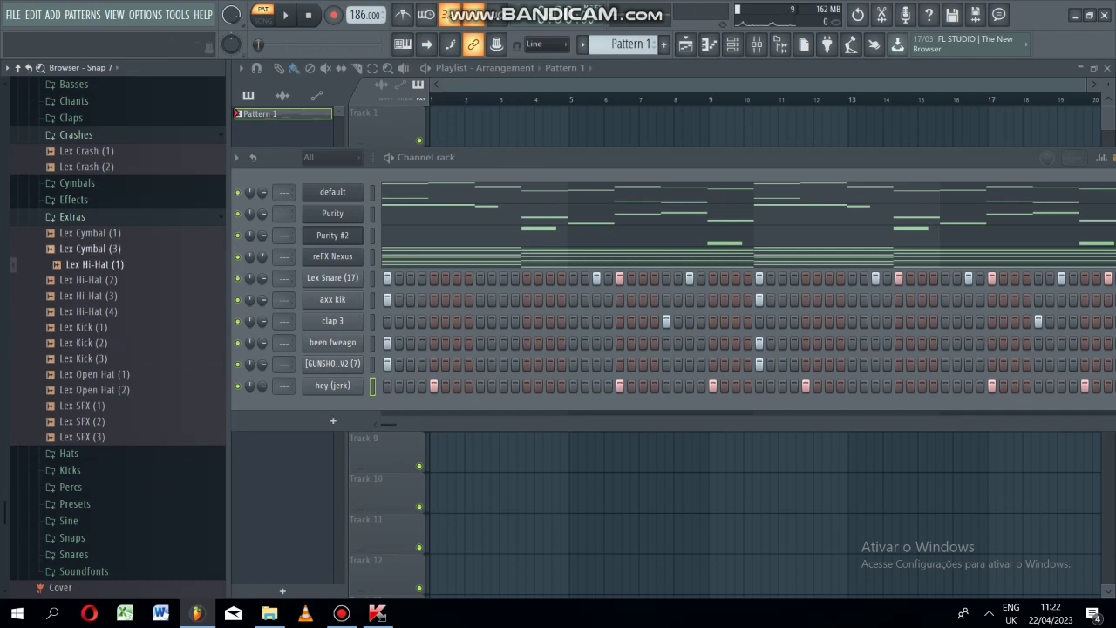
left_click(88, 279)
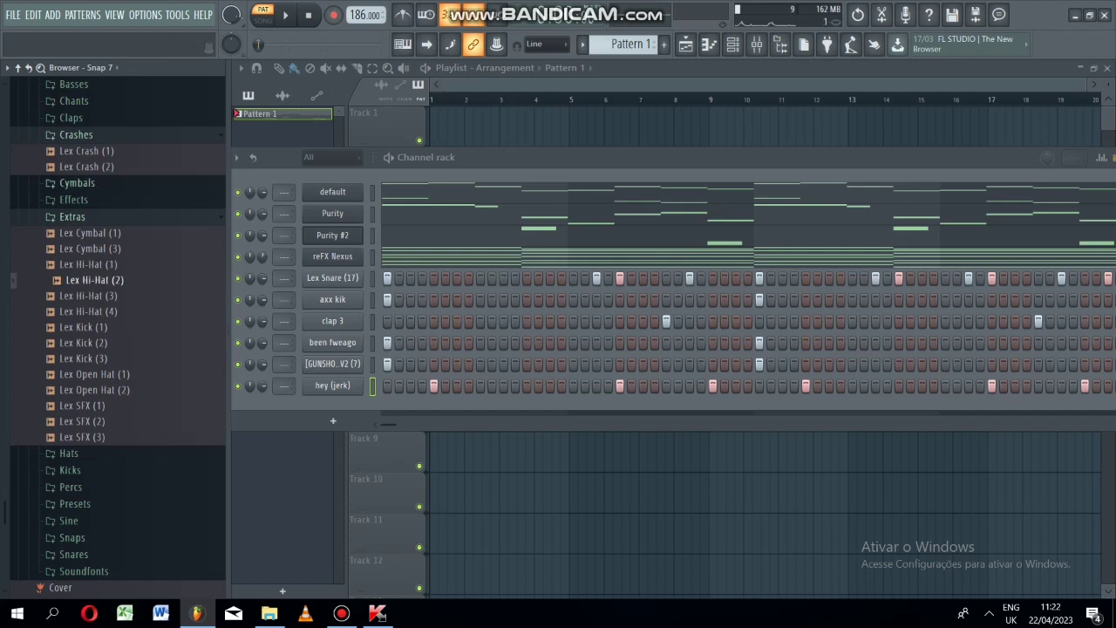
left_click(72, 216)
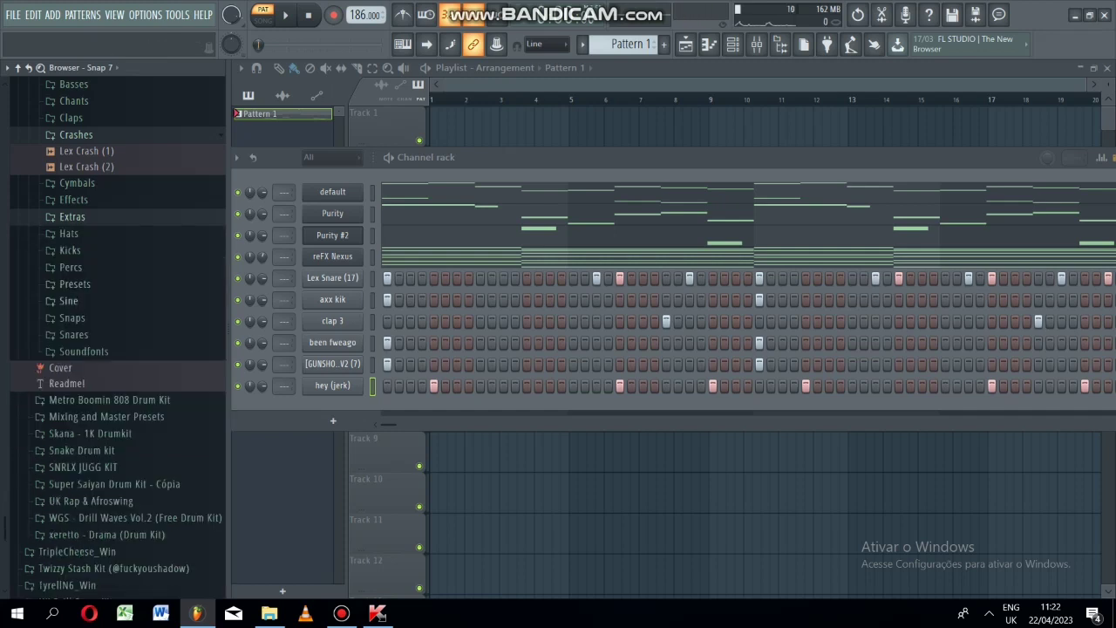
Audition Lex Sine samples 1 and 5 from the Sine folder, and add Lex Sine (5) as a new channel.
left_click(69, 300)
left_click(85, 318)
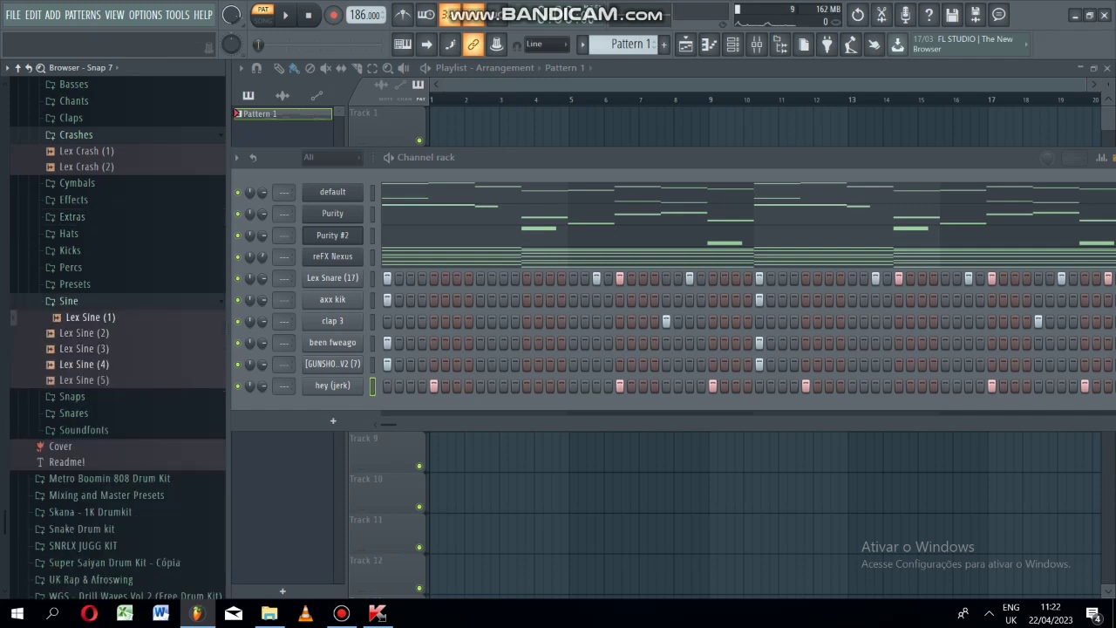
left_click(85, 380)
left_click_drag(90, 379, 375, 410)
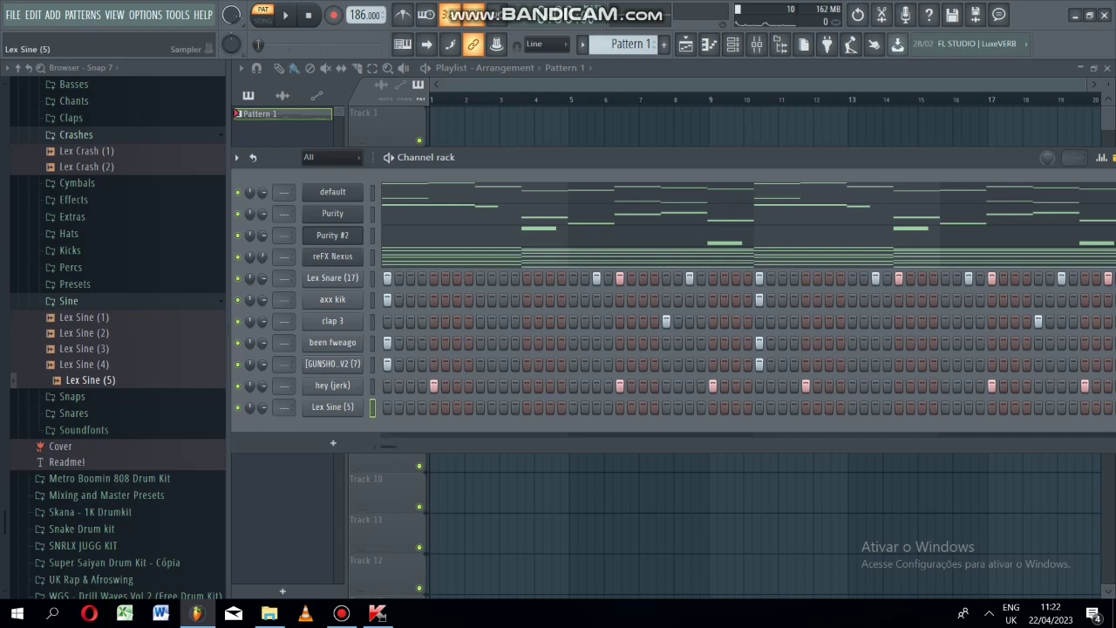
Turn off the use of loop points for the Lex Sine (5) sample.
left_click(332, 407)
left_click(401, 368)
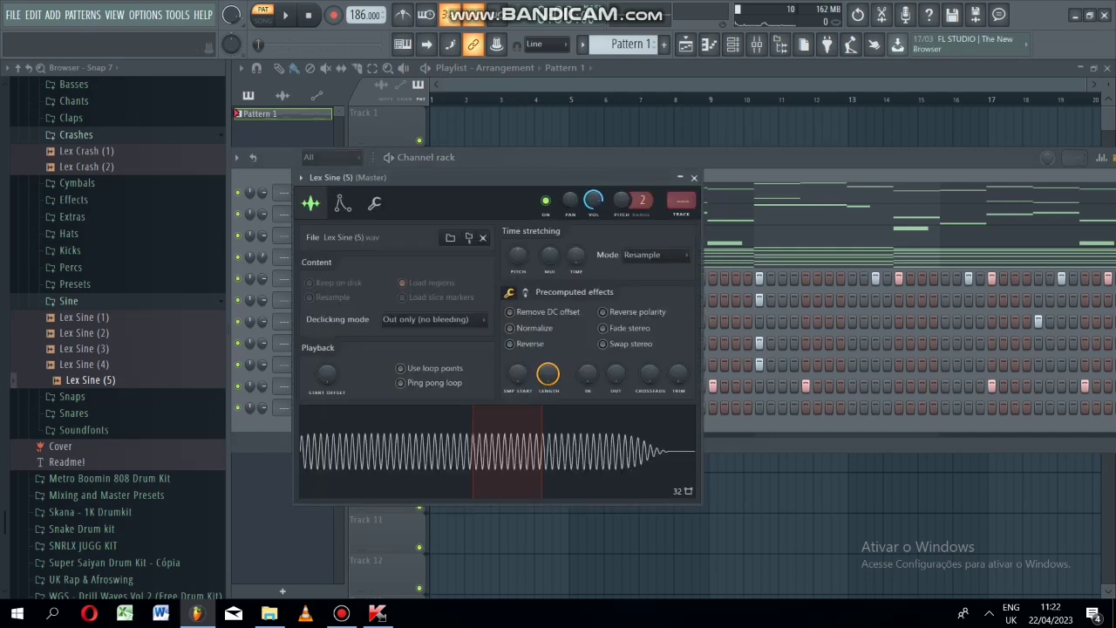
left_click(694, 177)
View Lex Sine (5) in the piano roll, play Pattern 1, and collapse the Sine folder.
right_click(360, 402)
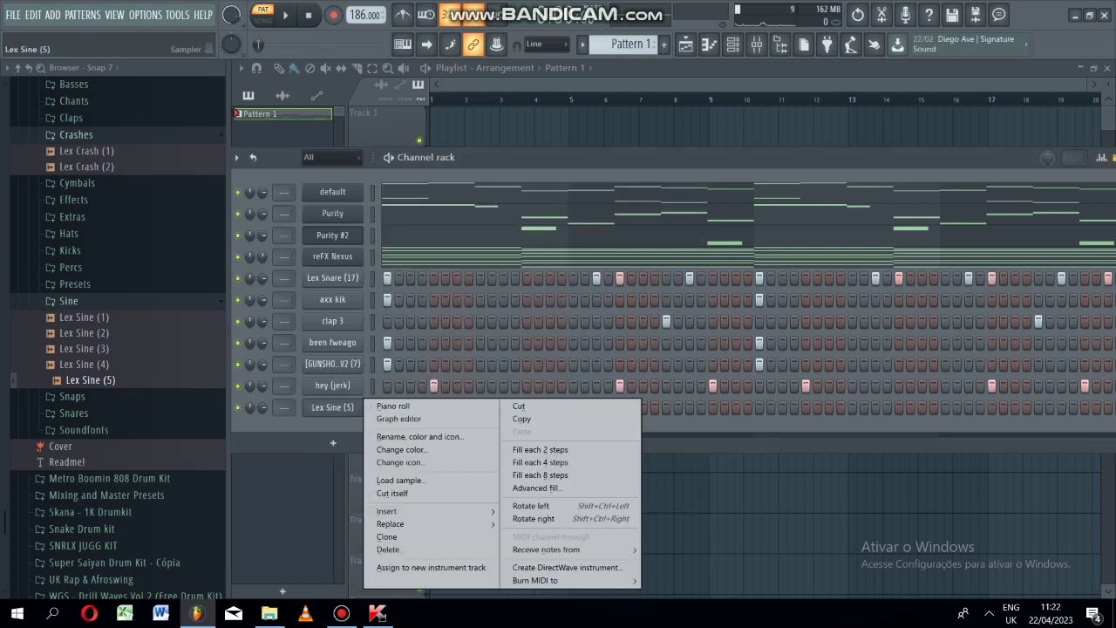
left_click(388, 406)
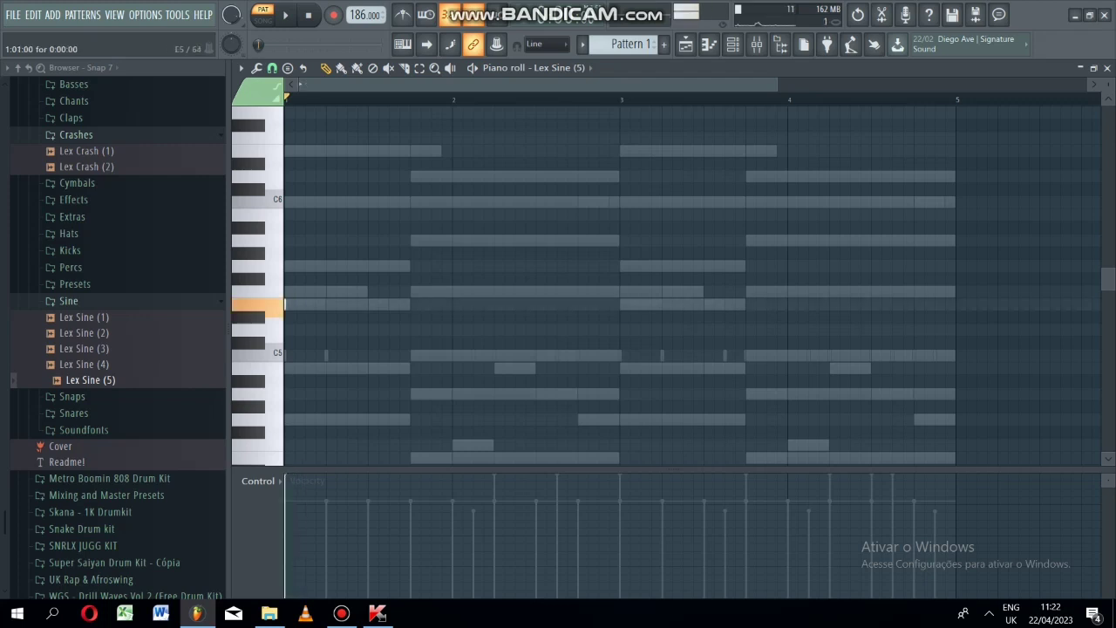
key("space")
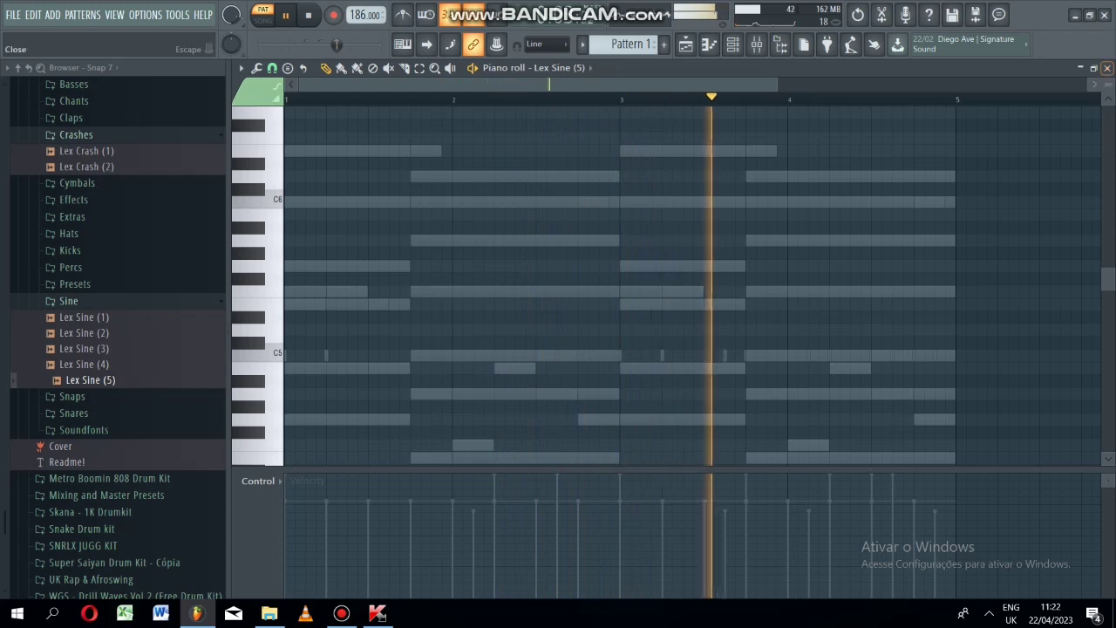
left_click(1106, 67)
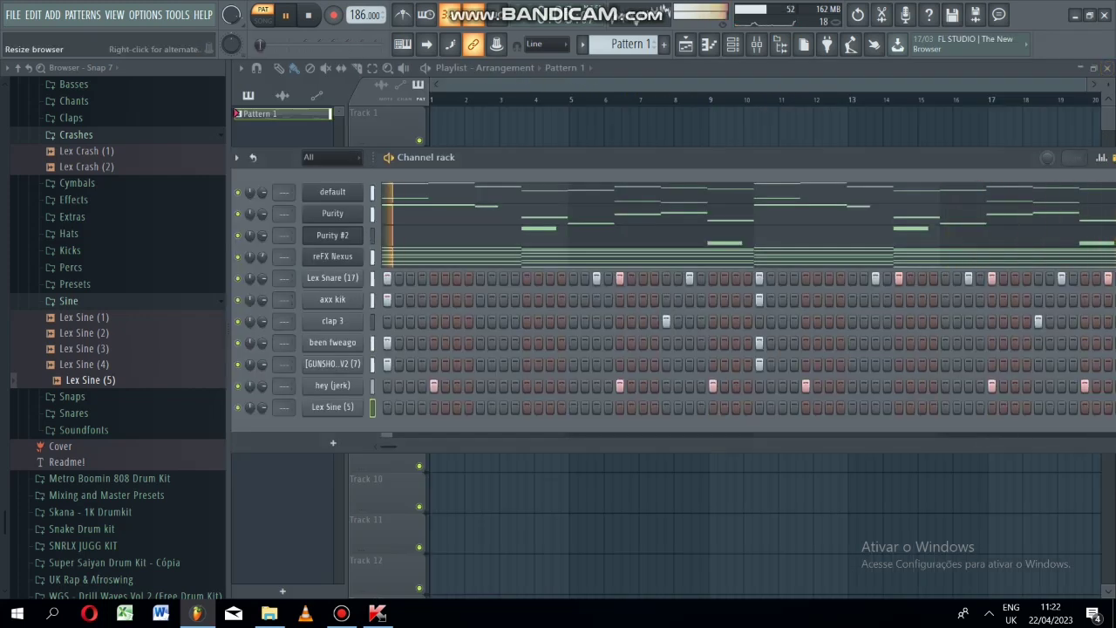
left_click(68, 301)
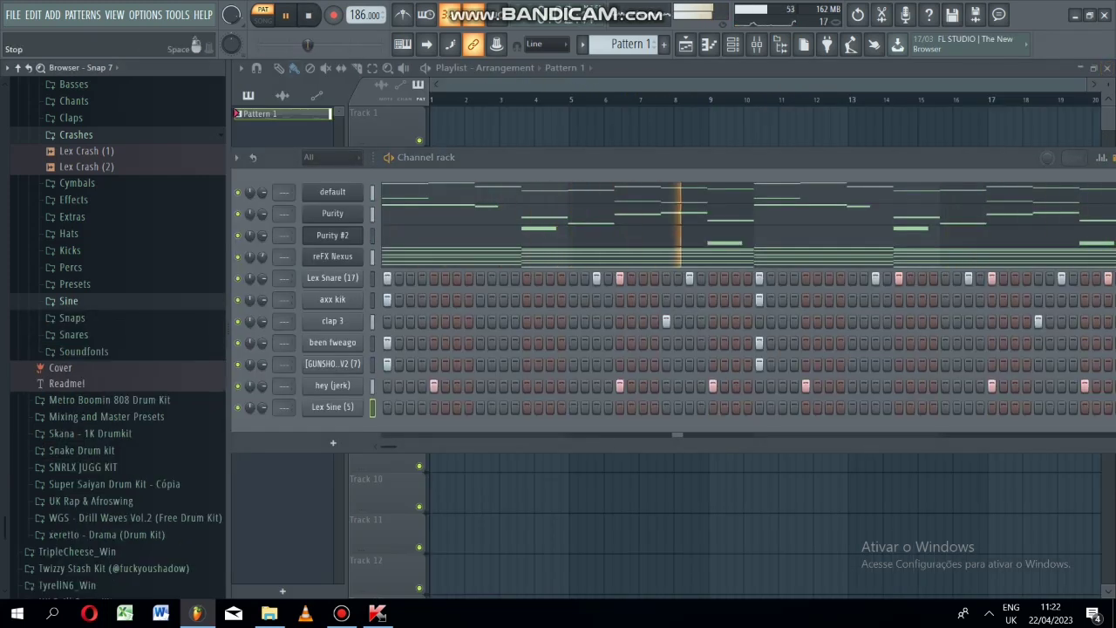
key("space")
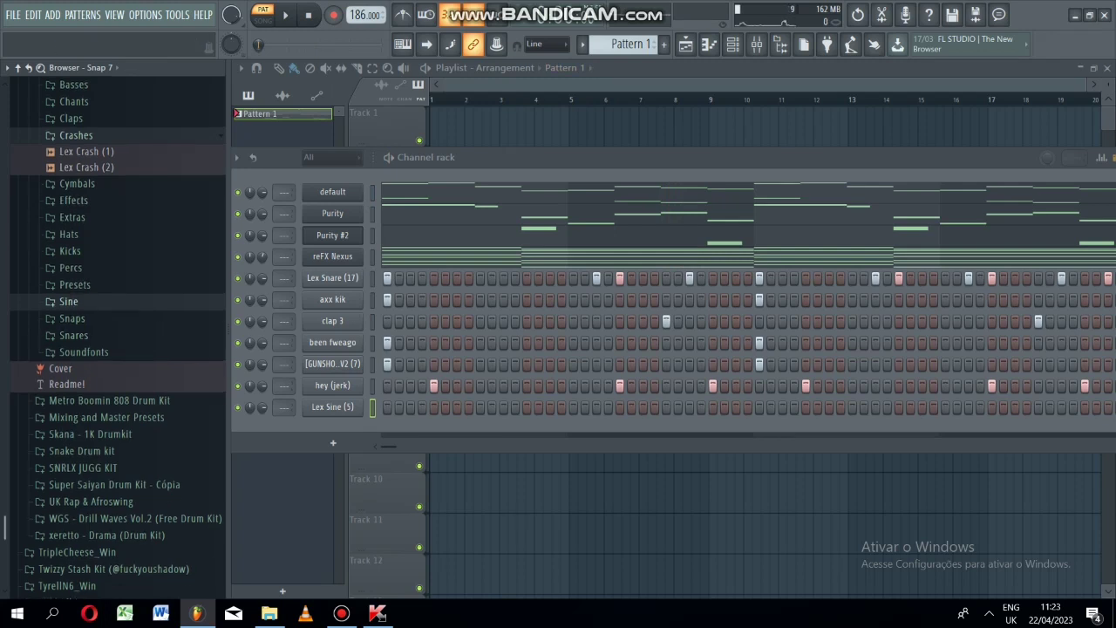
Audition Lex Effect samples 5 and 1 from the Lex Luger kit, and collapse the Effects and Crashes folders.
scroll(118, 349, "up", 4)
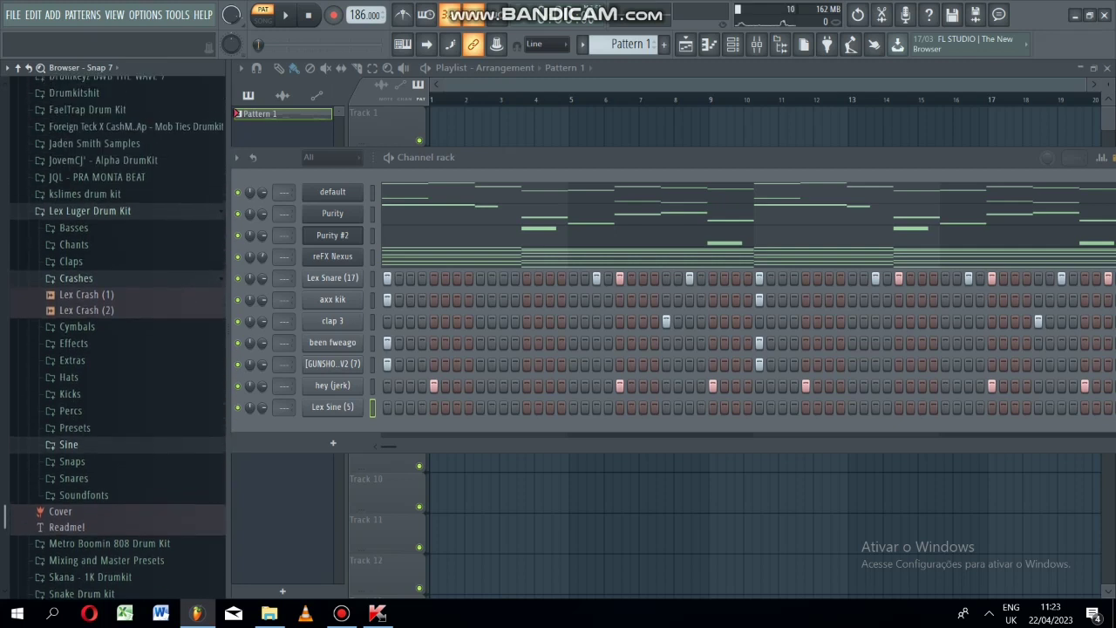
left_click(73, 343)
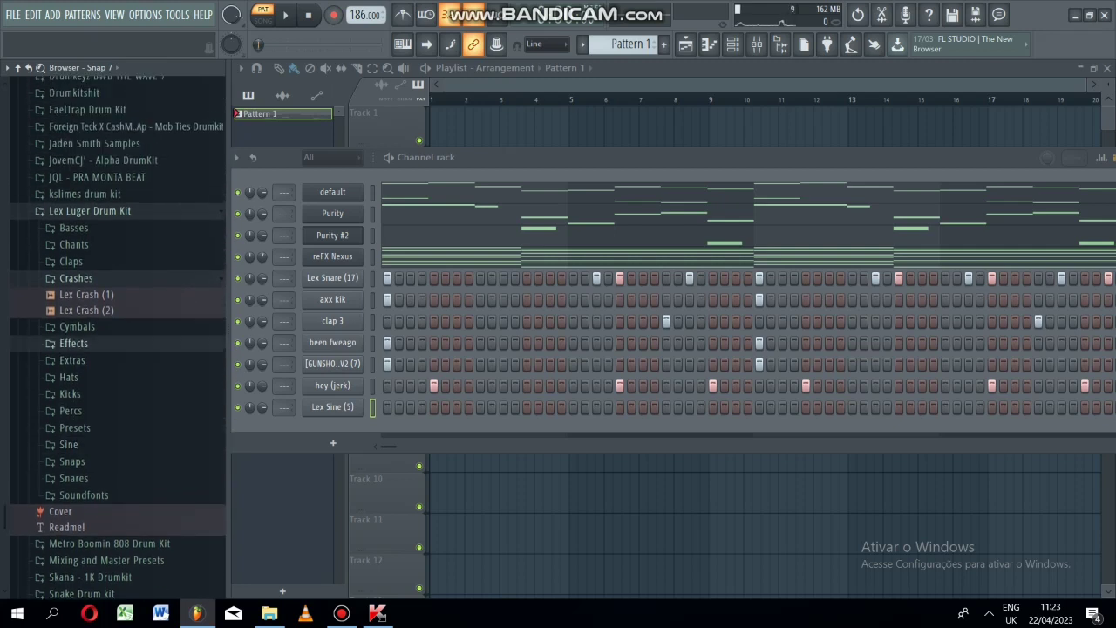
left_click(91, 351)
left_click(92, 163)
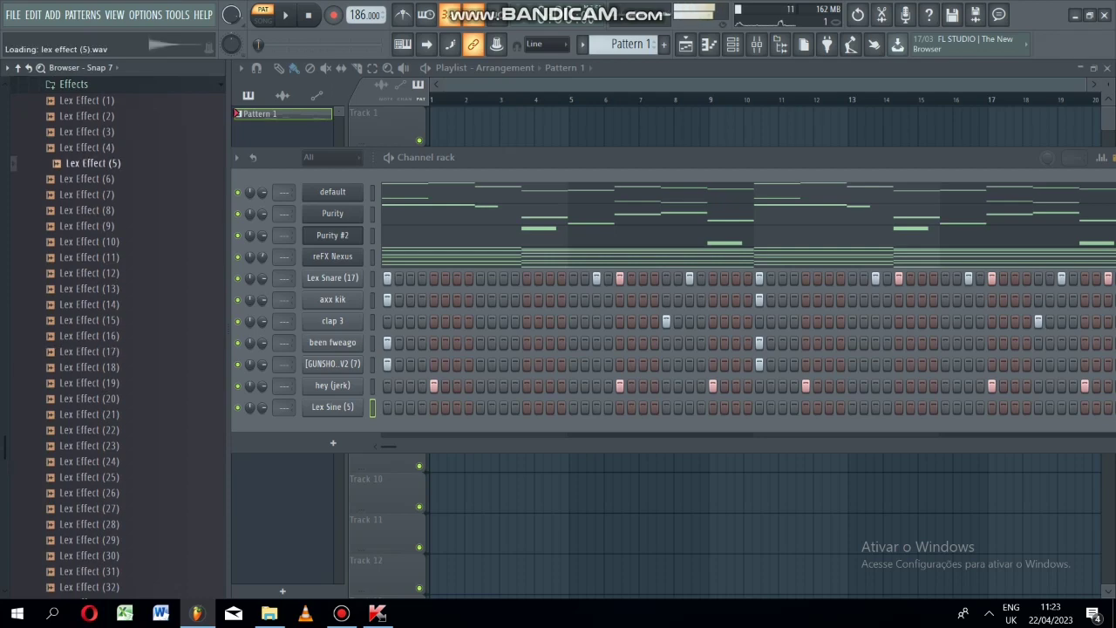
left_click(87, 100)
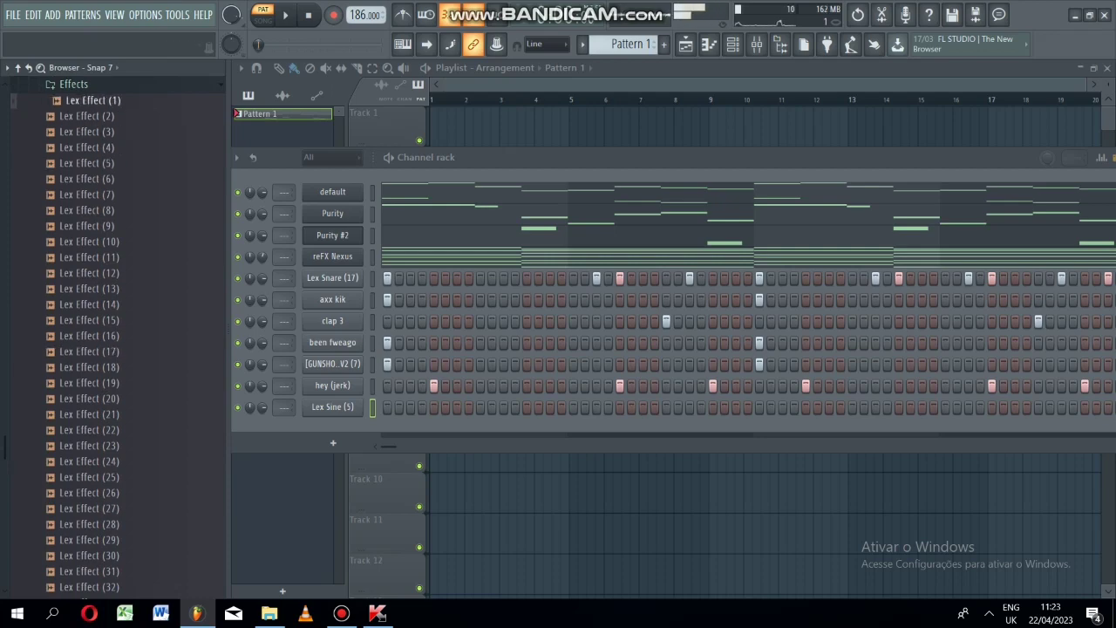
left_click(73, 84)
scroll(118, 336, "down", 3)
scroll(117, 335, "up", 8)
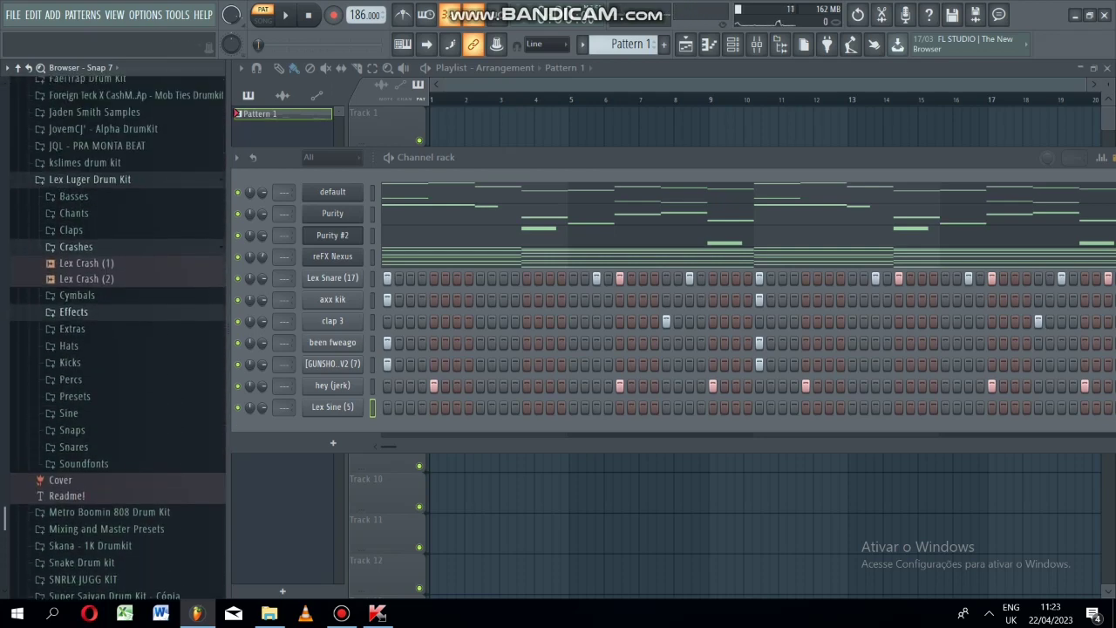
left_click(76, 263)
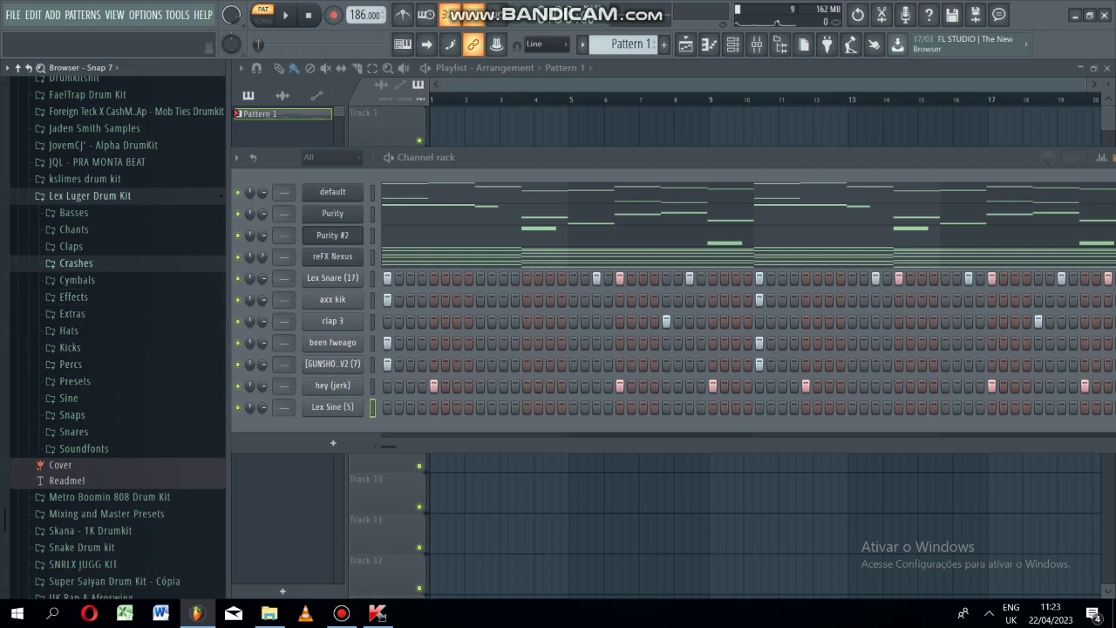
Audition Lex Chant samples 3, 6, 8, 9, 11, 12 and 13 from the kit's Chants folder.
left_click(74, 229)
left_click(87, 245)
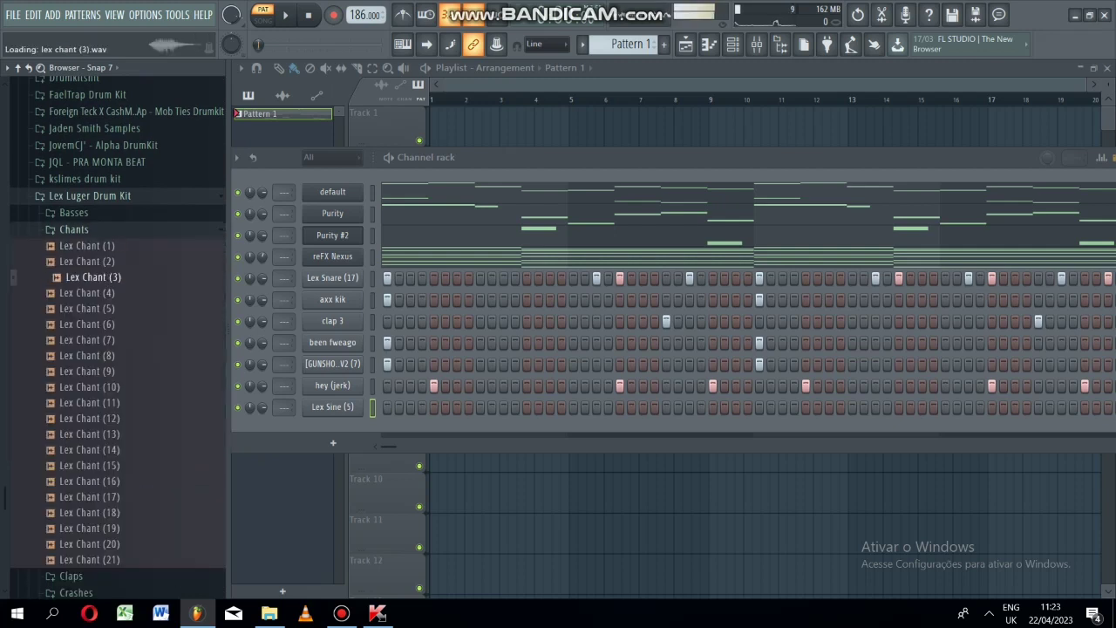
left_click(92, 323)
left_click(88, 356)
left_click(87, 371)
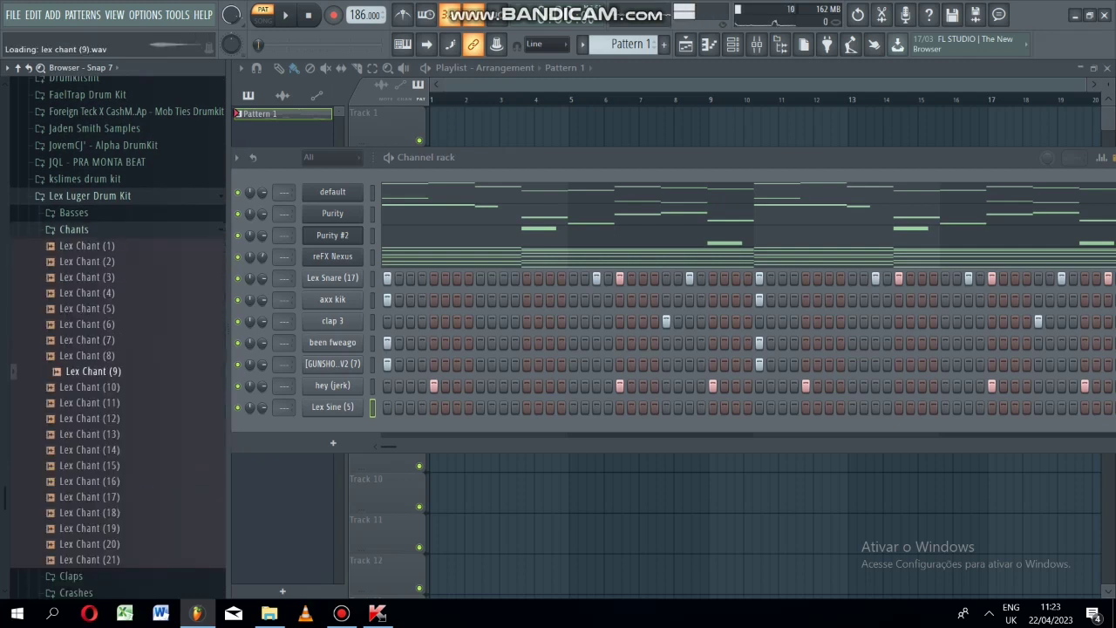
left_click(90, 403)
left_click(90, 419)
left_click(90, 434)
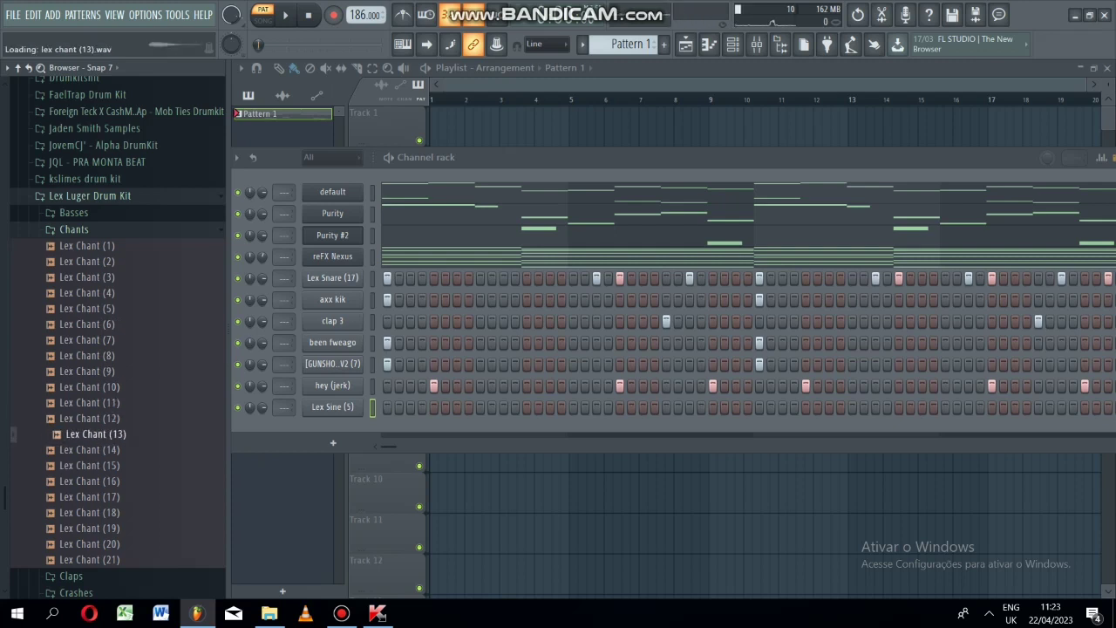
Replace the hey (jerk) channel's sample with Lex Chant (14) and adjust its time-stretching pitch shift.
left_click_drag(92, 449, 342, 408)
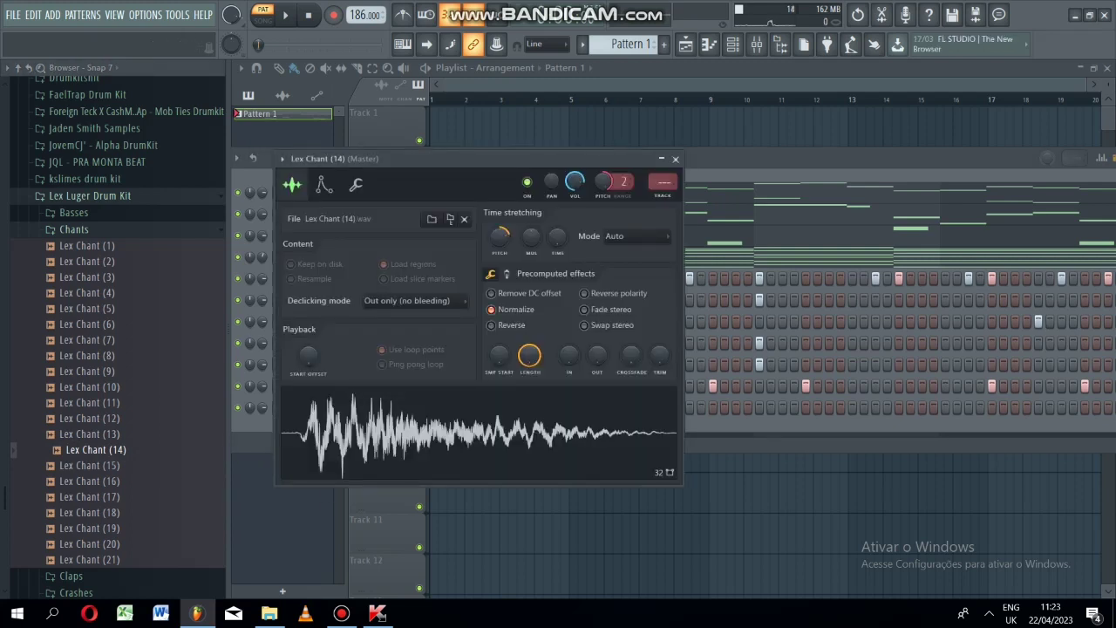
left_click_drag(499, 236, 500, 231)
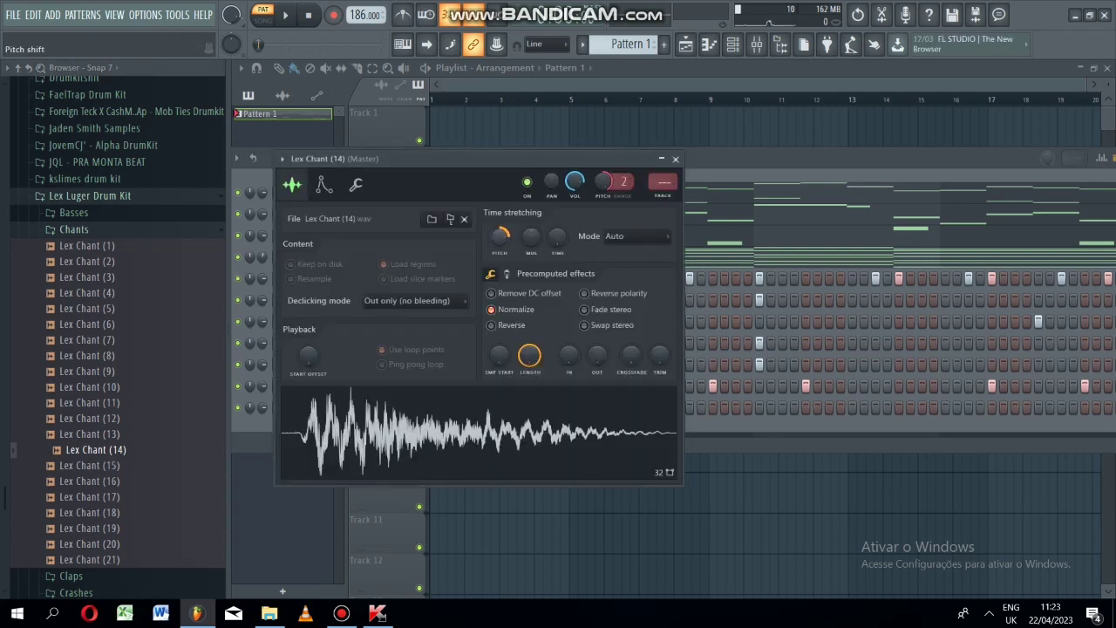
left_click(479, 433)
left_click(675, 159)
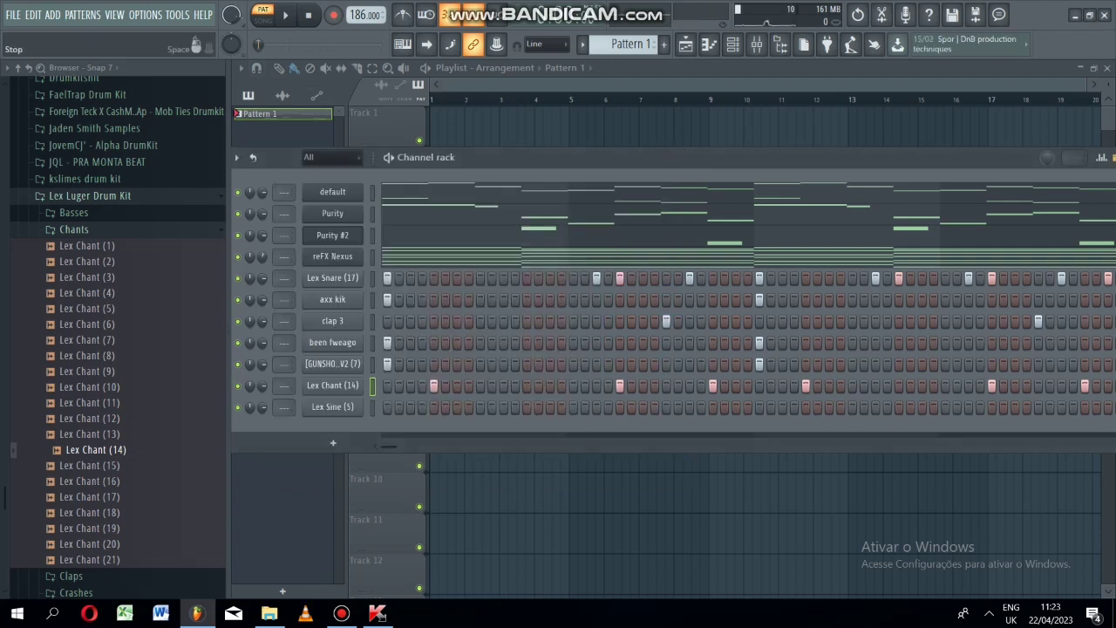
Audition the remaining chants in the Chants folder, from Lex Chant (15) to Lex Chant (21).
key("Down")
key("Down")
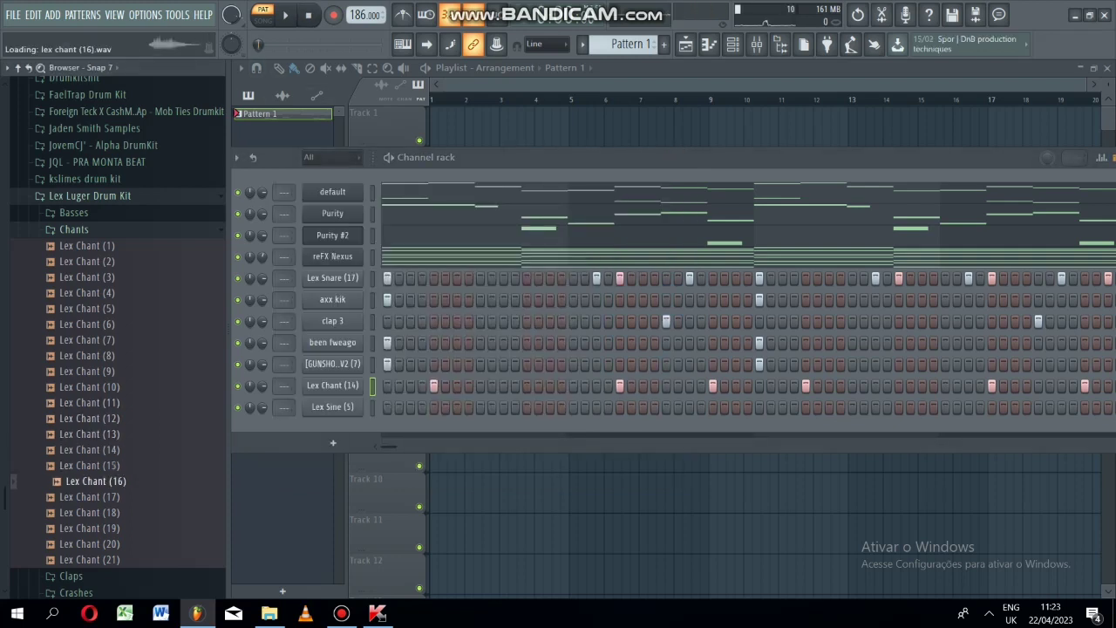
key("Down")
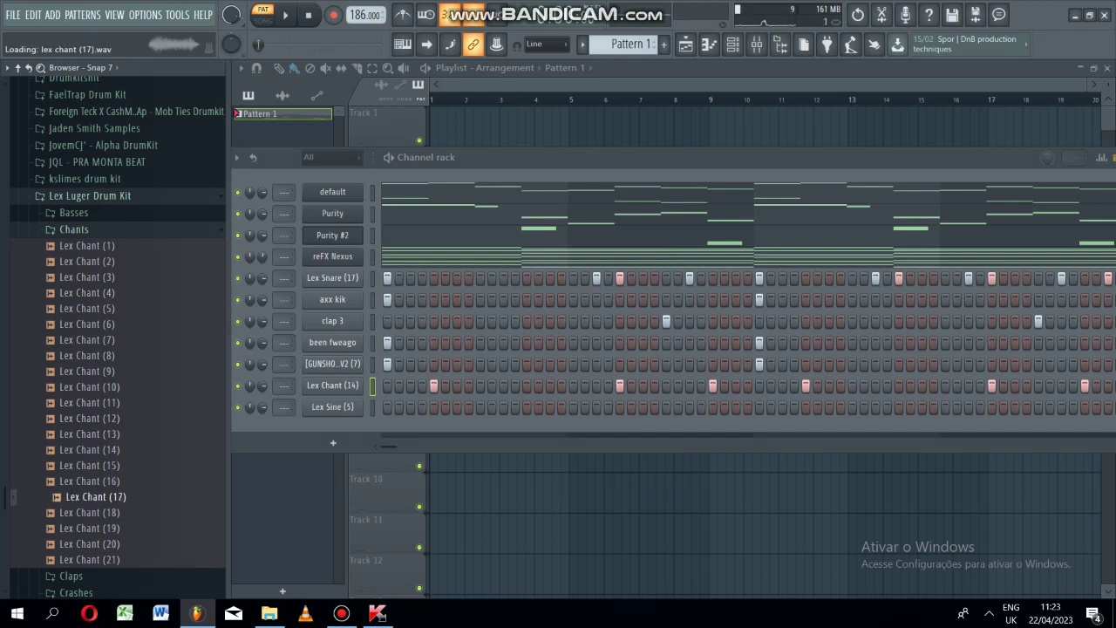
key("Down")
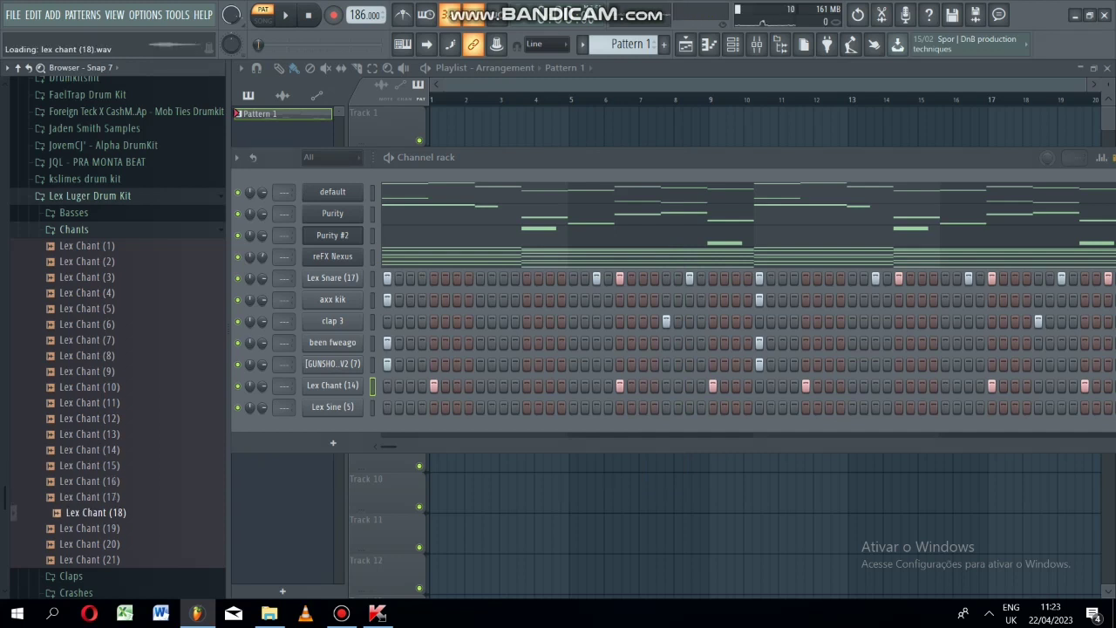
key("Down")
key("Down")
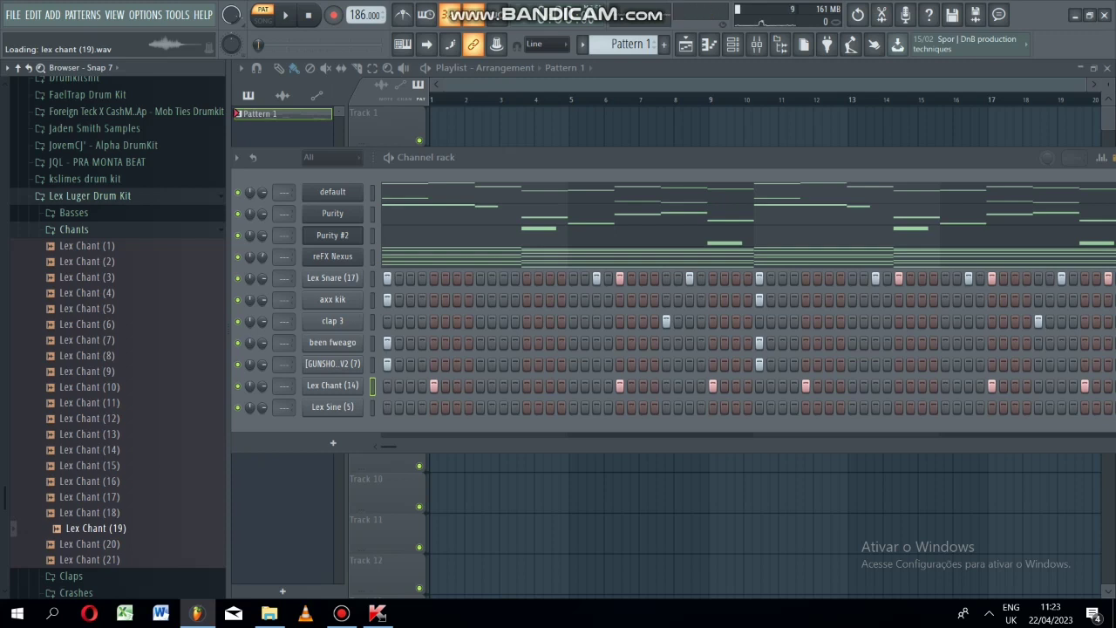
key("Down")
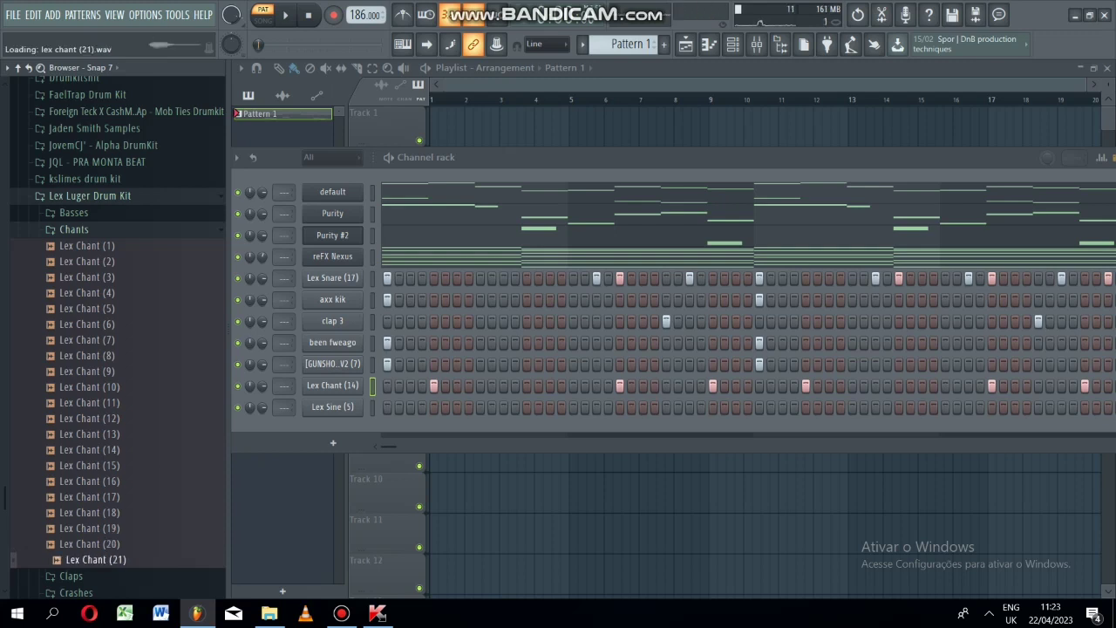
Replace the chant channel's sample with Lex Chant (20) and play Pattern 1.
left_click_drag(87, 543, 324, 416)
left_click(327, 408)
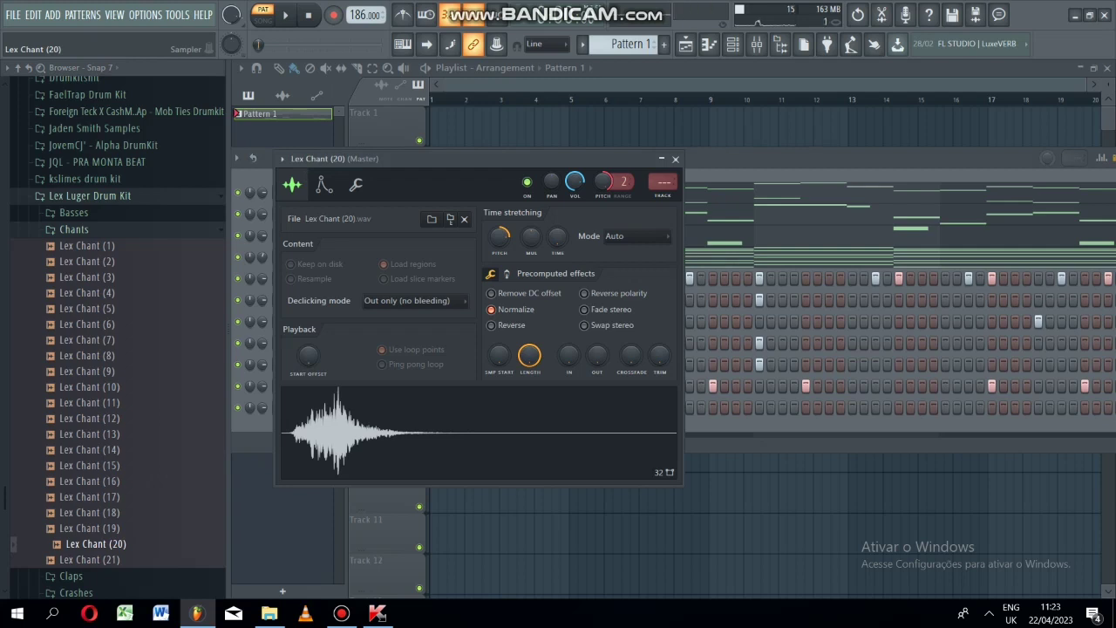
key("space")
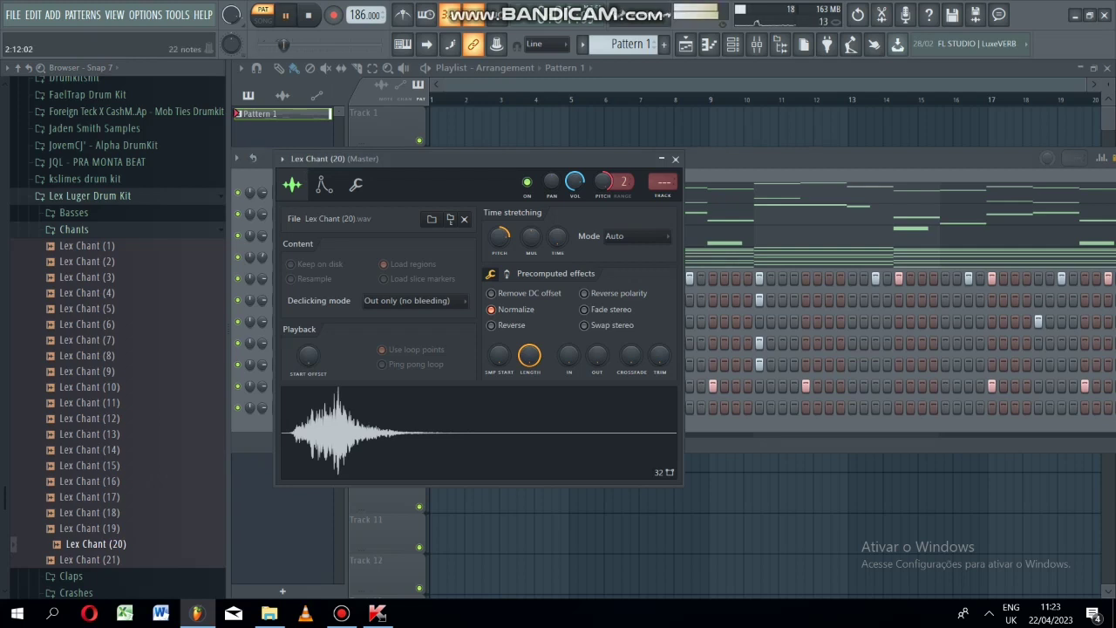
left_click(675, 160)
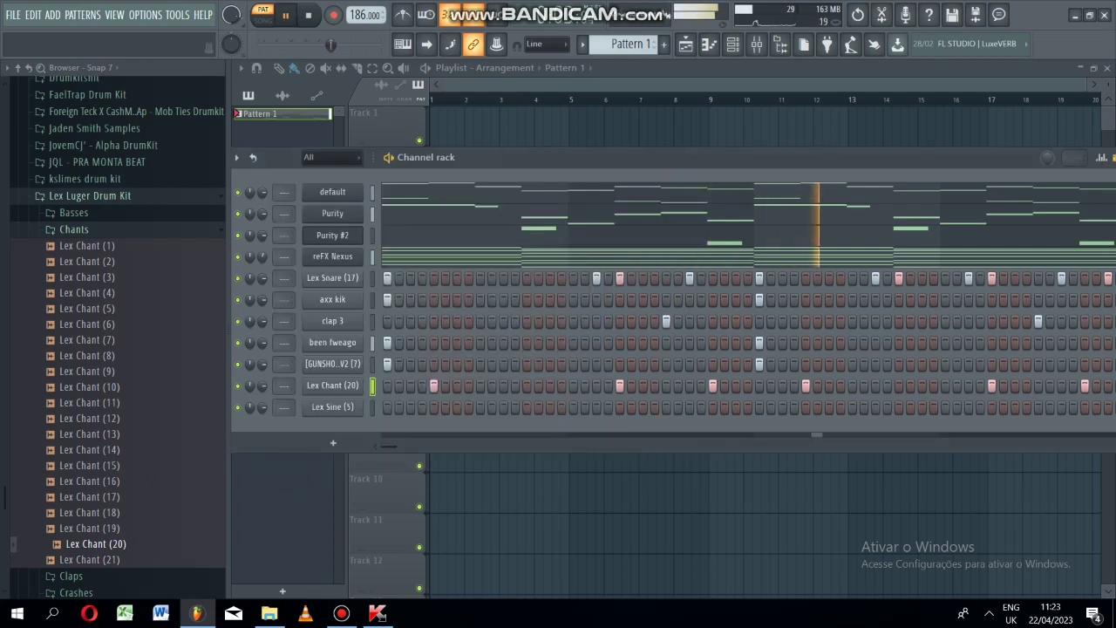
key("space")
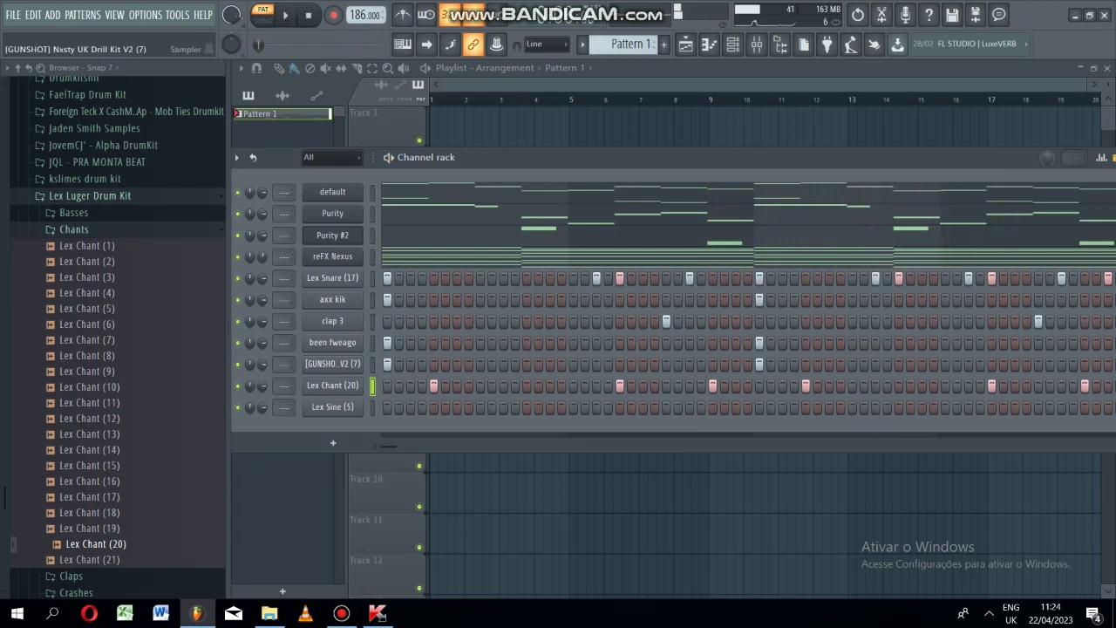
Route the gunshot channel to mixer Insert 16 and load Fruity Reeverb 2 in that insert's first effect slot.
left_click(332, 363)
left_click(657, 139)
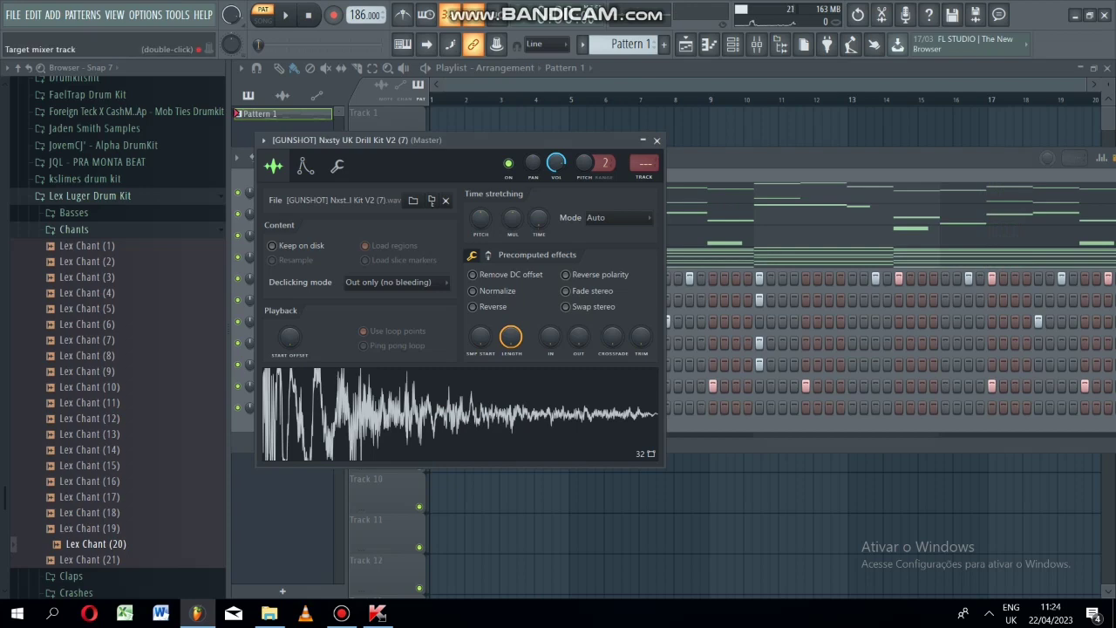
double_click(644, 163)
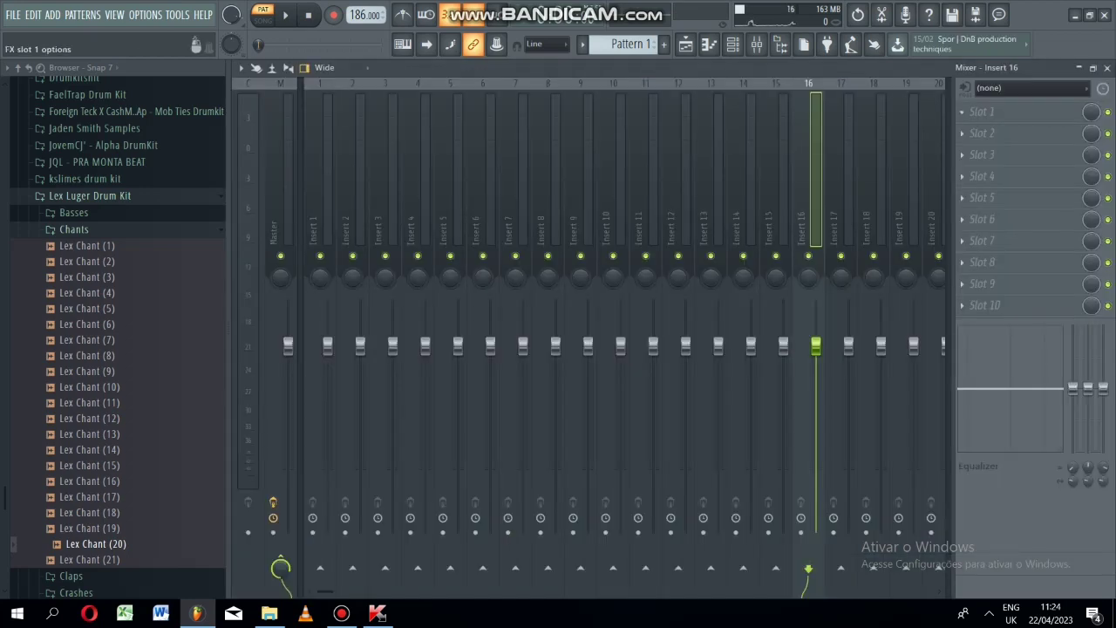
left_click(981, 112)
left_click(755, 180)
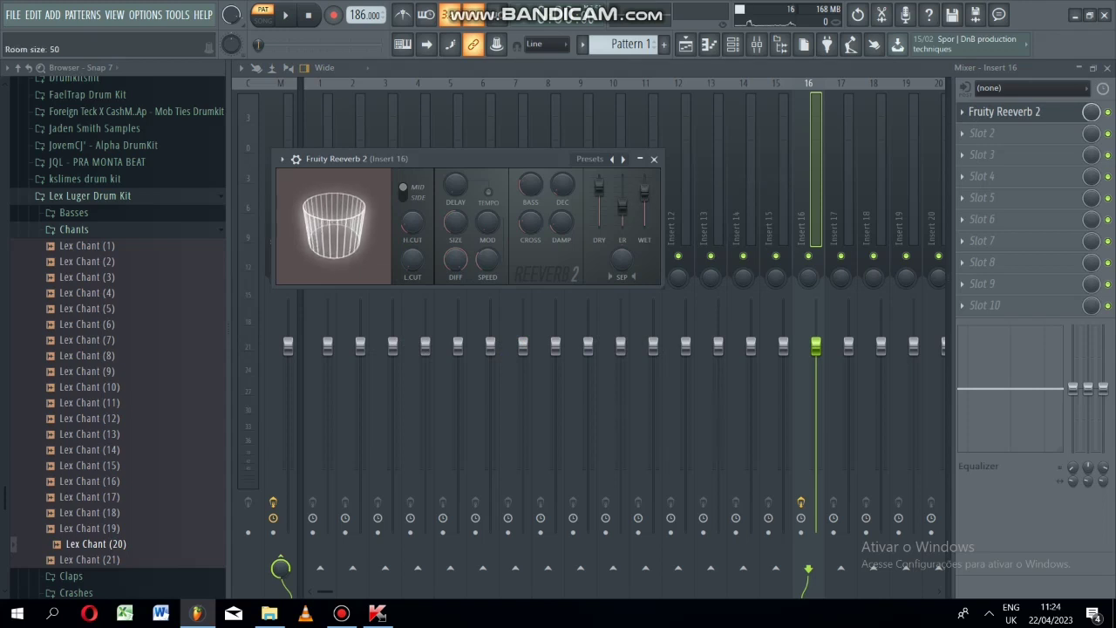
Increase the gunshot reverb's room size and lower its mix level on Insert 16, and play Pattern 1.
left_click_drag(455, 222, 455, 202)
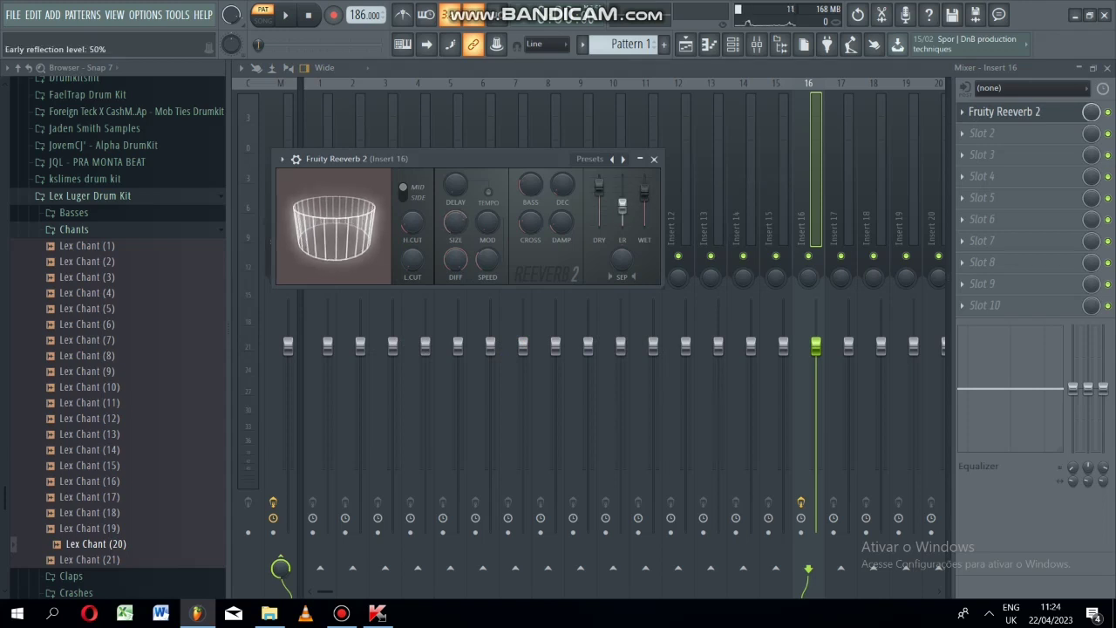
left_click(1090, 111)
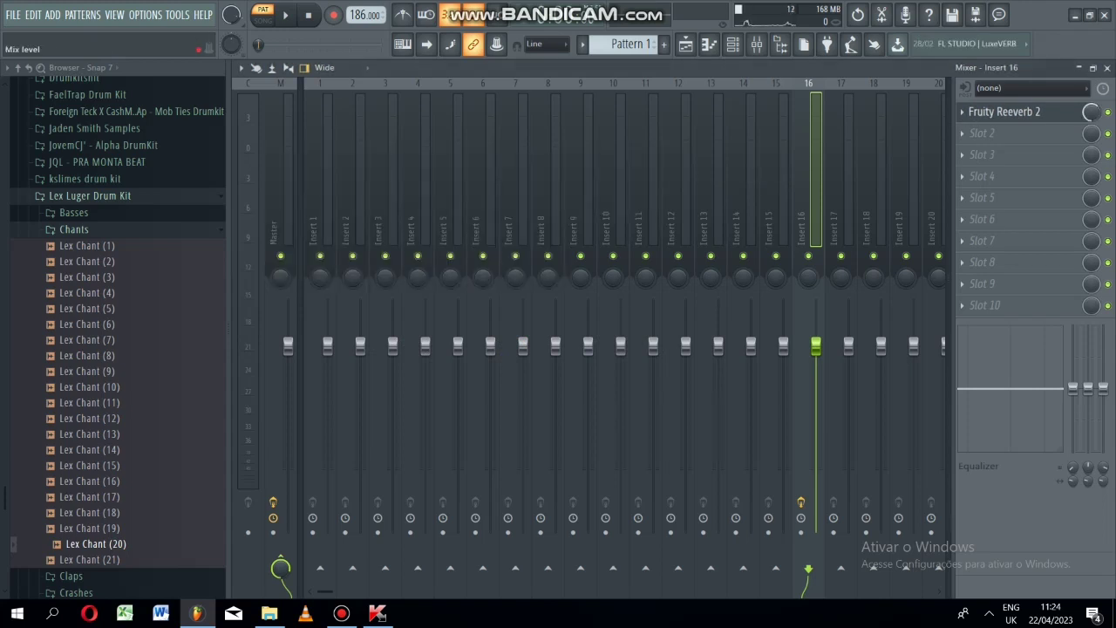
left_click(1106, 67)
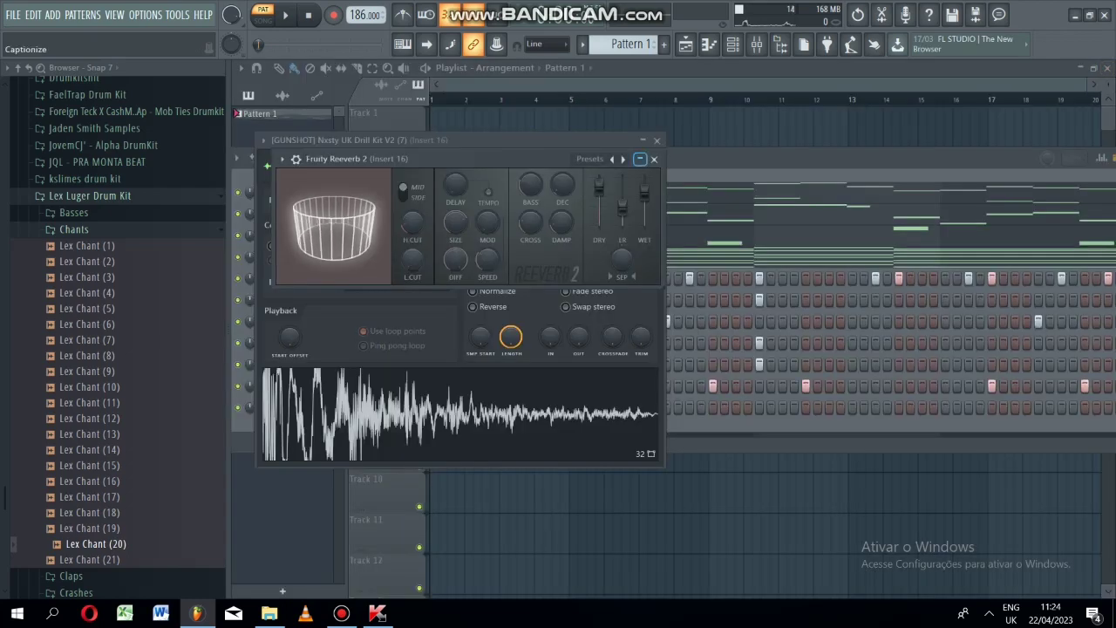
left_click(654, 158)
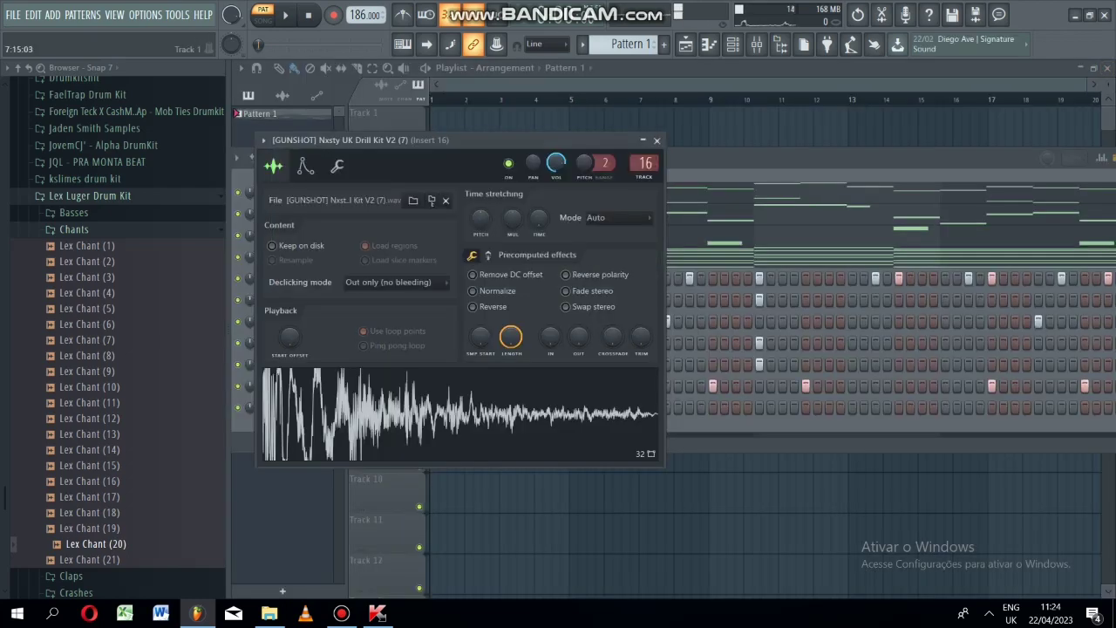
left_click(656, 140)
key("space")
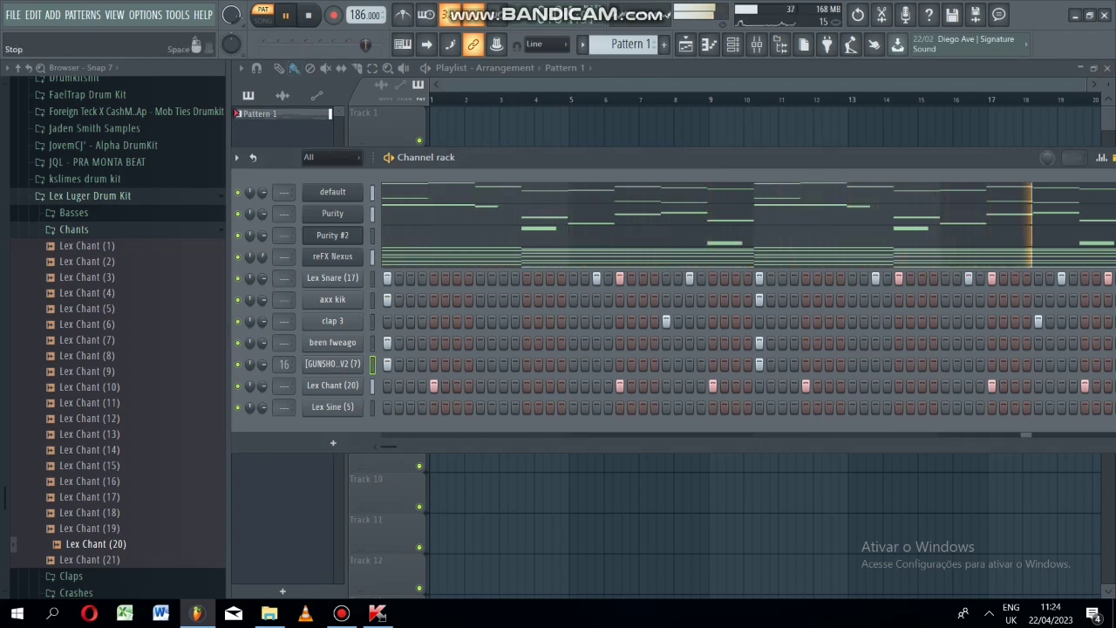
left_click(308, 14)
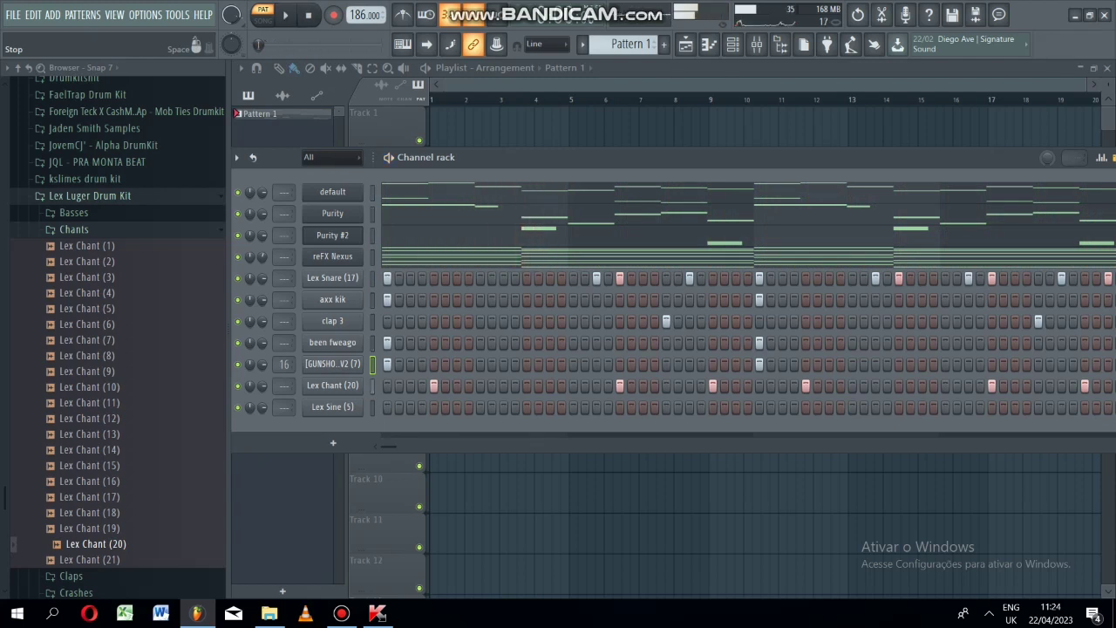
Compare Lex Chant samples 10 and 14, and use Lex Chant (10) in the chant channel while playing Pattern 1.
left_click(92, 386)
left_click(96, 450)
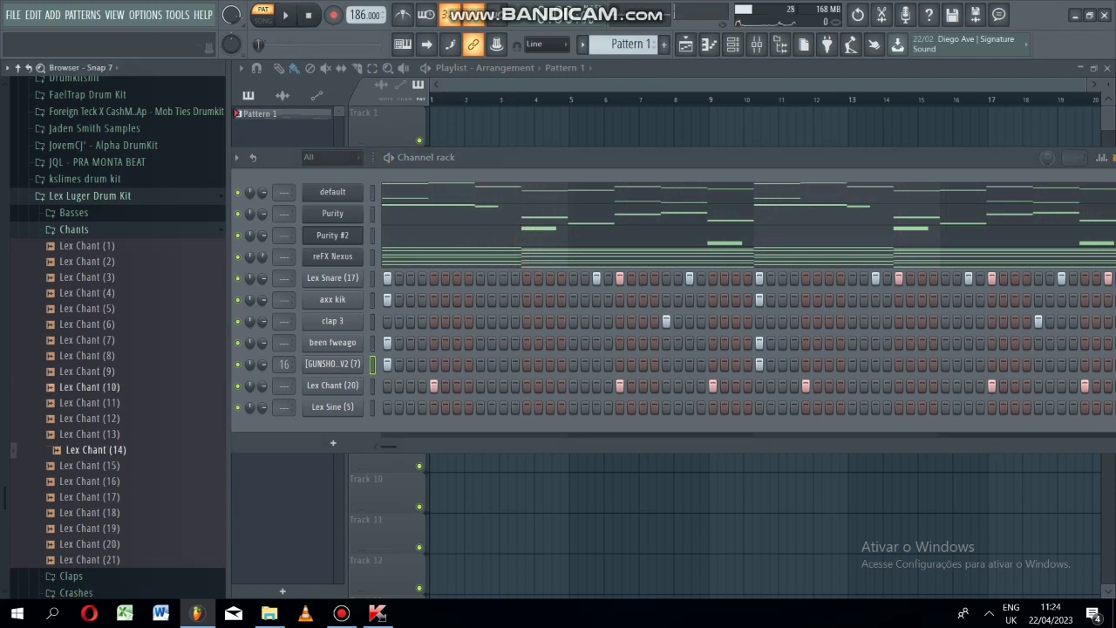
left_click(95, 387)
left_click_drag(241, 447, 331, 385)
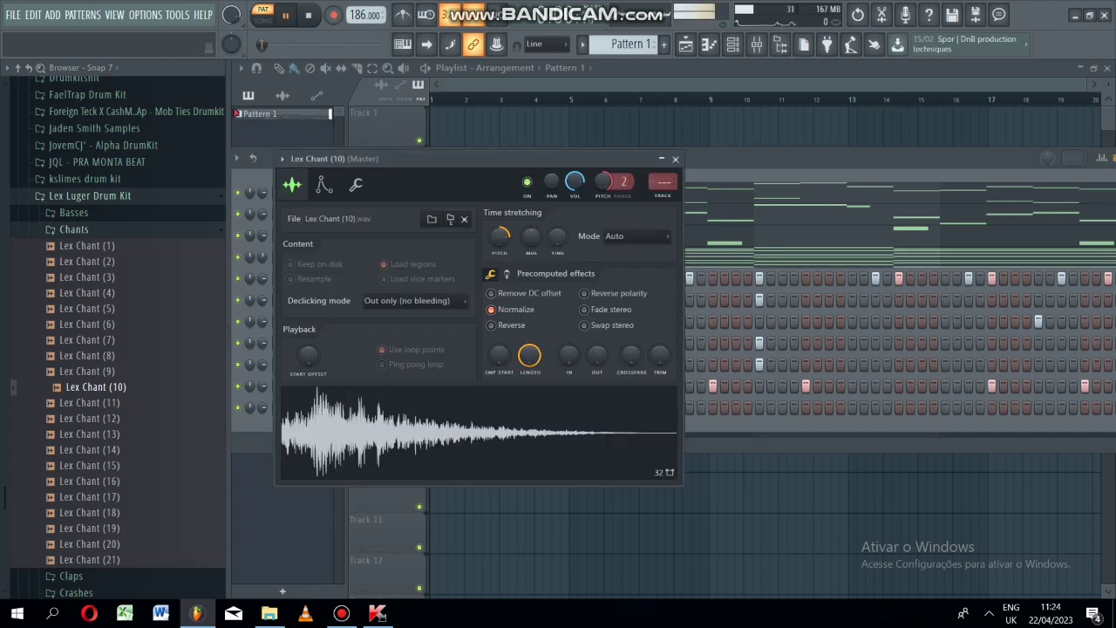
left_click(674, 159)
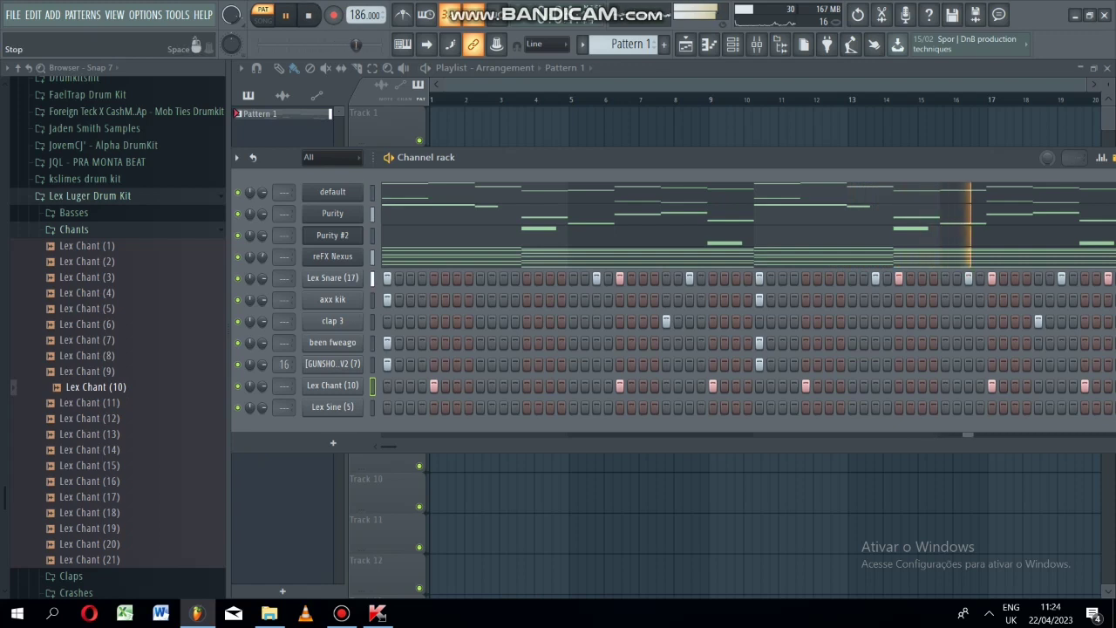
key("space")
Audition the chants preceding Lex Chant (10), going back from Lex Chant (9) to Lex Chant (5).
key("Up")
key("Up")
key("Up")
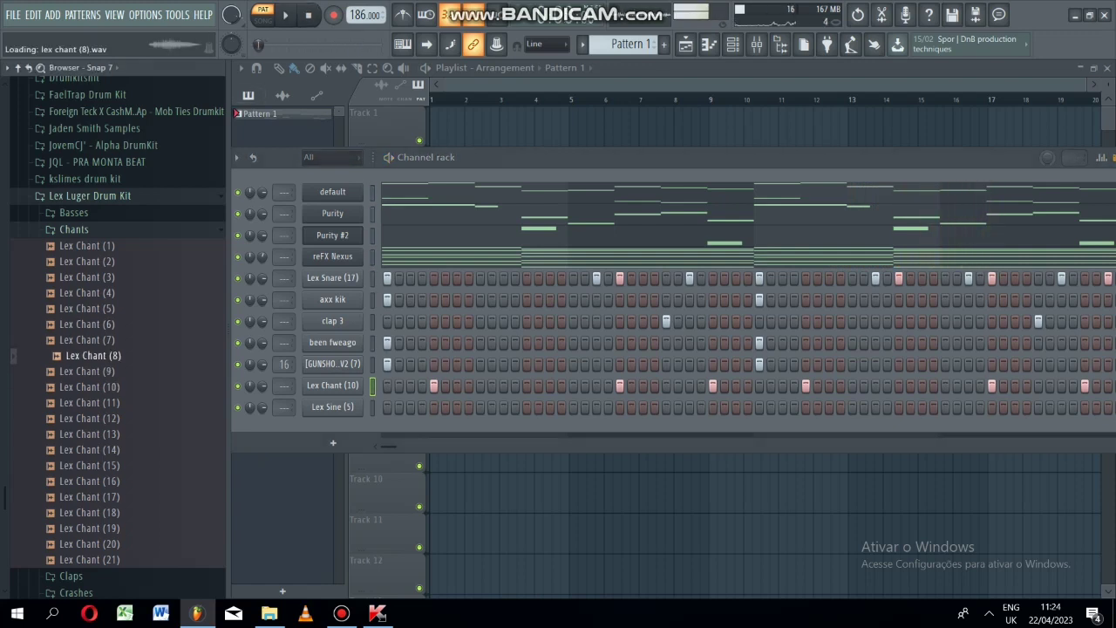
key("Up")
key("Up")
key("Up")
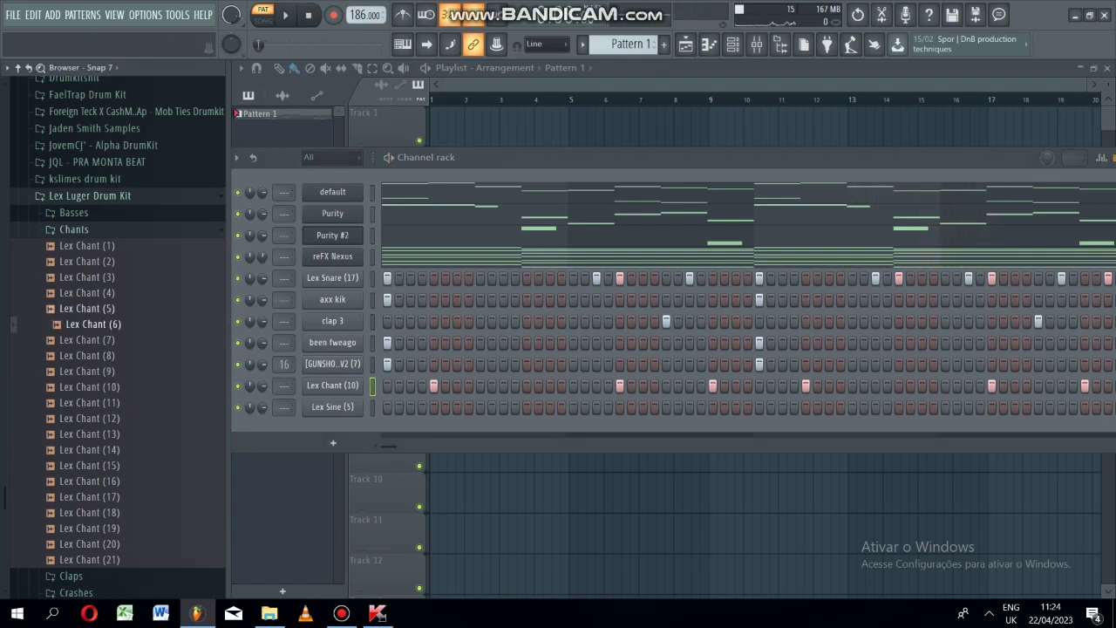
Audition the chants above Lex Chant (5), load Lex Chant (3) into the chant channel, and play Pattern 1 with it.
key("Up")
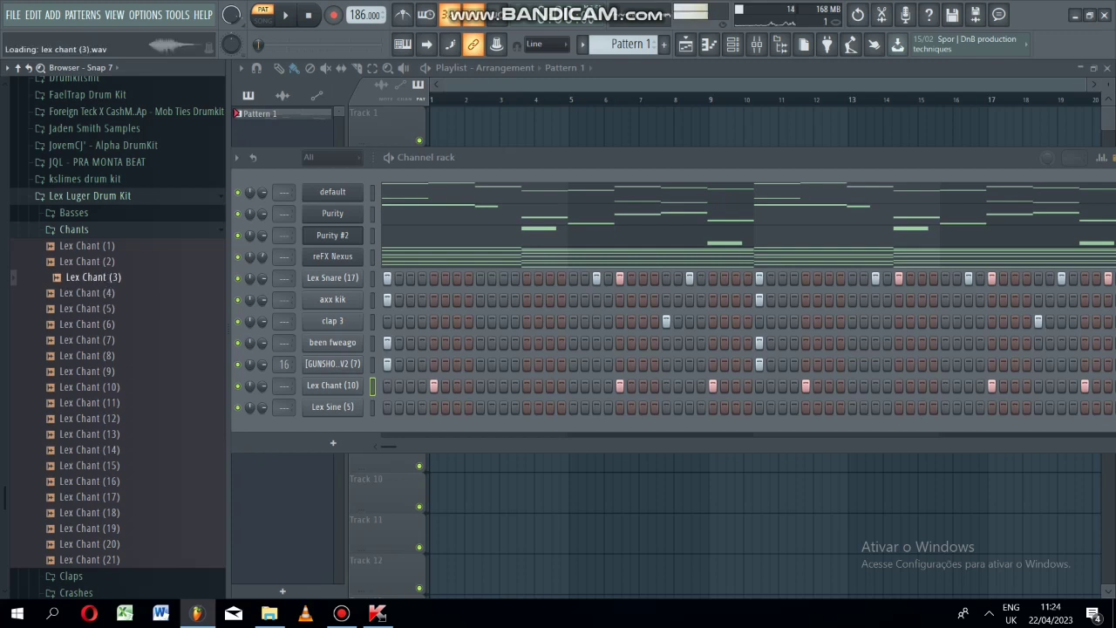
key("Down")
left_click_drag(87, 277, 301, 406)
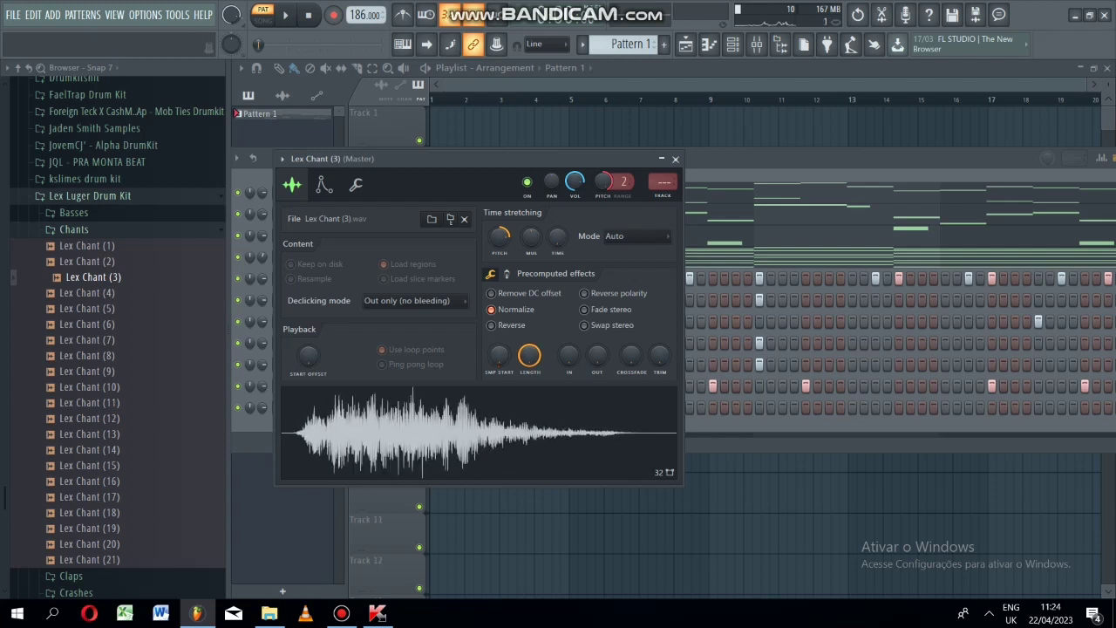
key("space")
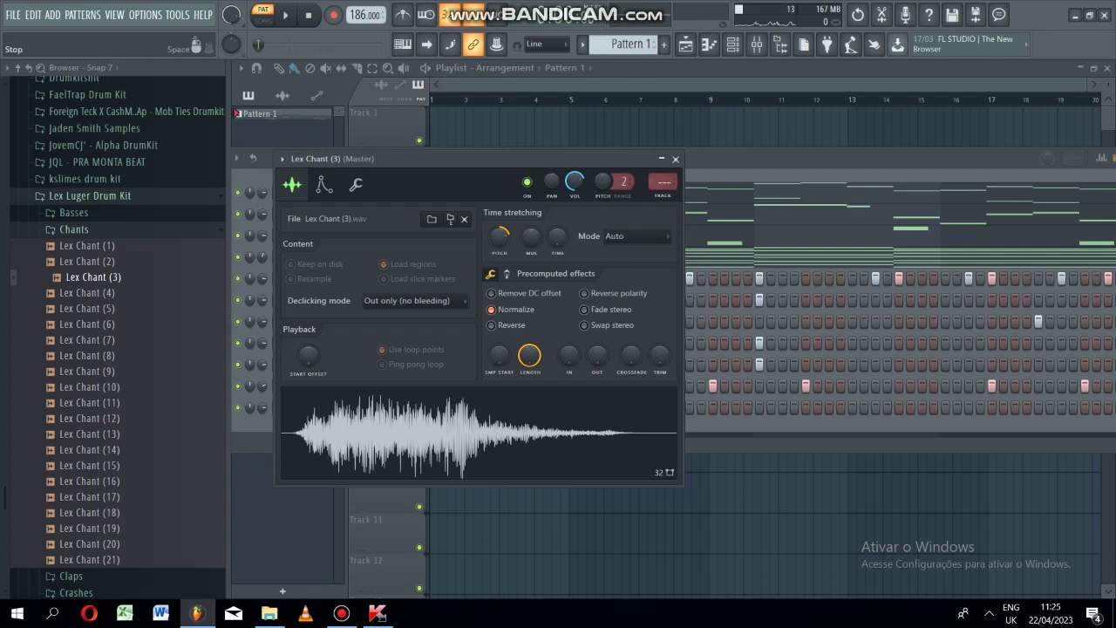
key("space")
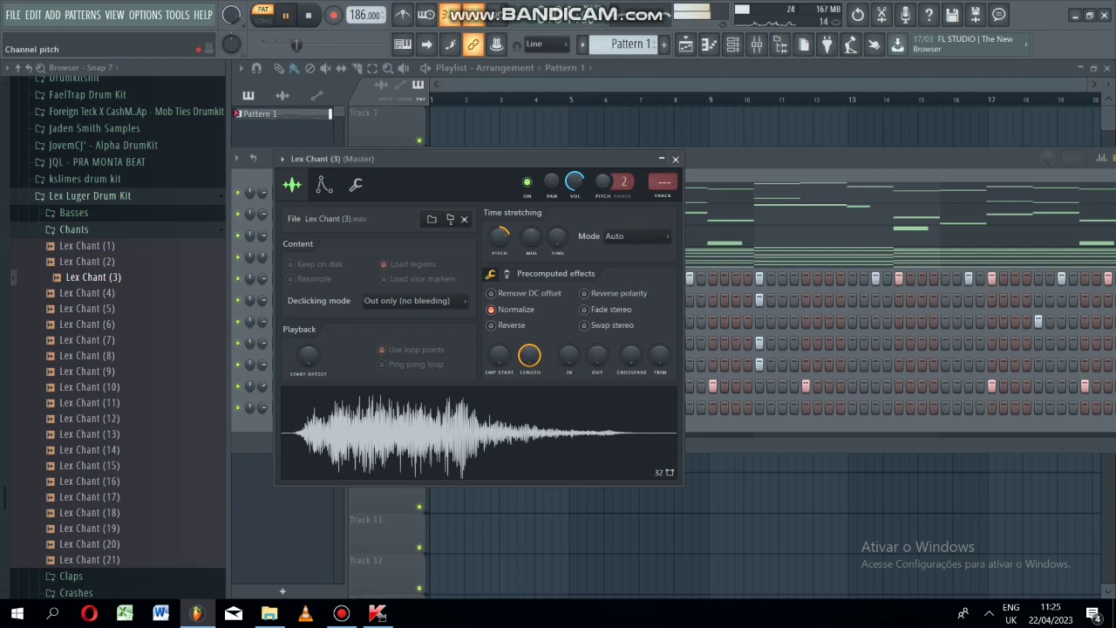
left_click(675, 159)
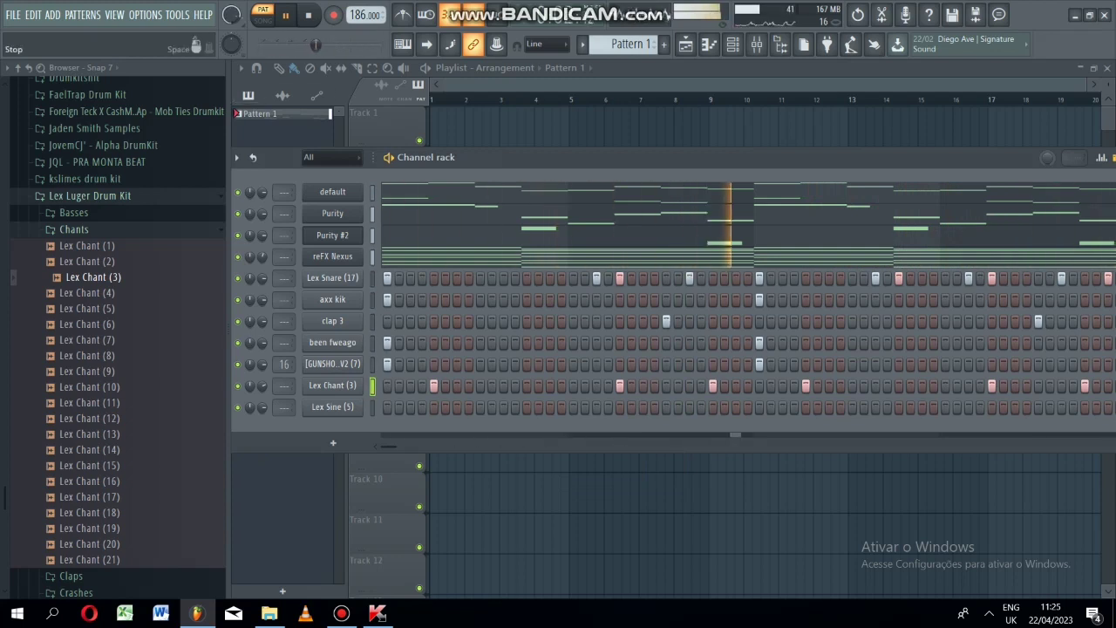
left_click(307, 14)
Collapse the Lex Luger Drum Kit and swagkit folders in the sample browser.
left_click(90, 196)
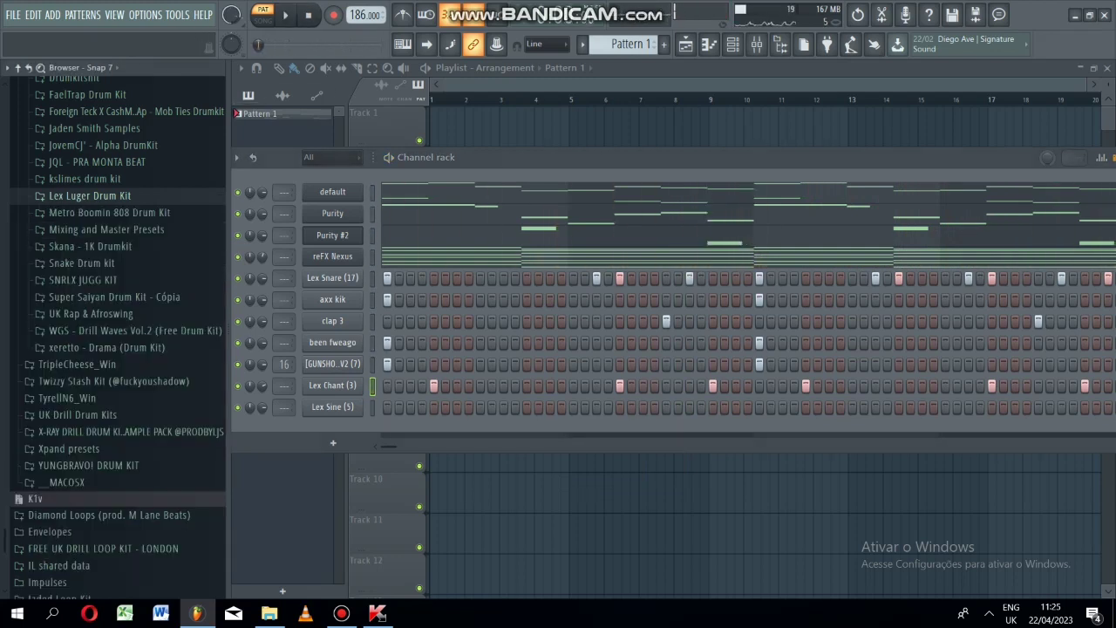
scroll(66, 515, "up", 10)
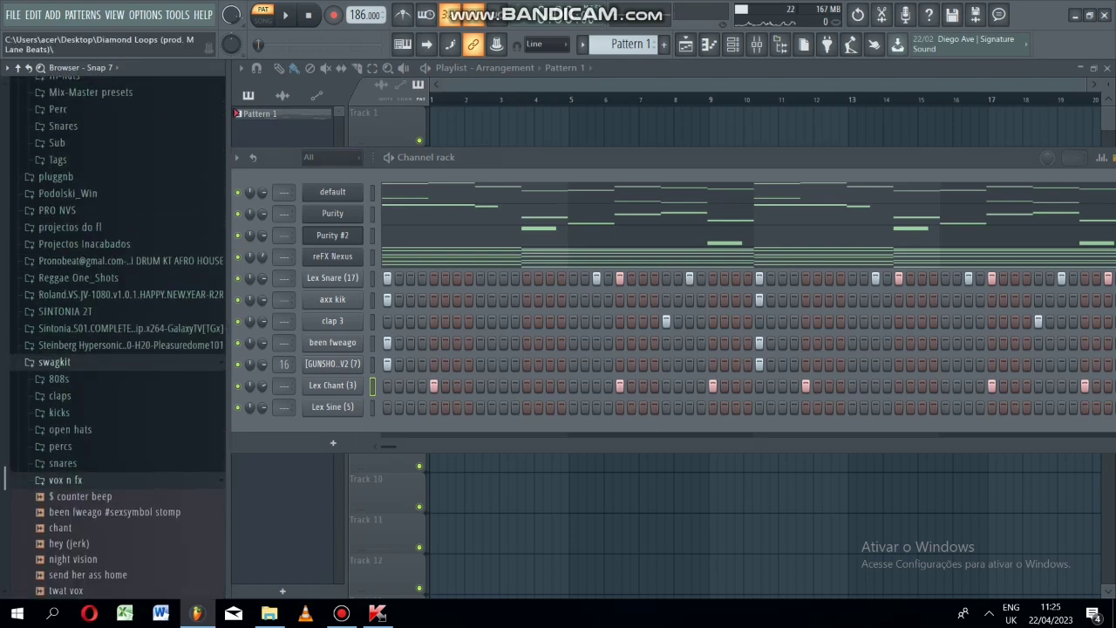
left_click(54, 362)
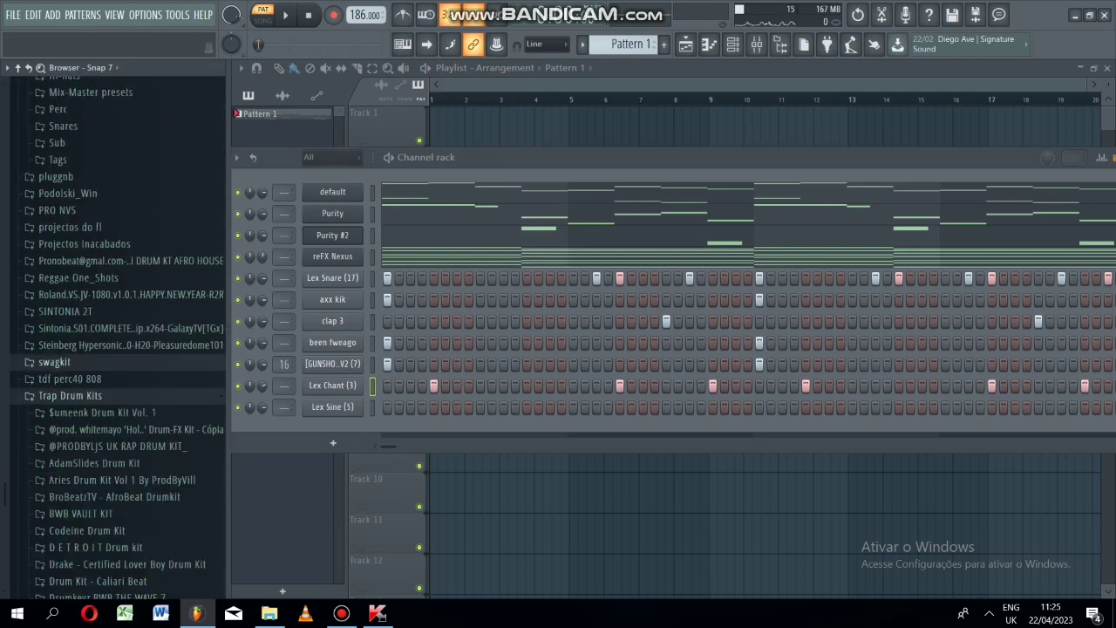
Lower the velocity of the two long F5 notes in the Purity melody while playing Pattern 1.
key("space")
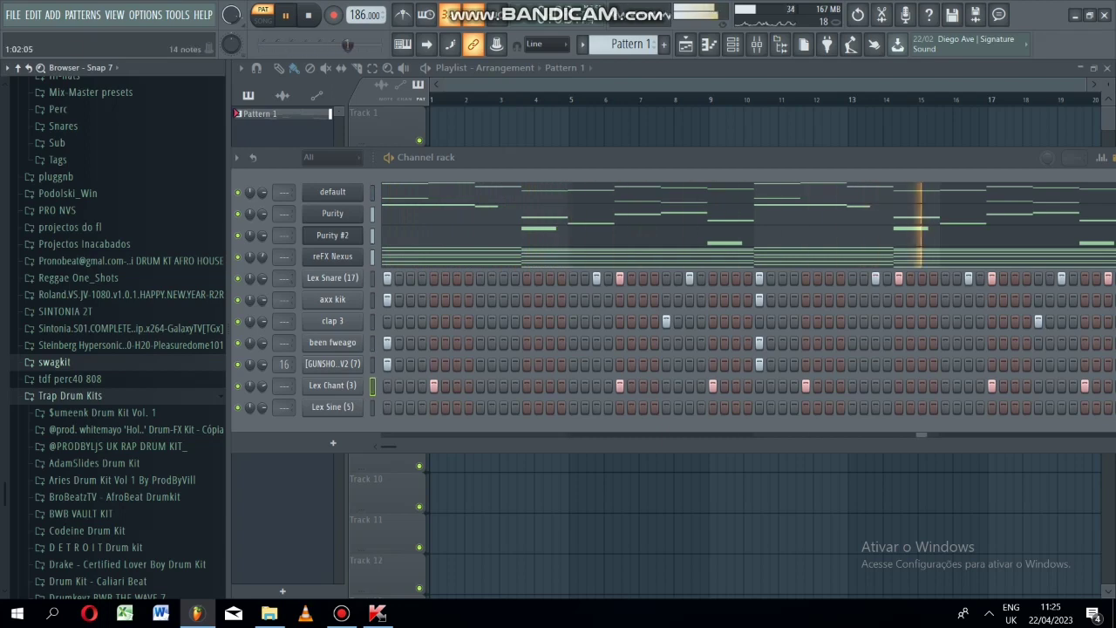
left_click(396, 213)
left_click_drag(1108, 270, 1108, 251)
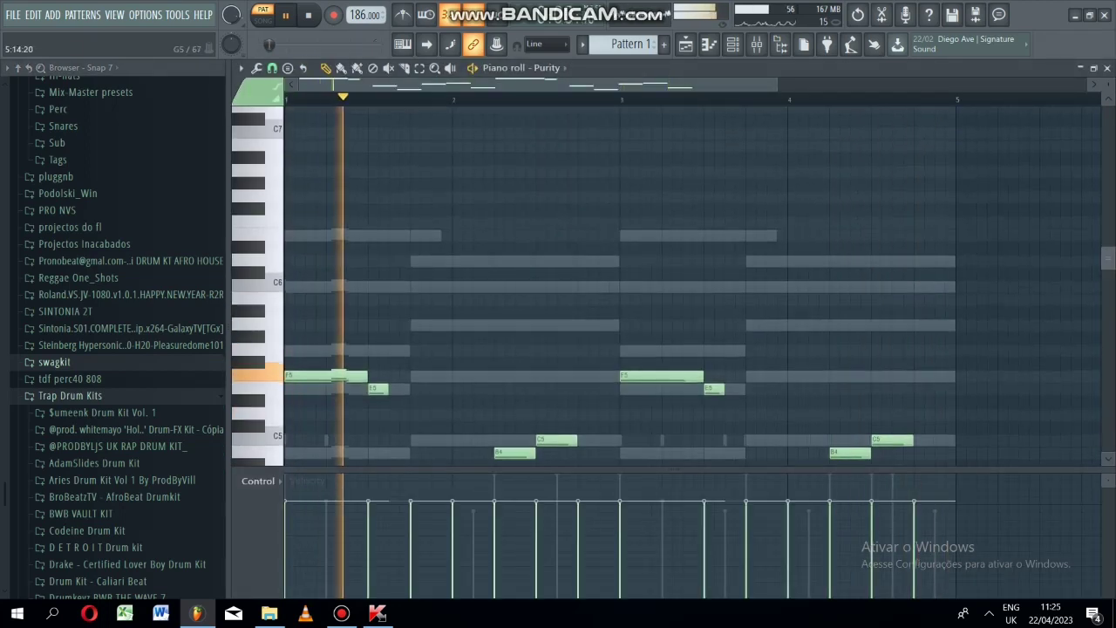
scroll(610, 287, "down", 3)
scroll(610, 288, "down", 2)
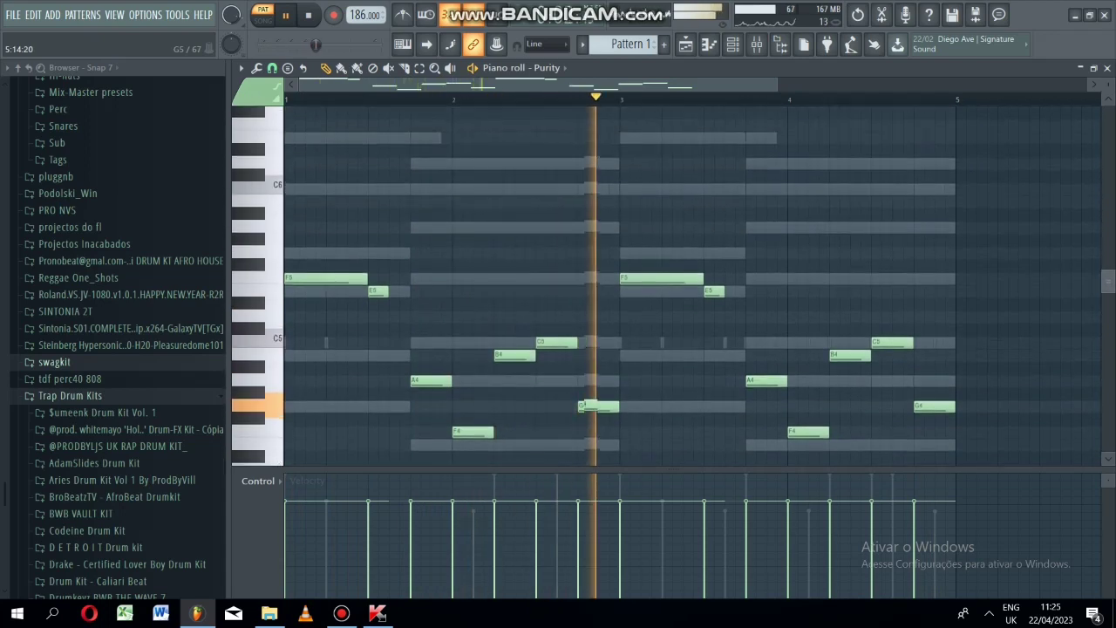
scroll(582, 403, "up", 1)
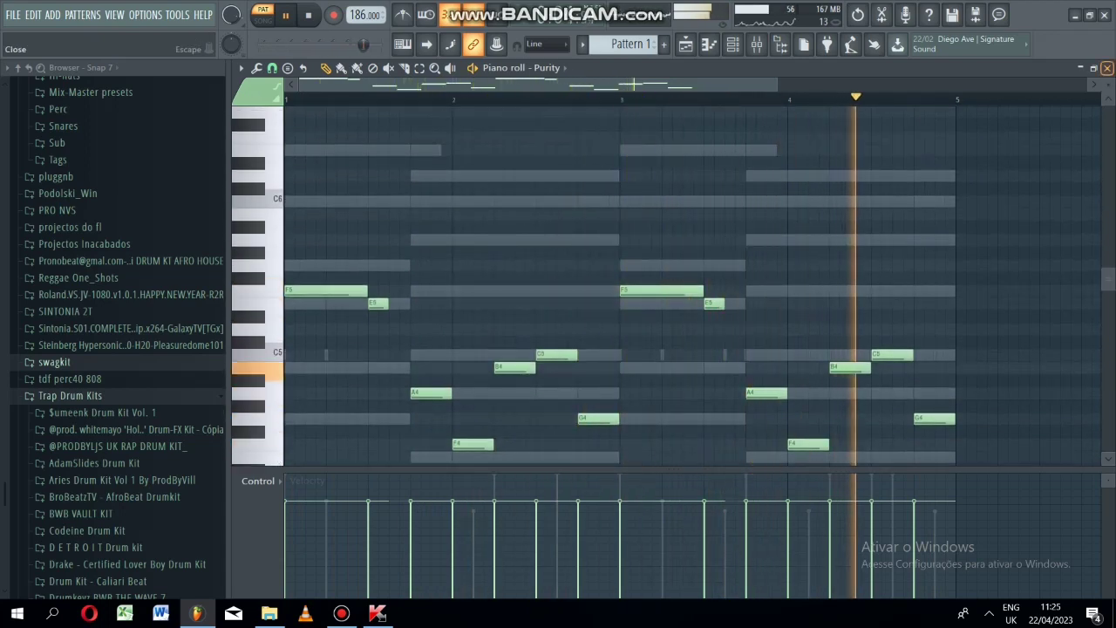
left_click(1106, 67)
key("F7")
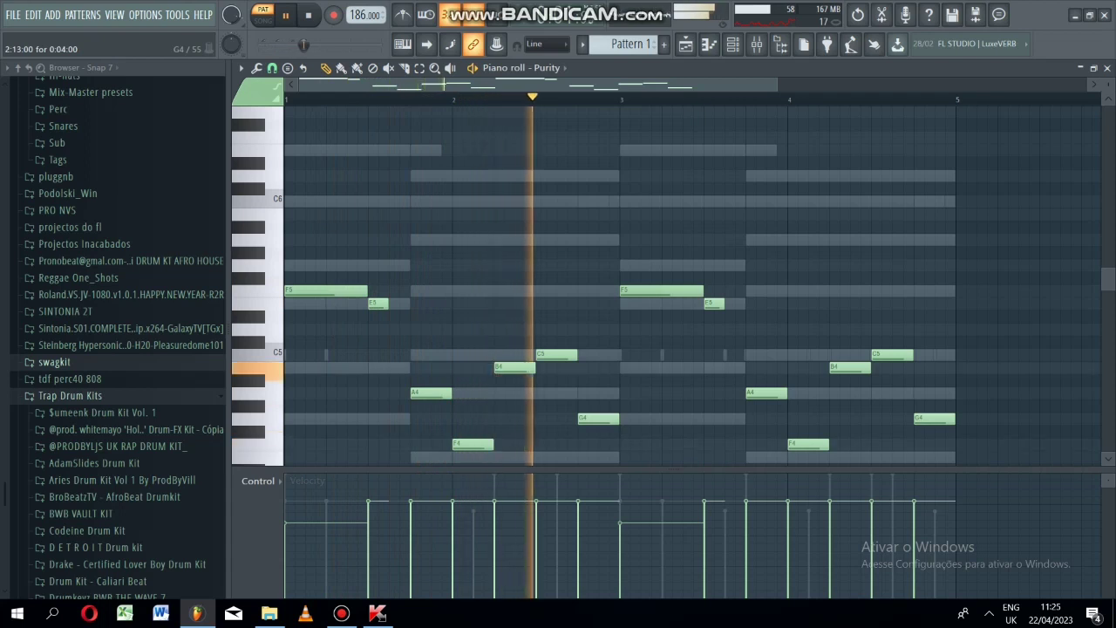
left_click(1107, 68)
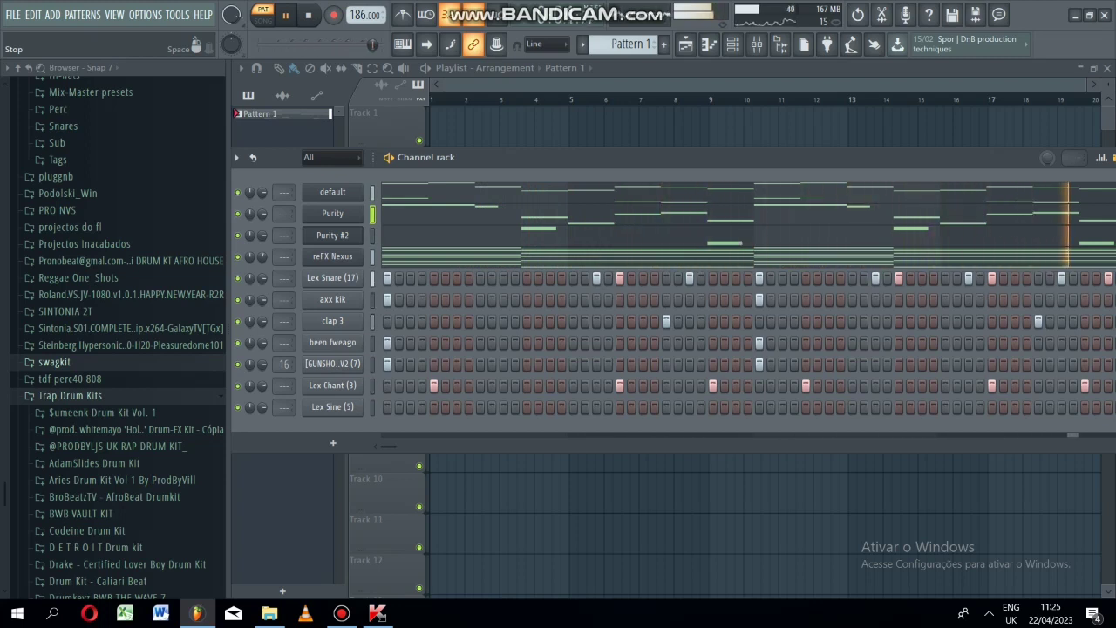
key("space")
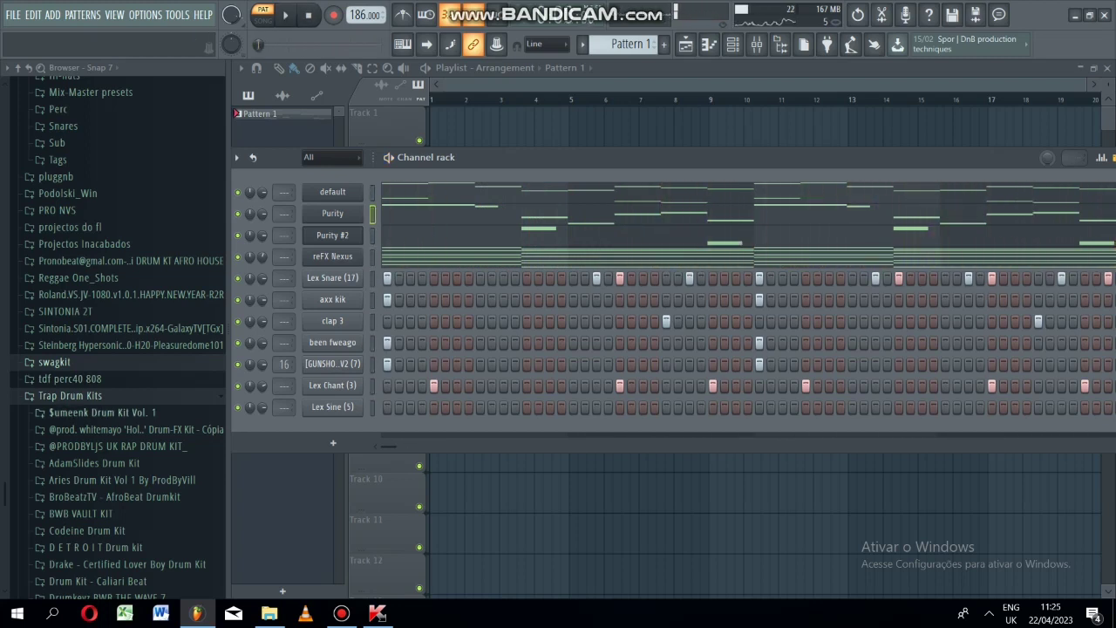
Check the $umeenk Drum Kit Vol. 1 folders, collapse Trap Drum Kits, and find the Drum kit Type pluggz vol.2 samples.
left_click(102, 411)
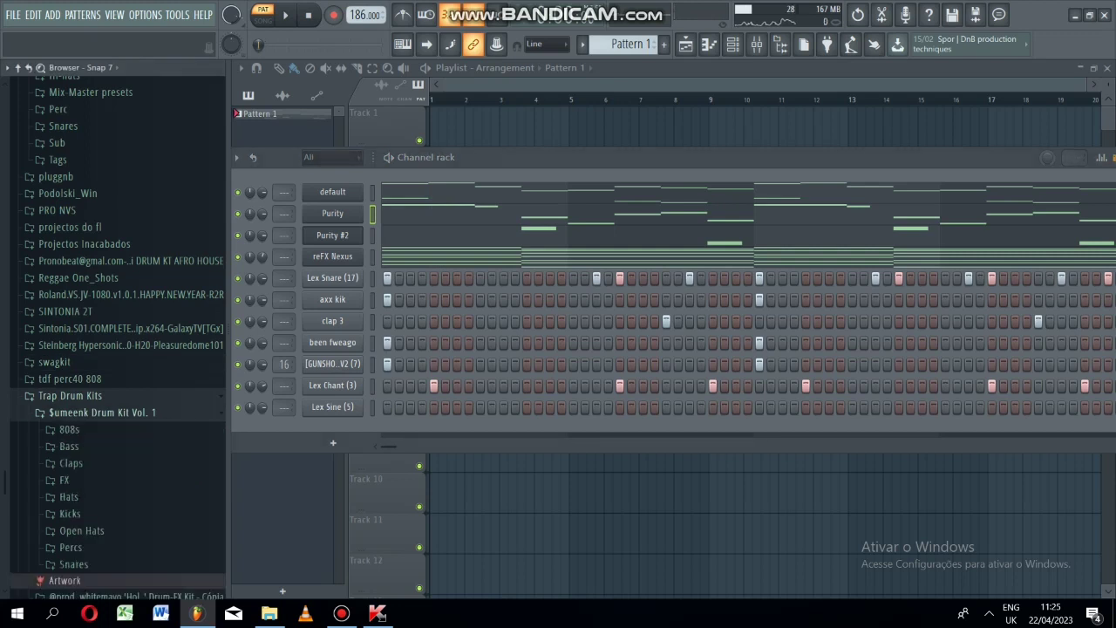
left_click(102, 413)
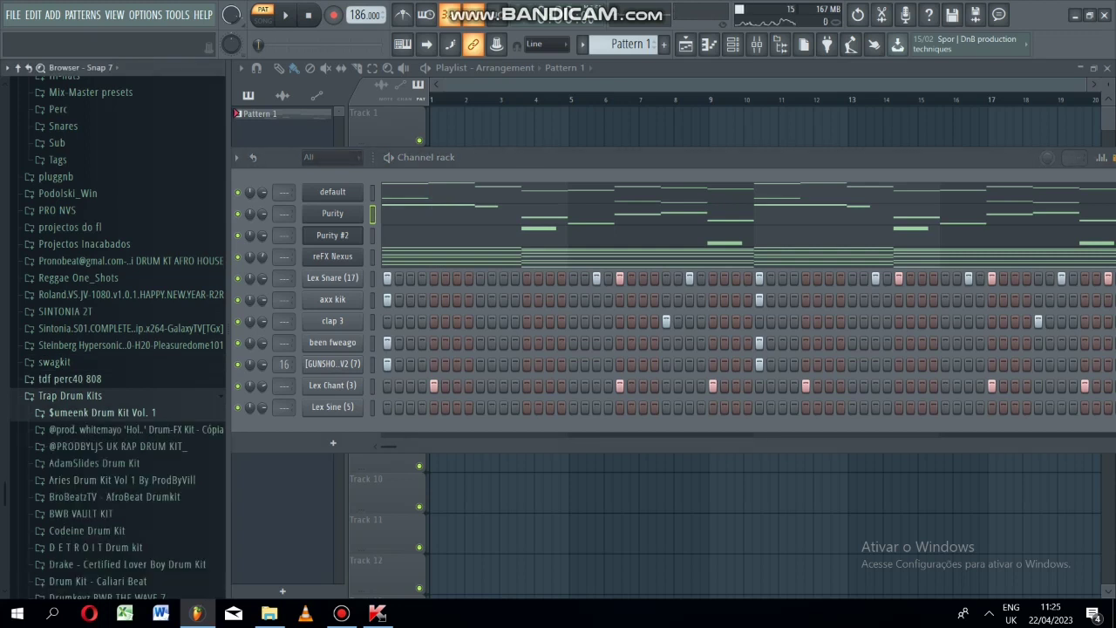
scroll(117, 340, "up", 10)
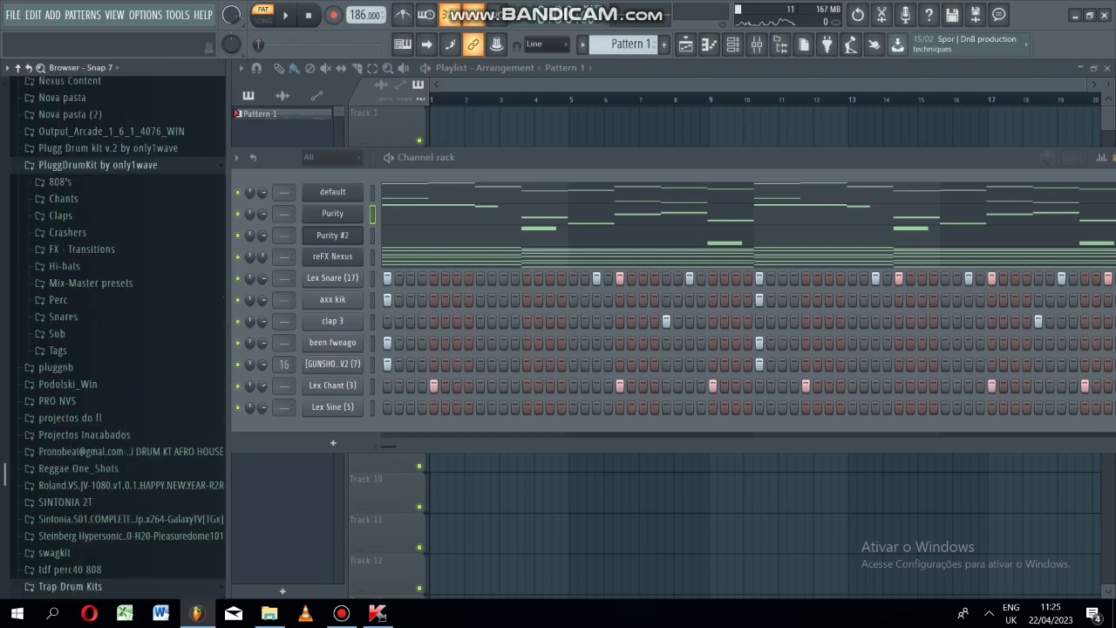
scroll(118, 340, "up", 8)
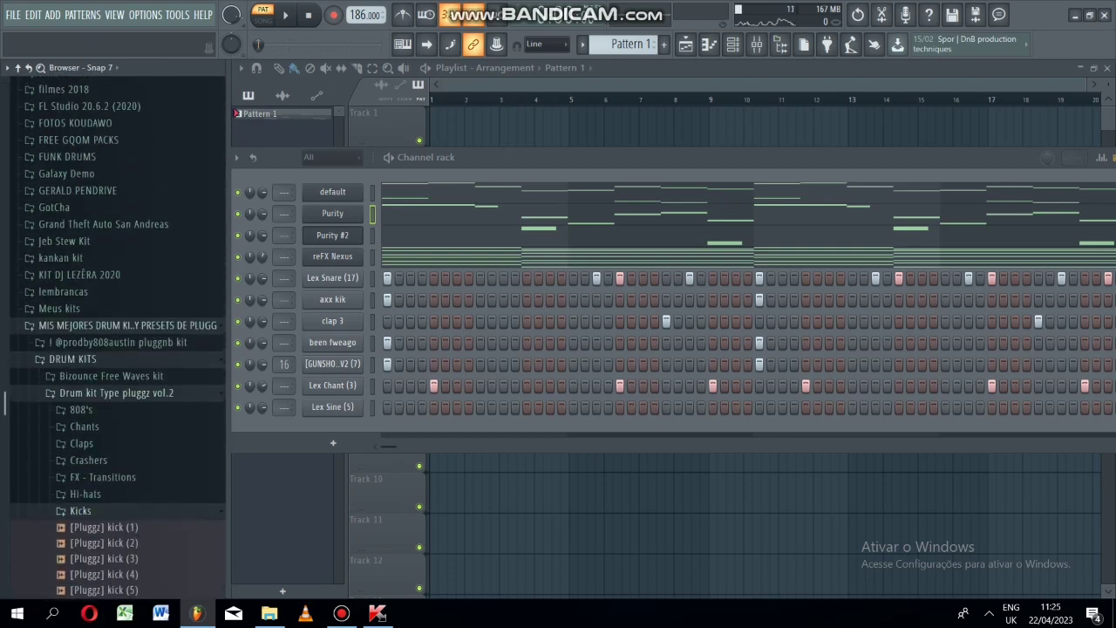
scroll(114, 349, "up", 3)
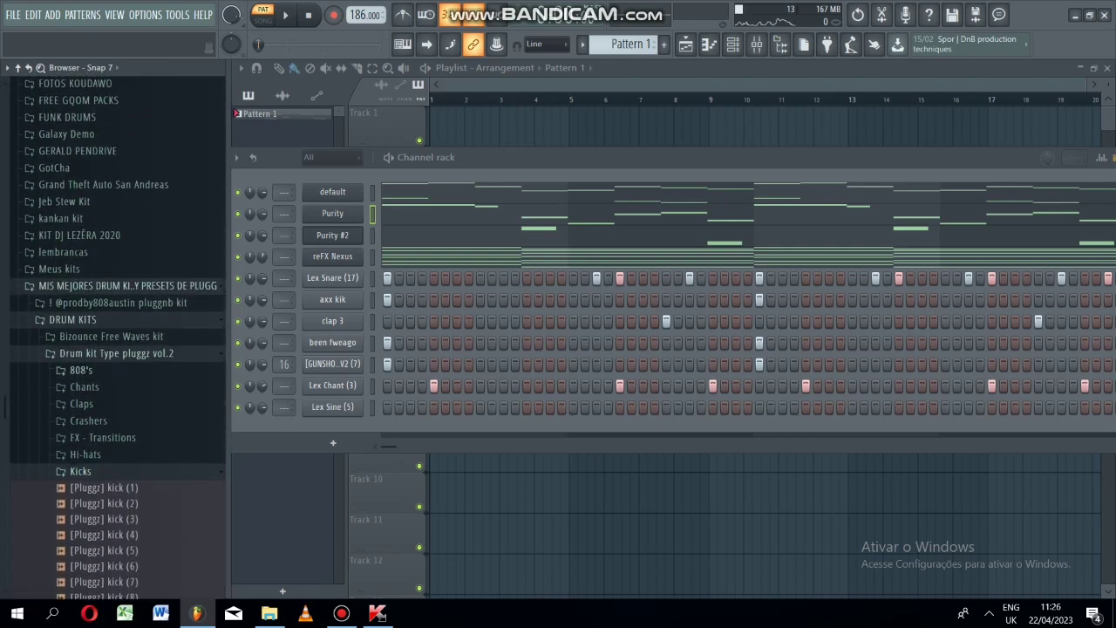
Audition [Pluggz] 808 (1) through (4) from Drum kit Type pluggz vol.2, and add [Pluggz] 808 (4) as a new channel.
left_click(81, 371)
left_click(103, 387)
left_click(102, 403)
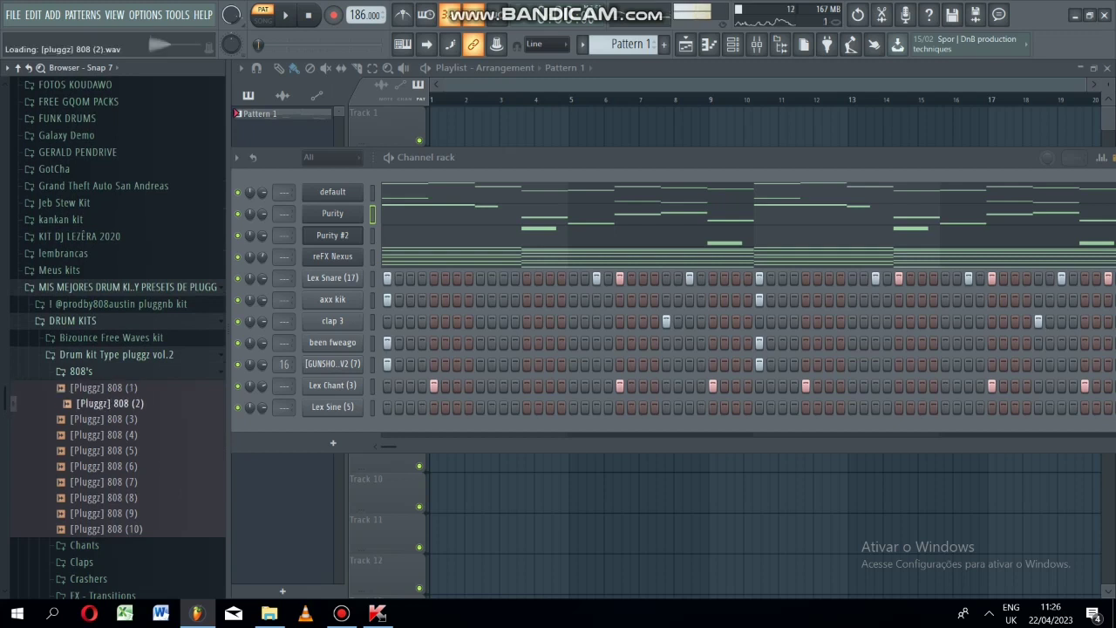
left_click(103, 420)
left_click(102, 435)
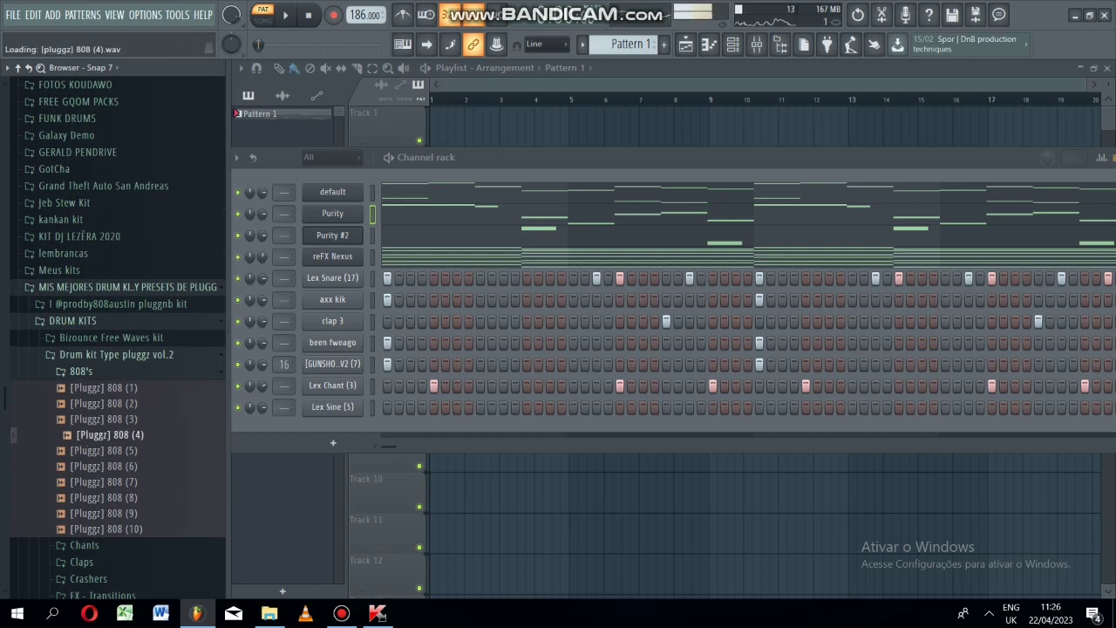
left_click_drag(253, 458, 314, 436)
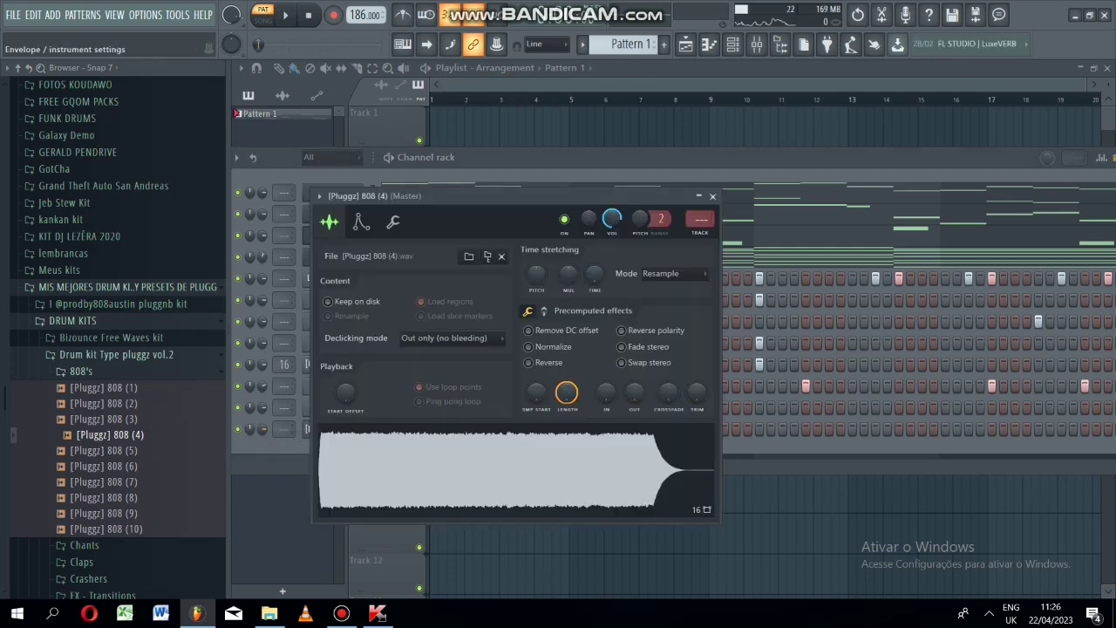
Enable the volume envelope on the [Pluggz] 808 (4) channel, raise its hold, and minimise its attack, decay, sustain and release.
left_click(361, 221)
left_click_drag(358, 364, 357, 392)
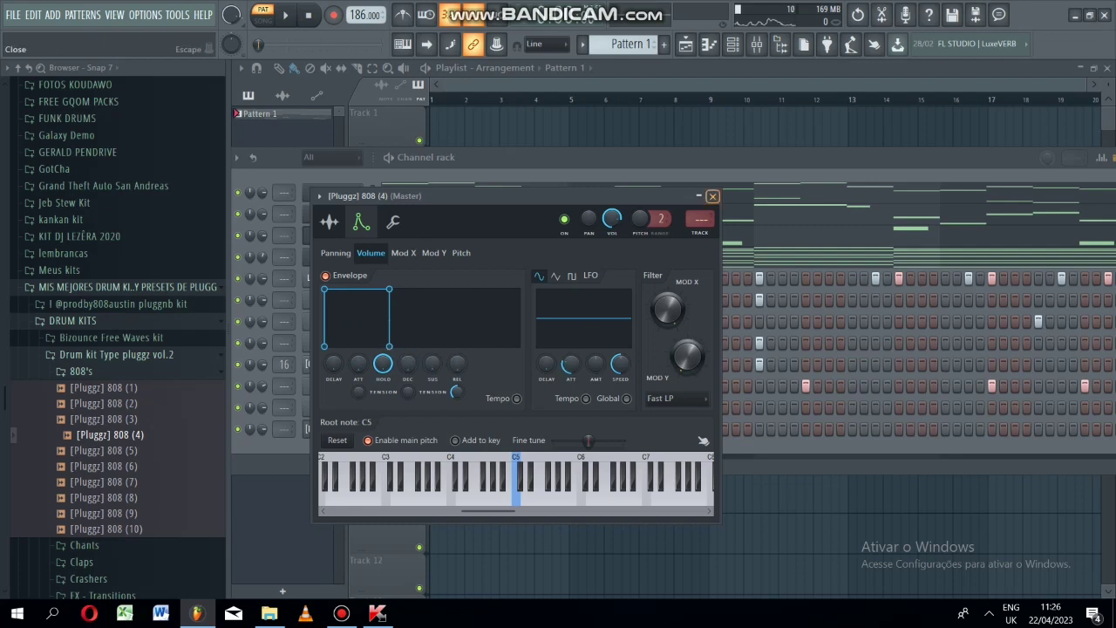
left_click(712, 196)
Try G4, E4 and C4 at the start of the [Pluggz] 808 (4) piano roll, keeping only E4 at about 11 steps long.
right_click(358, 428)
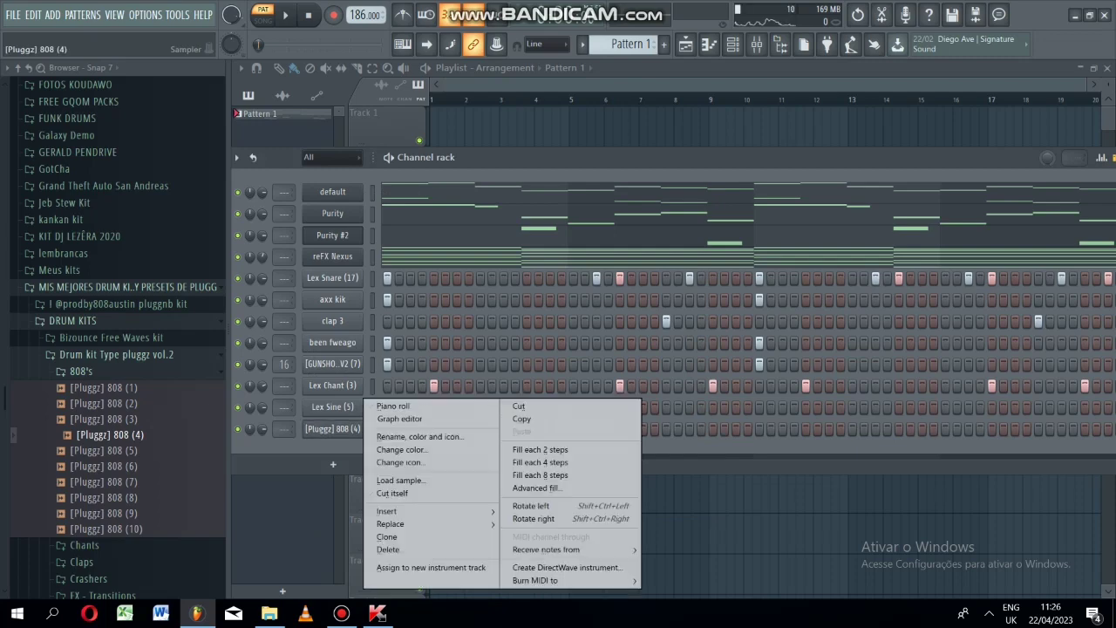
left_click(401, 406)
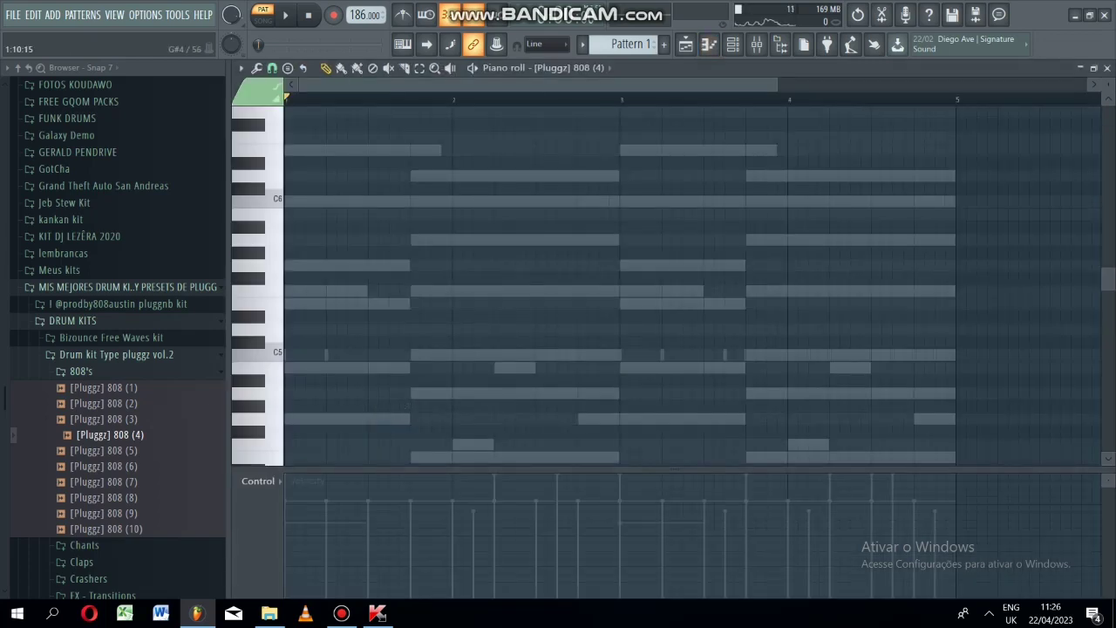
left_click(296, 420)
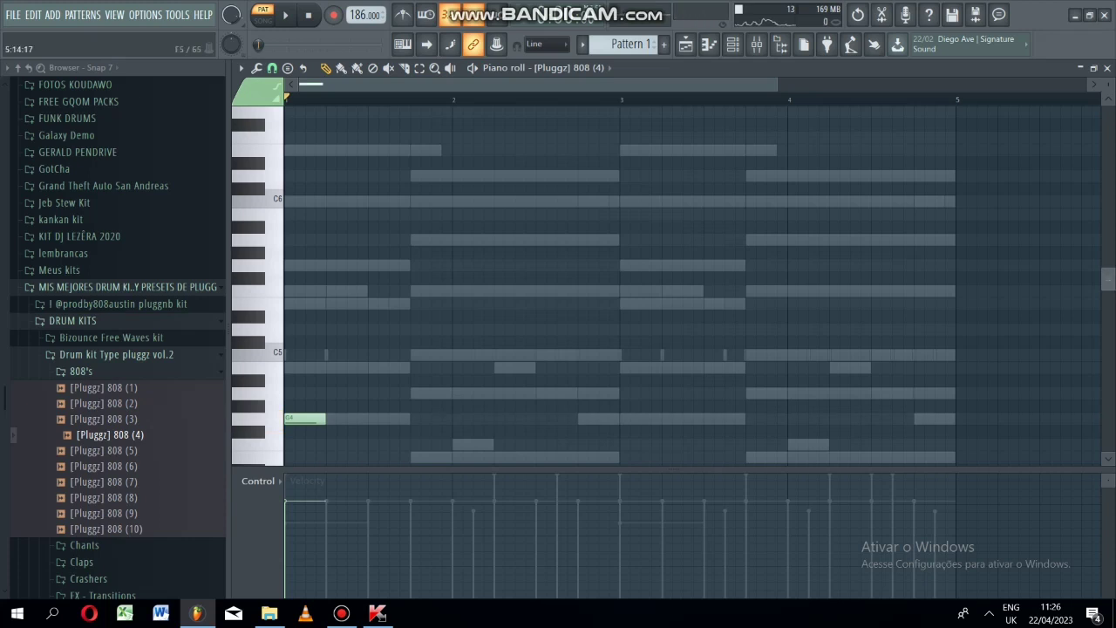
scroll(610, 283, "down", 3)
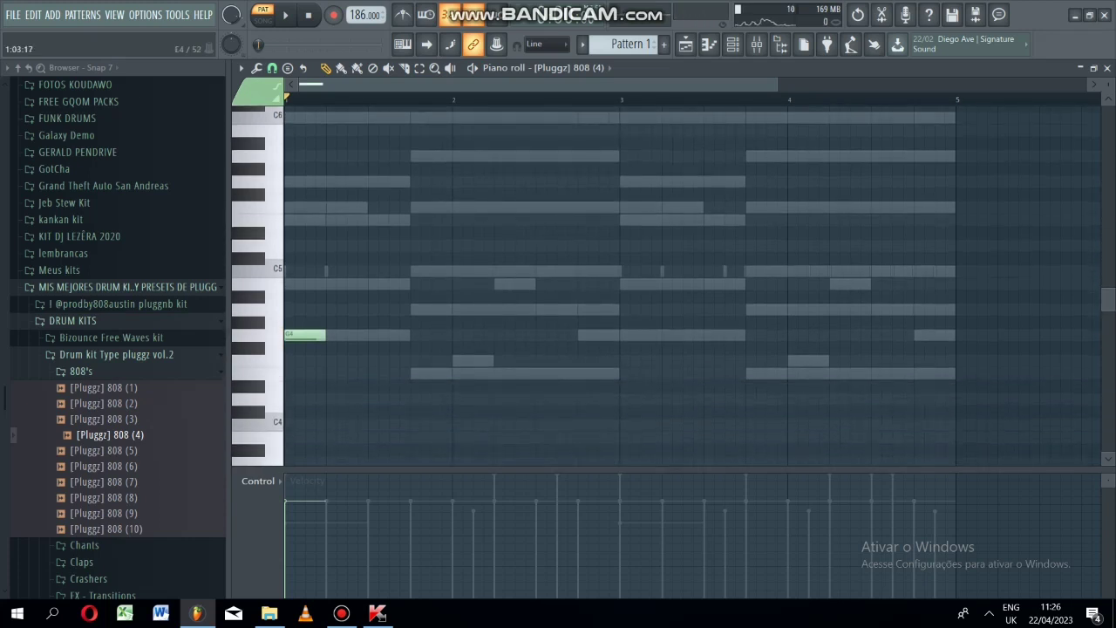
left_click(296, 373)
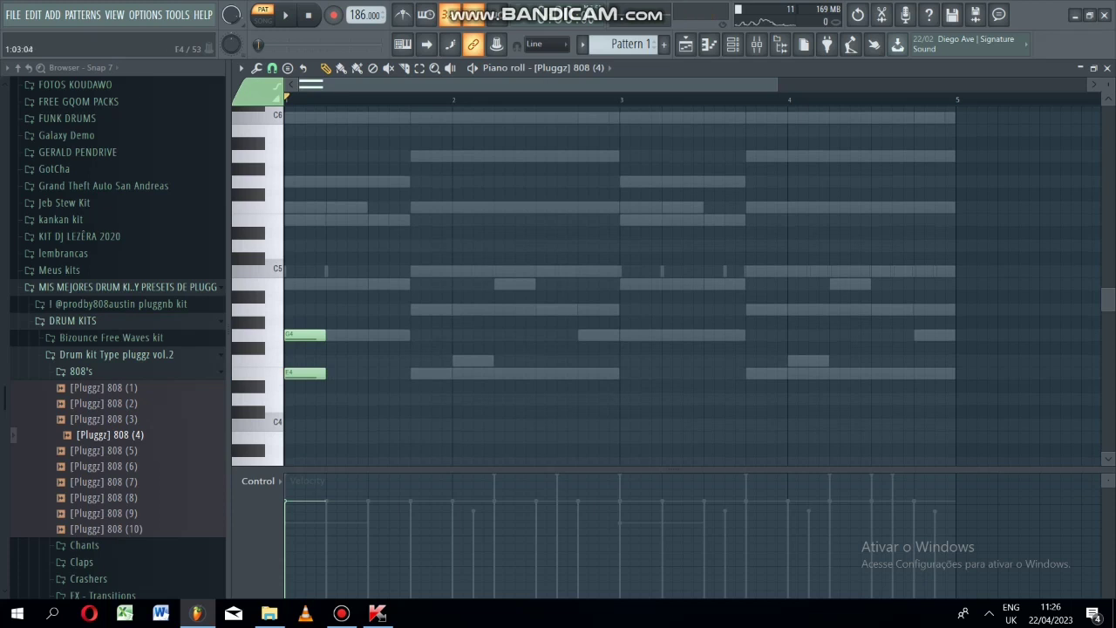
right_click(312, 335)
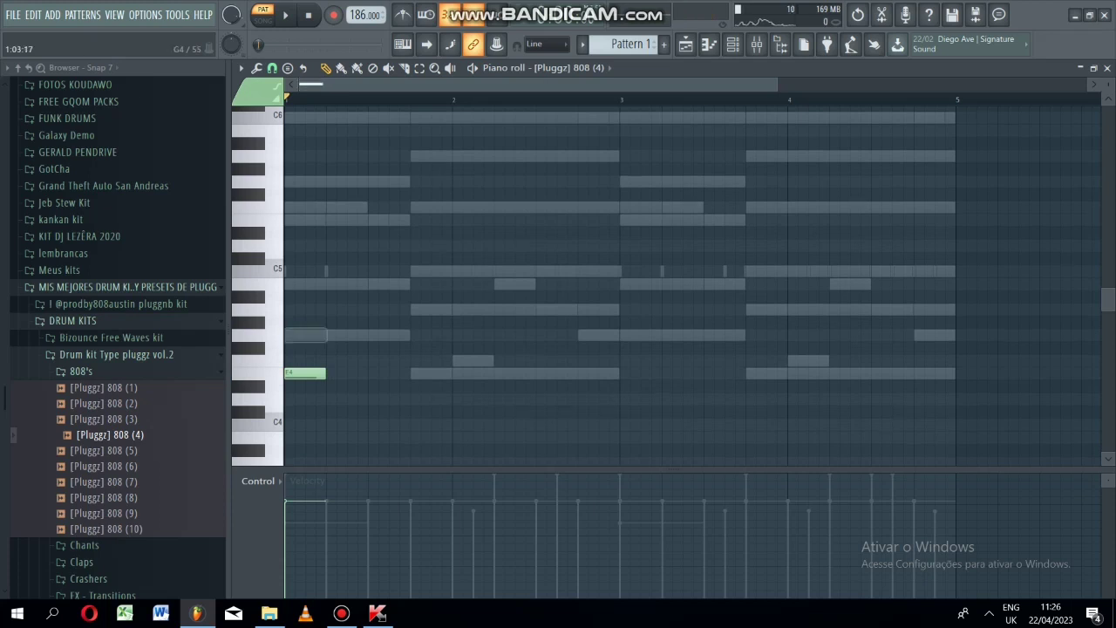
left_click(303, 424)
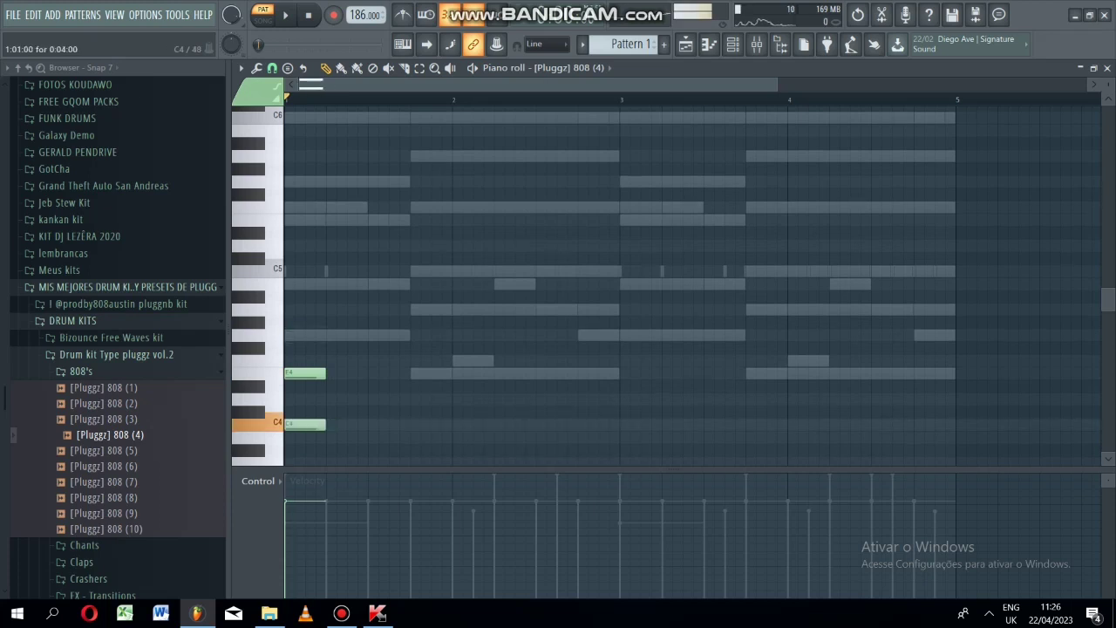
right_click(305, 423)
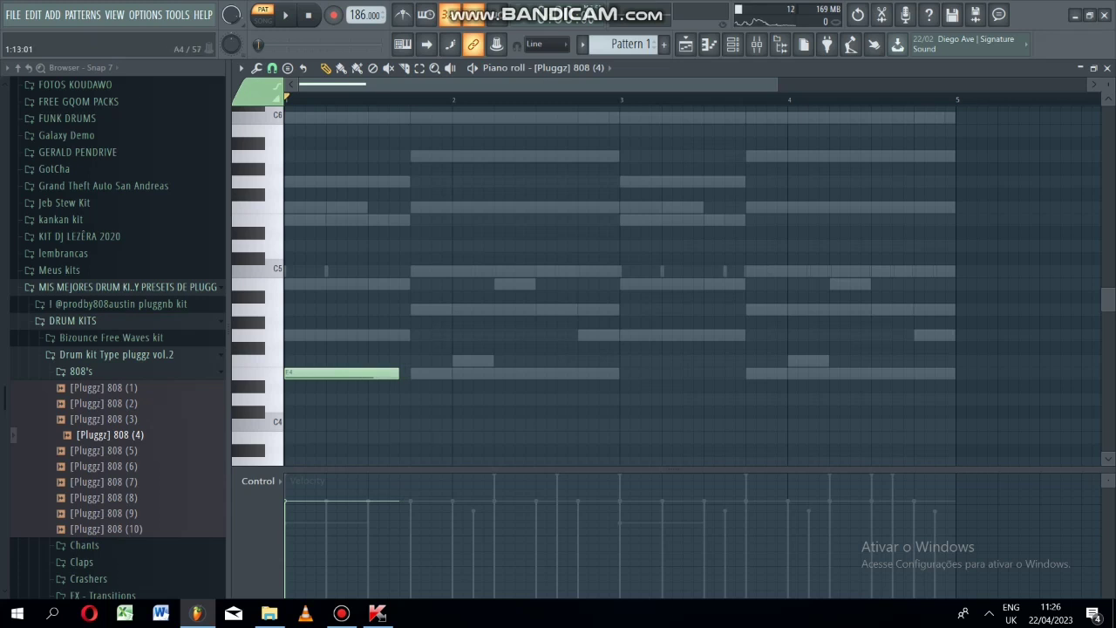
Add three A4 notes to the 808 line at bar 1 step 13, bar 2 step 5 and bar 2 step 11, and play the pattern.
left_click(412, 309)
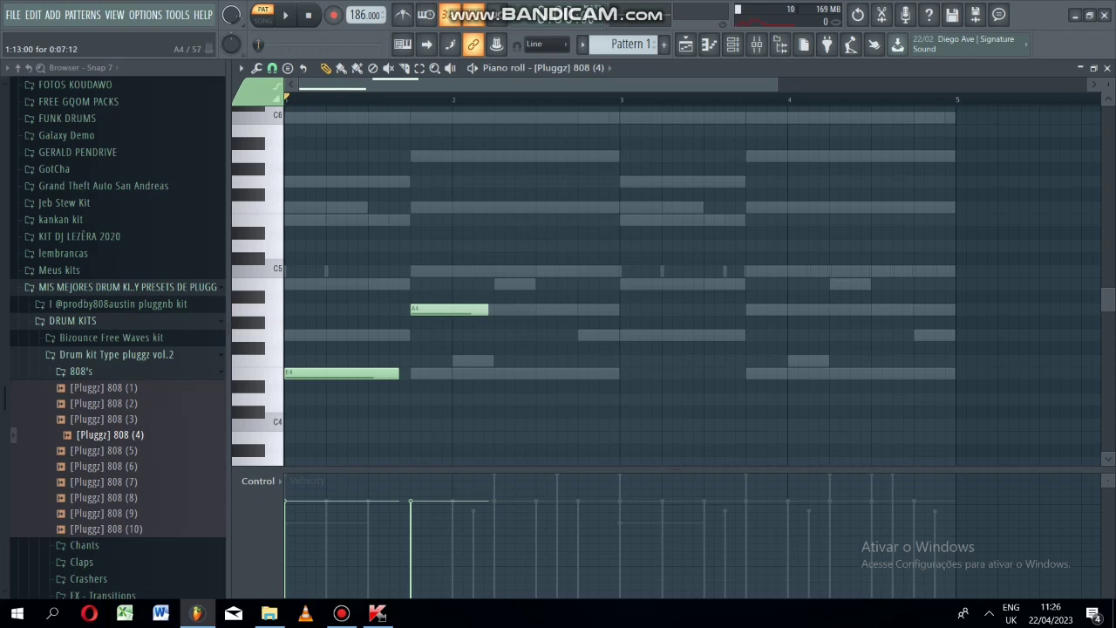
left_click(501, 309)
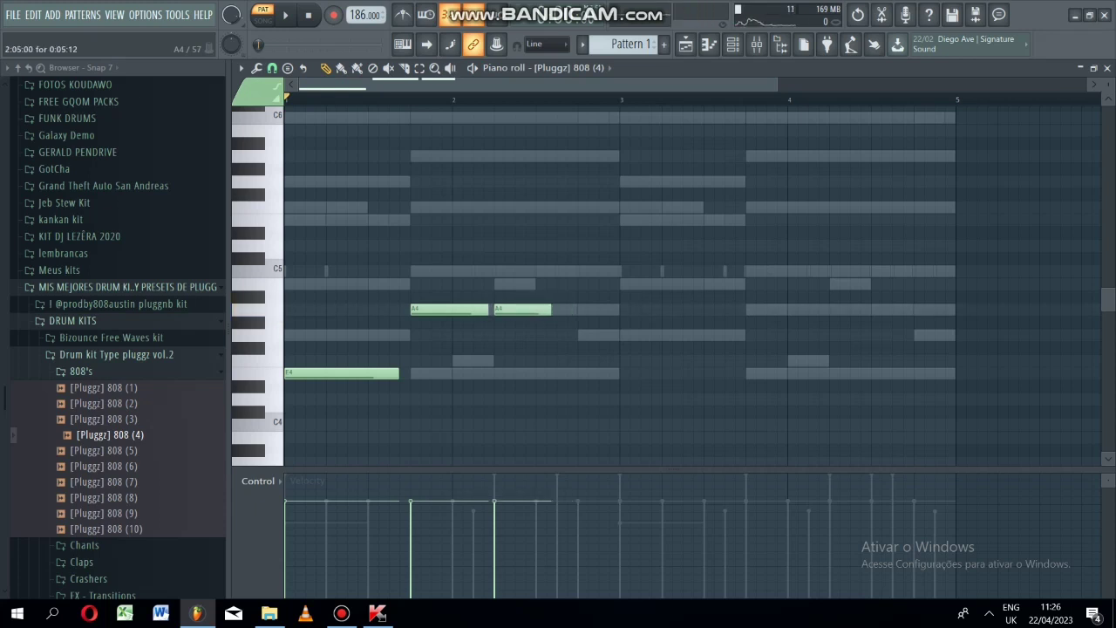
left_click(563, 308)
key("space")
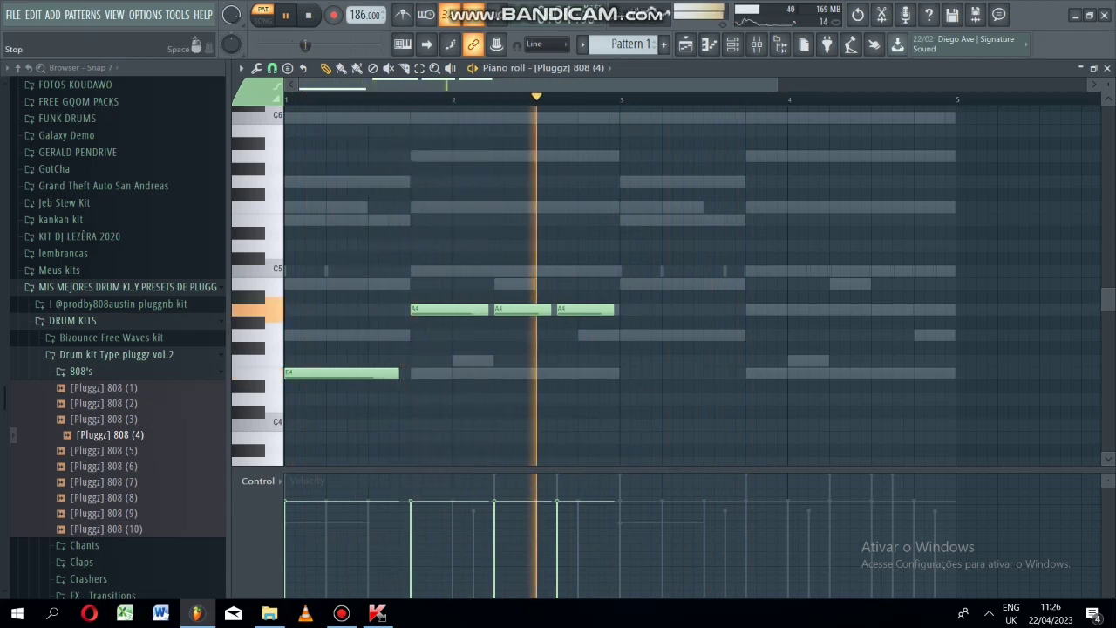
Try all four [Pluggz] 808 (4) notes three semitones higher, at G4 and C5, and play the pattern.
key("space")
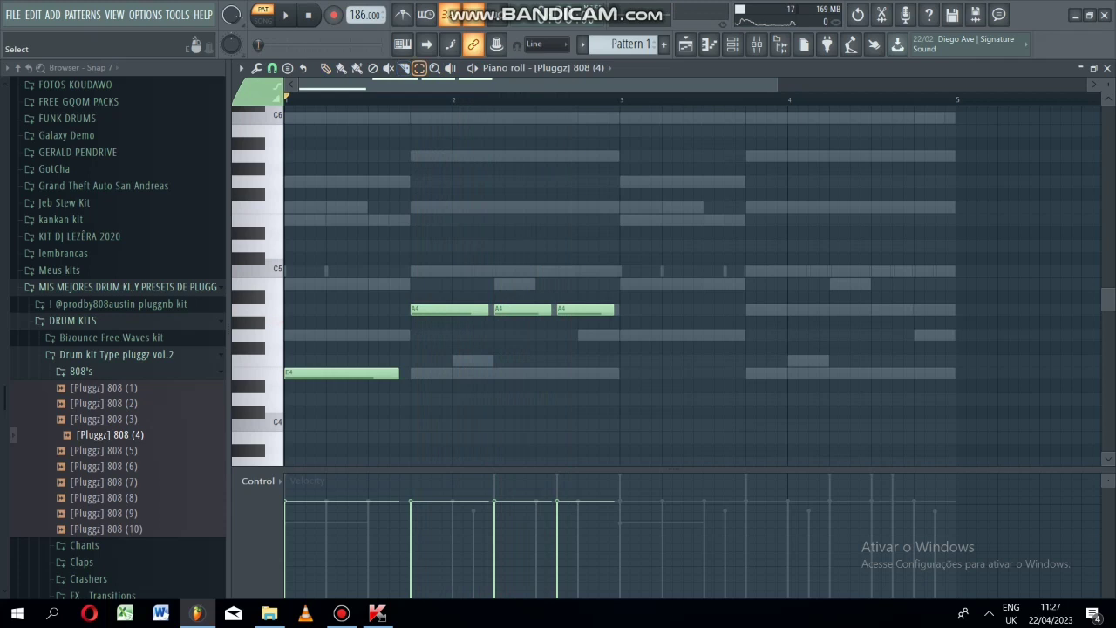
left_click_drag(651, 150, 336, 389)
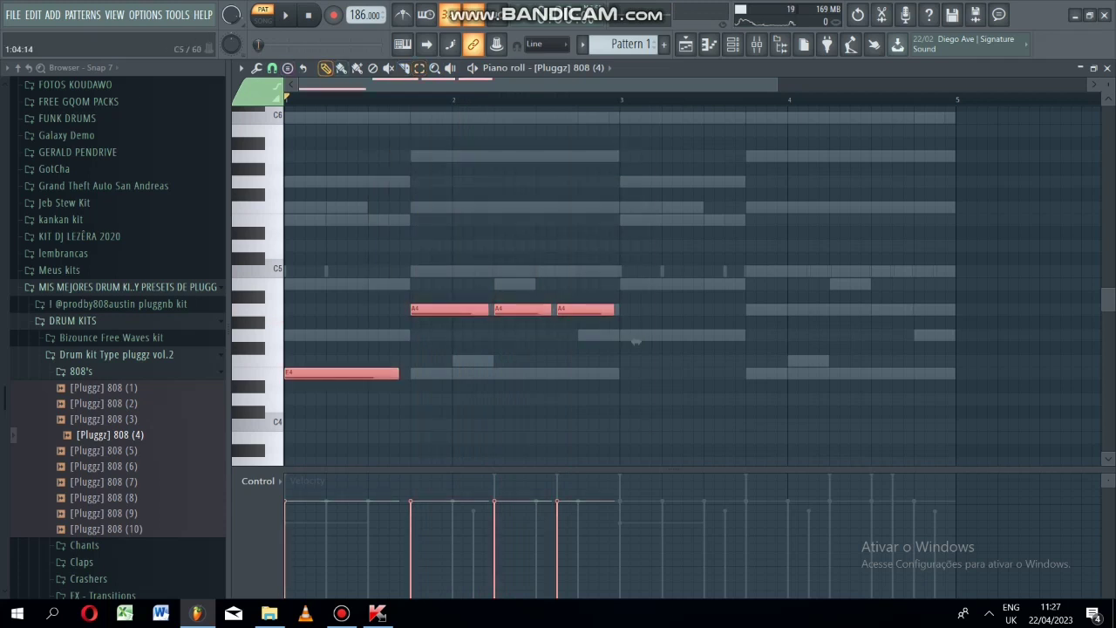
left_click_drag(636, 342, 636, 303)
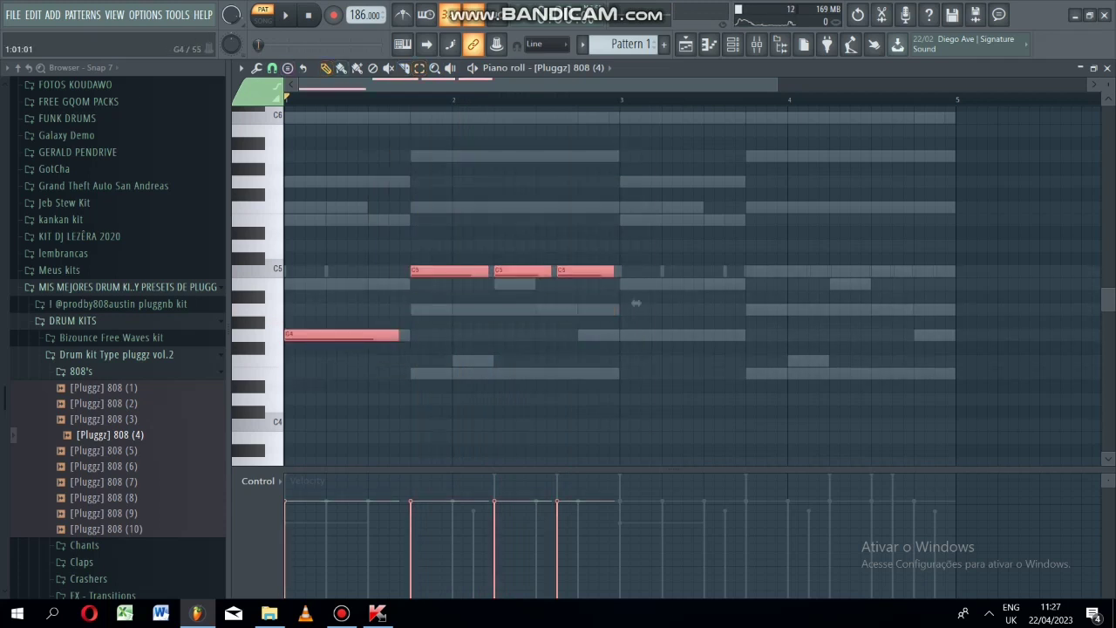
key("space")
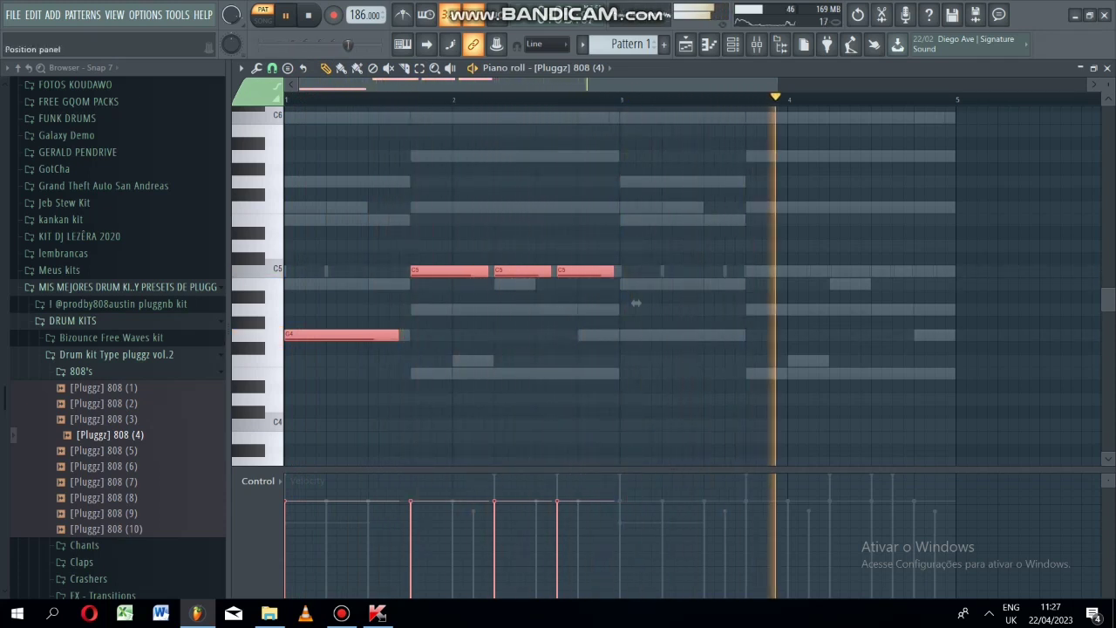
key("space")
key("space")
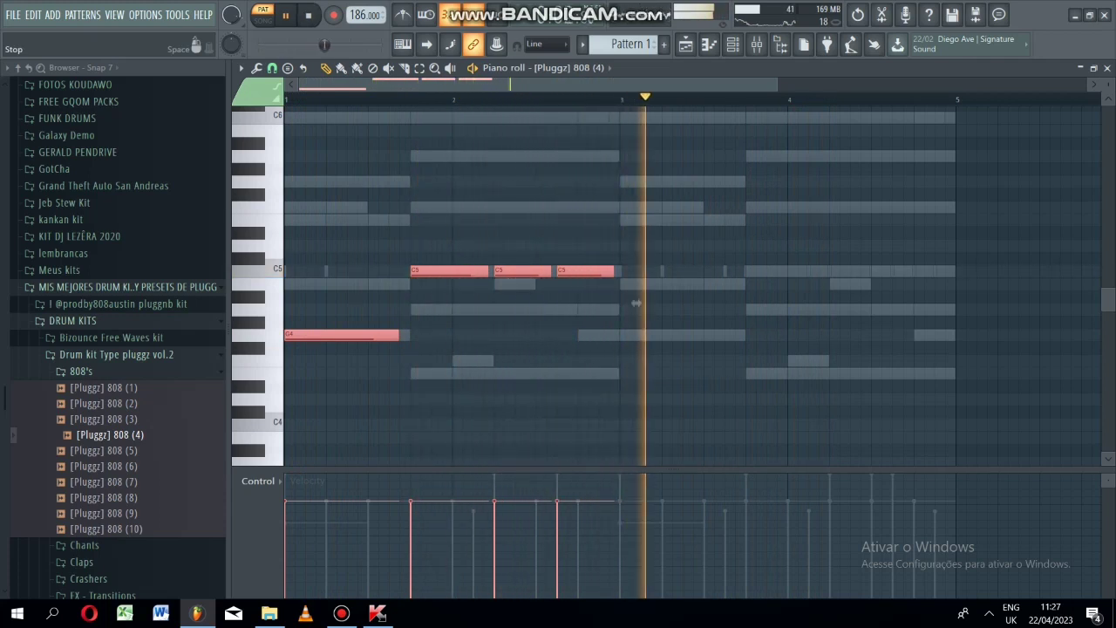
key("space")
Set the four 808 notes' velocity to 100%, move them down three semitones to E4 and A4, and play the pattern.
left_click_drag(579, 533, 370, 475)
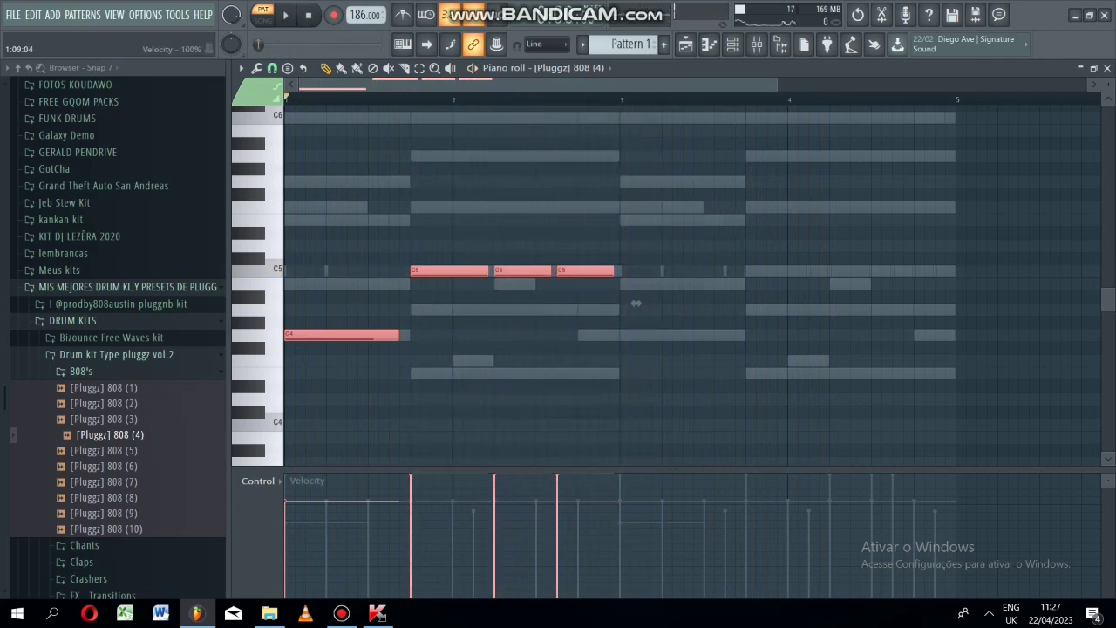
key("space")
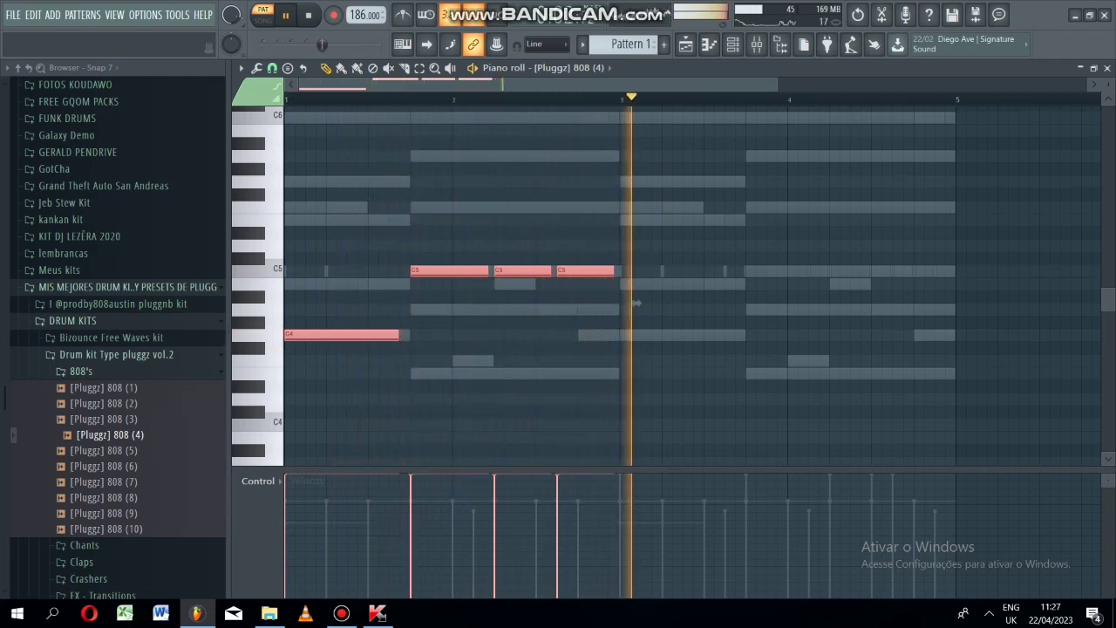
key("space")
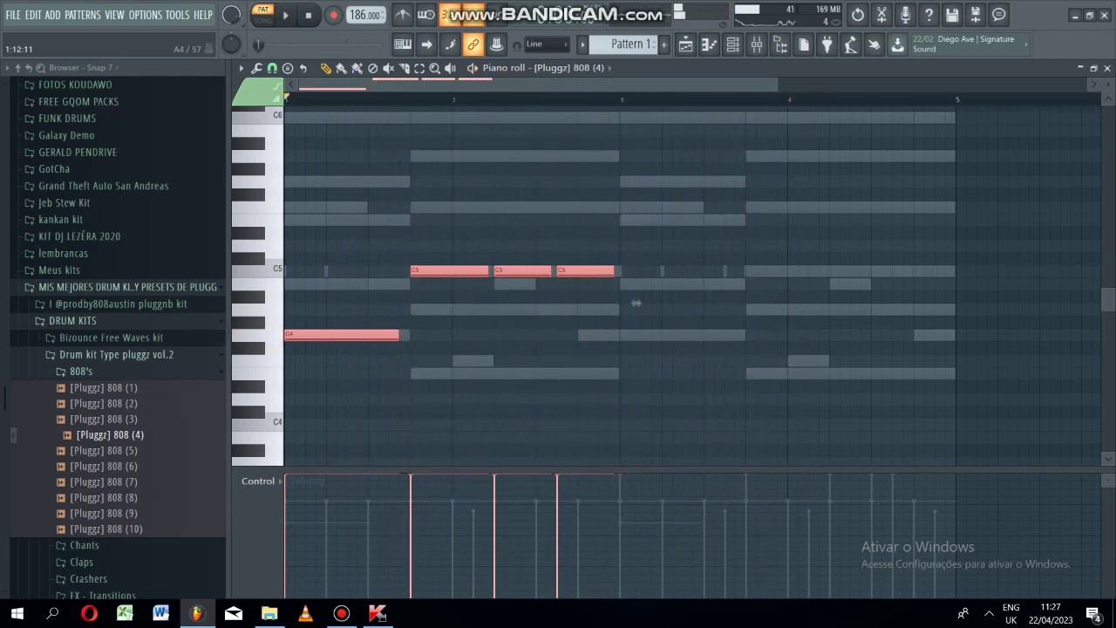
left_click_drag(636, 303, 635, 341)
left_click(285, 15)
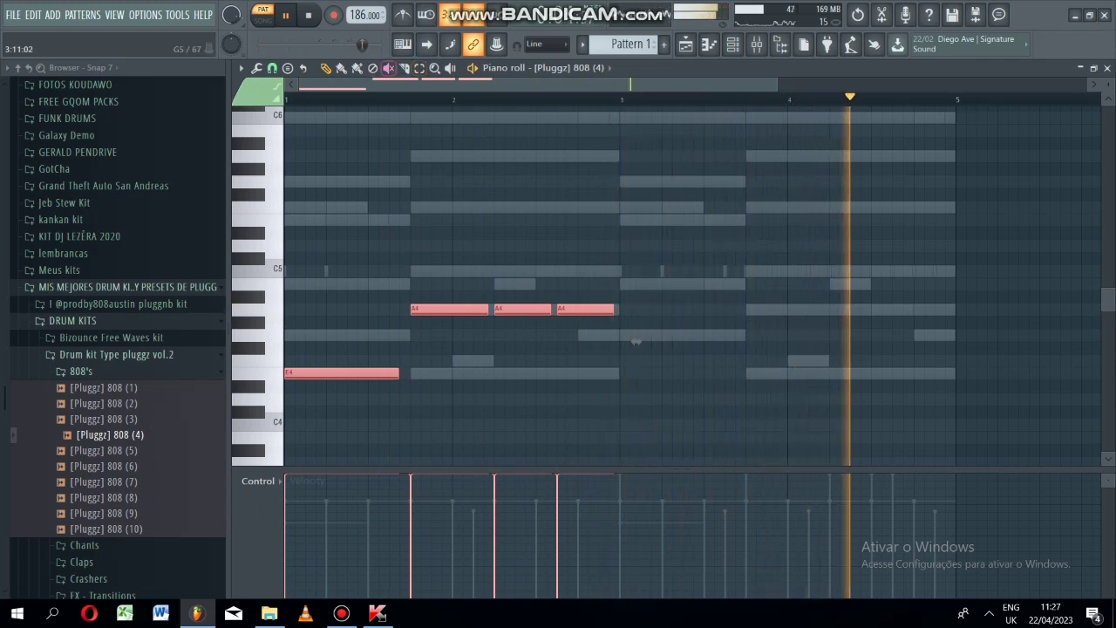
Duplicate the four 808 notes, shift the copy so it starts exactly at bar 3, and close the piano roll.
key("ctrl+b")
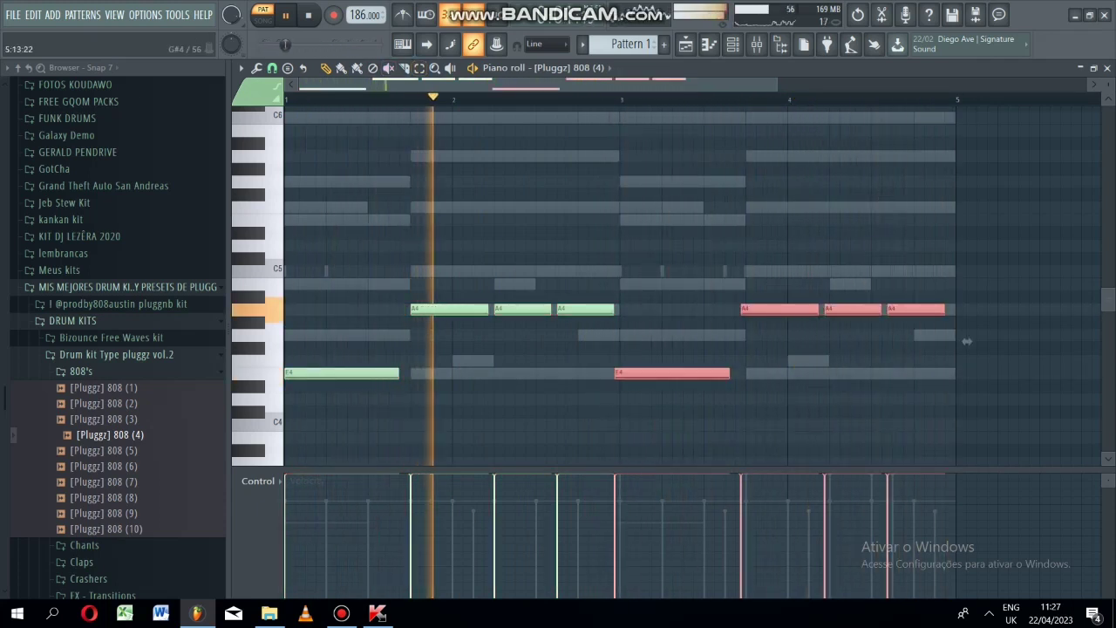
left_click_drag(667, 373, 672, 373)
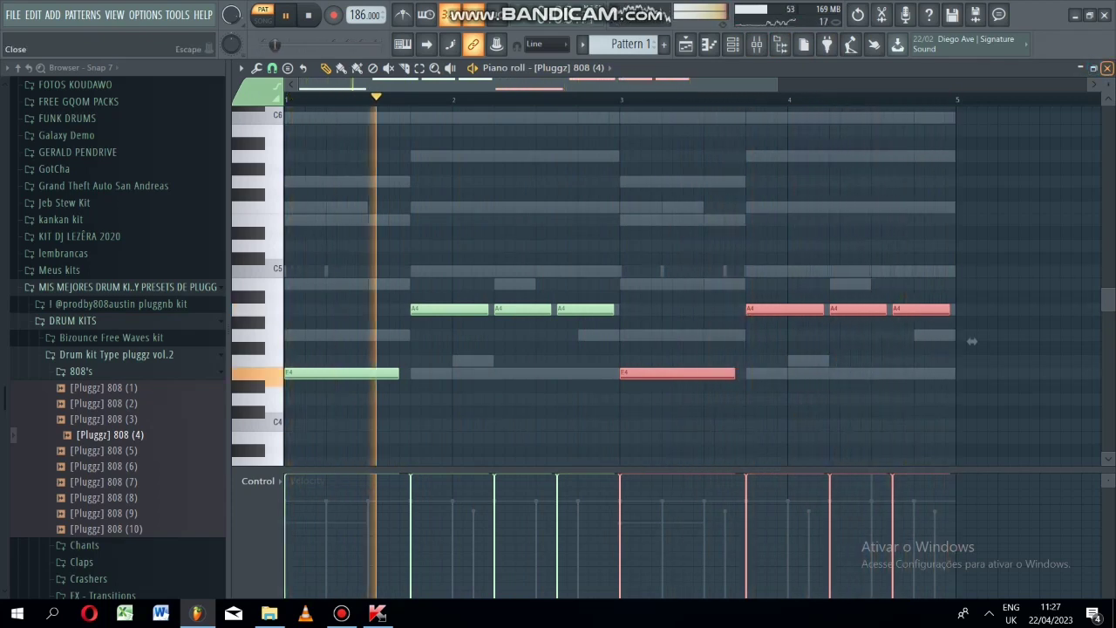
left_click(1107, 68)
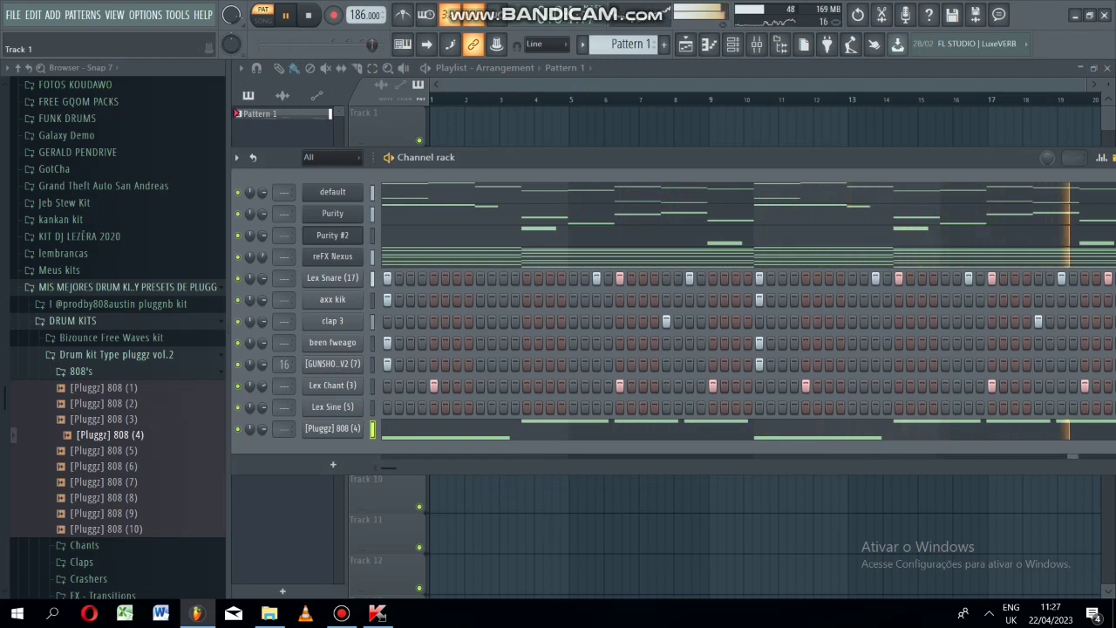
Route default, Purity, Purity #2 and reFX Nexus to mixer tracks 1 to 4, and [Pluggz] 808 (4) to track 17.
key("space")
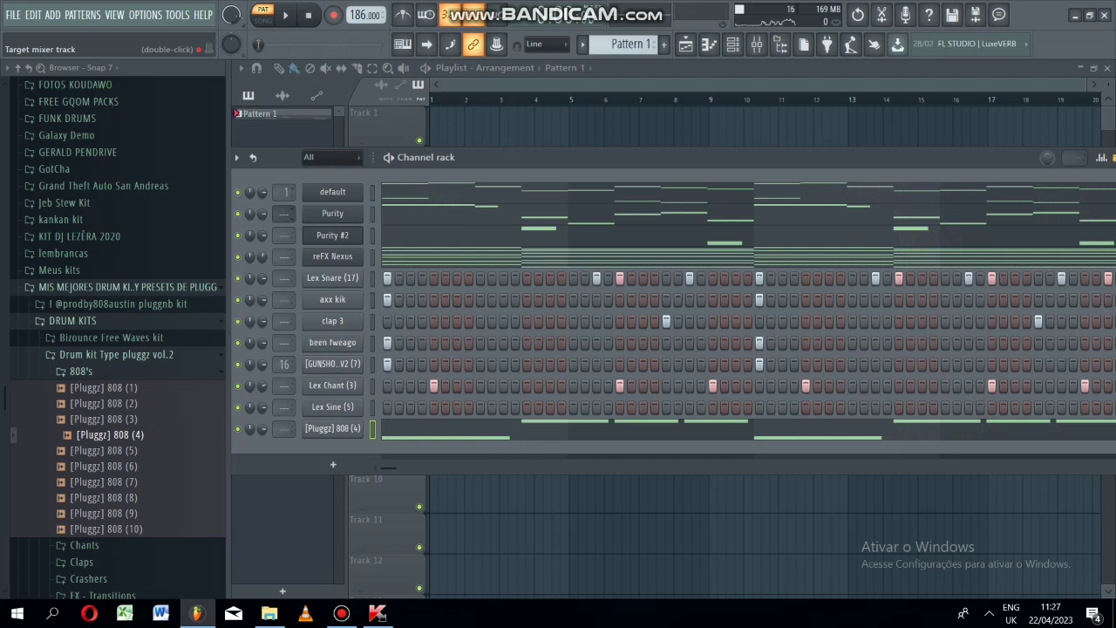
scroll(284, 235, "up", 3)
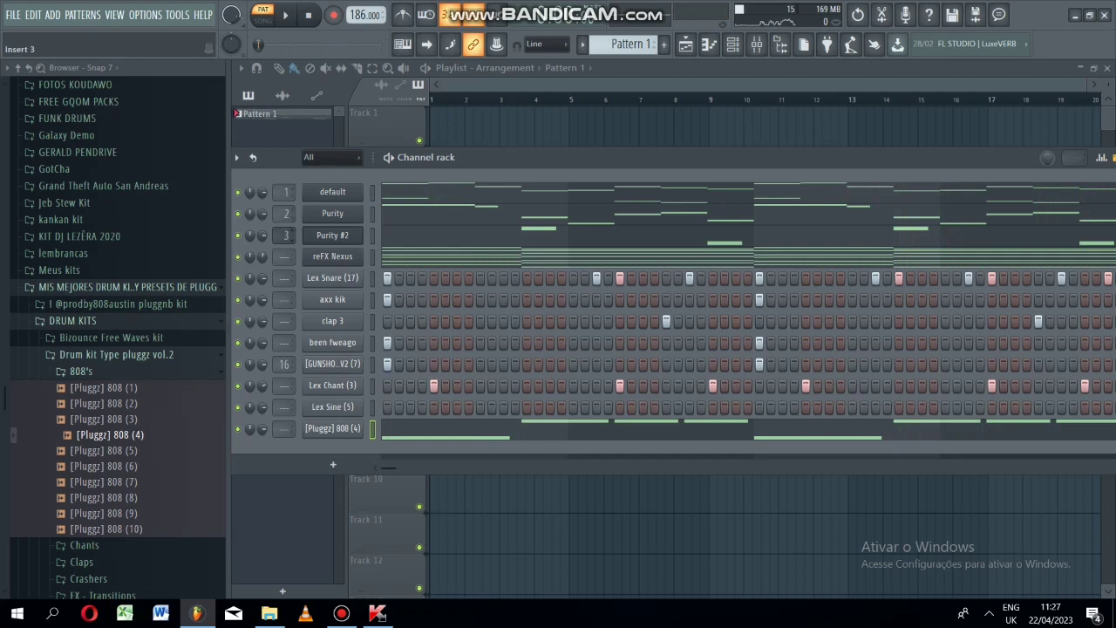
scroll(284, 255, "up", 2)
scroll(284, 428, "up", 3)
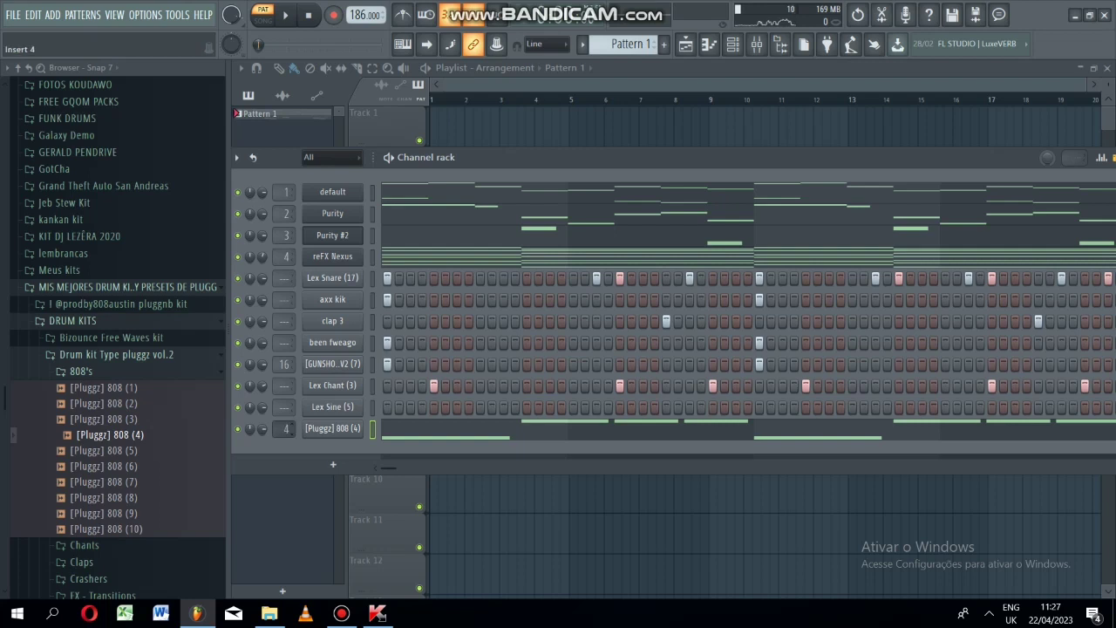
scroll(284, 428, "up", 6)
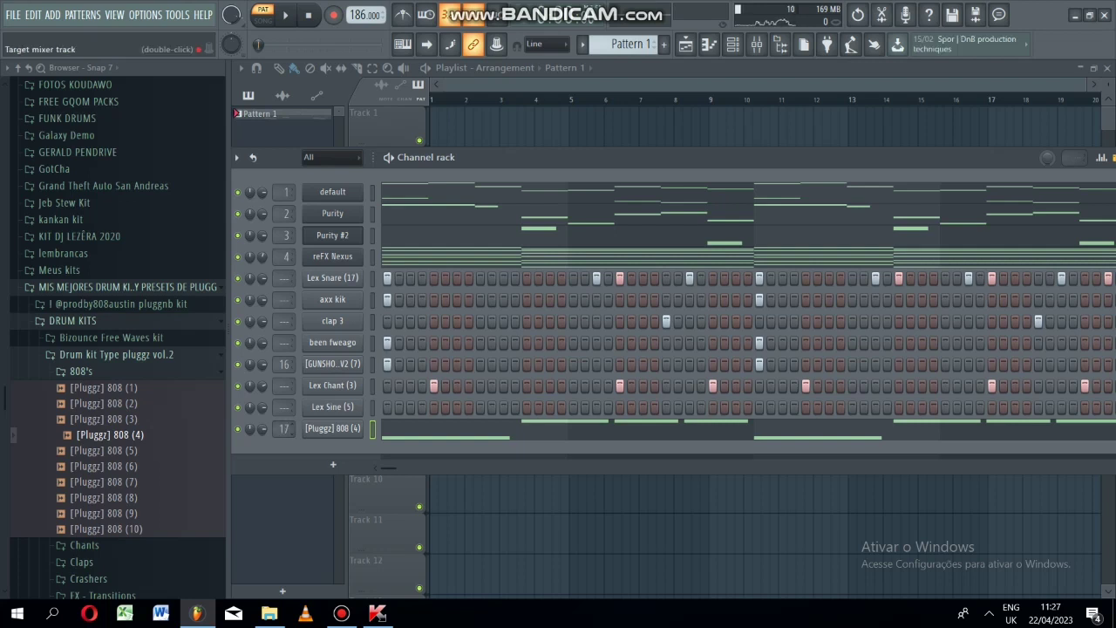
Raise the 808's mixer track, Insert 17, to 125% (5.6 dB) while the pattern plays, and close the mixer.
double_click(284, 428)
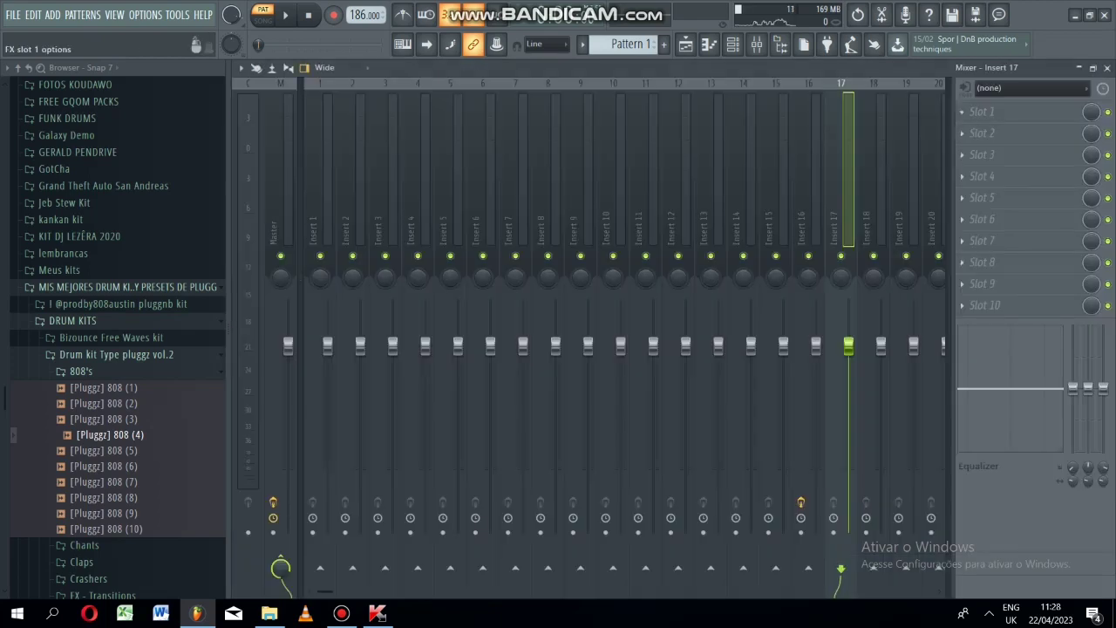
left_click(967, 112)
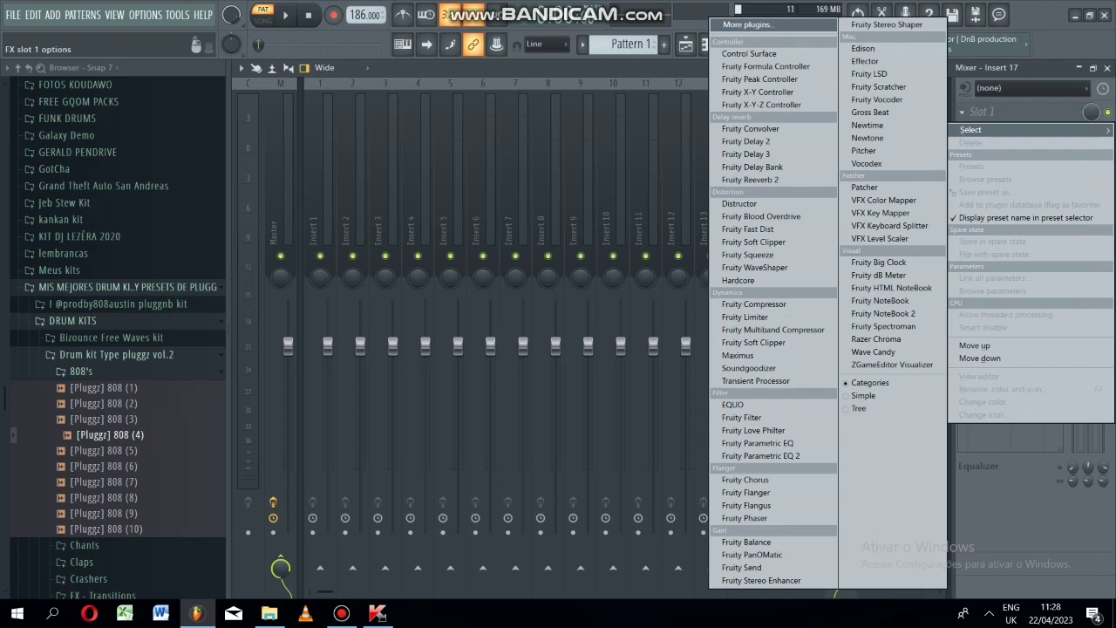
key("Escape")
key("space")
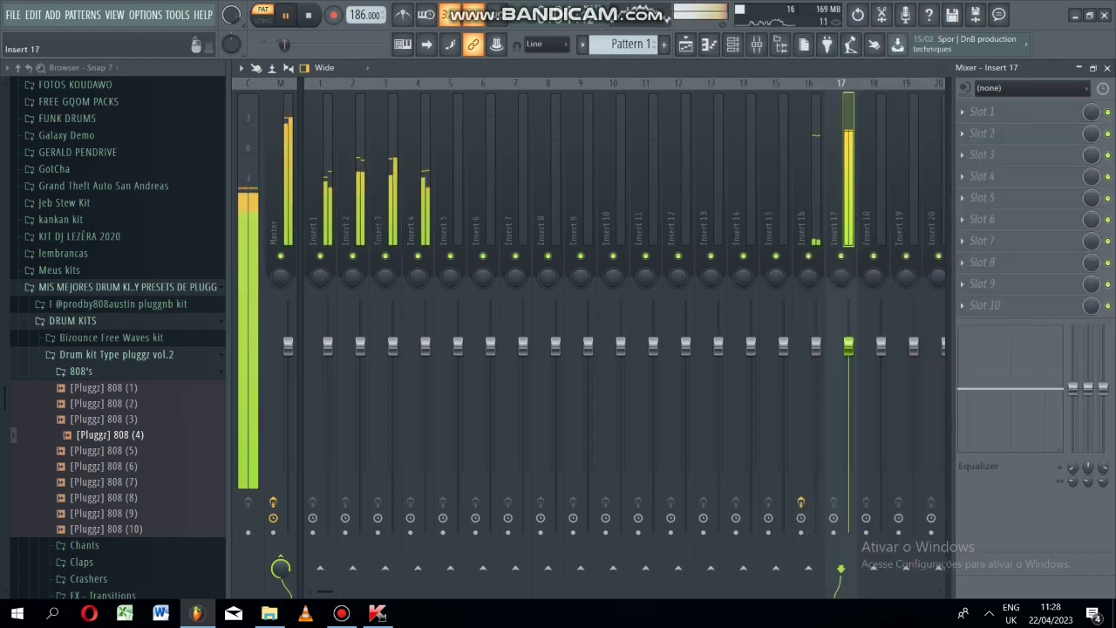
left_click_drag(848, 346, 848, 299)
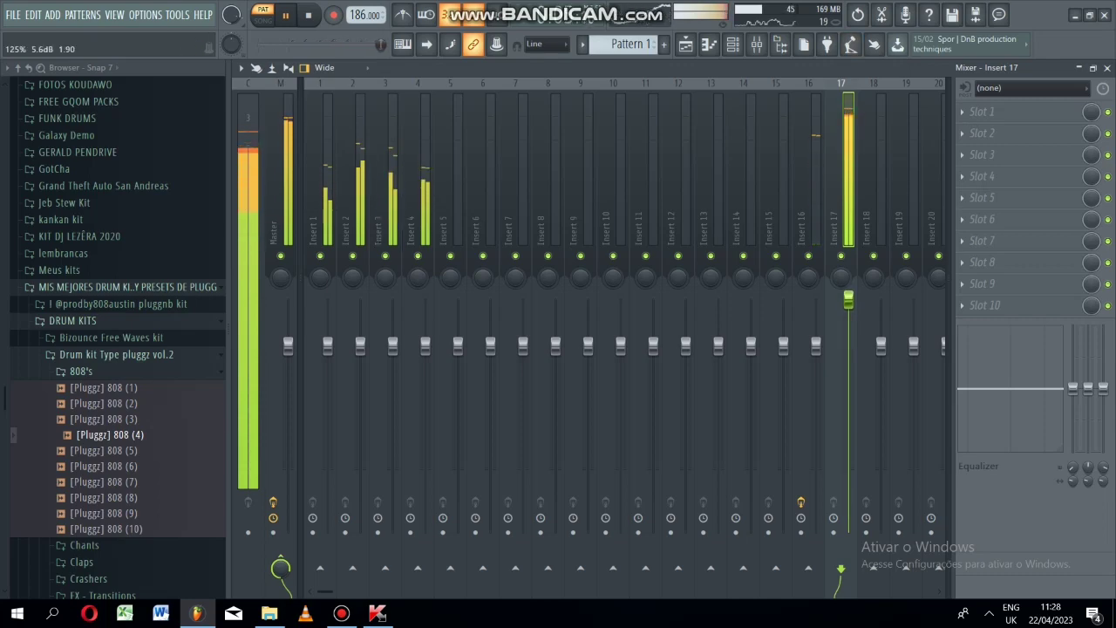
left_click(1106, 67)
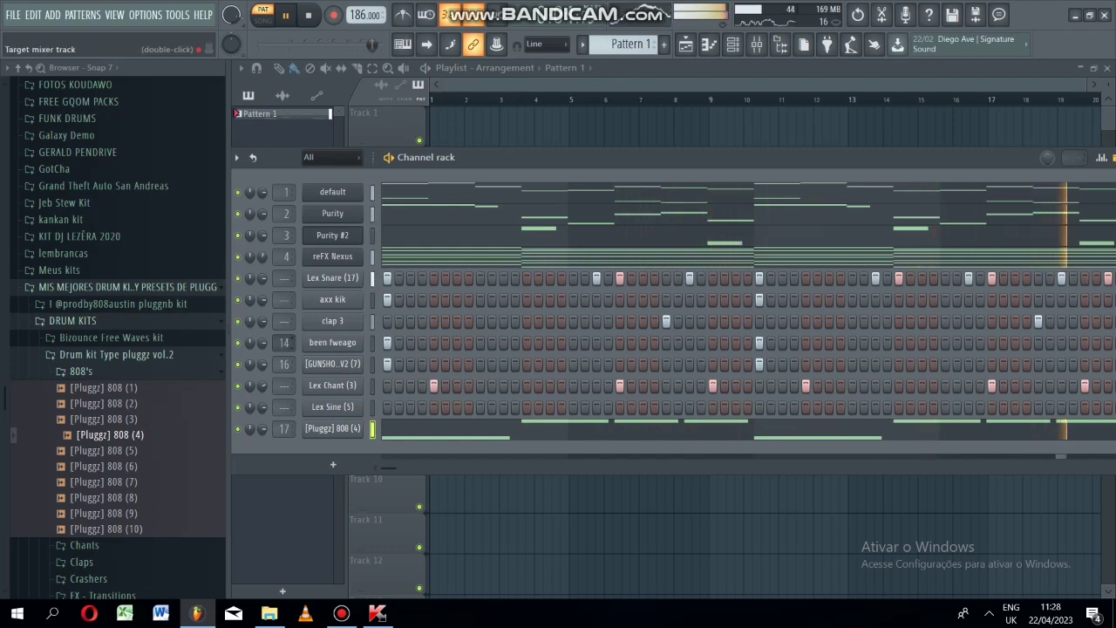
Route been fweago to mixer track 14 and load Fruity Reeverb 2 with its default settings in Insert 14's first effect slot.
double_click(283, 343)
left_click(962, 112)
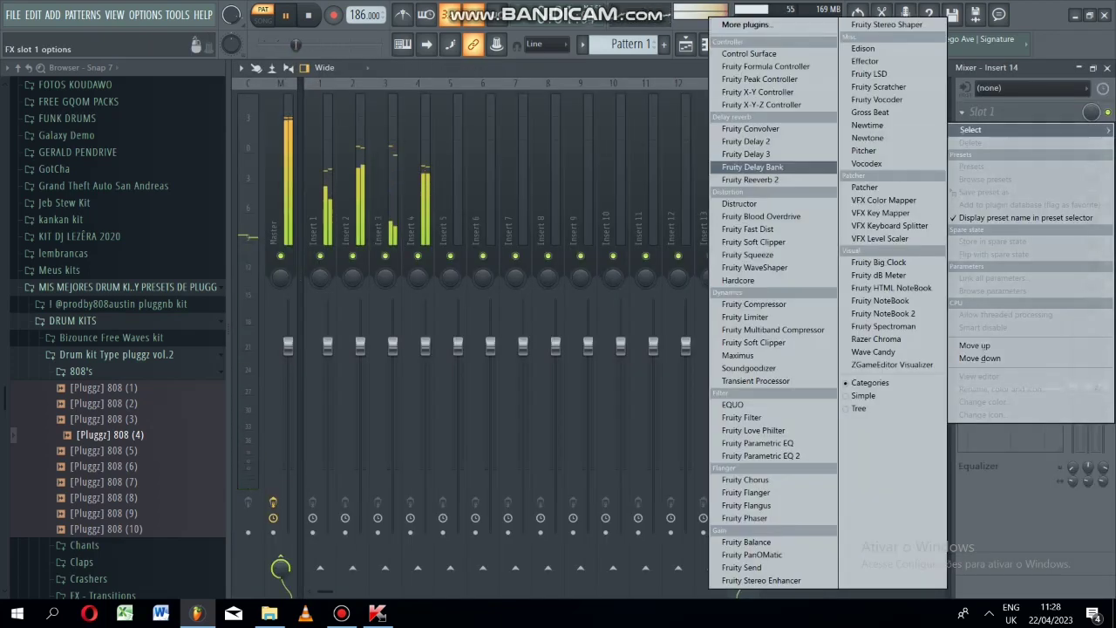
left_click(750, 180)
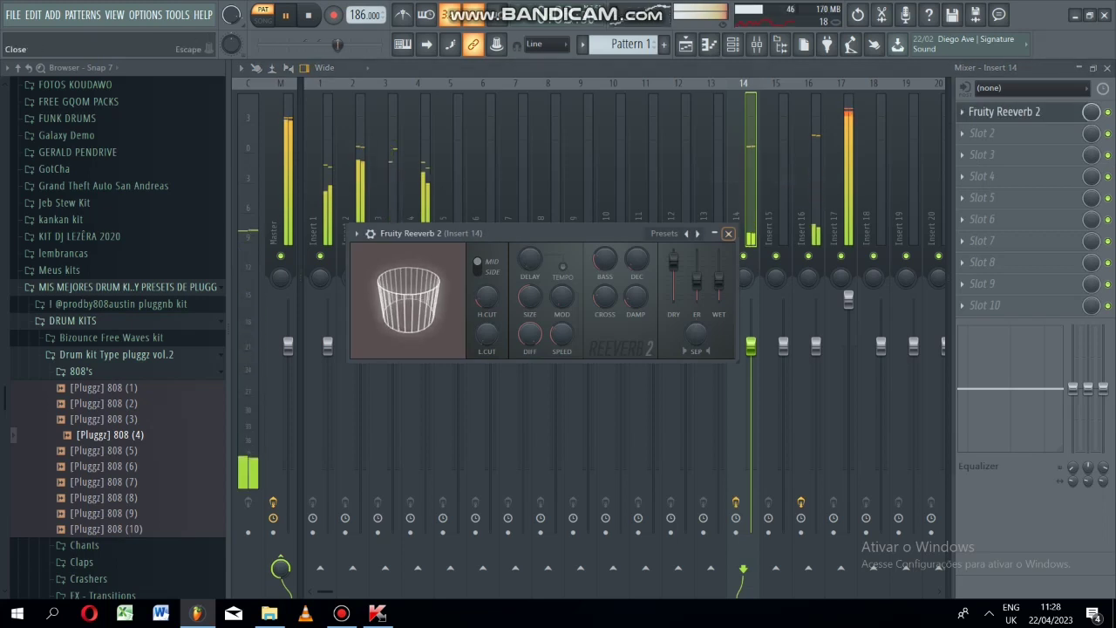
left_click(728, 233)
left_click(1002, 112)
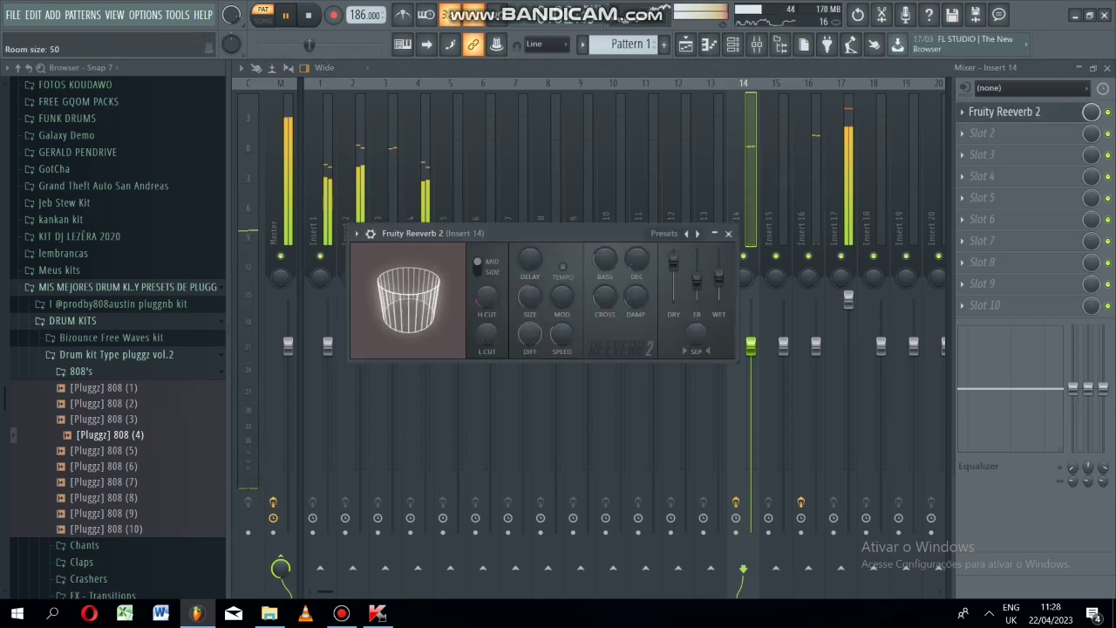
left_click(729, 233)
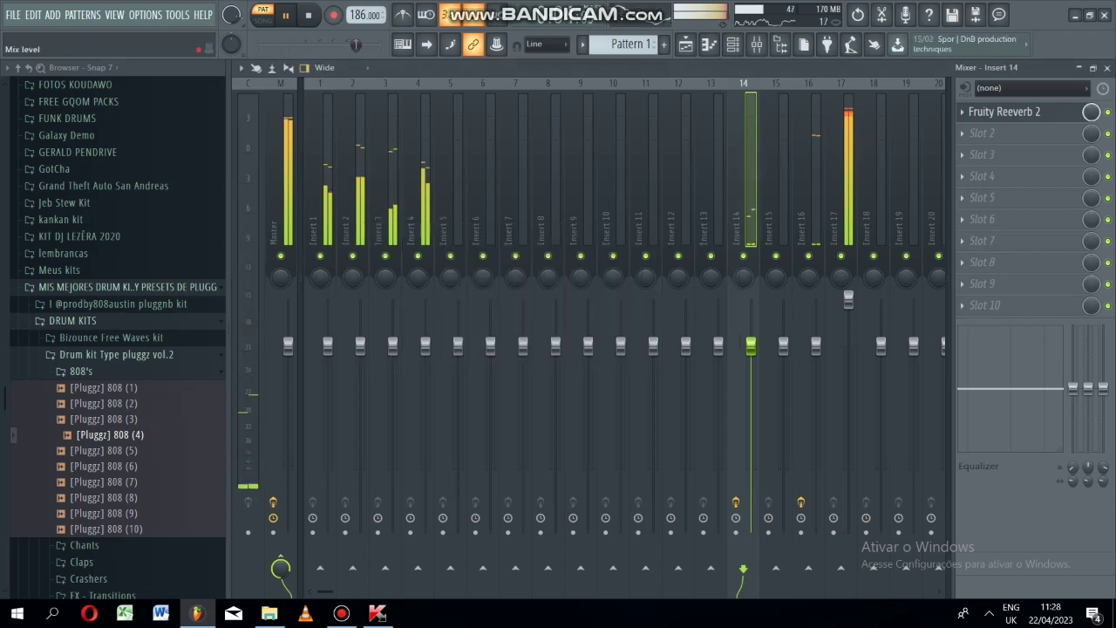
left_click(1107, 68)
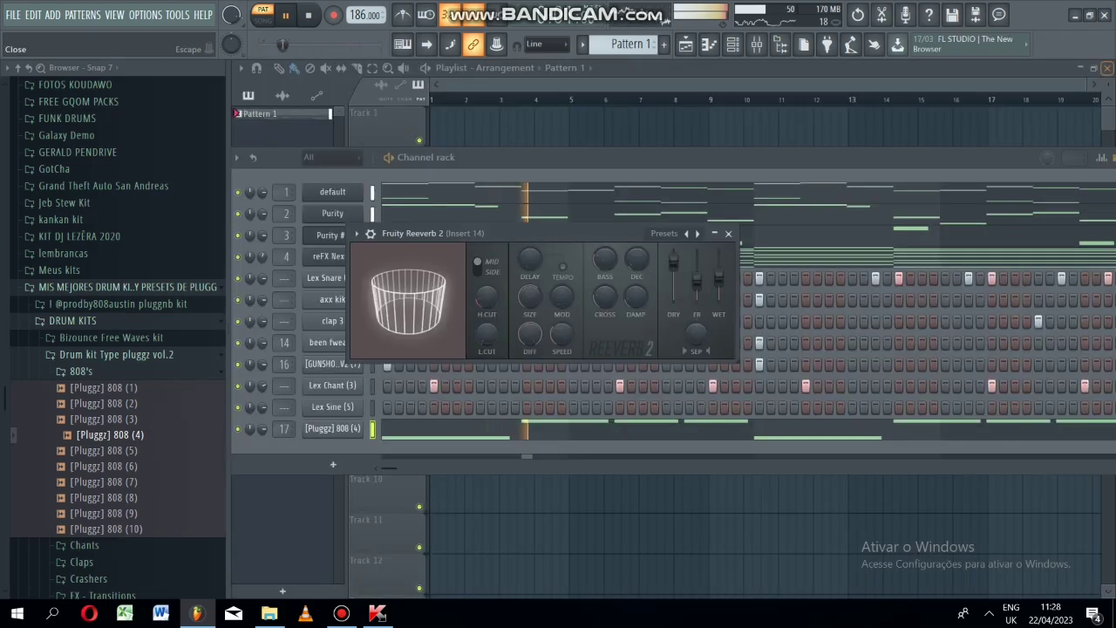
left_click(728, 233)
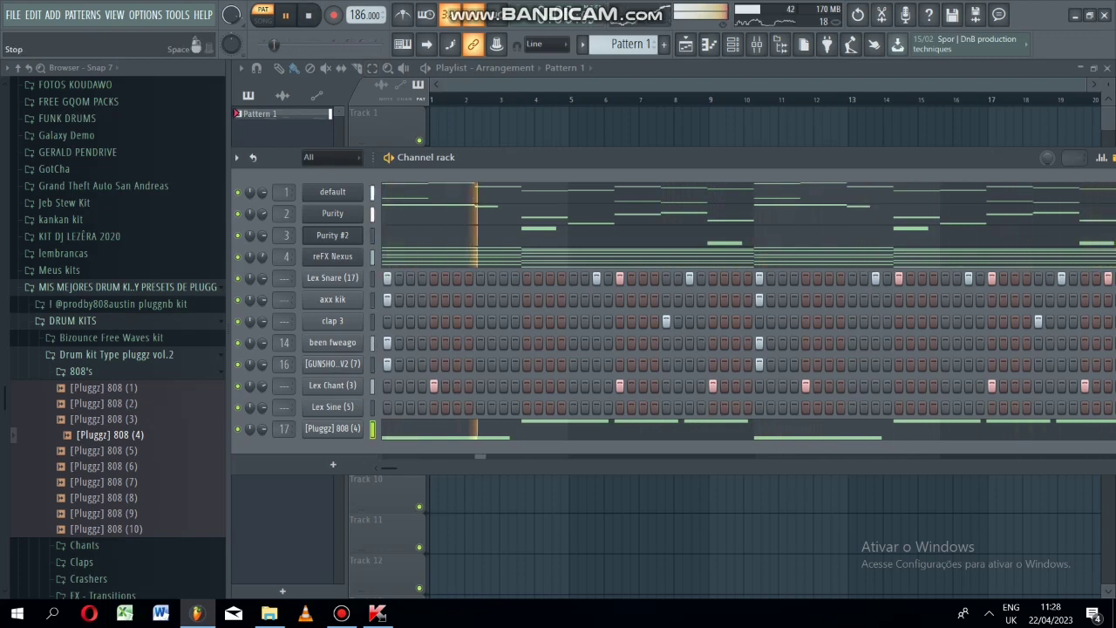
Stop playback, split Pattern 1 by channel into separate patterns, and close the channel rack.
left_click(307, 15)
left_click(583, 44)
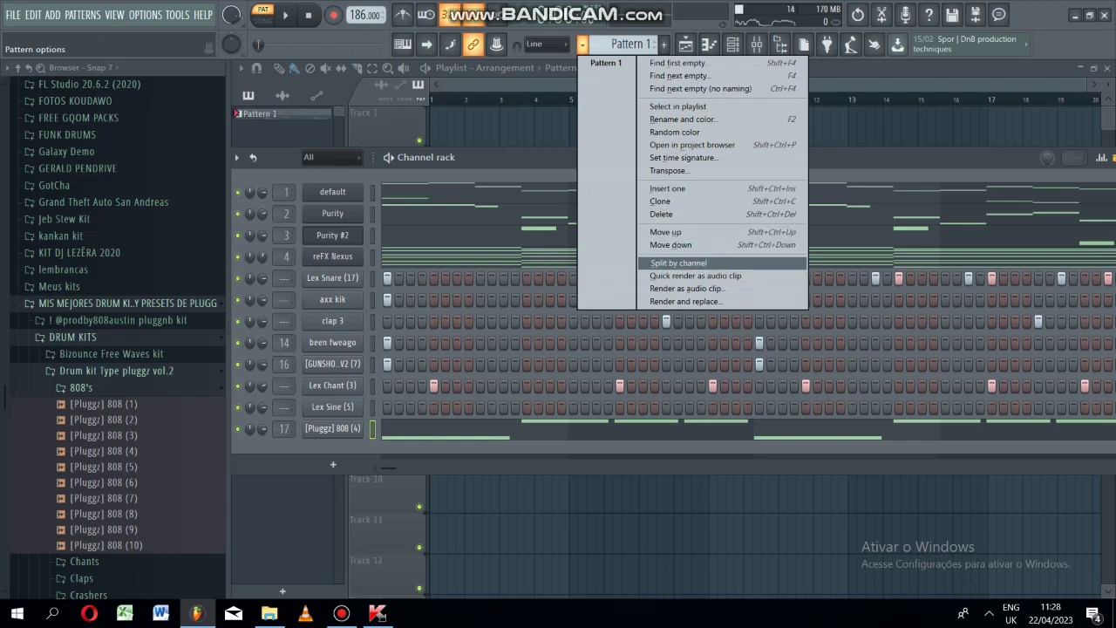
left_click(678, 263)
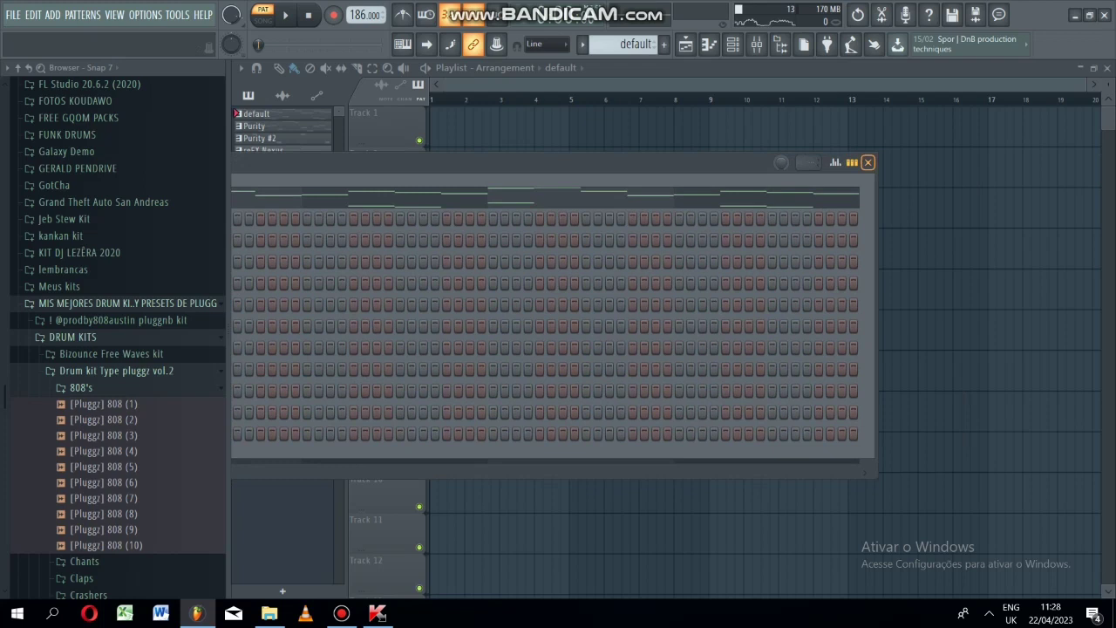
left_click(868, 163)
Place the reFX Nexus pattern at bar 1 of playlist Track 1 and duplicate it three times to fill 16 bars.
left_click_drag(261, 150, 436, 122)
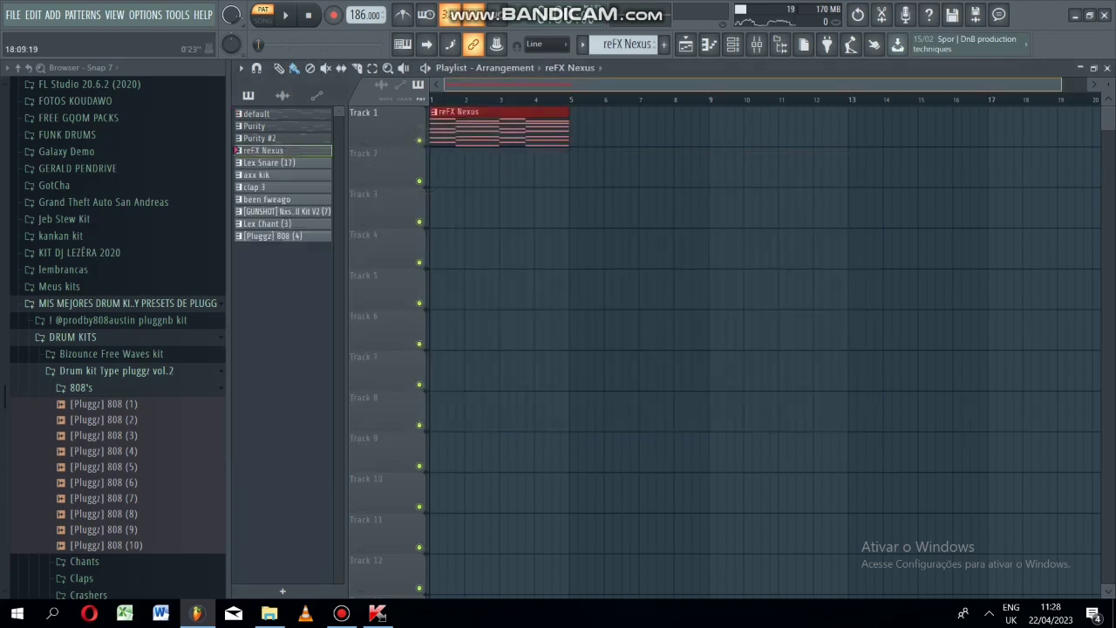
left_click_drag(1060, 85, 1086, 85)
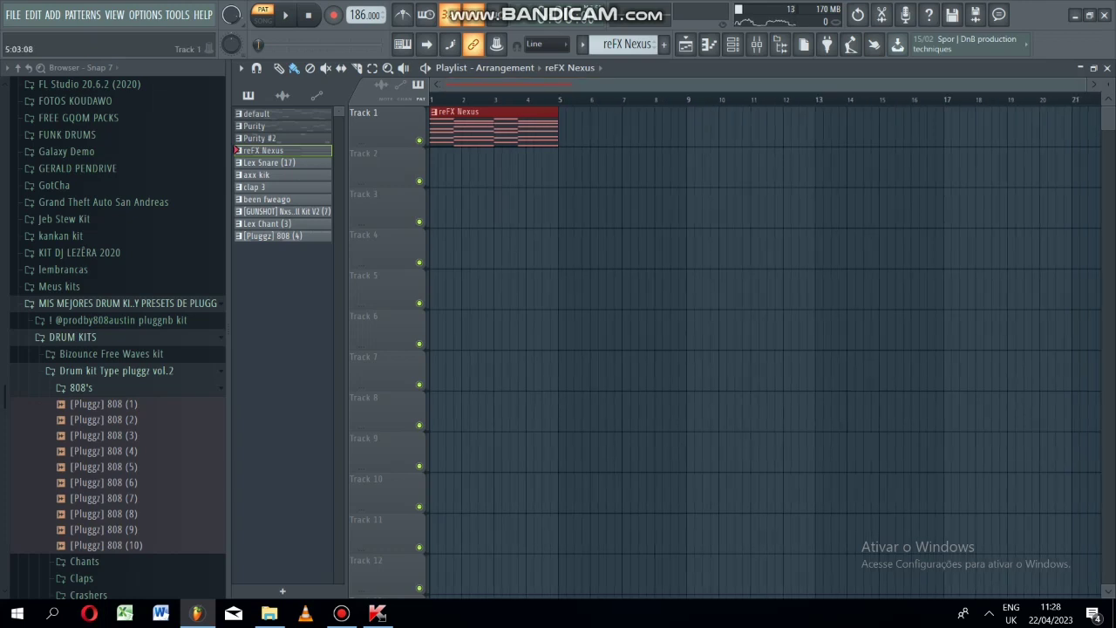
key("ctrl+b")
key("ctrl+b")
key("ctrl+b")
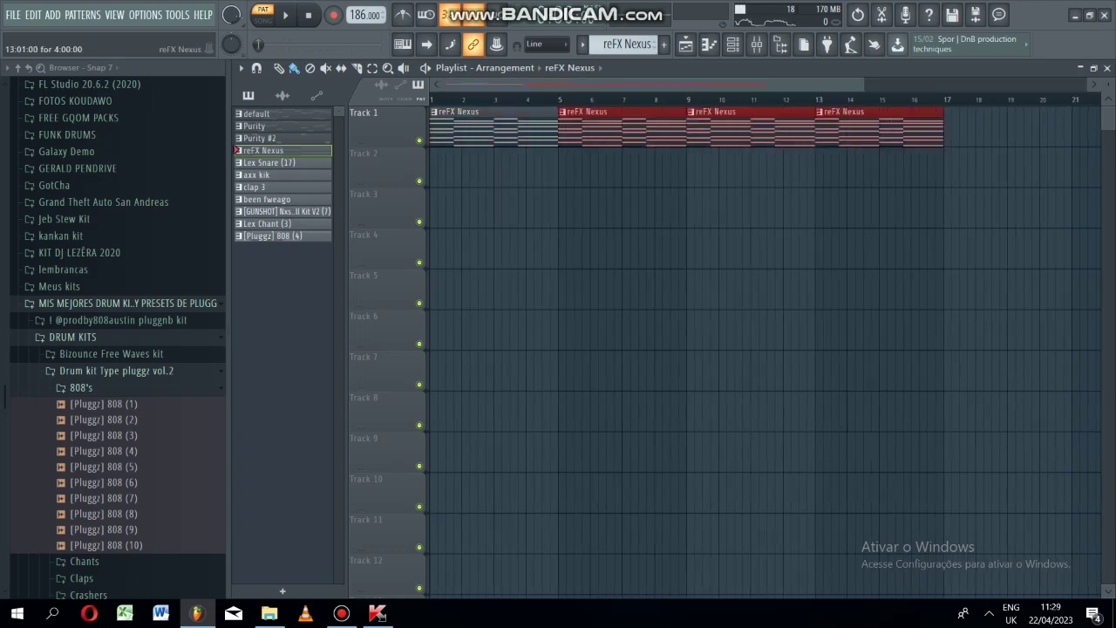
Place the Purity #2 pattern at bar 1 of playlist Track 2 and duplicate it three times to fill 16 bars.
scroll(758, 174, "down", 2)
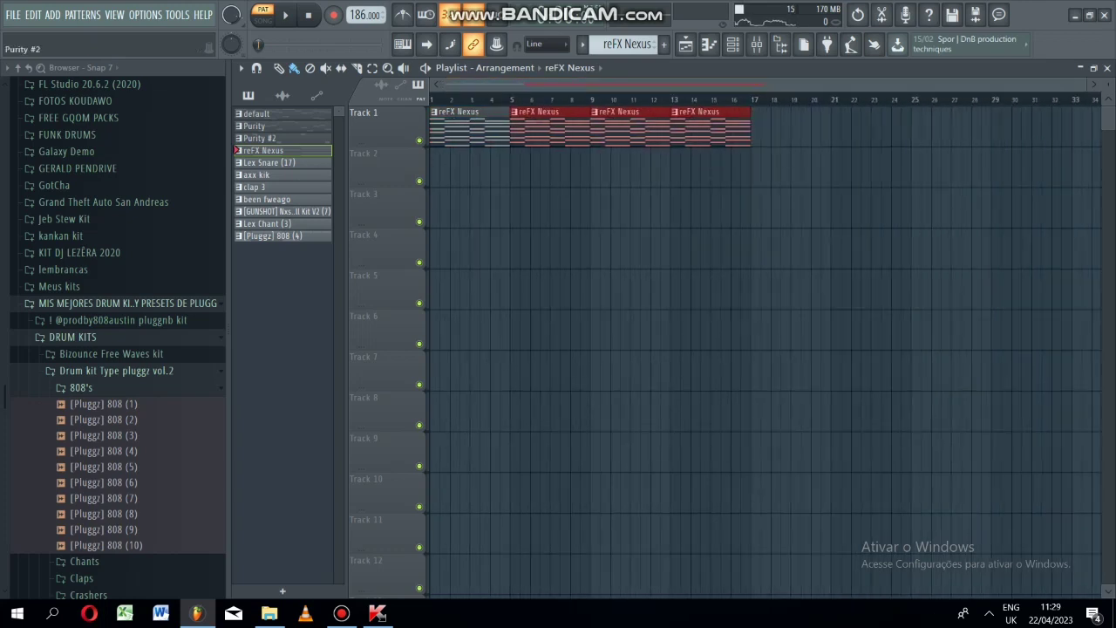
left_click_drag(262, 138, 483, 170)
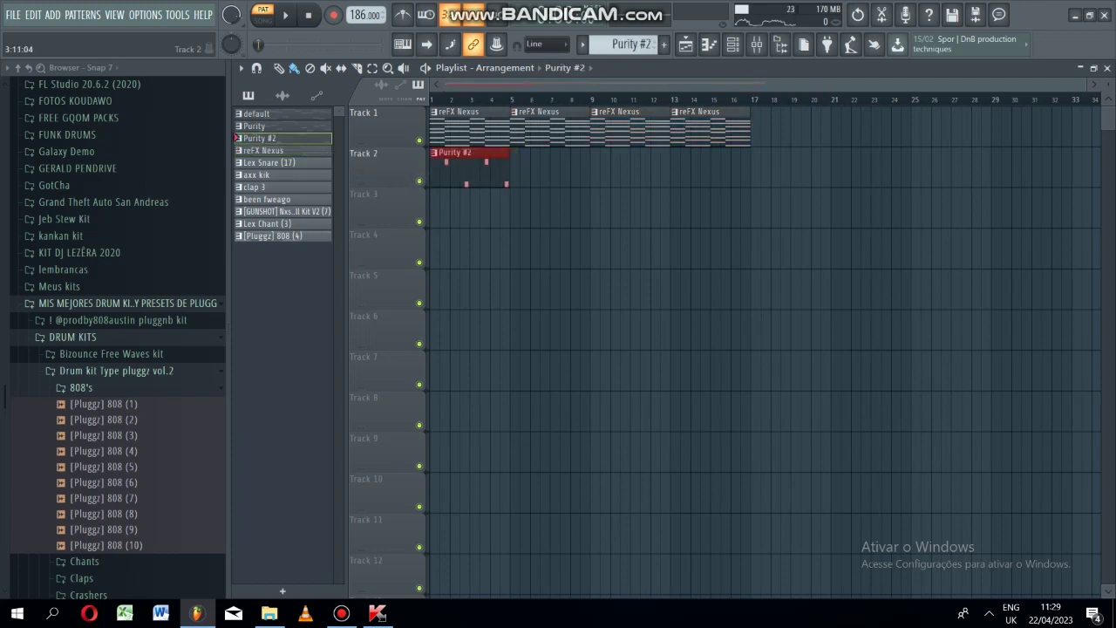
key("ctrl+b")
key("ctrl+b")
key("ctrl+b")
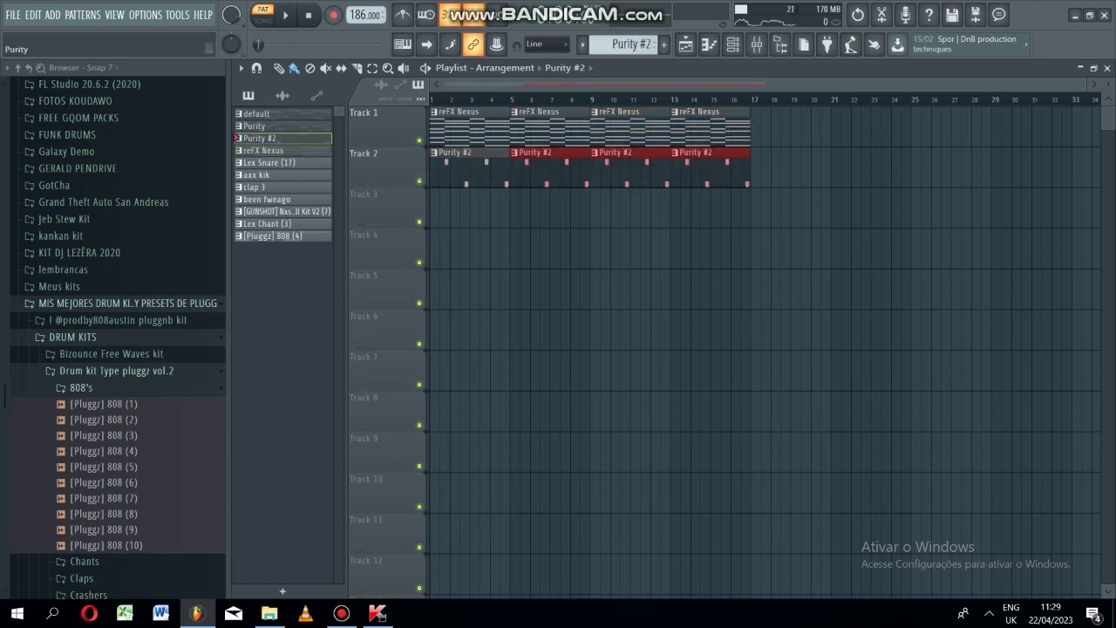
Place the Purity pattern at bar 1 of playlist Track 3 and duplicate it three times to fill 16 bars.
left_click_drag(262, 126, 435, 212)
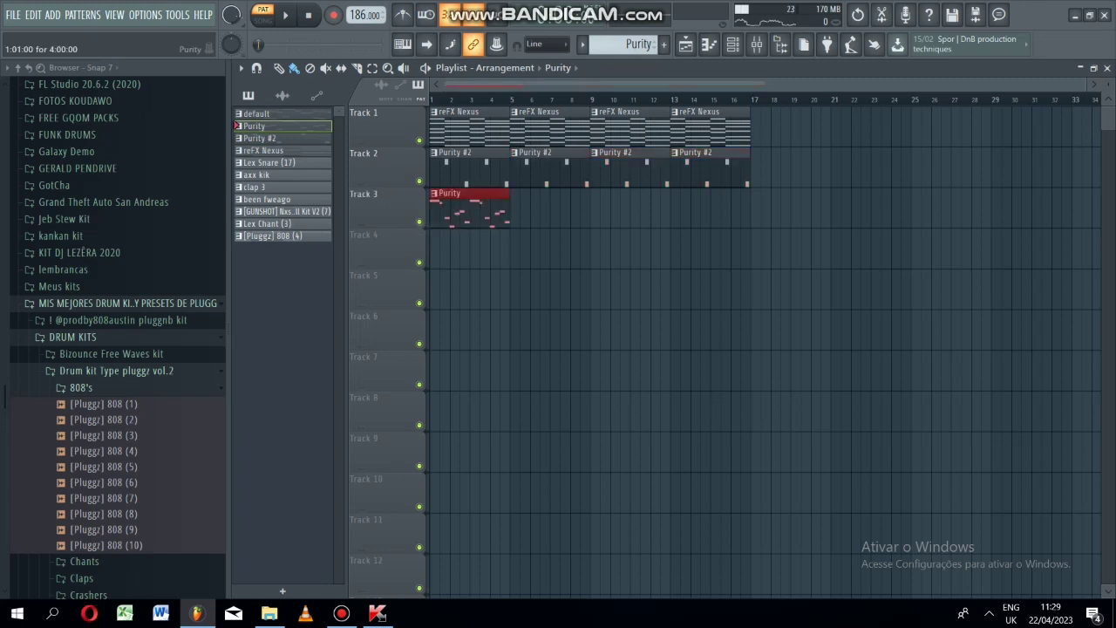
key("ctrl+b")
key("ctrl+b")
key("ctrl+b")
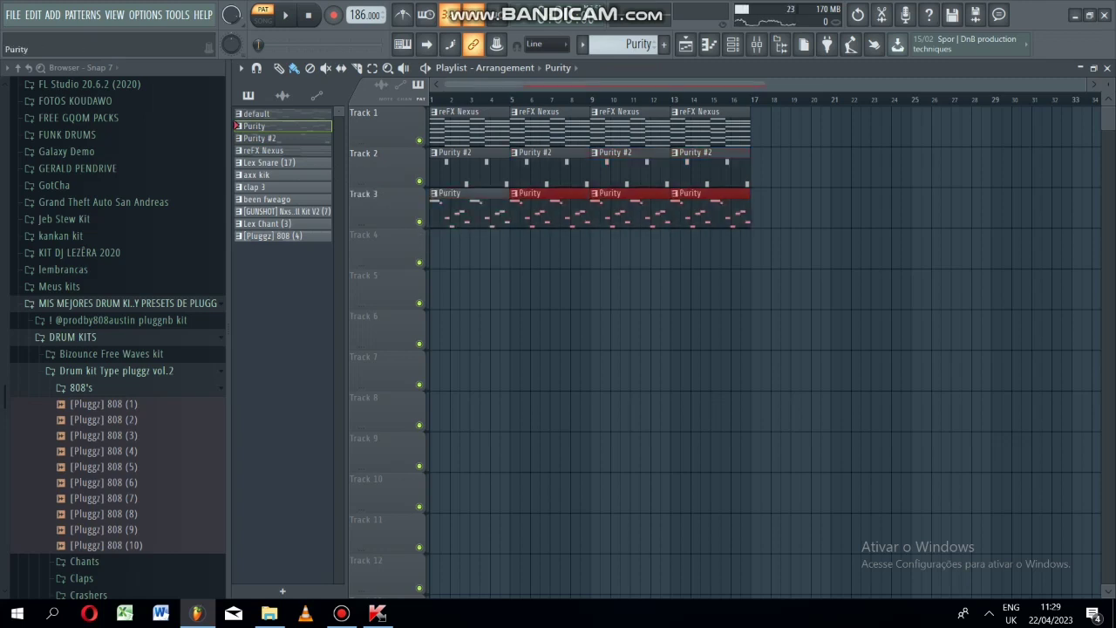
Place the default pattern at bar 1 of playlist Track 4 and duplicate it three times to fill 16 bars.
left_click_drag(256, 113, 414, 266)
key("ctrl+b")
key("ctrl+b")
key("ctrl+b")
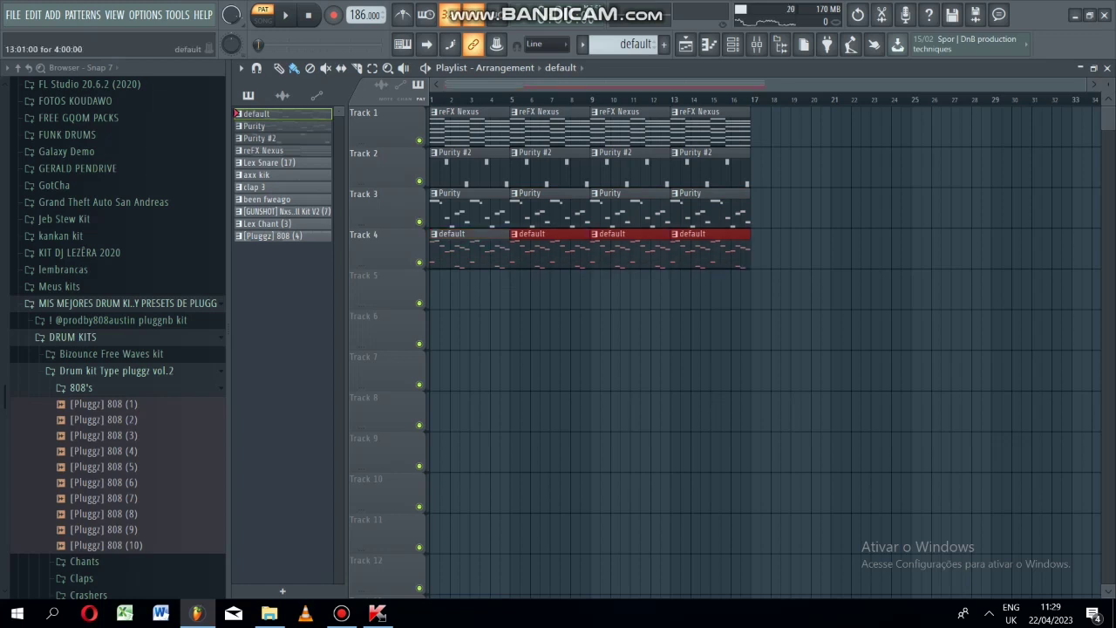
Place the Lex Snare (17) pattern at bar 1 of playlist Track 5 and duplicate it three times to fill 16 bars.
left_click_drag(266, 162, 418, 312)
key("ctrl+b")
key("ctrl+b")
key("ctrl+b")
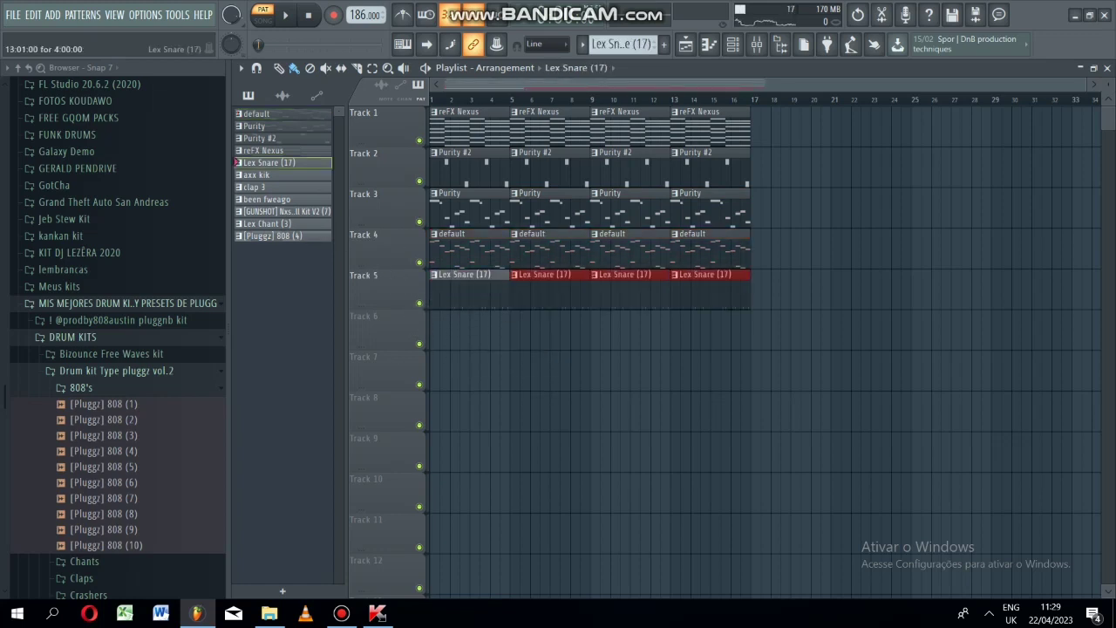
Place the axx kik pattern at bar 1 of playlist Track 6 and add copies at bars 5, 9 and 13.
left_click_drag(257, 174, 428, 344)
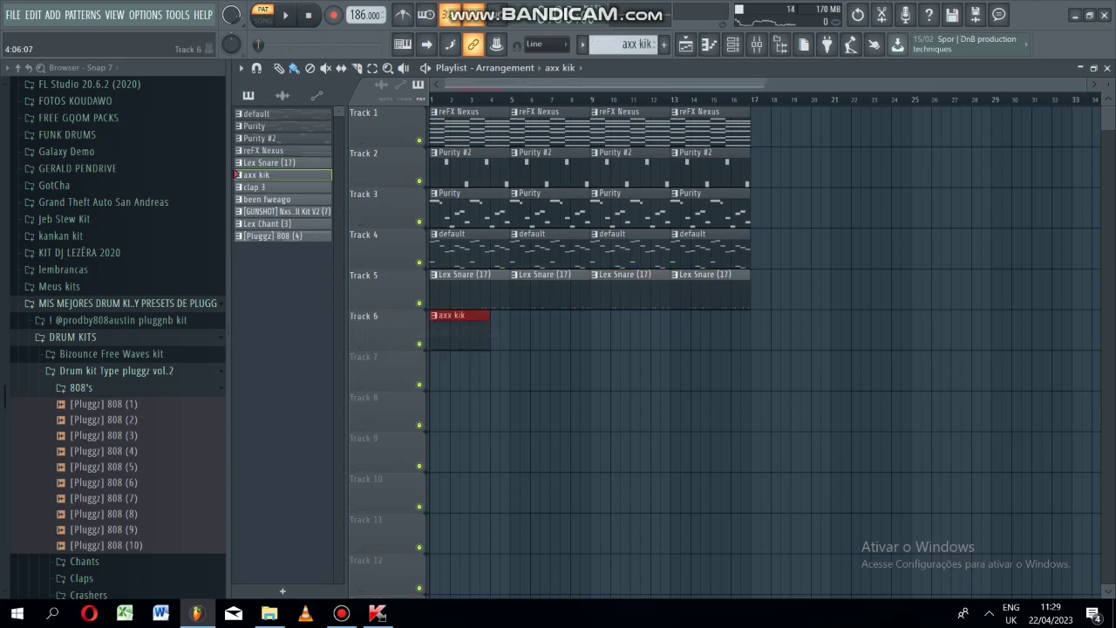
key("ctrl+b")
key("ctrl+b")
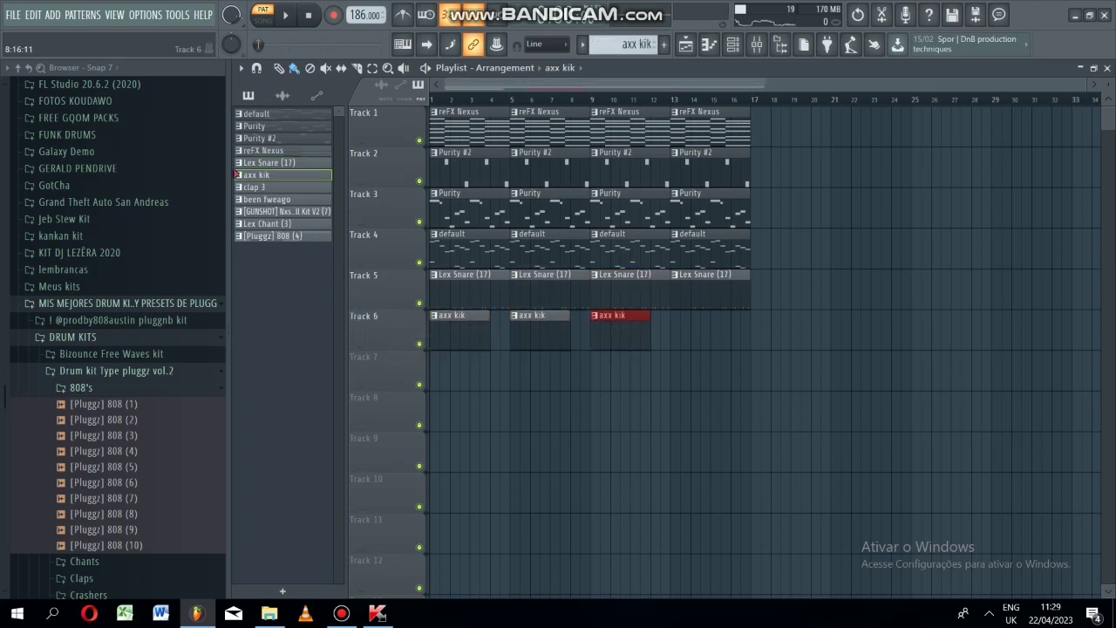
key("ctrl+b")
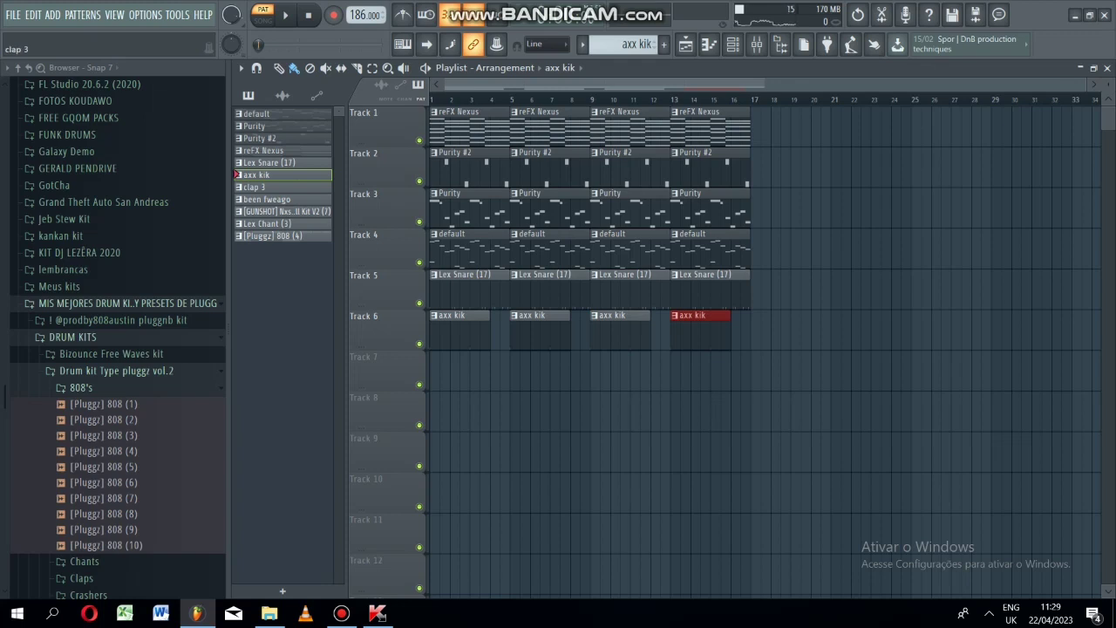
Assign the clap 3 pattern to playlist Track 7 from bar 1 and duplicate it three times to fill 16 bars.
left_click_drag(253, 186, 406, 384)
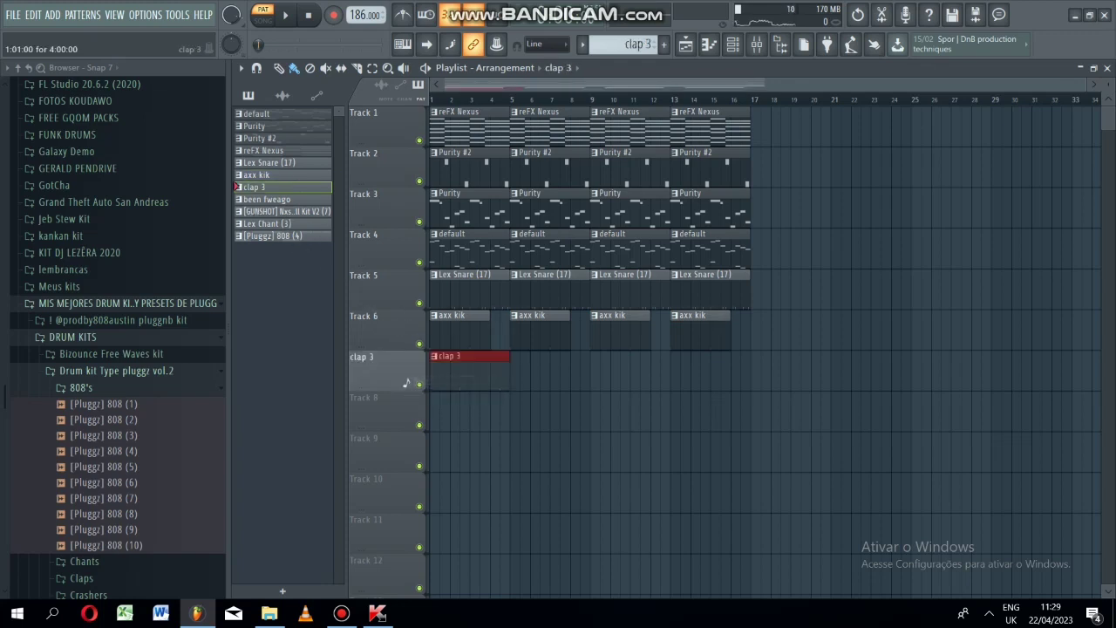
key("ctrl+b")
key("ctrl+b")
key("ctrl+b")
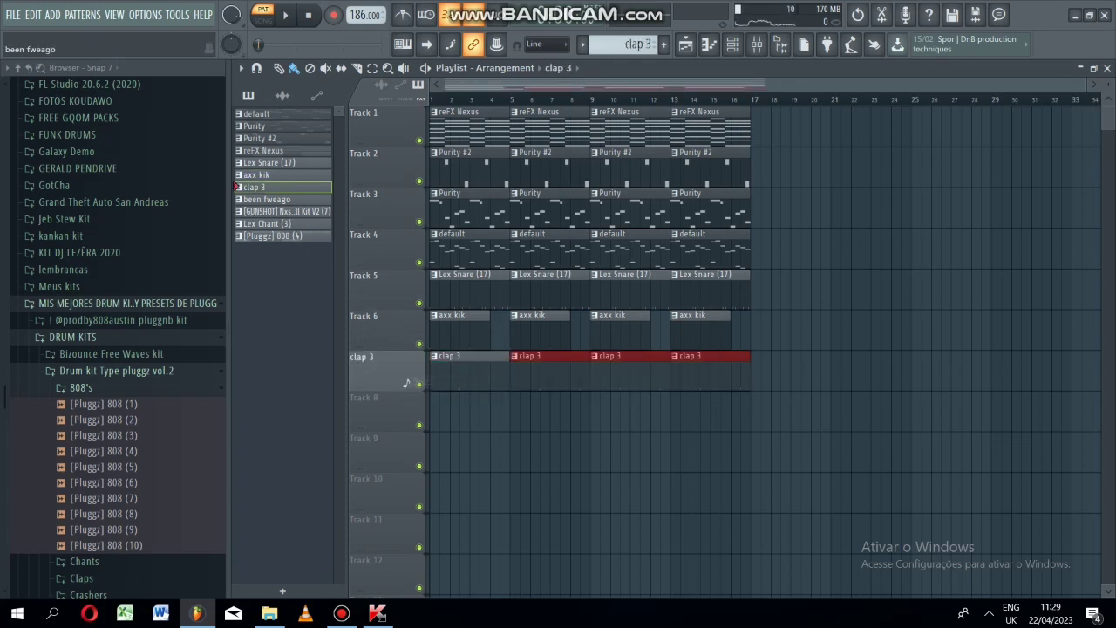
Place the been fweago pattern at bar 1 of playlist Track 8 and add three copies, the last at bar 13.
left_click_drag(266, 199, 433, 408)
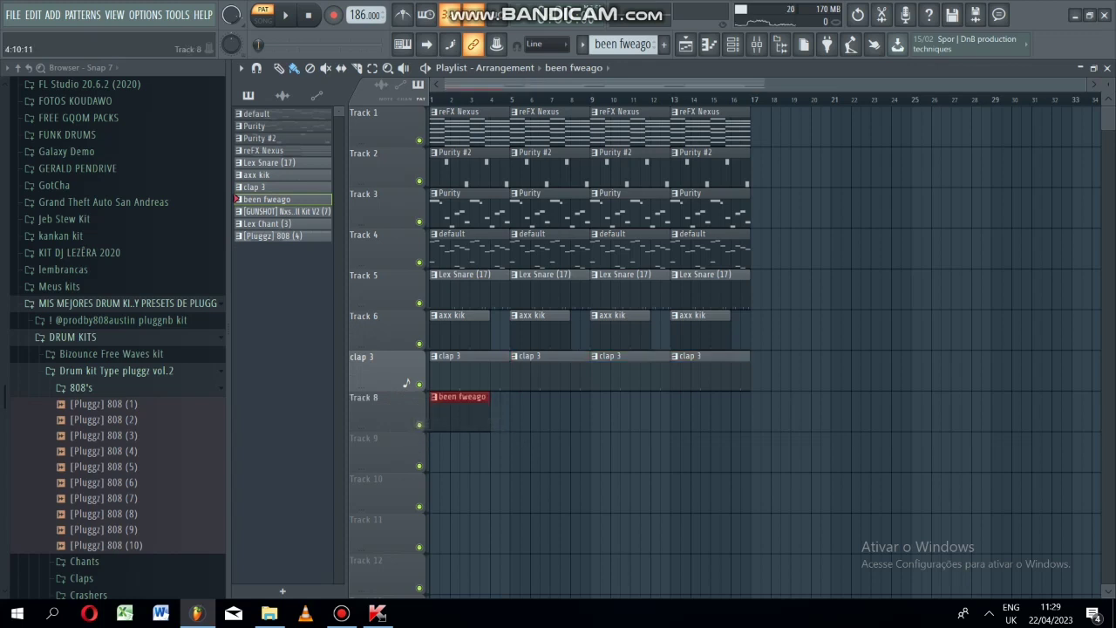
key("ctrl+b")
key("ctrl+b")
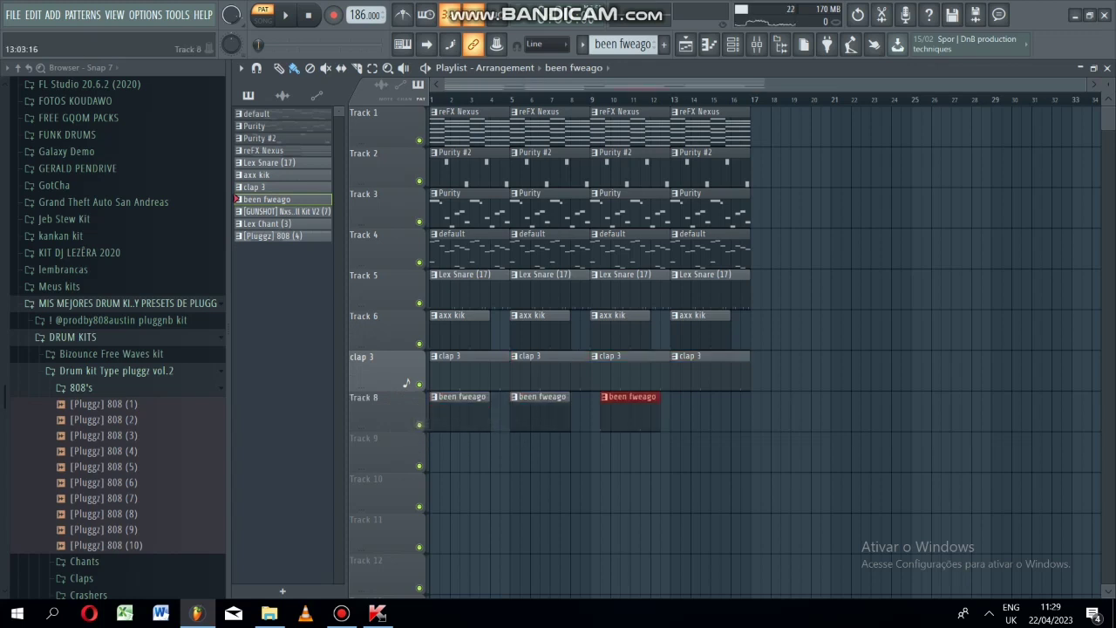
key("ctrl+b")
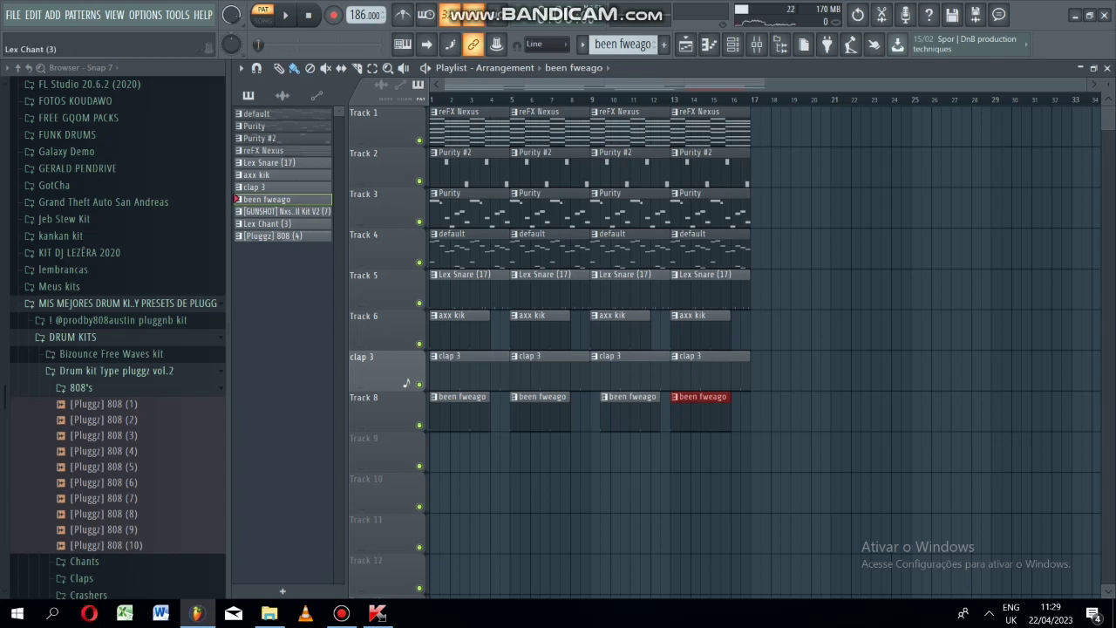
Place the [GUNSHOT] Nxsty UK Drill Kit V2 (7) pattern at bar 1 of playlist Track 9 with copies at bars 5 and 9.
left_click_drag(283, 212, 459, 462)
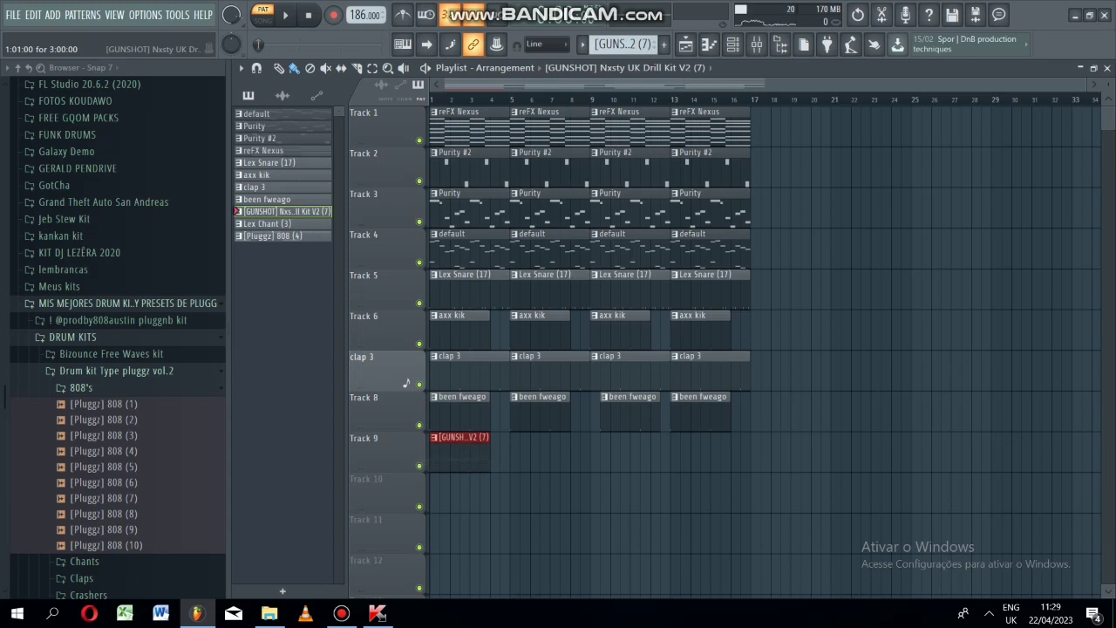
key("ctrl+b")
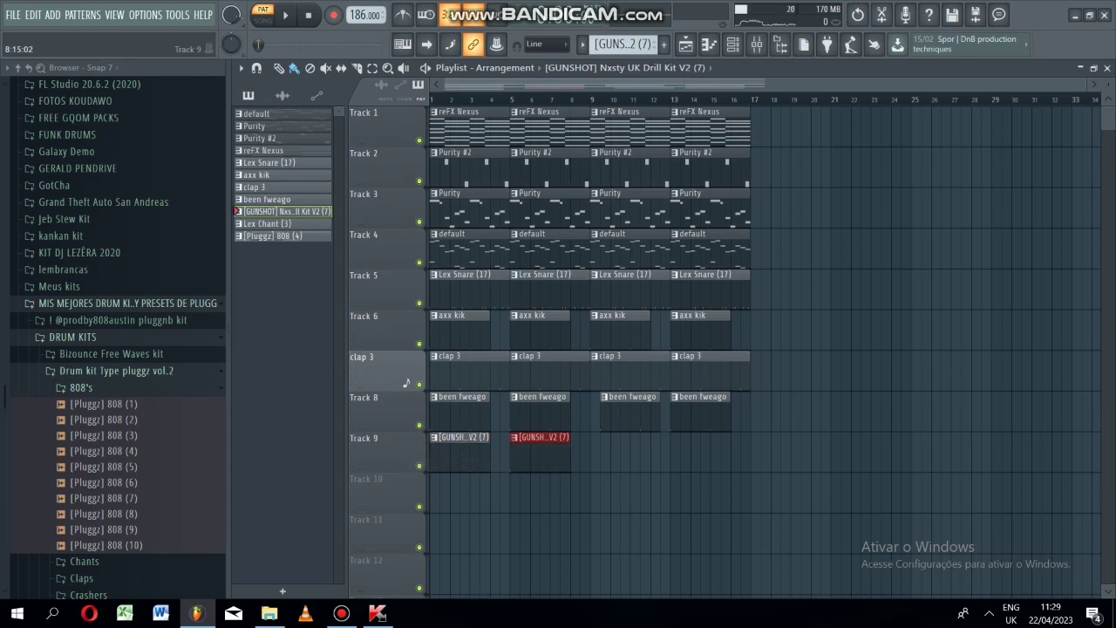
key("ctrl+b")
Align Track 8's third been fweago clip to bar 9 and place another been fweago clip at bar 13 of Track 9.
left_click_drag(629, 412, 619, 411)
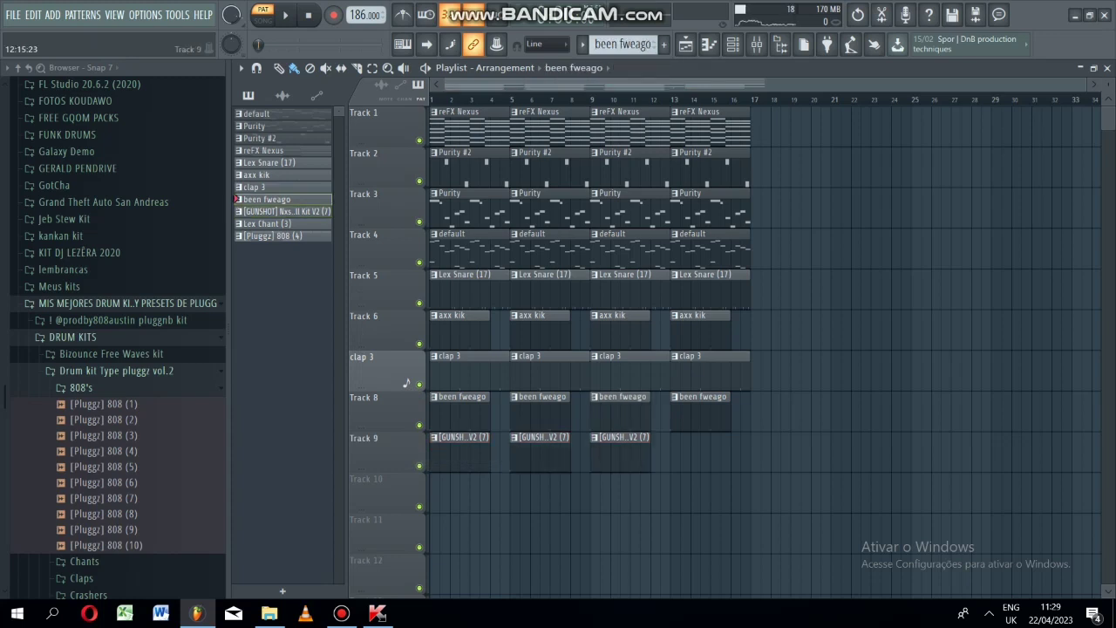
left_click(662, 453)
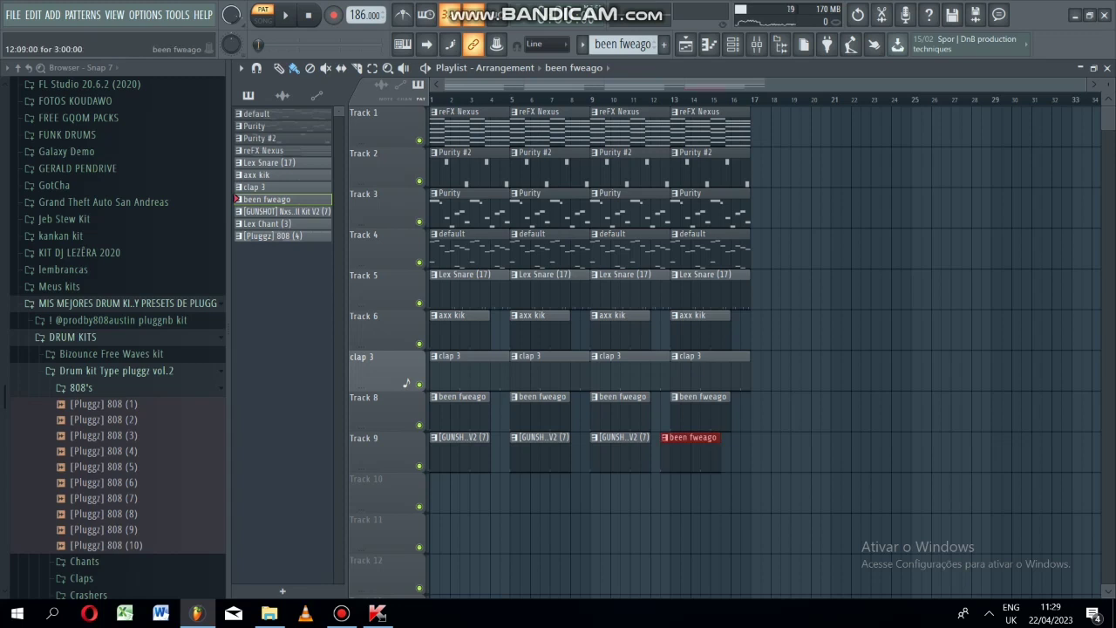
left_click_drag(680, 453, 687, 454)
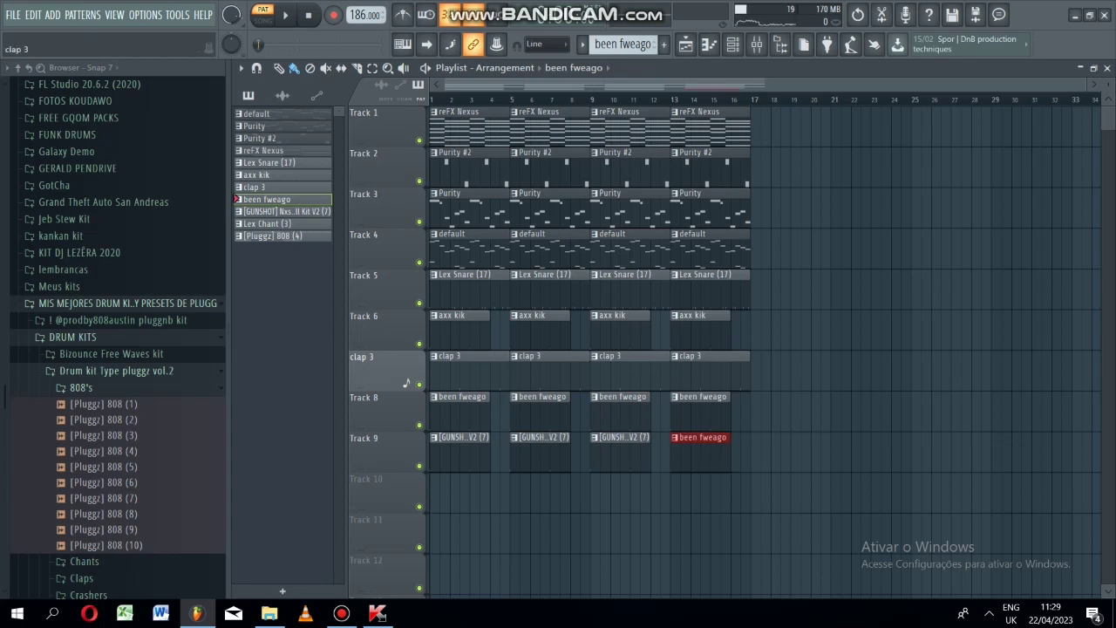
Place the Lex Chant (3) pattern at bar 1 of playlist Track 10 and add three consecutive copies after it.
left_click_drag(269, 212, 436, 488)
key("ctrl+b")
key("ctrl+b")
key("ctrl+b")
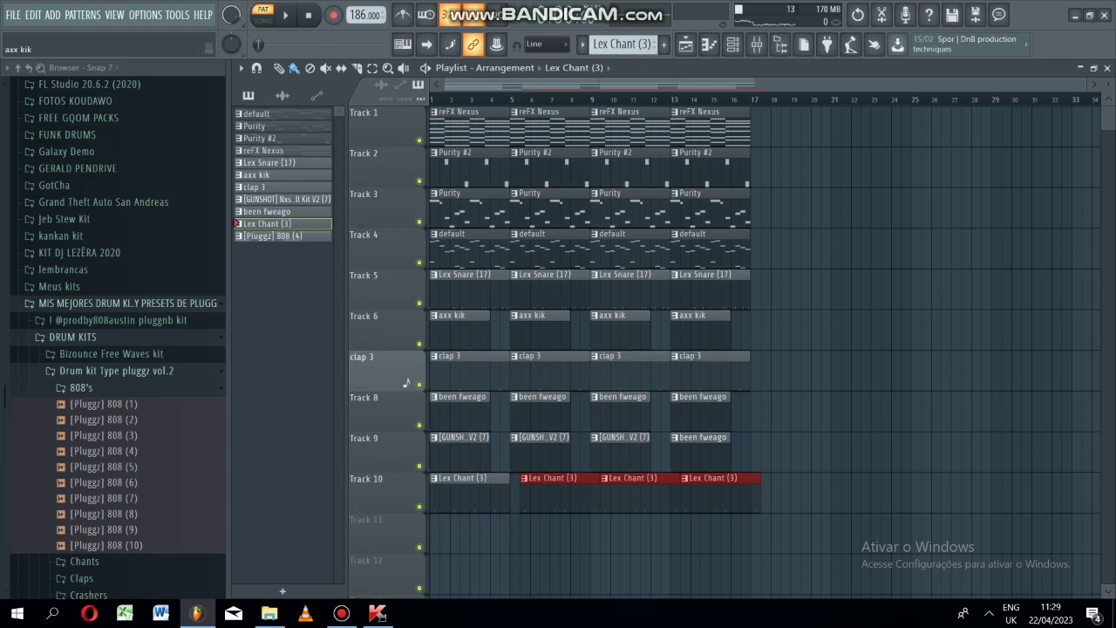
Place the [Pluggz] 808 (4) pattern at bar 1 of playlist Track 11 and duplicate it three times to fill 16 bars.
left_click_drag(278, 236, 447, 499)
key("ctrl+b")
key("ctrl+b")
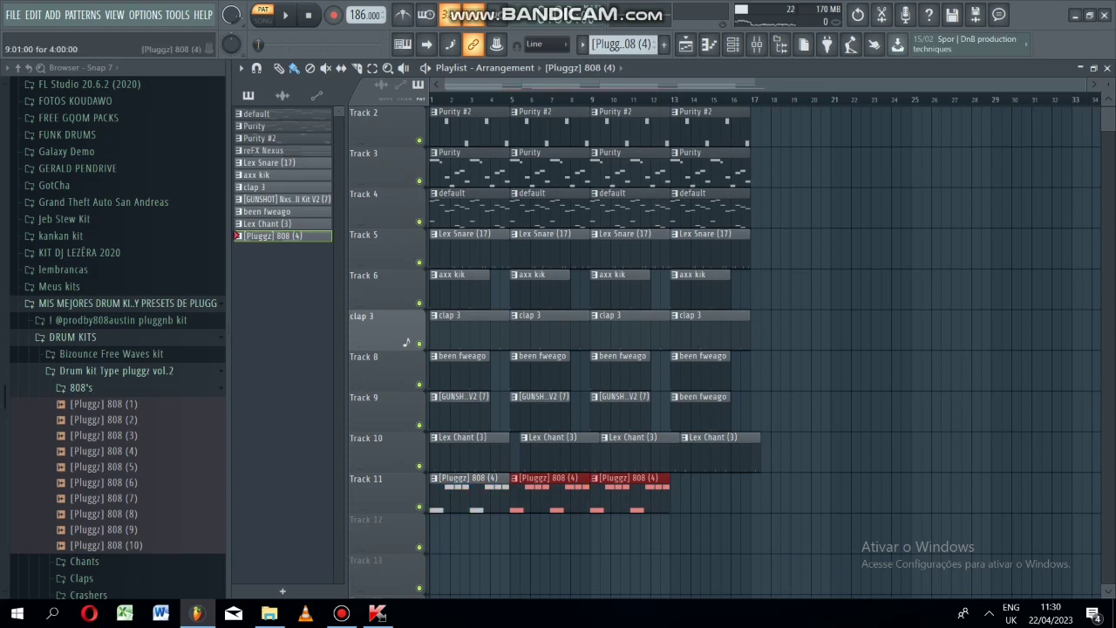
key("ctrl+b")
Shift the three copied Lex Chant (3) clips on Track 10 to start at bars 5, 9 and 13.
left_click_drag(551, 453, 540, 454)
left_click_drag(638, 453, 628, 453)
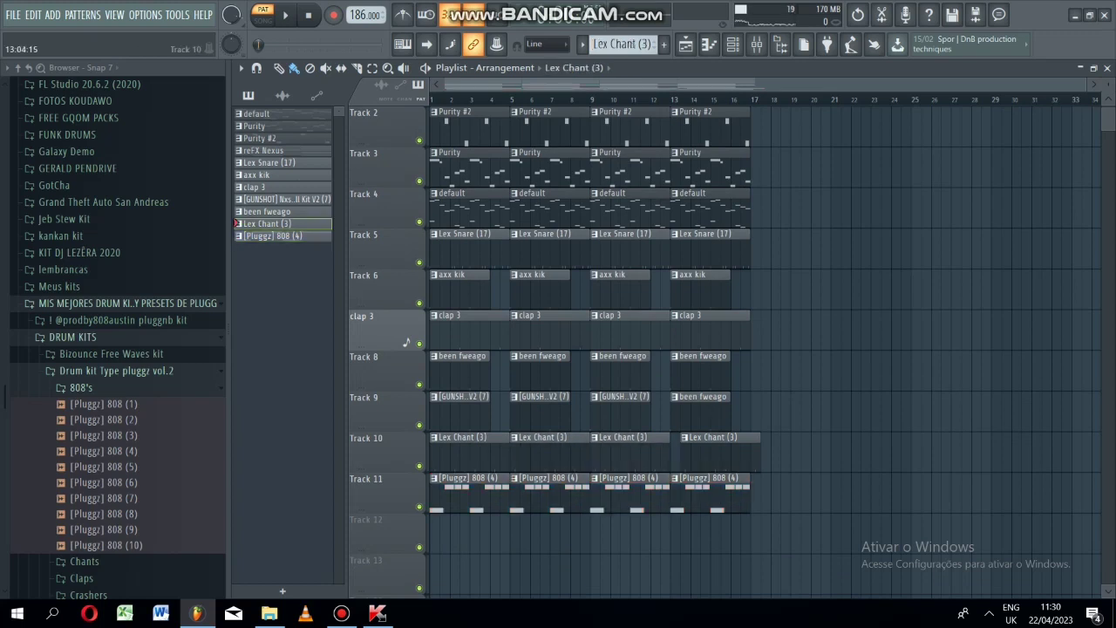
left_click_drag(715, 436, 706, 437)
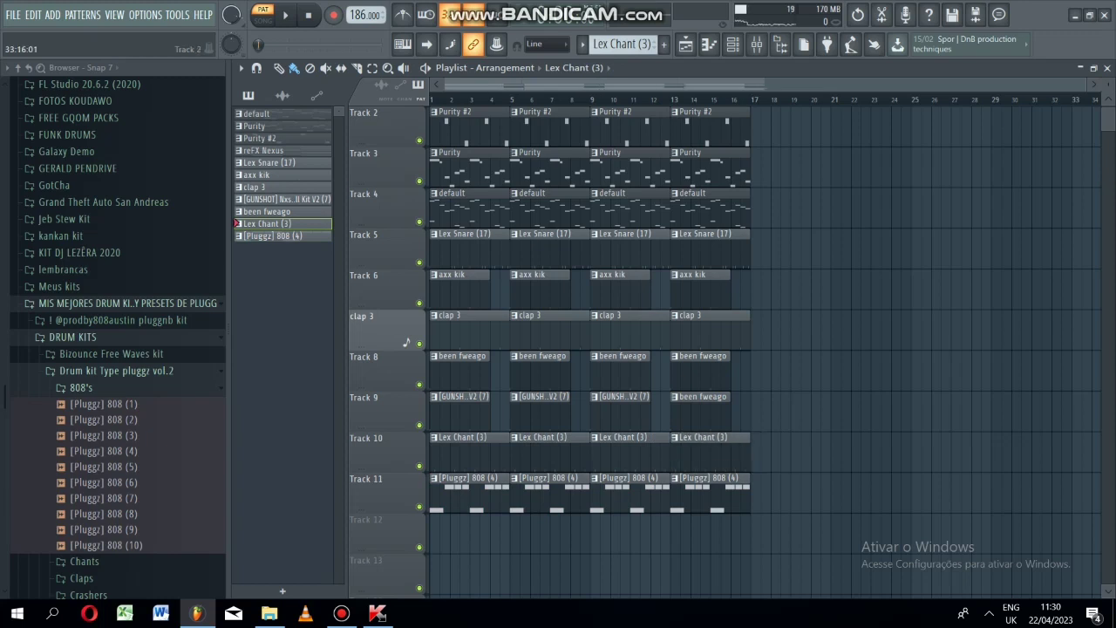
Duplicate all playlist clips once to extend the arrangement through bar 32, and switch playback to song mode.
scroll(733, 349, "up", 1)
left_click_drag(1108, 85, 1108, 95)
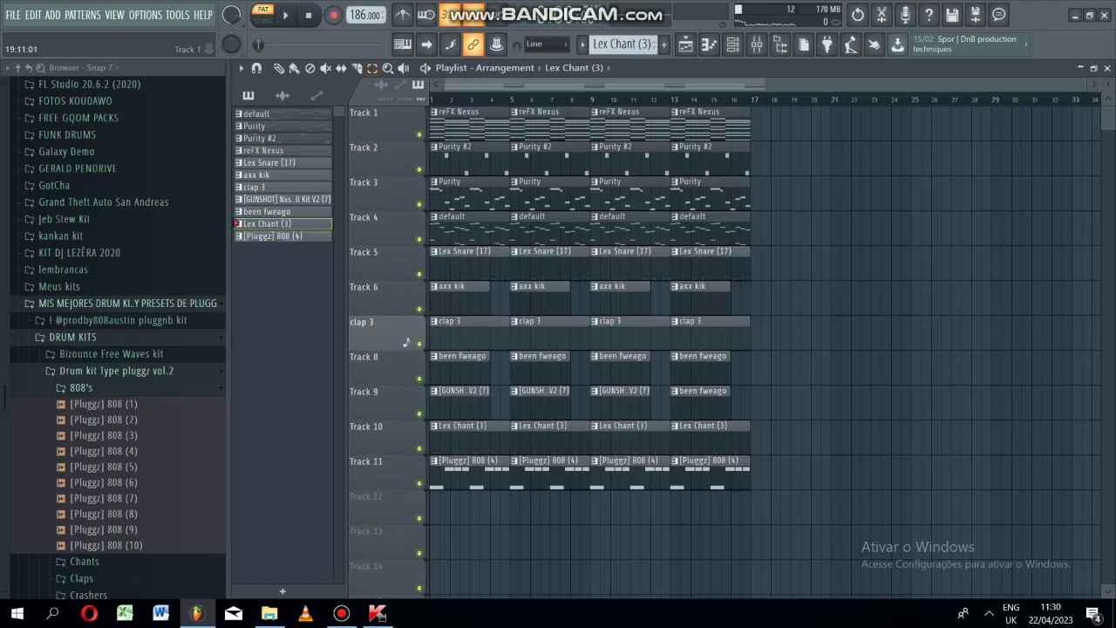
key("ctrl+a")
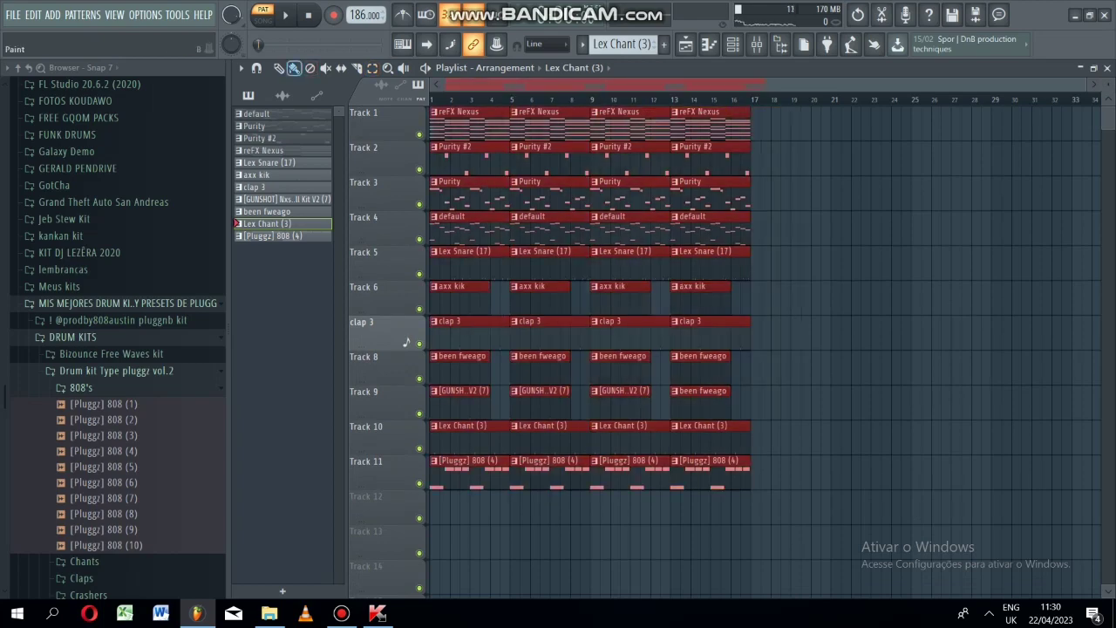
key("ctrl+b")
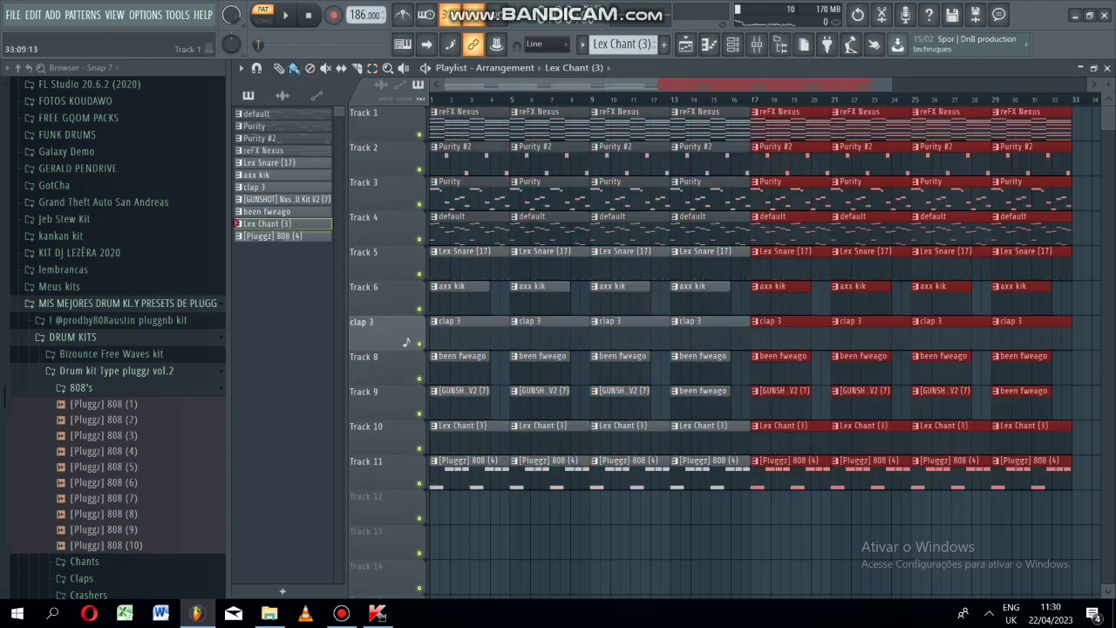
key("l")
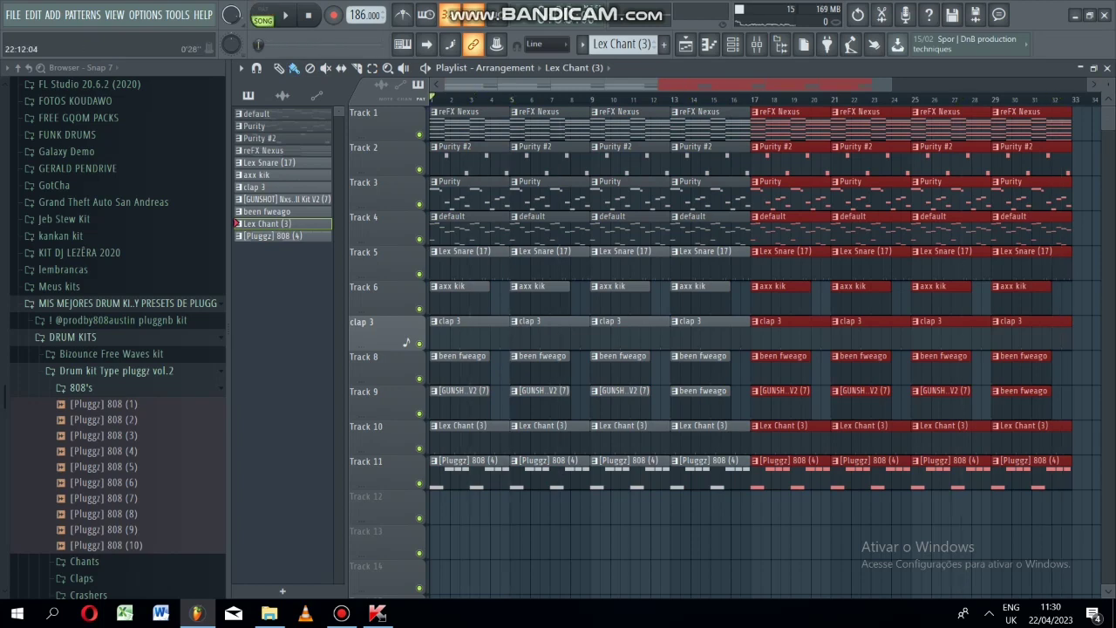
Duplicate the selected 16-bar block once more to fill bars 33 to 48, and set the playback position to bar 41.
left_click_drag(890, 84, 1114, 84)
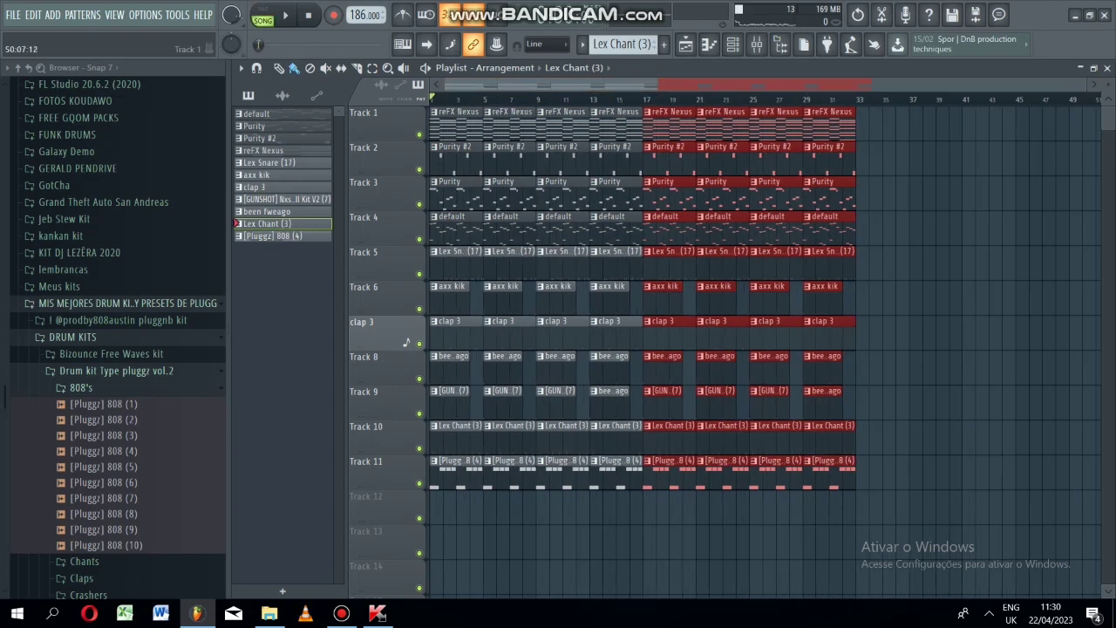
key("ctrl+b")
left_click(964, 98)
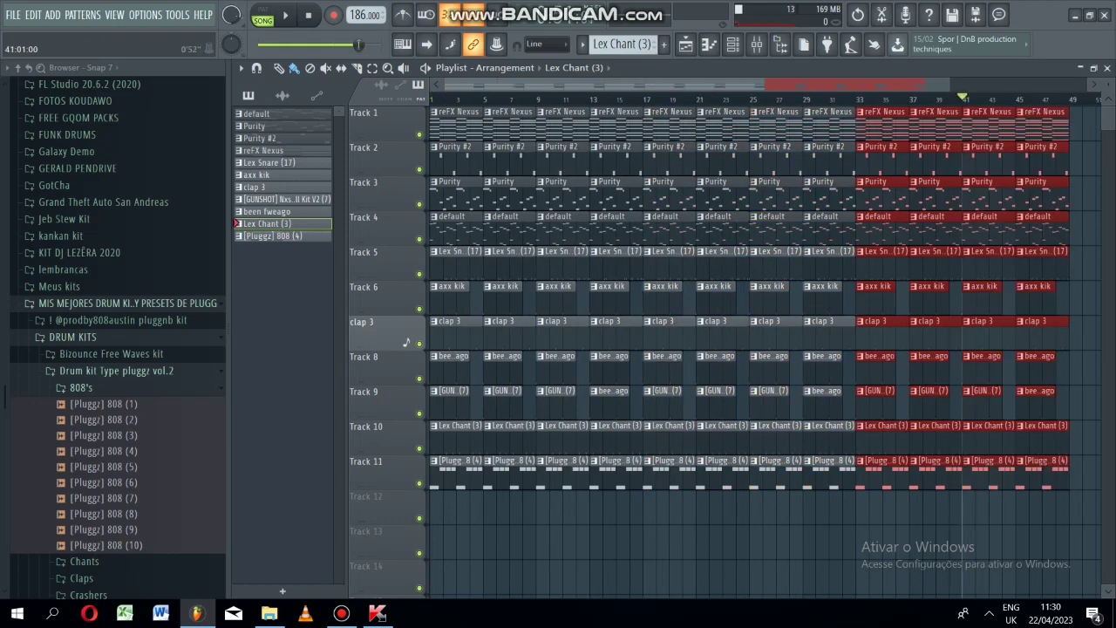
Delete every track's clip in bars 41 to 44, plus the [Pluggz] 808 (4) clip at bar 45.
right_click(1041, 471)
right_click(987, 471)
right_click(987, 436)
right_click(987, 261)
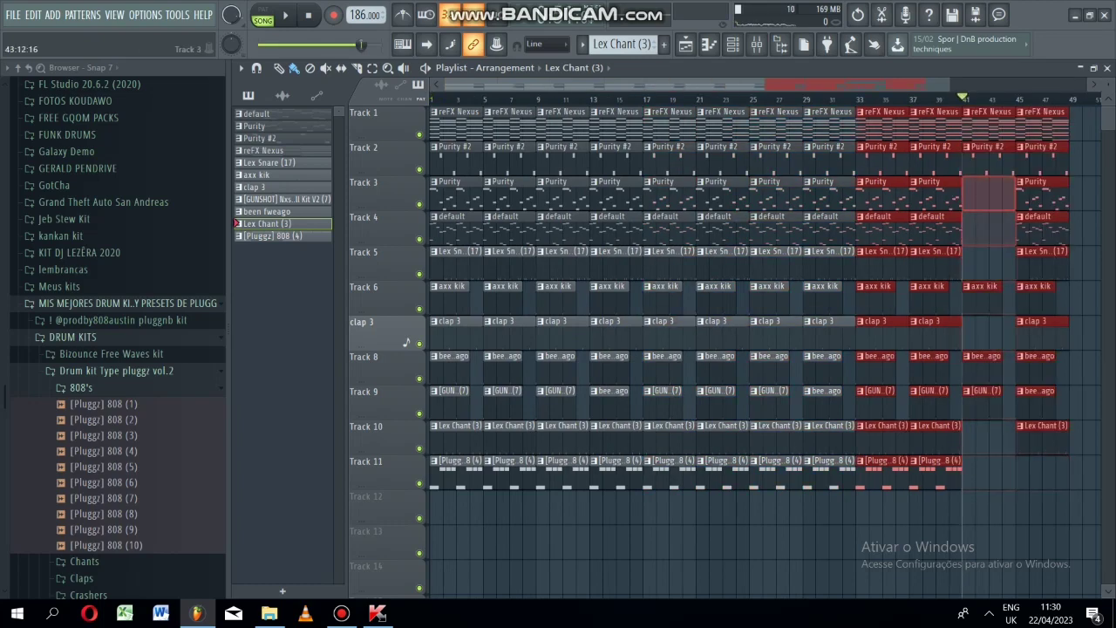
right_click(988, 332)
right_click(988, 227)
right_click(987, 191)
right_click(988, 401)
right_click(988, 366)
right_click(988, 157)
right_click(987, 124)
Delete the remaining clips from bar 45 onward on Tracks 1 to 10 and clear the clip selection.
right_click(1039, 124)
right_click(1039, 158)
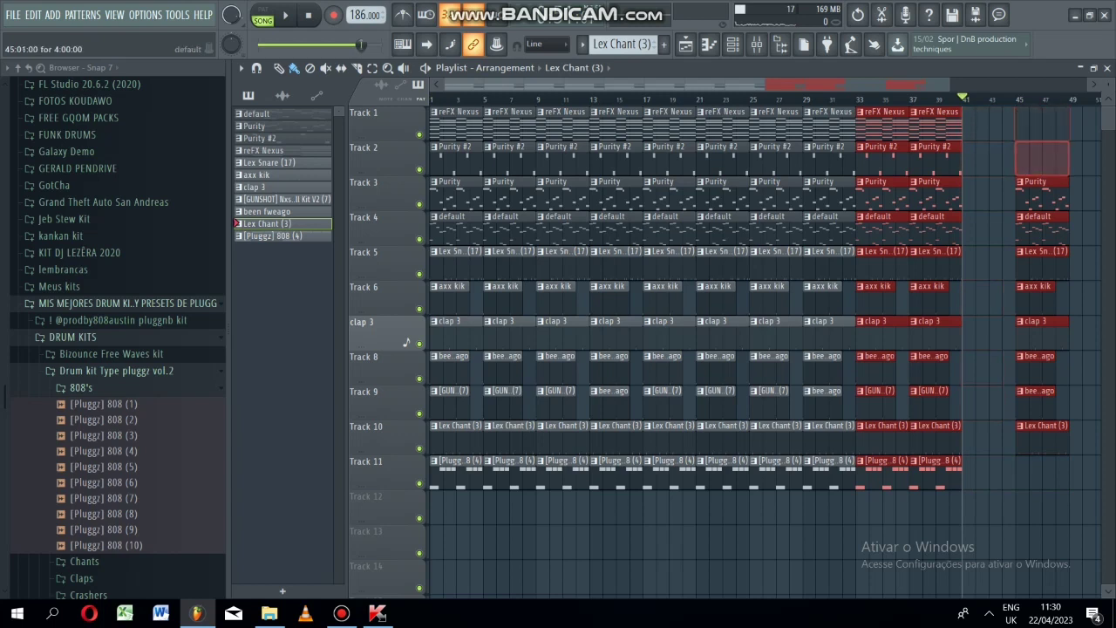
left_click(1039, 226)
left_click(1035, 296)
right_click(1042, 436)
right_click(1035, 401)
right_click(1037, 332)
right_click(1037, 296)
right_click(1039, 227)
right_click(1039, 192)
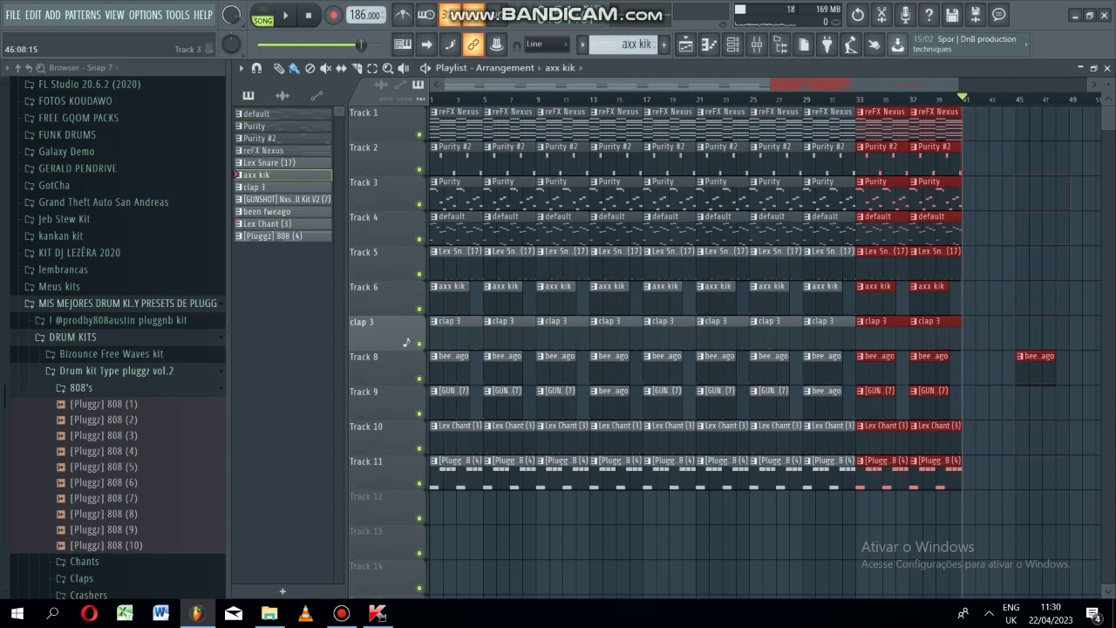
key("ctrl+d")
right_click(1035, 366)
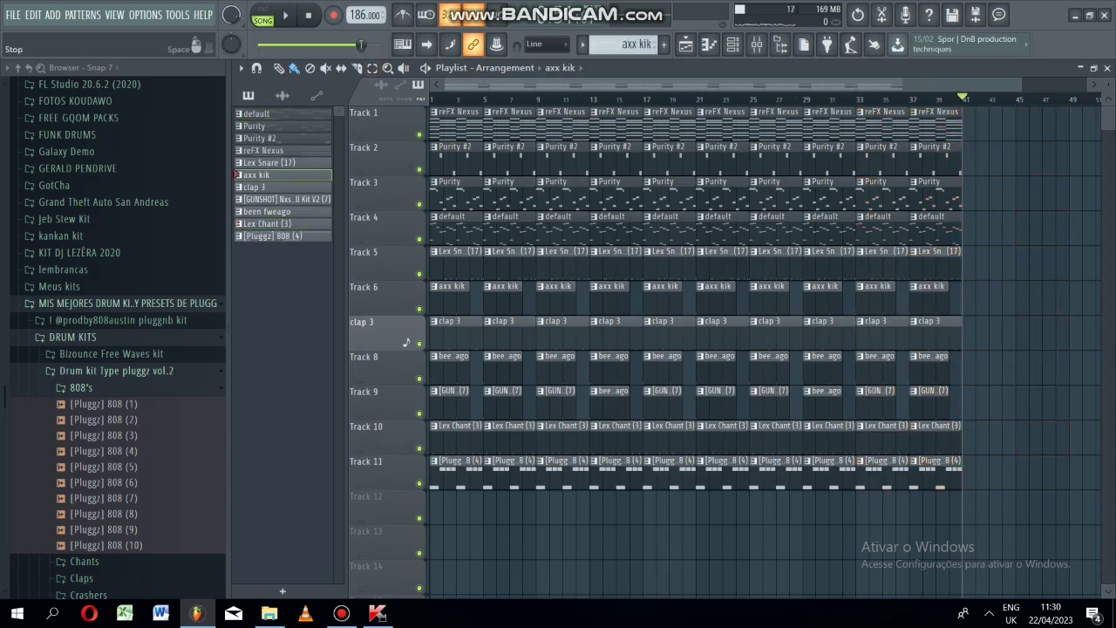
Return the playback position to the start and delete the first [Pluggz] 808 (4) clip from Track 11.
left_click(308, 15)
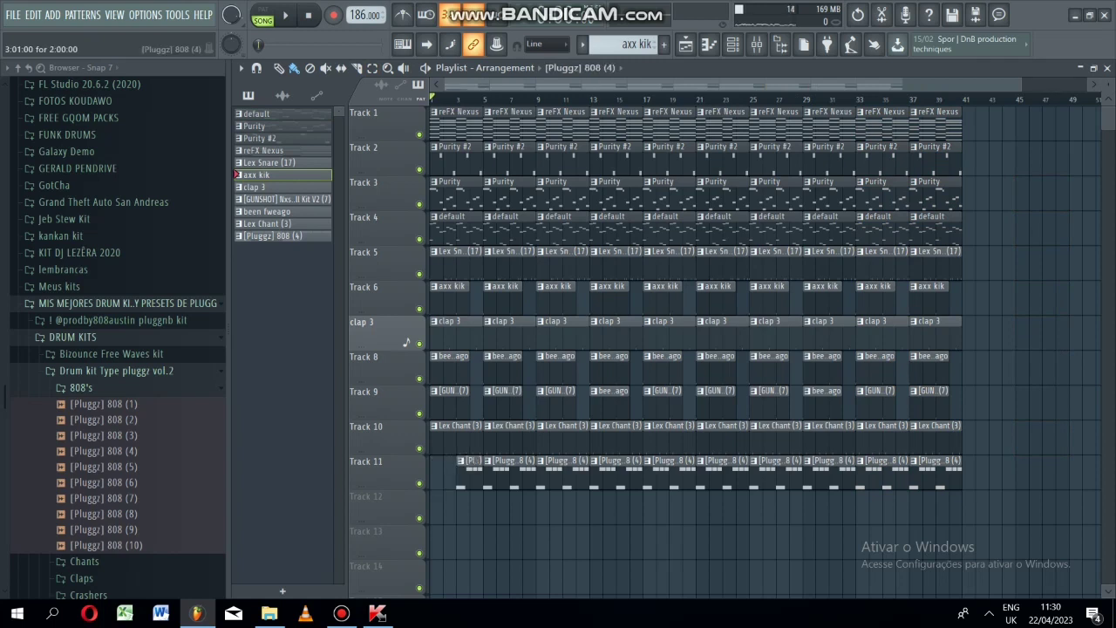
left_click_drag(458, 475, 432, 475)
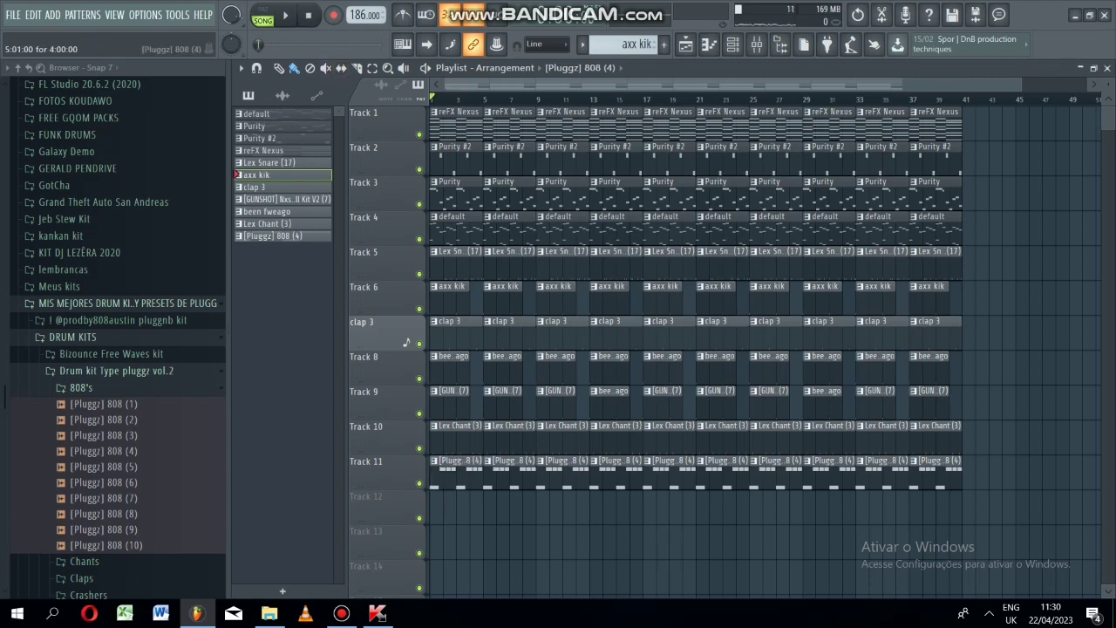
right_click(457, 474)
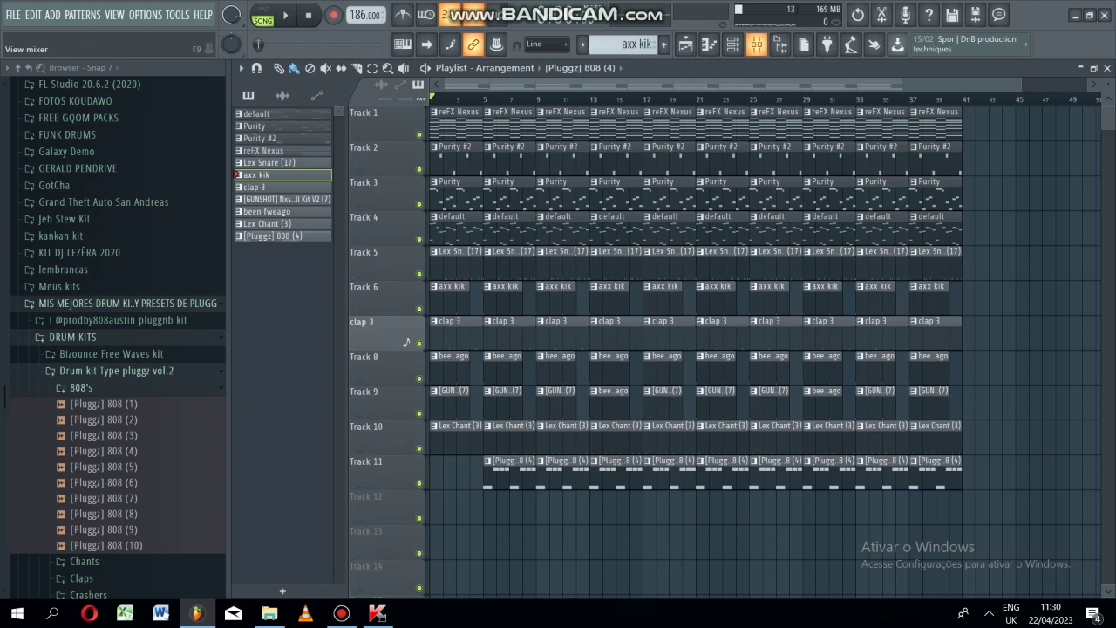
Load Gross Beat in the first effect slot of the master mixer track and choose its Mute volume preset.
left_click(756, 44)
left_click(279, 218)
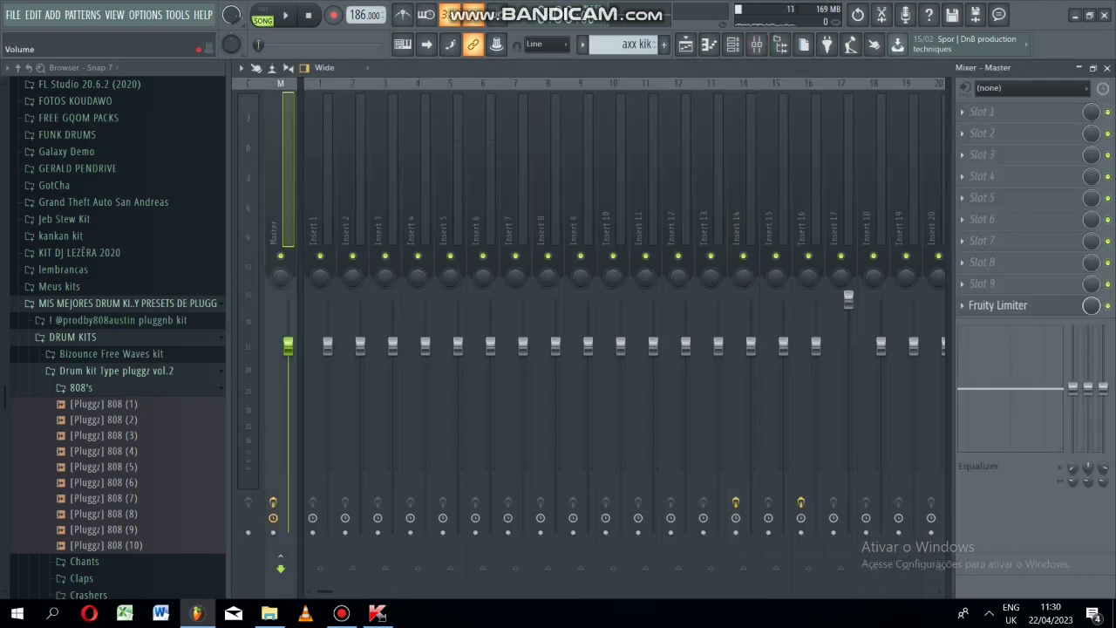
left_click(985, 112)
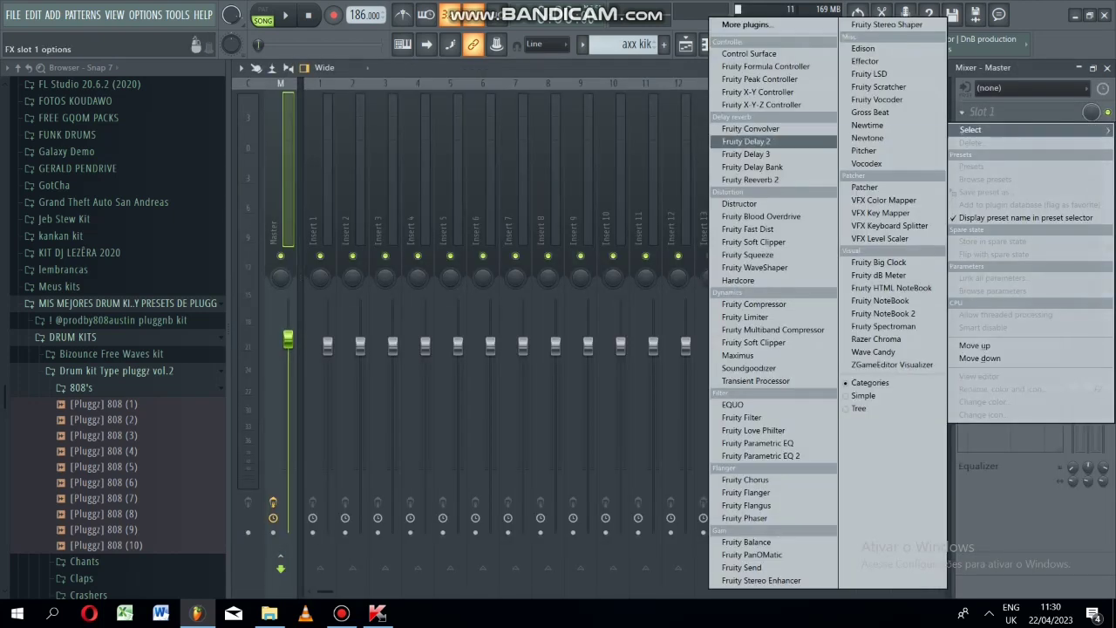
left_click(890, 113)
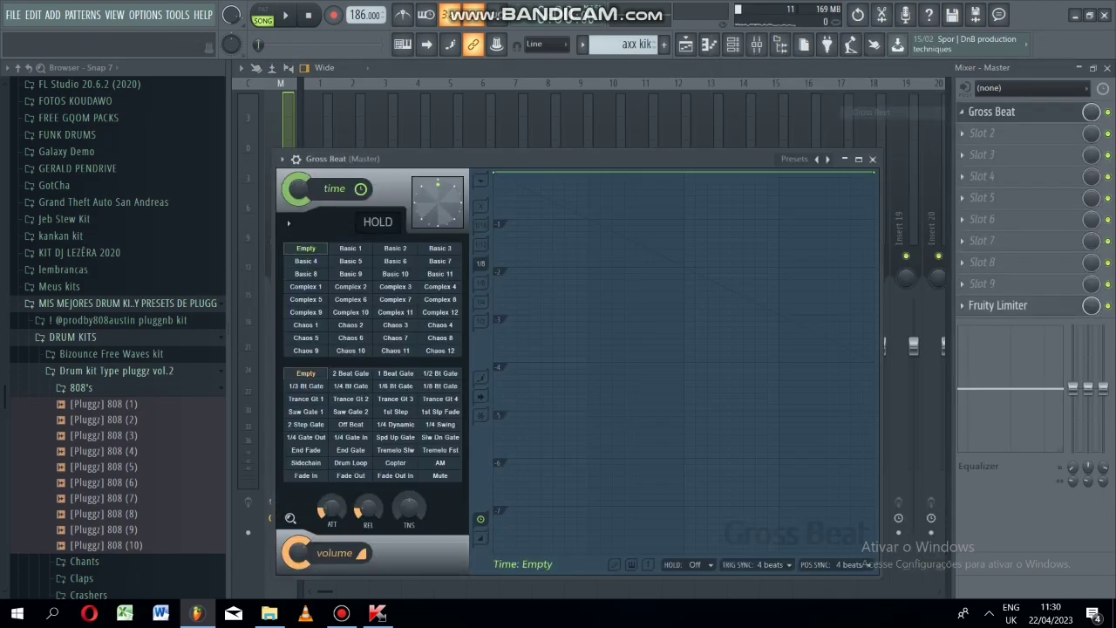
left_click(440, 475)
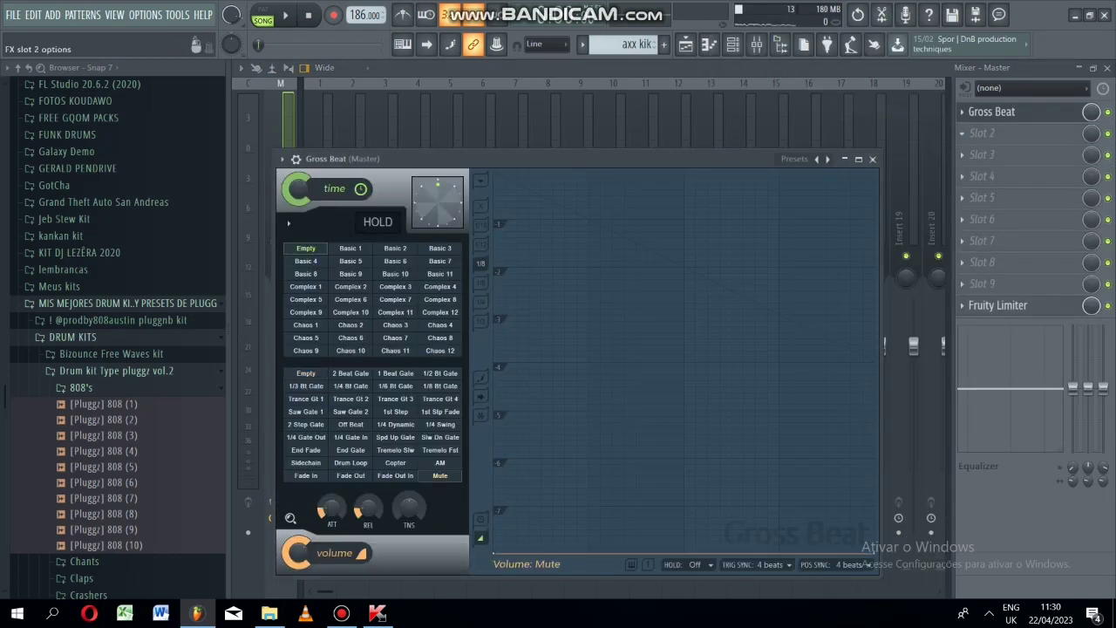
Create an automation clip for Gross Beat's mix level and close the plugin window.
right_click(1091, 112)
left_click(1047, 199)
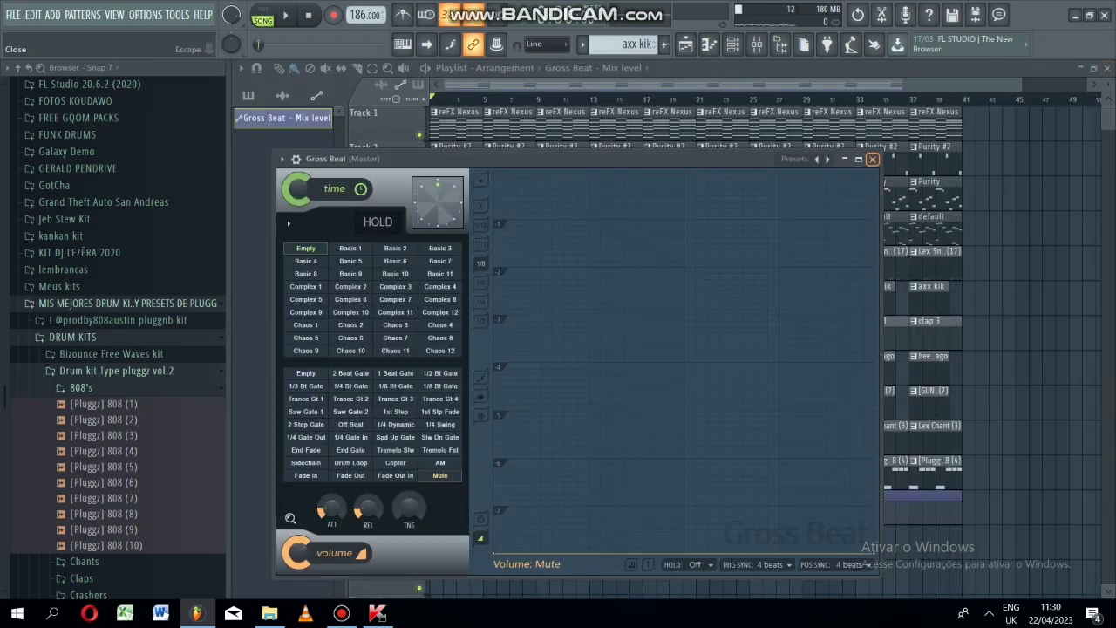
left_click(871, 159)
Shape the mix level automation on Track 12 with a sharp jump up just before bar 3, and split the clip at bar 3.
left_click_drag(1021, 84, 739, 84)
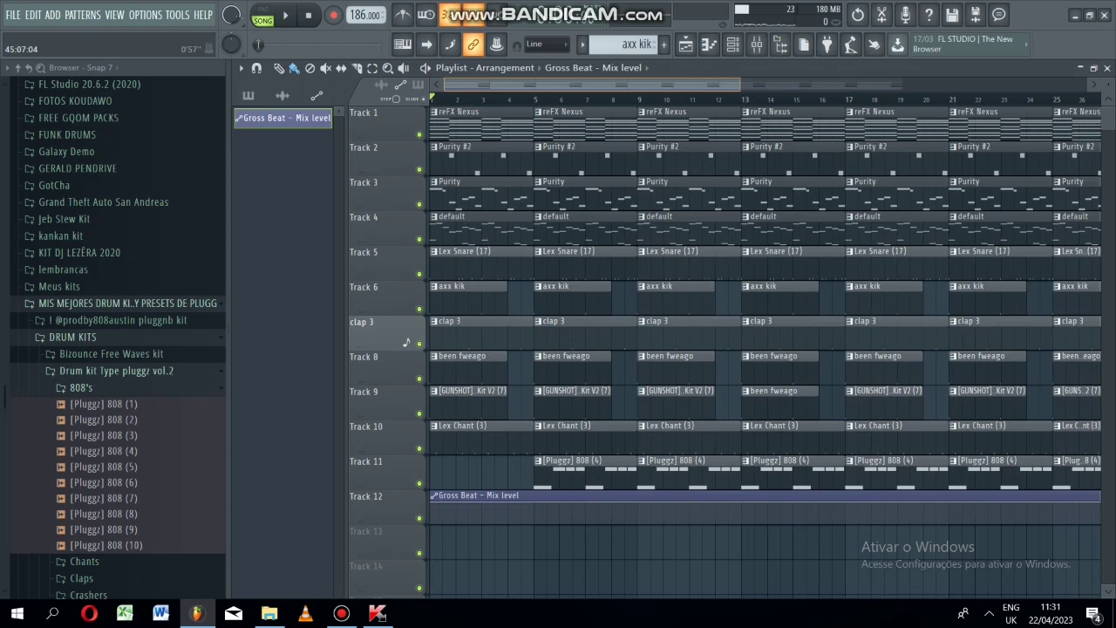
scroll(406, 341, "up", 4)
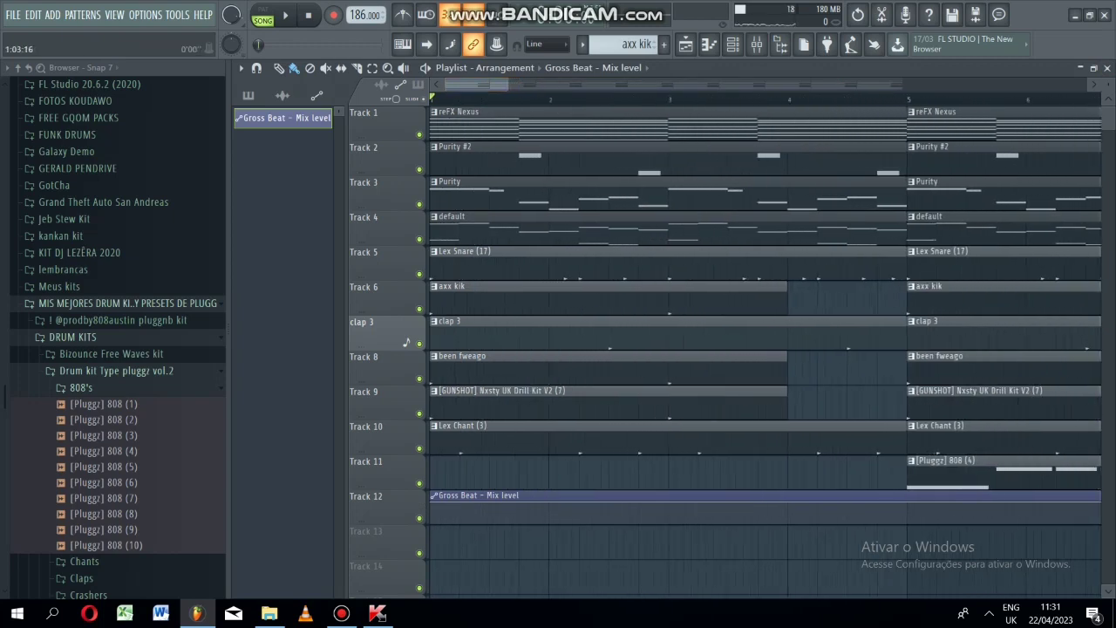
scroll(406, 341, "up", 2)
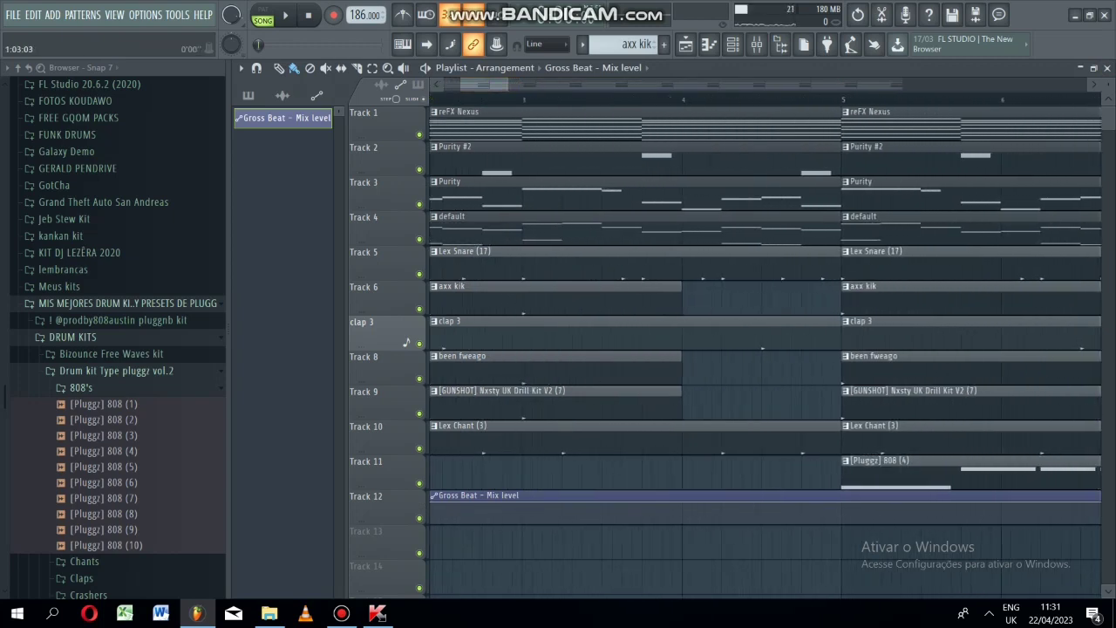
scroll(406, 341, "up", 5)
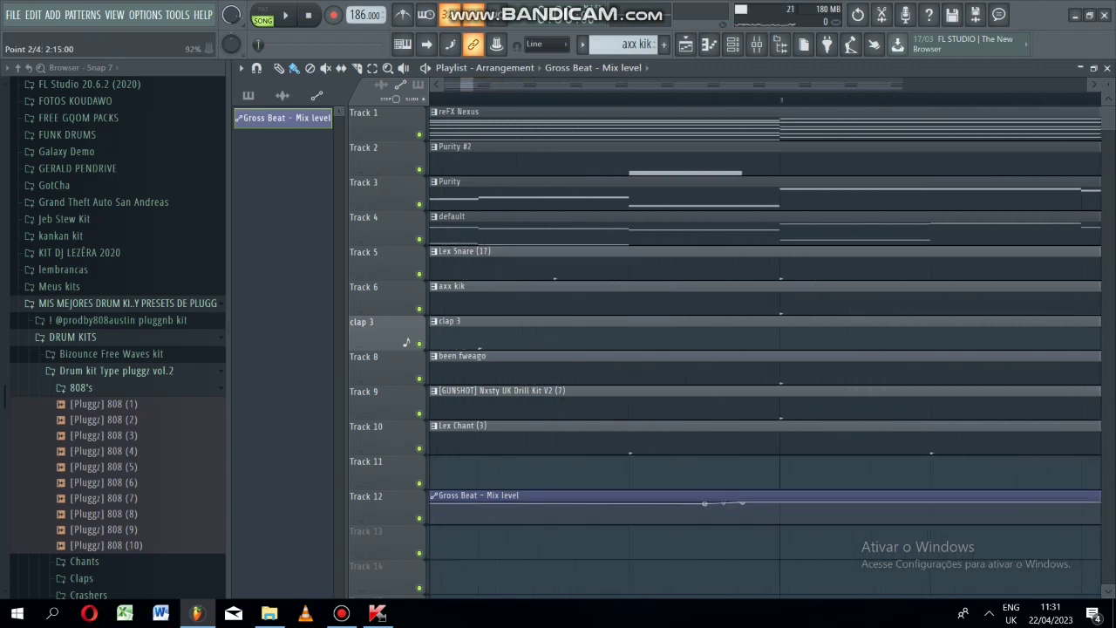
left_click_drag(704, 504, 742, 522)
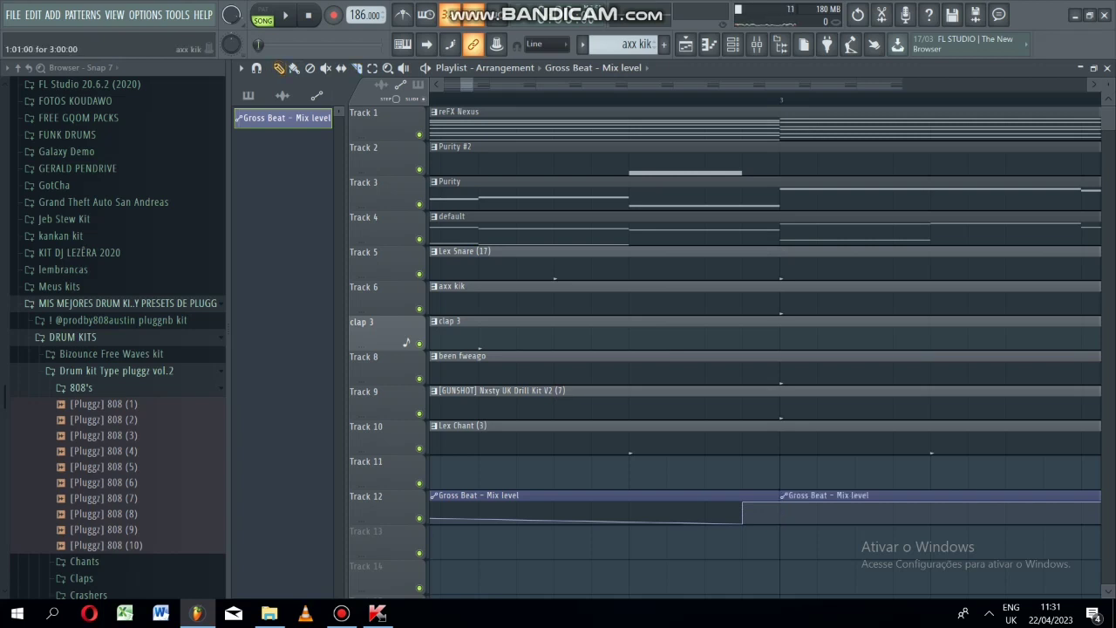
Delete the mix level automation after bar 3 and flatten the remaining clip's curve at the lowest level before the jump.
right_click(792, 495)
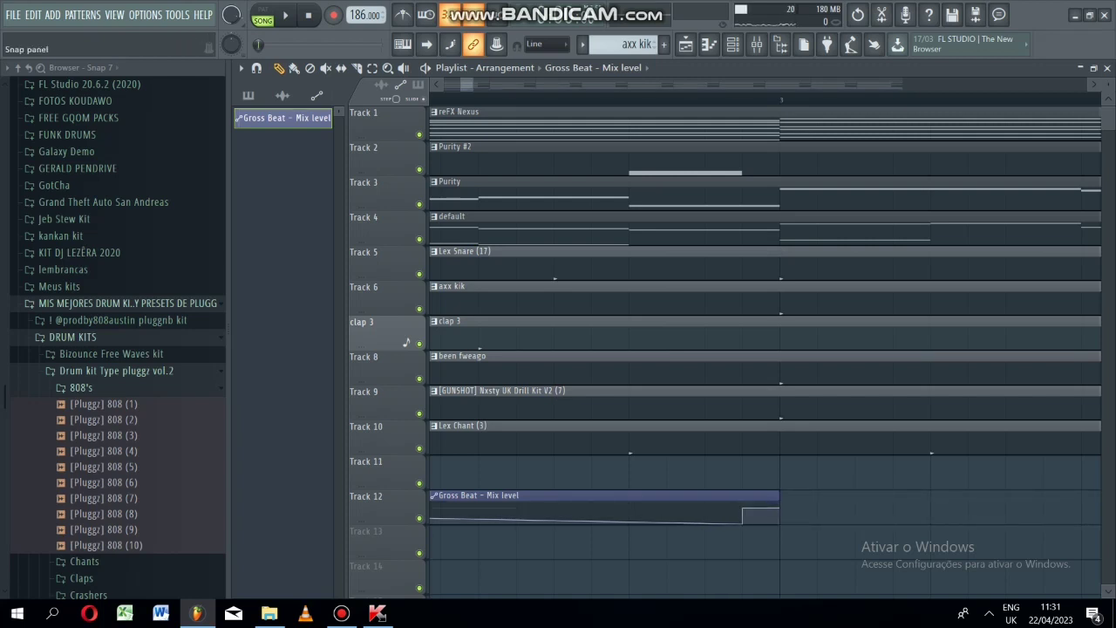
left_click_drag(460, 85, 445, 85)
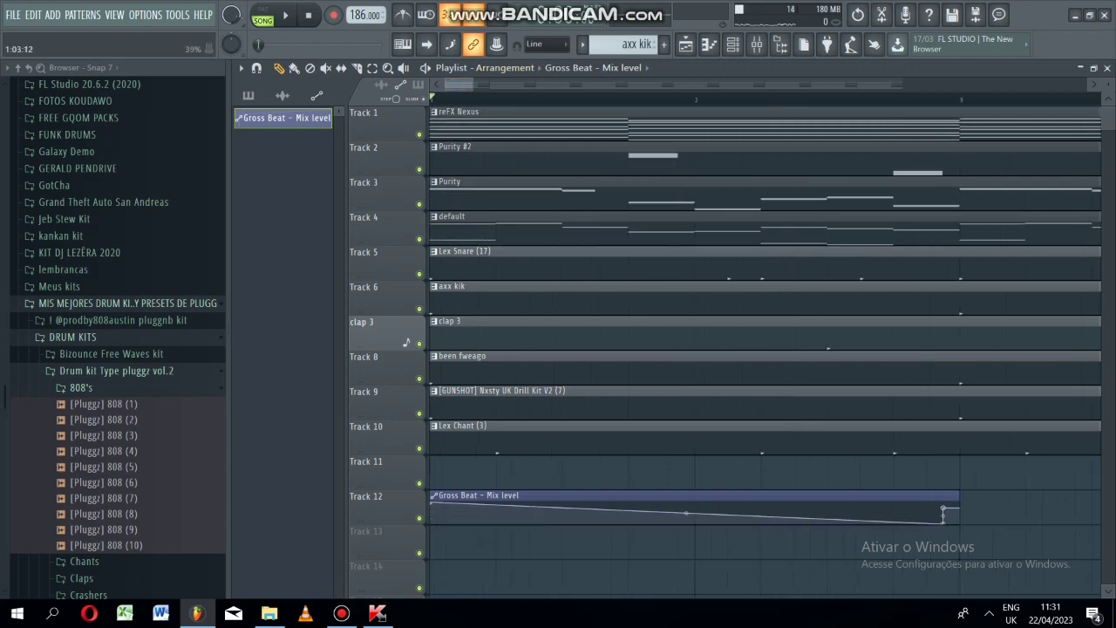
right_click(942, 510)
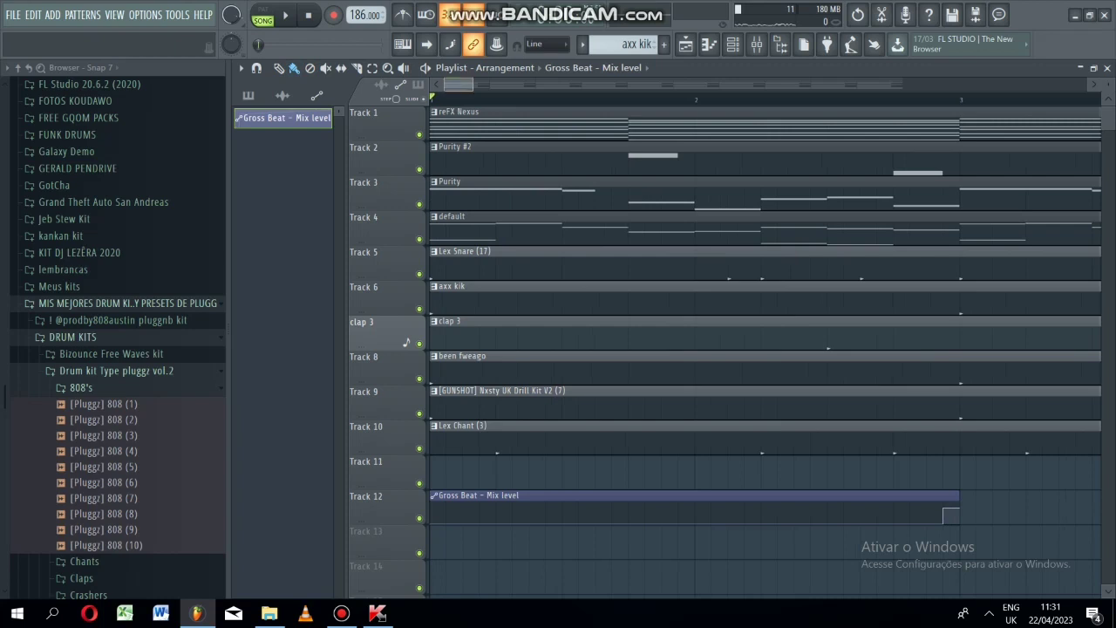
Duplicate the two-bar Gross Beat mix level clip repeatedly along Track 12 up to bar 21.
scroll(766, 349, "down", 5)
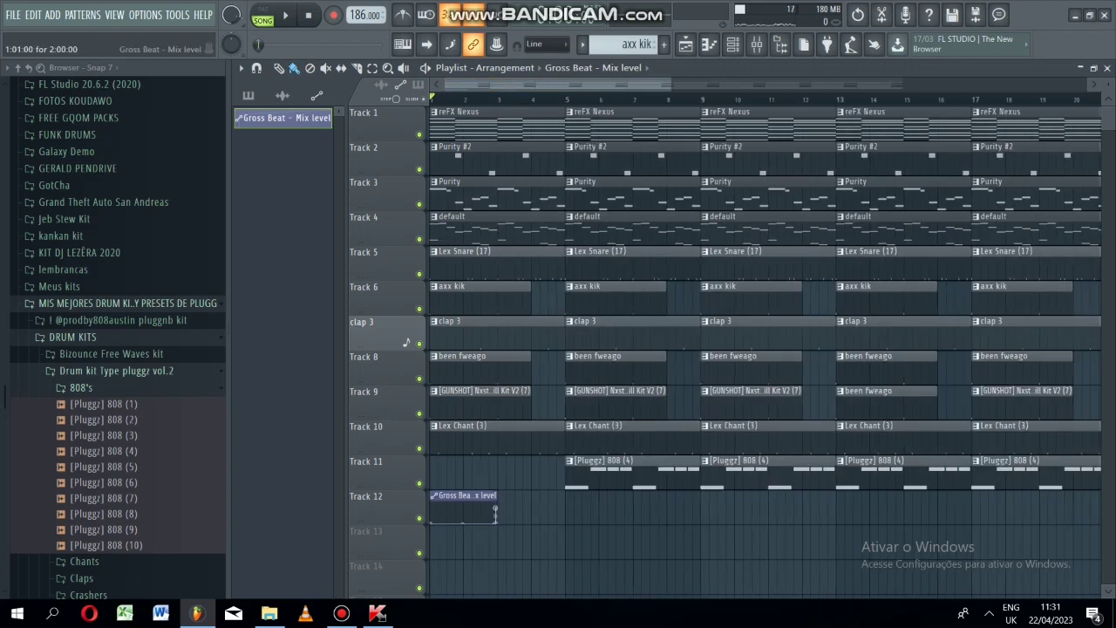
left_click(500, 509)
key("ctrl+b")
key("ctrl+b")
key("ctrl+b")
key("ctrl+b")
key("ctrl+b")
key("ctrl+b")
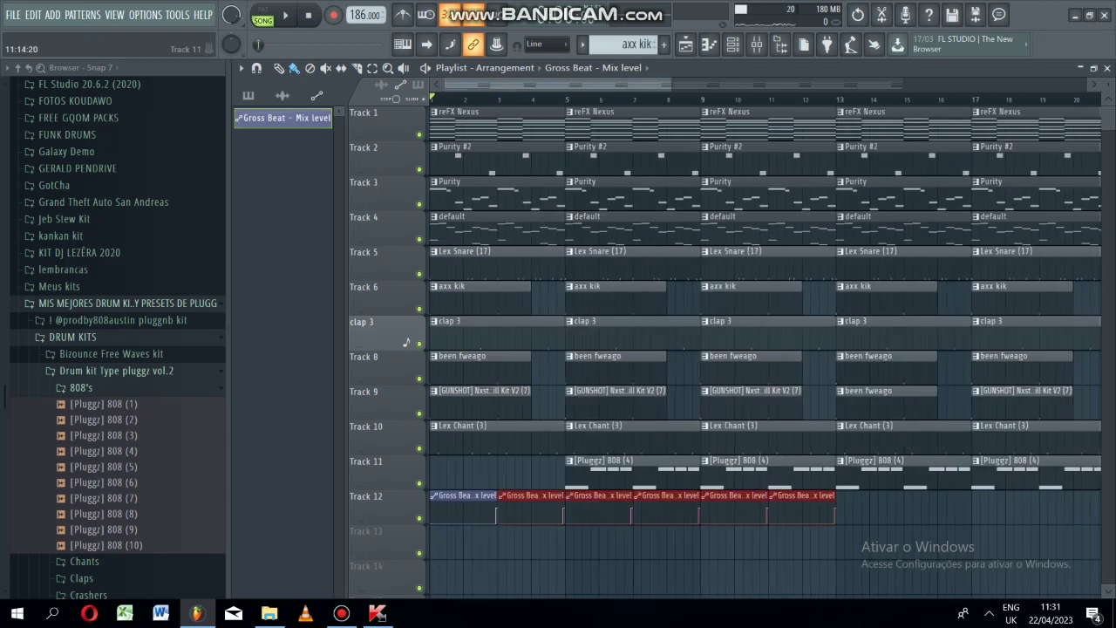
key("ctrl+b")
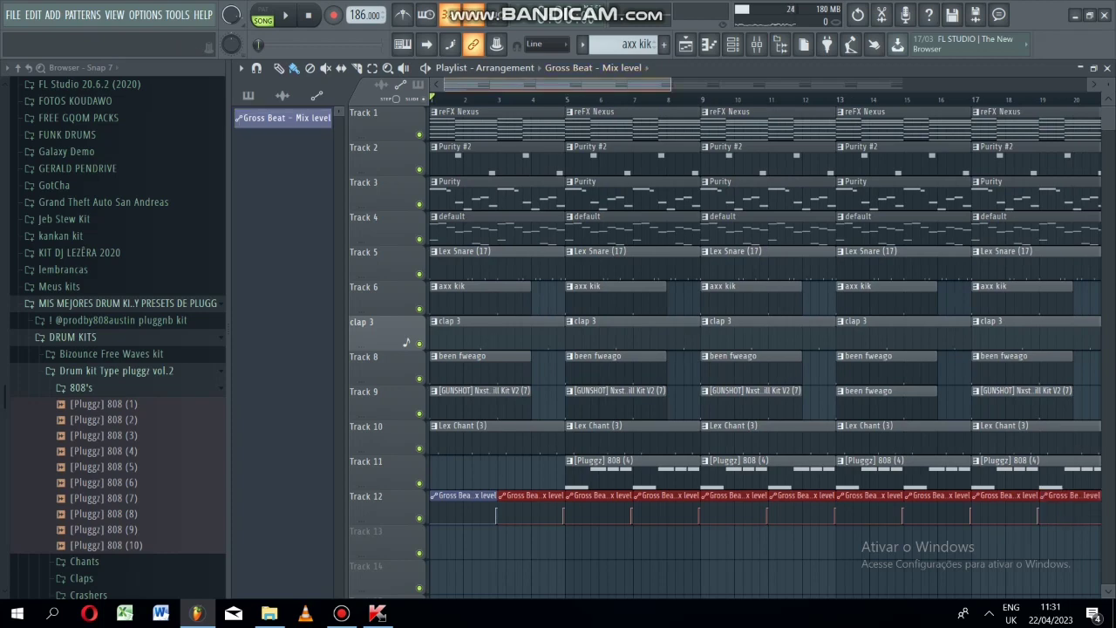
Continue duplicating the mix level clip along Track 12 from bar 21 to the song's end at bar 41.
left_click_drag(541, 85, 715, 85)
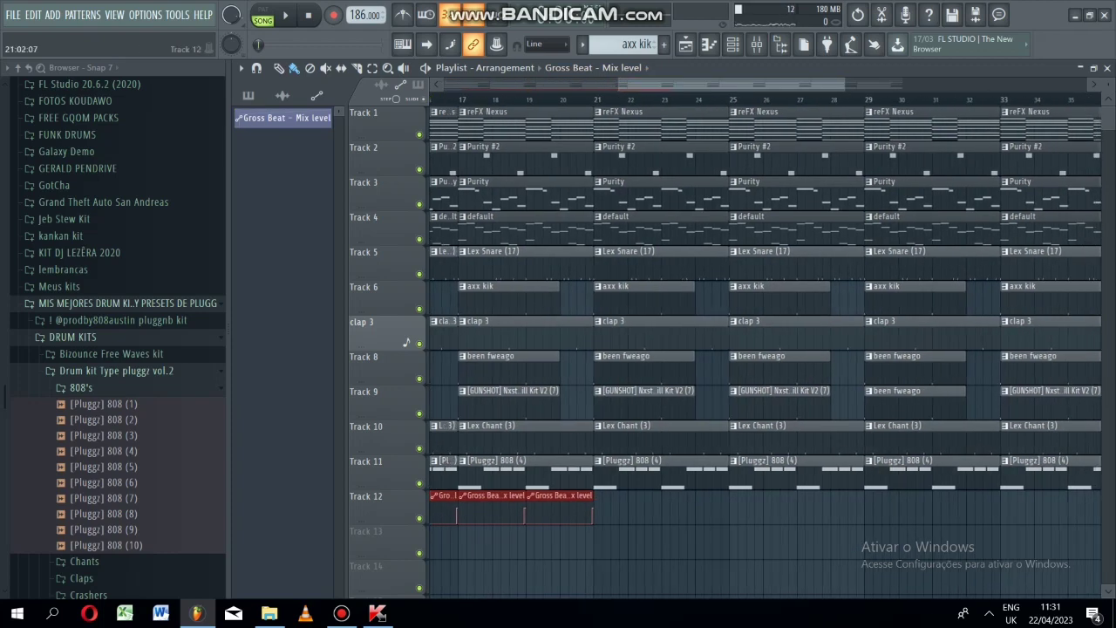
key("ctrl+b")
key("ctrl+b")
key("ctrl+b")
key("ctrl+b")
key("ctrl+b")
key("ctrl+b")
key("ctrl+b")
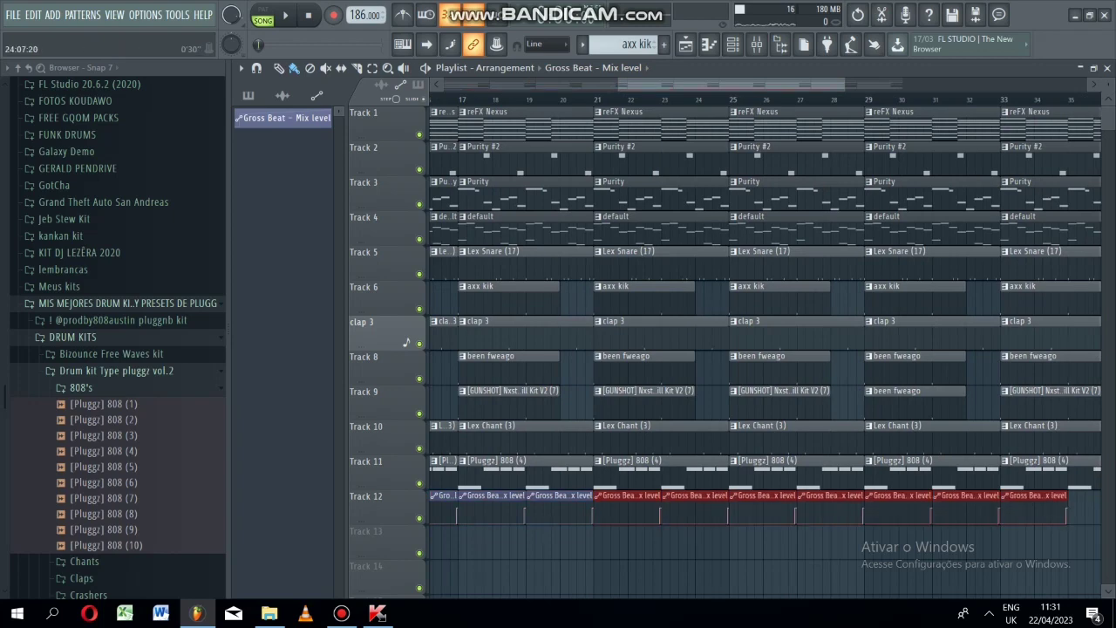
scroll(405, 341, "right", 4)
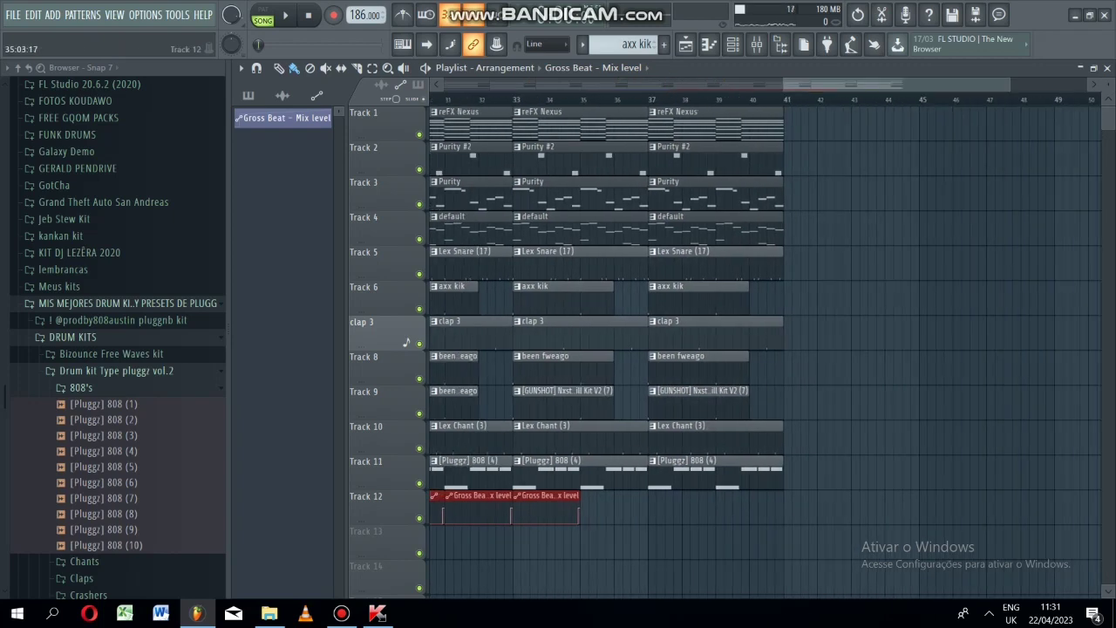
key("ctrl+b")
key("ctrl+b")
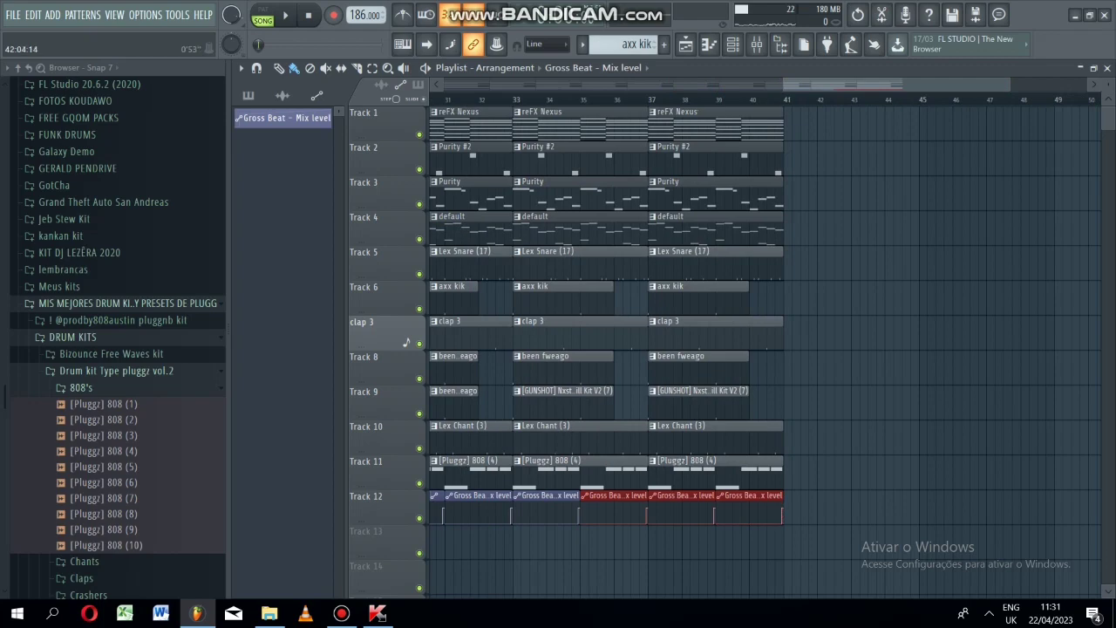
Preview the song from the start, and place a [Pluggz] 808 (4) clip at bar 1 of Track 11.
scroll(405, 341, "down", 3)
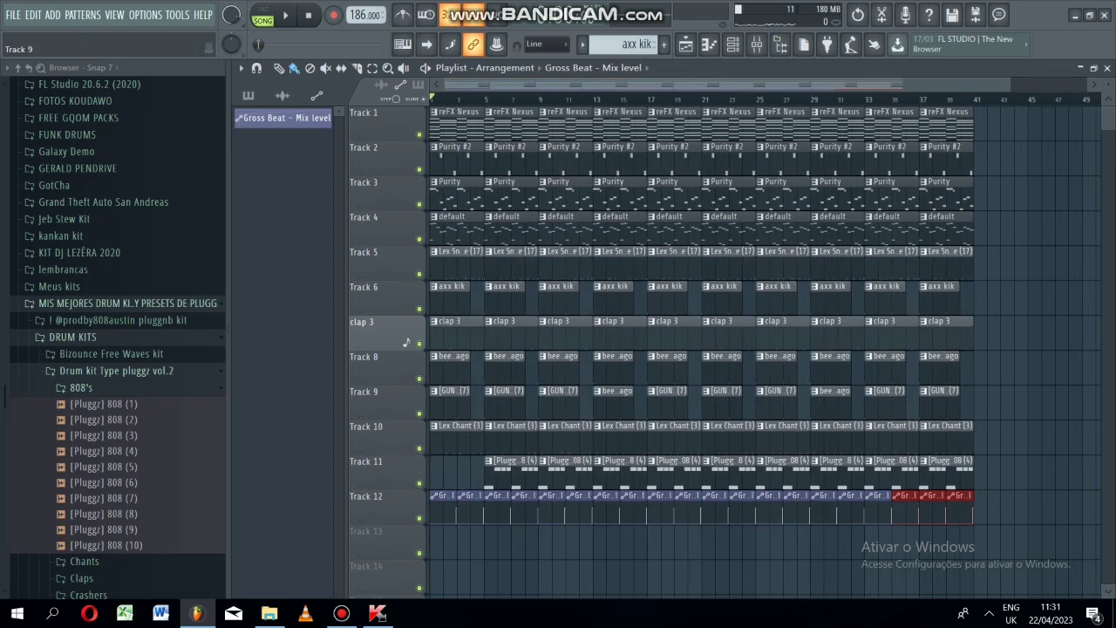
key("space")
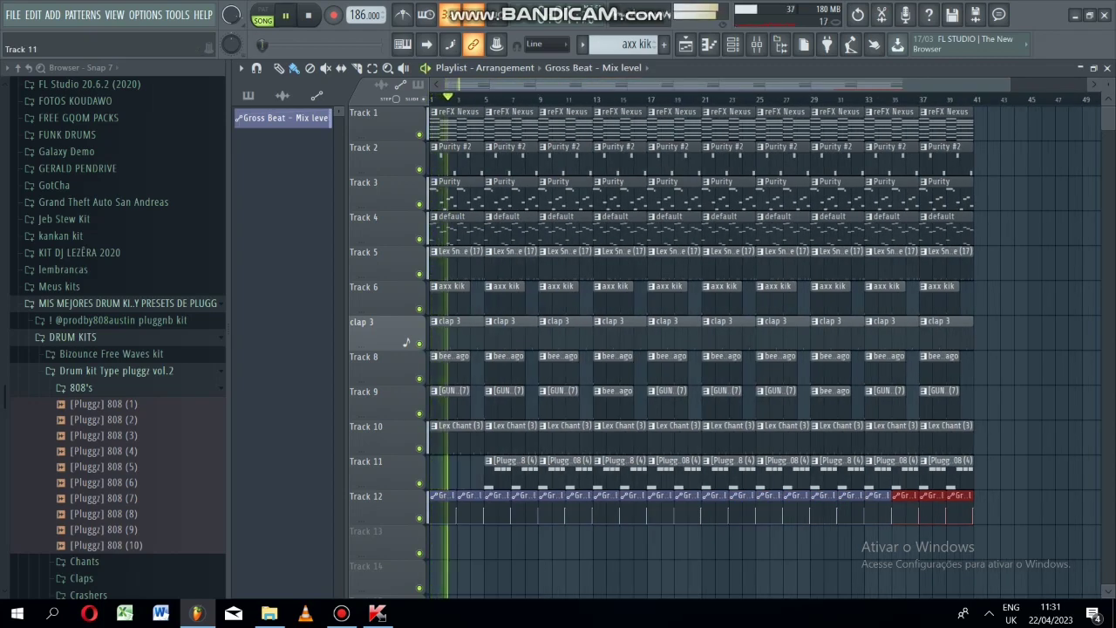
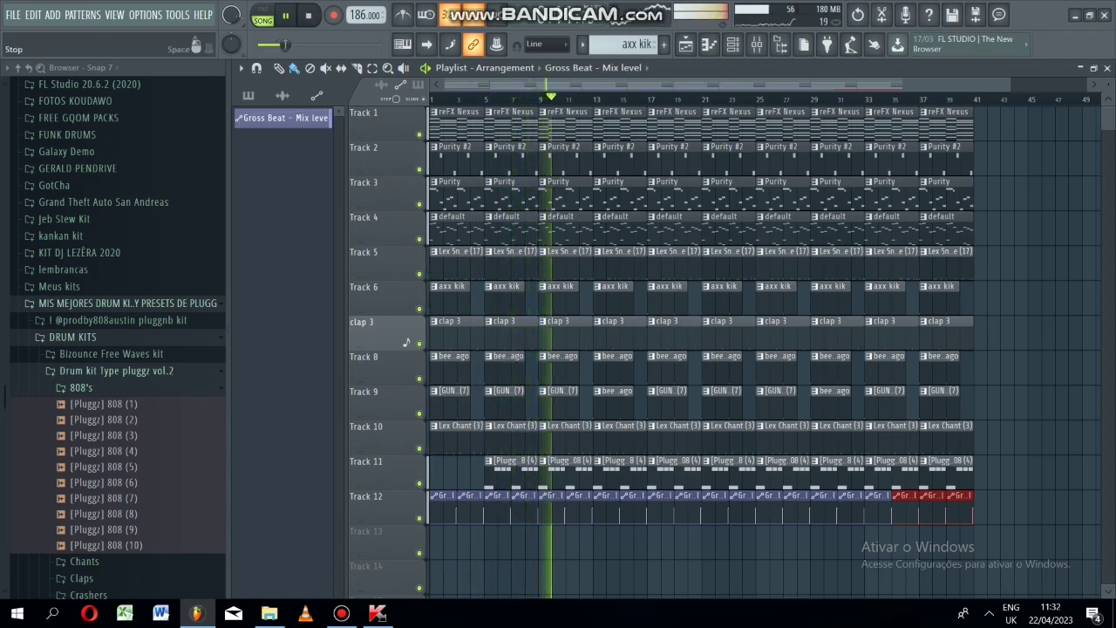
key("space")
left_click(516, 463)
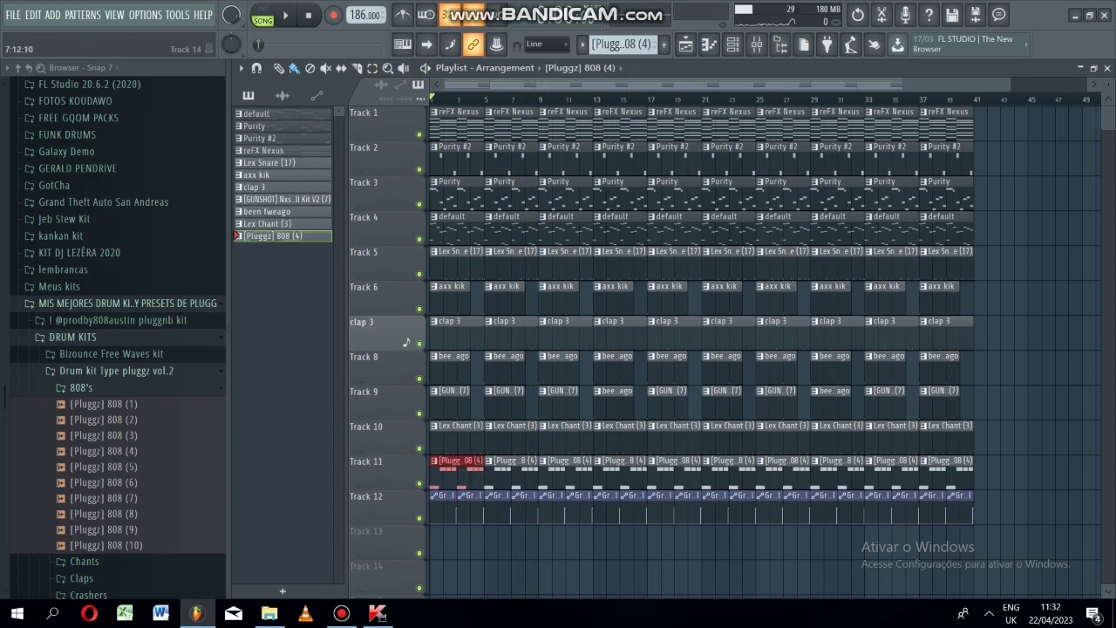
key("space")
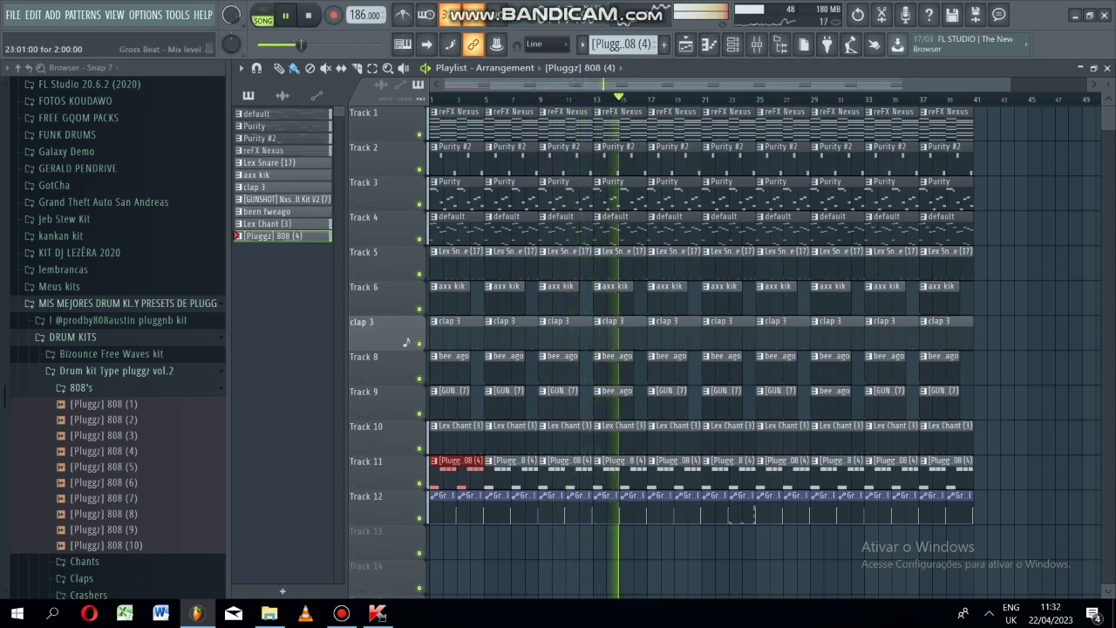
During playback, delete the Purity clips in bars 17 to 32 and the Purity #2 clips in bars 17 to 24, and clear the clip selection.
right_click(671, 193)
right_click(728, 194)
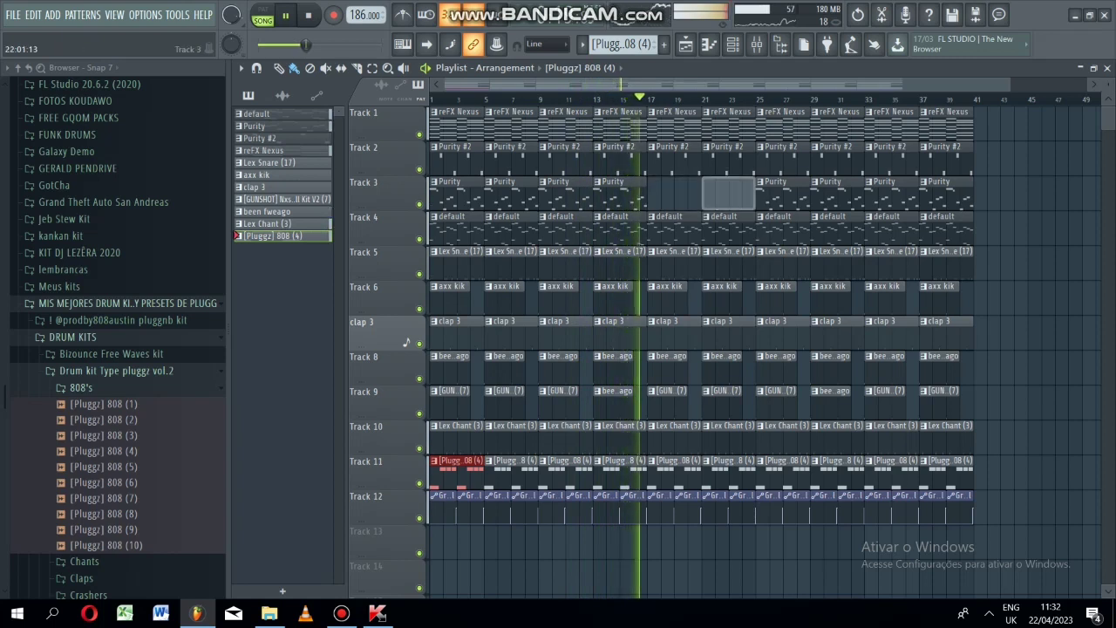
right_click(673, 153)
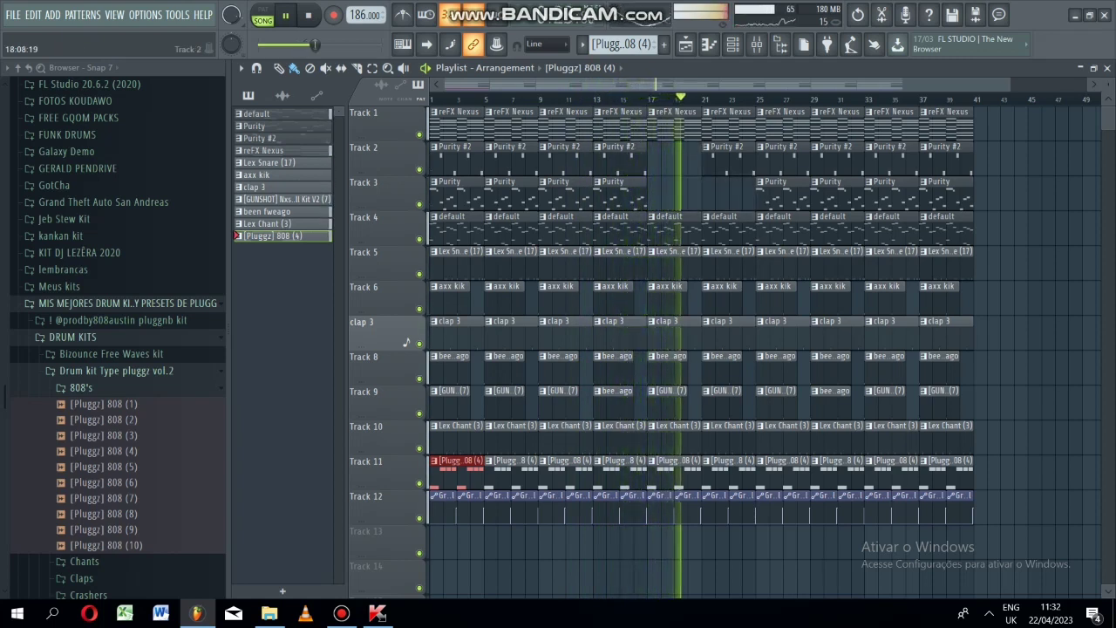
right_click(727, 154)
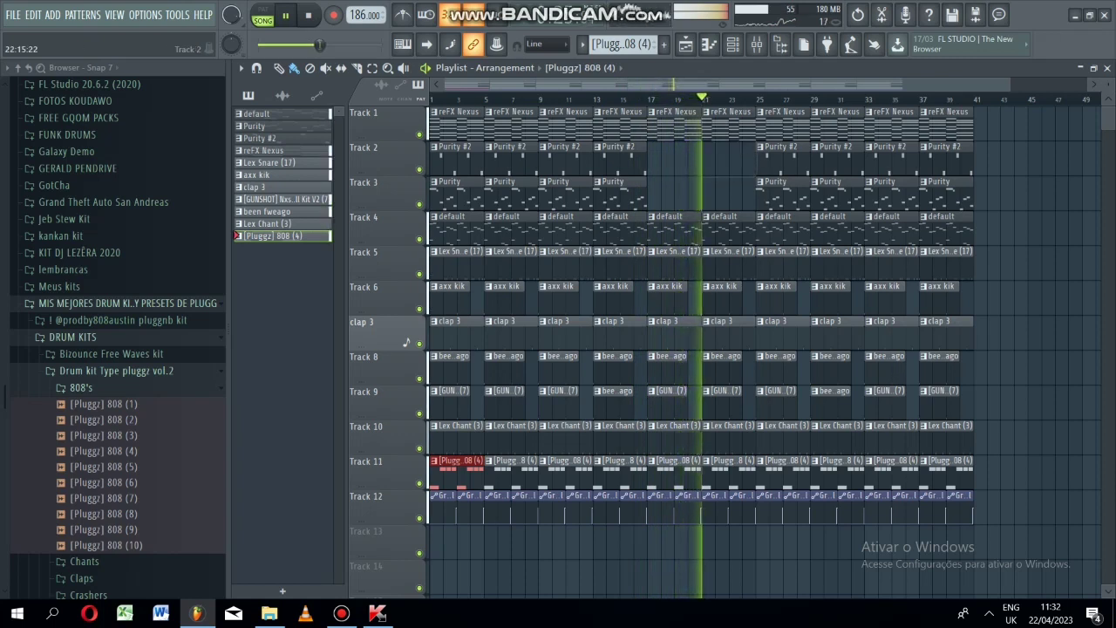
right_click(782, 189)
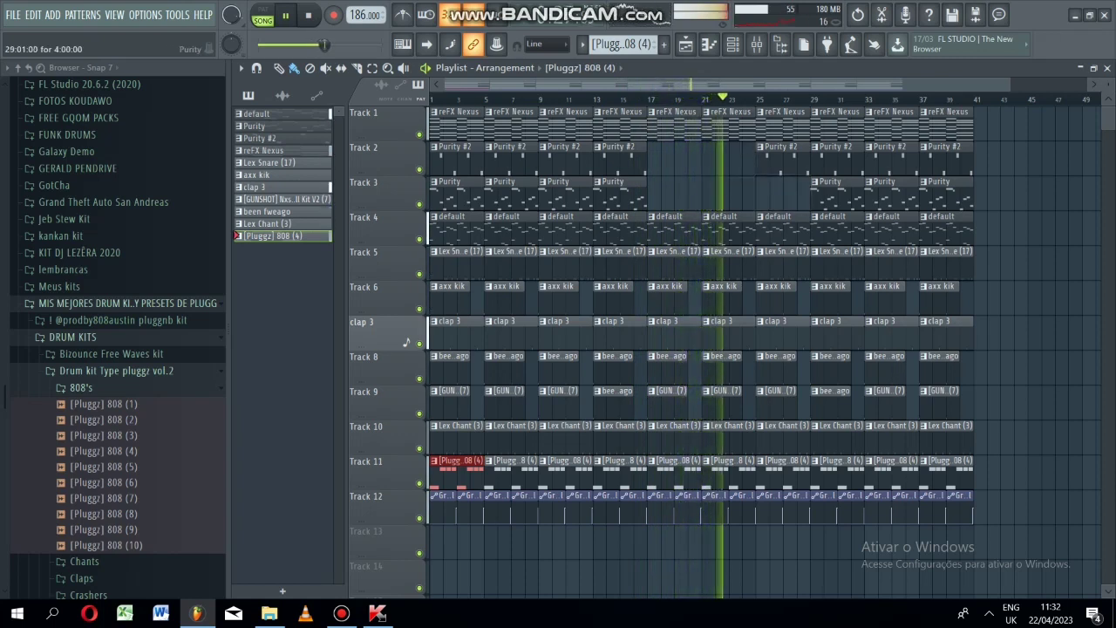
right_click(821, 190)
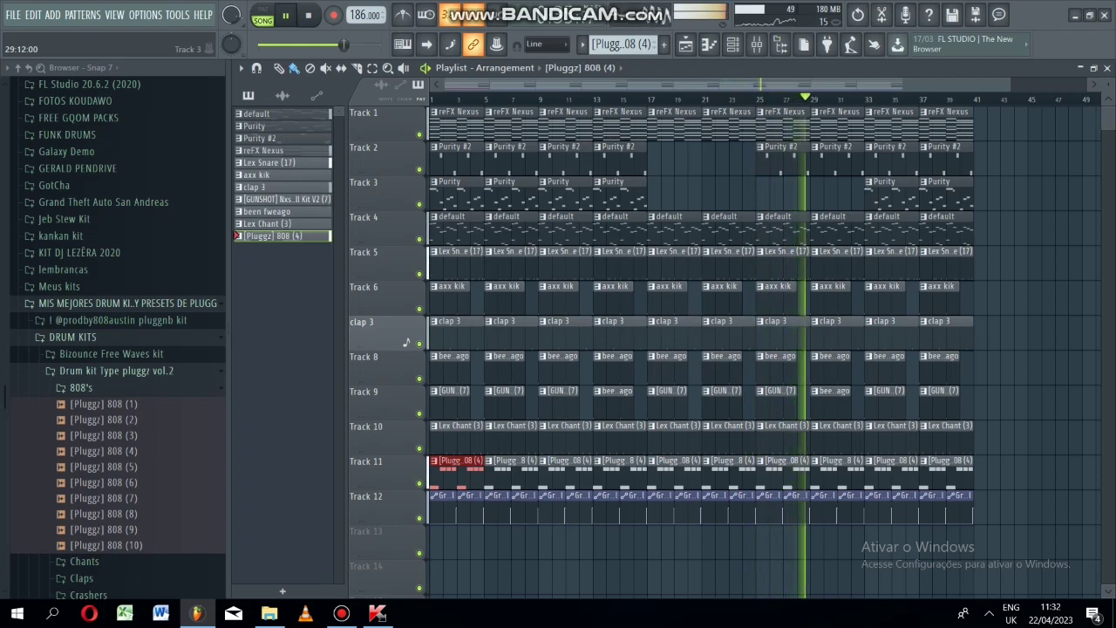
key("ctrl+d")
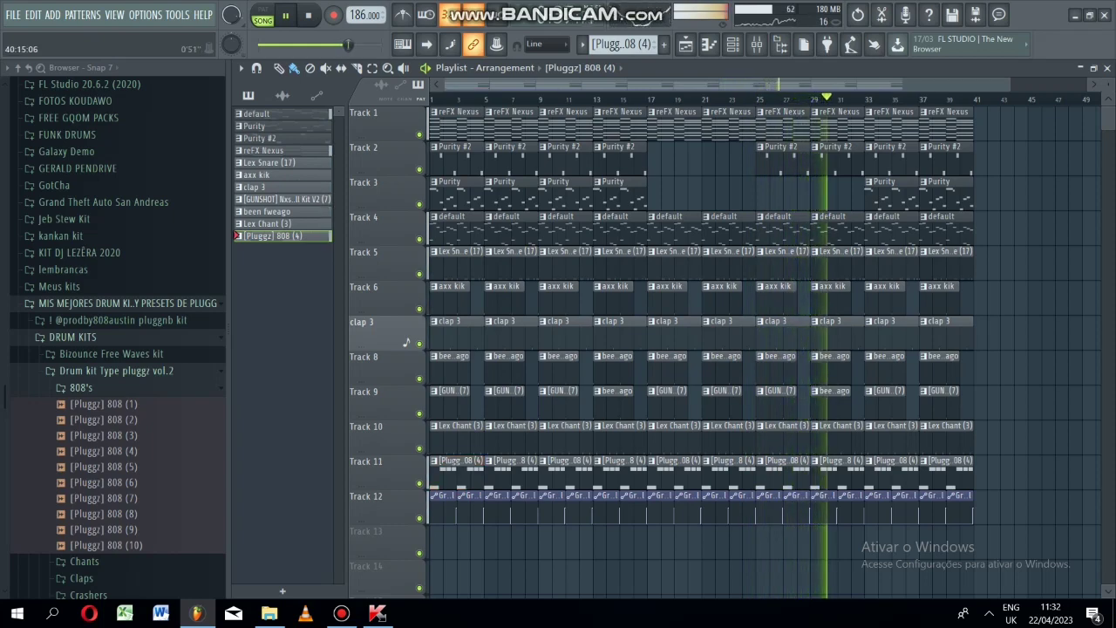
Delete the clap 3 clips in bars 33 to 40 and resume playback from bar 25.
scroll(863, 366, "down", 1)
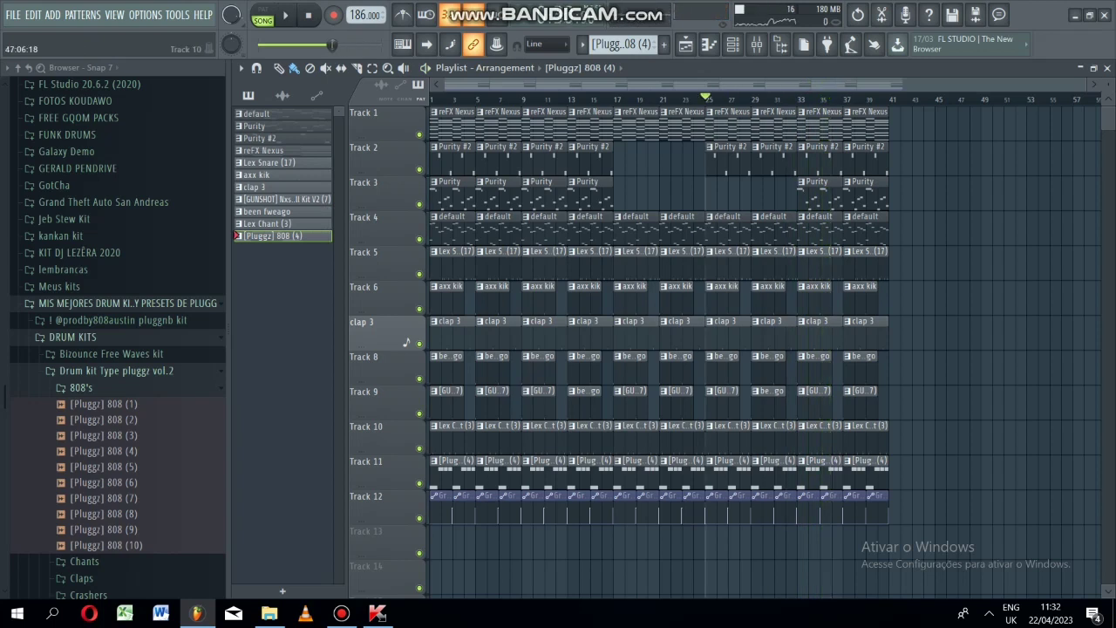
right_click(815, 335)
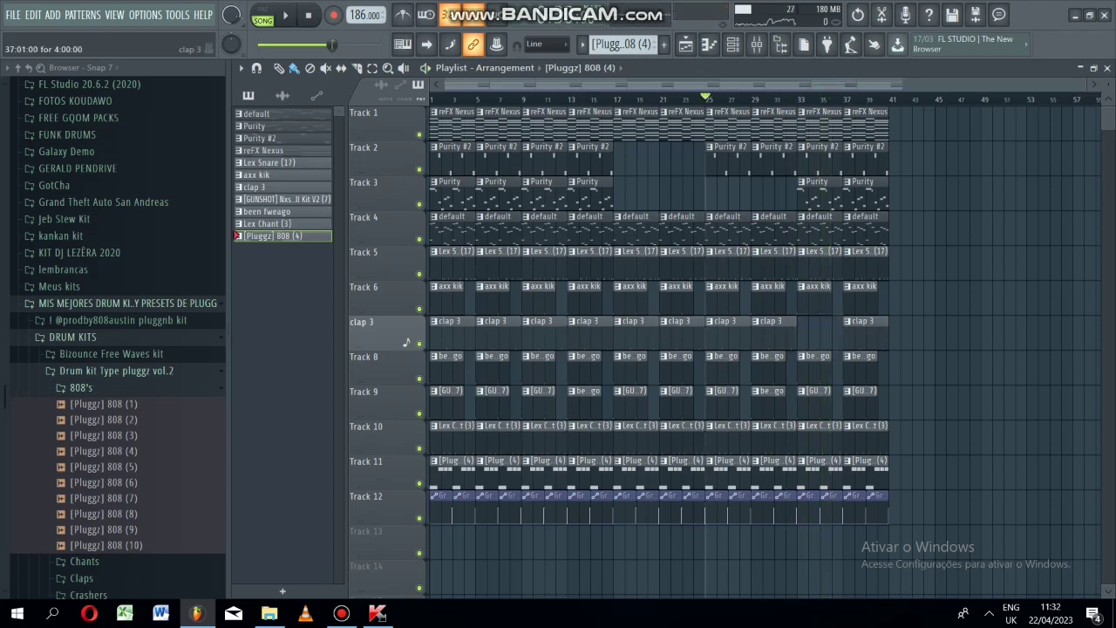
left_click_drag(464, 85, 617, 85)
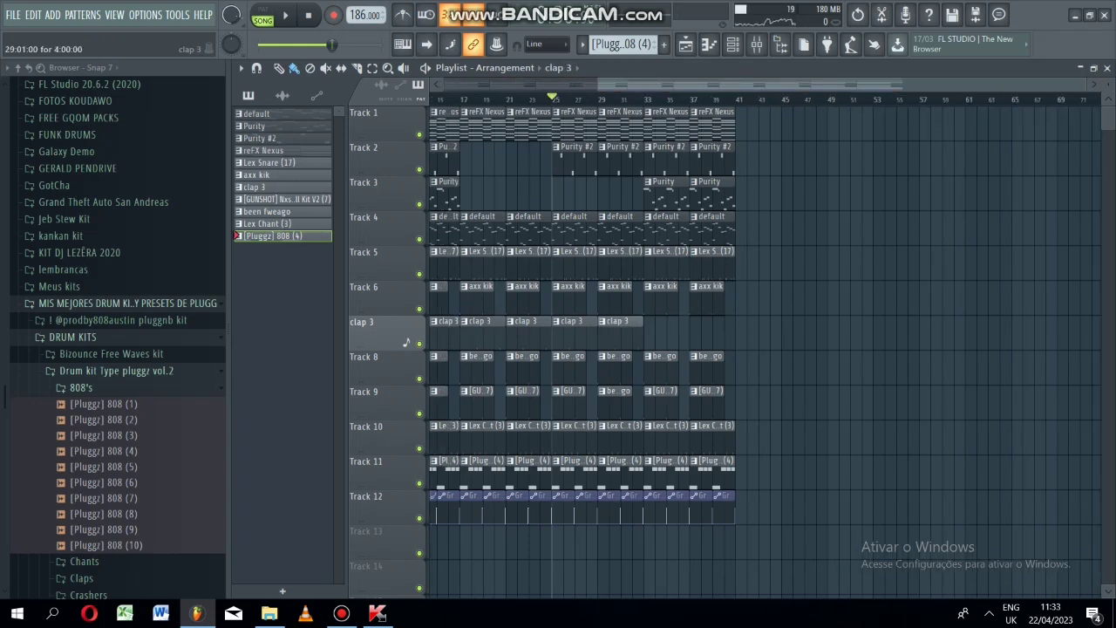
key("space")
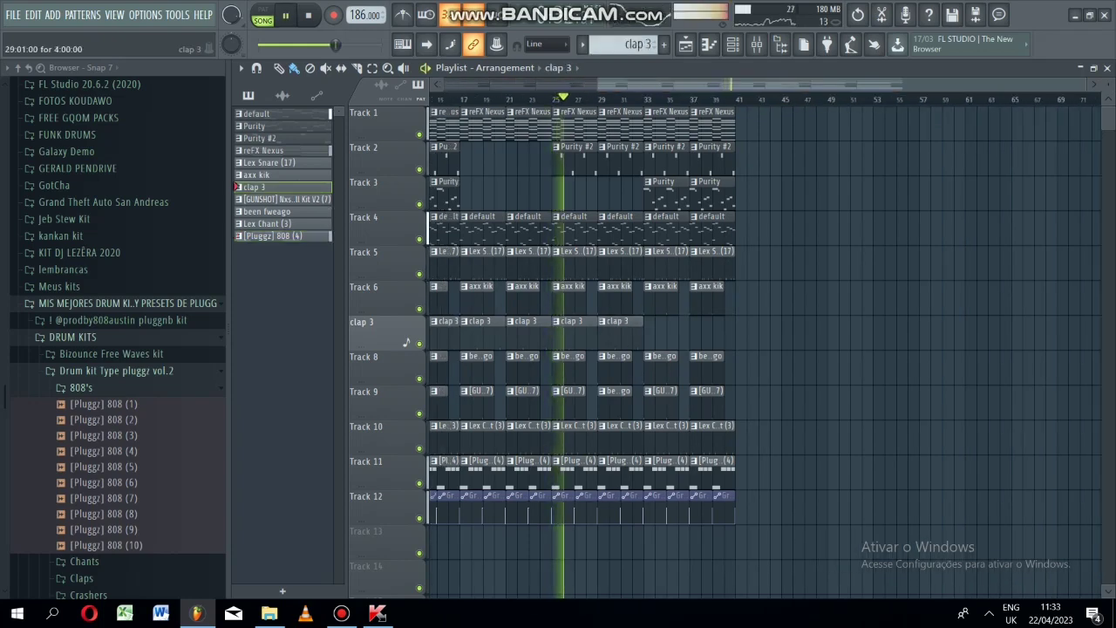